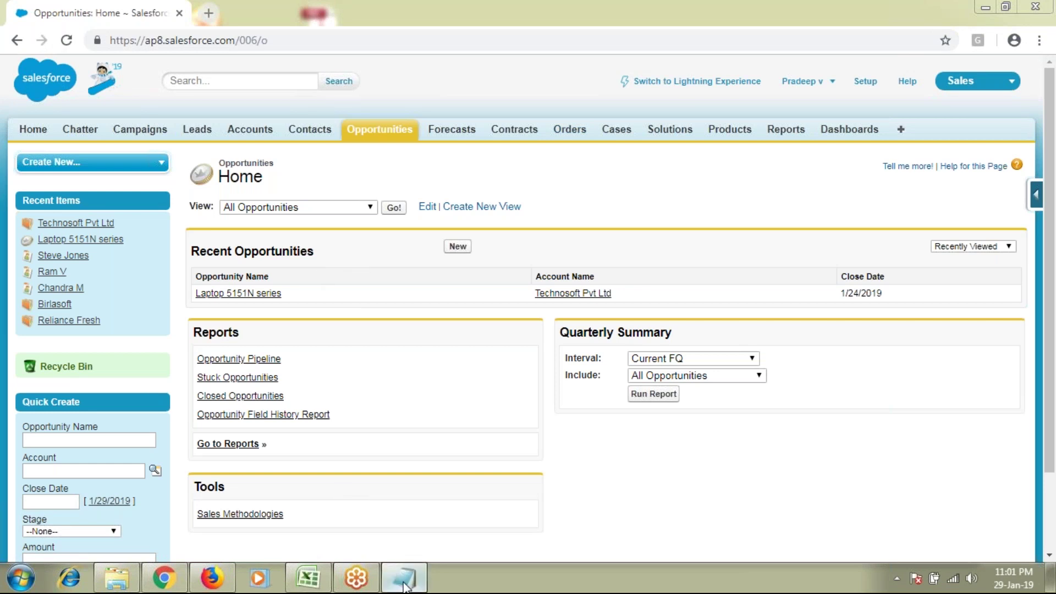
Step: Review the Batch 31 notes in Notepad, then bring up the Salesforce Accounts home page
left_click(403, 584)
left_click_drag(193, 45, 297, 17)
scroll(253, 453, "down", 18)
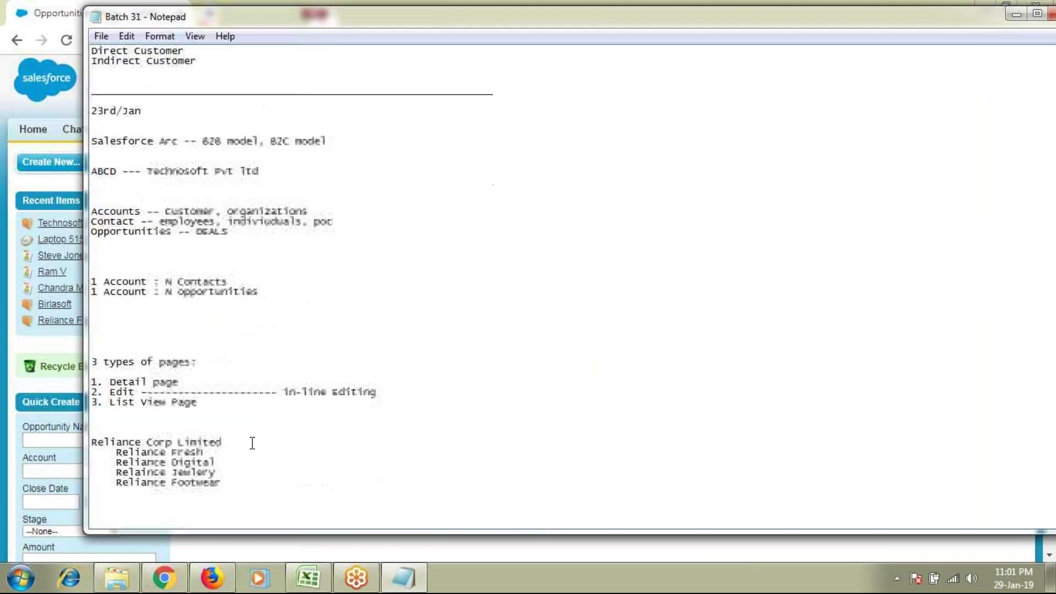
scroll(252, 444, "down", 20)
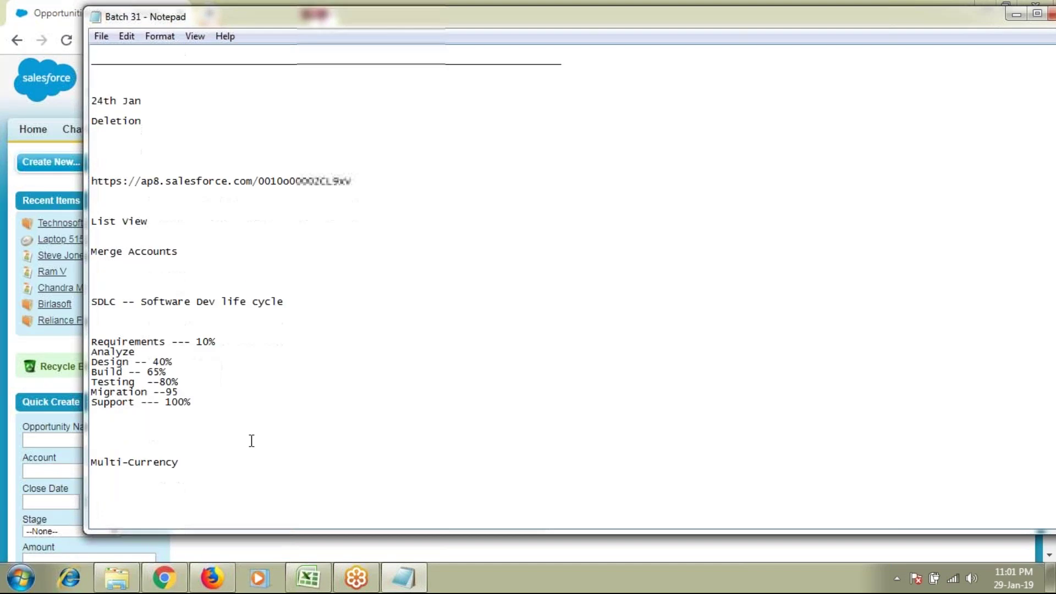
key("alt+Tab")
left_click(250, 129)
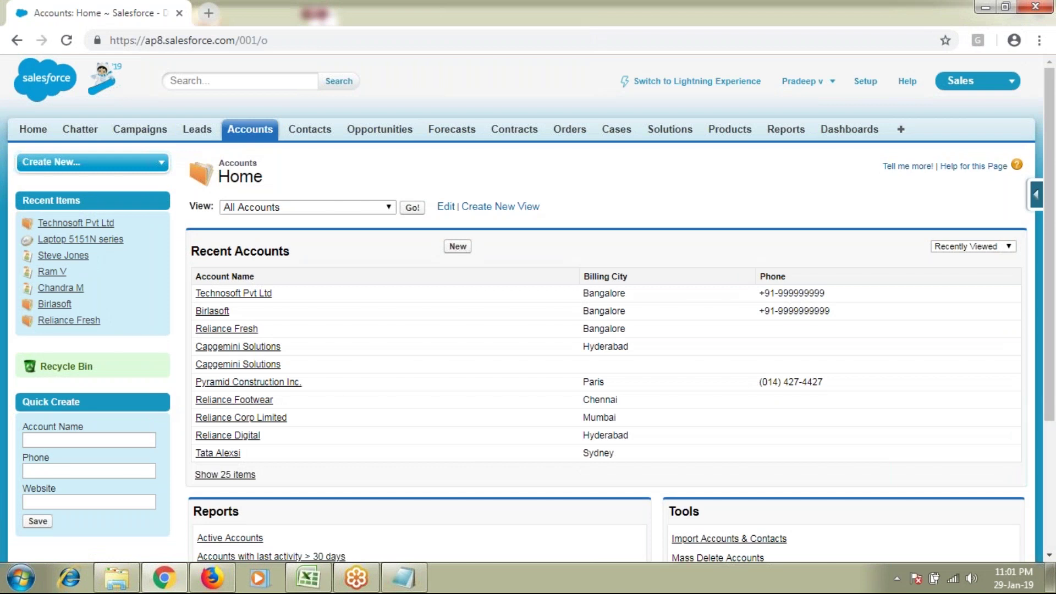
Step: Open Technosoft Pvt Ltd and review its contacts, Closed Won opportunity and Cases list
left_click(255, 293)
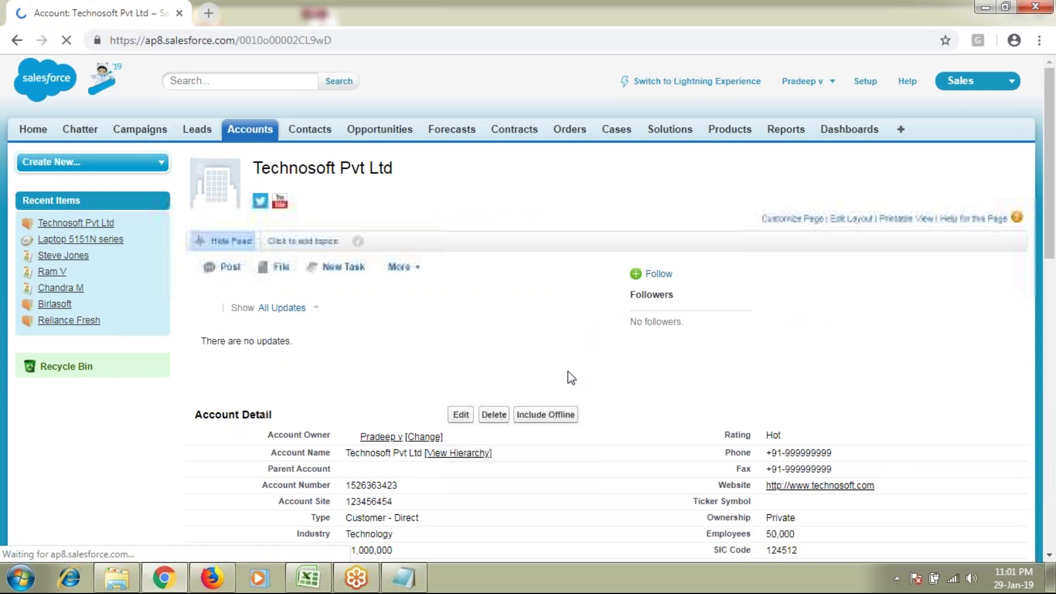
scroll(672, 391, "down", 1)
scroll(674, 393, "down", 10)
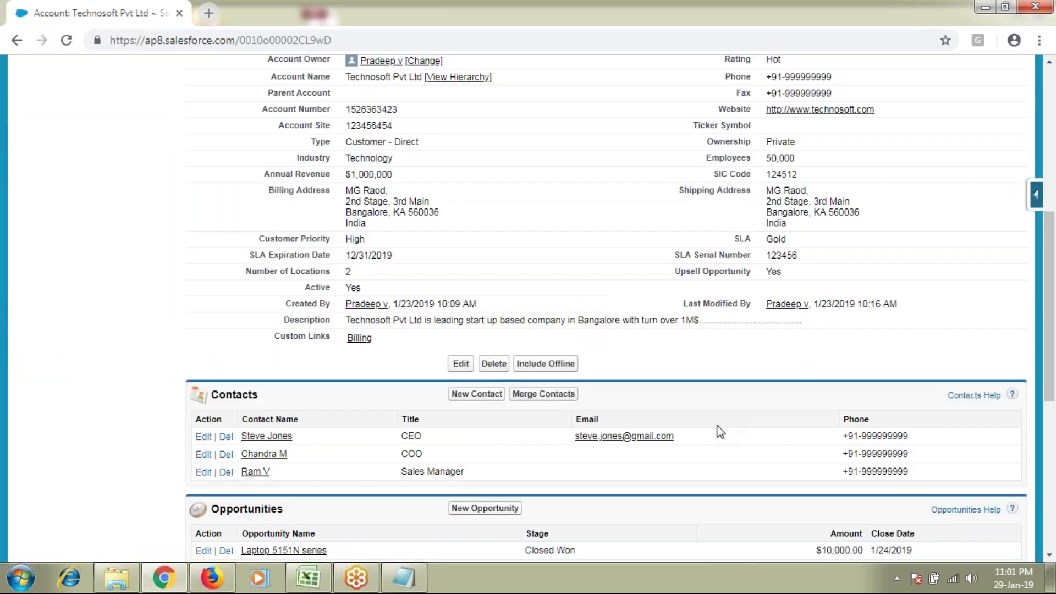
left_click_drag(593, 407, 521, 406)
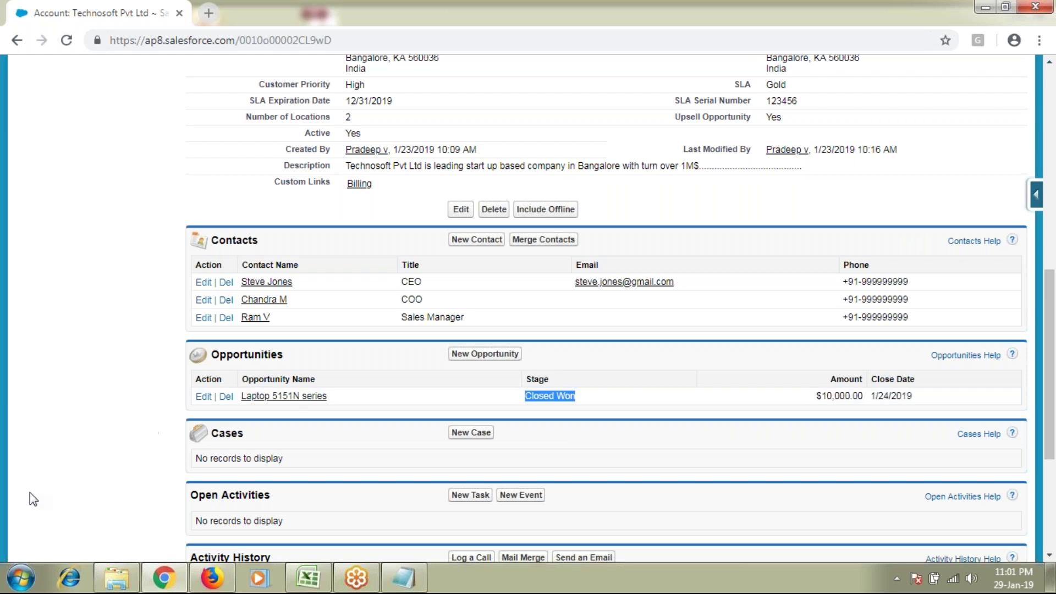
scroll(332, 426, "up", 4)
scroll(332, 426, "up", 6)
scroll(332, 427, "down", 8)
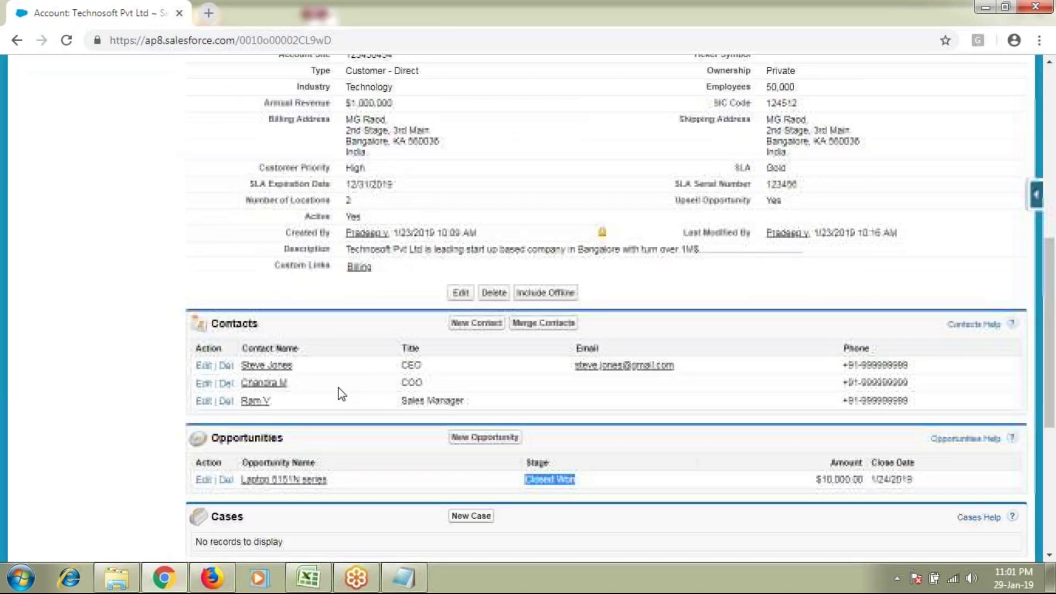
scroll(341, 393, "down", 2)
scroll(330, 385, "down", 3)
left_click(230, 275)
double_click(230, 275)
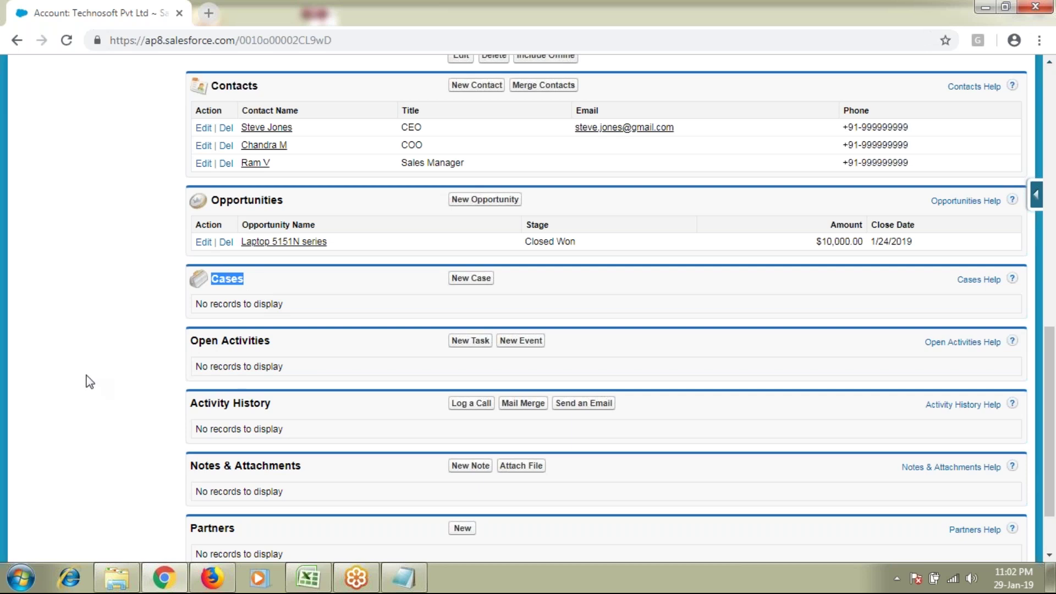
Step: Point out the Cases and Solutions tabs, then the empty Open Activities list
scroll(85, 372, "up", 12)
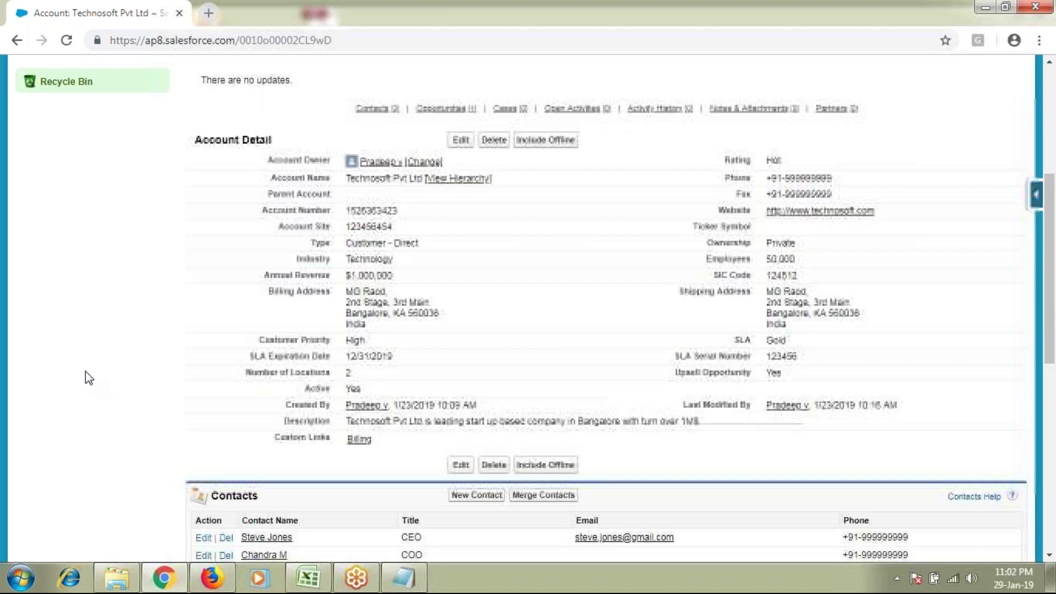
left_click(974, 83)
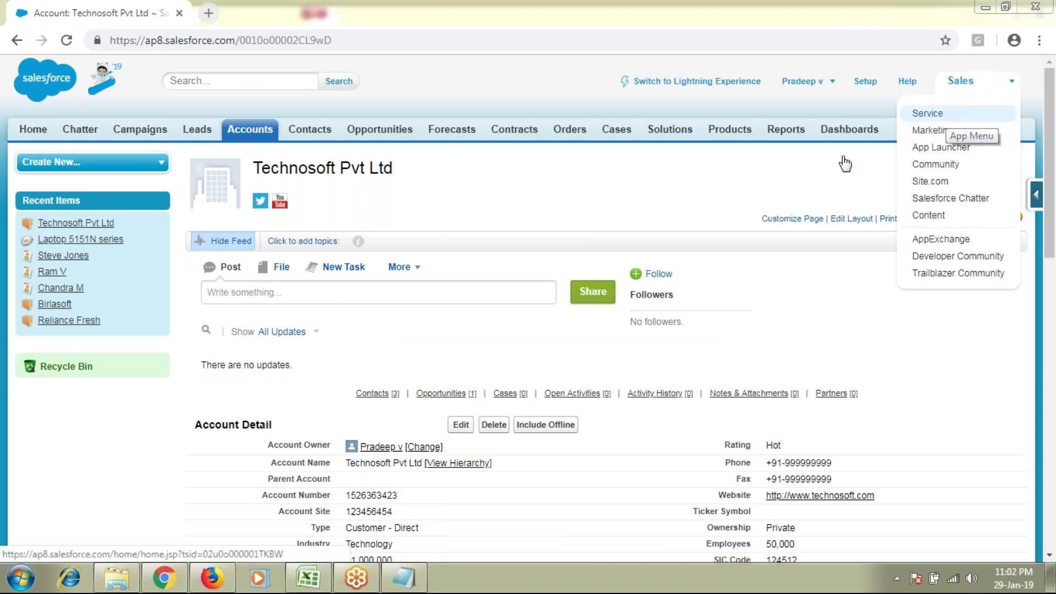
left_click_drag(595, 130, 693, 135)
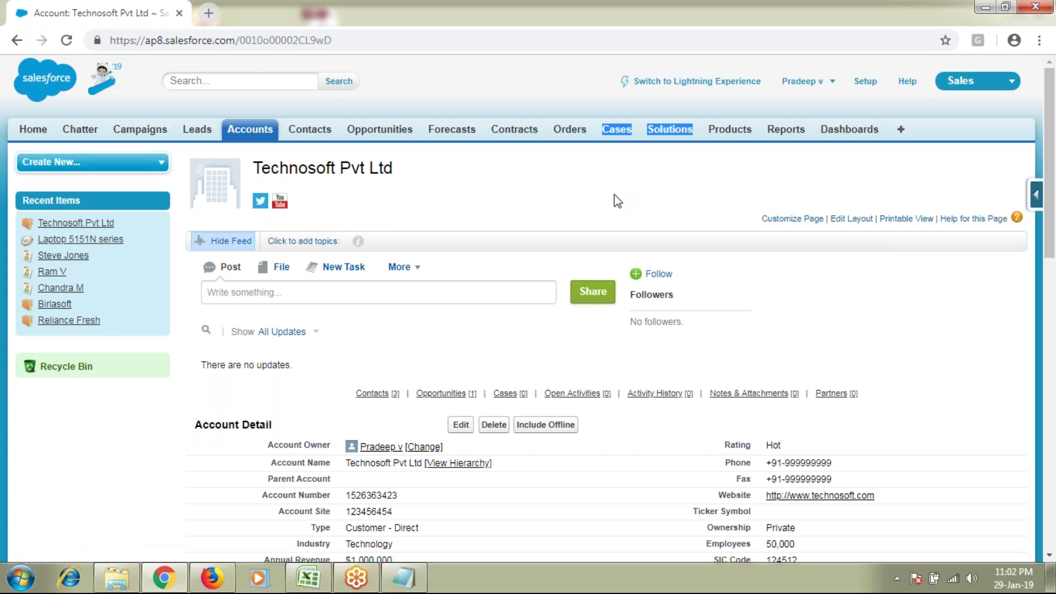
left_click(536, 270)
scroll(458, 322, "down", 10)
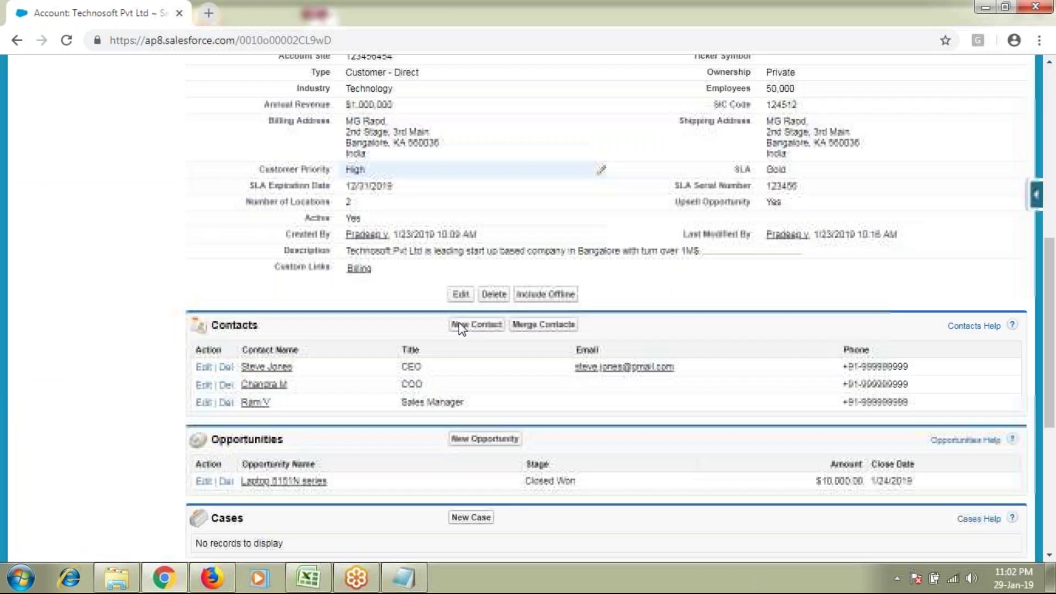
scroll(245, 263, "down", 4)
double_click(246, 263)
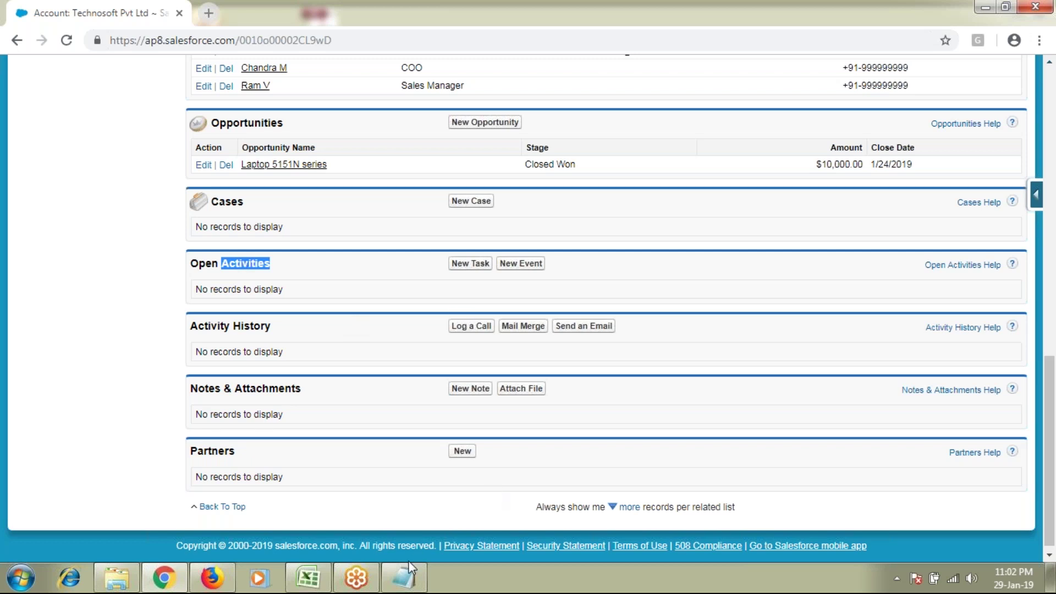
Step: Add an underscore separator, a '29th Jan' heading and 'Activities --- Task, Event' to the notes
left_click(410, 580)
key("Return")
key("Return")
type("_____________________________________________________________")
key("Return")
key("Return")
scroll(323, 422, "down", 1)
type("29th Jan")
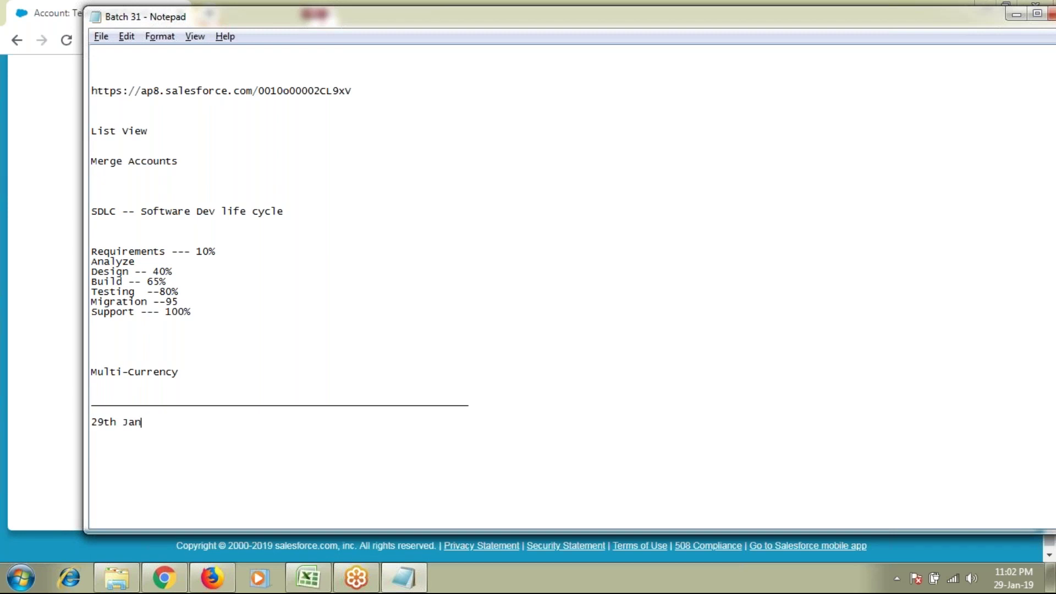
key("Return")
key("Return")
type("Activities --- Task, Event")
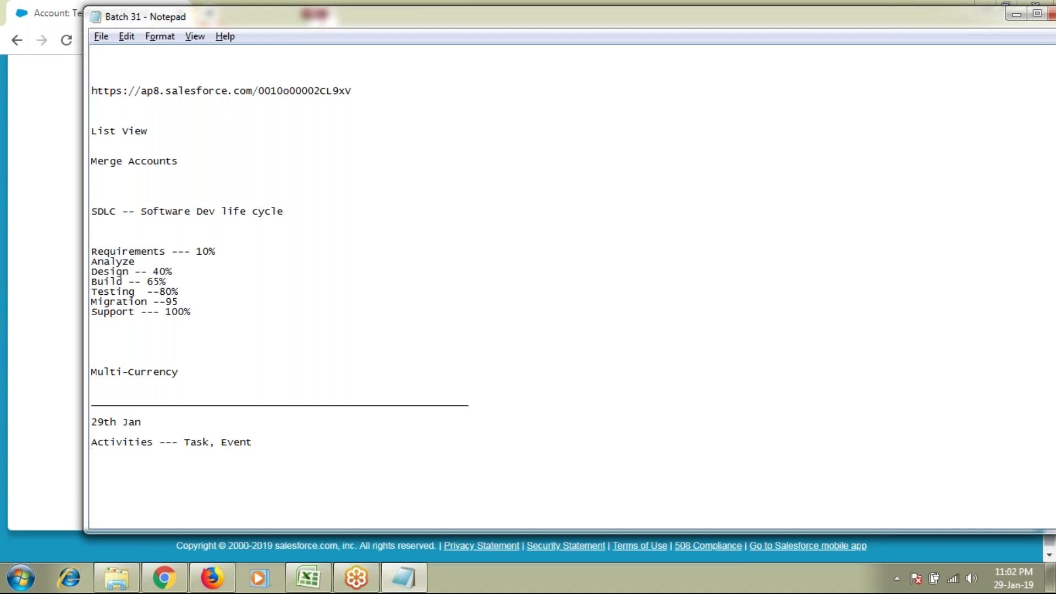
key("Return")
key("Return")
key("Return")
key("Return")
key("Return")
key("Return")
key("Return")
key("Return")
key("Return")
key("Return")
key("Return")
key("Return")
key("Return")
key("Return")
key("Return")
key("Return")
key("Return")
key("Return")
key("Return")
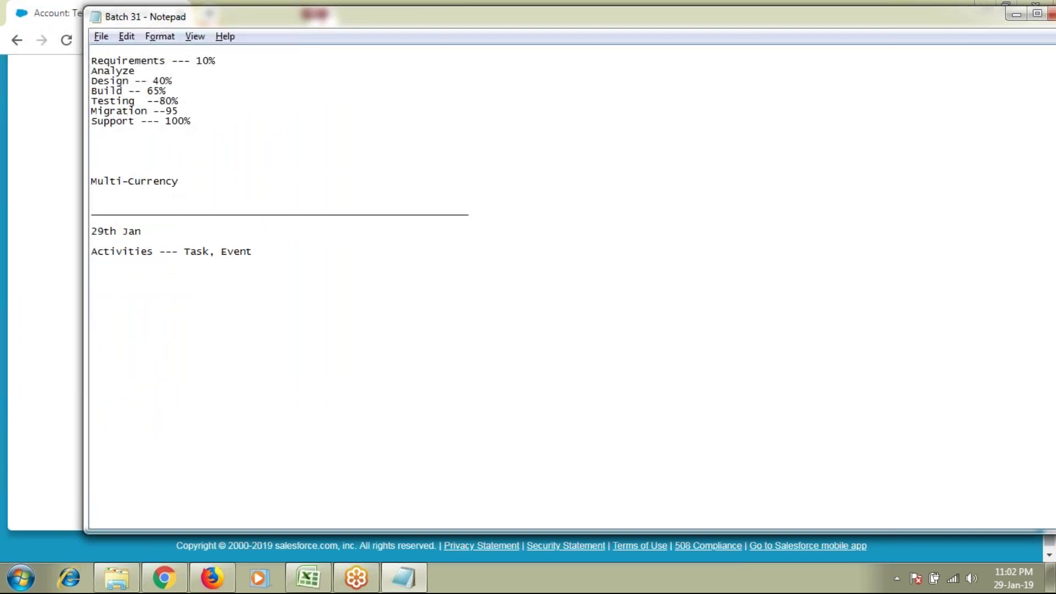
scroll(572, 286, "down", 1)
left_click(206, 252)
Step: Note 'Task -- action to be done' and 'Event -- scheduling a meeting' below the Activities line
type("Task -- ")
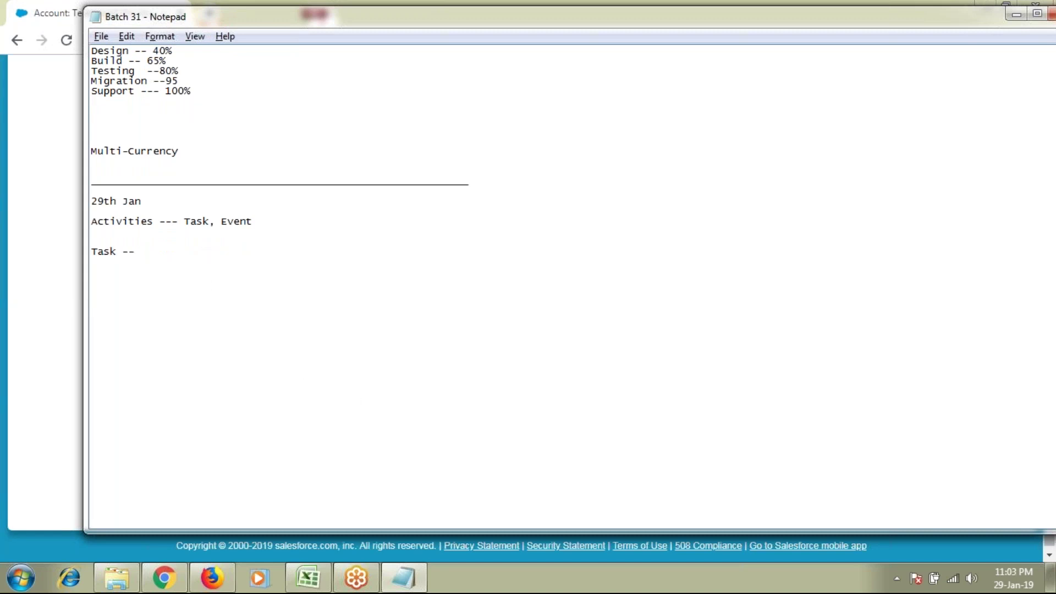
type("actino")
key("BackSpace")
key("BackSpace")
type("on to be done")
key("Return")
type("Event ")
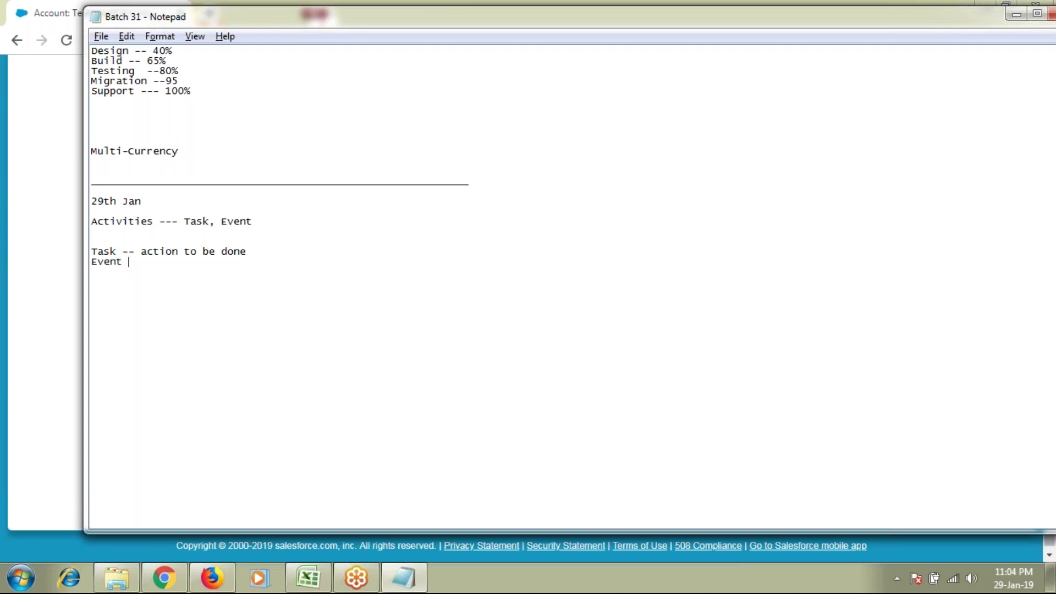
type("-- scheduling a meeting")
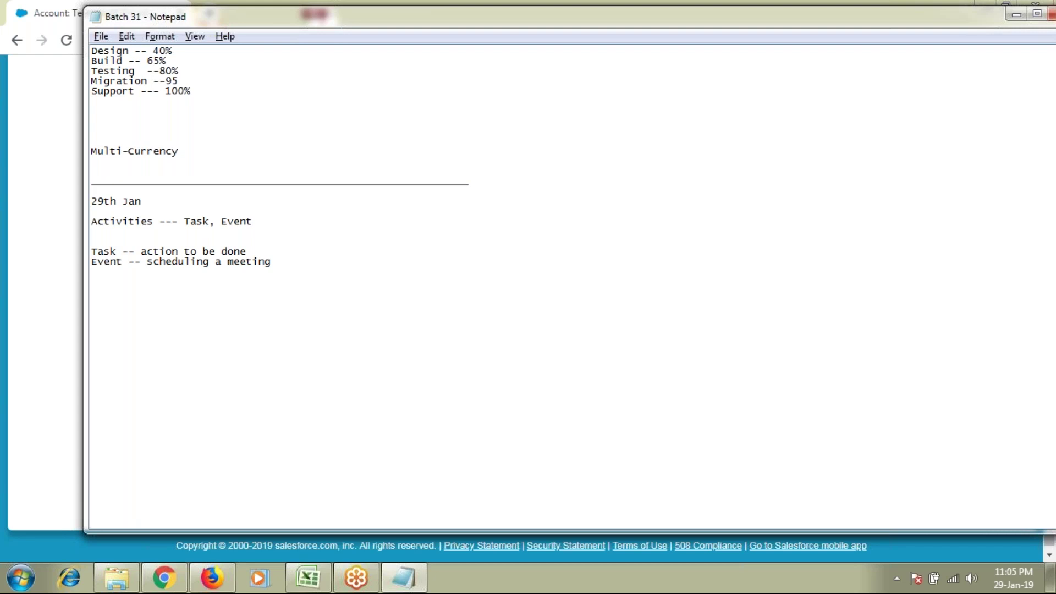
Step: Highlight the Activities, Task and Event notes, then return to the Technosoft account page
double_click(109, 265)
double_click(108, 251)
double_click(108, 264)
double_click(110, 222)
left_click(11, 304)
scroll(22, 440, "up", 4)
scroll(25, 440, "up", 4)
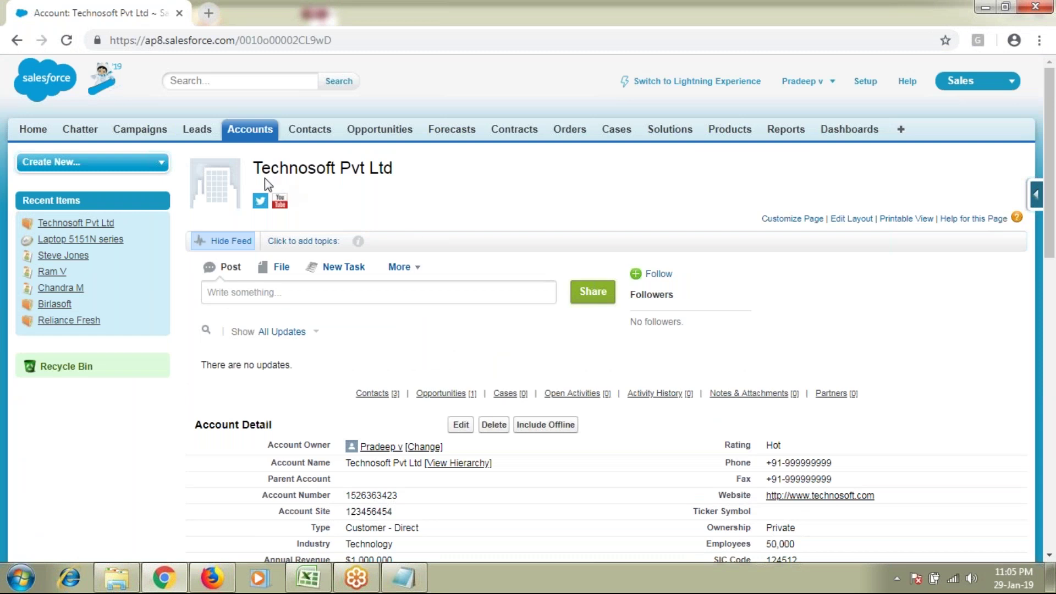
left_click_drag(257, 167, 398, 172)
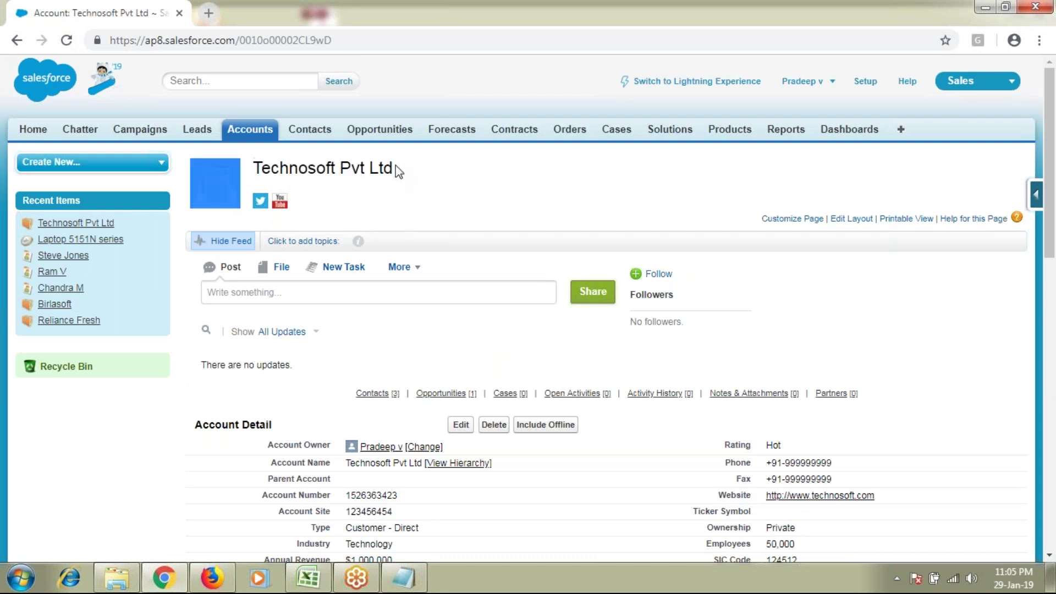
triple_click(393, 167)
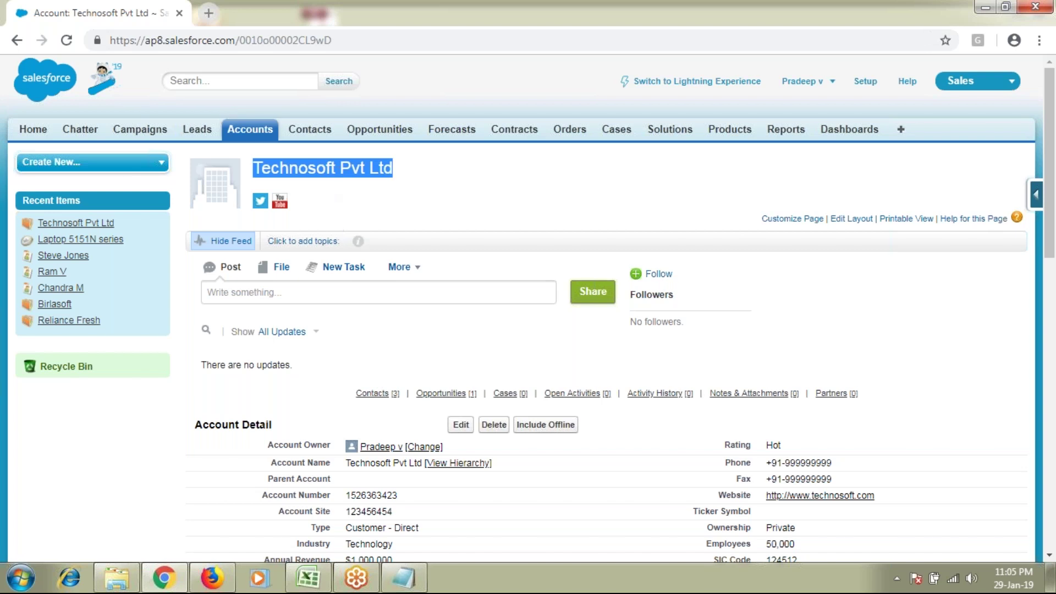
scroll(243, 397, "down", 5)
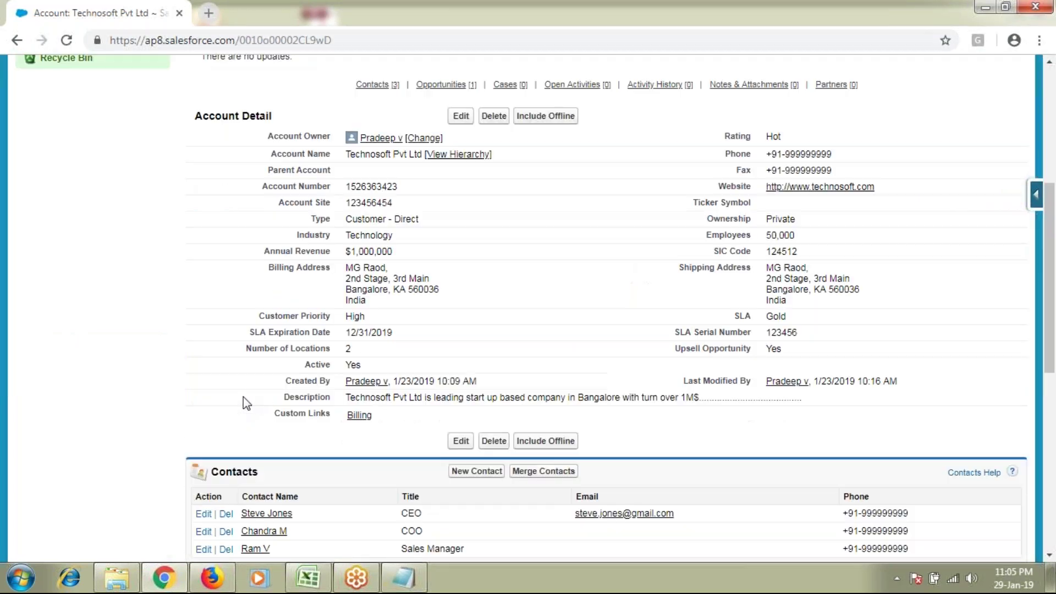
scroll(243, 397, "down", 1)
double_click(251, 395)
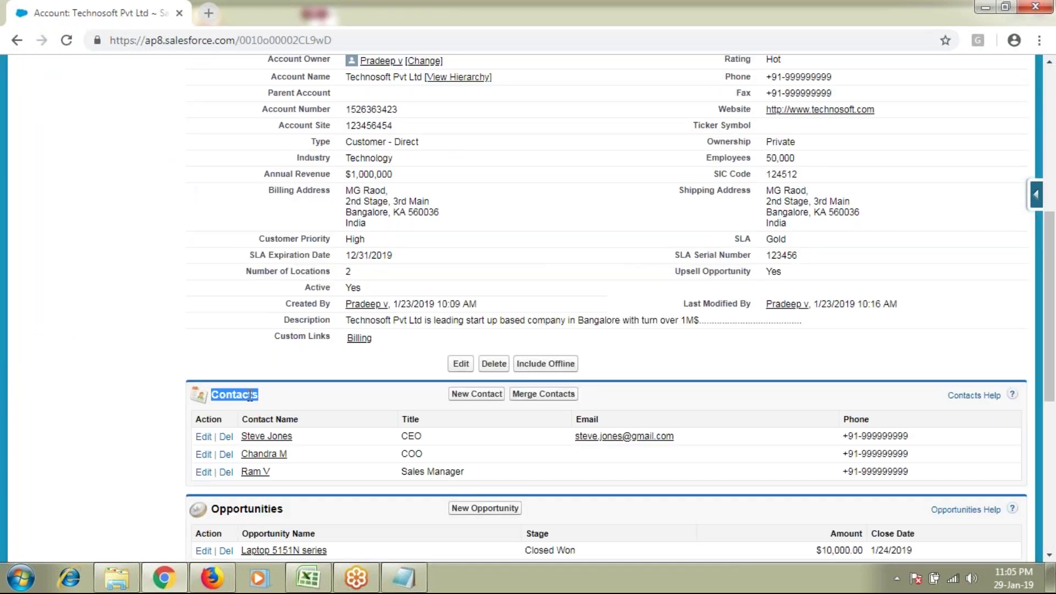
scroll(250, 395, "down", 2)
double_click(255, 355)
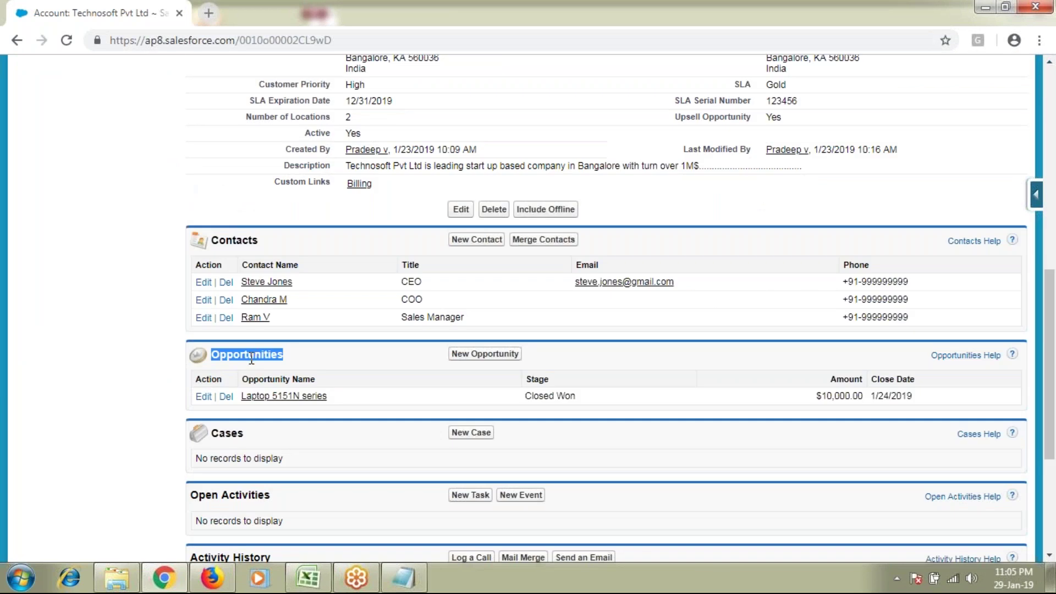
scroll(201, 424, "up", 9)
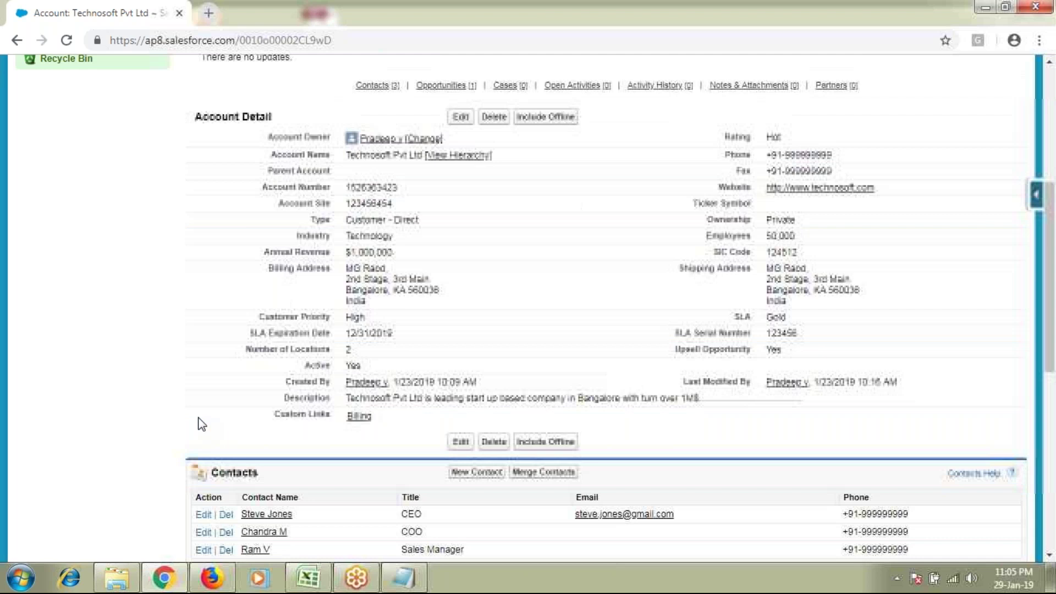
left_click_drag(256, 187, 392, 167)
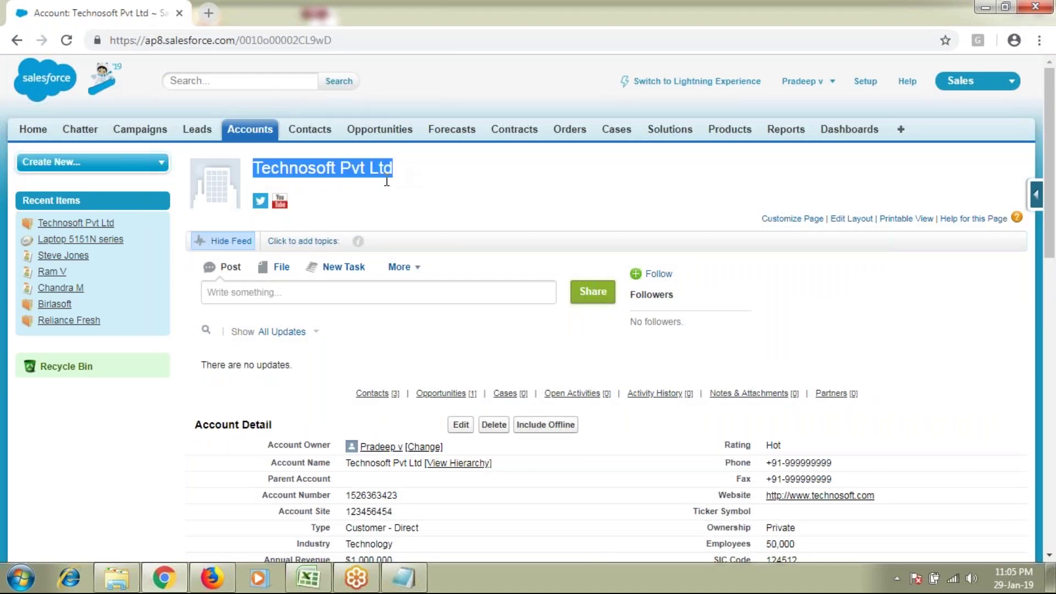
scroll(147, 435, "down", 12)
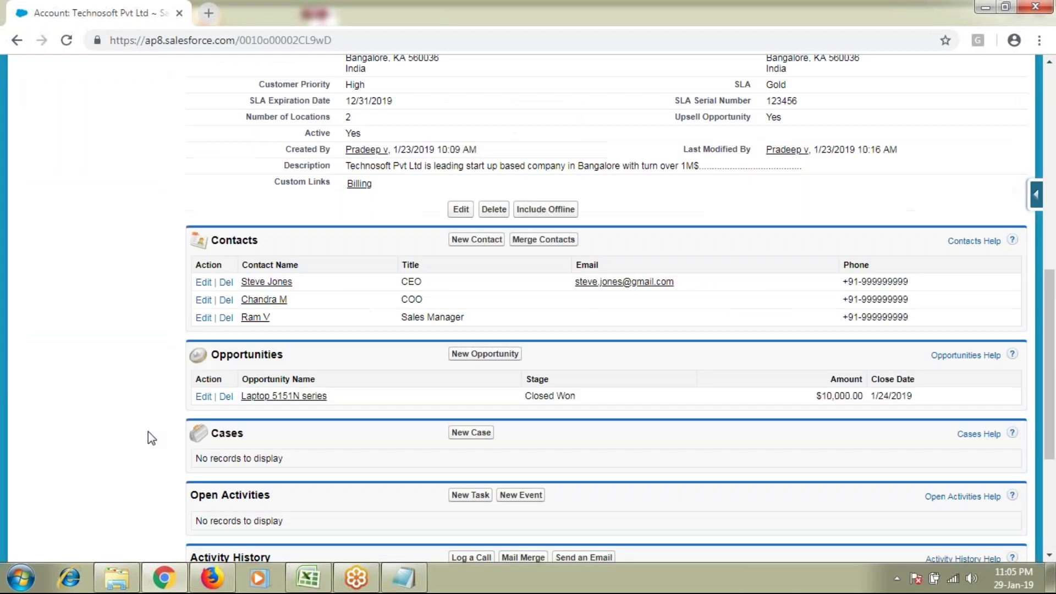
scroll(147, 434, "down", 4)
double_click(242, 341)
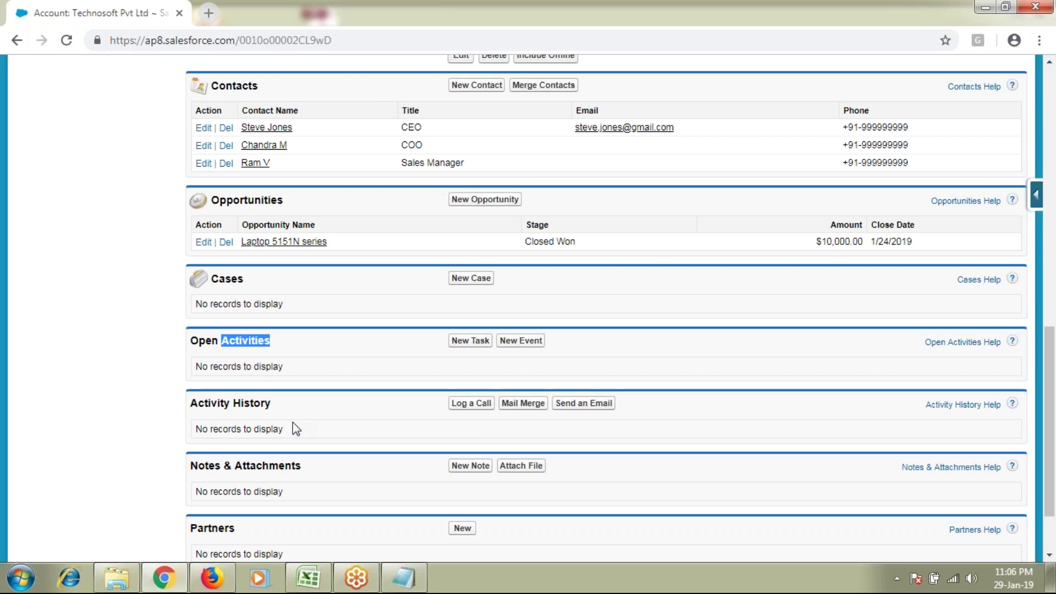
Step: Scroll to the top of the account page and highlight the name Technosoft Pvt Ltd
scroll(293, 423, "up", 2)
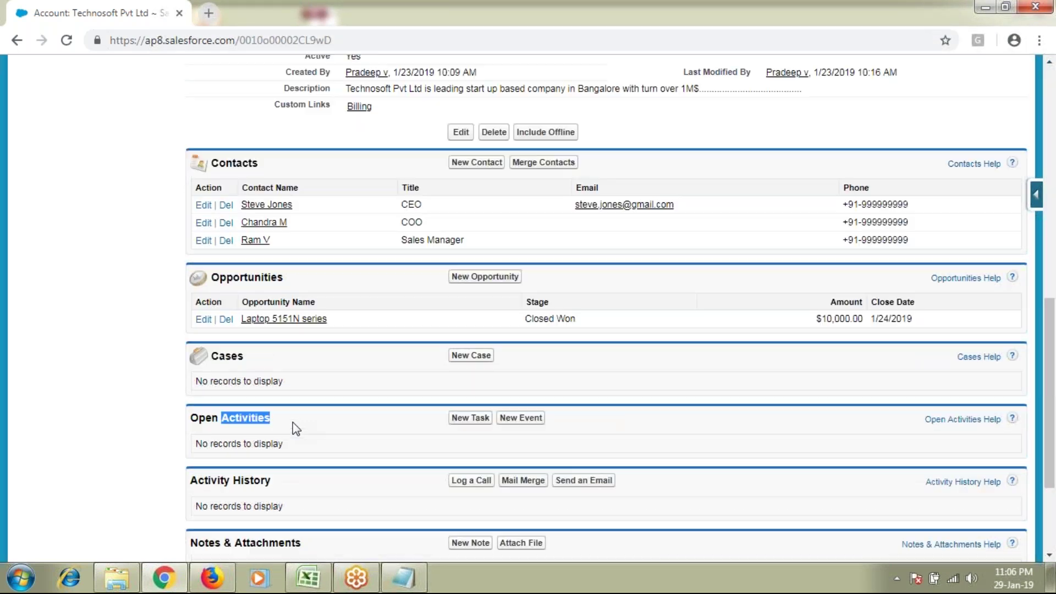
scroll(292, 421, "up", 5)
scroll(255, 473, "up", 3)
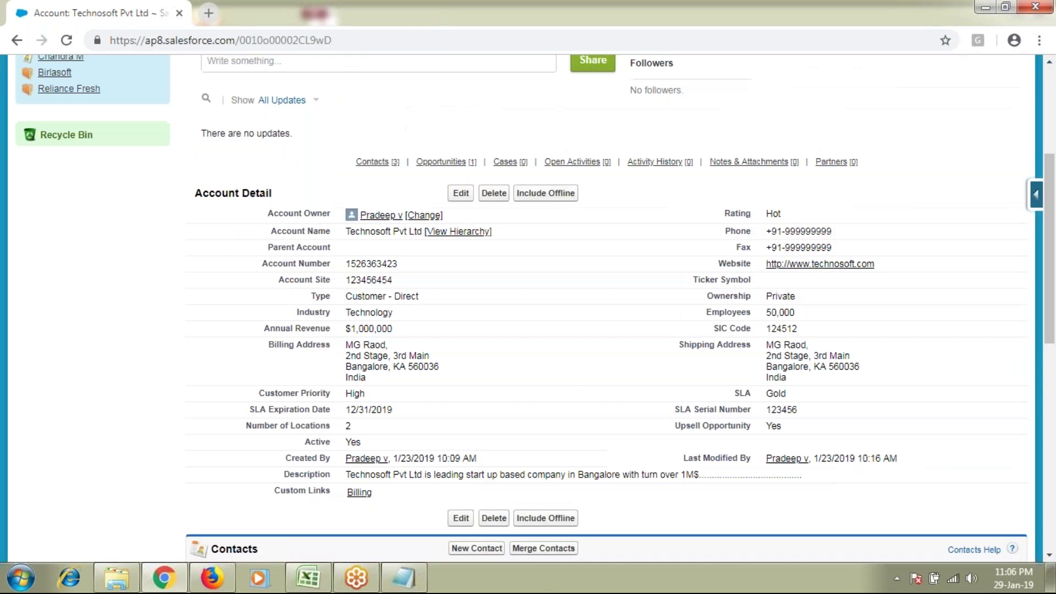
scroll(255, 473, "down", 6)
scroll(252, 489, "up", 1)
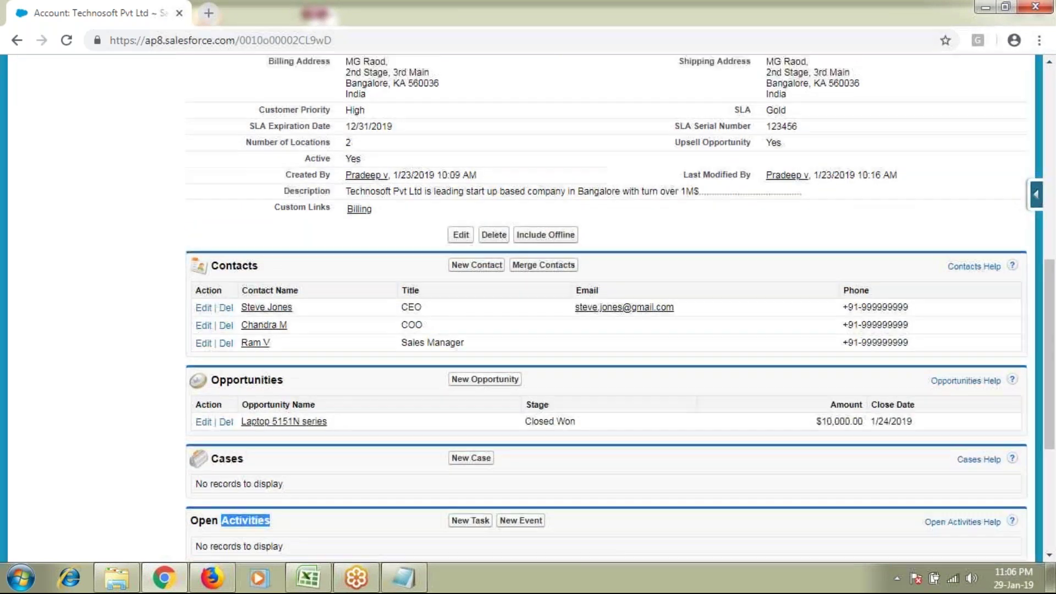
scroll(249, 487, "up", 7)
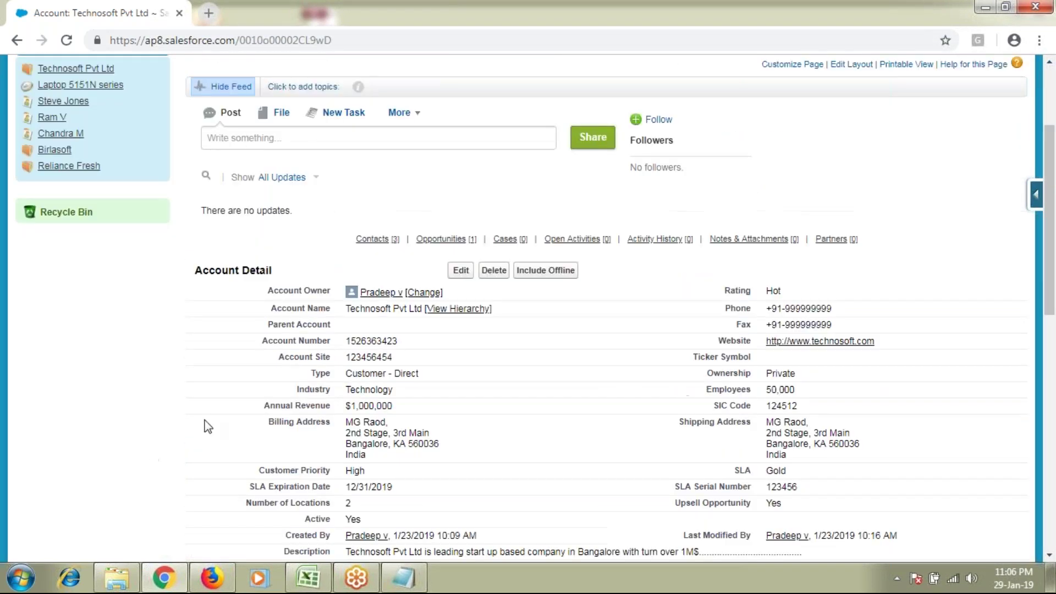
scroll(208, 427, "down", 4)
scroll(208, 426, "up", 3)
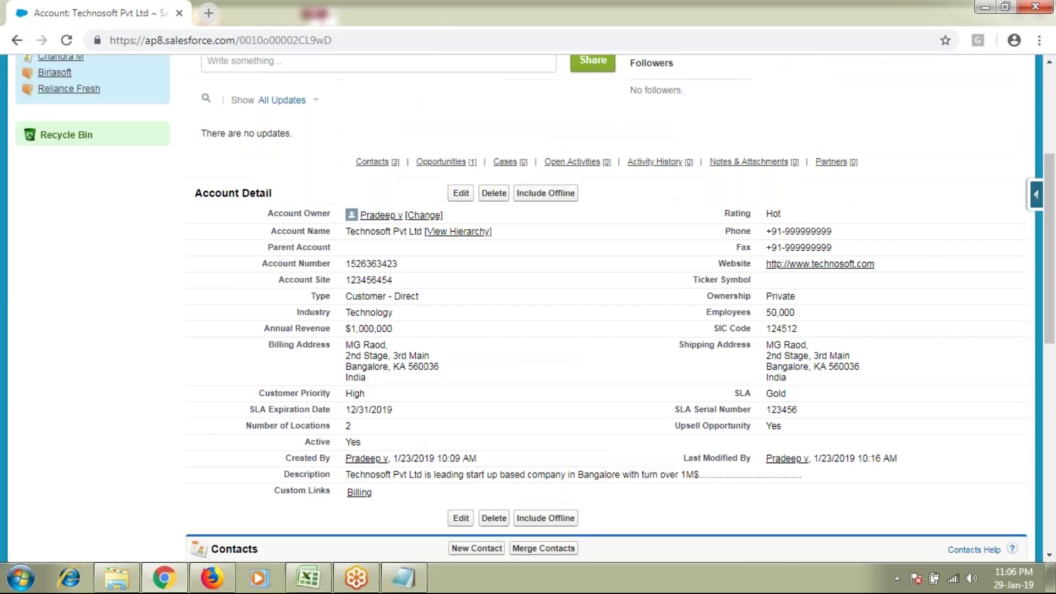
scroll(528, 308, "up", 5)
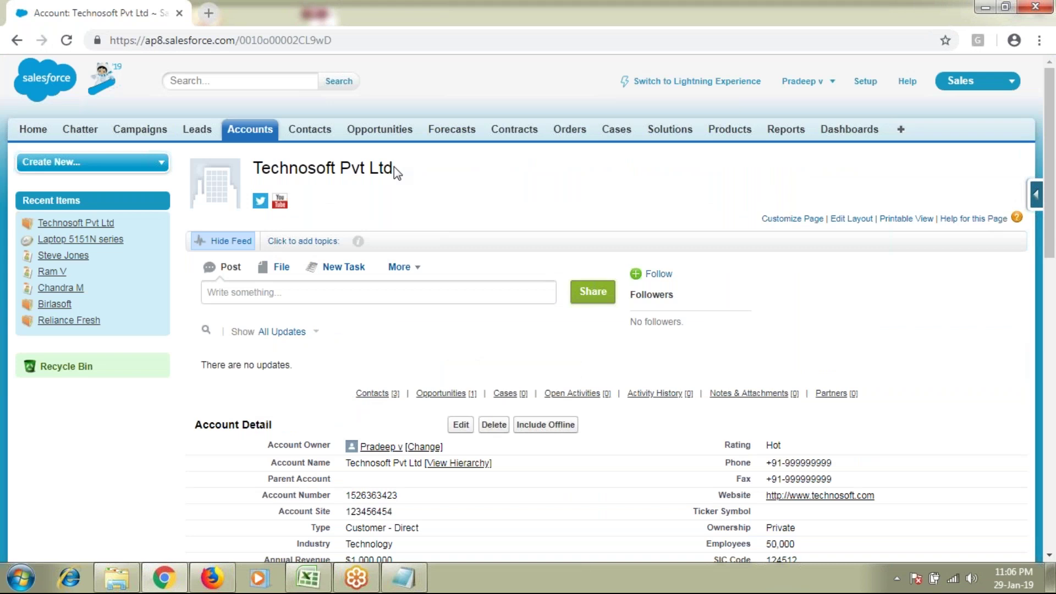
left_click_drag(388, 168, 258, 163)
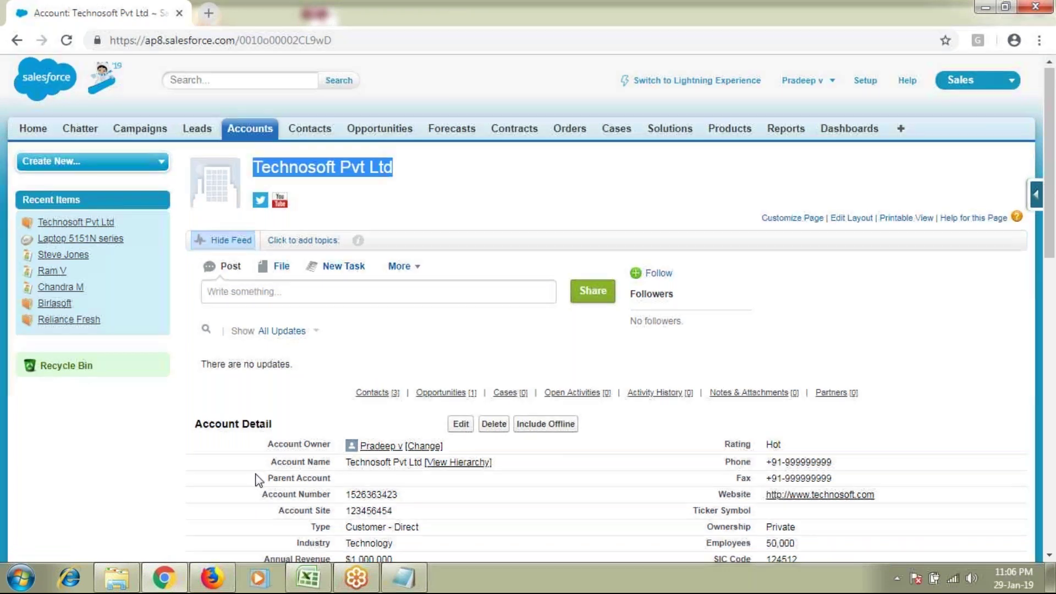
Step: Point out the Contacts list and highlight each of the three contact names
scroll(255, 480, "down", 8)
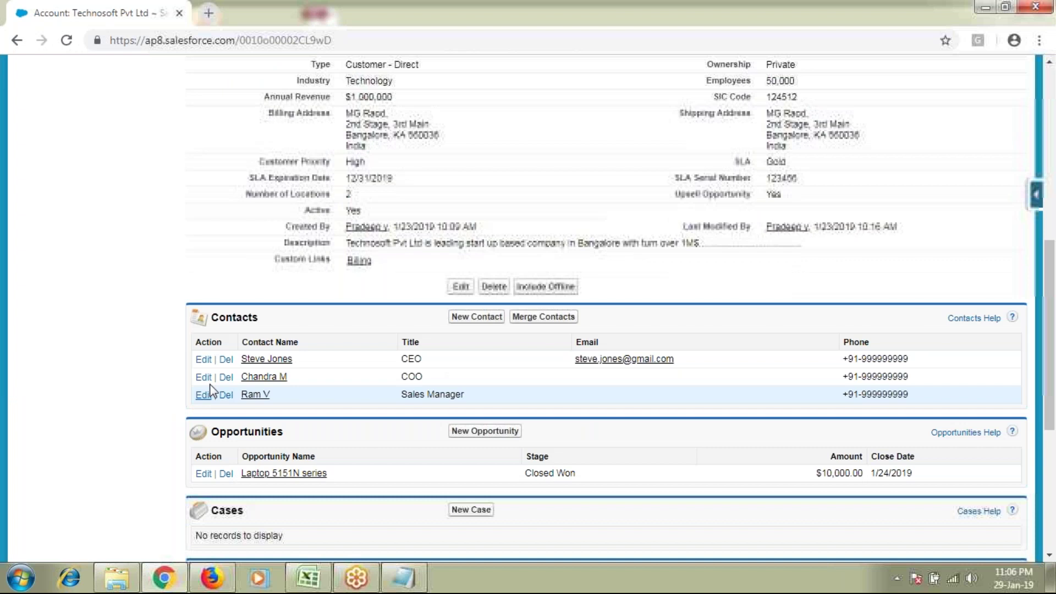
double_click(214, 319)
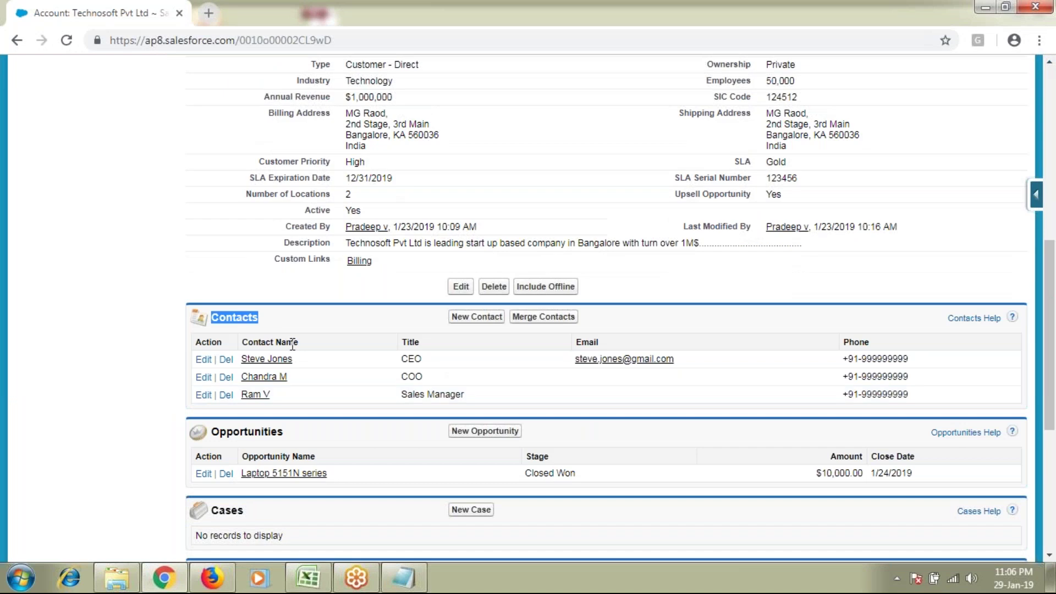
scroll(292, 344, "down", 1)
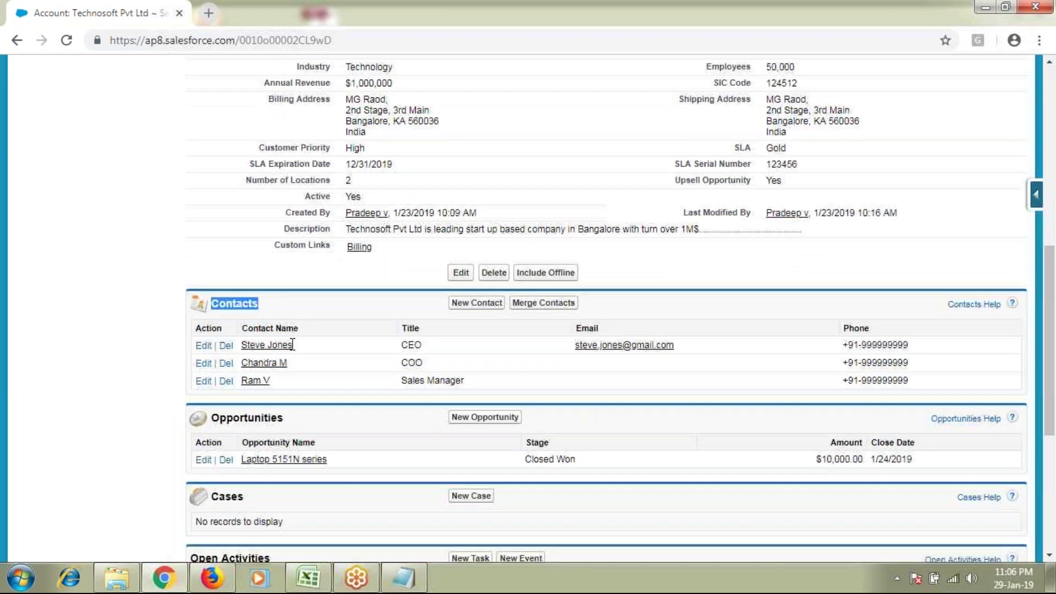
left_click_drag(241, 264, 290, 323)
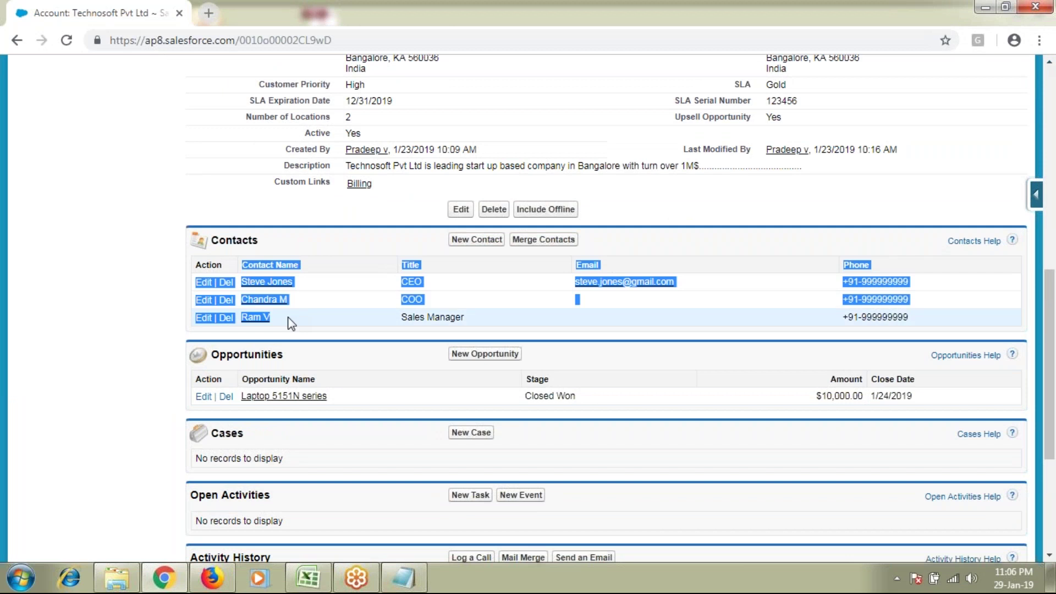
left_click(314, 256)
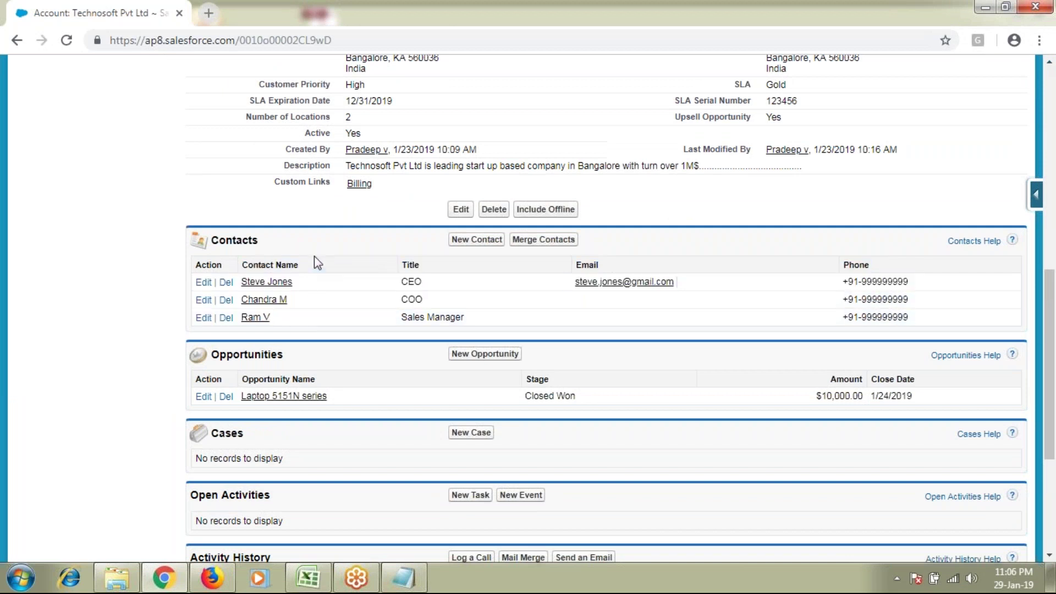
left_click_drag(308, 282, 243, 283)
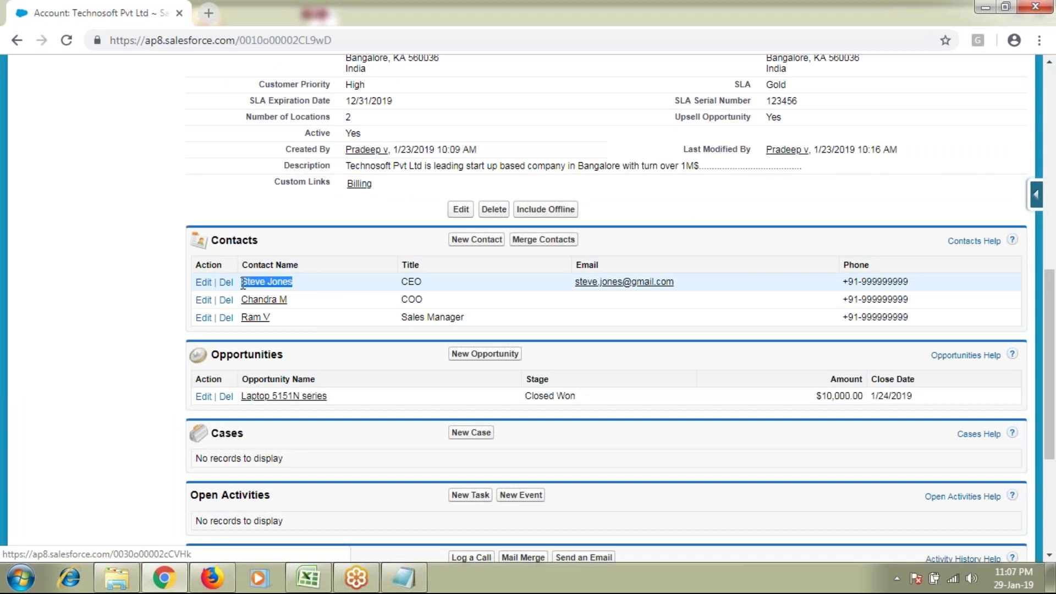
left_click_drag(289, 300, 242, 300)
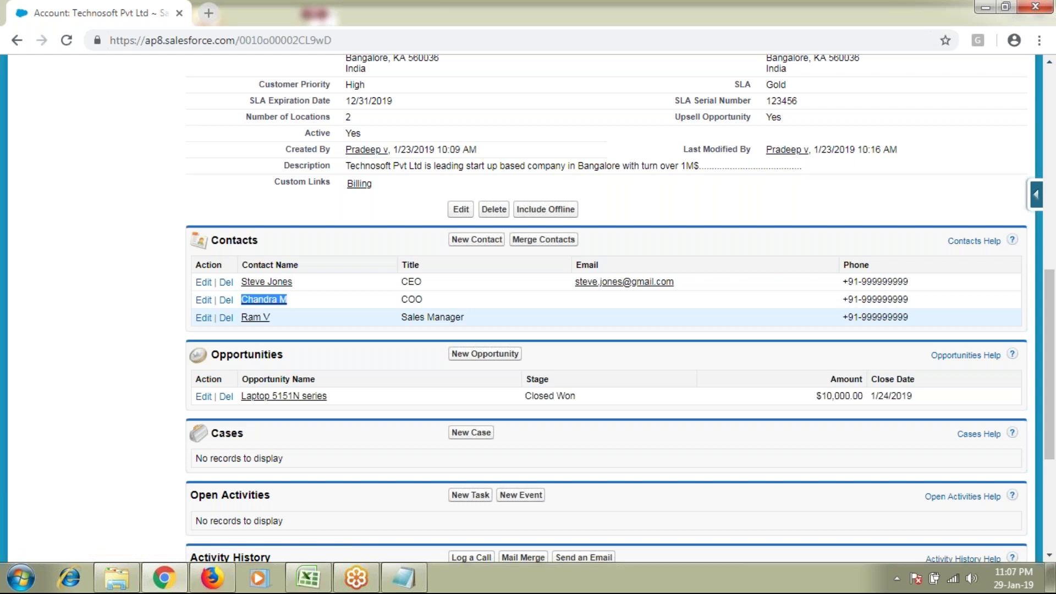
left_click_drag(287, 318, 245, 318)
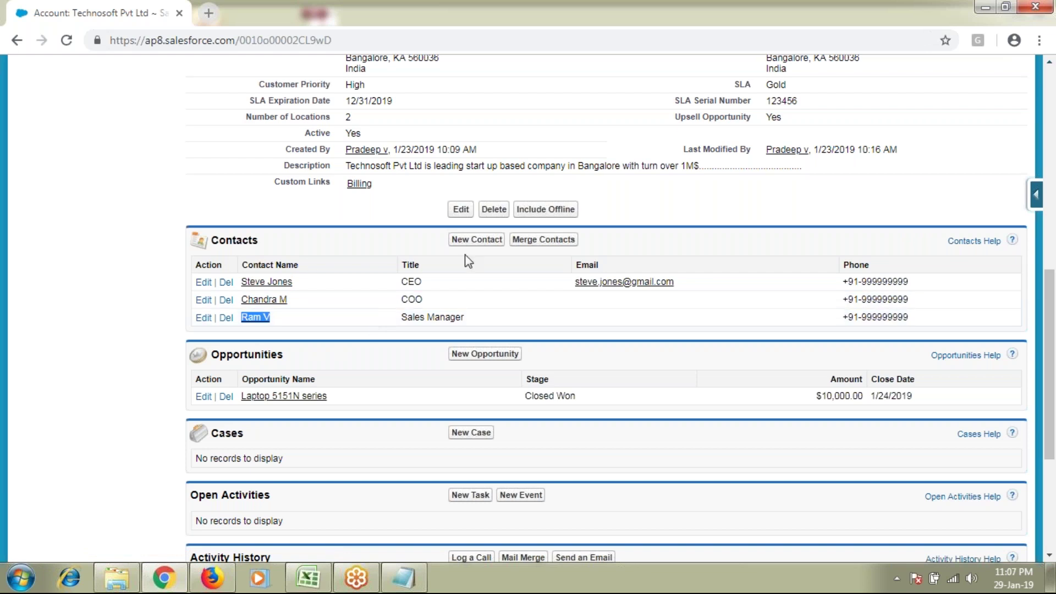
Step: Point out the empty Open Activities list and start a New Task
scroll(281, 336, "down", 1)
scroll(281, 336, "down", 1)
double_click(251, 418)
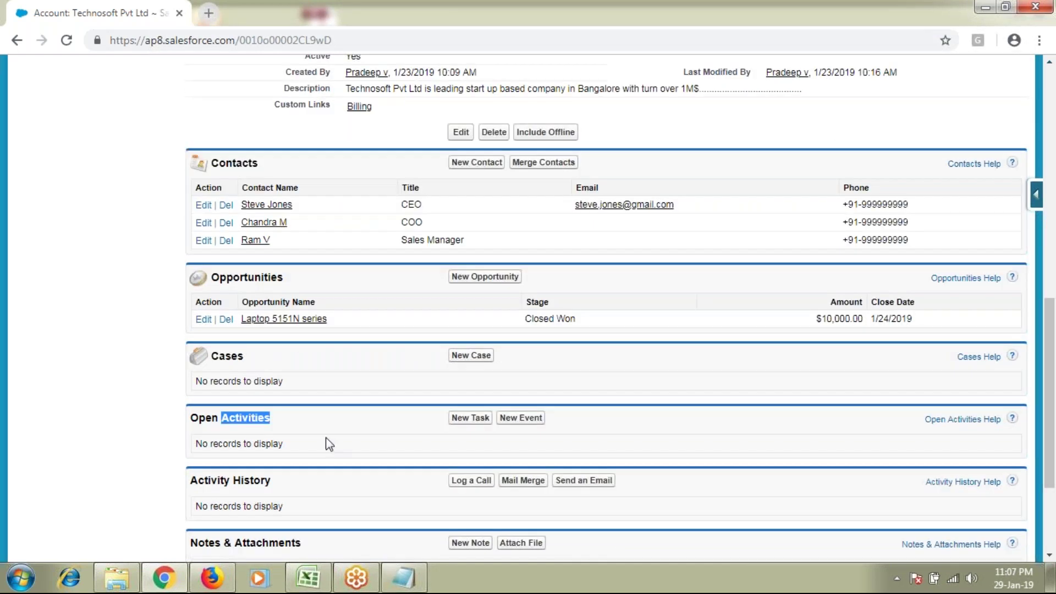
scroll(327, 438, "down", 1)
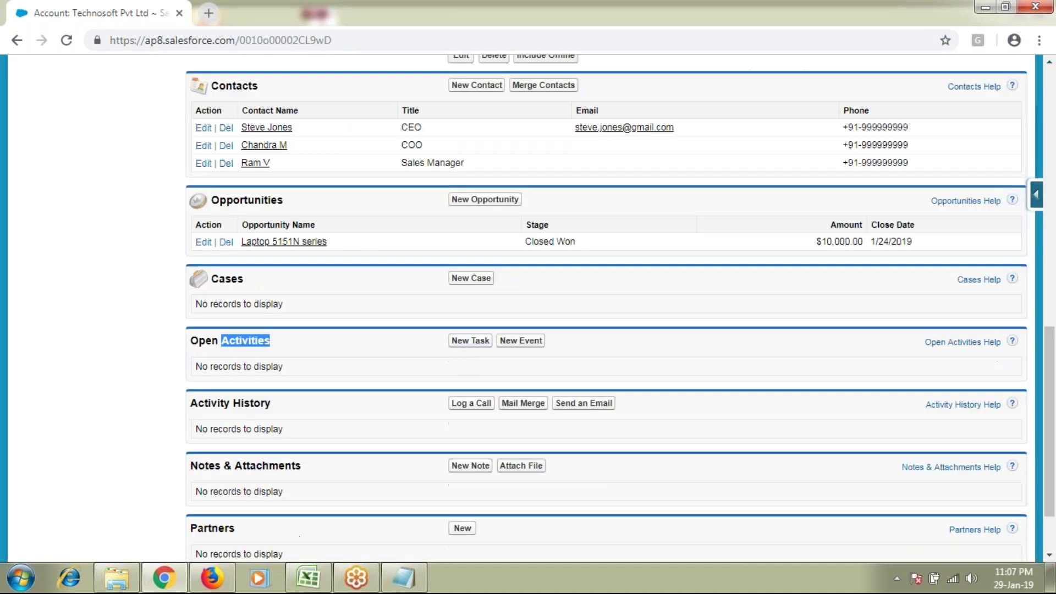
left_click(471, 342)
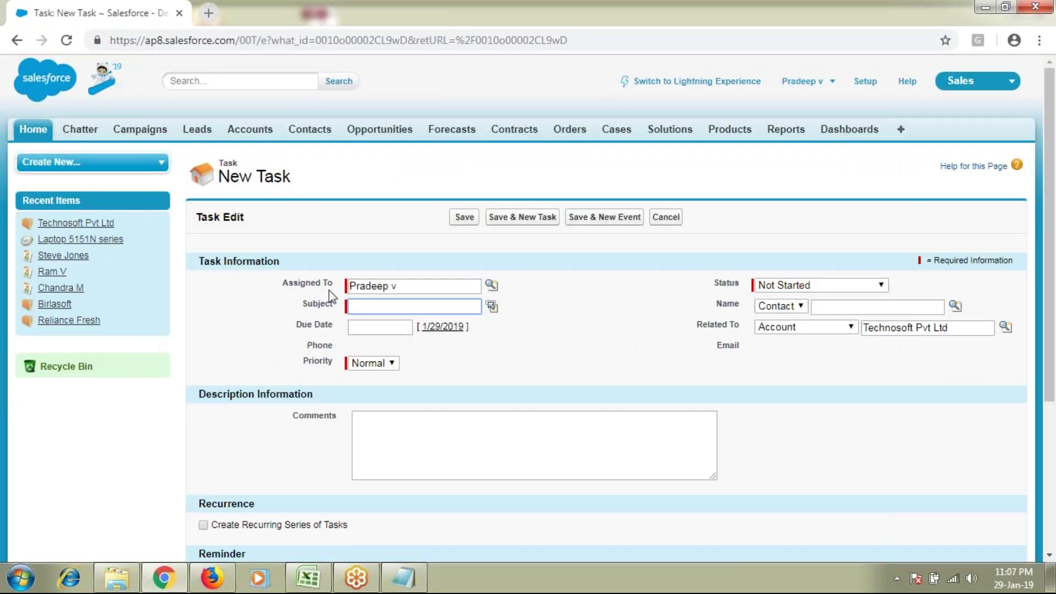
Step: Clear Assigned To and reselect the same user from the user lookup
left_click_drag(288, 284, 331, 297)
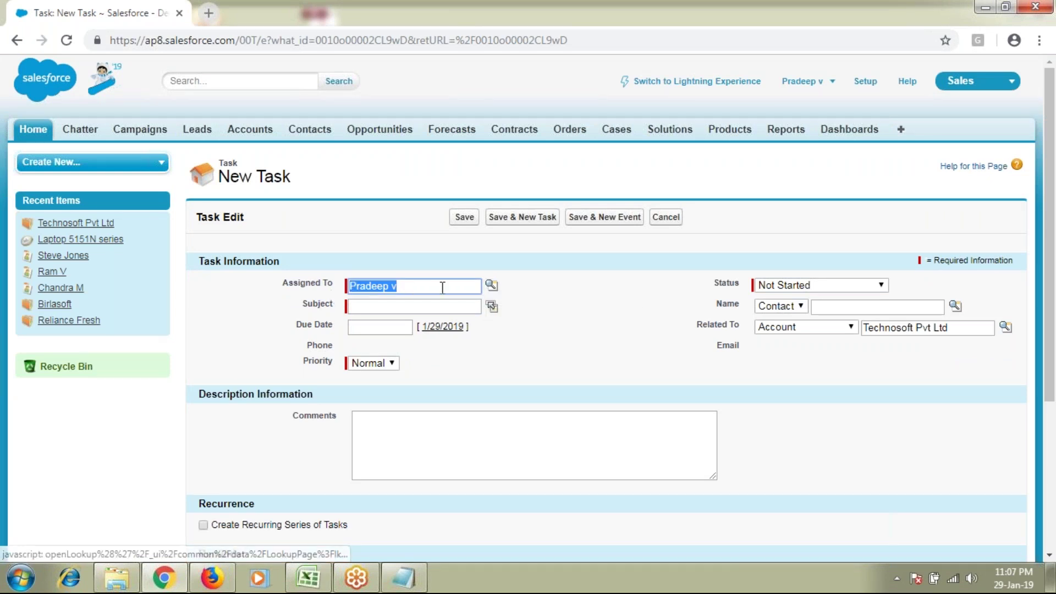
key("BackSpace")
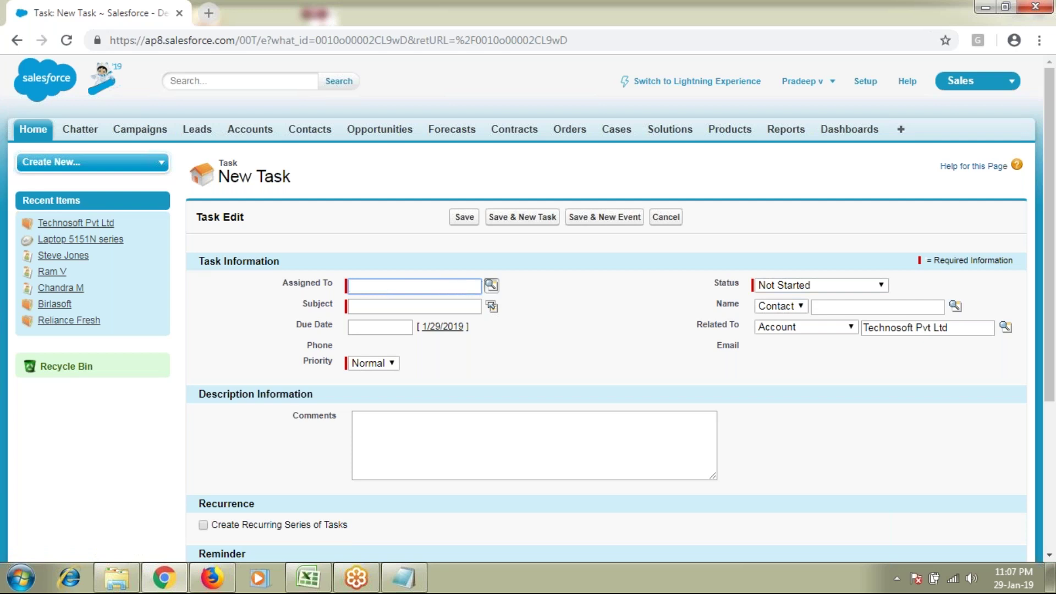
left_click(491, 287)
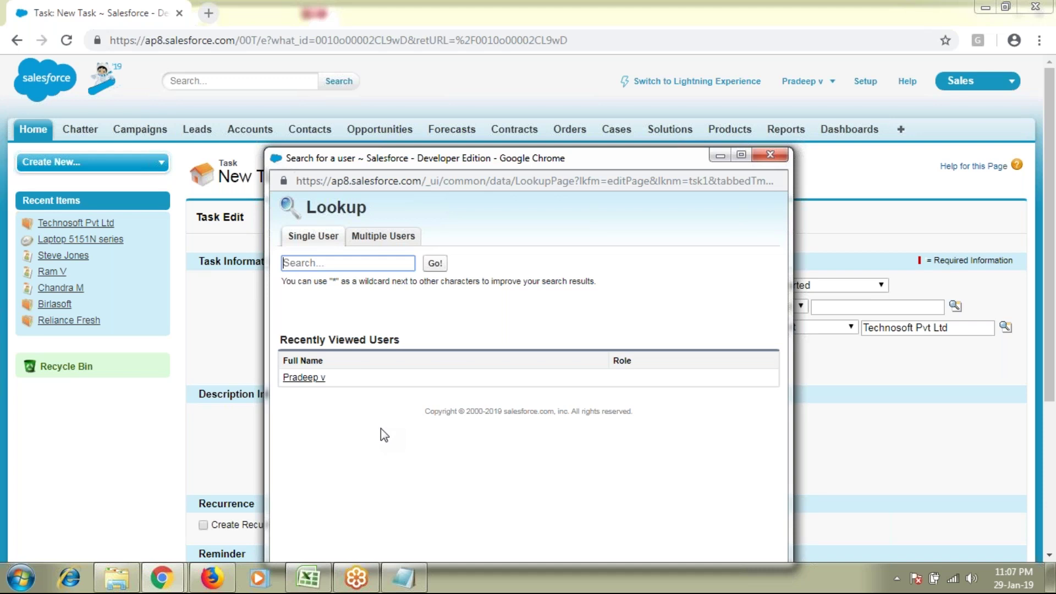
left_click(303, 380)
Step: Enter 'Follow up with Customer' as the subject, viewing the predefined subjects without choosing one
key("Tab")
type("Follow wu")
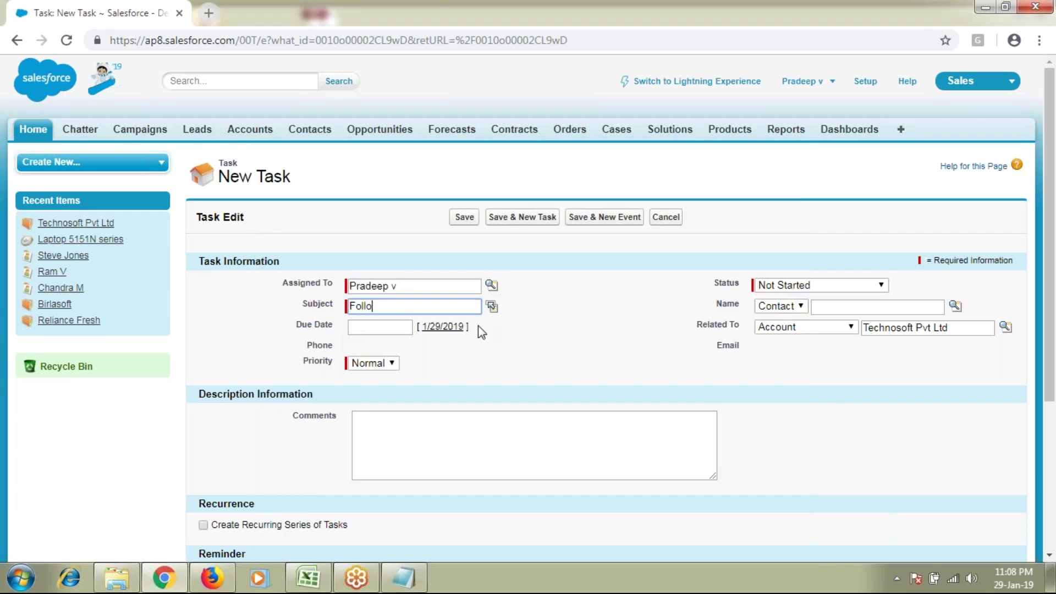
key("BackSpace")
key("BackSpace")
type("up with Custo")
left_click_drag(470, 306, 308, 313)
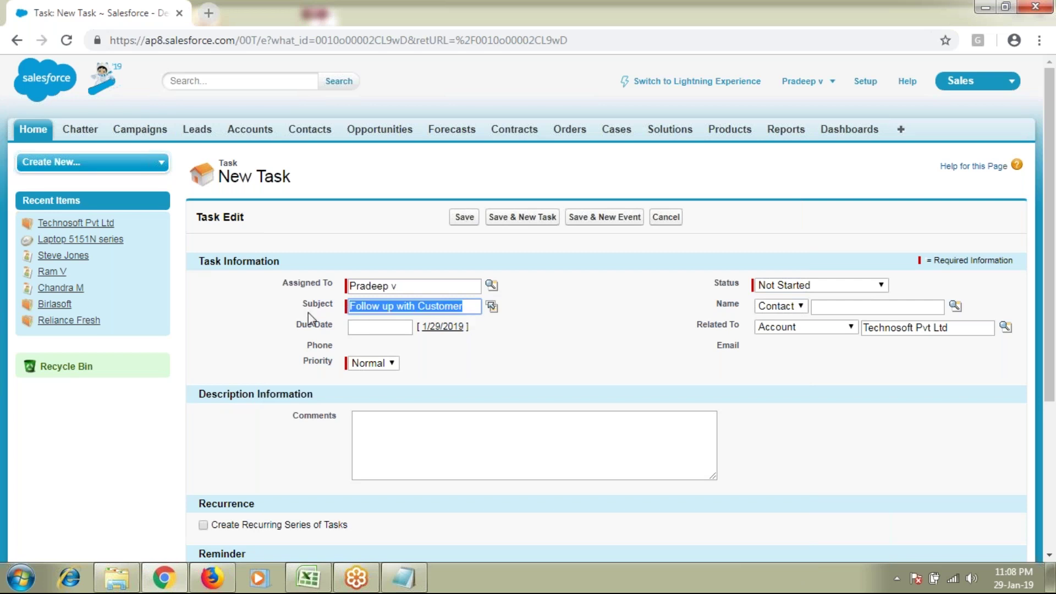
left_click(493, 307)
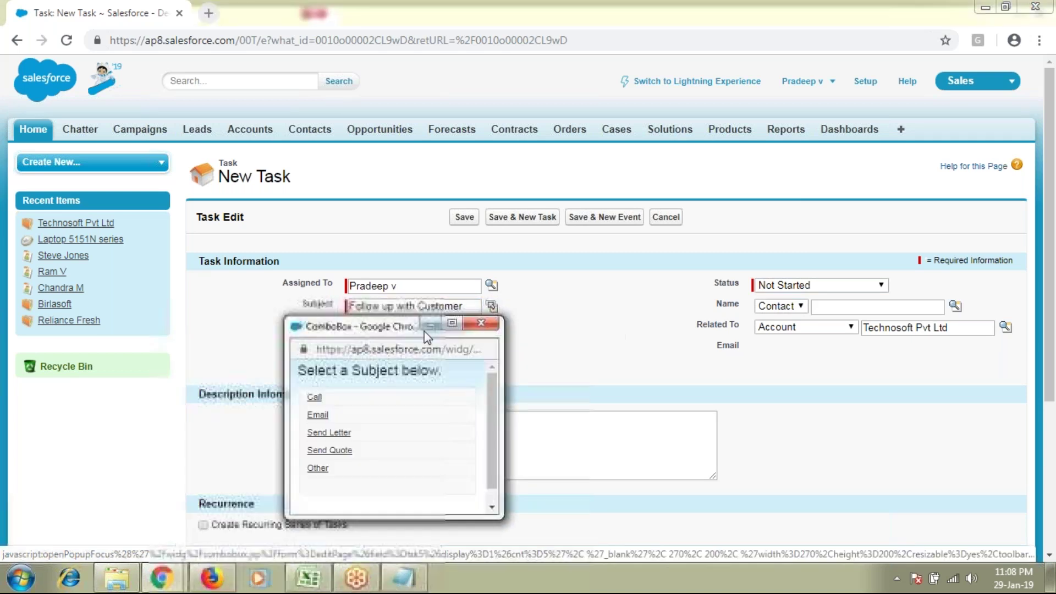
left_click_drag(374, 344, 644, 216)
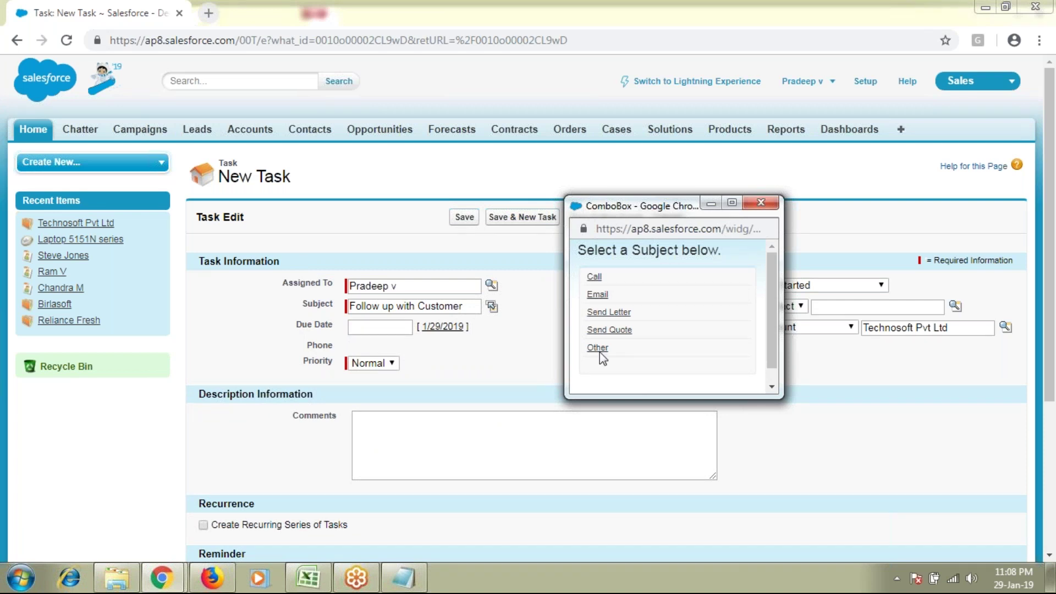
left_click(761, 203)
triple_click(474, 305)
key("ctrl+c")
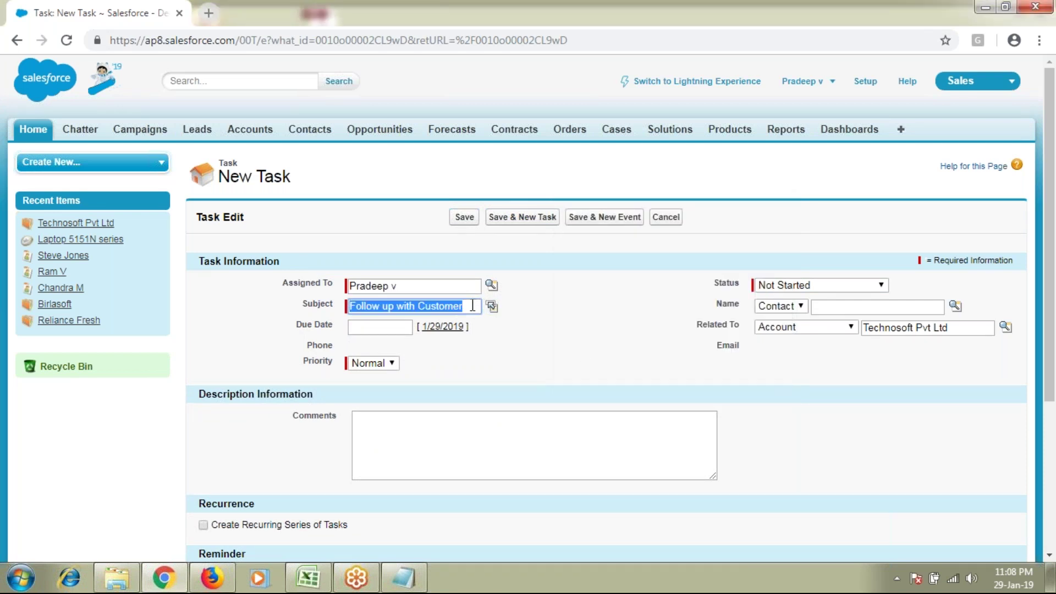
left_click(481, 444)
key("ctrl+v")
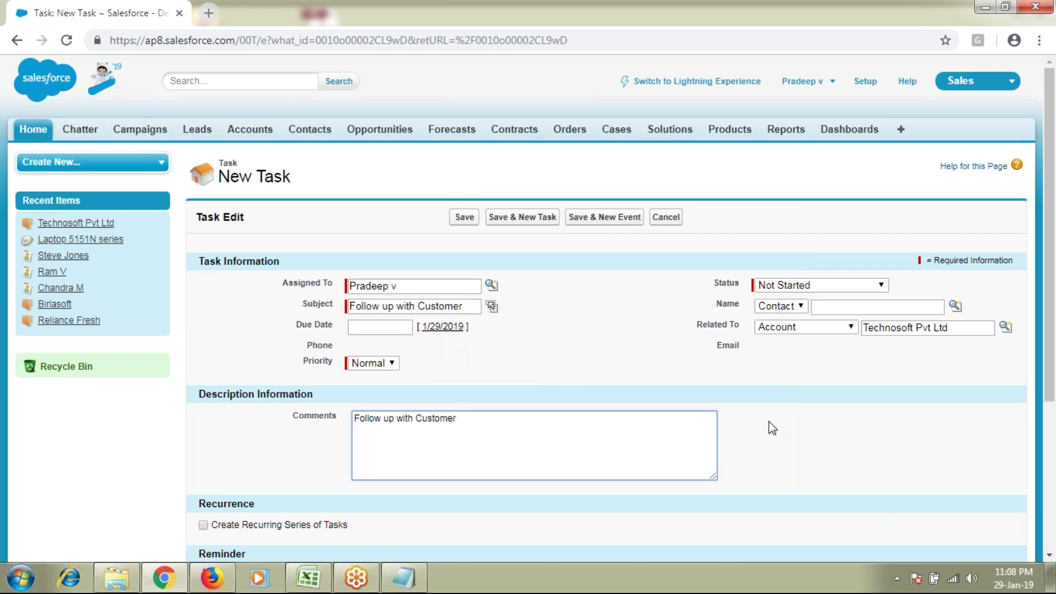
type("and get required details")
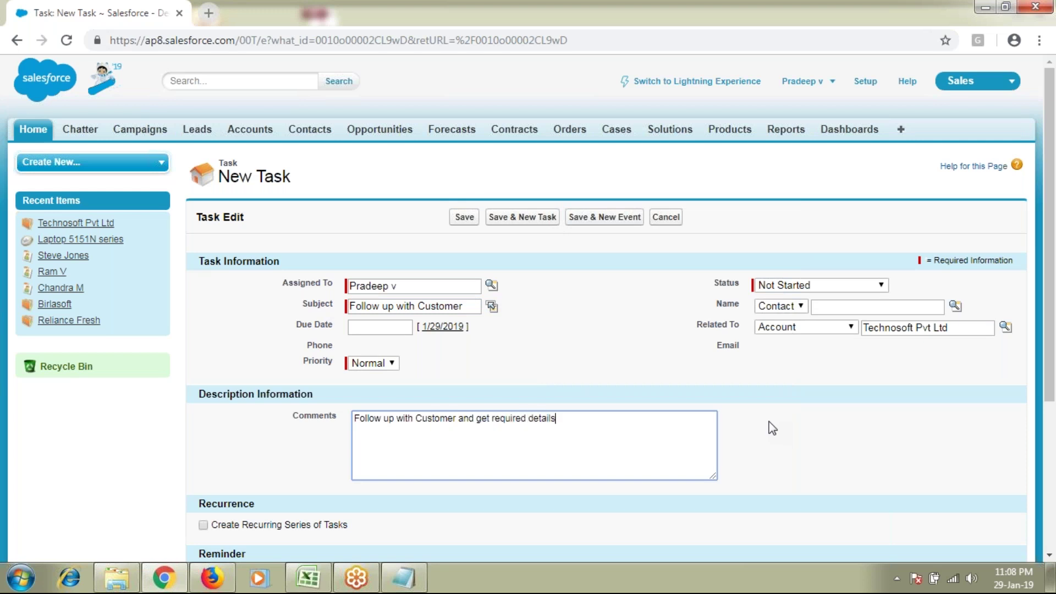
left_click_drag(419, 286, 282, 283)
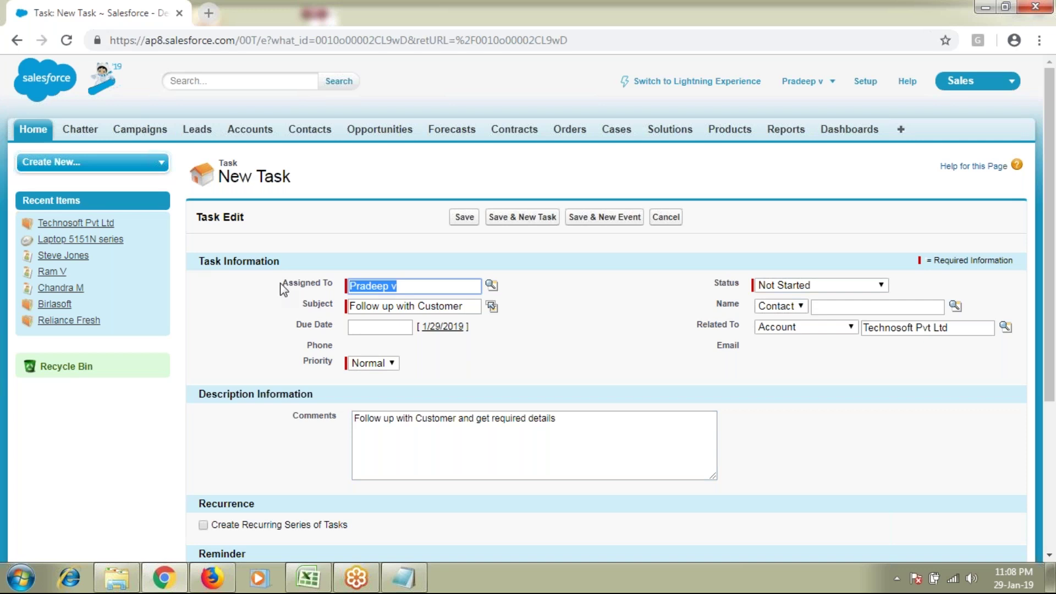
left_click_drag(355, 307, 466, 307)
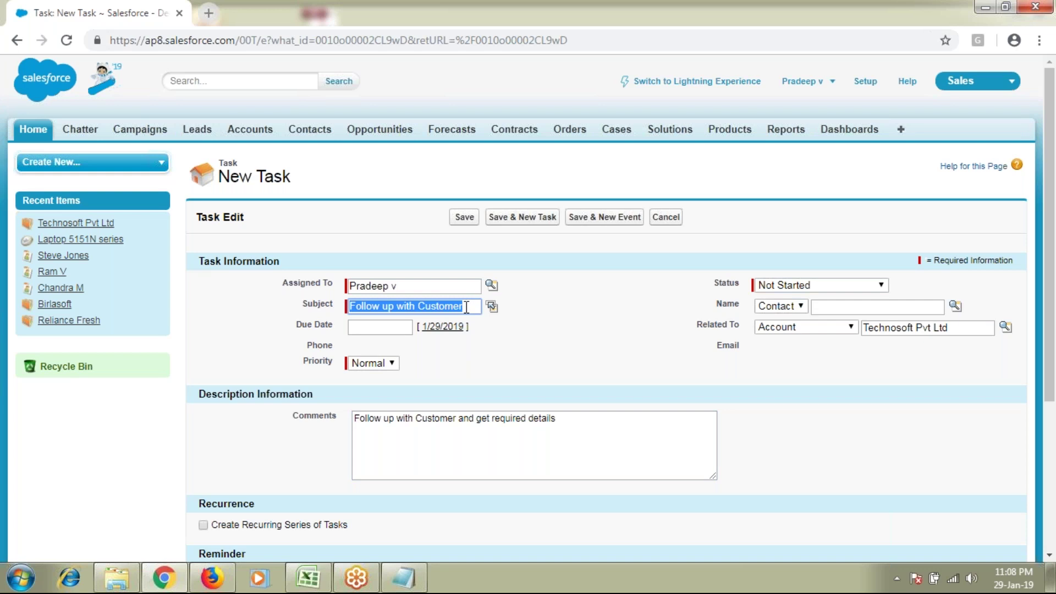
left_click_drag(969, 325, 847, 326)
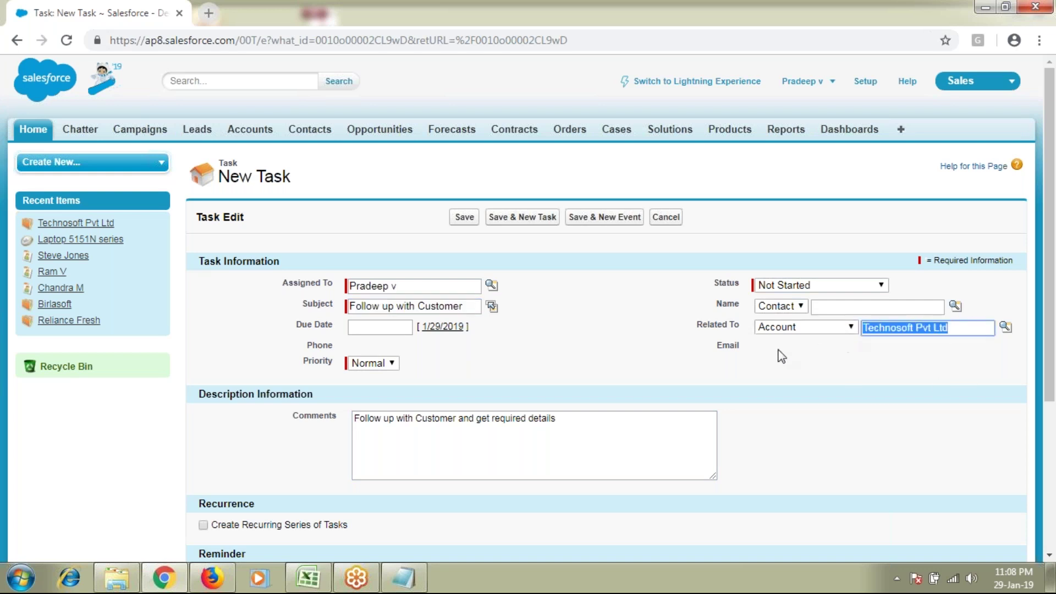
double_click(281, 176)
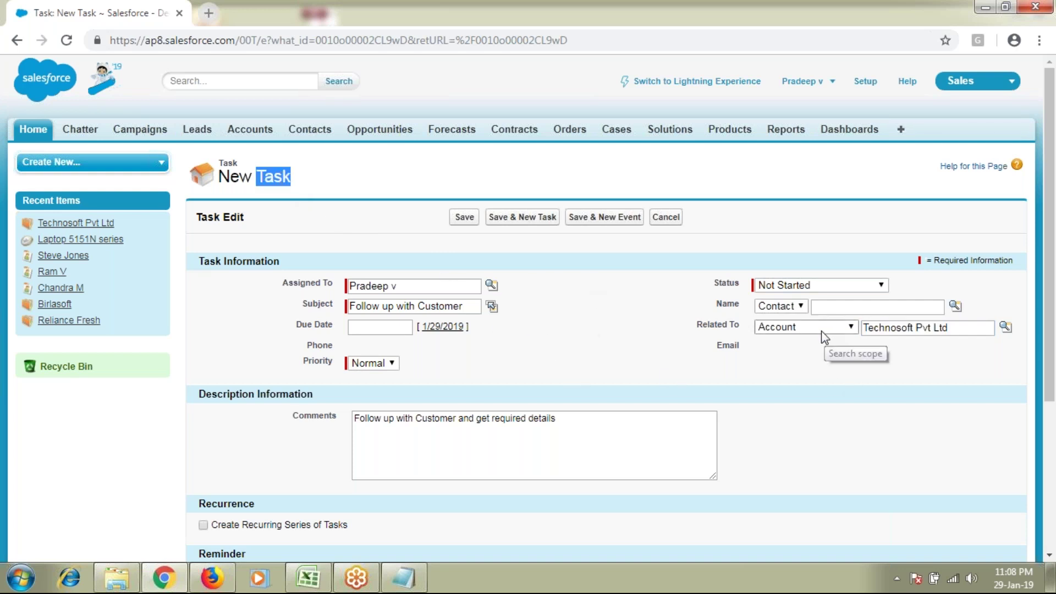
left_click_drag(701, 331, 743, 334)
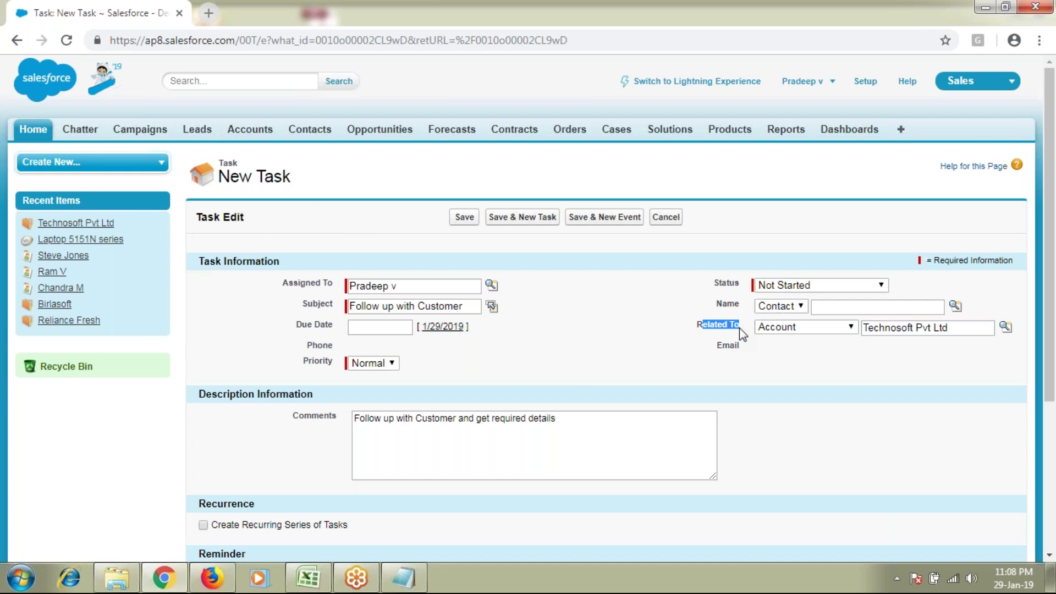
left_click_drag(964, 327, 855, 330)
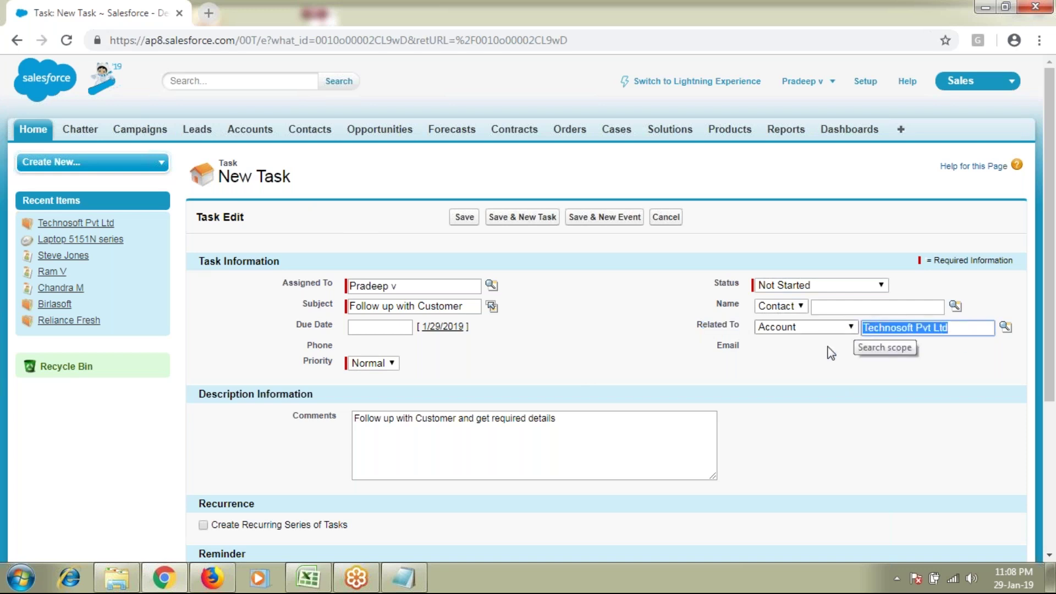
left_click_drag(354, 420, 456, 427)
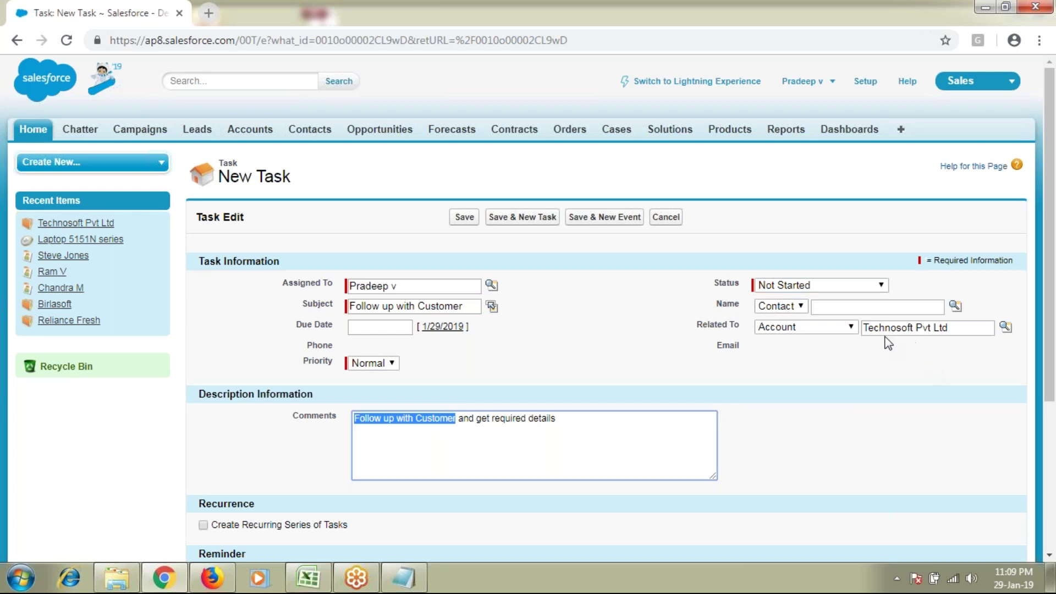
left_click_drag(714, 303, 779, 309)
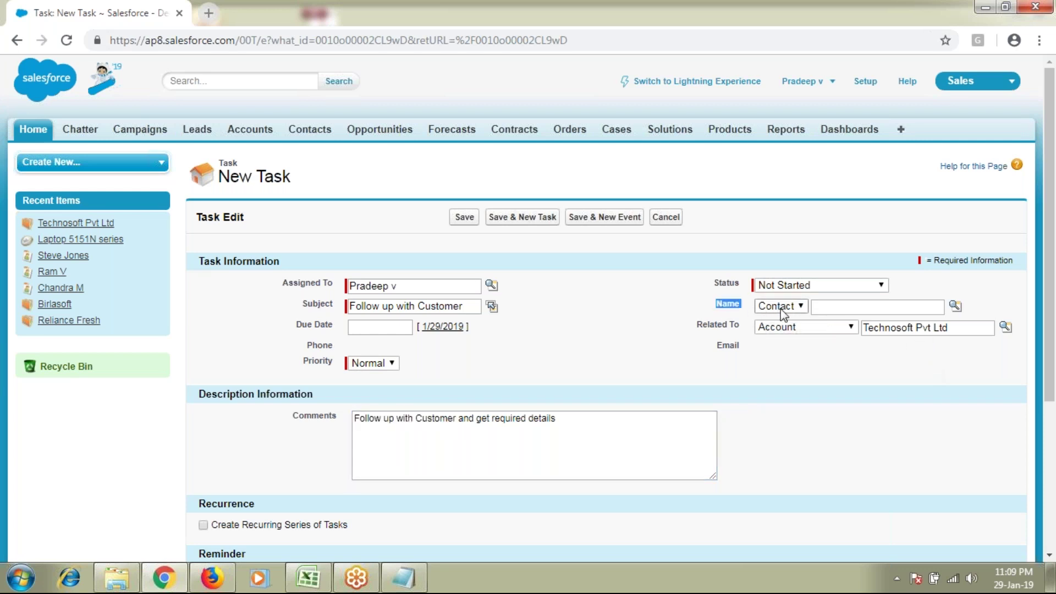
Step: Search the Name lookup for the contact and attach them to the task
left_click(866, 307)
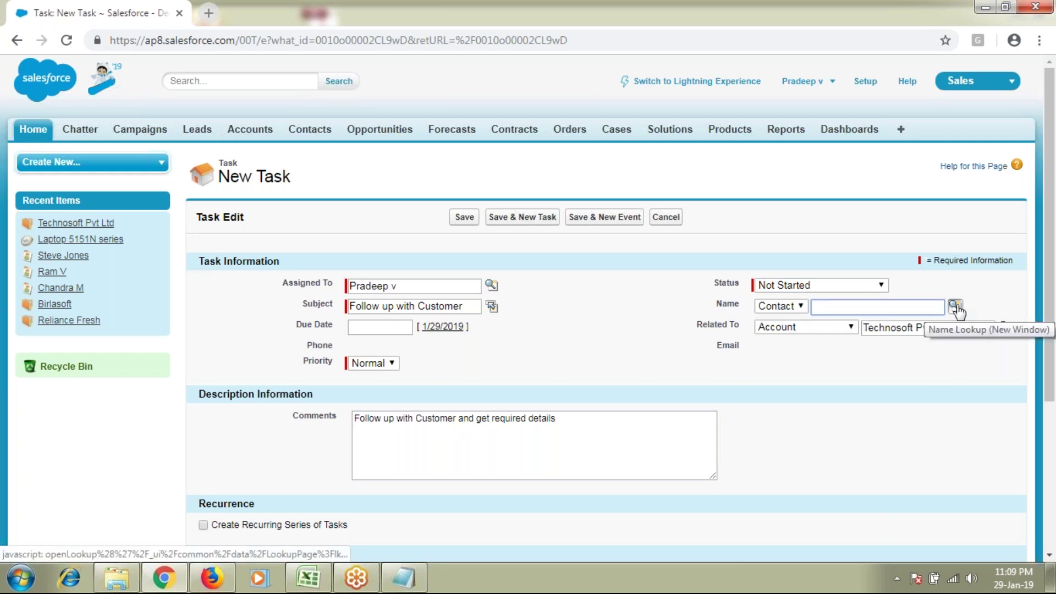
left_click(956, 307)
left_click_drag(799, 209, 700, 160)
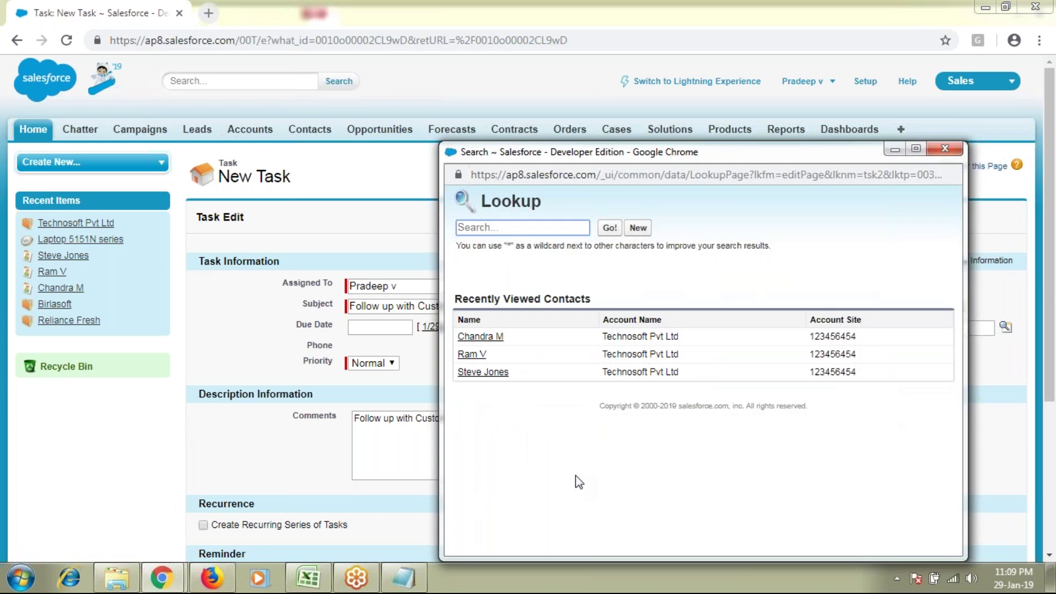
left_click(491, 233)
type("steve")
left_click(609, 228)
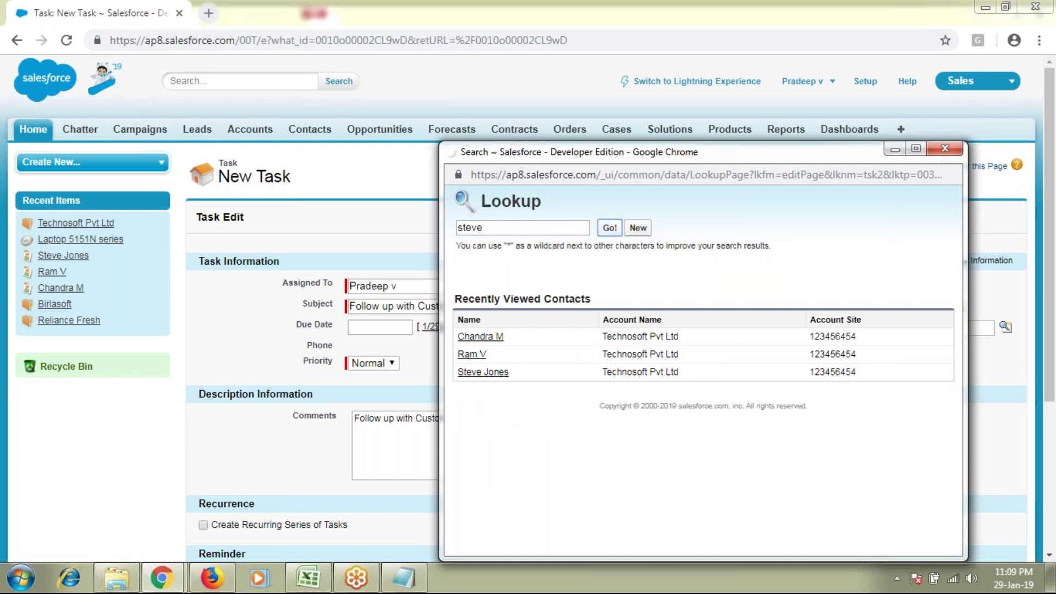
left_click(488, 347)
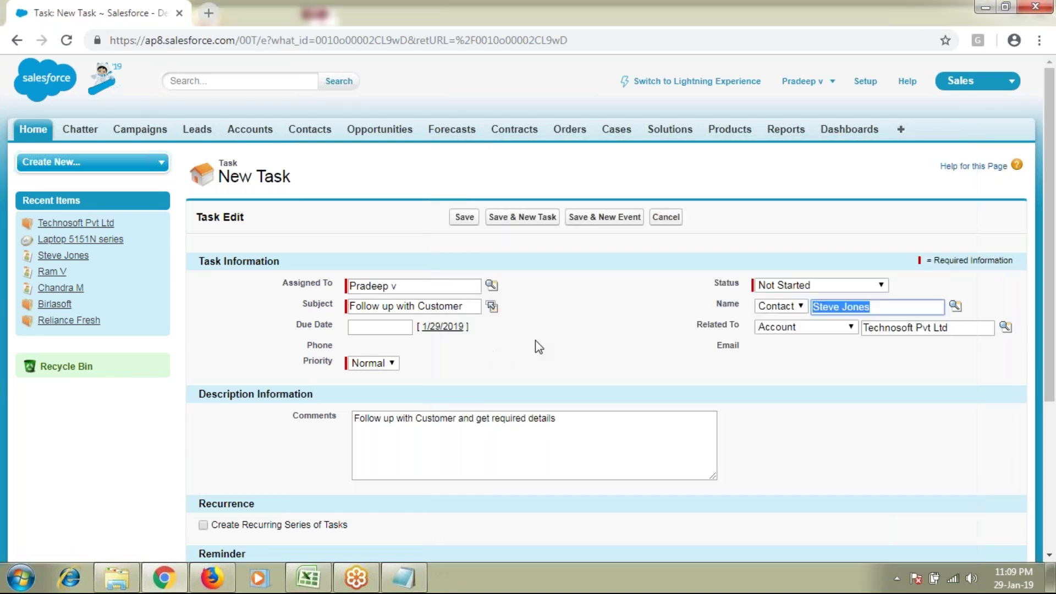
Step: Review the subject, account and contact, then set the Due Date to 1/31/2019
left_click_drag(373, 306, 446, 307)
left_click_drag(969, 328, 847, 334)
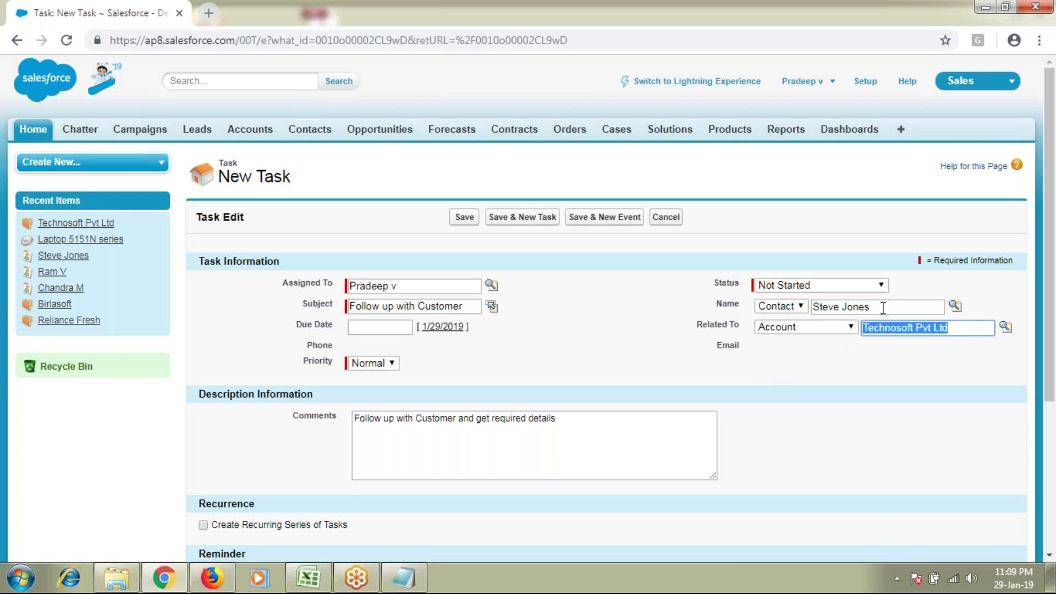
left_click_drag(885, 306, 687, 320)
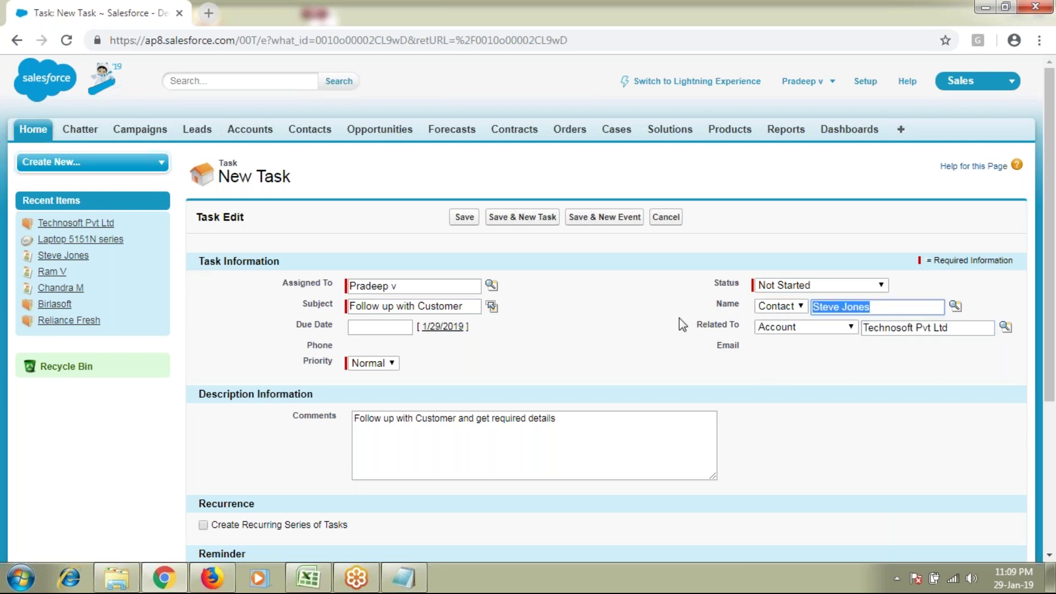
left_click_drag(294, 328, 329, 327)
left_click(366, 328)
left_click(446, 428)
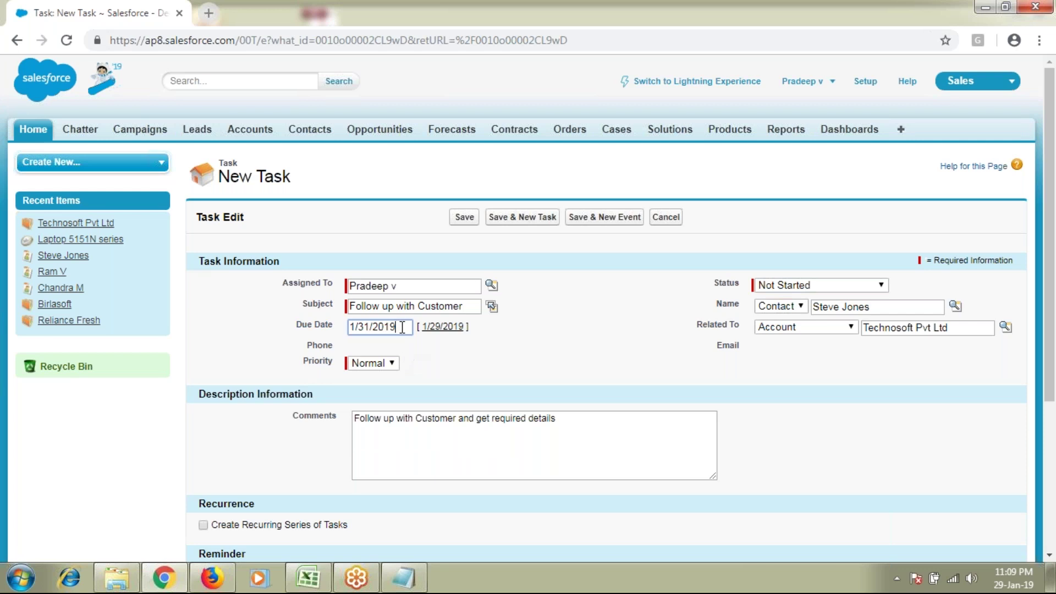
Step: Try the In Progress and Deferred statuses, leaving Status at Not Started
left_click_drag(402, 327, 238, 333)
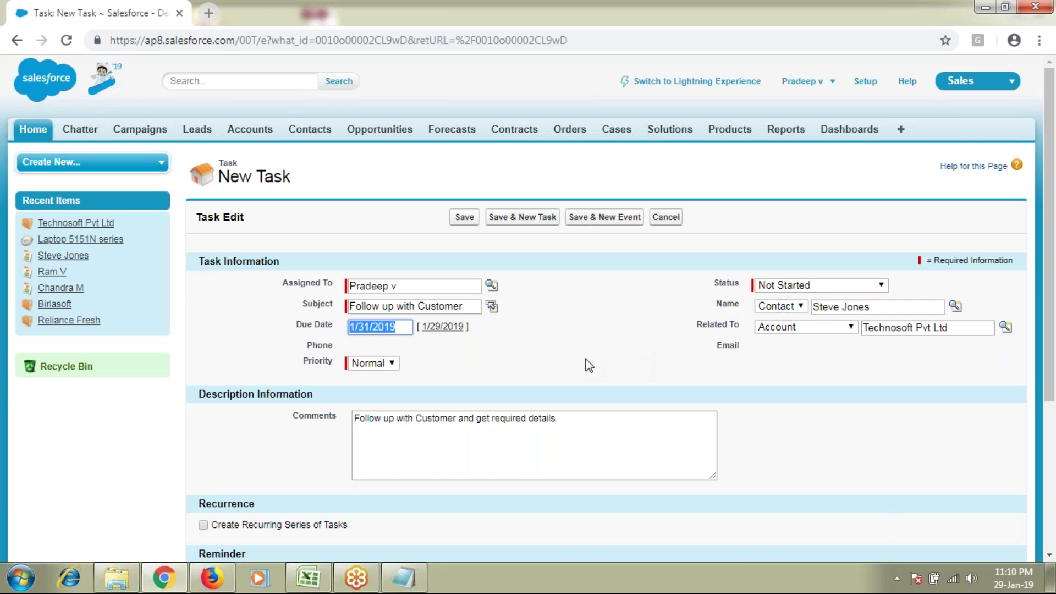
left_click_drag(720, 283, 814, 286)
left_click(814, 286)
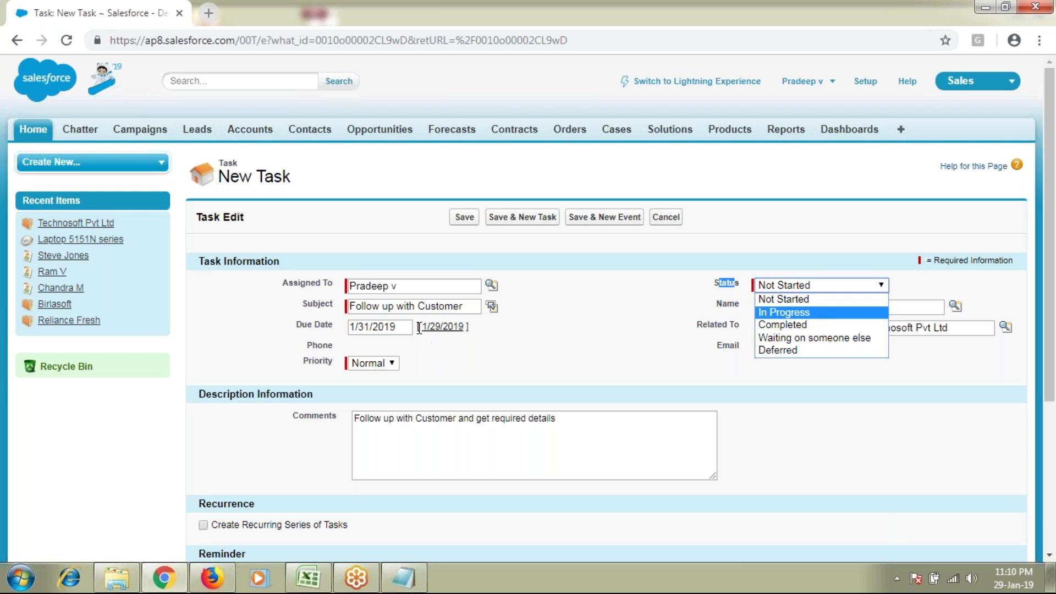
left_click(796, 317)
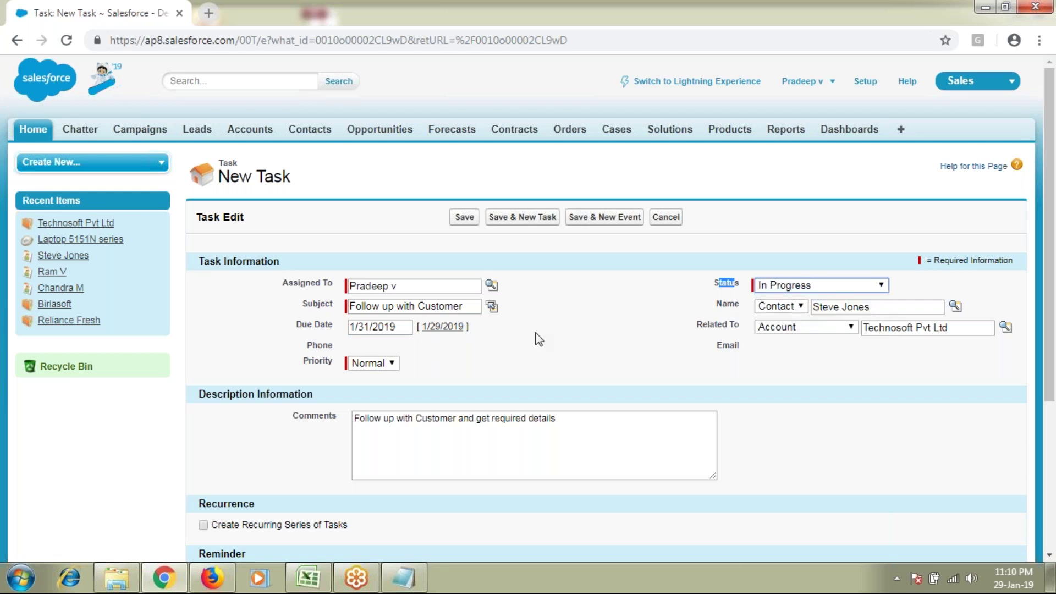
left_click(790, 291)
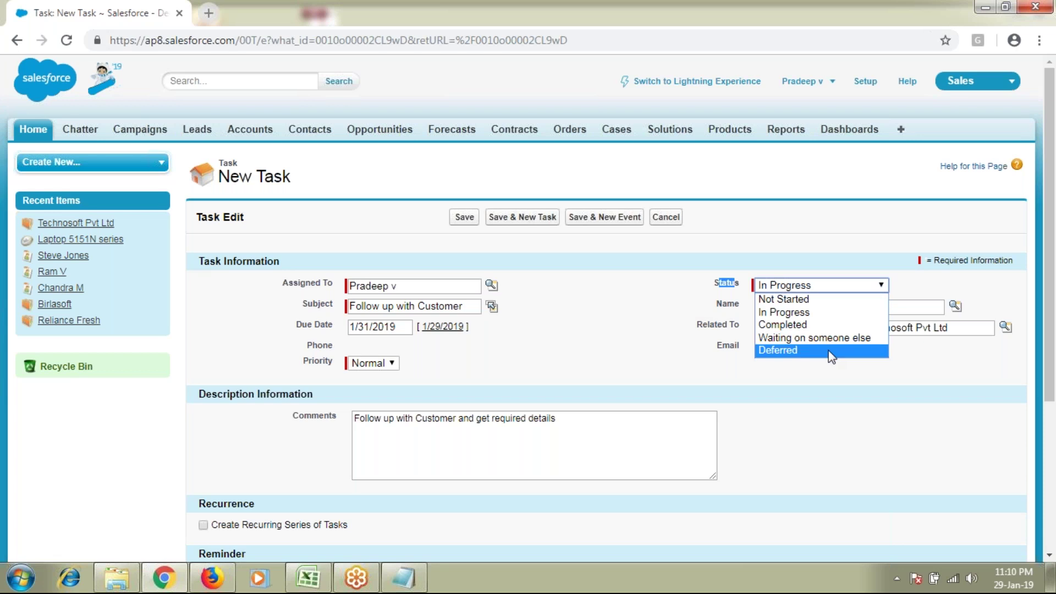
left_click(832, 358)
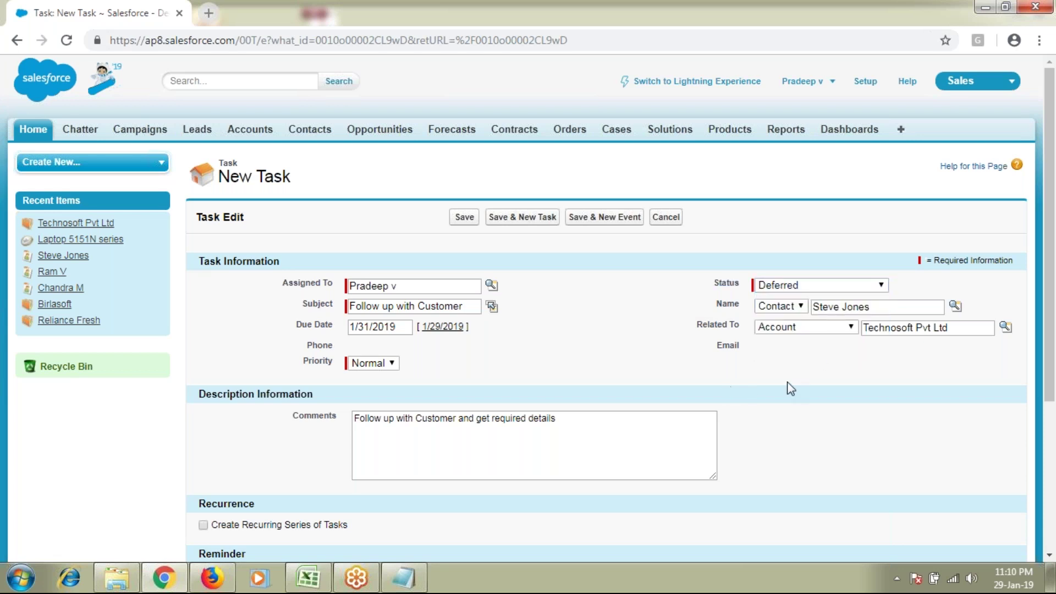
left_click(830, 289)
left_click(828, 298)
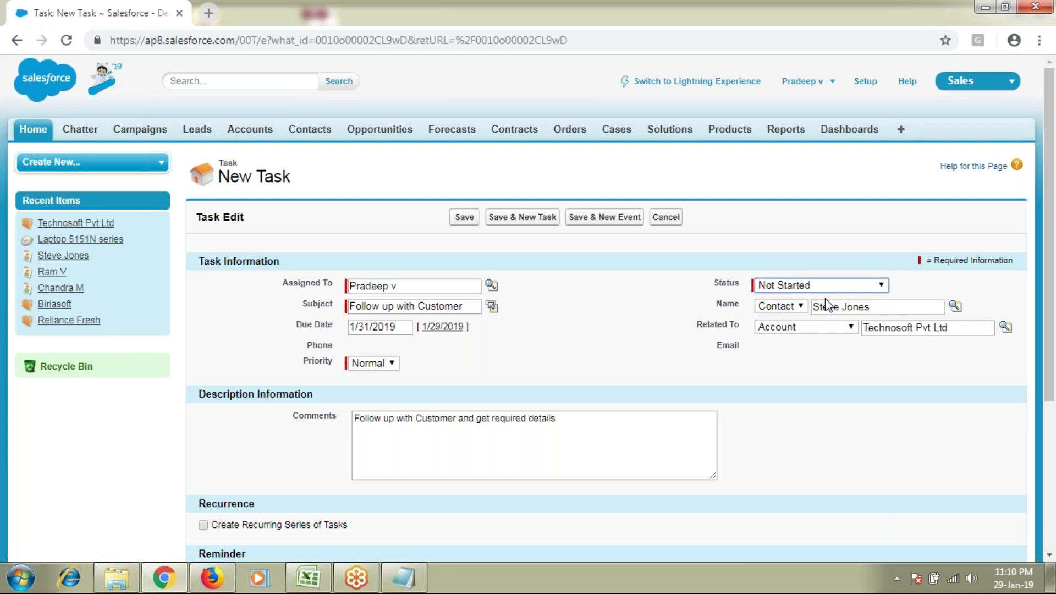
Step: Set the task's Priority to High
double_click(331, 362)
left_click(372, 363)
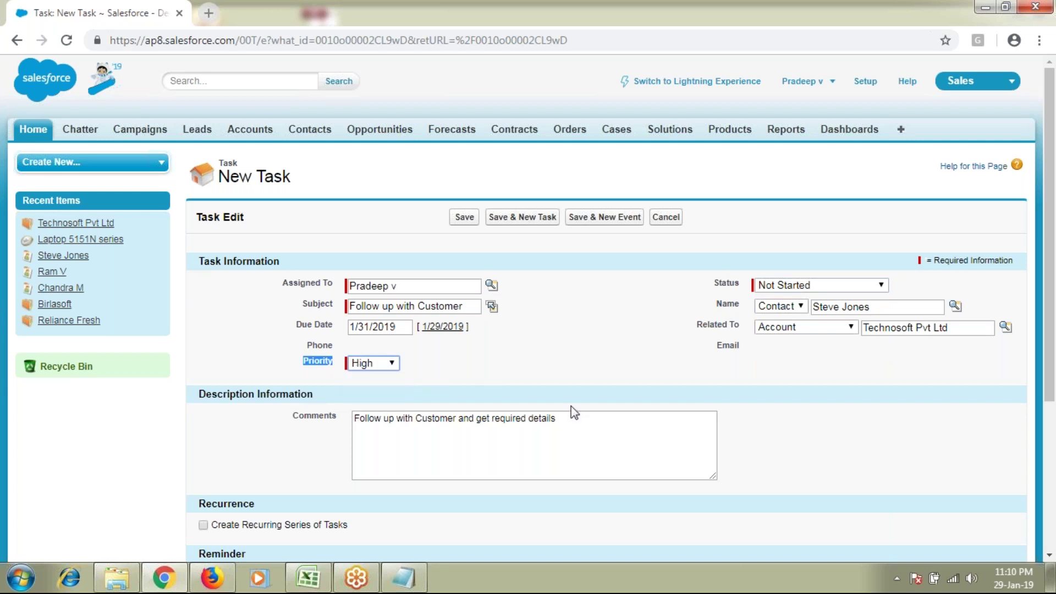
scroll(571, 406, "down", 3)
left_click_drag(205, 427, 254, 426)
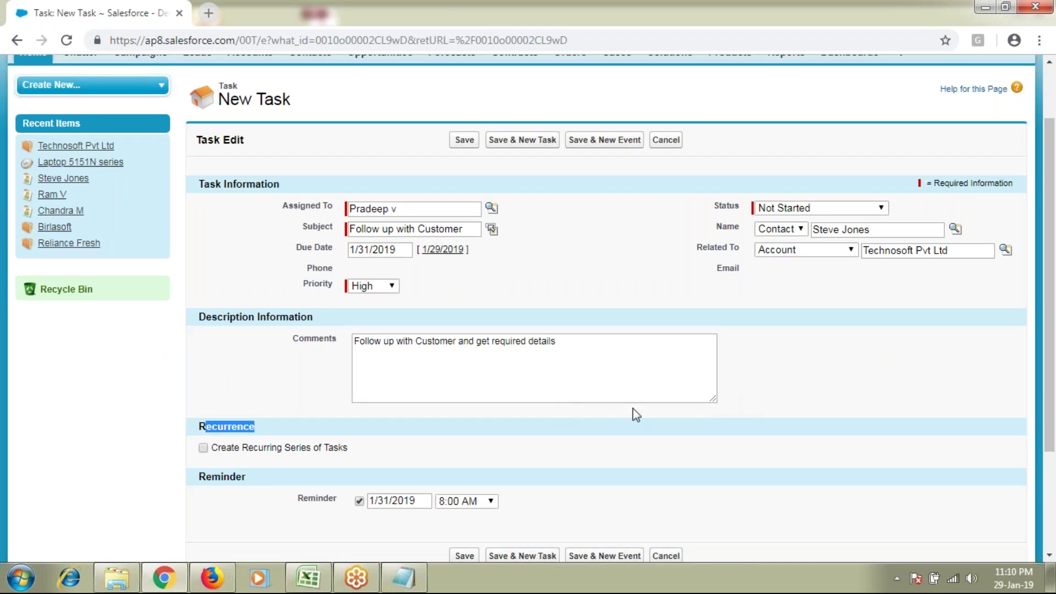
scroll(632, 408, "up", 3)
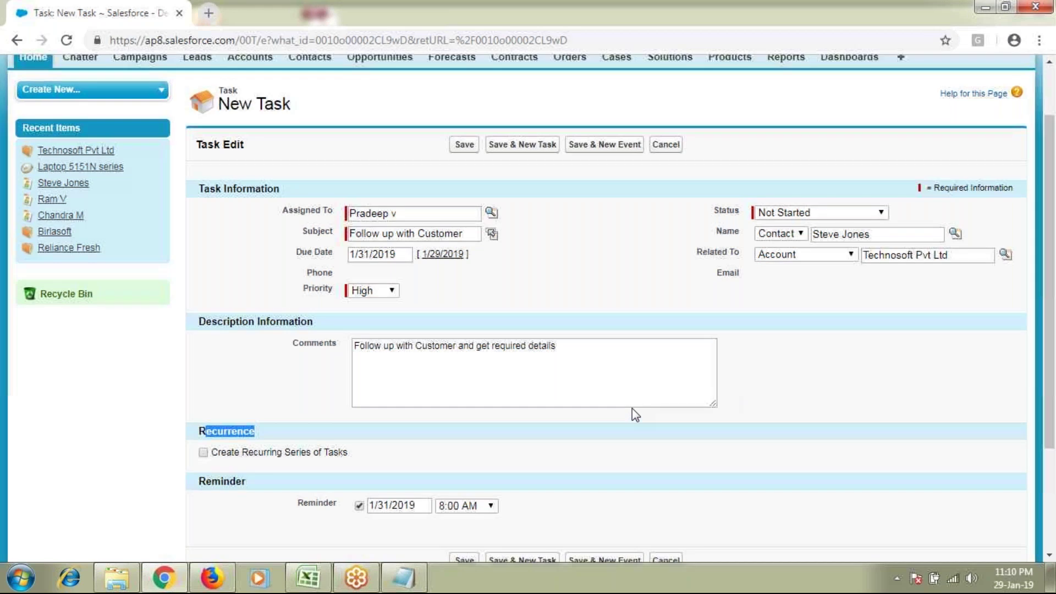
Step: Save the task and open Follow up with Customer from Technosoft's Open Activities list
left_click(468, 217)
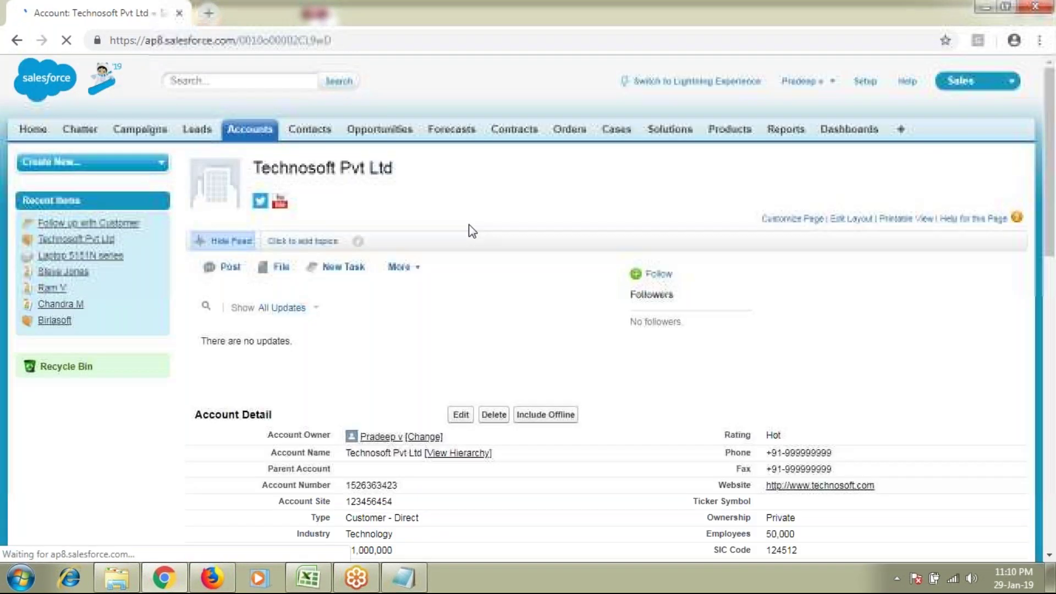
left_click_drag(271, 168, 385, 170)
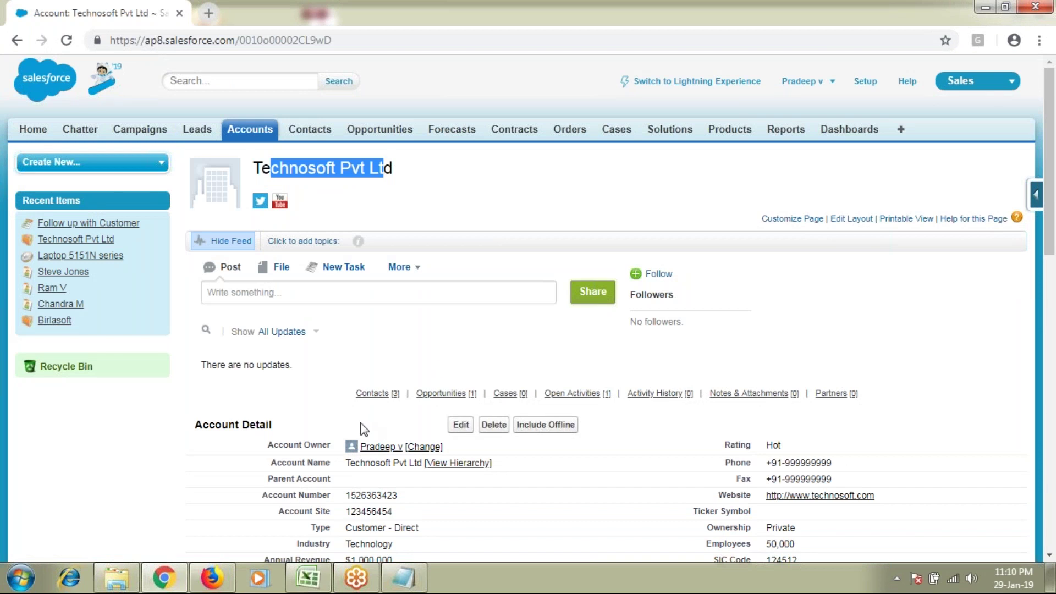
scroll(363, 430, "down", 5)
scroll(364, 430, "down", 7)
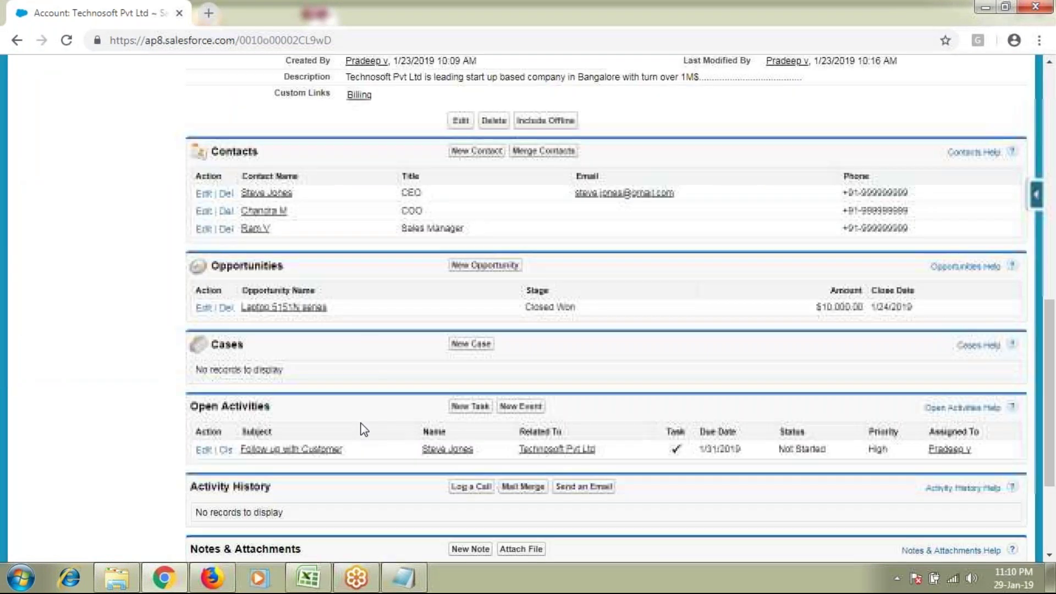
double_click(246, 341)
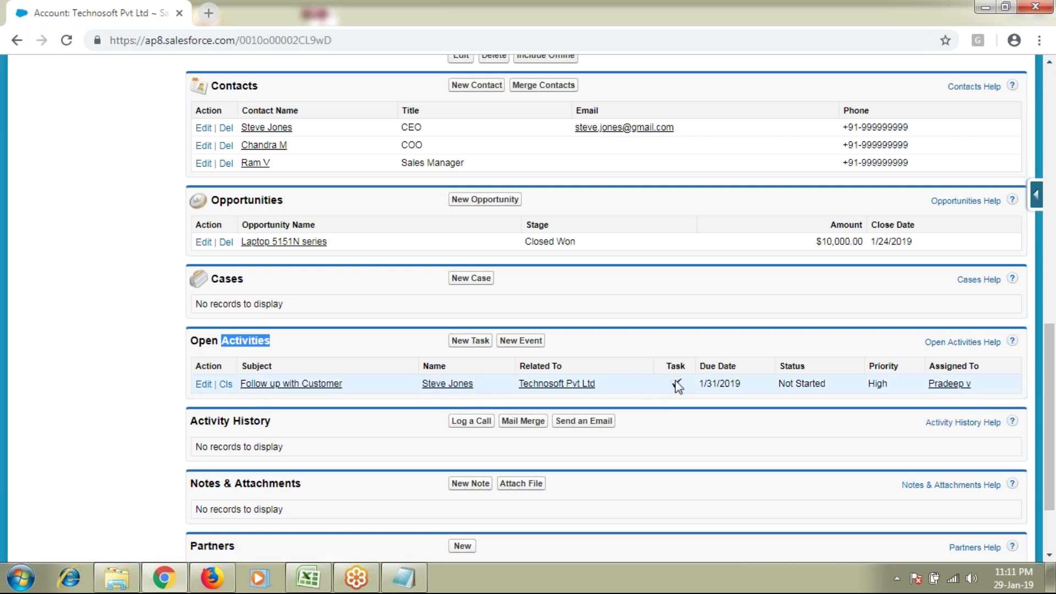
left_click_drag(785, 383, 826, 383)
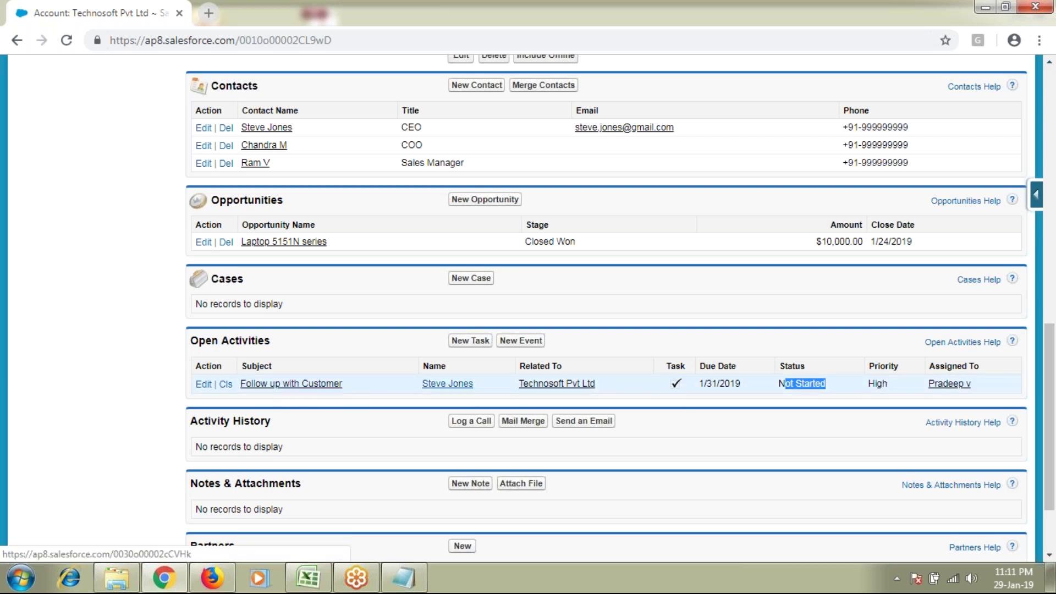
left_click(321, 385)
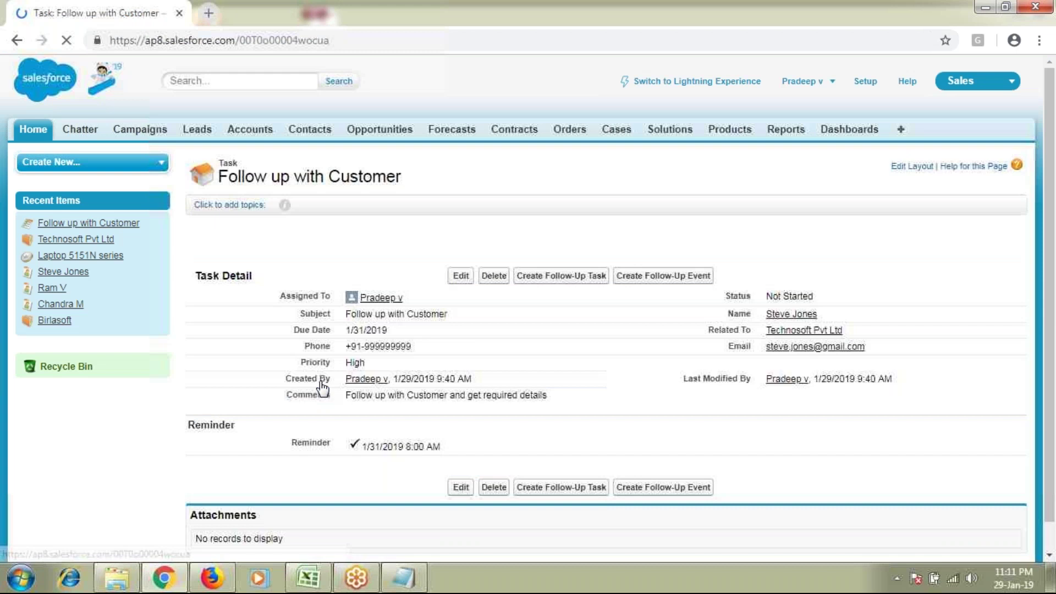
Step: Edit the Follow up with Customer task and set its Status to In Progress
left_click(461, 275)
left_click(792, 285)
left_click(785, 311)
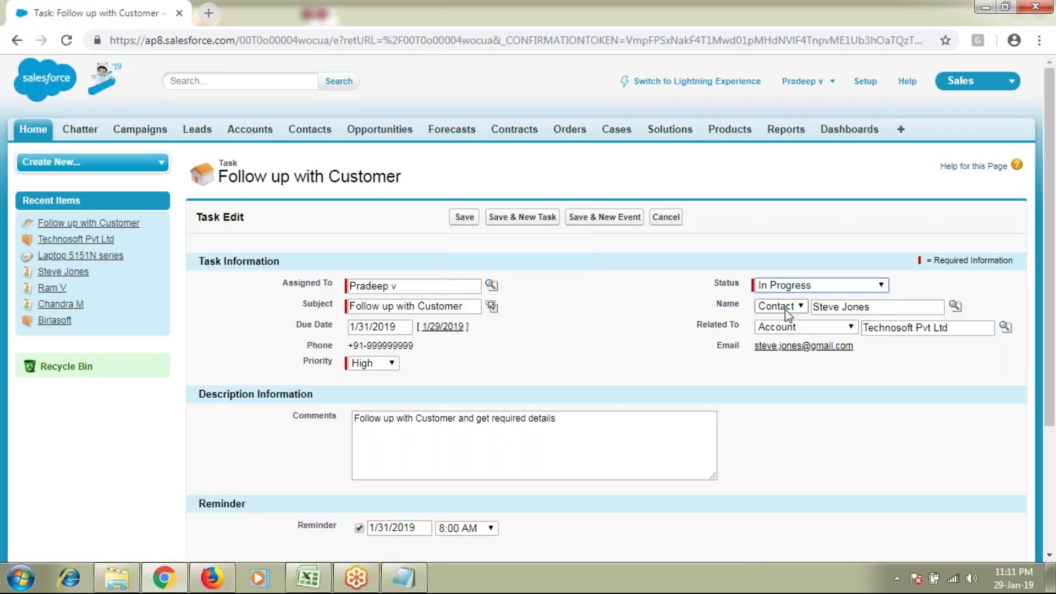
left_click(815, 292)
Step: Save the task as In Progress and review its title and Related To account
left_click(467, 220)
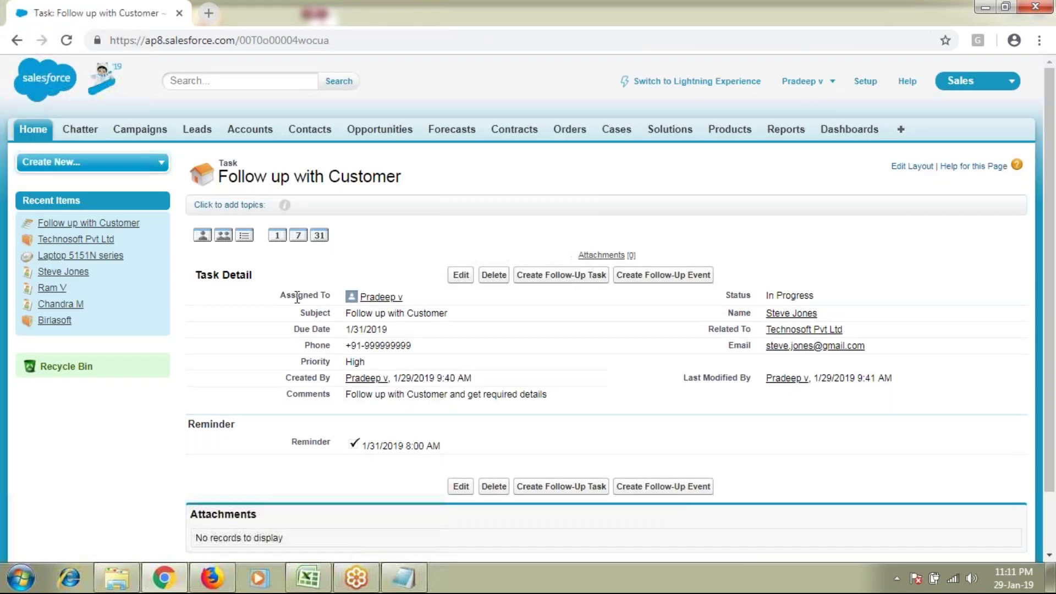
left_click_drag(238, 177, 401, 178)
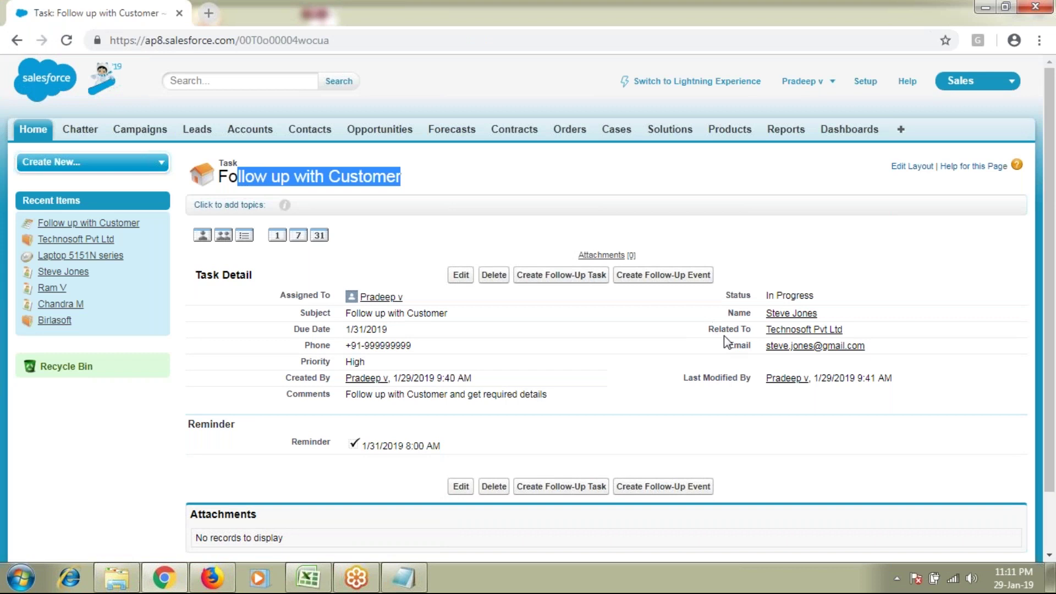
left_click_drag(709, 328, 768, 329)
Step: Go to the Technosoft Pvt Ltd account and start another new task from Open Activities
mouse_move(806, 334)
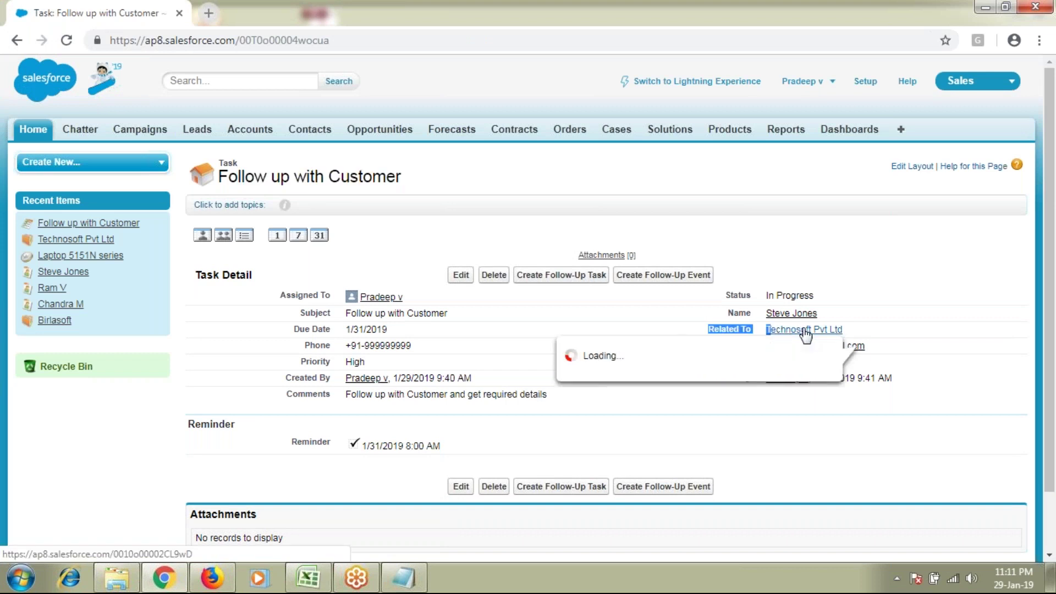
left_click(806, 330)
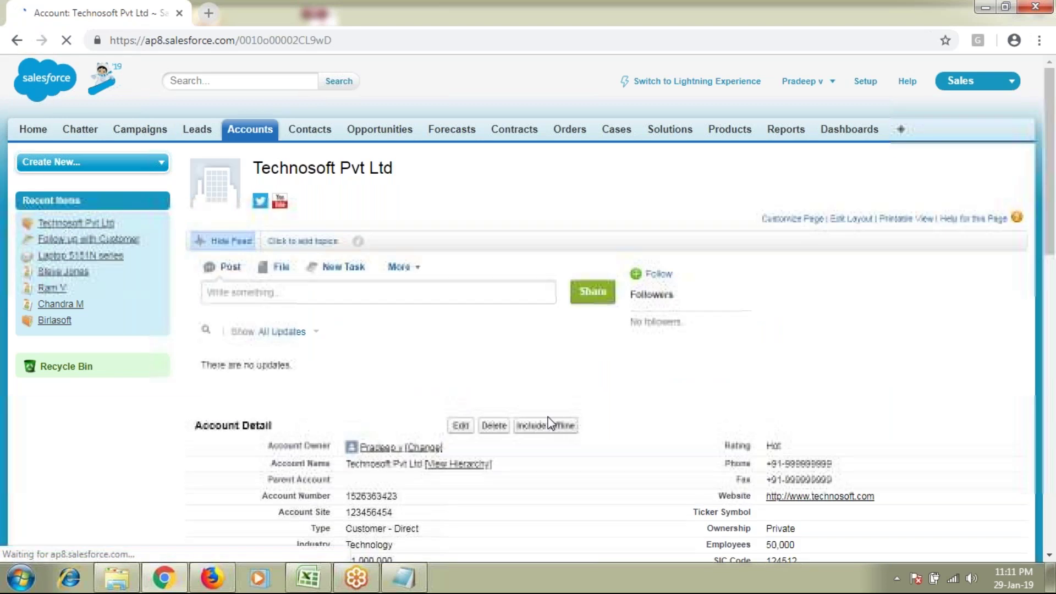
scroll(549, 423, "down", 15)
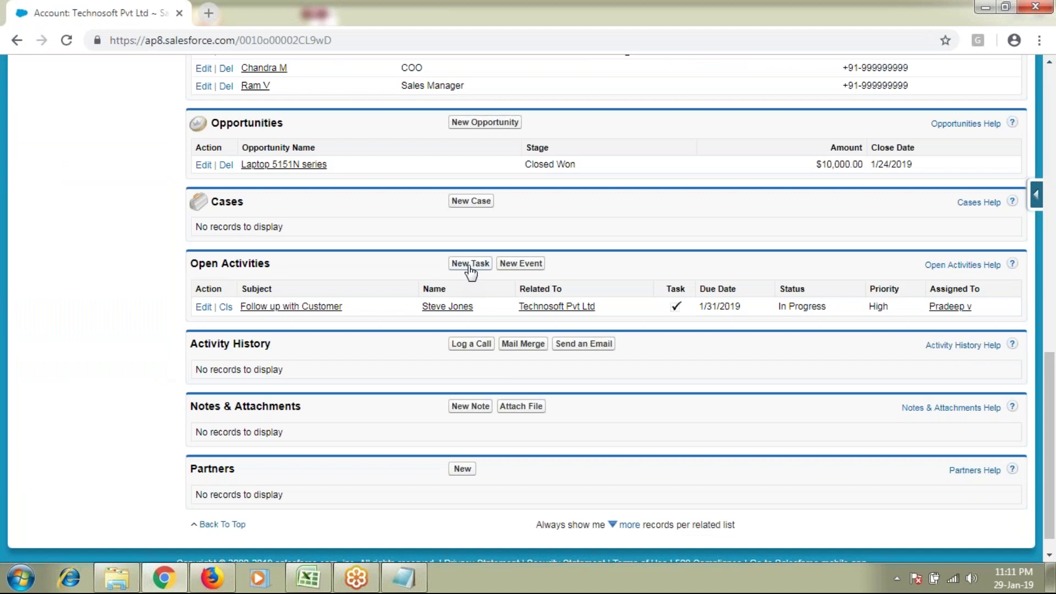
left_click(471, 264)
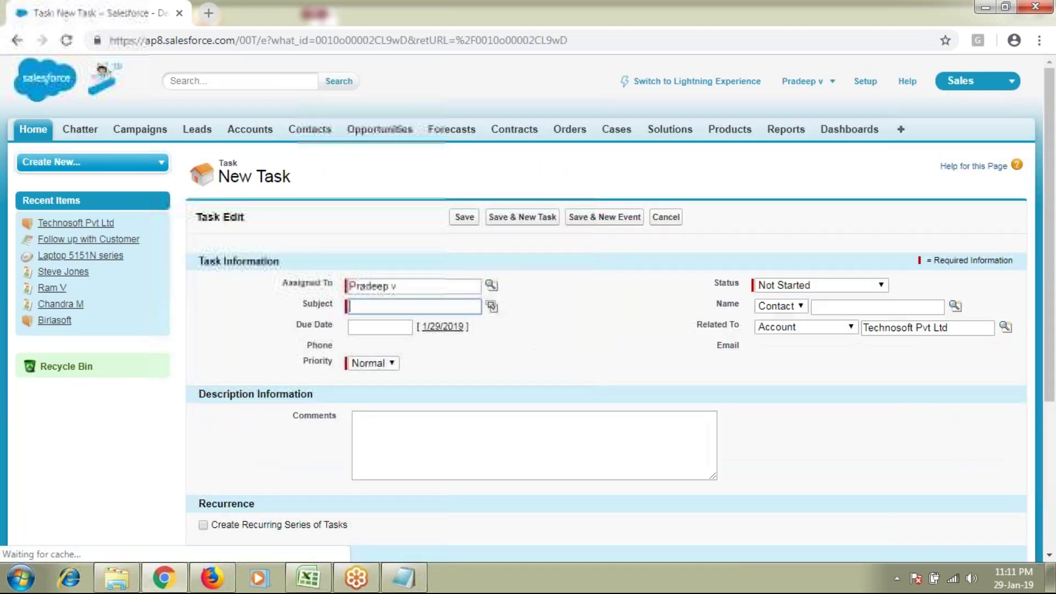
Step: Give the task subject Send Quote, due date 1/30/2019 and Low priority
left_click(491, 306)
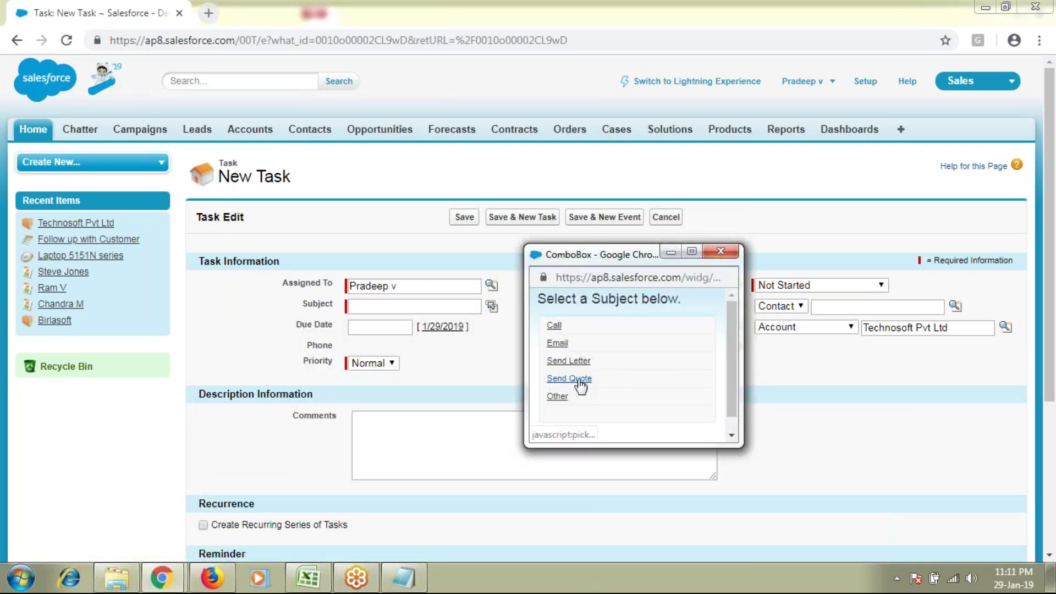
left_click(572, 380)
left_click(390, 325)
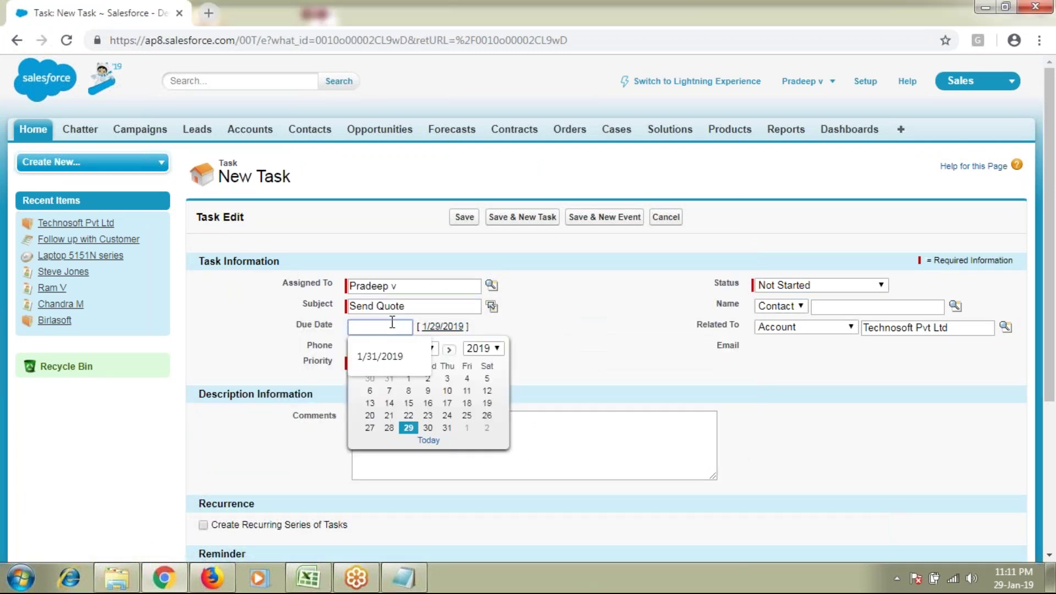
left_click(426, 429)
left_click(379, 363)
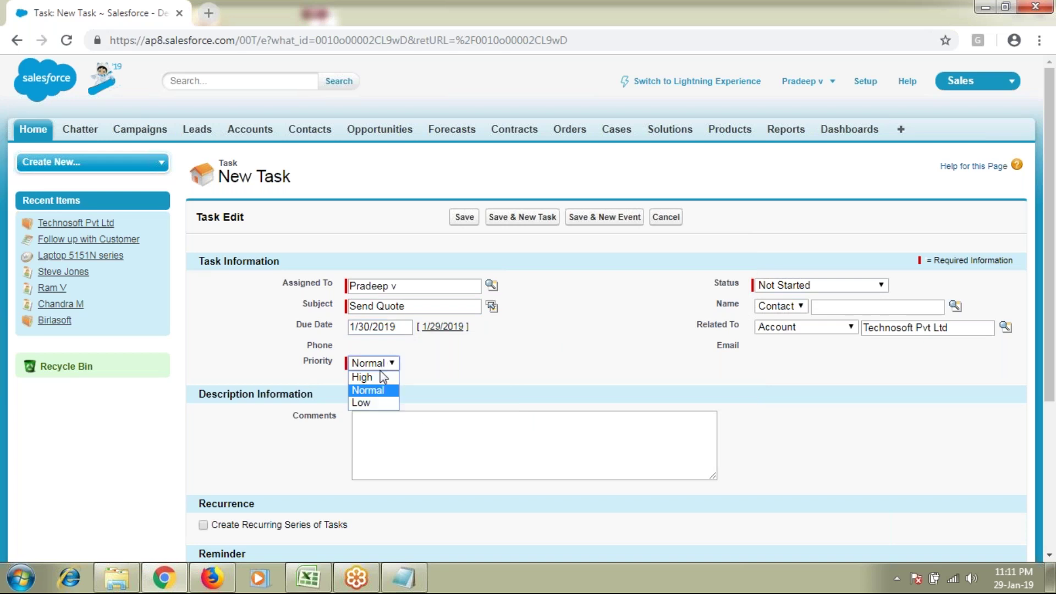
left_click(372, 403)
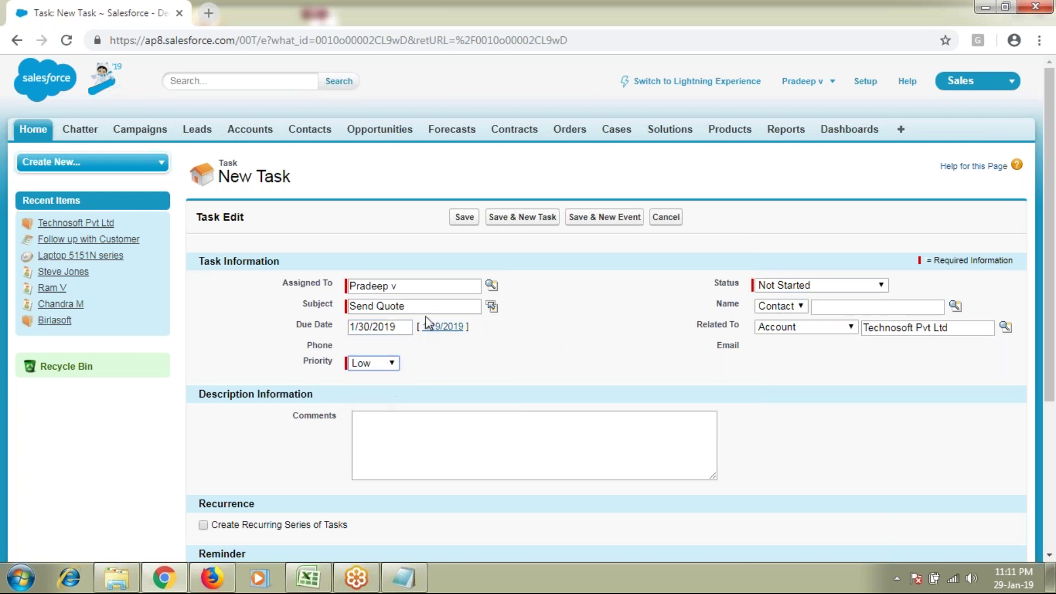
Step: Add the comment Send Quote, link a contact via lookup, and save the task
left_click(472, 440)
type("Send Quote")
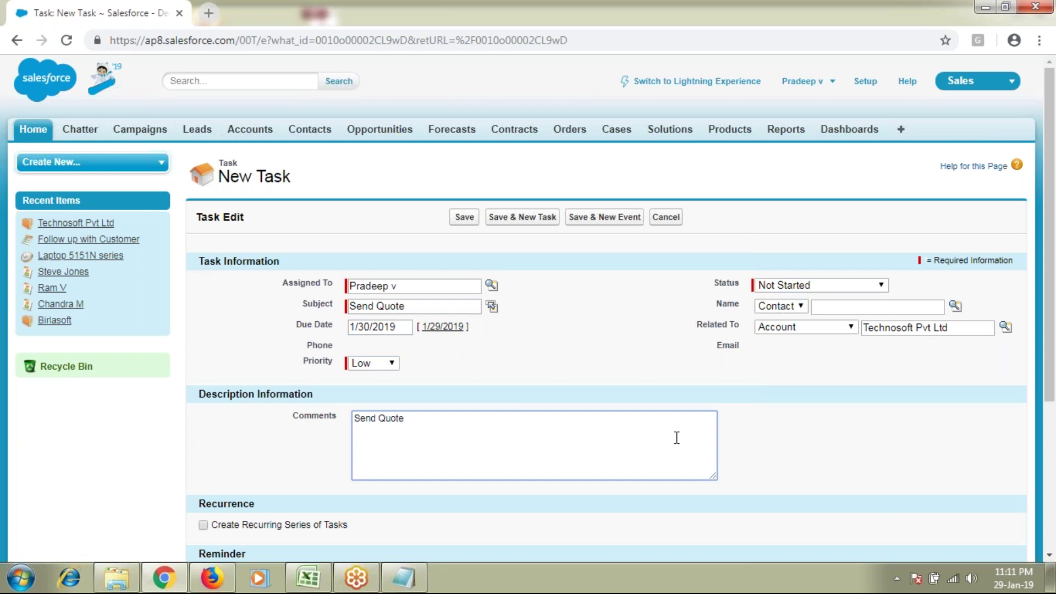
left_click_drag(481, 419, 263, 416)
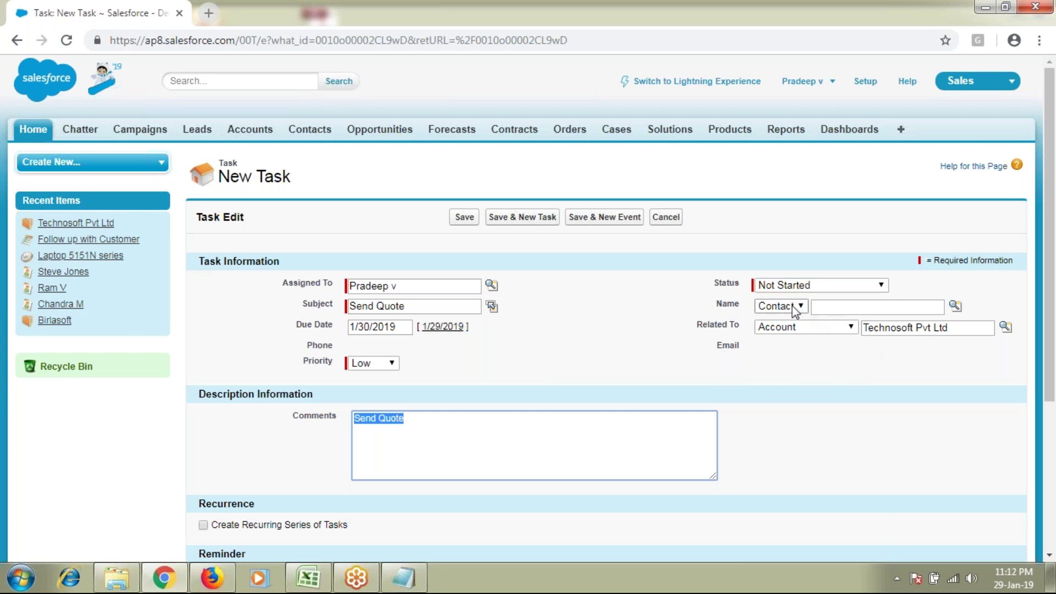
left_click(837, 307)
left_click(956, 305)
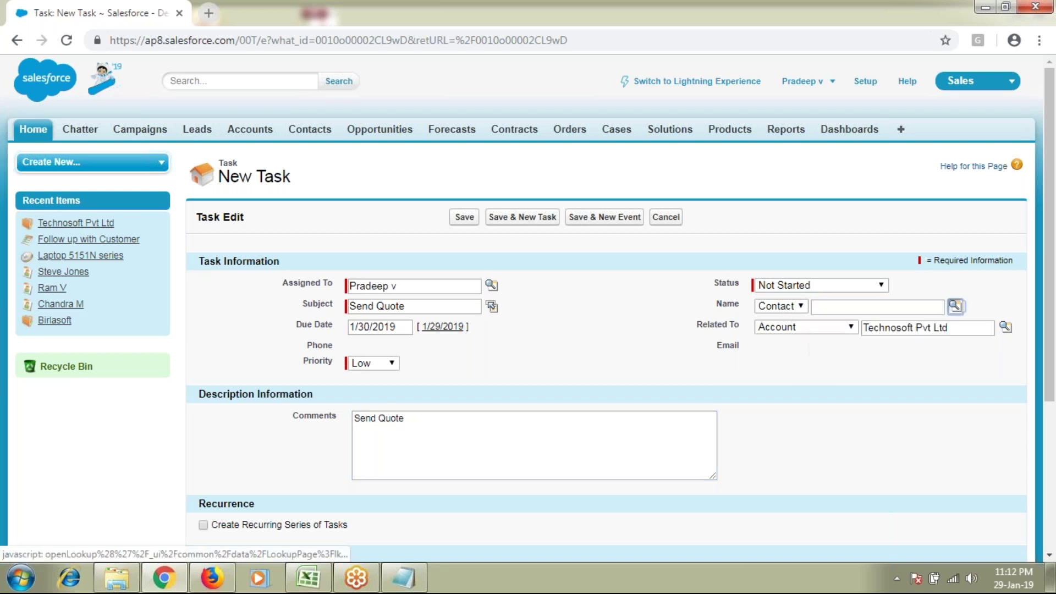
left_click(577, 387)
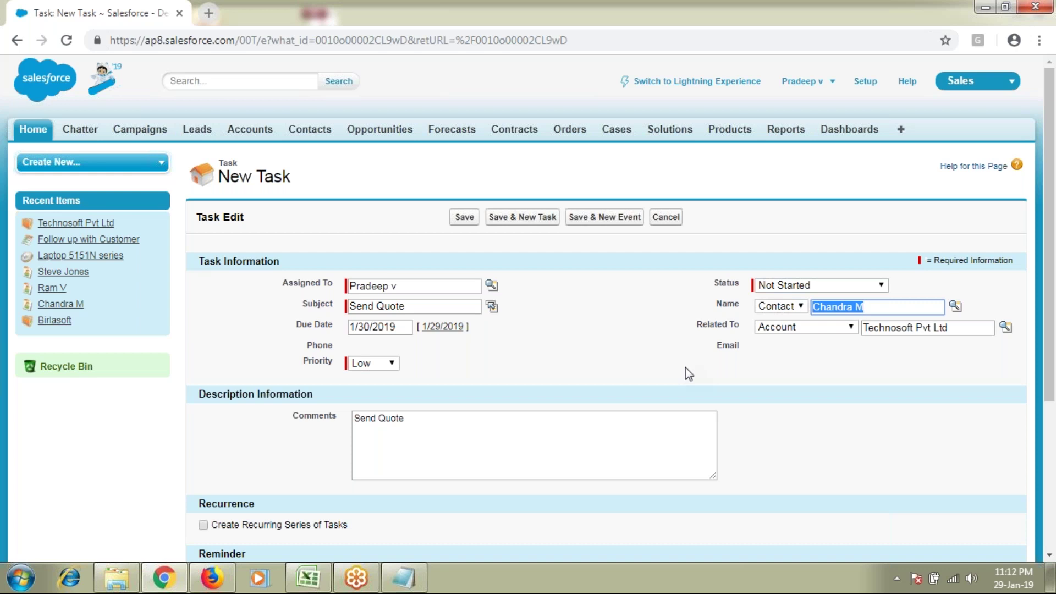
left_click_drag(960, 327, 862, 328)
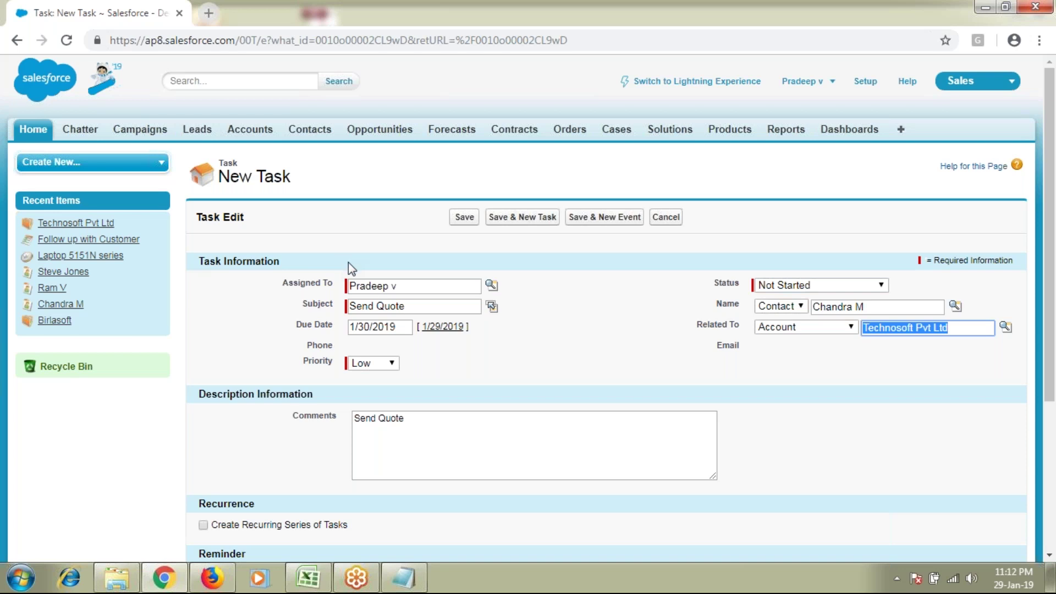
left_click(464, 217)
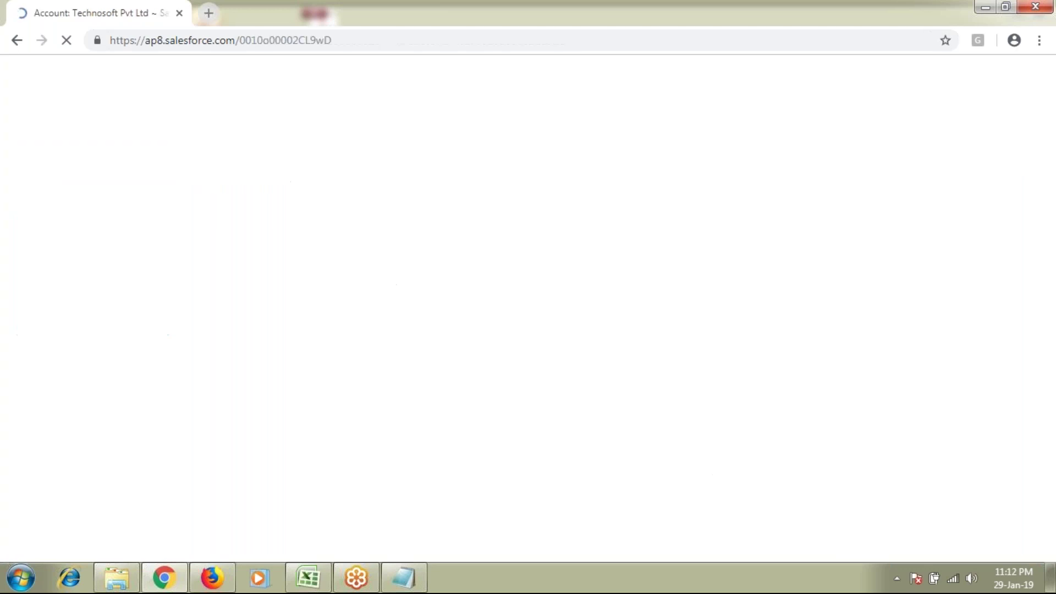
Step: Scroll the account page to Open Activities, showing Send Quote and Follow up with Customer
scroll(441, 439, "down", 8)
scroll(352, 435, "down", 5)
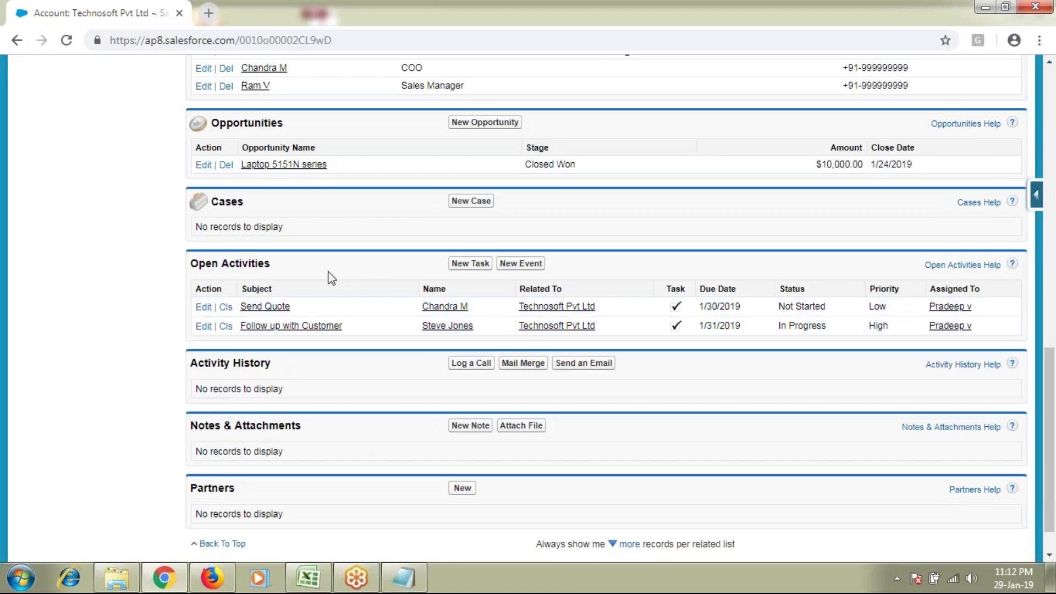
mouse_move(389, 589)
Step: Start a new task for Technosoft Pvt Ltd with the subject Daily Updates
left_click(460, 266)
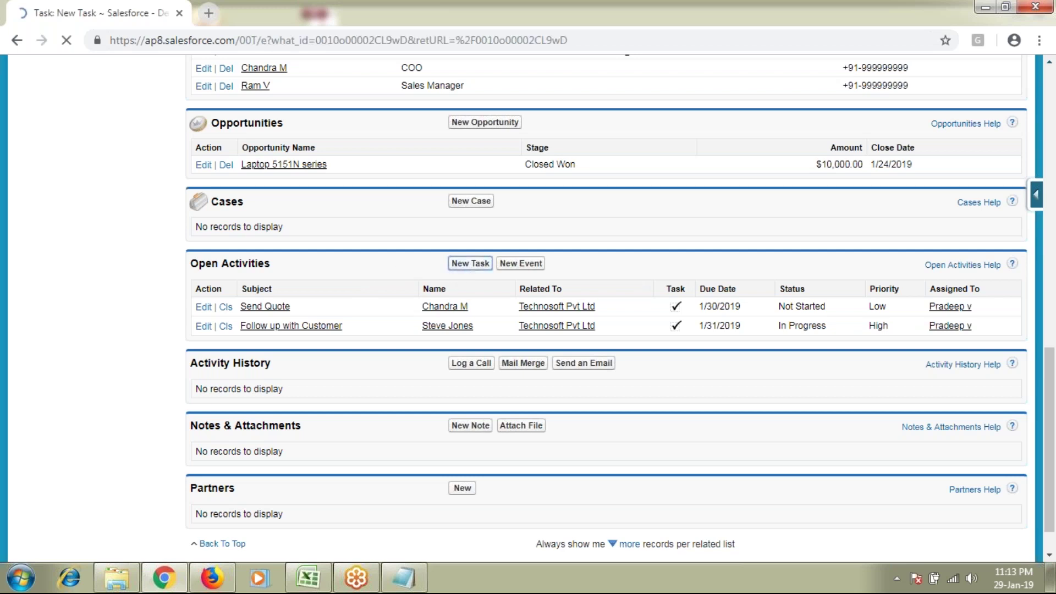
left_click(439, 307)
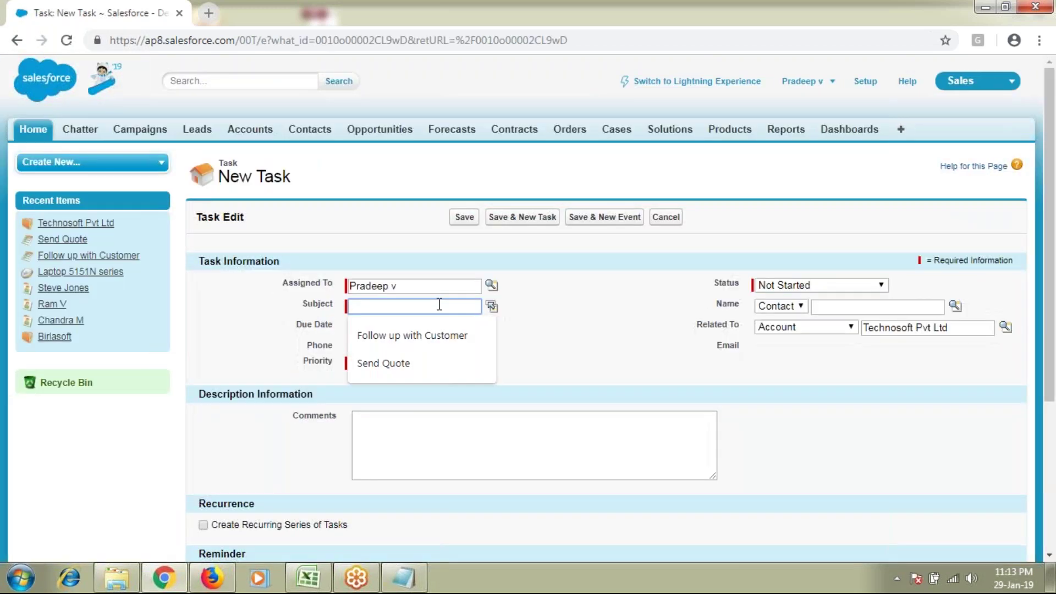
left_click(498, 309)
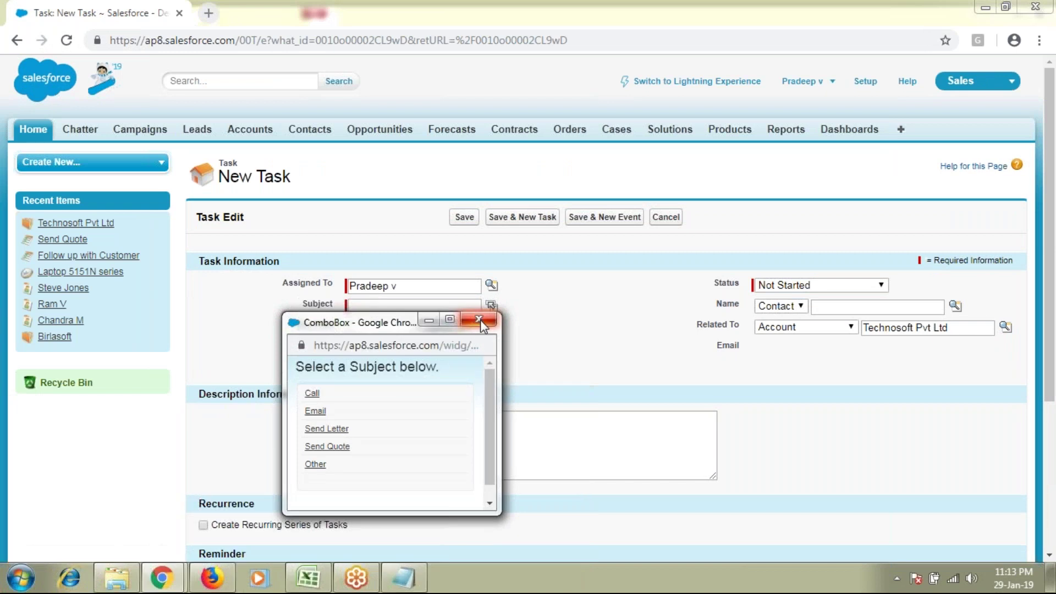
left_click(478, 323)
left_click(398, 303)
type("Daily Up")
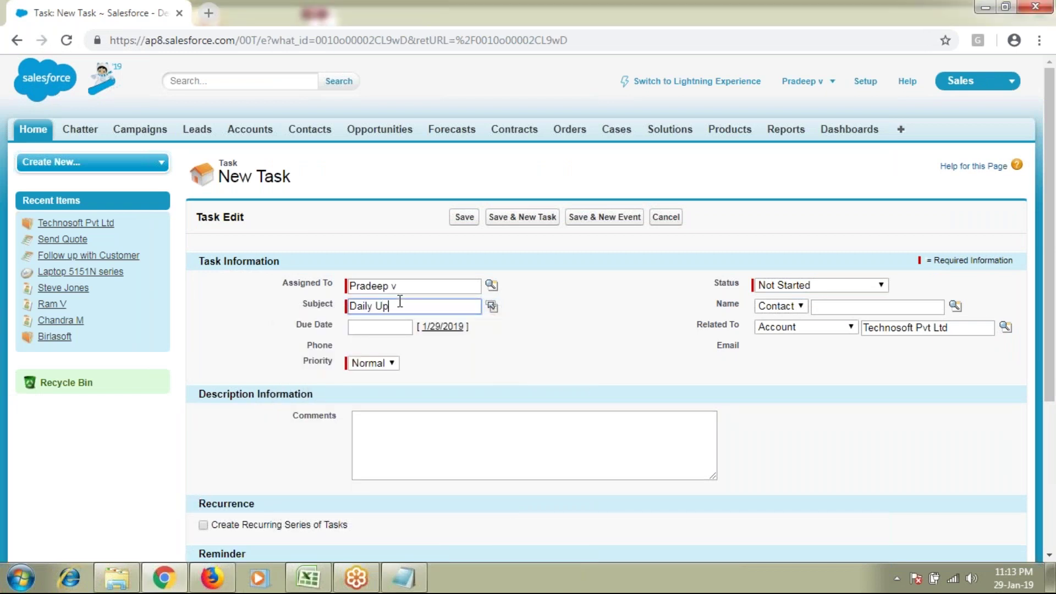
type("dates")
Step: Write the comment 'Daily Updates on the design part'
left_click_drag(436, 307, 350, 307)
key("ctrl+c")
left_click(411, 438)
key("ctrl+v")
type("ont h")
key("BackSpace")
type("th")
key("BackSpace")
key("BackSpace")
type("the design pa")
key("BackSpace")
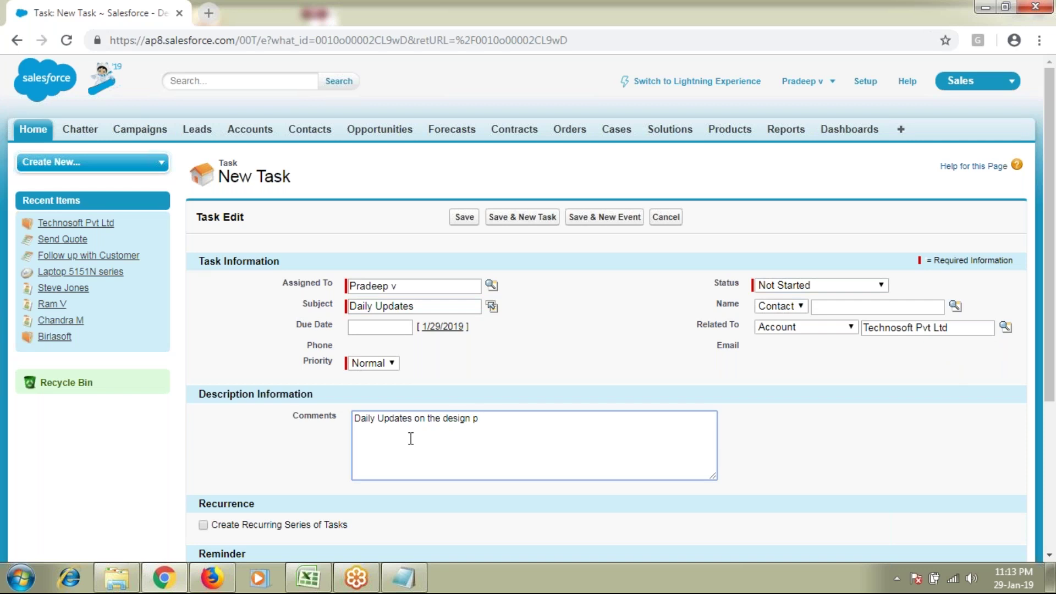
type("art")
scroll(576, 431, "down", 1)
scroll(575, 431, "down", 3)
left_click_drag(231, 370, 319, 370)
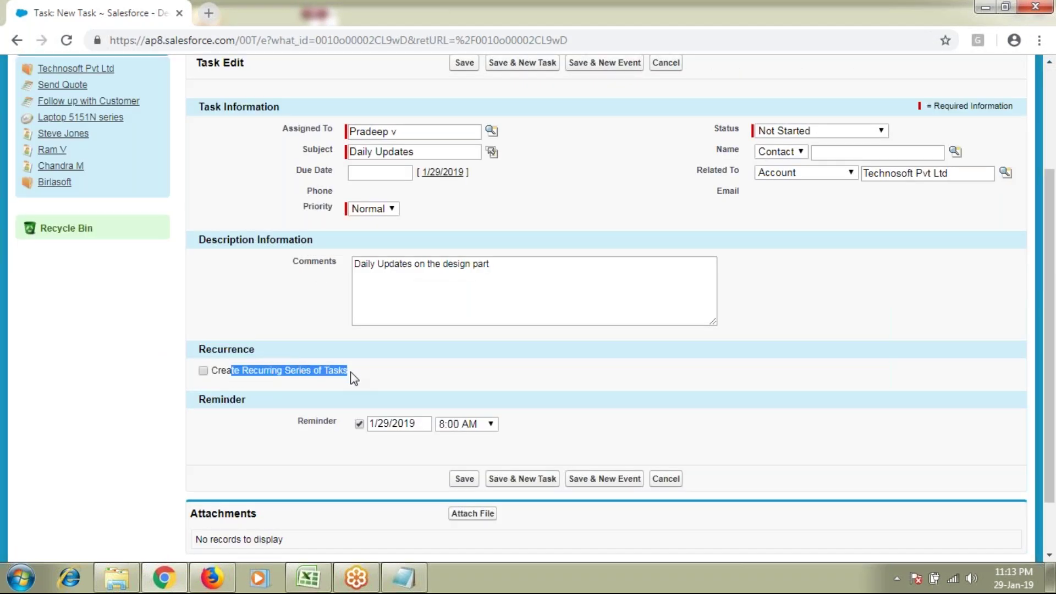
Step: Turn on a recurring series that repeats Daily, every weekday
left_click(203, 371)
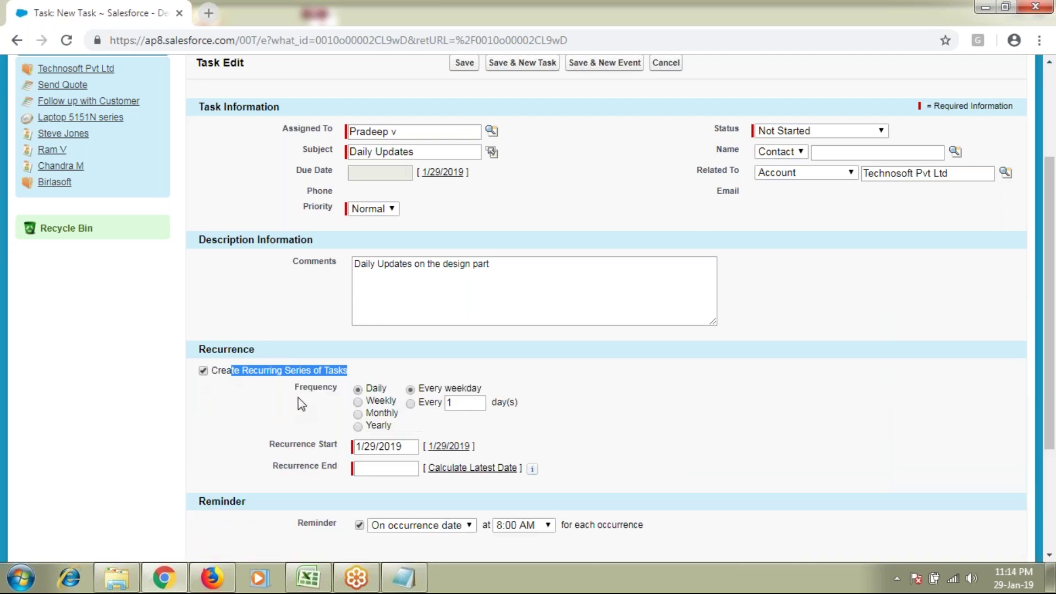
left_click(356, 398)
left_click(358, 401)
left_click(358, 414)
left_click(358, 426)
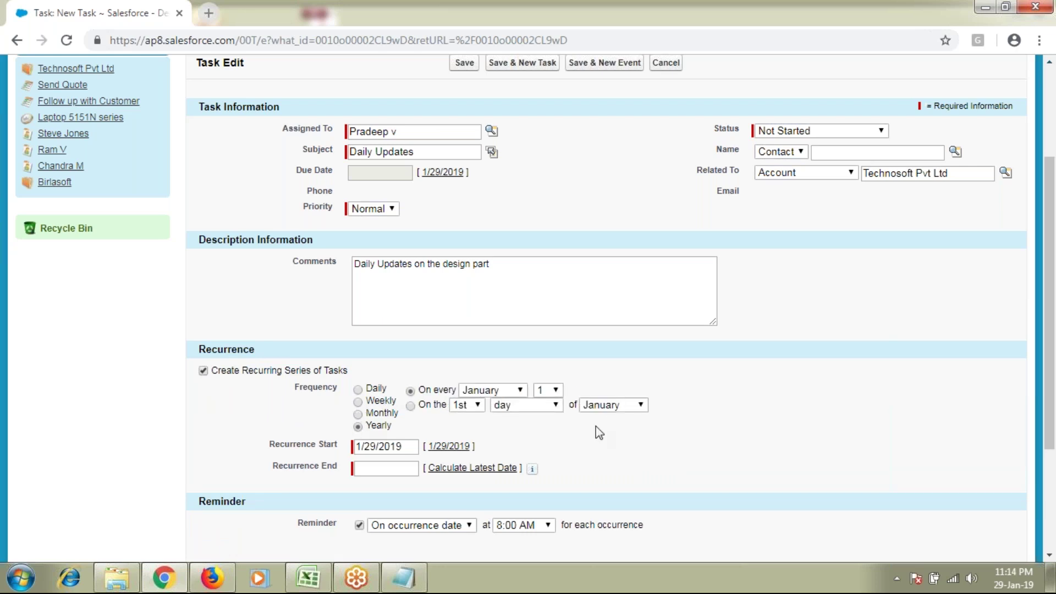
left_click(358, 391)
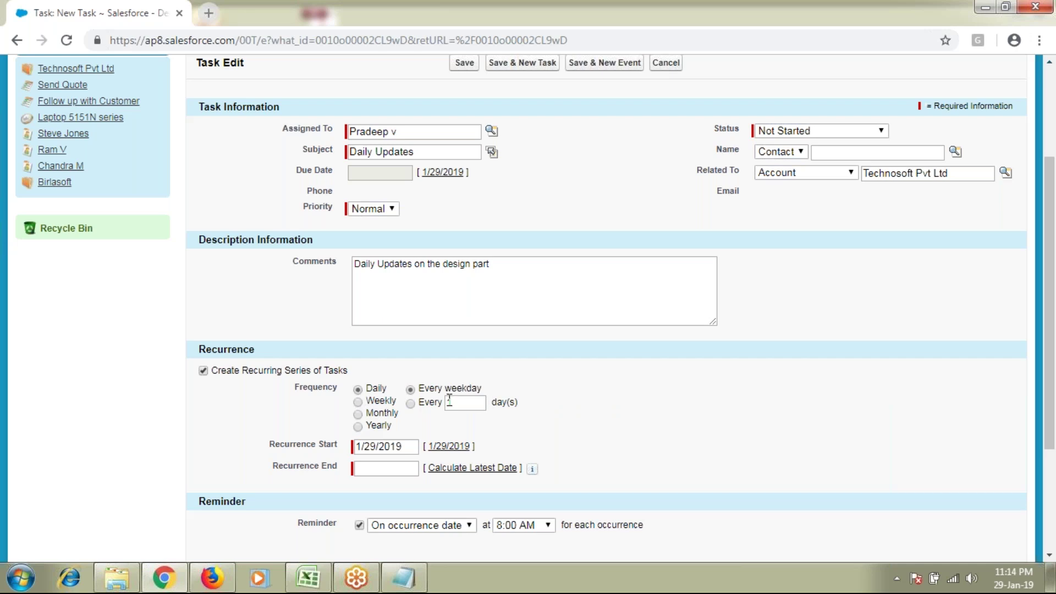
left_click_drag(445, 389, 463, 390)
left_click_drag(298, 447, 389, 446)
Step: Keep the recurrence start at 1/29/2019 and set the recurrence end to 2/1/2019
left_click(408, 445)
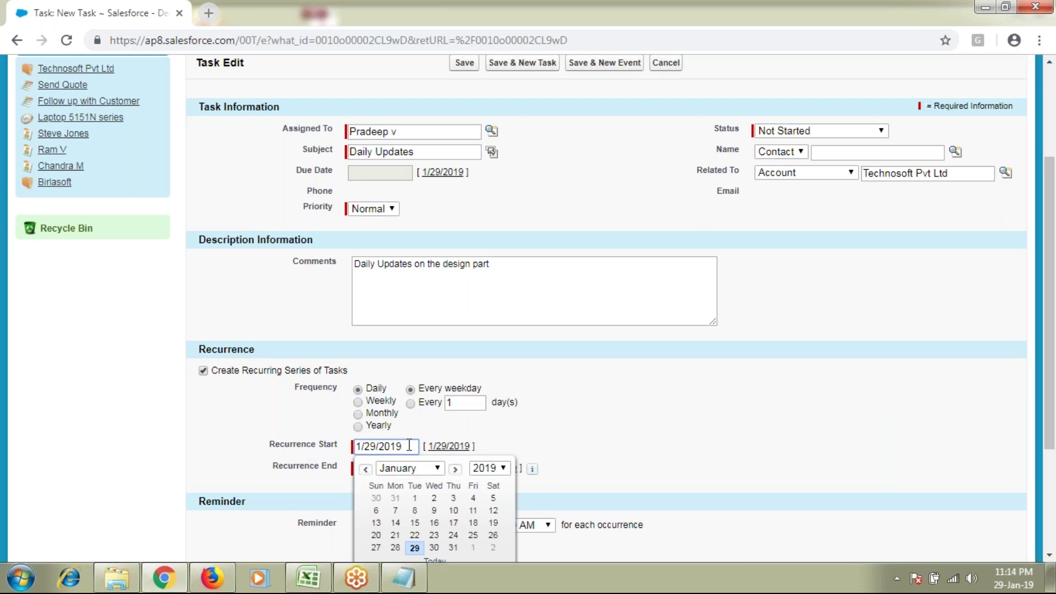
scroll(409, 446, "down", 3)
left_click(404, 410)
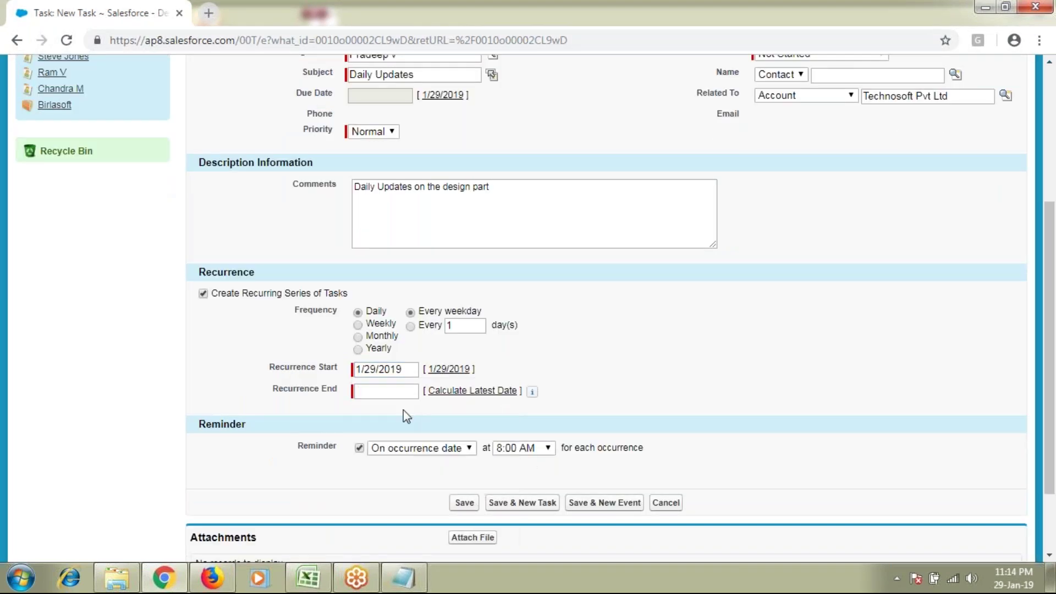
left_click(396, 391)
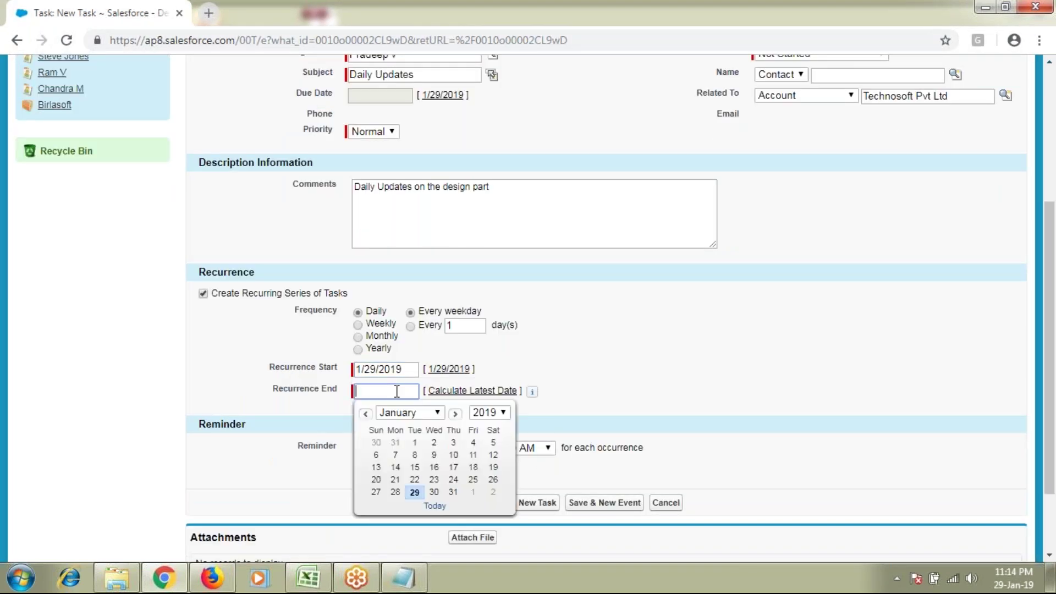
left_click(472, 494)
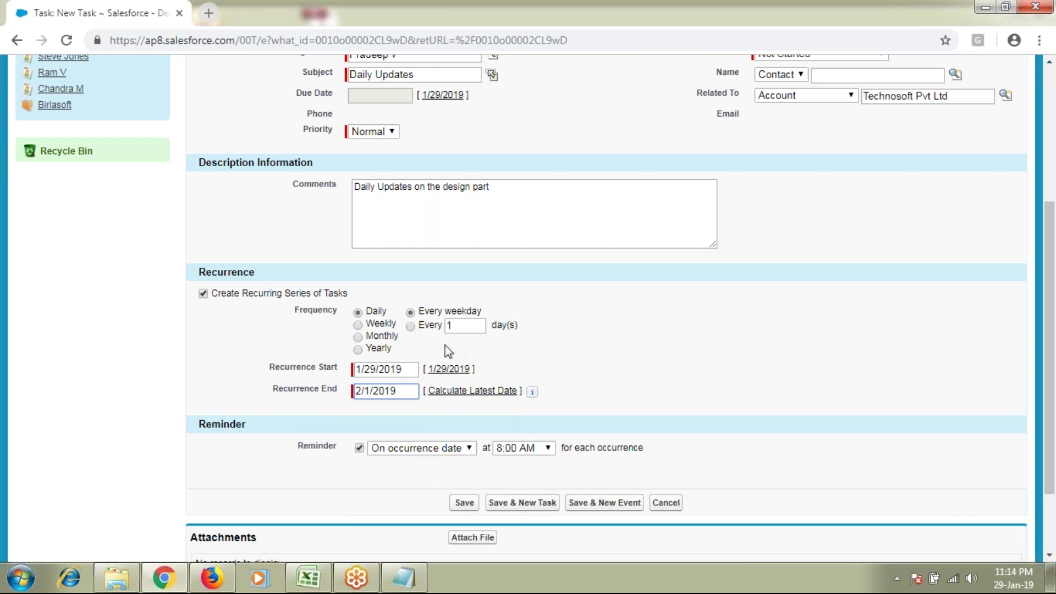
left_click_drag(416, 186, 509, 191)
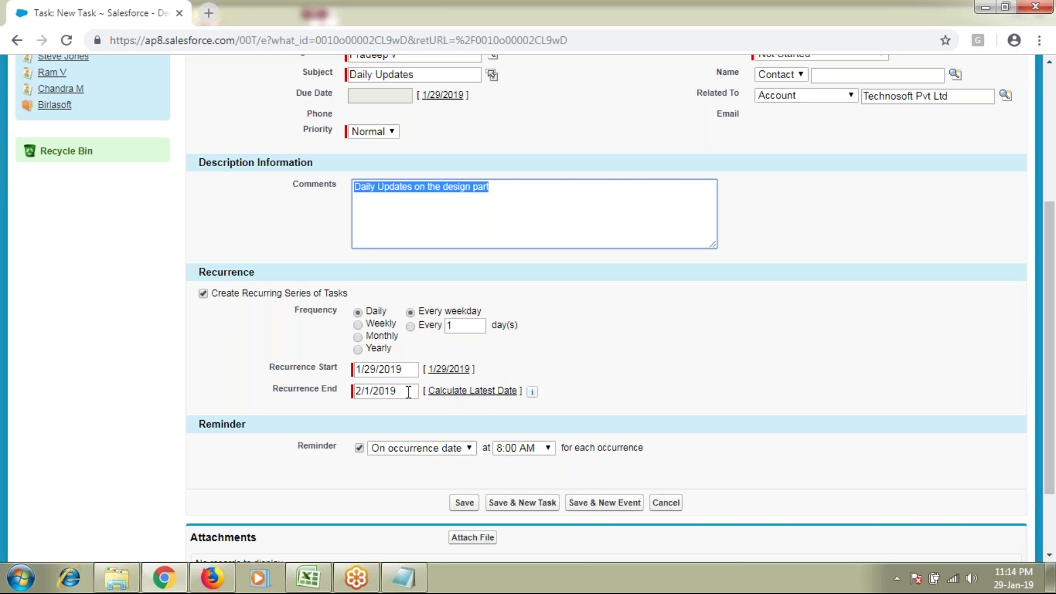
left_click(1004, 584)
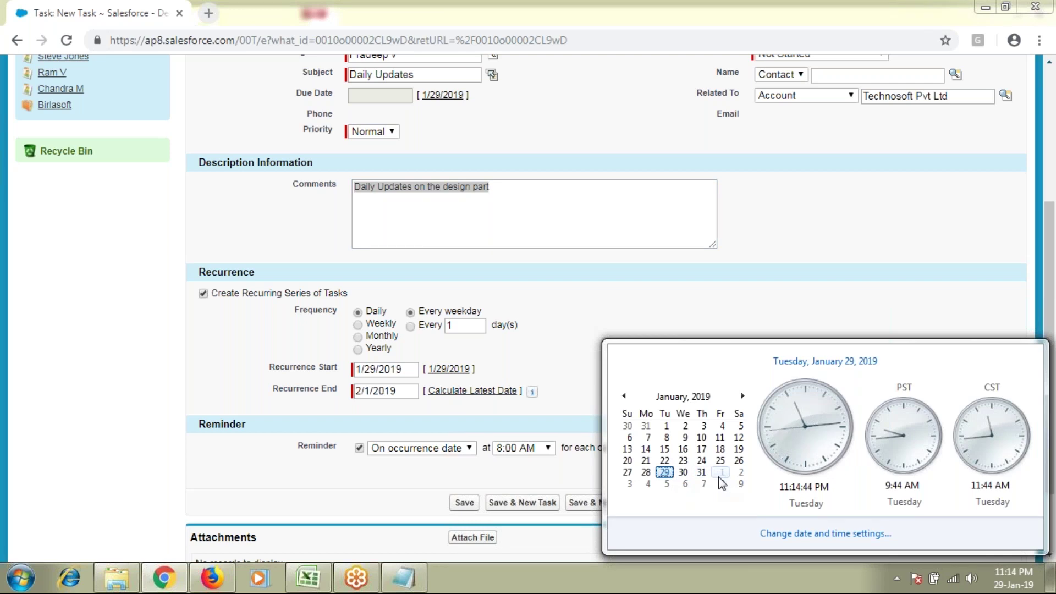
left_click(605, 336)
scroll(569, 329, "up", 1)
scroll(515, 323, "up", 1)
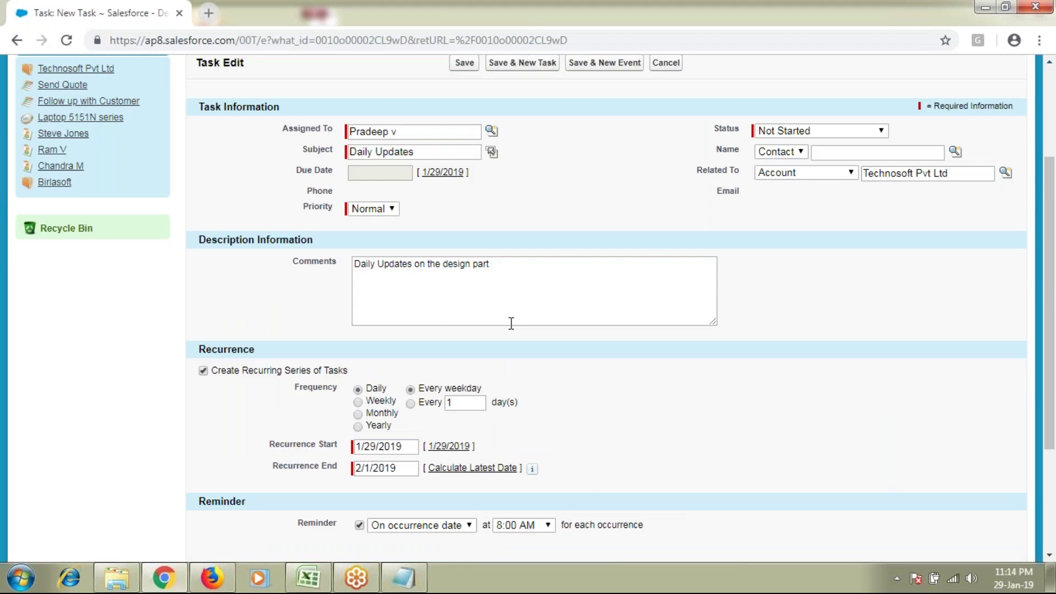
left_click_drag(205, 353, 253, 352)
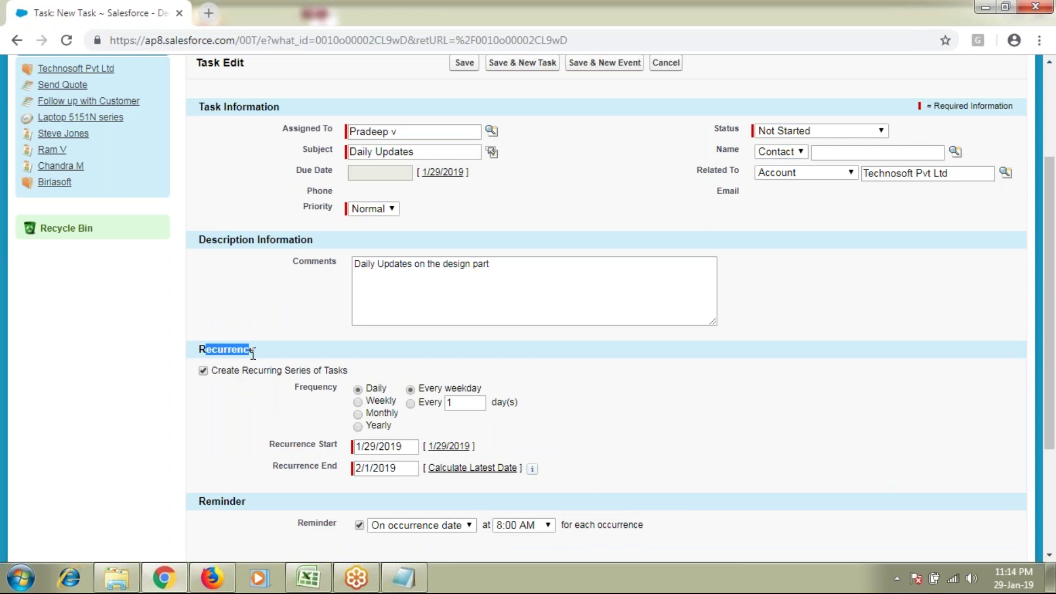
Step: Write '1 Task --- 4 days' in the Batch 31 notes and look back at the task form
left_click(414, 588)
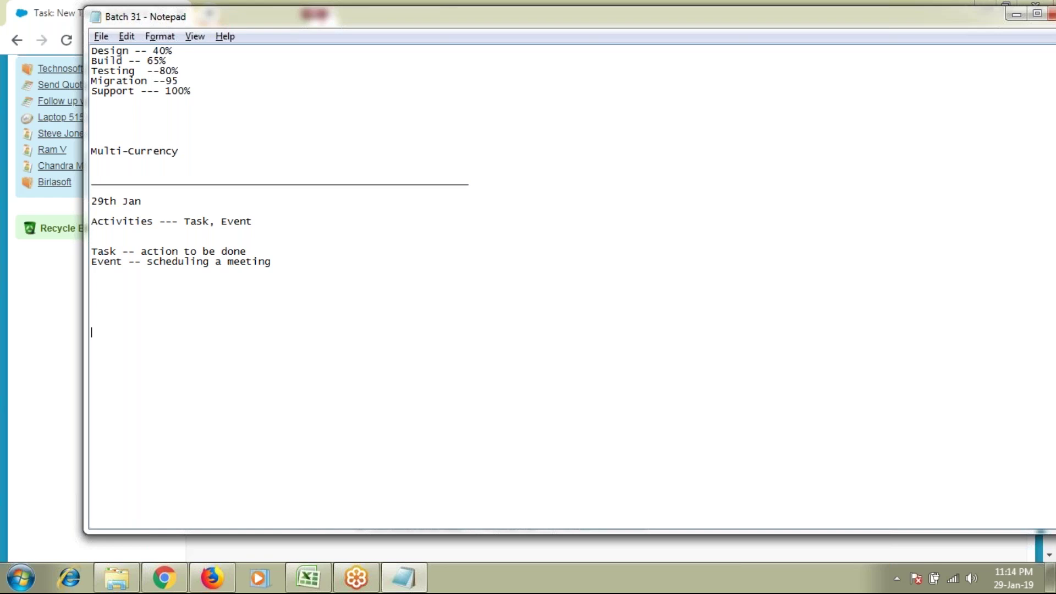
type("1 Task --- 4 days")
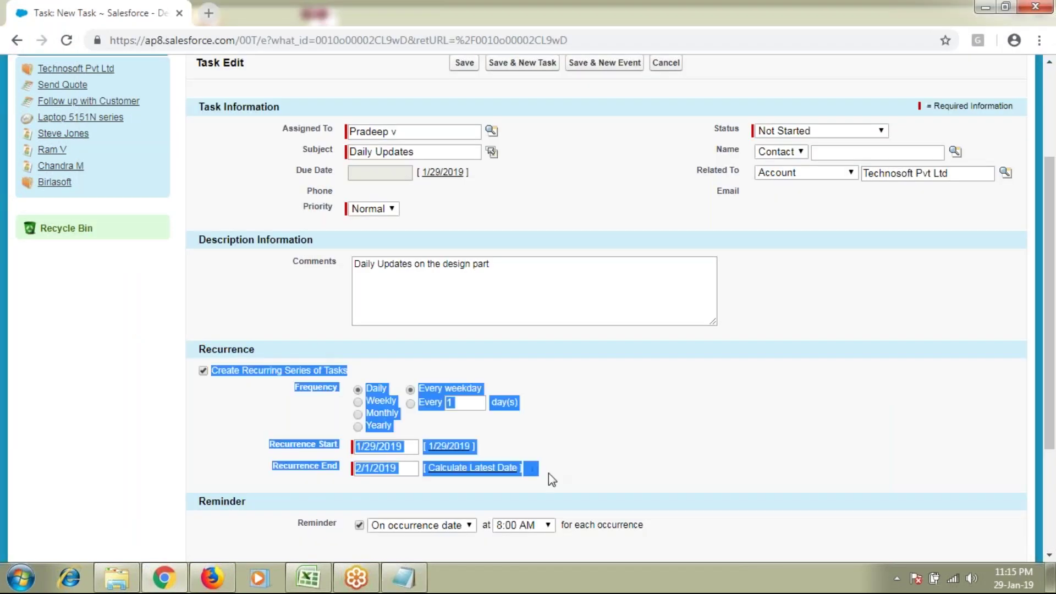
left_click(703, 454)
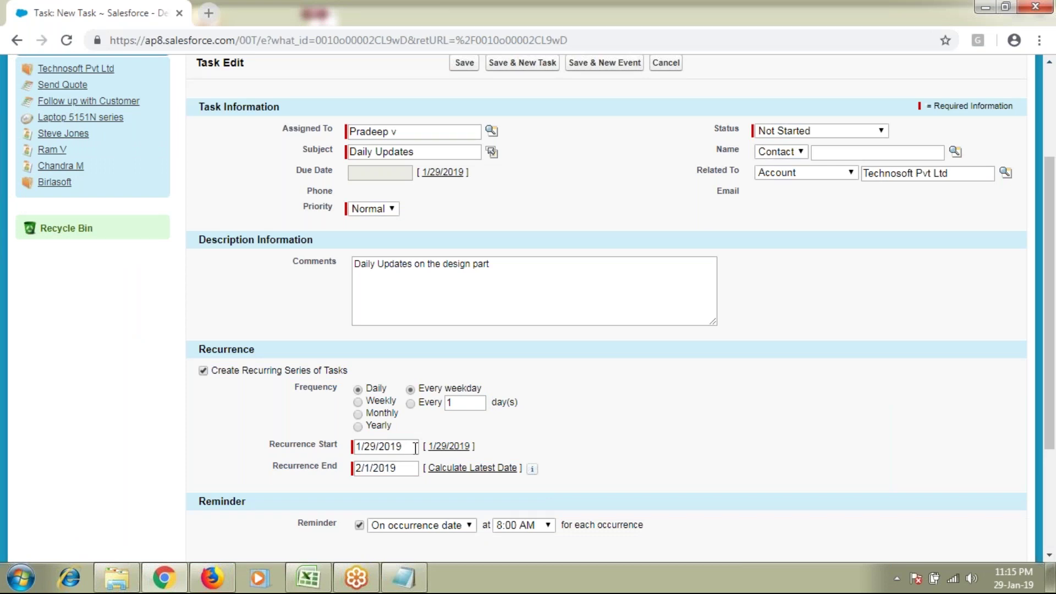
key("alt+Tab")
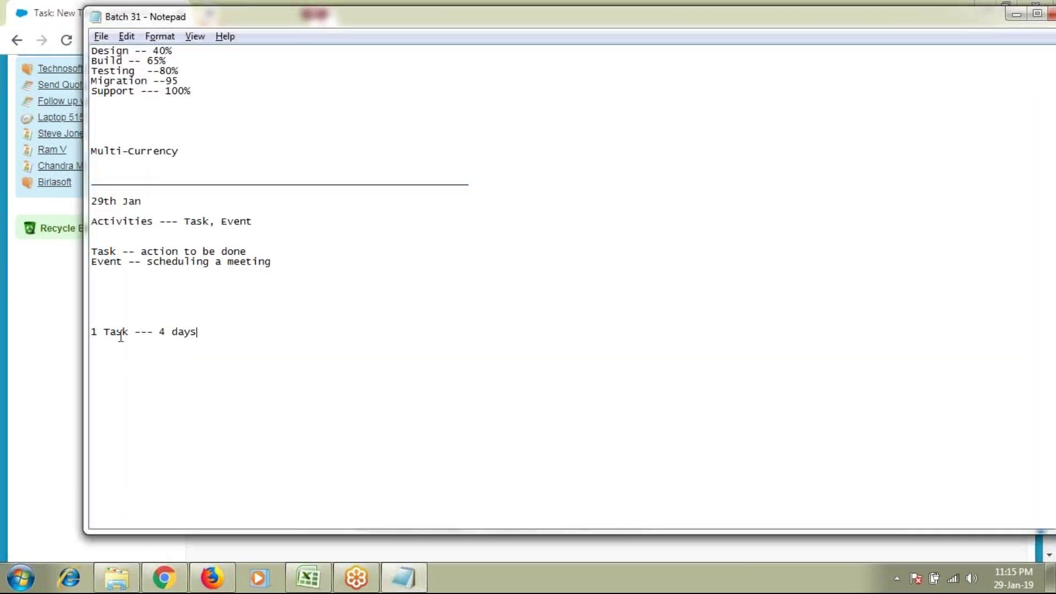
key("alt+Tab")
scroll(565, 332, "up", 1)
Step: Add the line '4 Tasks --- 1day' below it in the notes
key("alt+Tab")
type("4 Tasks ")
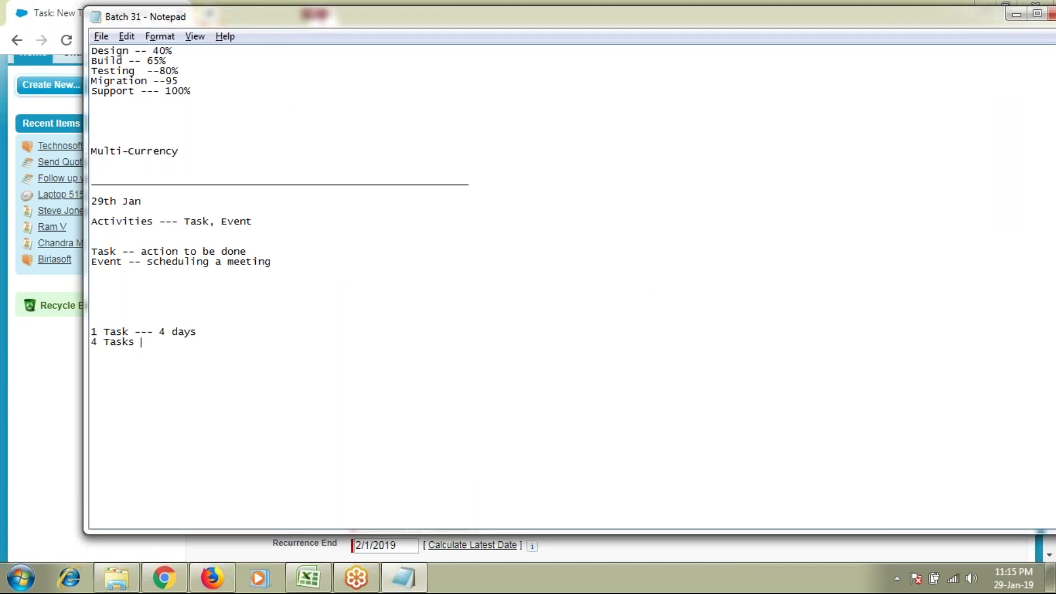
type("-")
key("BackSpace")
type("-- 1")
type("d")
key("BackSpace")
type("day")
left_click_drag(97, 342, 126, 342)
key("alt+Tab")
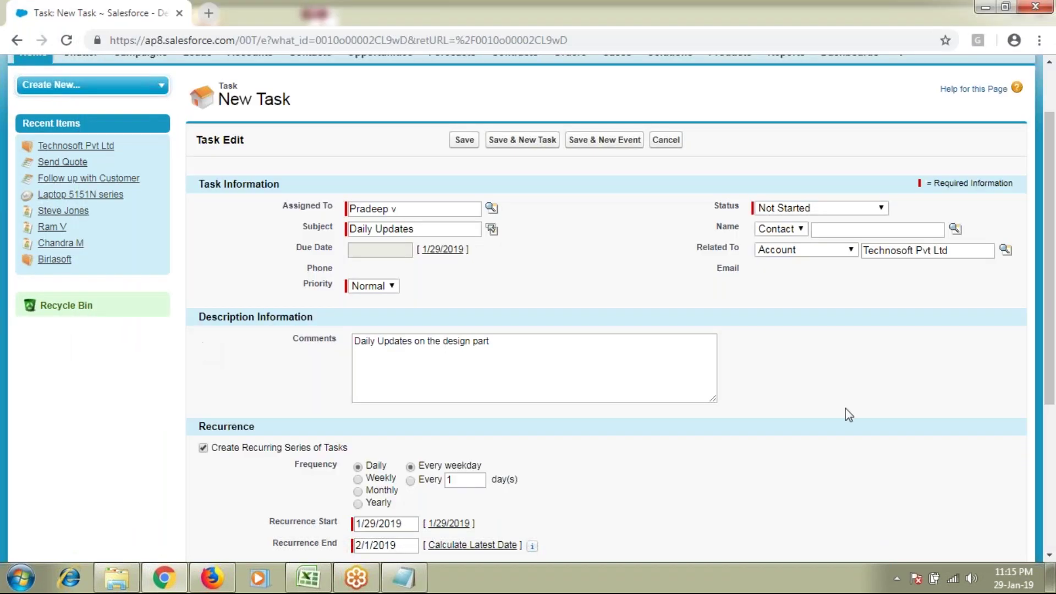
scroll(471, 418, "down", 2)
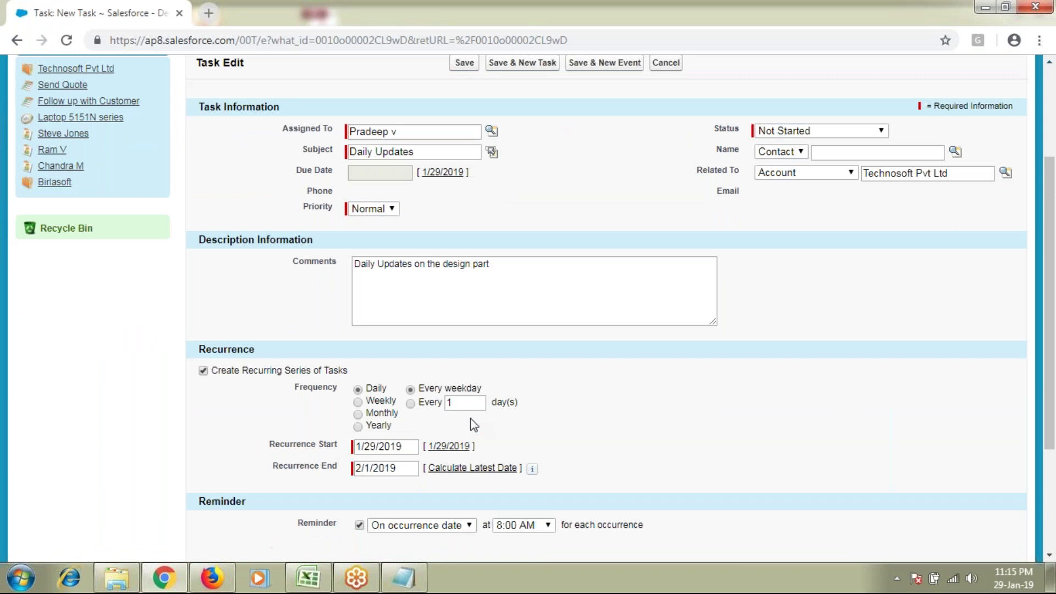
scroll(620, 460, "up", 3)
scroll(614, 442, "down", 5)
double_click(222, 424)
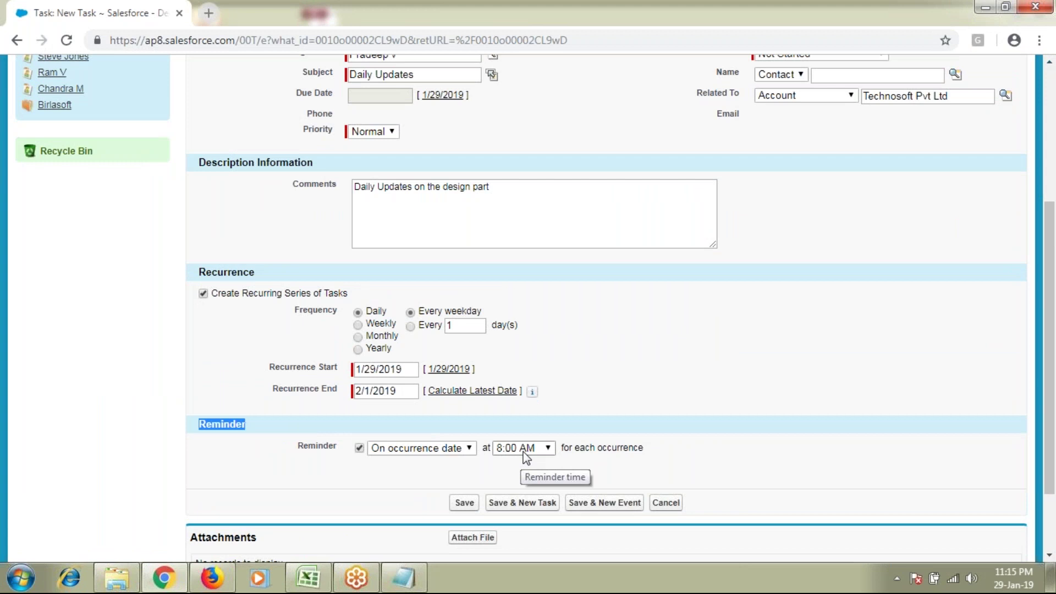
scroll(525, 456, "up", 1)
scroll(838, 476, "up", 3)
scroll(834, 473, "down", 3)
scroll(726, 429, "up", 1)
scroll(569, 353, "up", 3)
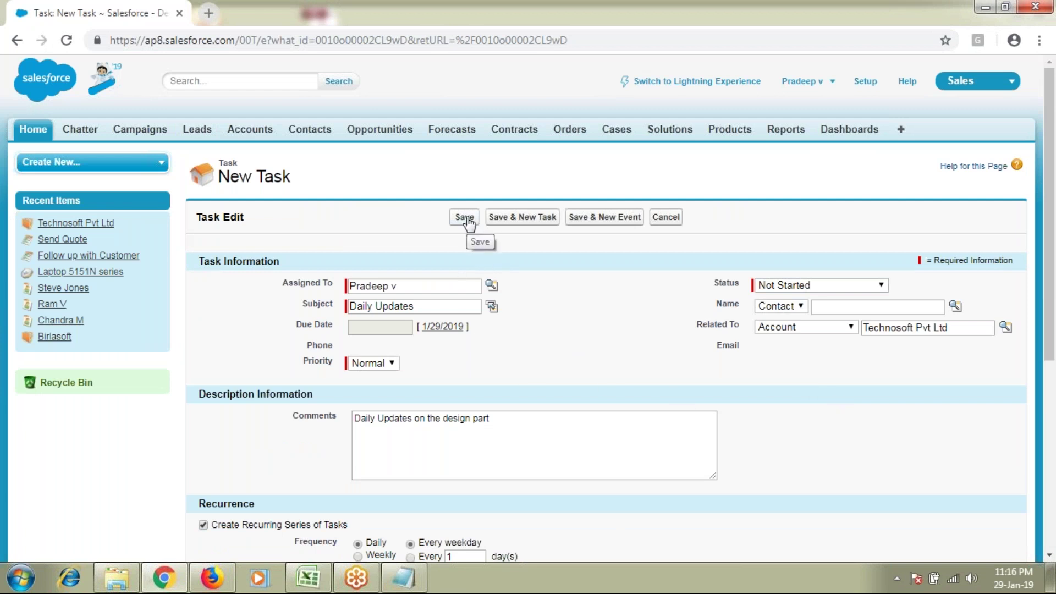
Step: Save the recurring Daily Updates task and scroll to the account's Open Activities
key("alt+Tab")
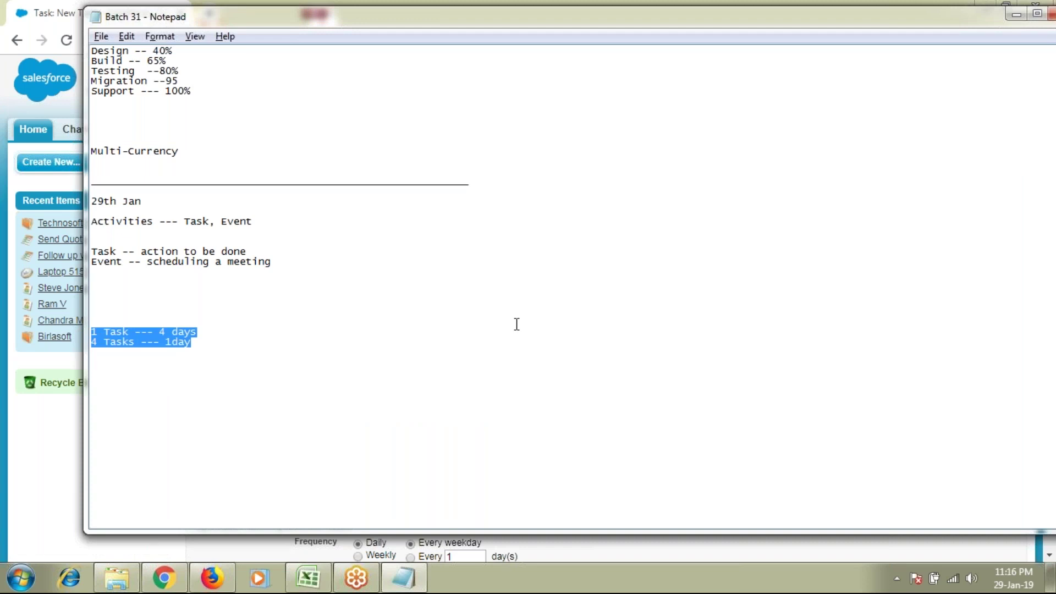
key("alt+Tab")
left_click(465, 220)
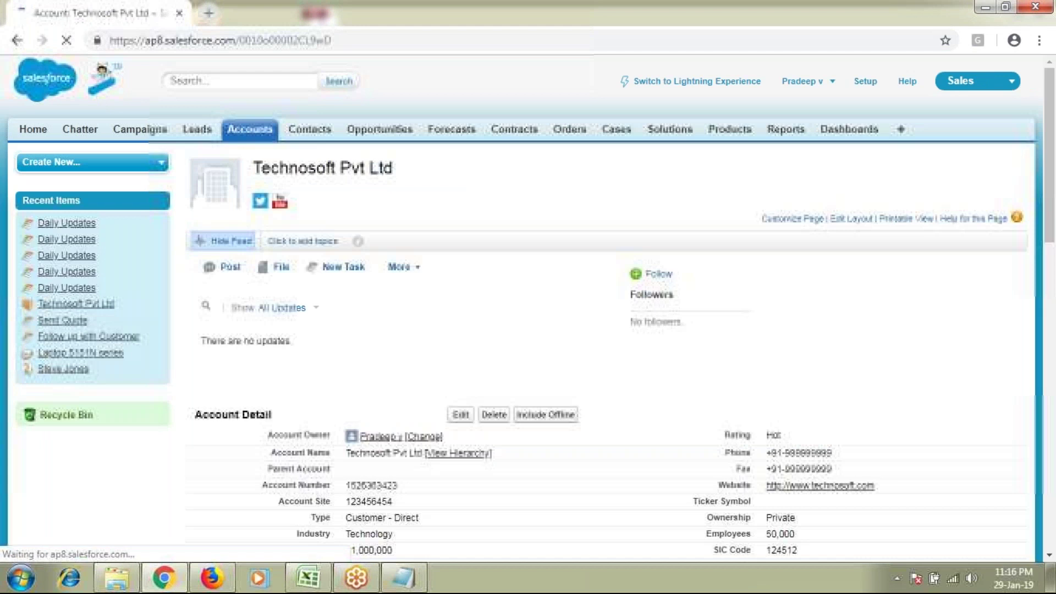
scroll(500, 314, "down", 5)
scroll(504, 320, "down", 3)
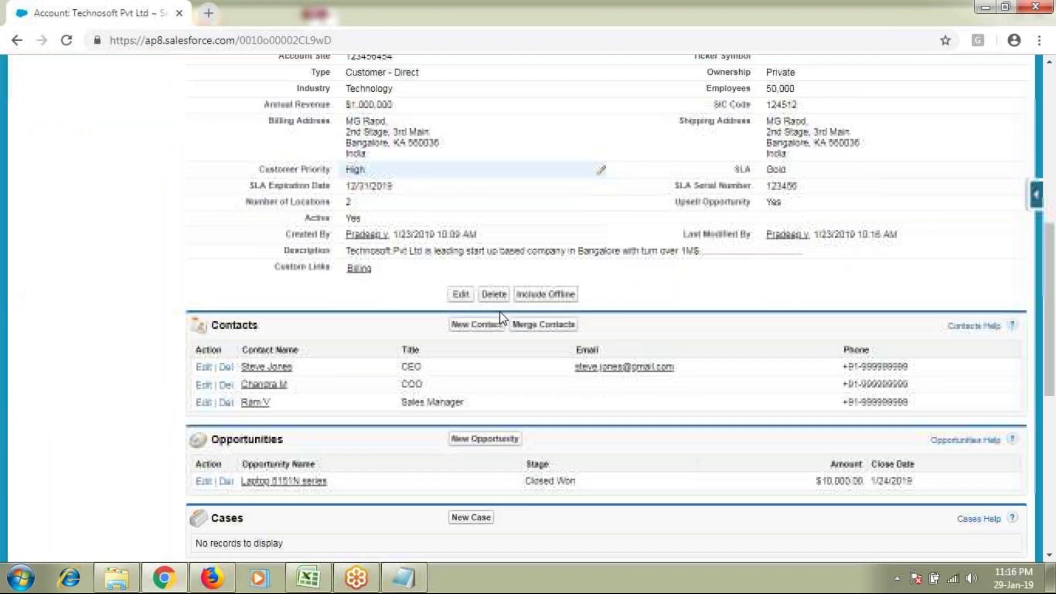
scroll(500, 318, "down", 8)
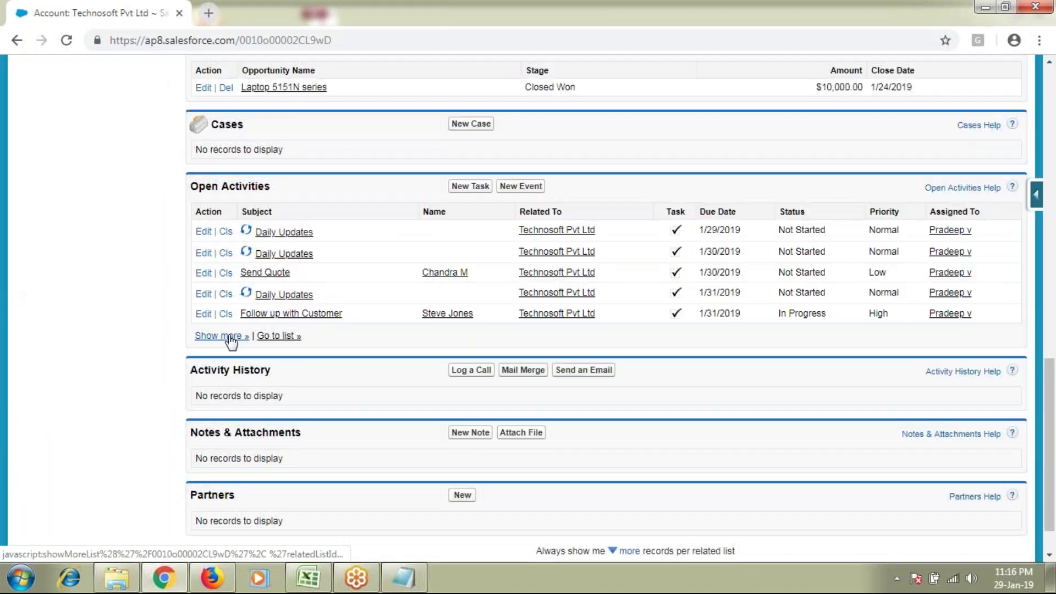
Step: Show all Open Activities and highlight the four Daily Updates occurrences and their due dates
left_click(231, 336)
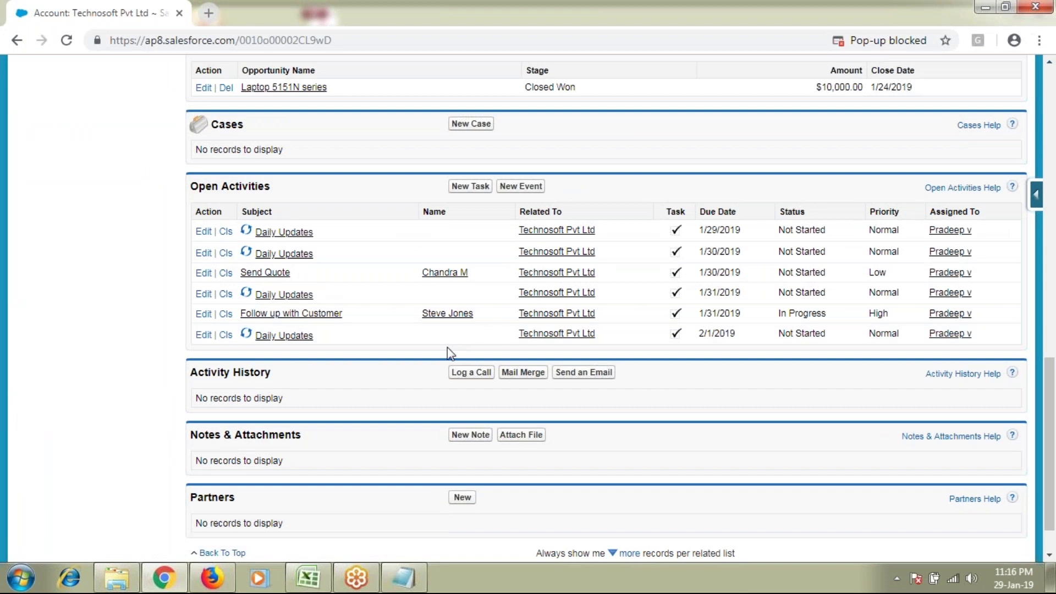
left_click_drag(314, 231, 256, 232)
left_click_drag(314, 253, 257, 254)
left_click_drag(313, 294, 256, 294)
left_click_drag(313, 335, 255, 335)
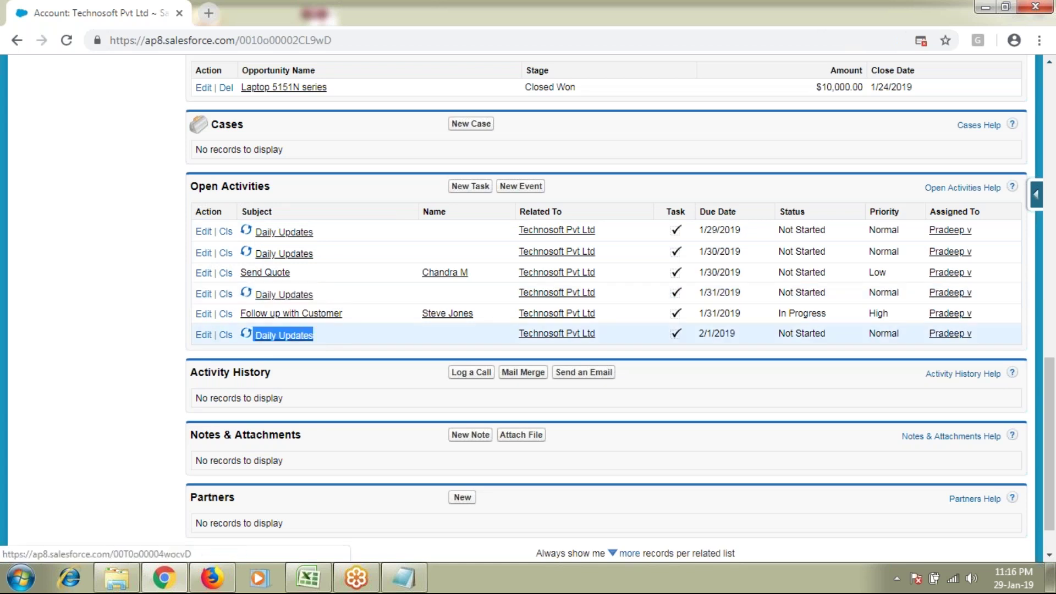
left_click_drag(708, 230, 734, 251)
left_click_drag(707, 293, 733, 293)
left_click_drag(699, 334, 736, 336)
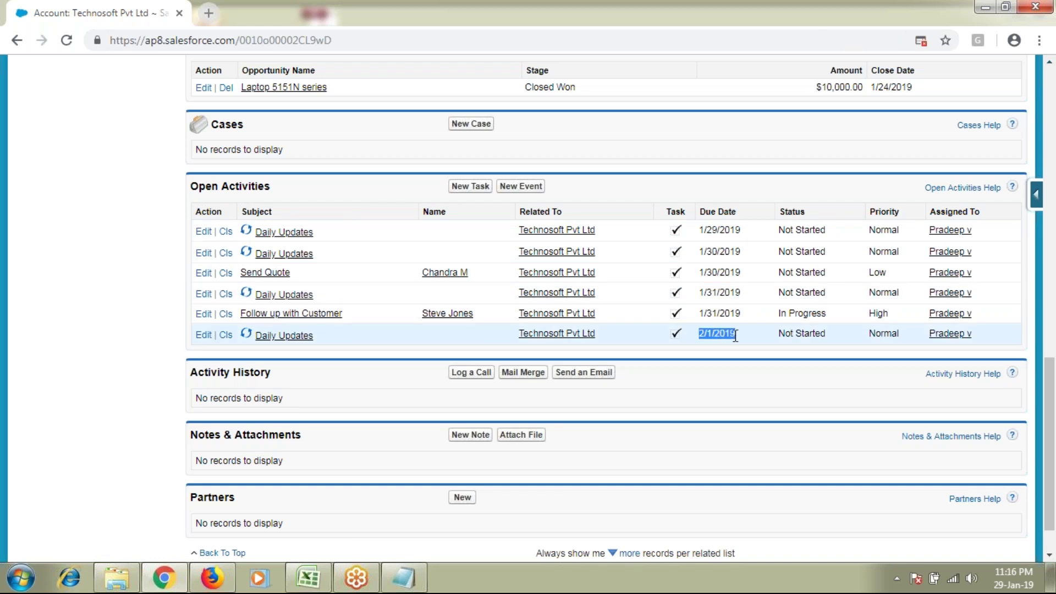
Step: In the Batch 31 notes, highlight the line '4 Tasks --- 1day'
key("alt+Tab")
left_click(194, 333)
left_click_drag(191, 342, 83, 343)
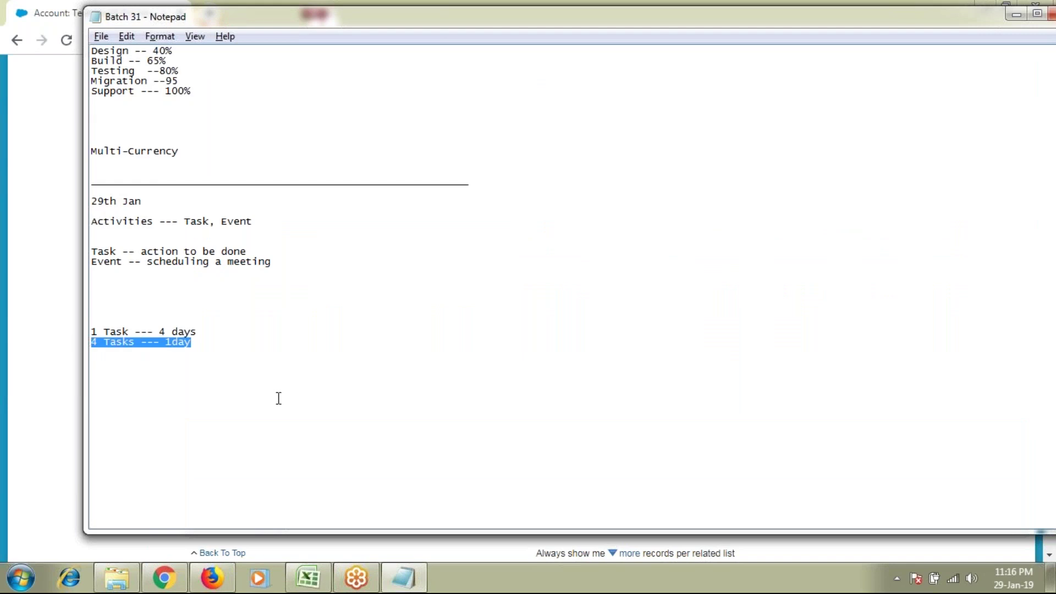
Step: Return to Open Activities and highlight the Daily Updates due dates from 1/29 to 2/1/2019
key("alt+Tab")
left_click(712, 230)
left_click_drag(699, 252, 681, 348)
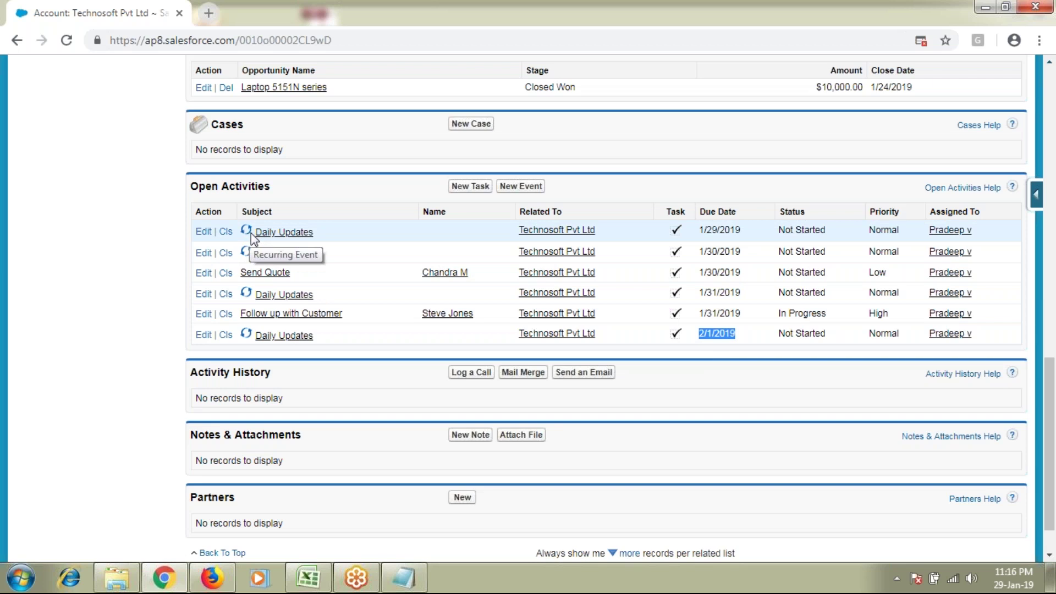
left_click_drag(741, 230, 278, 231)
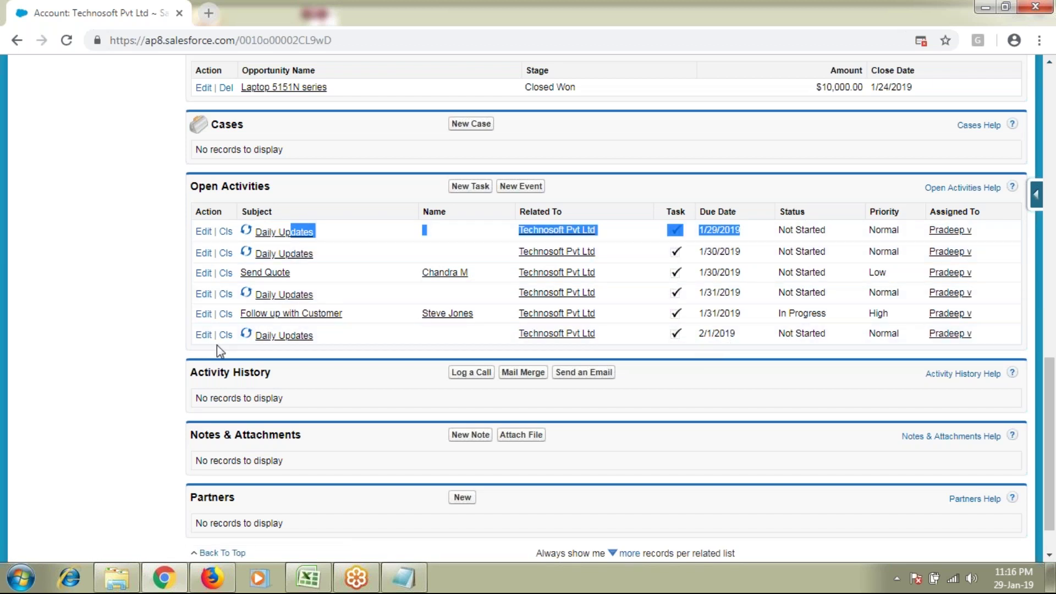
left_click(779, 335)
left_click_drag(784, 227, 832, 341)
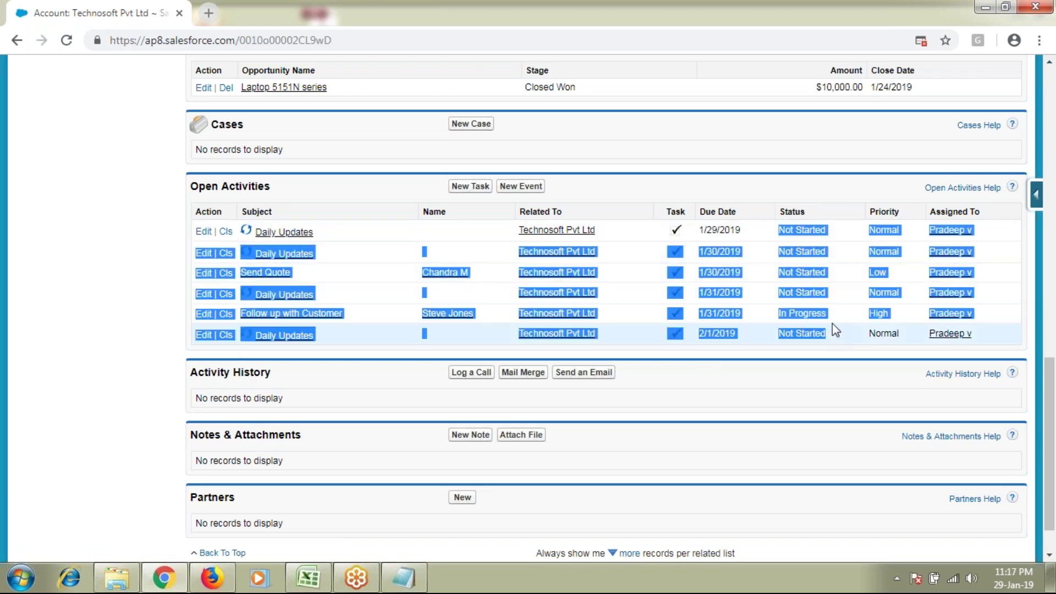
left_click(2, 371)
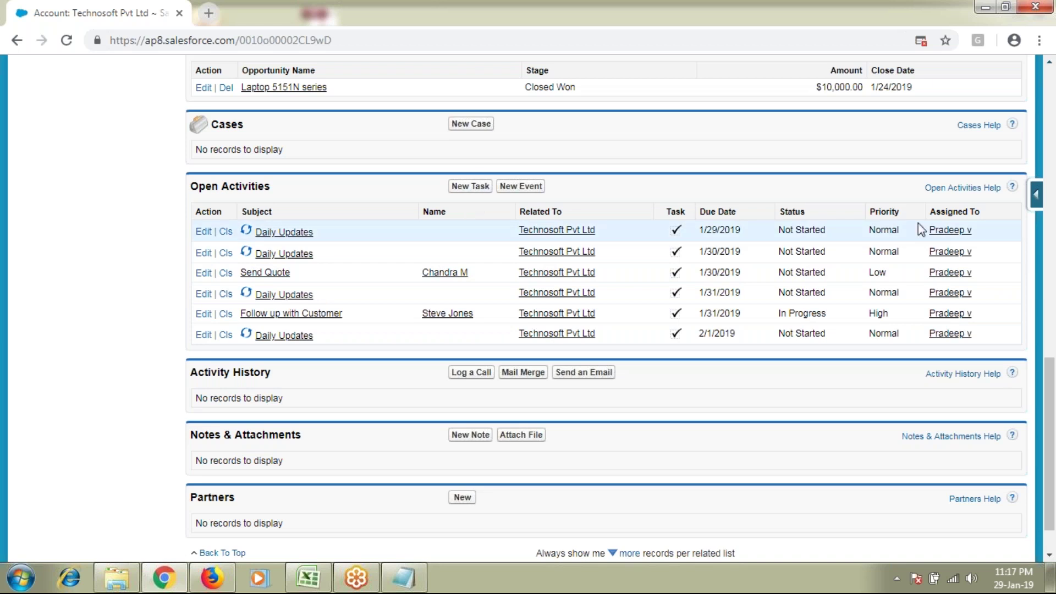
left_click_drag(929, 213, 989, 219)
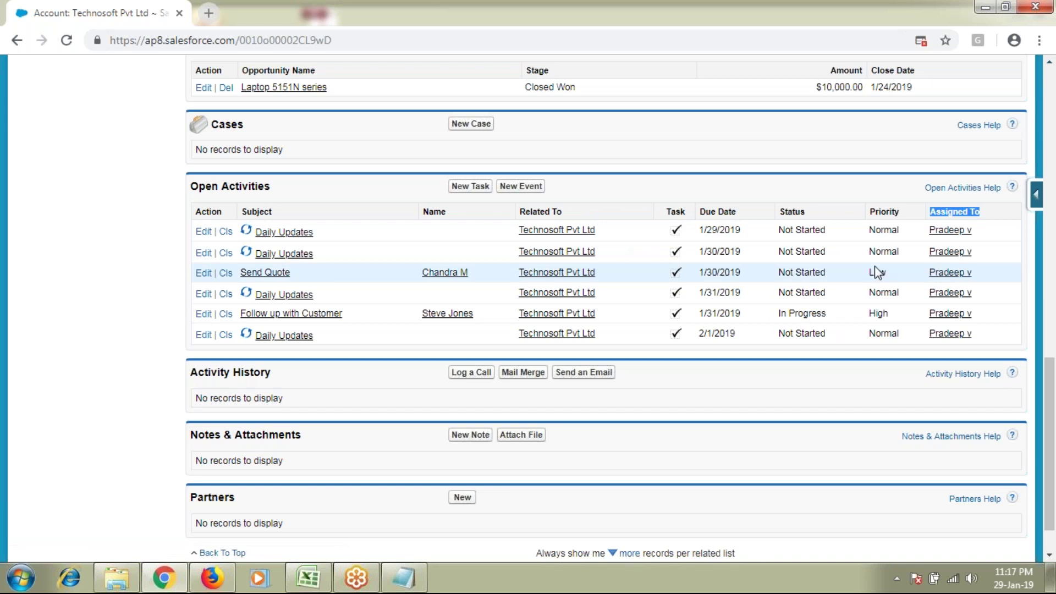
scroll(786, 362, "up", 3)
key("alt+Tab")
left_click_drag(257, 270, 146, 264)
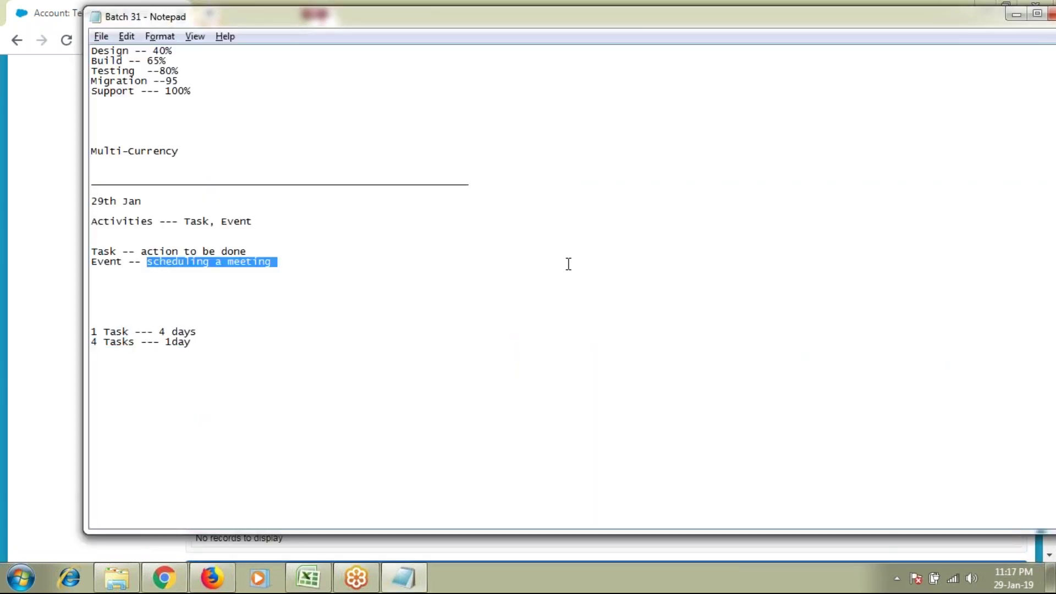
key("alt+Tab")
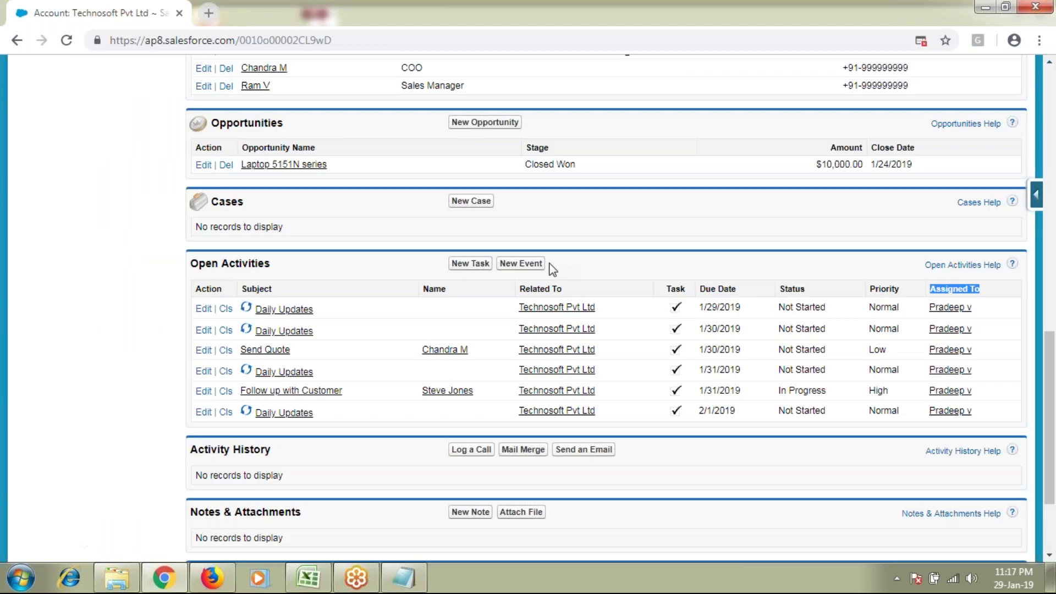
Step: Start a new event for the account with the subject Meeting with CEO
left_click(522, 265)
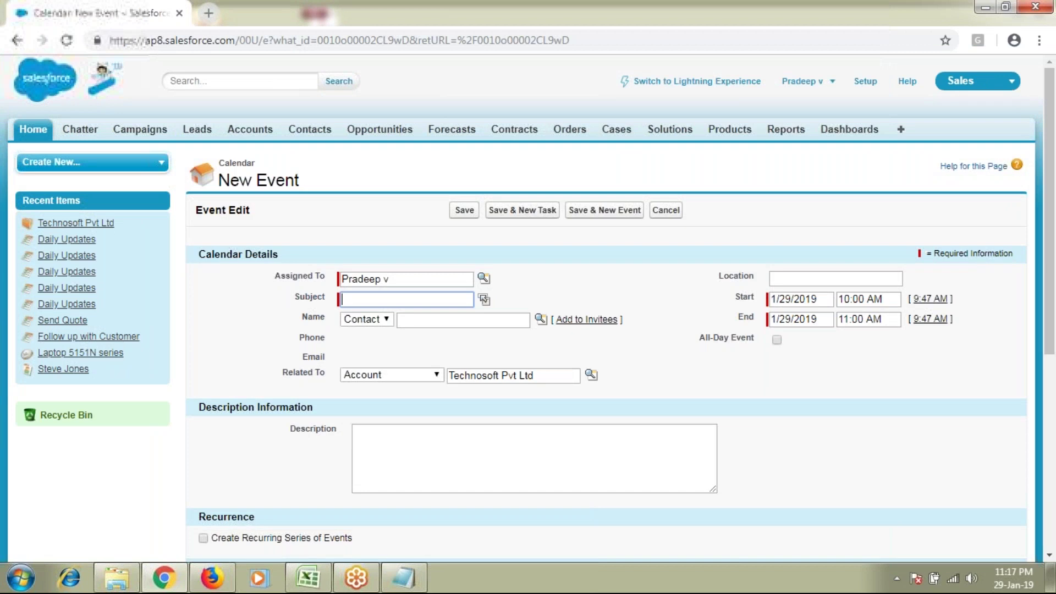
scroll(643, 283, "down", 1)
left_click(298, 203)
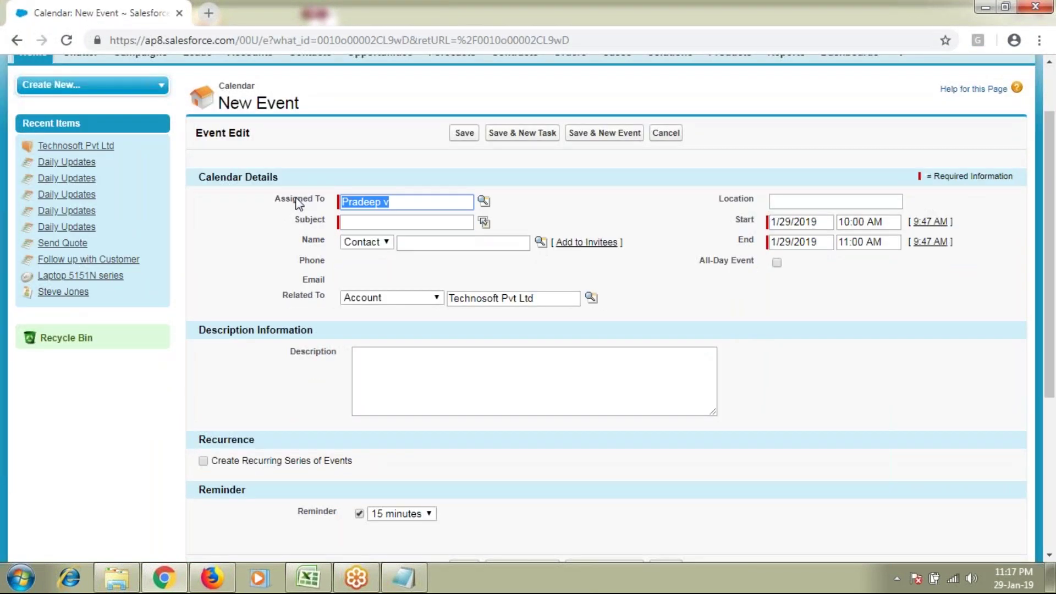
left_click(404, 223)
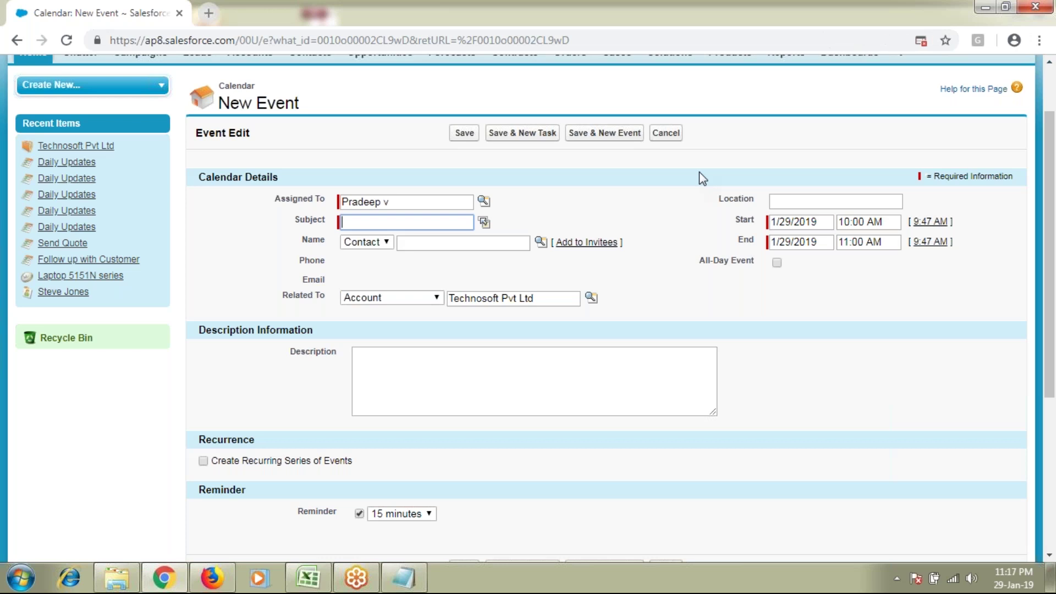
type("Meeting with CEO")
key("BackSpace")
type("O")
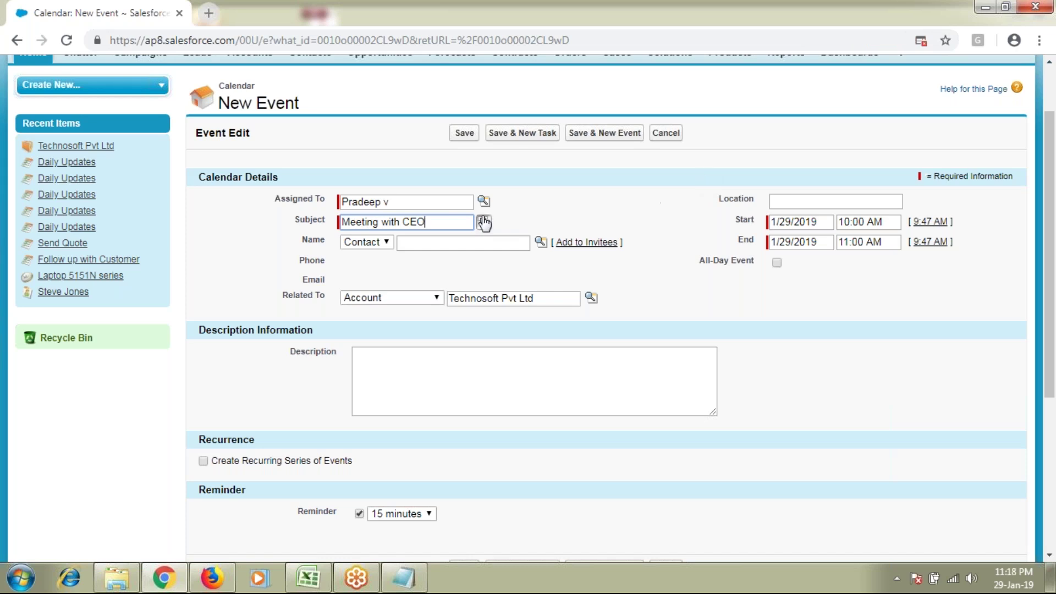
triple_click(405, 222)
Step: Write the event description 'Meeting with CEO on requirements'
left_click(641, 379)
type("Meeting with CEO")
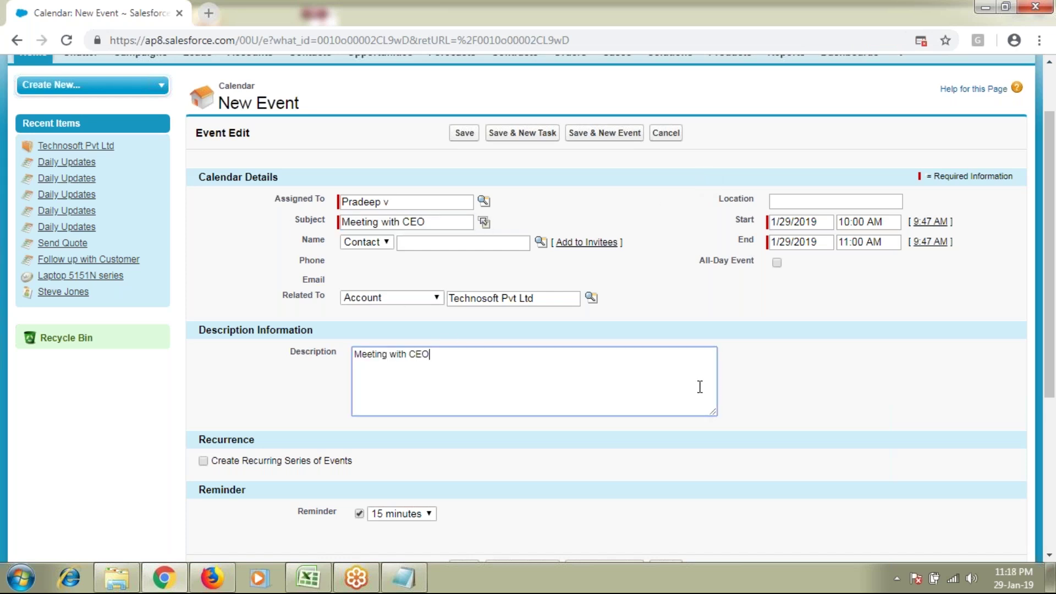
type("on requirements")
left_click(676, 331)
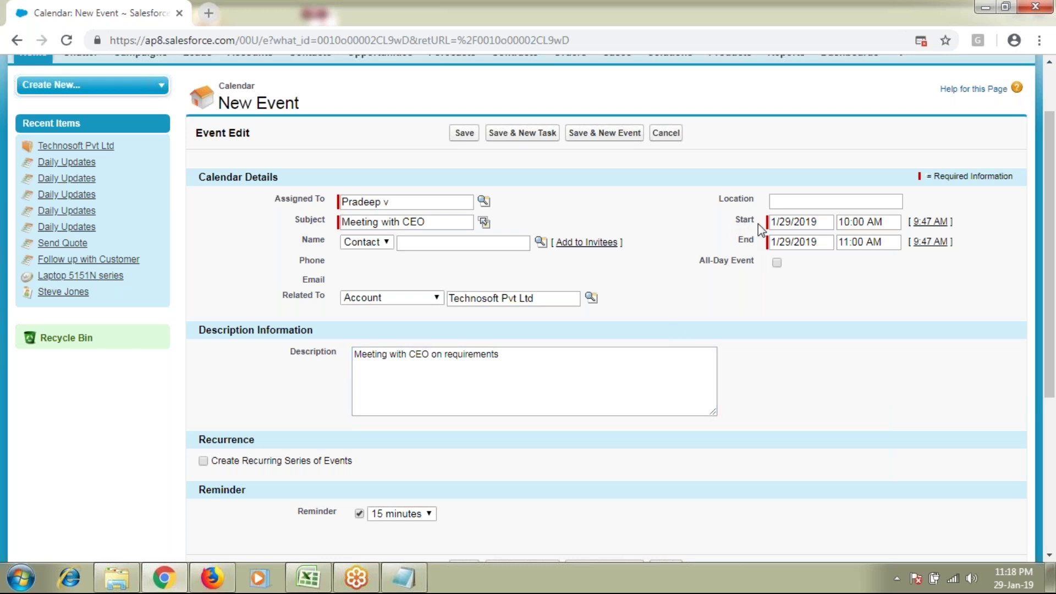
Step: Schedule the event for 1/30/2019 at 11:30 AM with location Video Conference
left_click(815, 222)
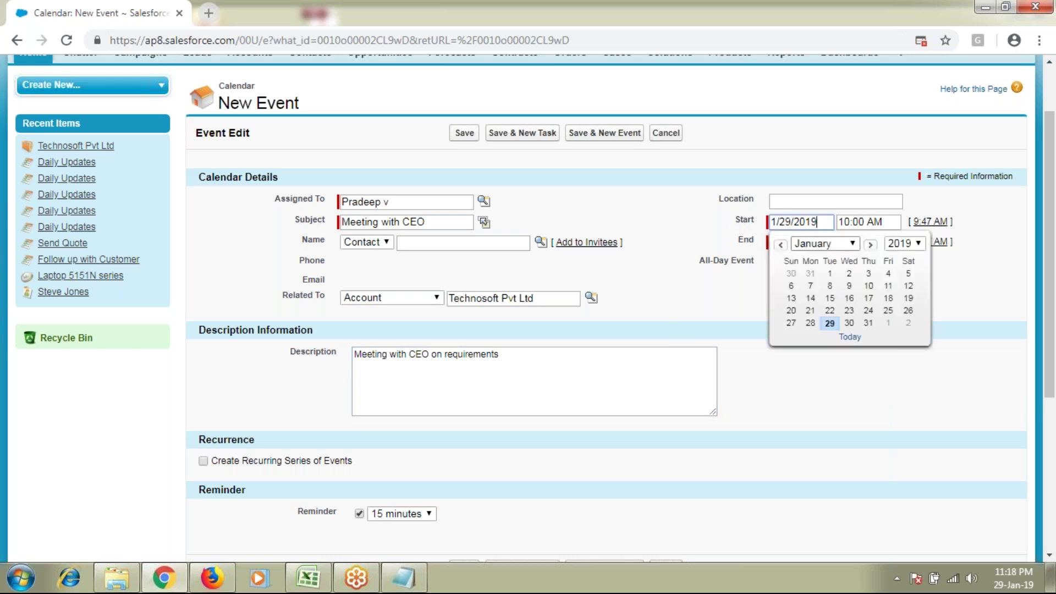
left_click(849, 325)
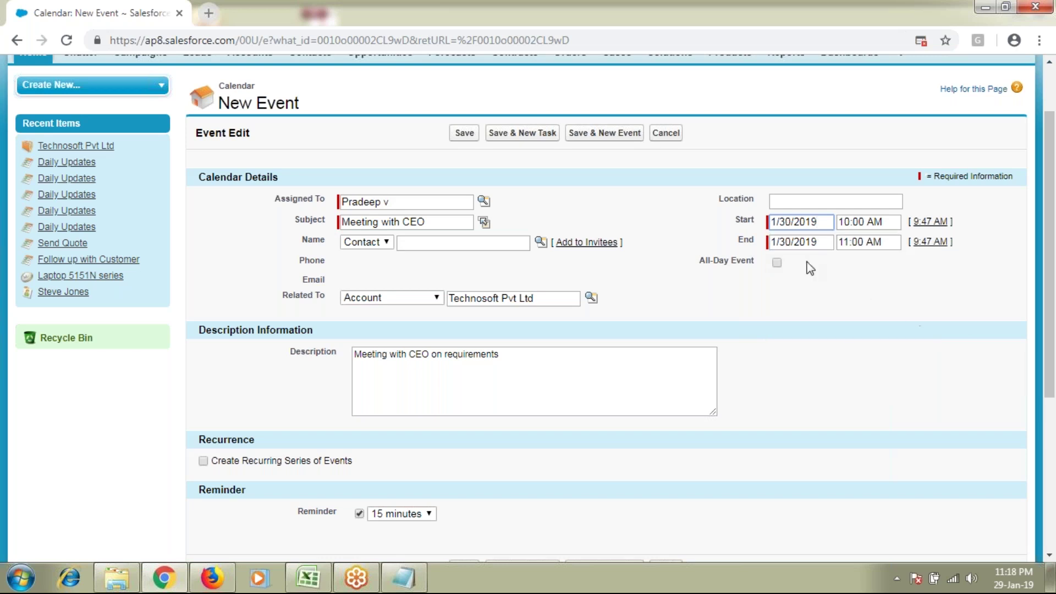
left_click(877, 225)
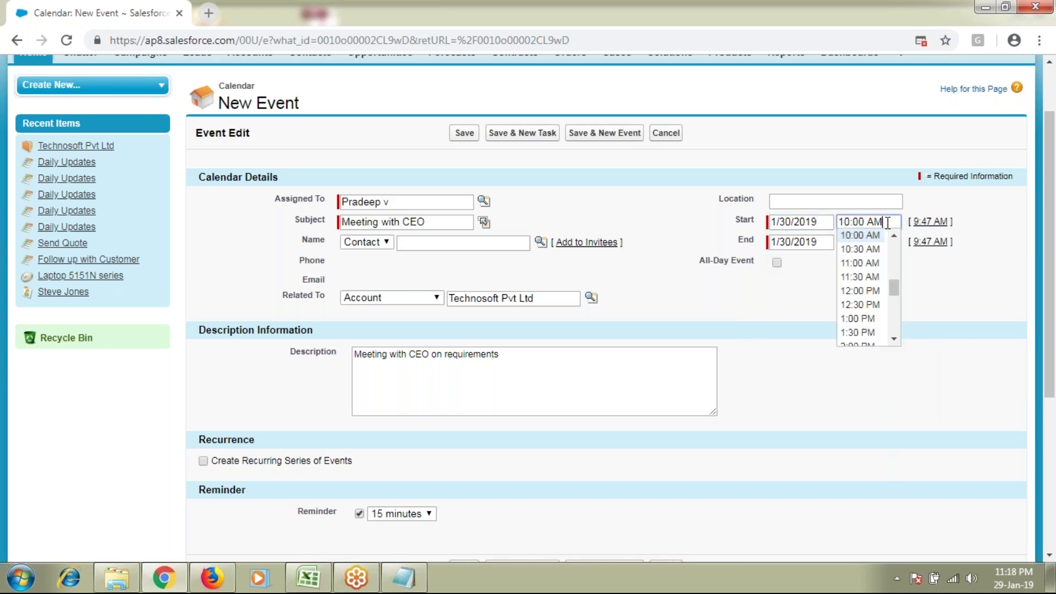
left_click(868, 277)
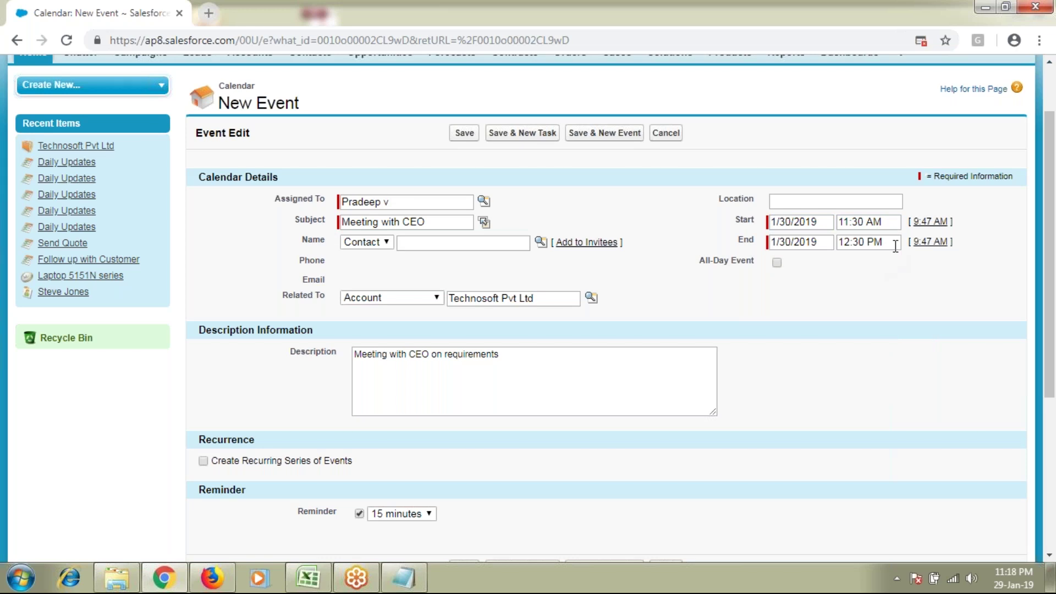
left_click(825, 199)
type("Video Con")
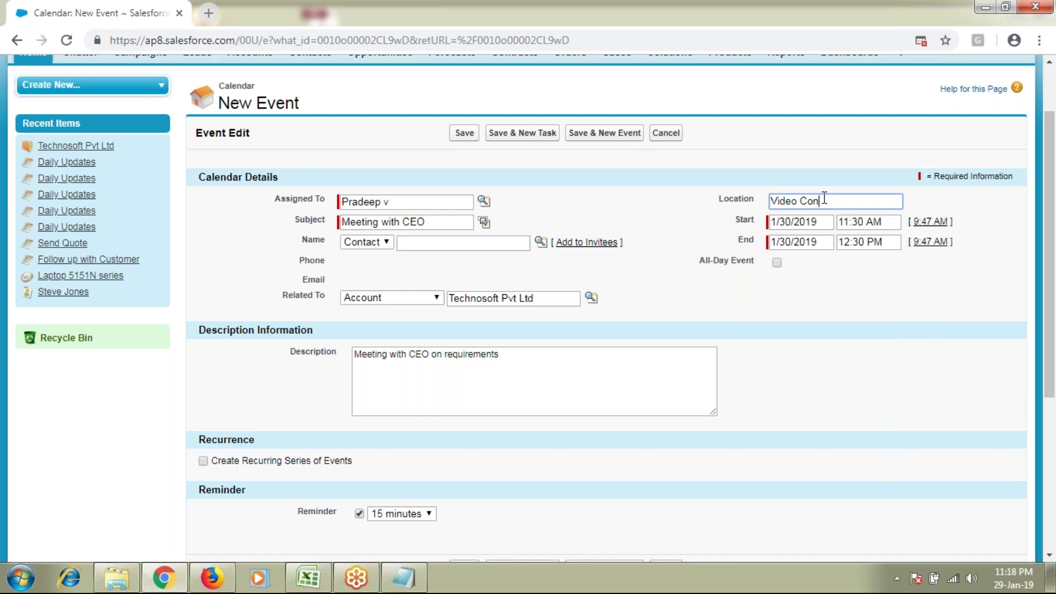
type("ference")
Step: Link the Technosoft Pvt Ltd contact to the Meeting with CEO event through the Name lookup
left_click(303, 240)
double_click(304, 240)
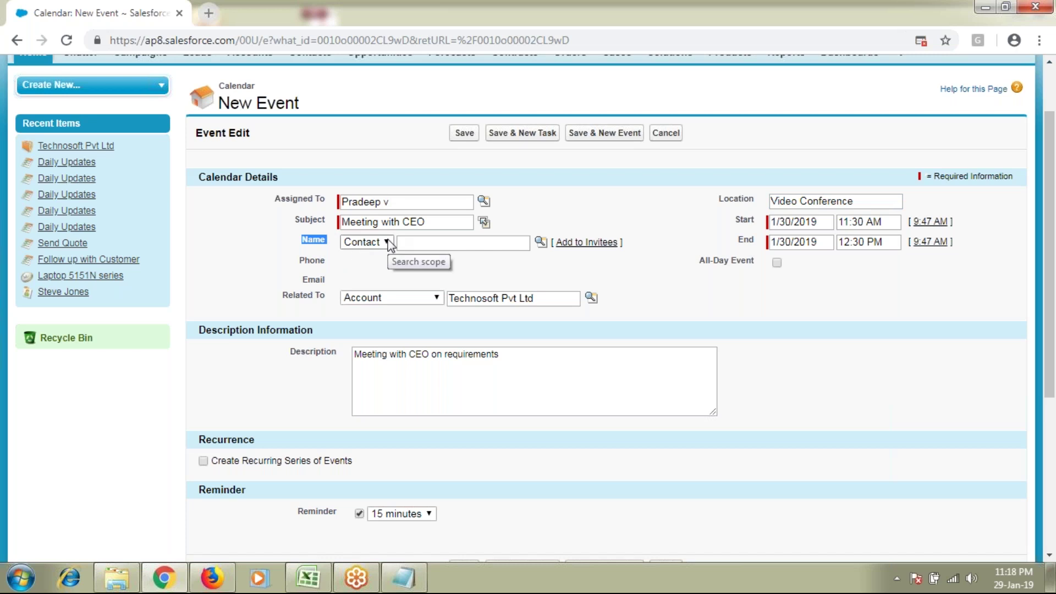
left_click(416, 242)
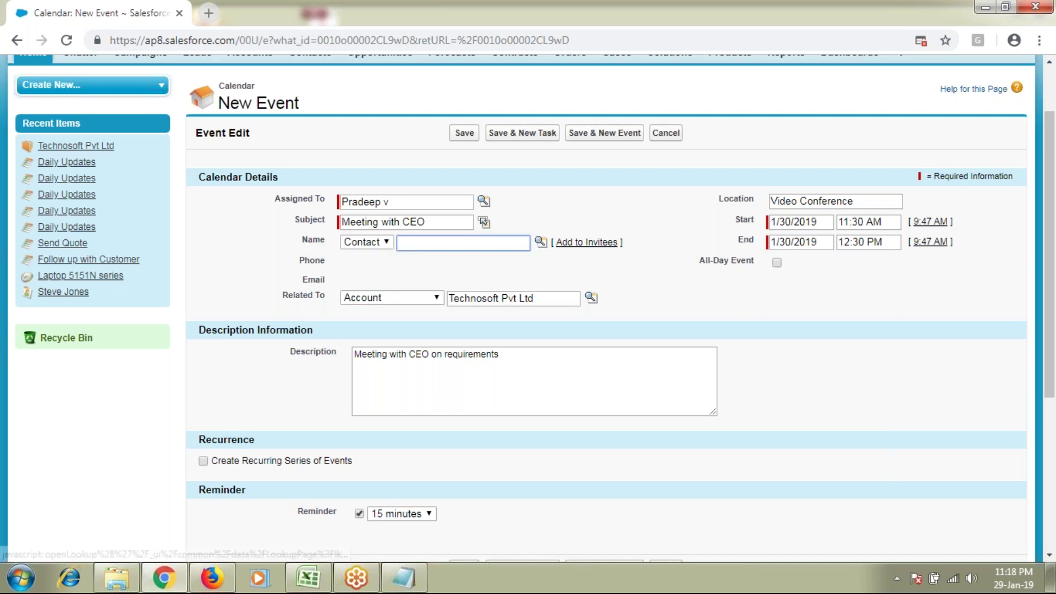
left_click(540, 243)
left_click_drag(505, 203, 575, 108)
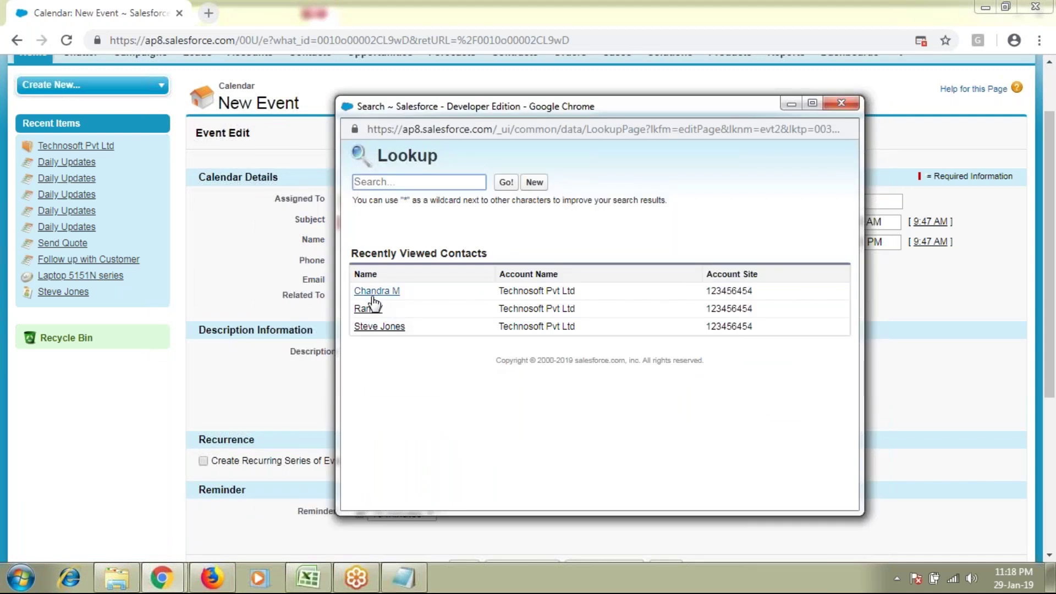
left_click(372, 310)
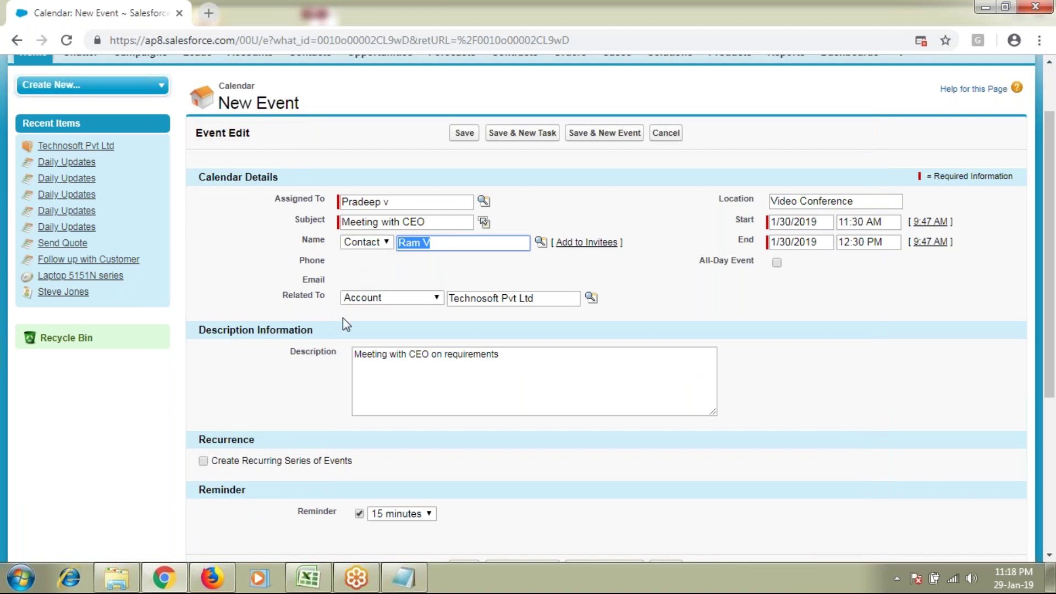
Step: Open the Contacts home in a separate browser tab
scroll(342, 318, "up", 1)
scroll(345, 323, "up", 2)
middle_click(307, 129)
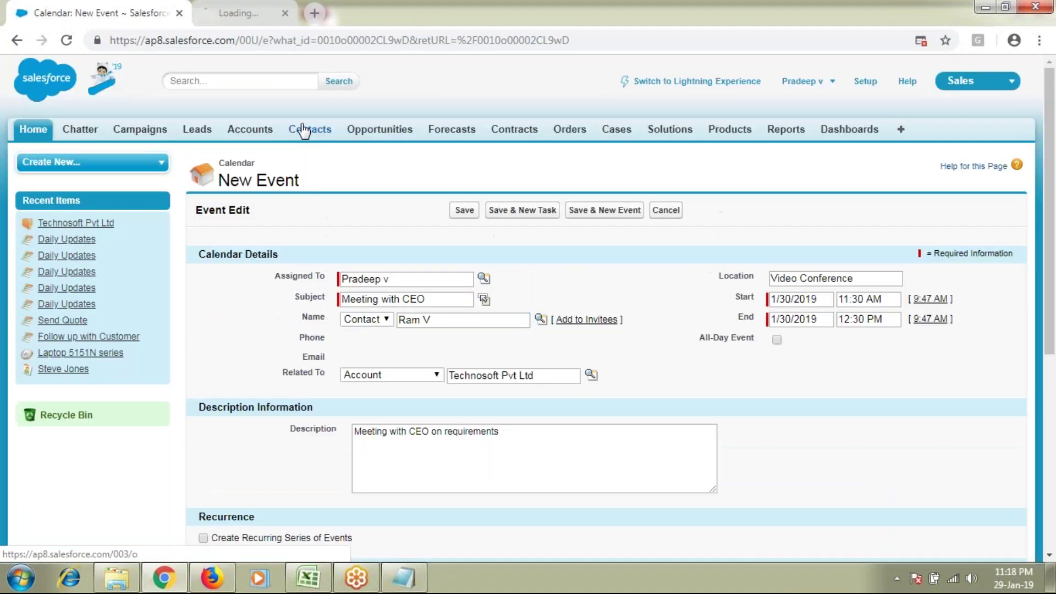
Step: On the linked contact's record, enter their e-mail address and save it
left_click(271, 15)
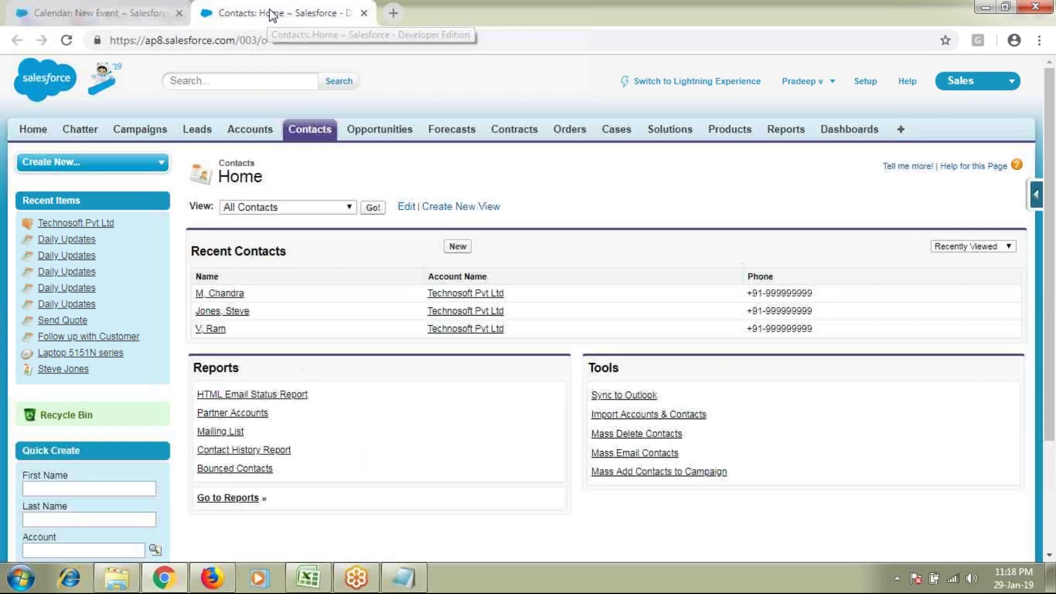
left_click(214, 329)
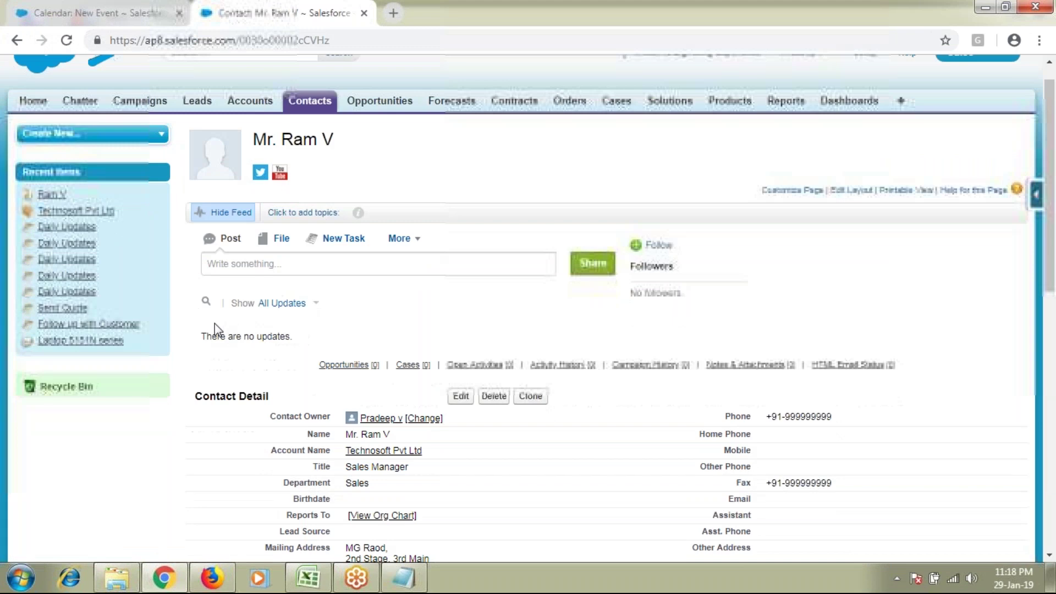
scroll(214, 324, "down", 3)
left_click_drag(727, 373, 748, 374)
double_click(794, 373)
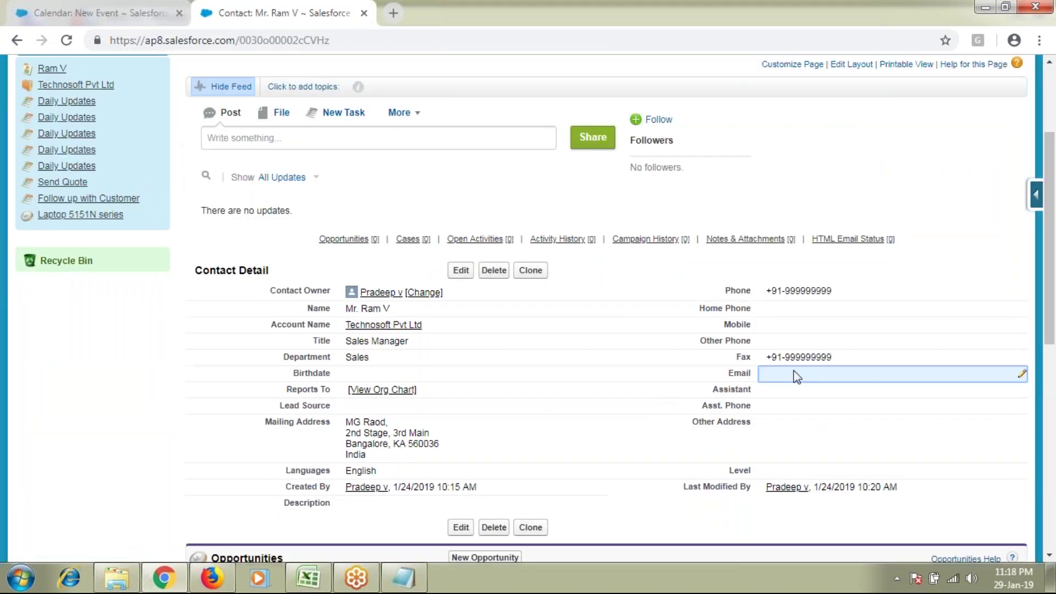
type("ram.v@test.com")
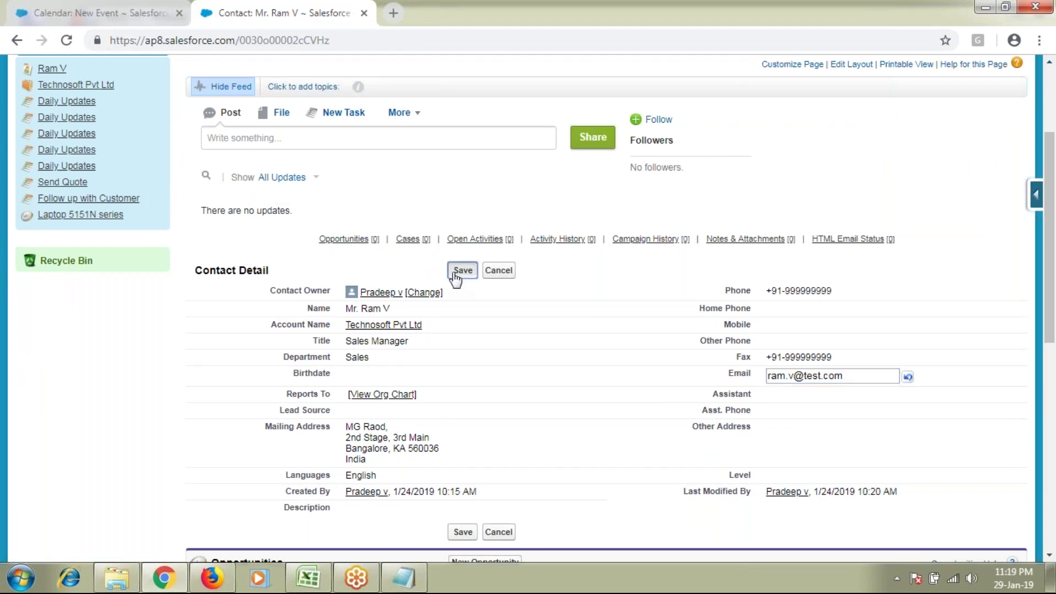
left_click(456, 272)
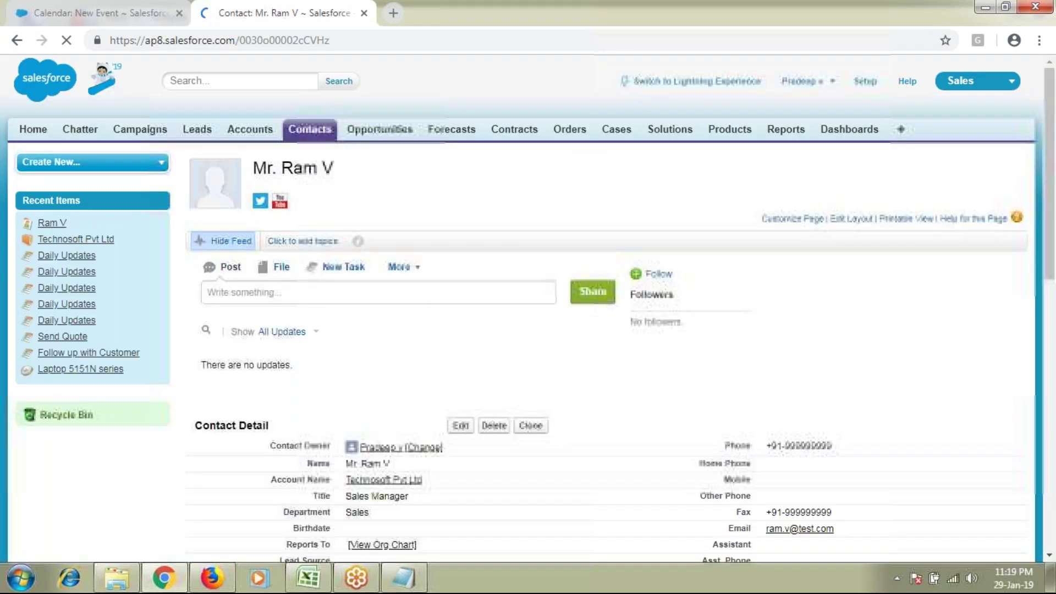
Step: Go back to the unsaved Meeting with CEO New Event form
scroll(501, 443, "down", 2)
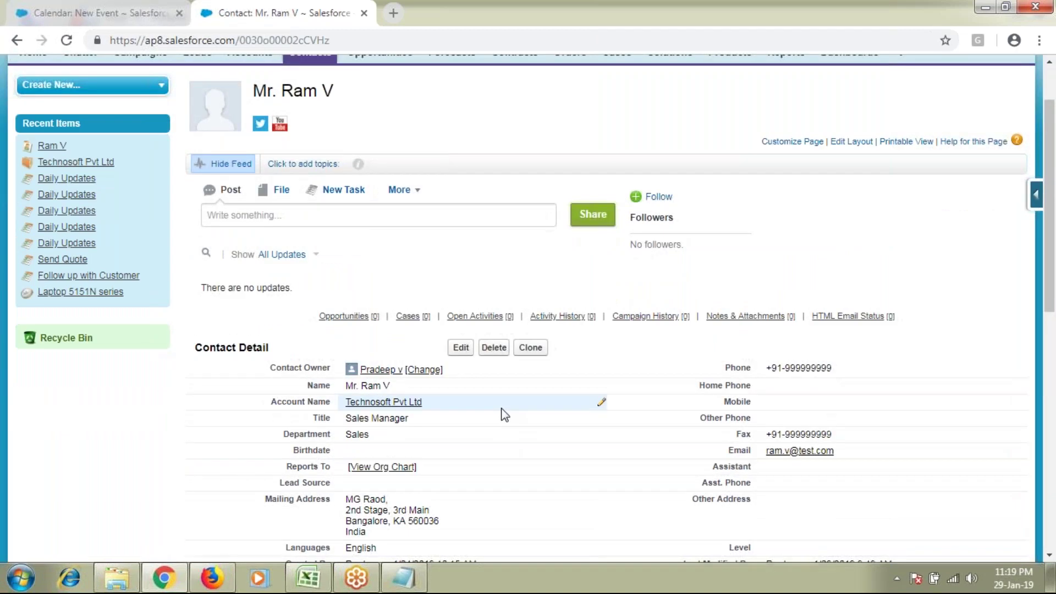
scroll(605, 396, "down", 2)
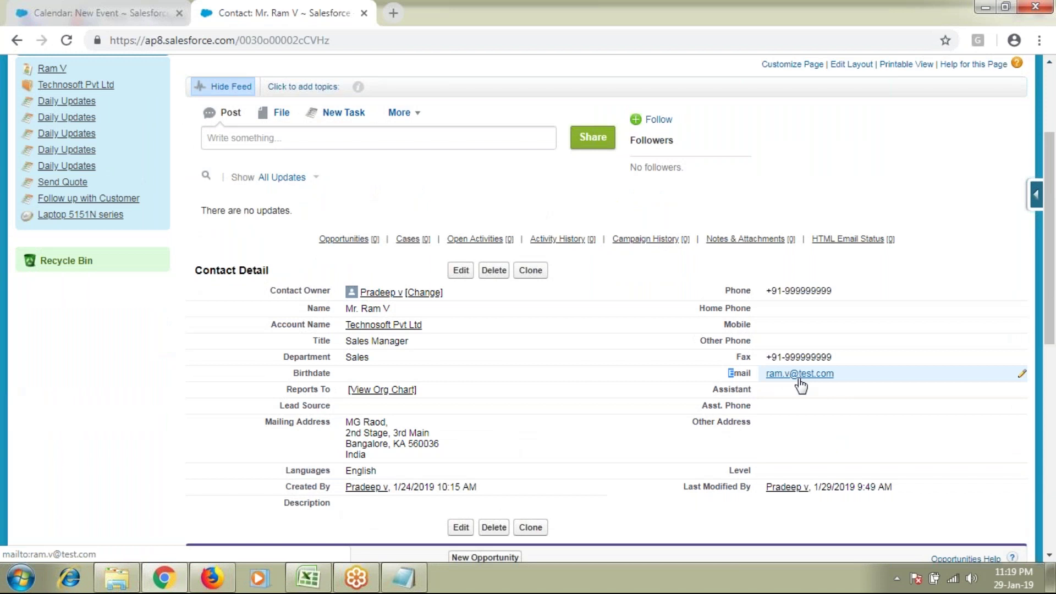
left_click(97, 12)
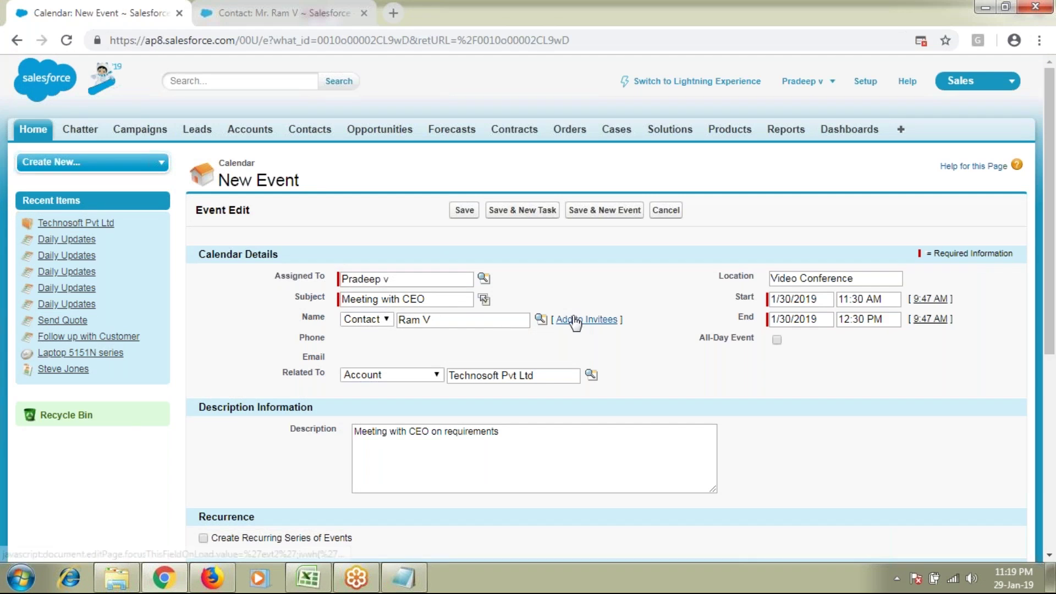
left_click_drag(477, 318, 395, 320)
left_click(456, 320)
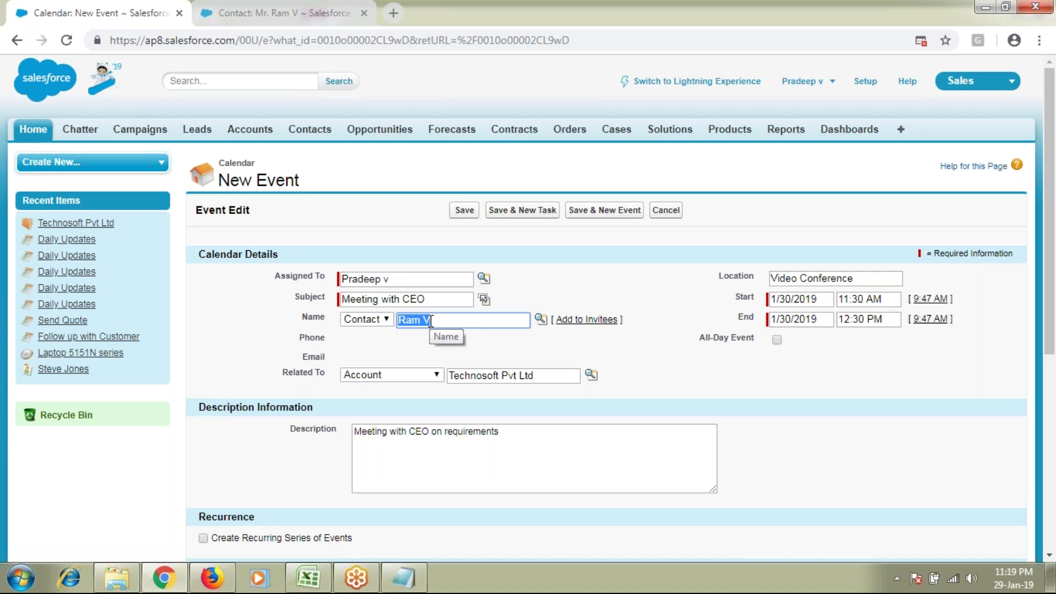
left_click(442, 320)
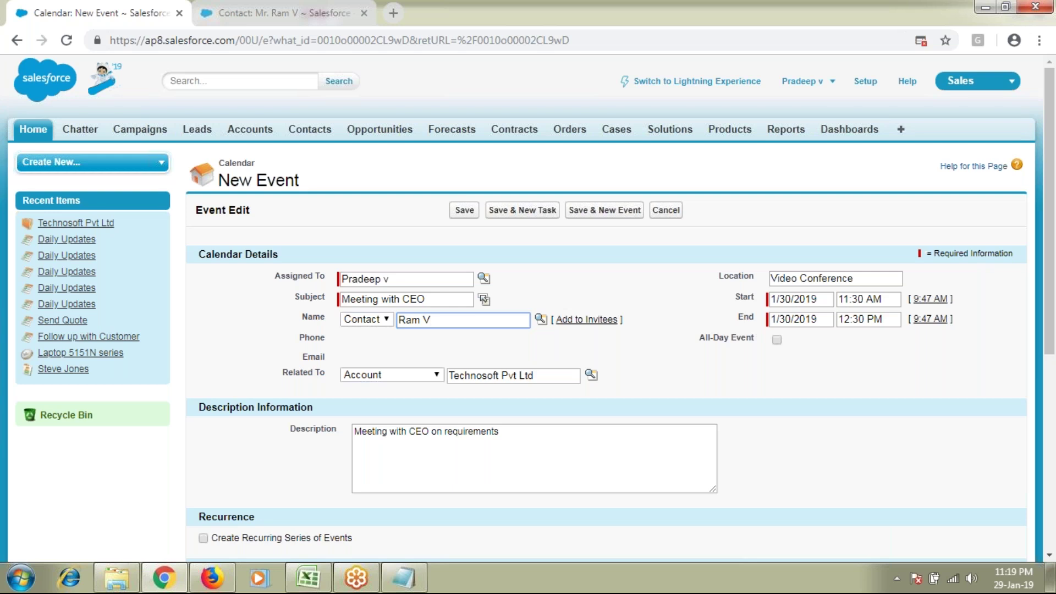
left_click_drag(428, 320, 377, 332)
left_click(281, 14)
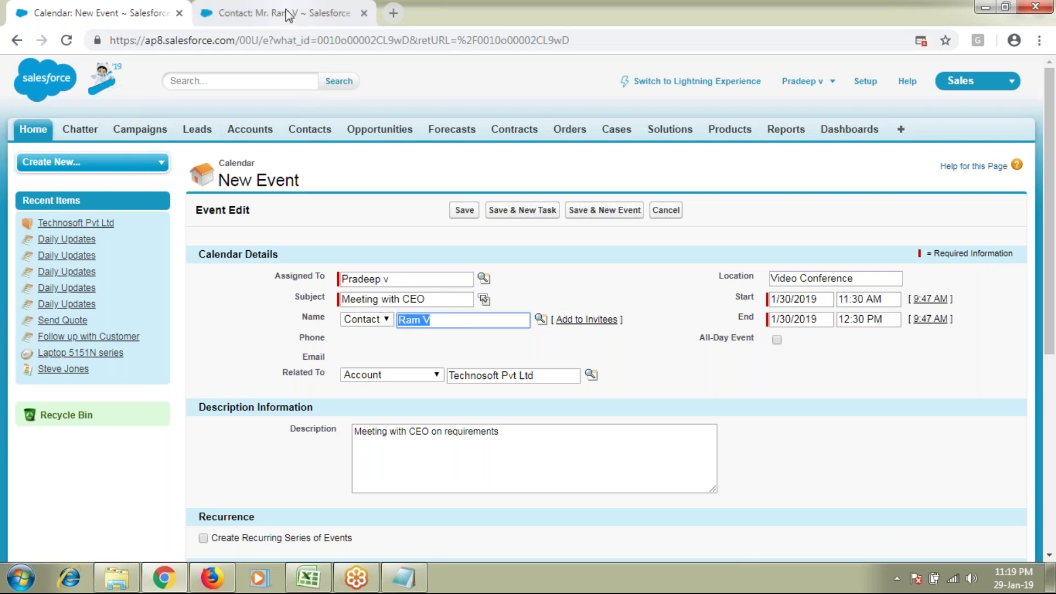
left_click_drag(729, 378, 851, 382)
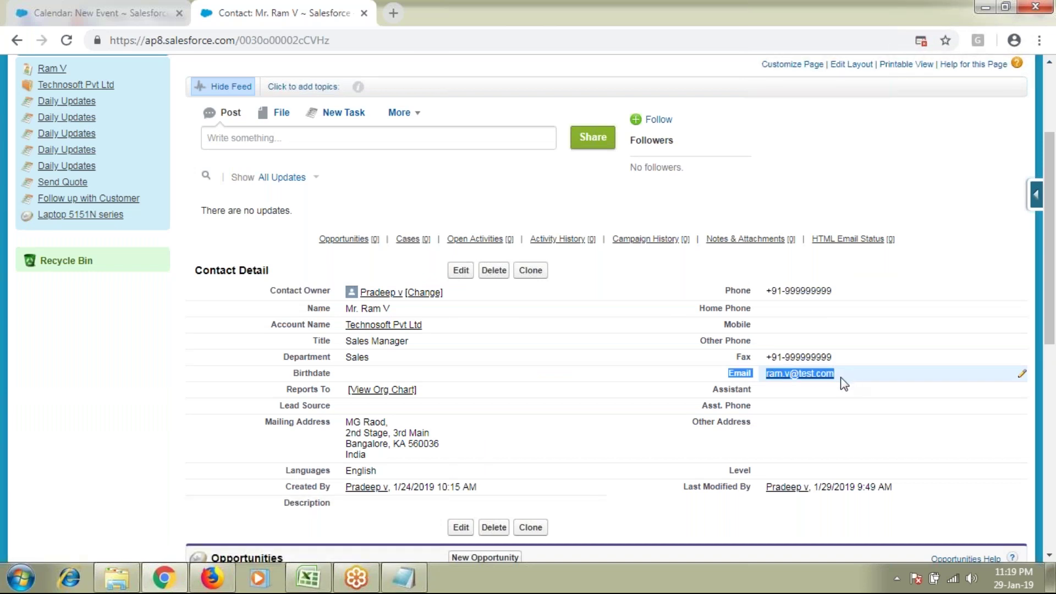
left_click(107, 11)
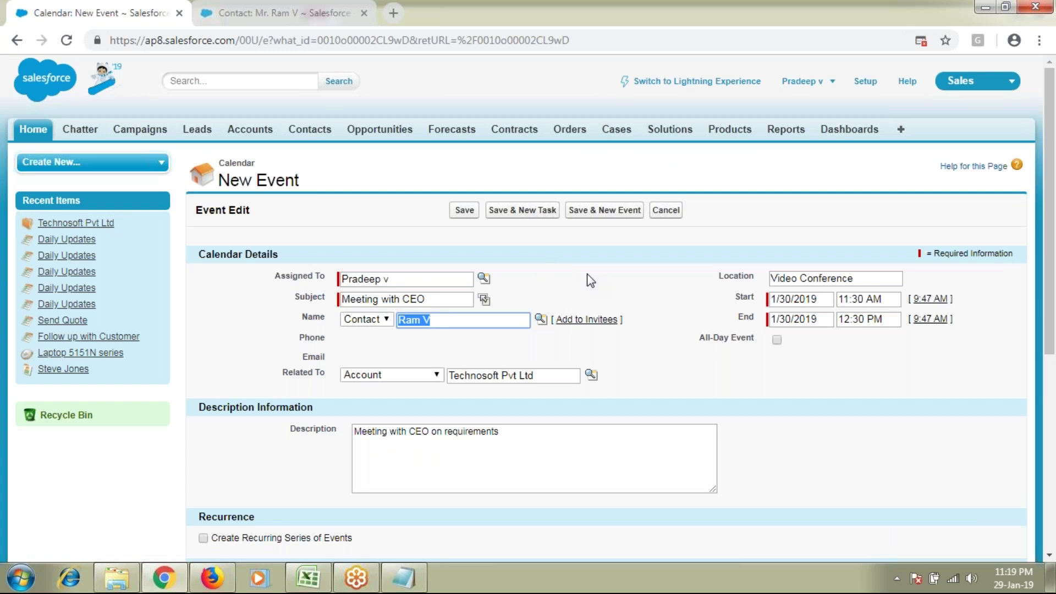
left_click(318, 10)
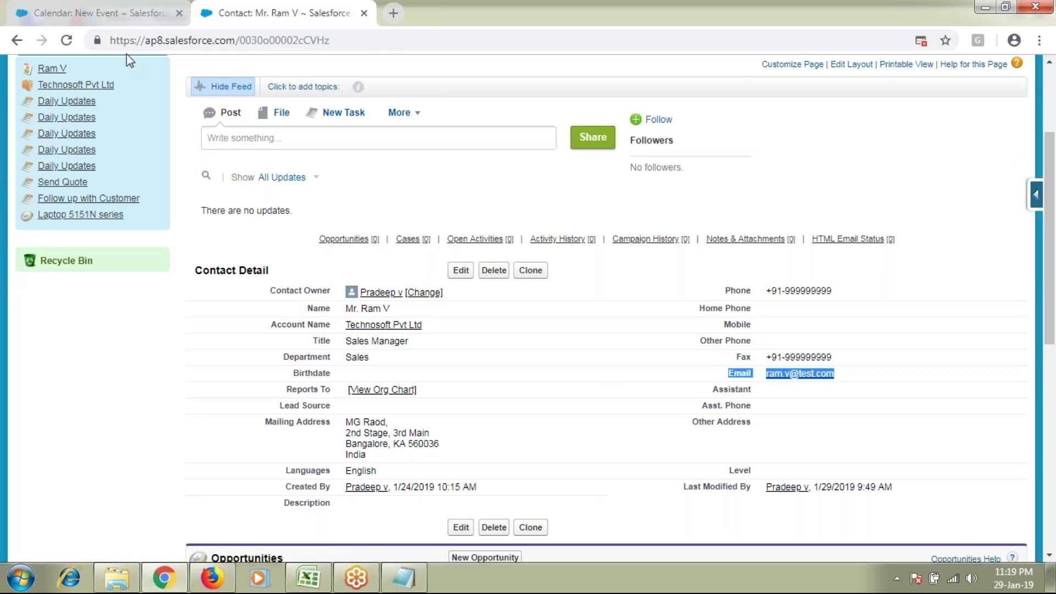
left_click(130, 12)
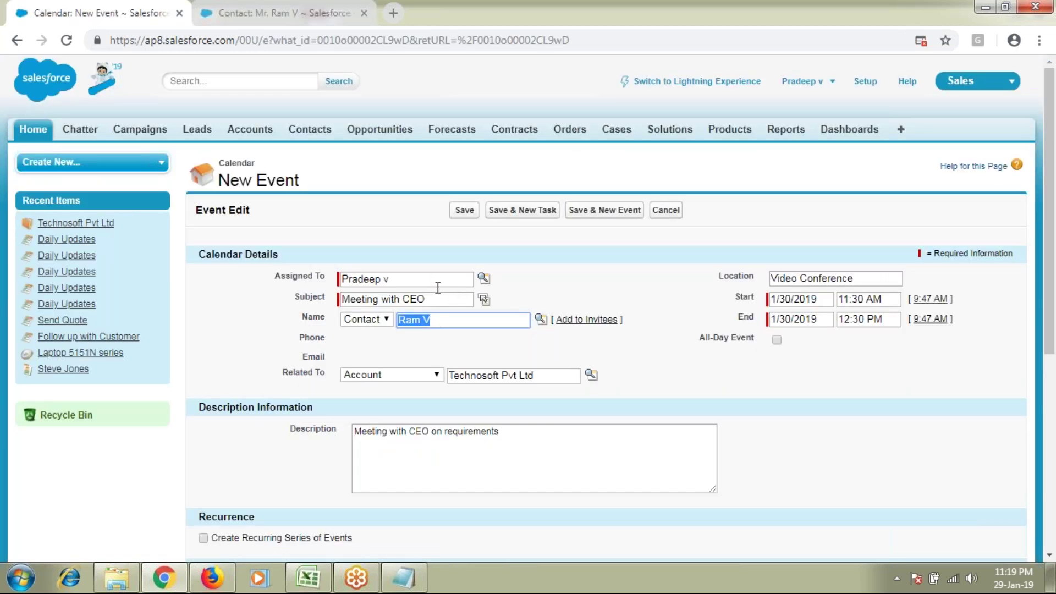
left_click_drag(438, 299, 295, 297)
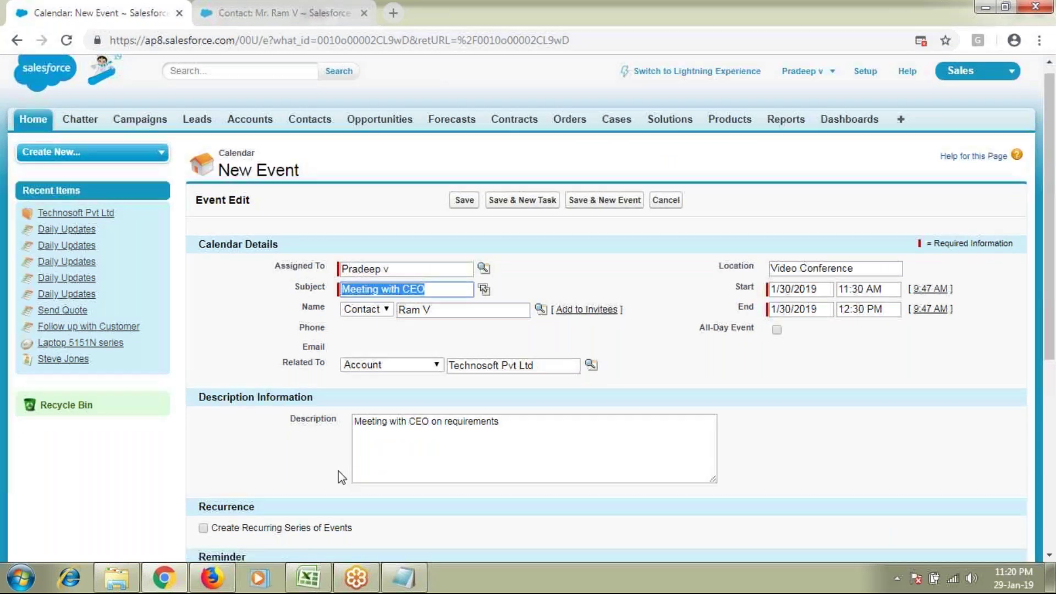
Step: Leave Create Recurring Series of Events unticked and save the Meeting with CEO event
scroll(338, 471, "down", 3)
left_click(203, 384)
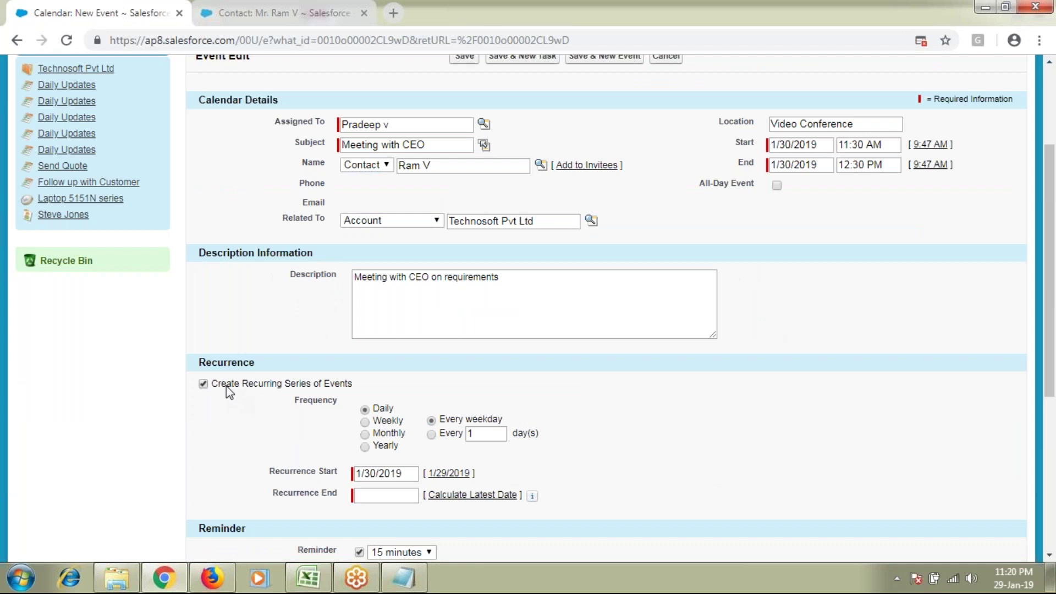
left_click_drag(226, 385, 371, 397)
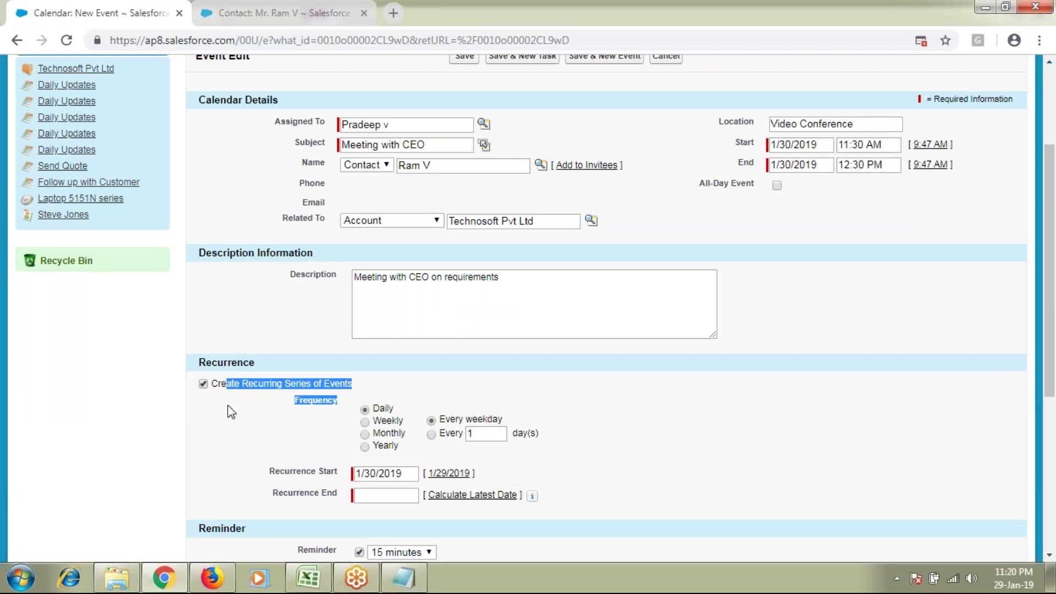
left_click(203, 383)
left_click(576, 392)
scroll(576, 392, "up", 1)
scroll(576, 392, "up", 3)
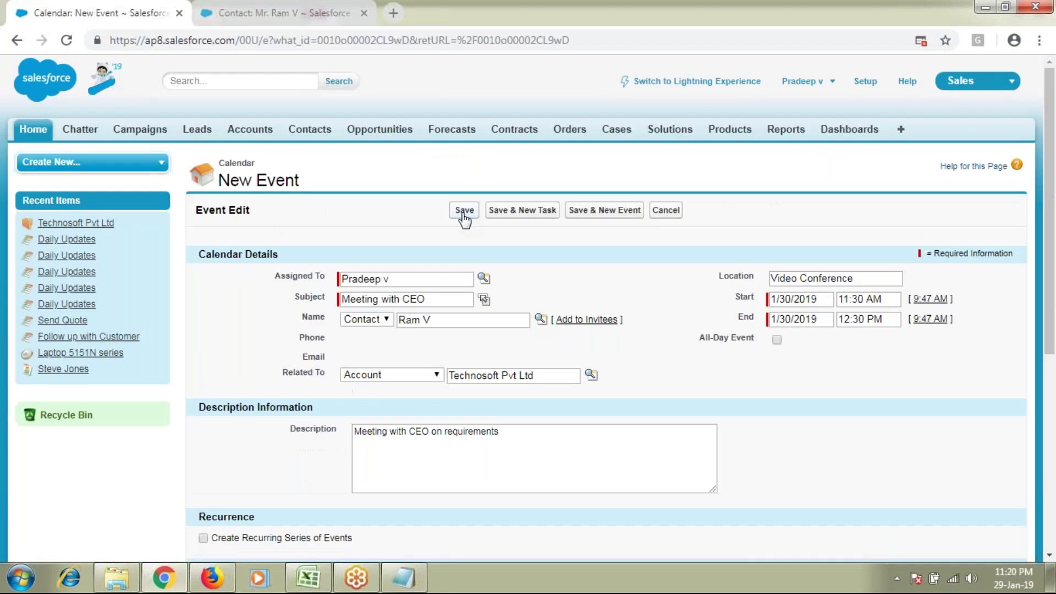
left_click(465, 207)
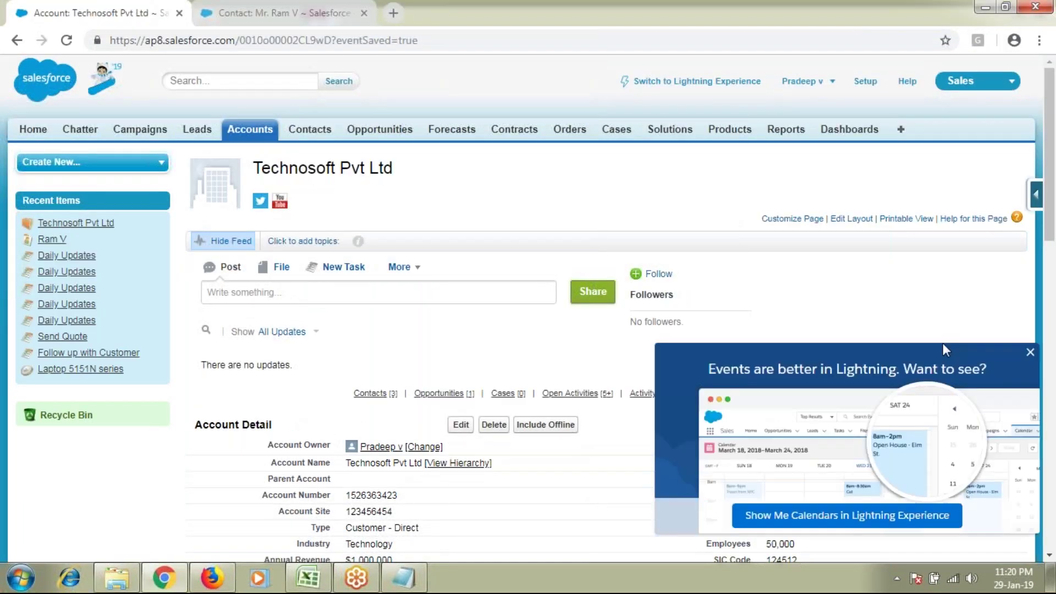
Step: Expand the account's Open Activities list to show more rows and review them
scroll(903, 198, "down", 8)
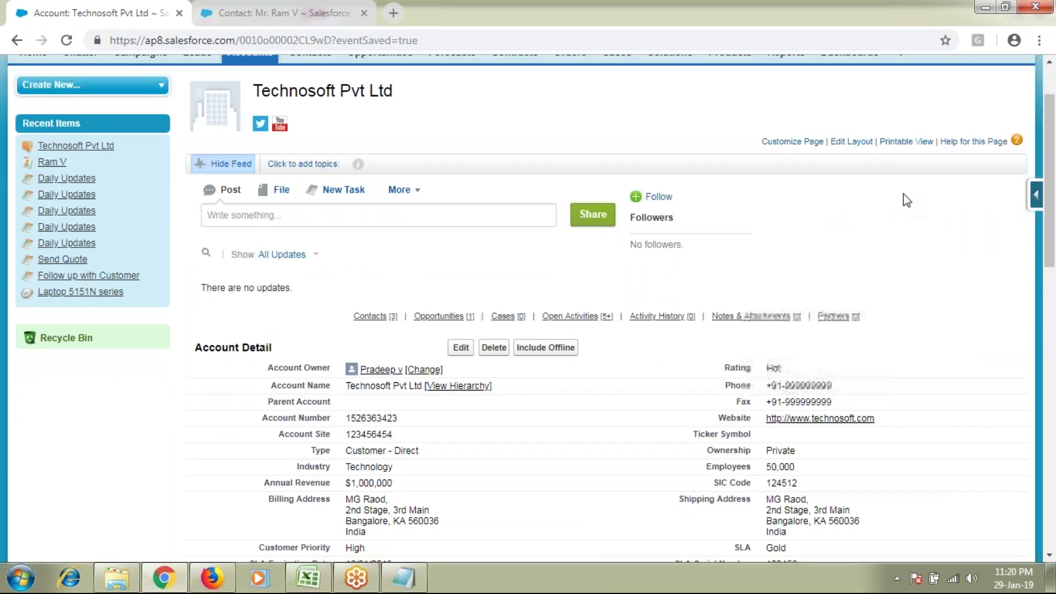
scroll(906, 200, "down", 6)
double_click(245, 264)
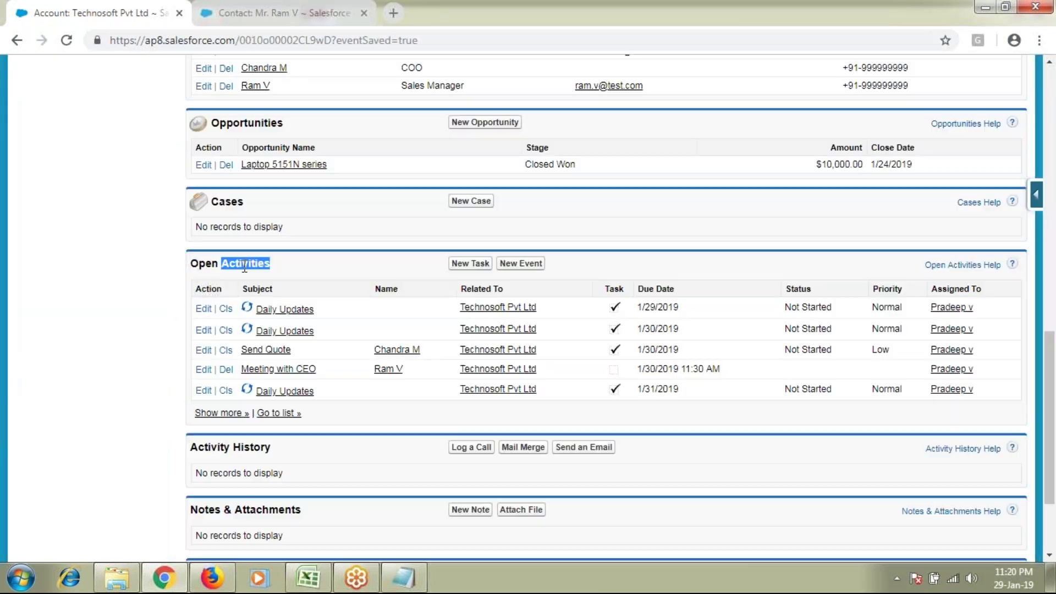
left_click(222, 414)
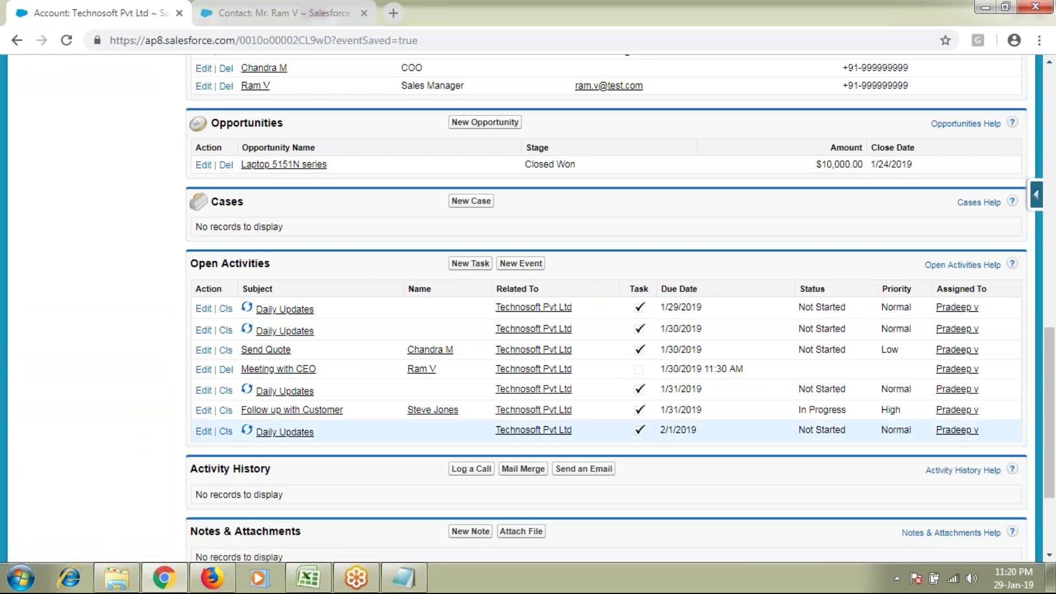
left_click_drag(243, 290, 682, 430)
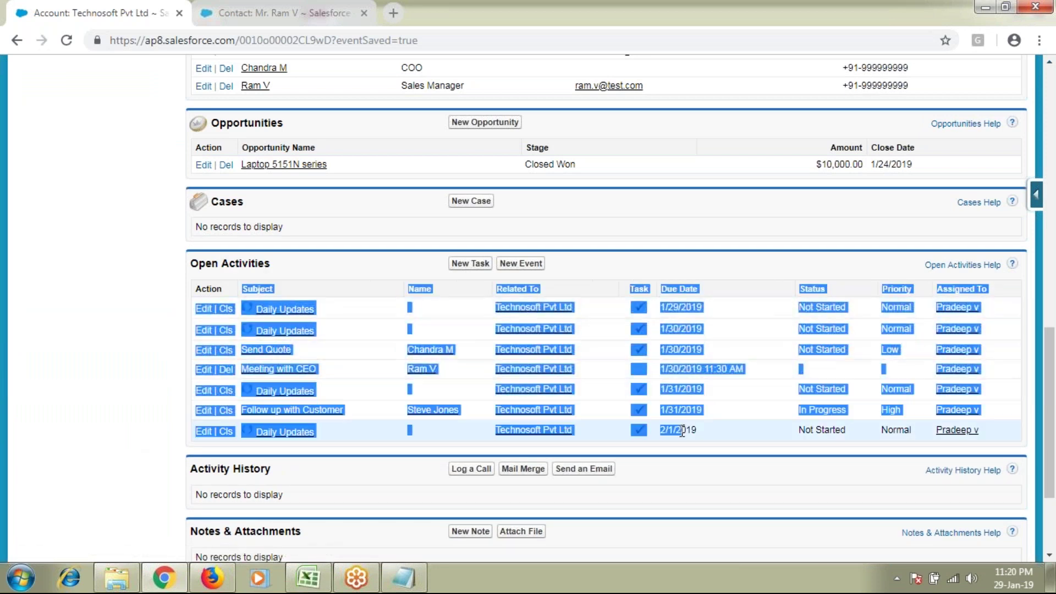
left_click(44, 442)
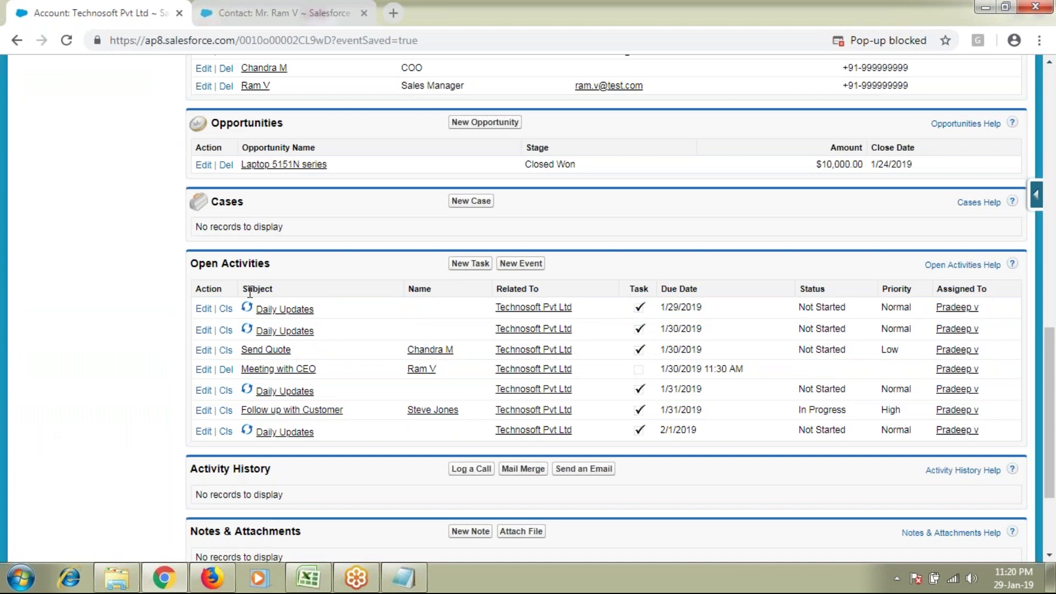
left_click_drag(194, 286, 732, 432)
left_click(761, 303)
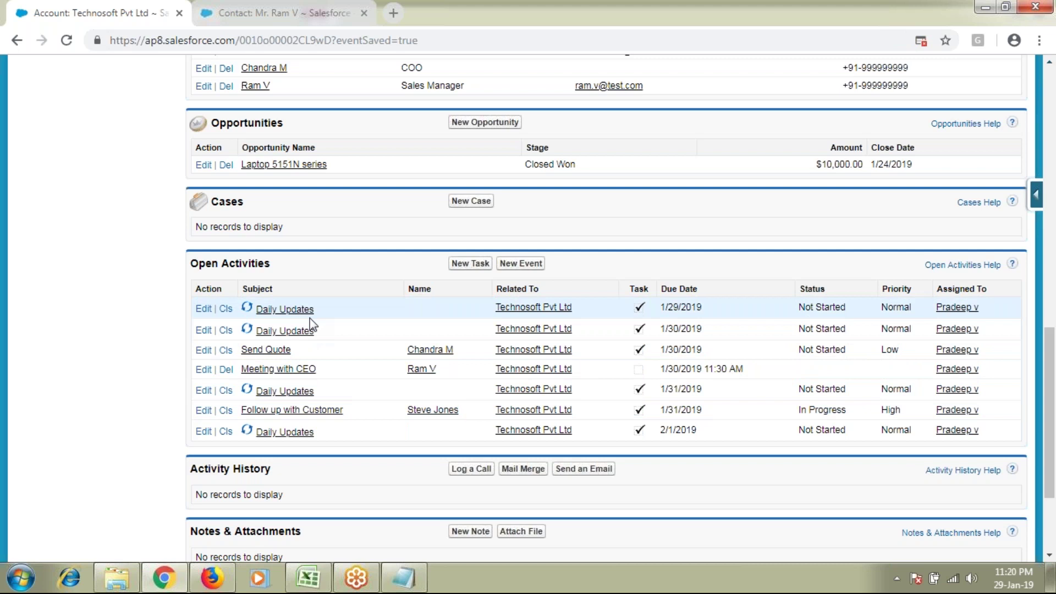
Step: Check the Subject, Task and Status columns, then start a New Task for Technosoft Pvt Ltd
left_click_drag(243, 288, 275, 289)
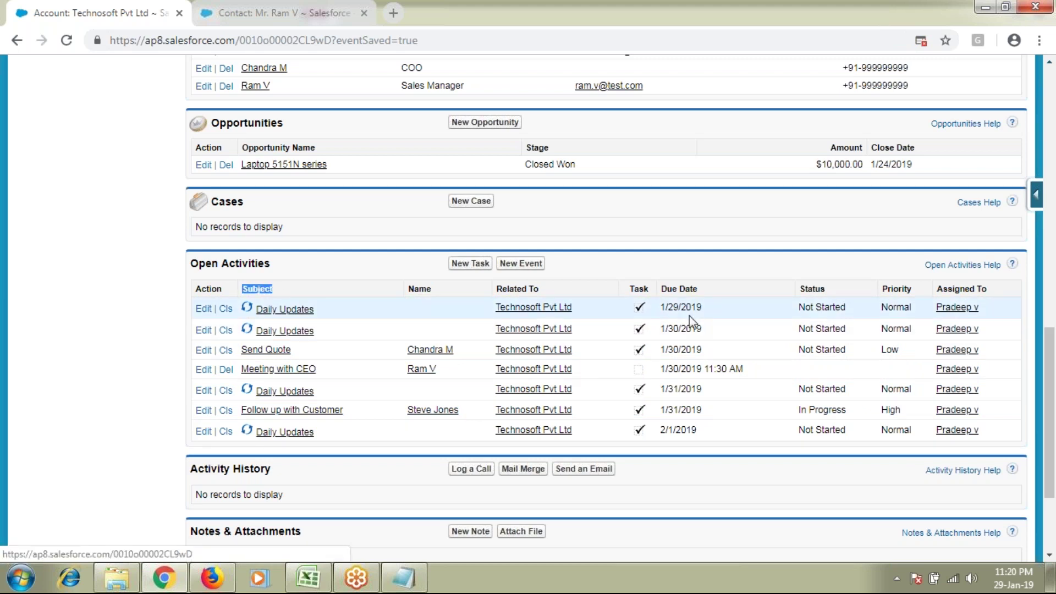
left_click(599, 323)
left_click_drag(653, 297, 632, 289)
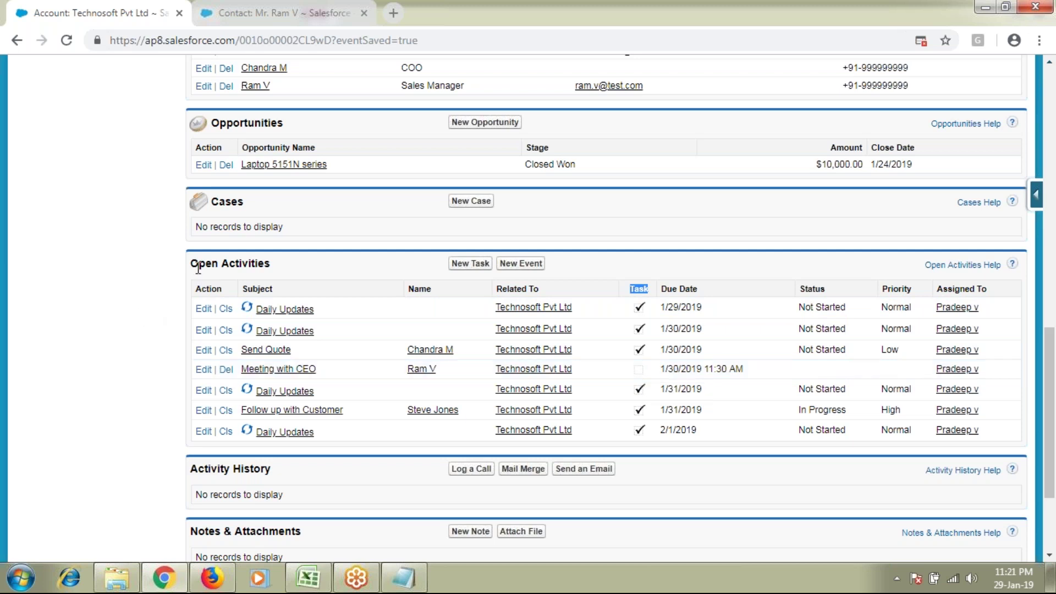
left_click_drag(195, 265, 718, 427)
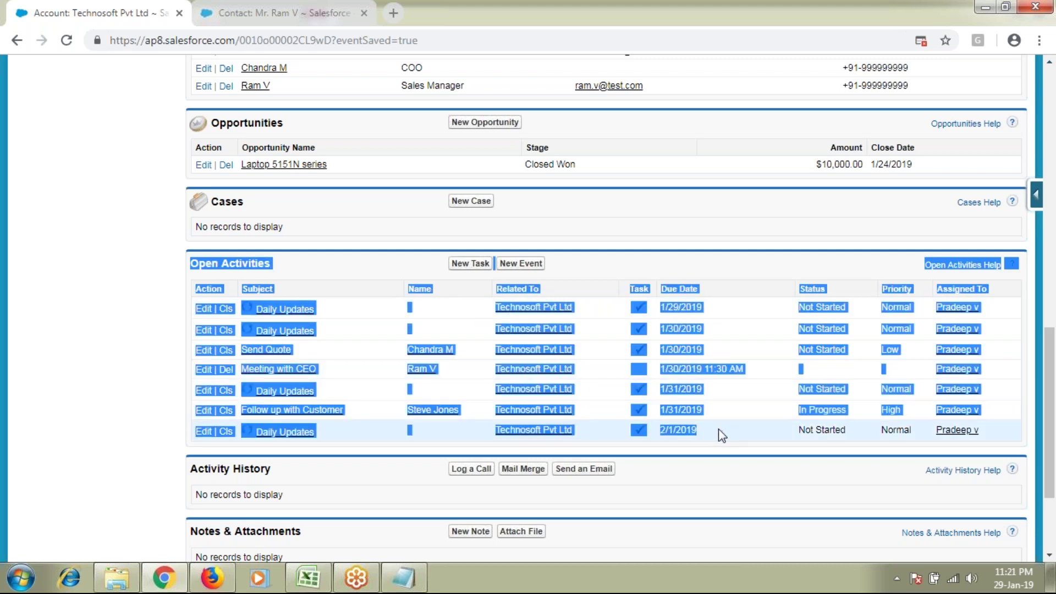
left_click(264, 264)
triple_click(203, 263)
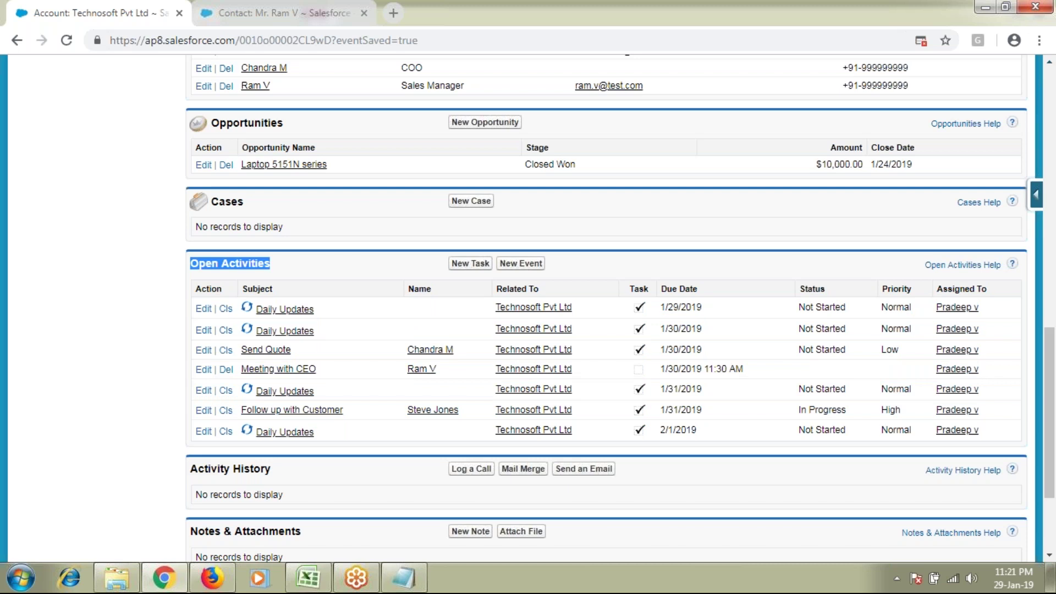
left_click(837, 290)
left_click_drag(833, 292, 801, 292)
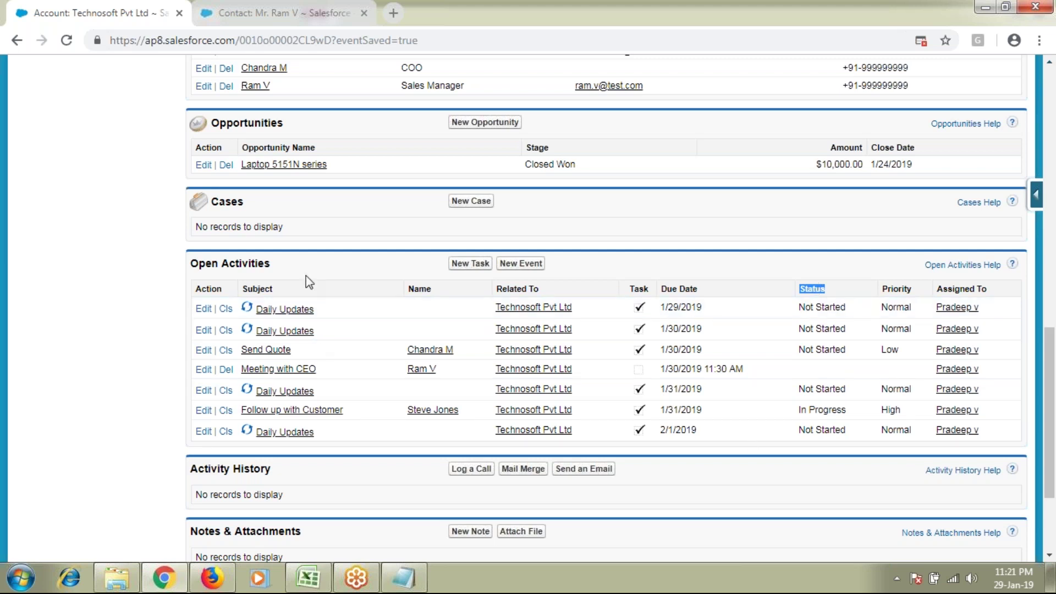
left_click_drag(276, 270, 192, 269)
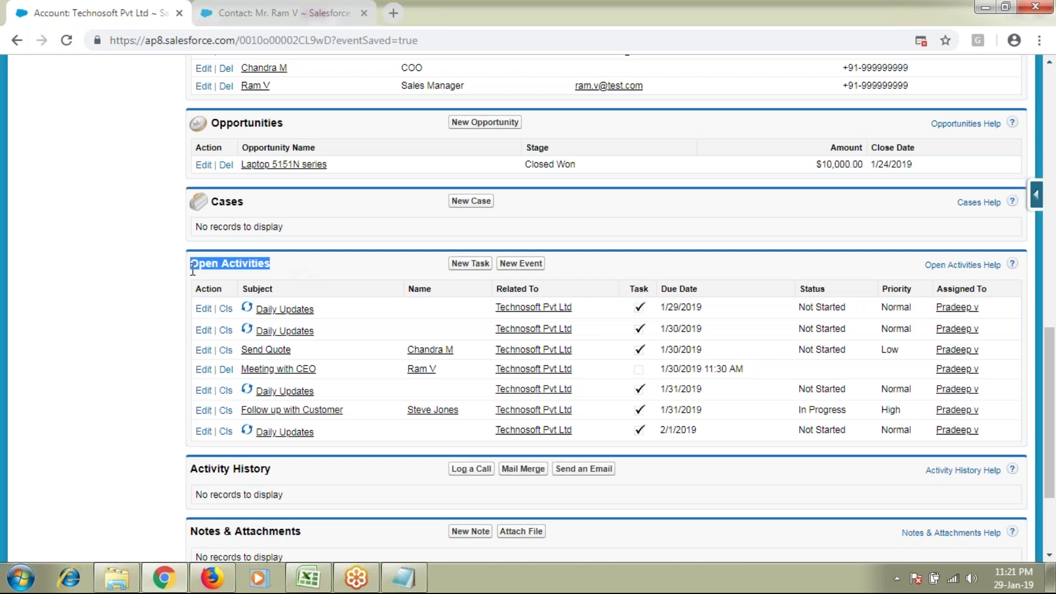
left_click(469, 264)
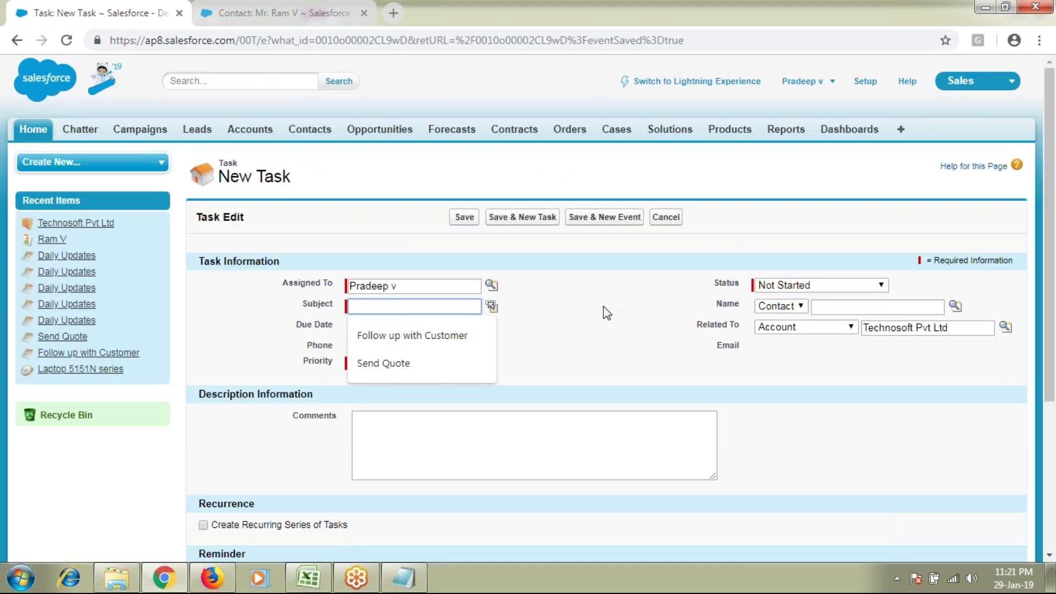
Step: Set the task subject to Call with a due date of 1/23/2019
left_click(607, 314)
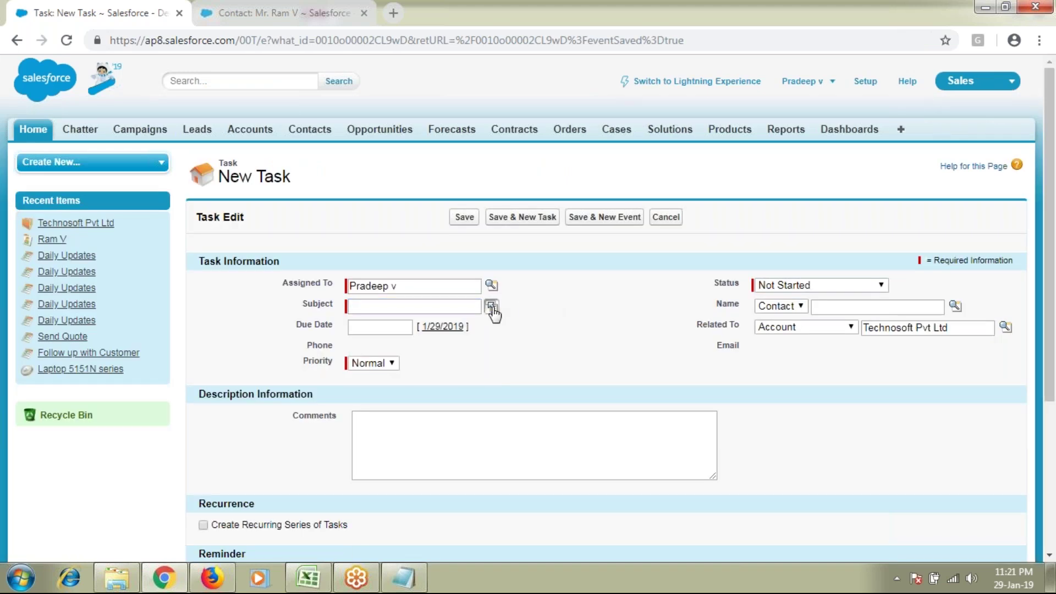
left_click(491, 308)
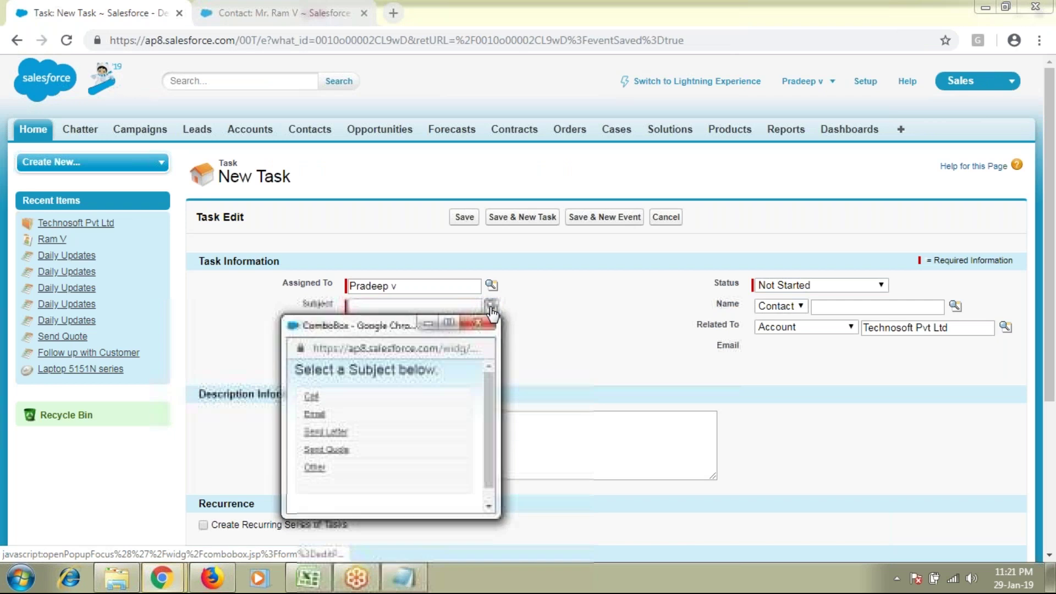
left_click(311, 397)
left_click(379, 328)
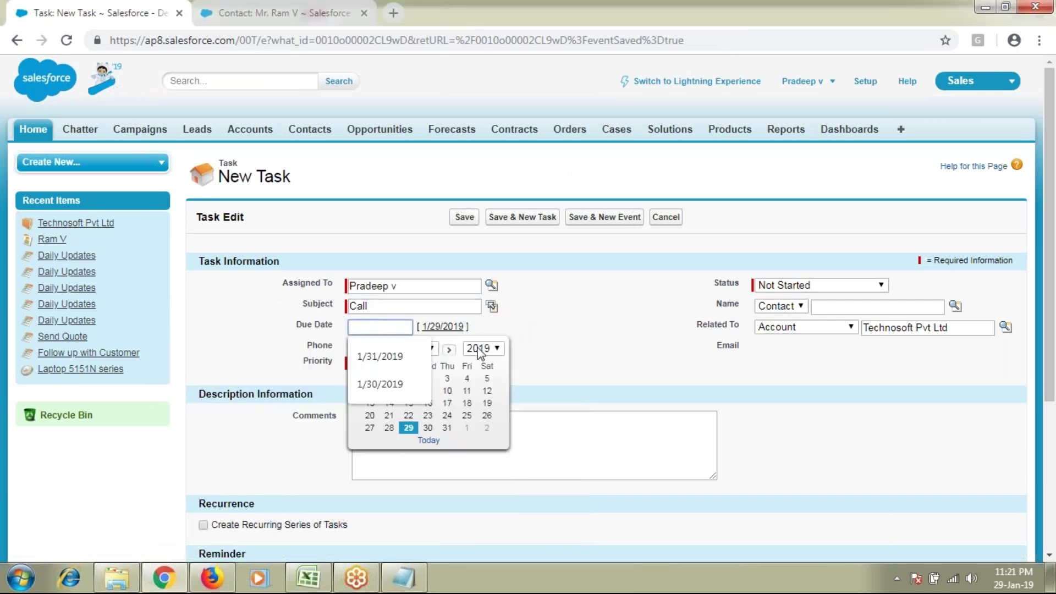
left_click(613, 388)
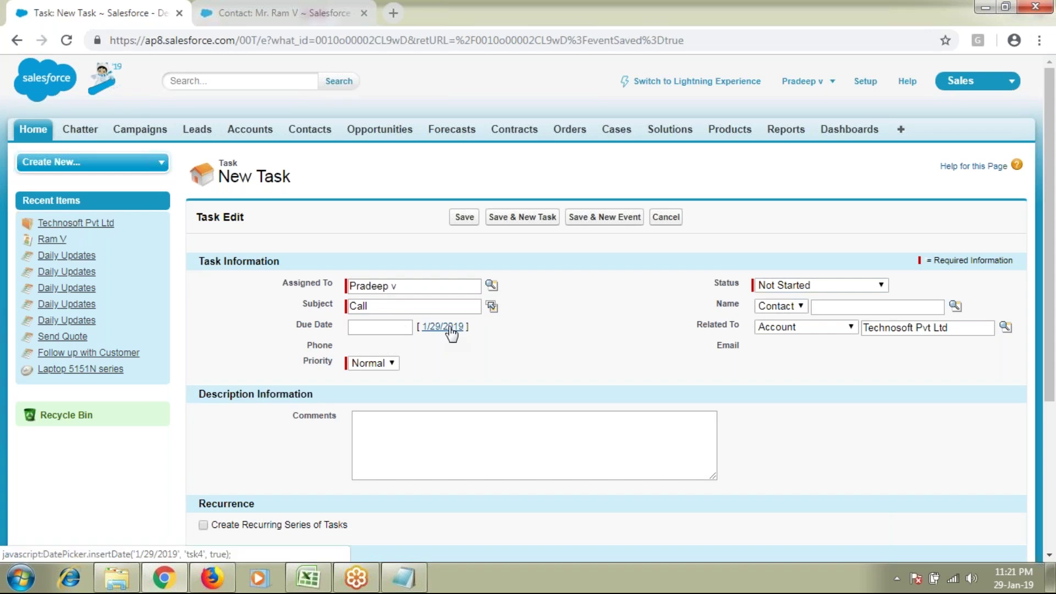
left_click(396, 329)
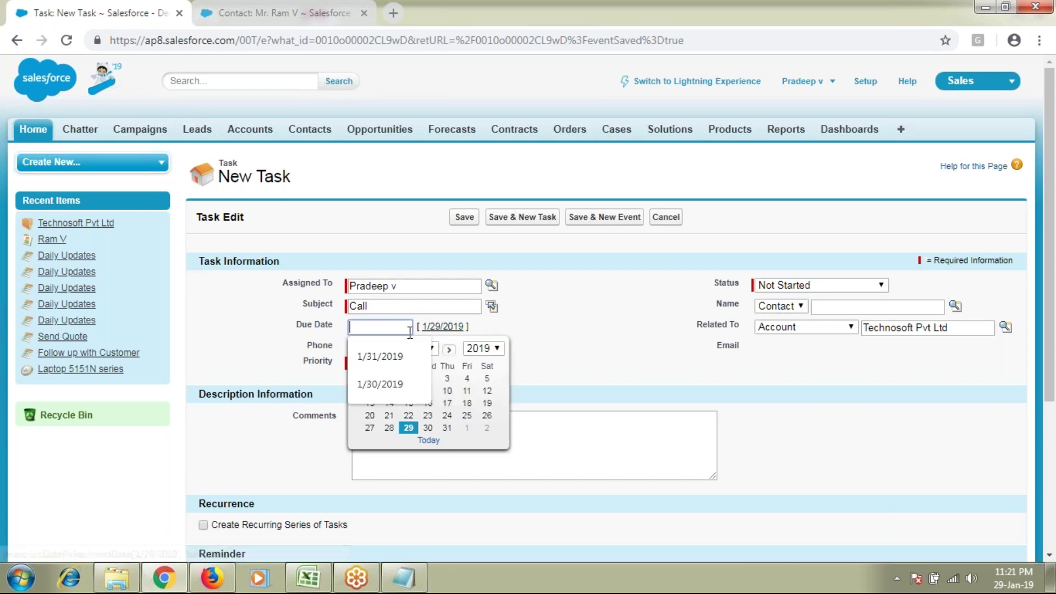
left_click(428, 416)
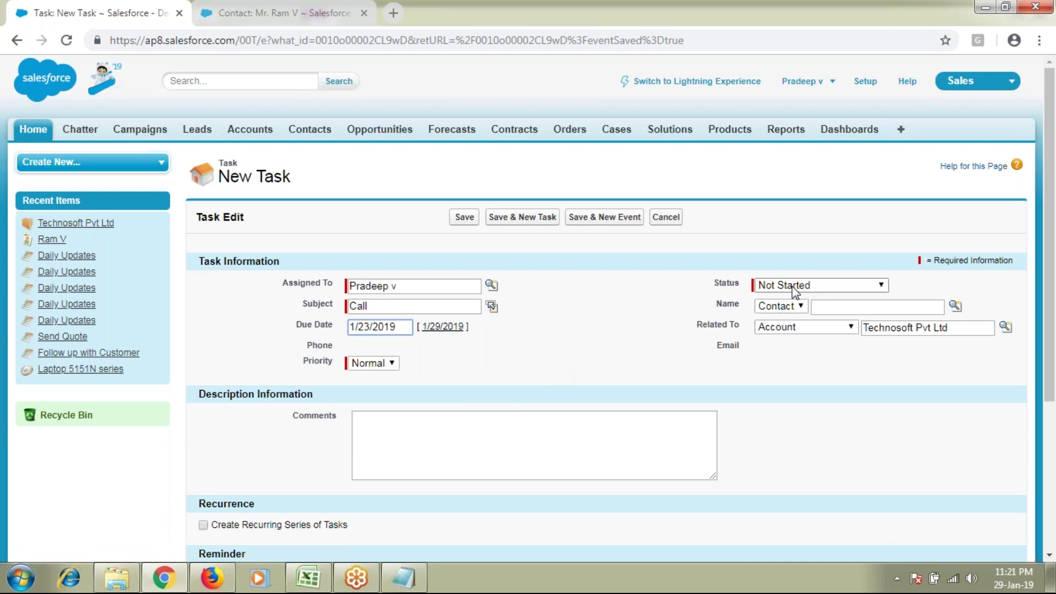
Step: Mark the task Completed and link it to the COO contact
left_click(775, 287)
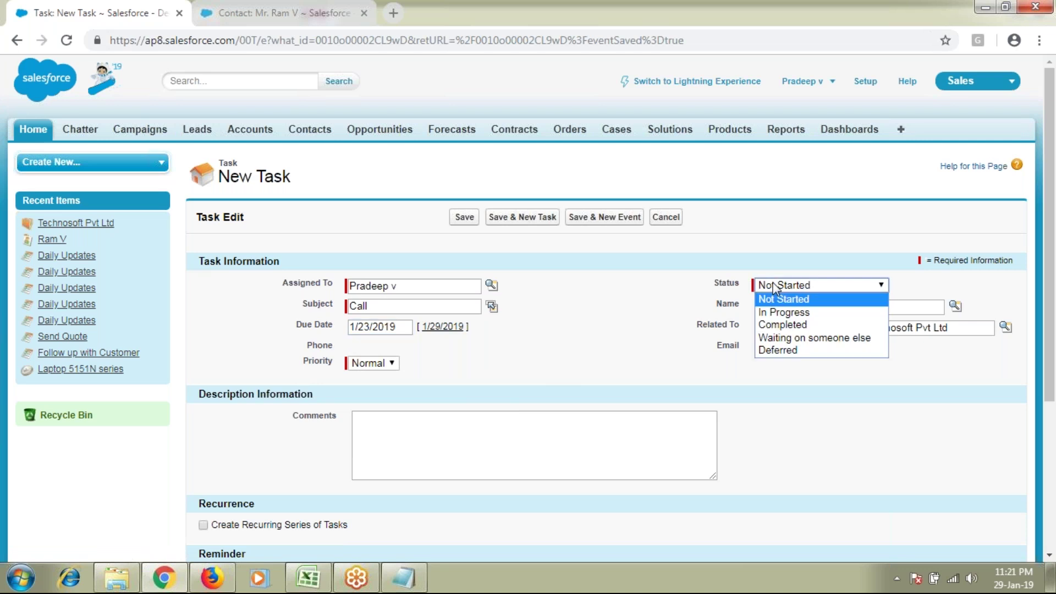
left_click(778, 325)
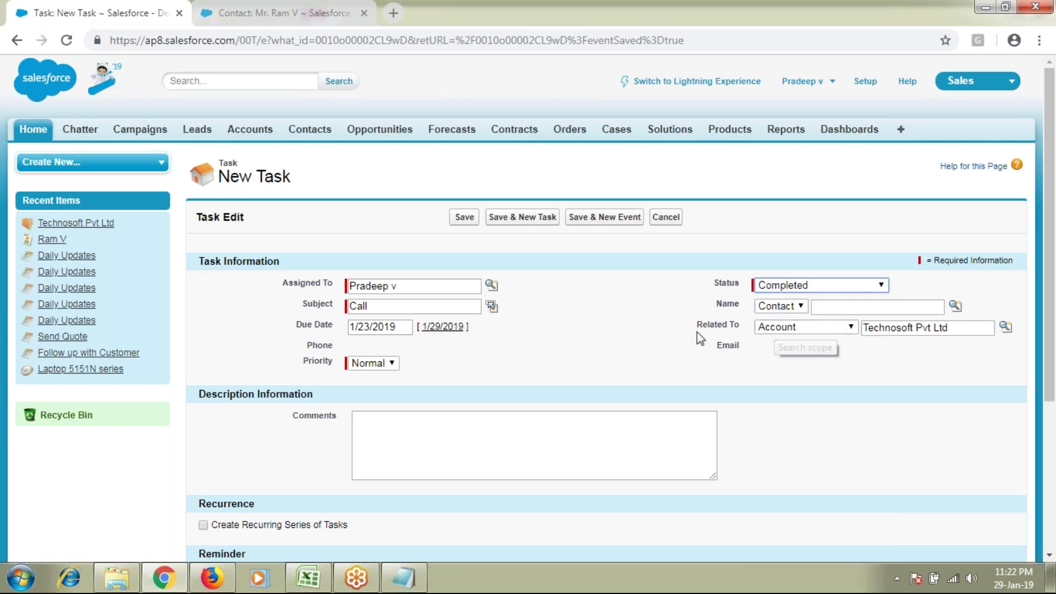
left_click(887, 307)
left_click(956, 306)
left_click(579, 387)
Step: Add the comment 'Completed Task -- CALL' and save the task
left_click(661, 424)
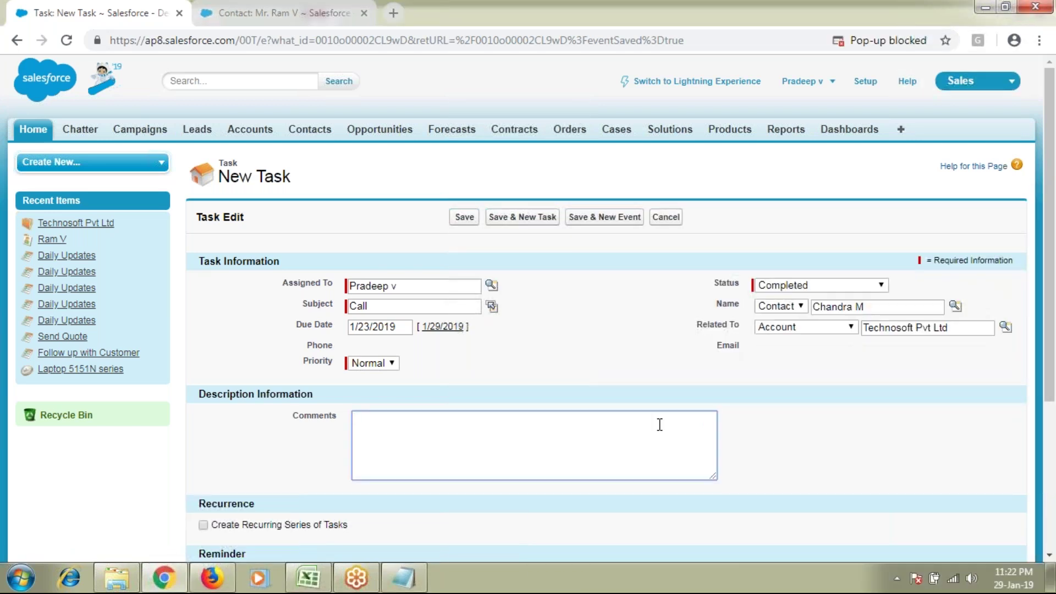
type("Completed Taks")
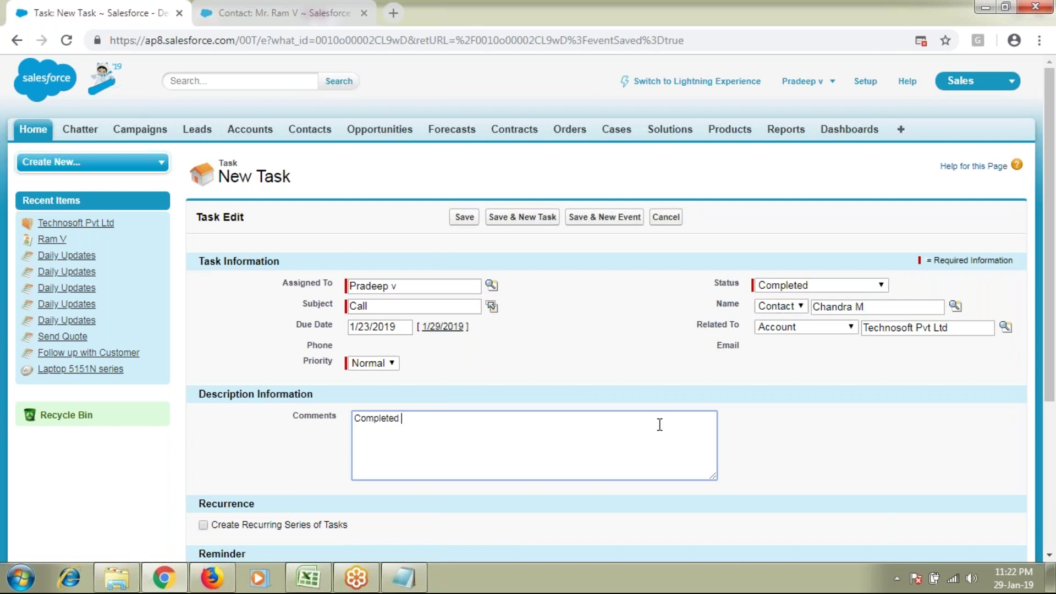
key("BackSpace")
key("BackSpace")
key("BackSpace")
type("sk -- CALL")
left_click_drag(288, 327, 310, 327)
left_click_drag(733, 282, 714, 283)
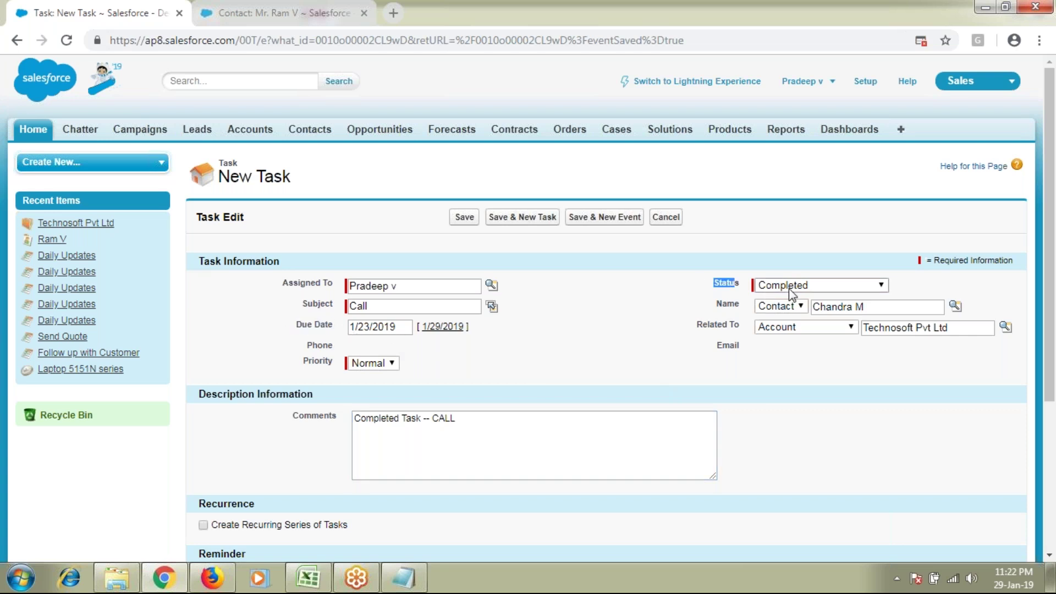
left_click(462, 219)
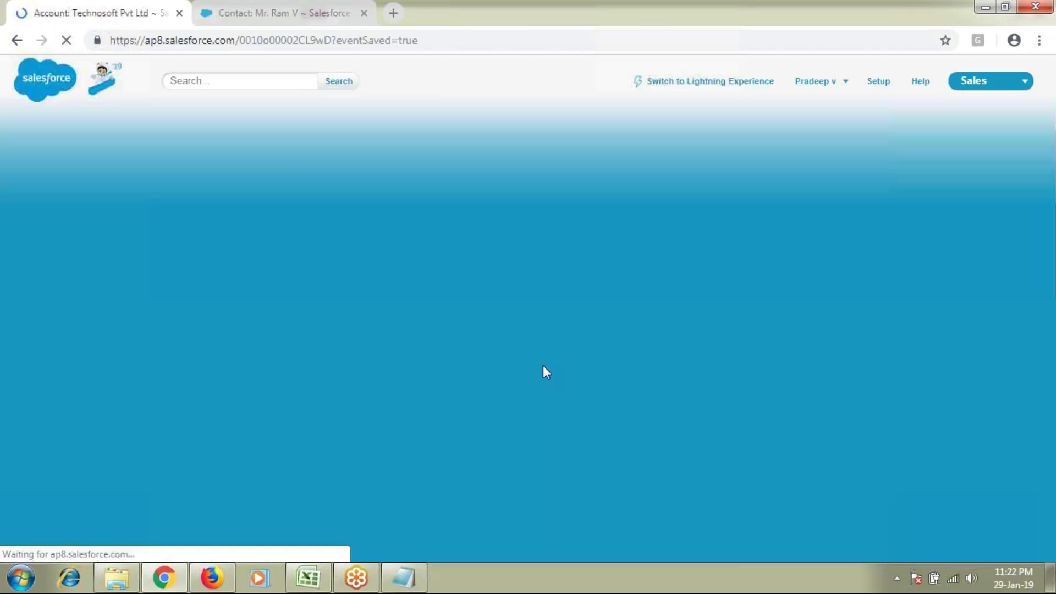
Step: Expand Open Activities to list all seven open activities for Technosoft Pvt Ltd
scroll(491, 376, "down", 10)
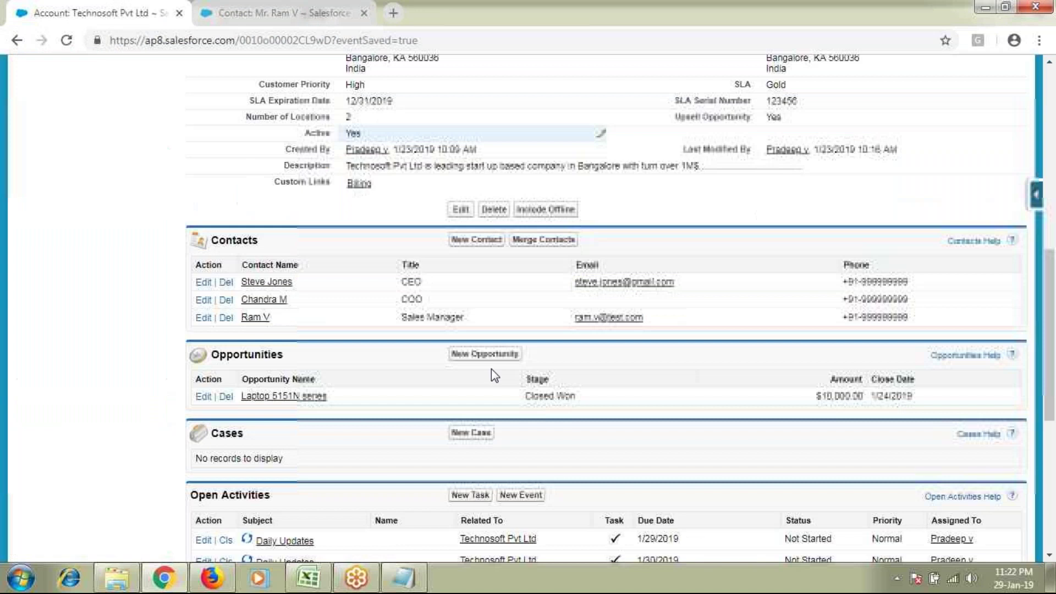
scroll(490, 369, "down", 4)
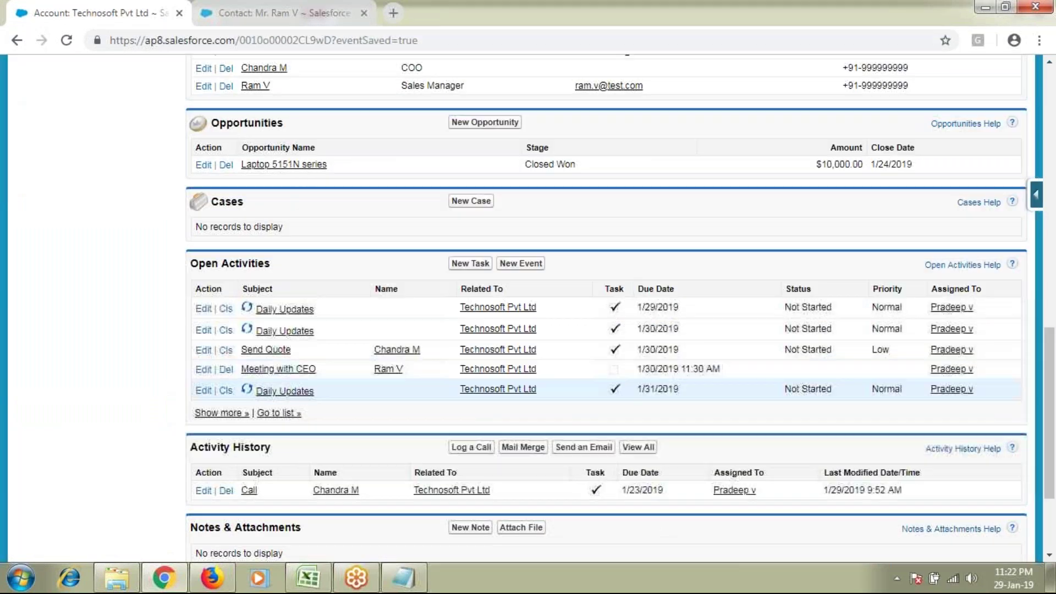
left_click(209, 413)
scroll(173, 418, "down", 1)
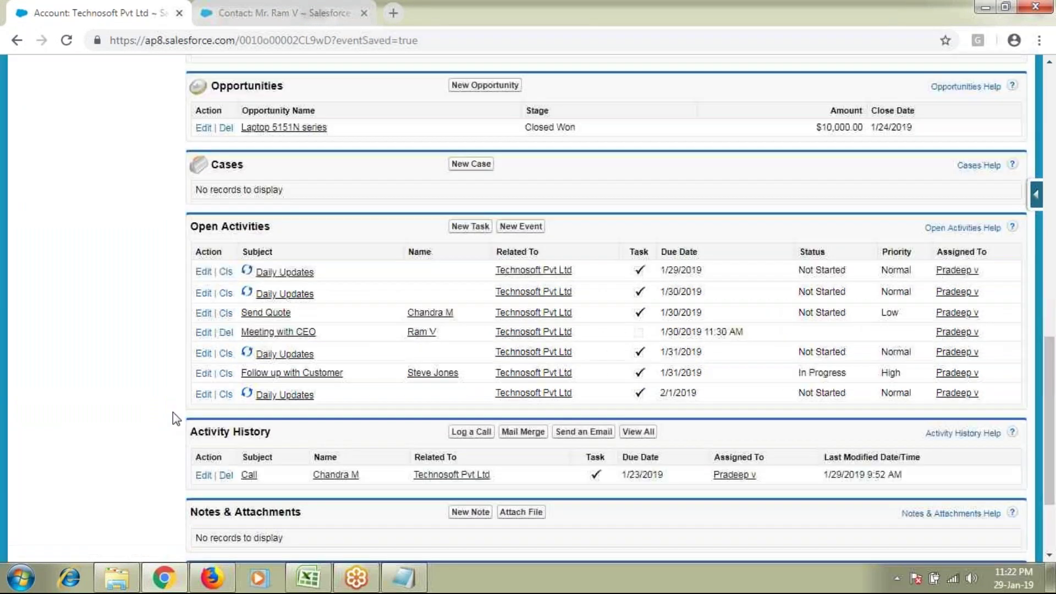
scroll(172, 411, "down", 3)
left_click_drag(190, 315, 337, 325)
left_click(337, 325)
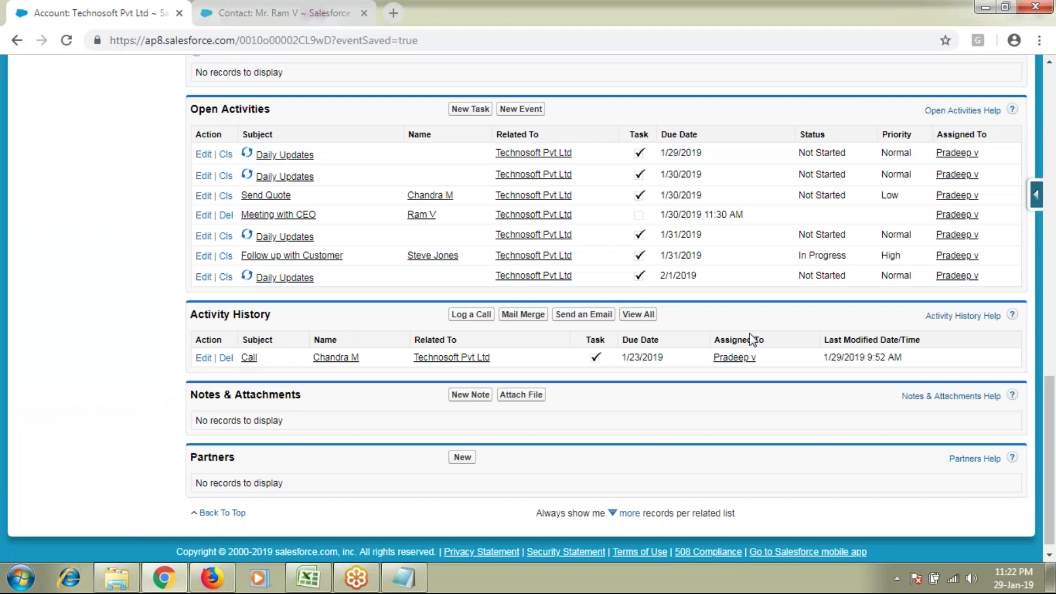
Step: Confirm the completed Call appears under Activity History, then start another new task
left_click_drag(190, 314, 255, 317)
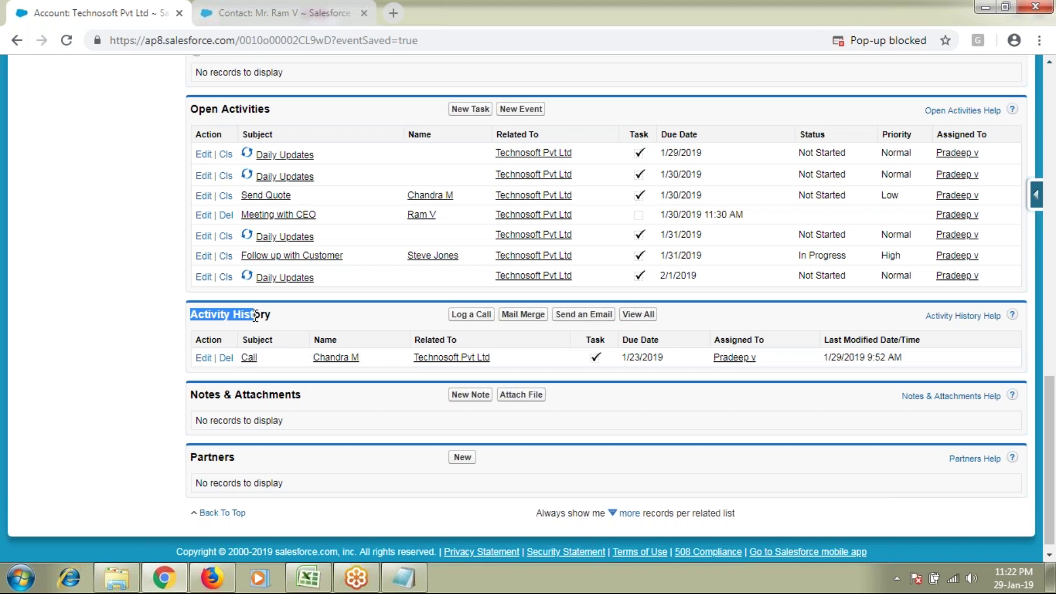
double_click(255, 317)
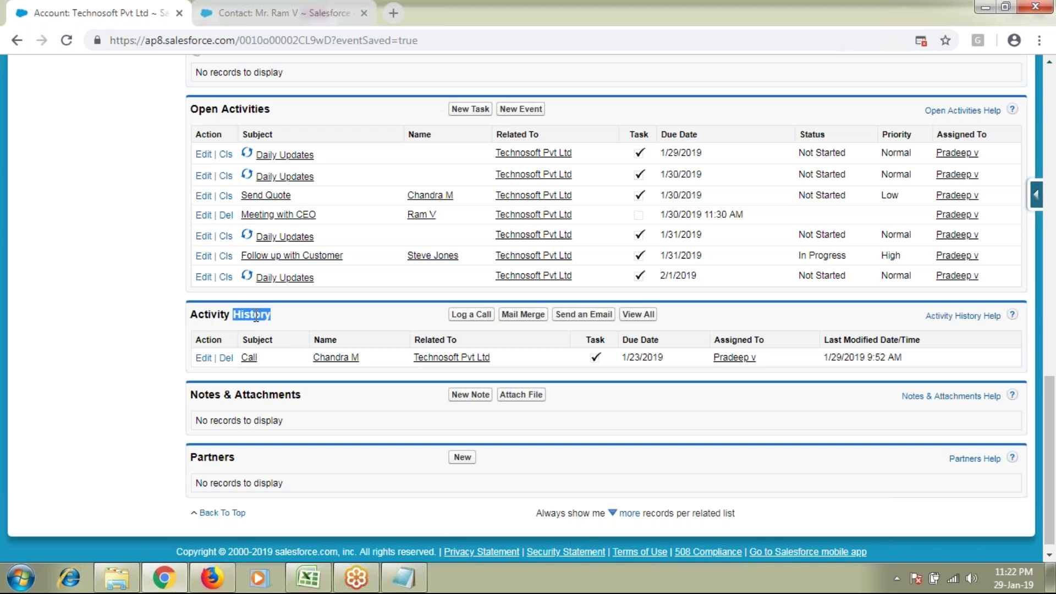
left_click(263, 316)
double_click(267, 316)
left_click_drag(198, 109, 270, 109)
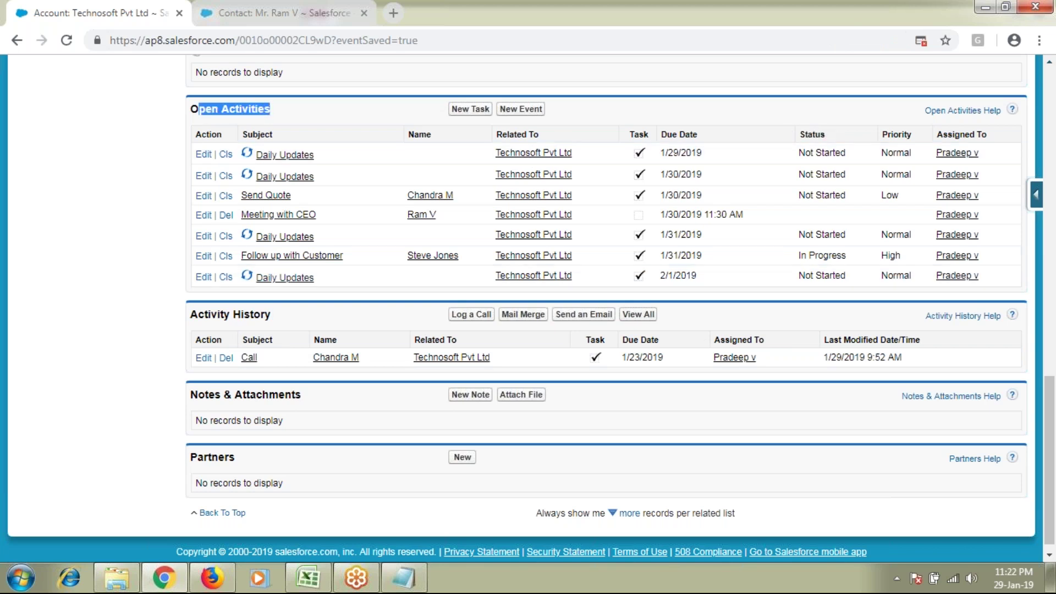
left_click_drag(190, 314, 273, 315)
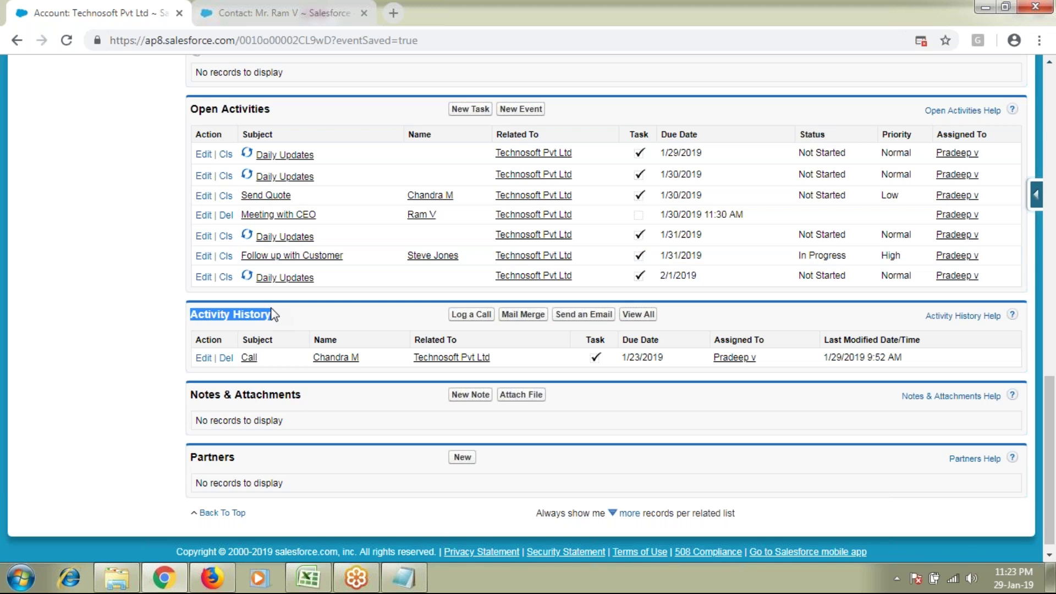
scroll(308, 368, "up", 1)
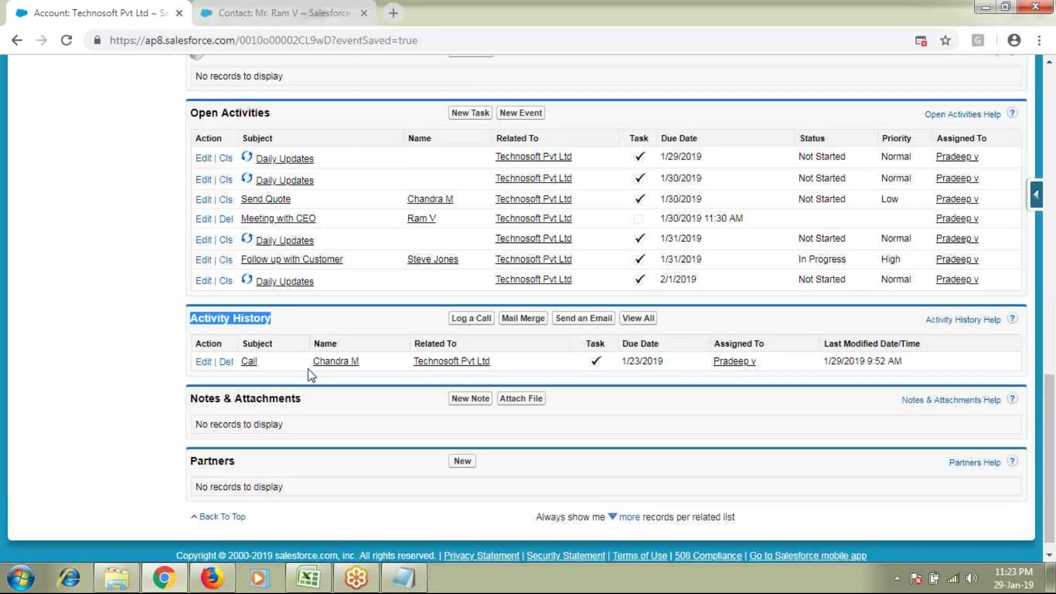
scroll(308, 369, "up", 3)
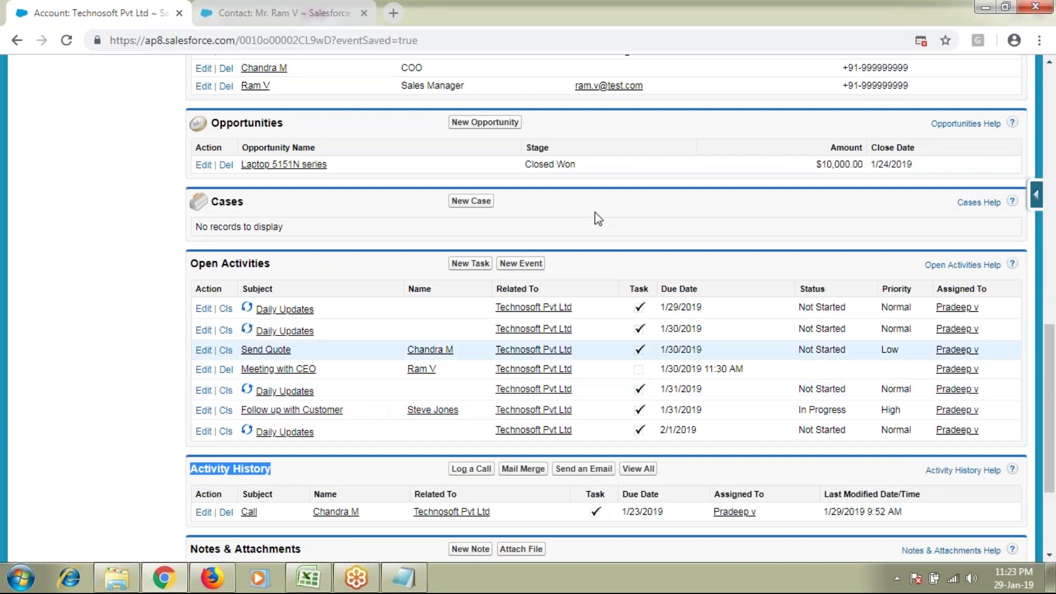
left_click(664, 241)
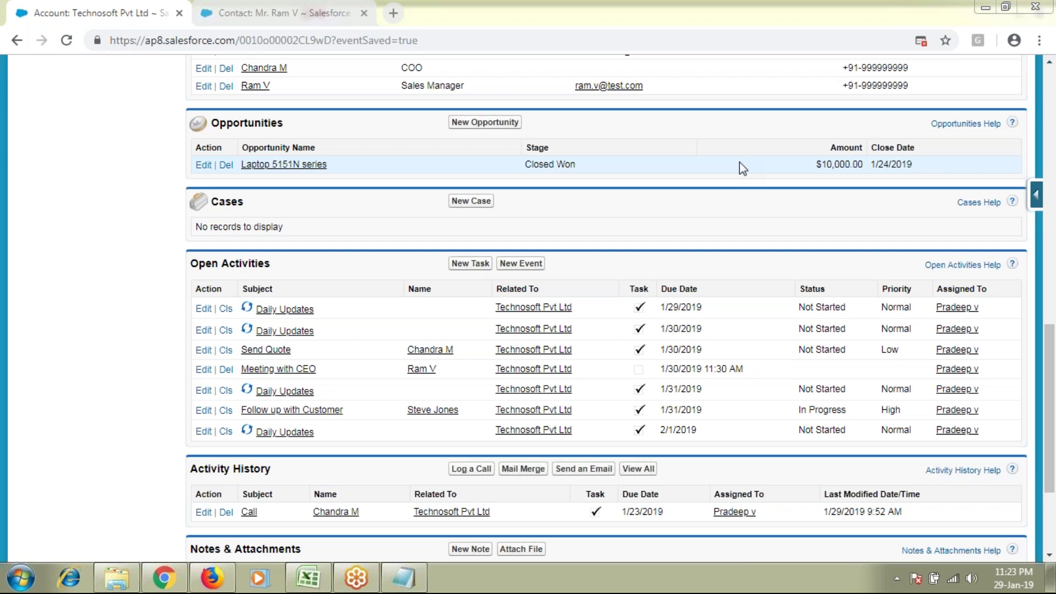
left_click(468, 264)
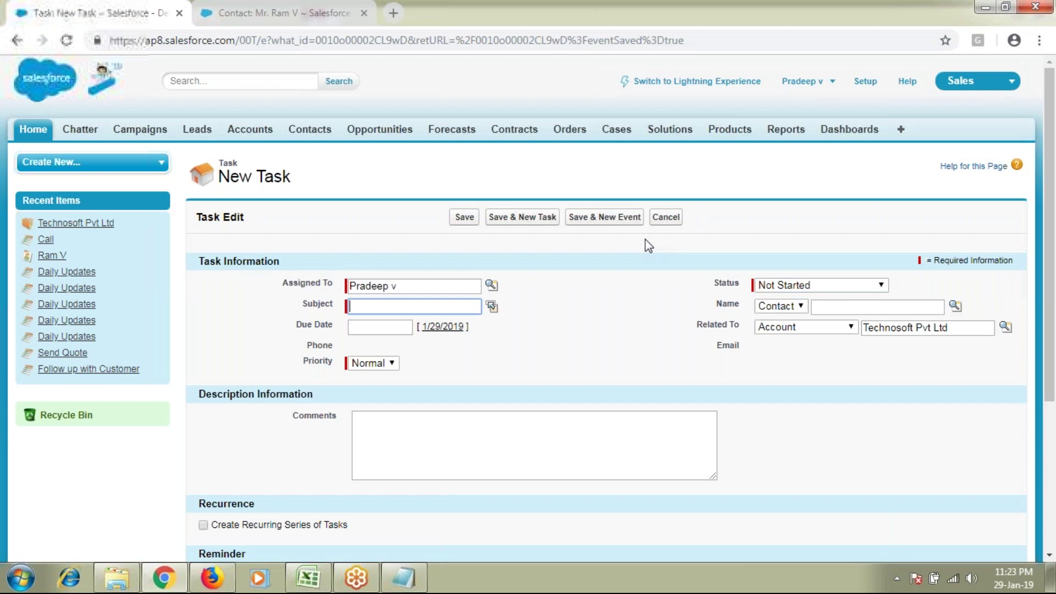
Step: Turn on Create Recurring Series of Tasks, set to daily every weekday from 1/29/2019
scroll(646, 245, "down", 3)
left_click_drag(199, 350, 342, 376)
left_click(205, 373)
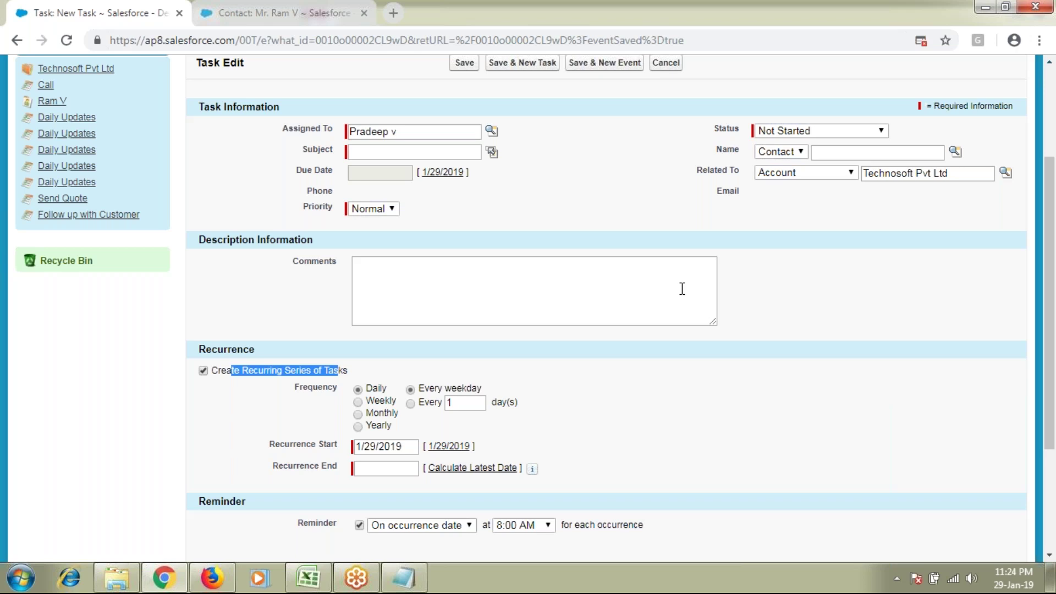
Step: Point out the task's Frequency setting and glance at the Batch 31 notes in Notepad
double_click(315, 389)
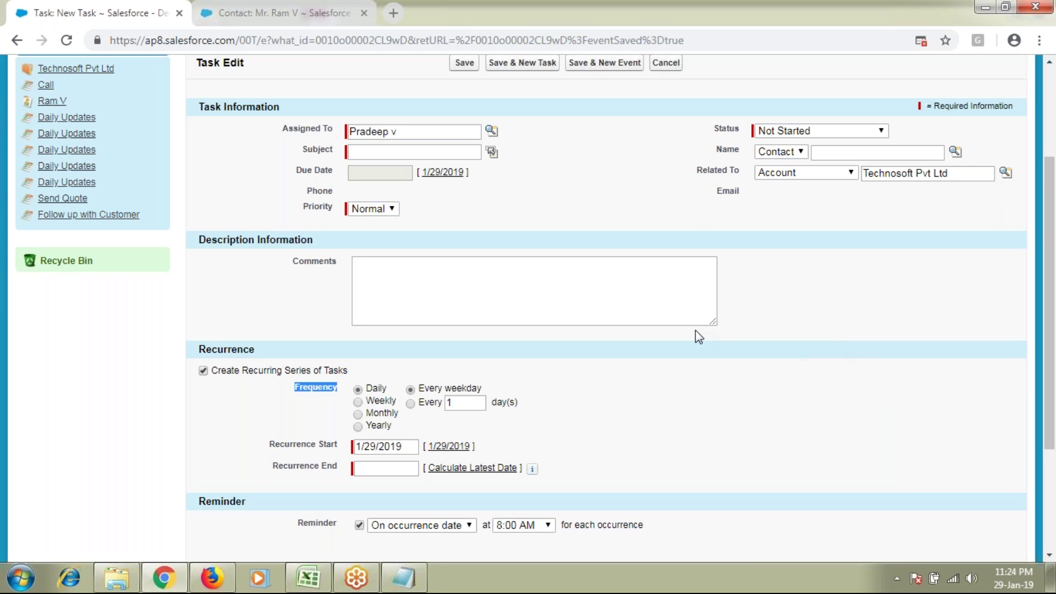
left_click(405, 572)
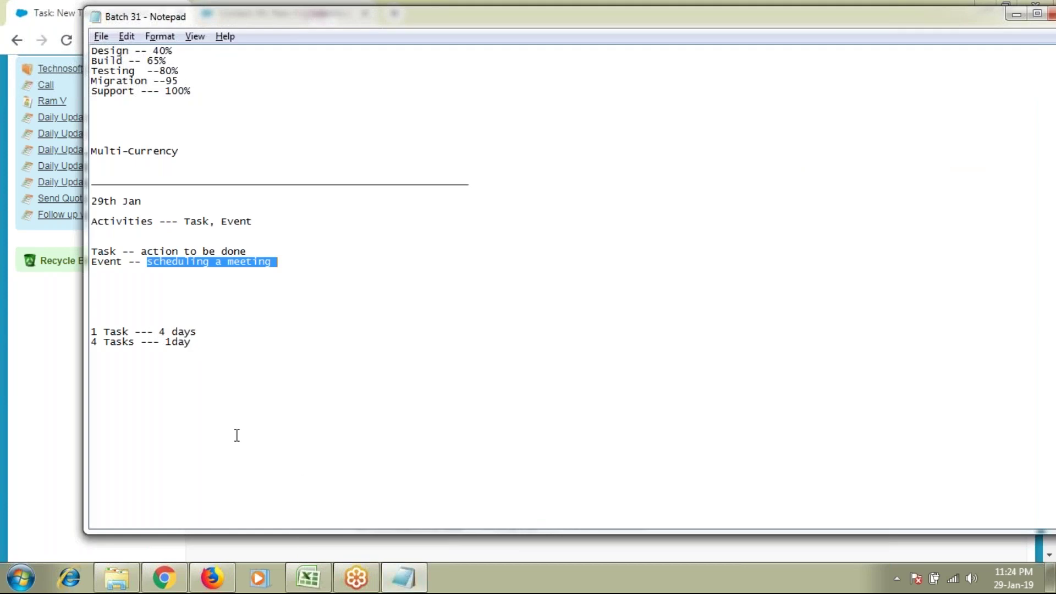
left_click(209, 344)
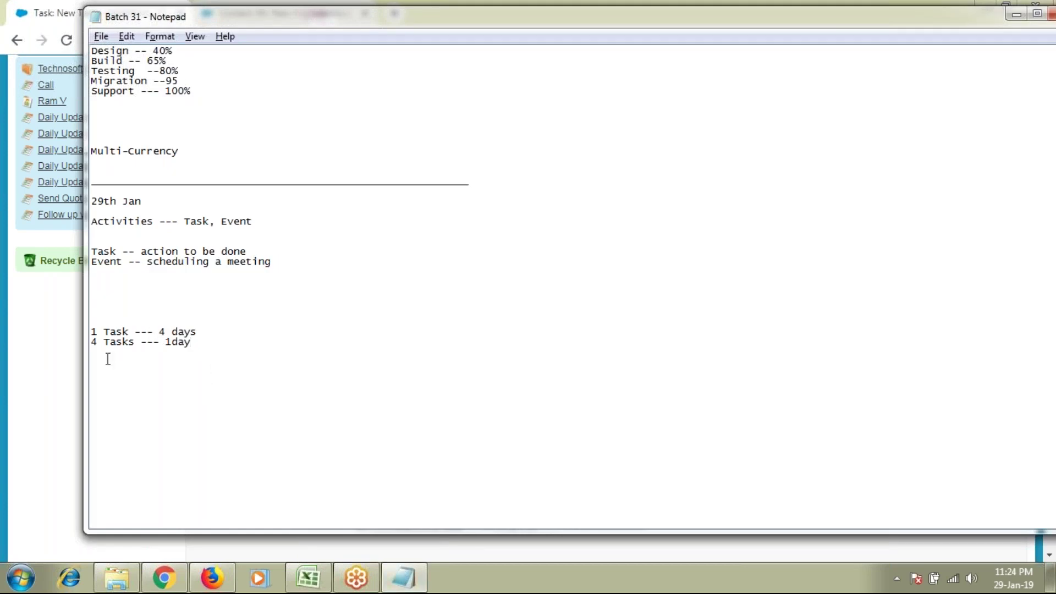
key("alt+Tab")
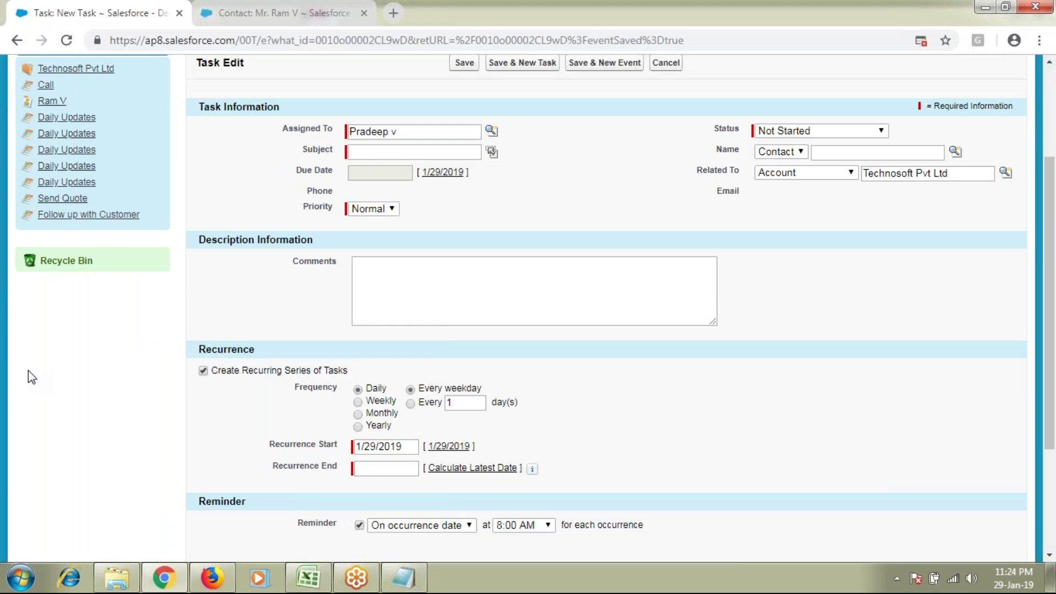
Step: Cancel the recurring task unsaved, returning to the Technosoft Pvt Ltd account page
mouse_move(399, 576)
scroll(558, 243, "up", 3)
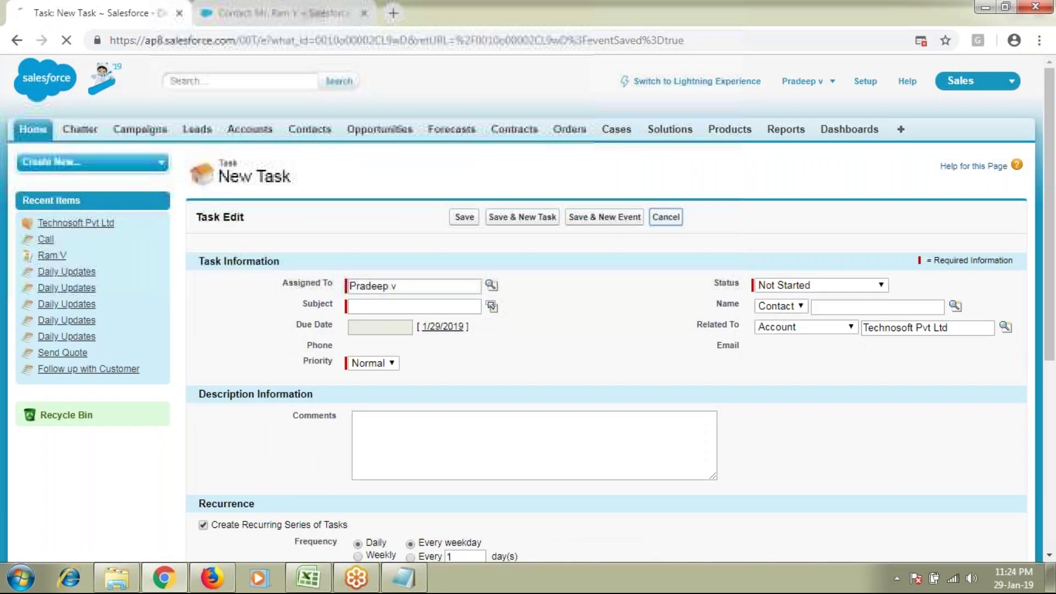
left_click(666, 215)
scroll(383, 385, "down", 10)
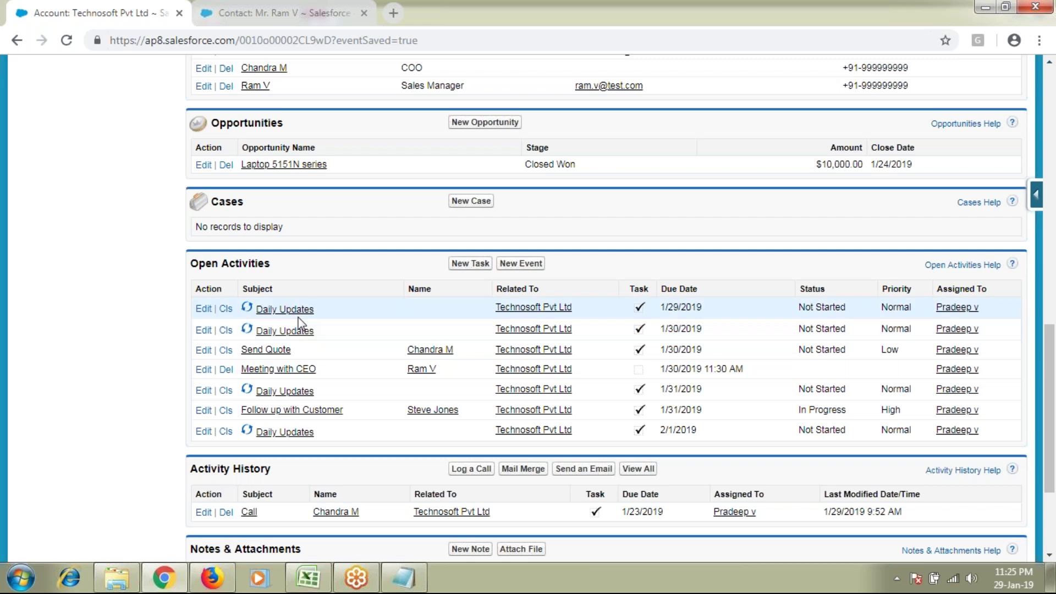
left_click_drag(316, 309, 254, 309)
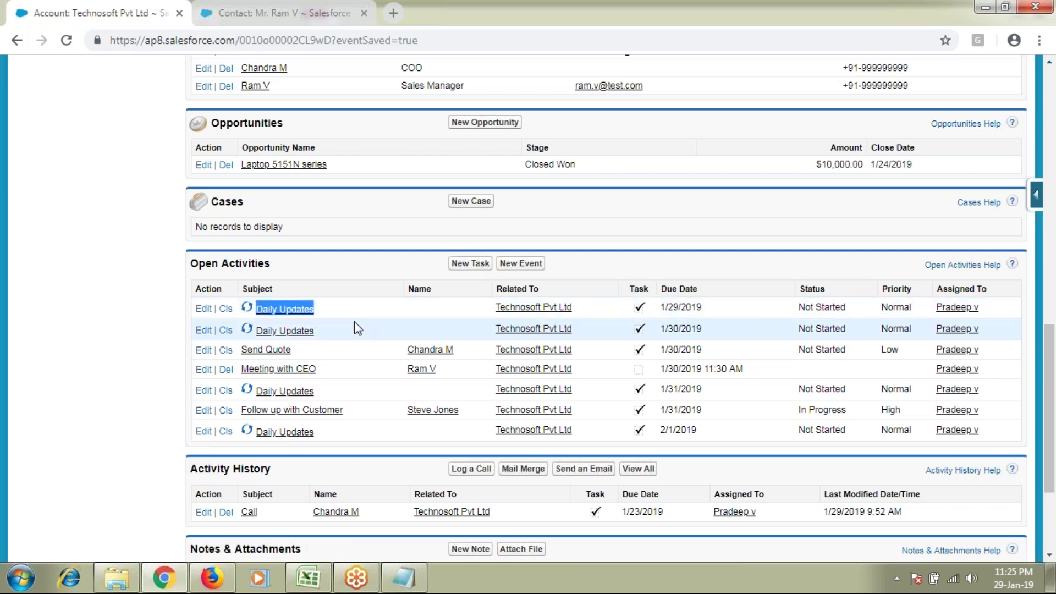
left_click_drag(664, 307, 701, 329)
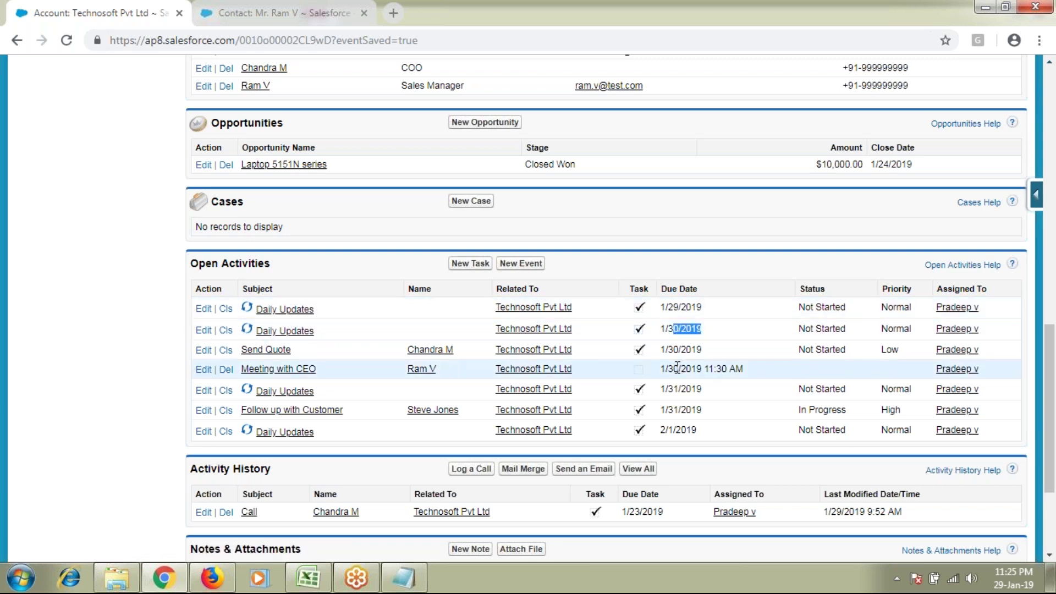
left_click_drag(671, 389, 682, 389)
left_click_drag(673, 430, 715, 438)
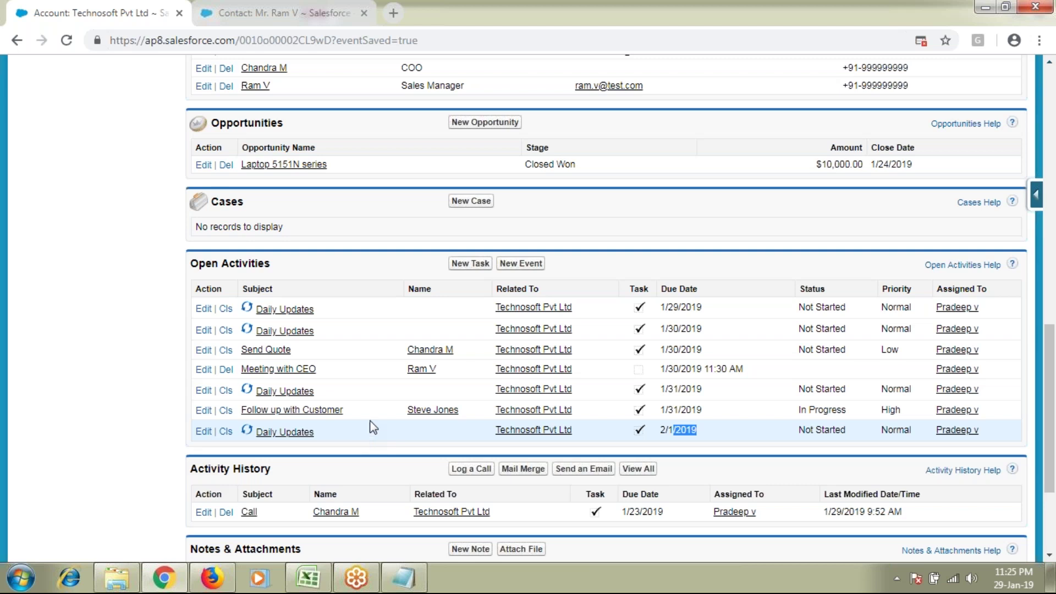
Step: Start a new task with due date 1/10/2019, then cancel it unsaved
left_click(470, 263)
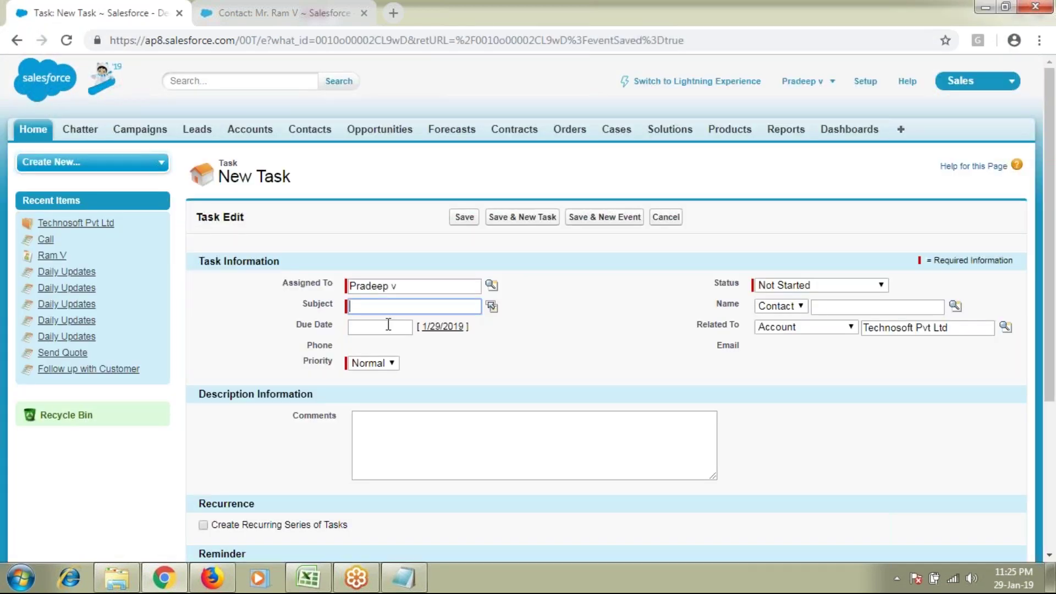
left_click(388, 325)
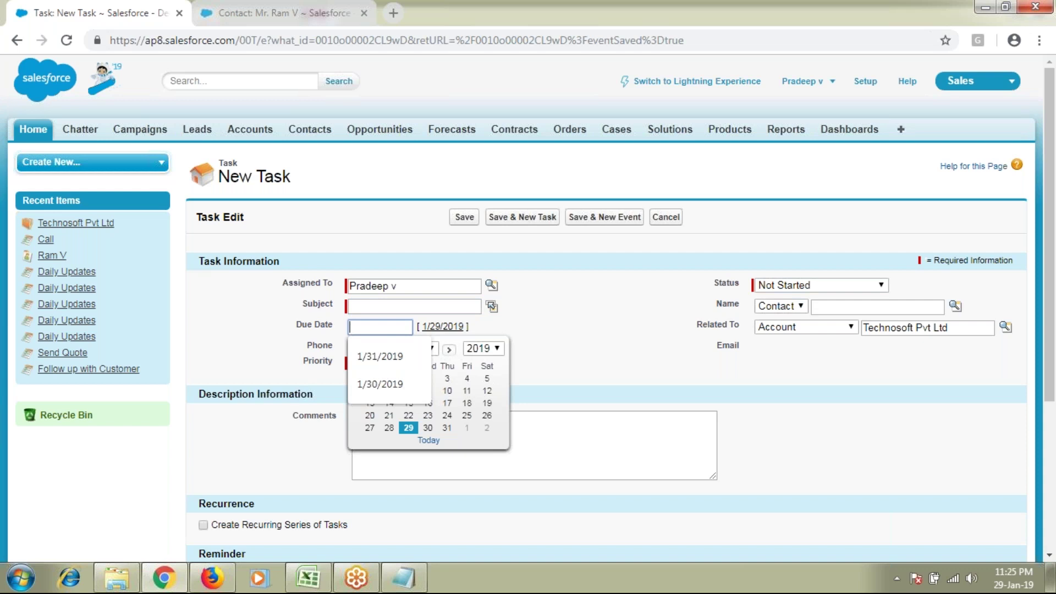
left_click(448, 390)
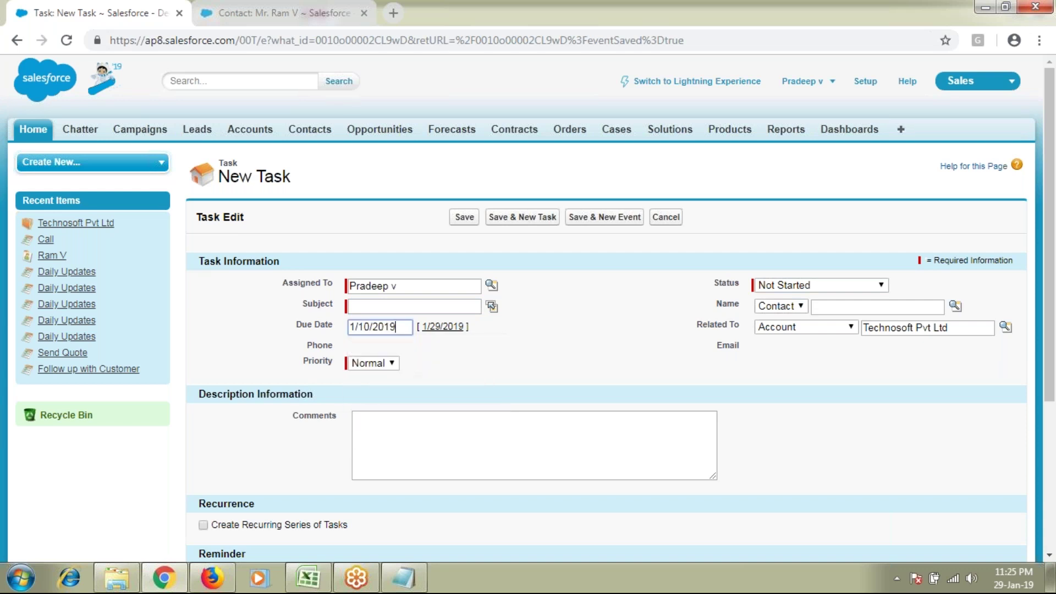
left_click(667, 218)
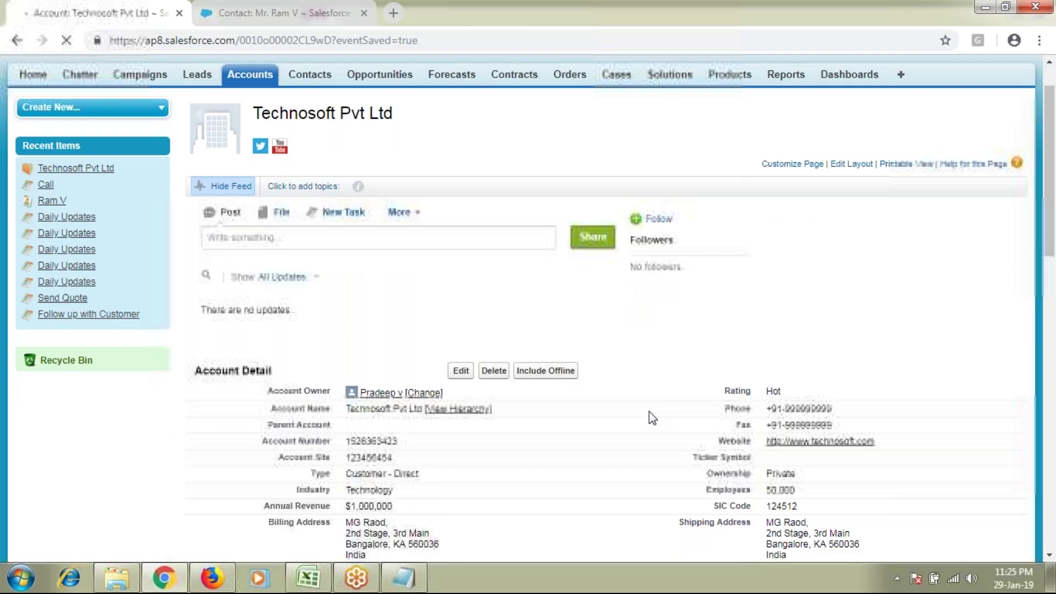
Step: Expand Open Activities to show all of the Technosoft account's open activities
scroll(649, 411, "down", 10)
scroll(649, 412, "down", 5)
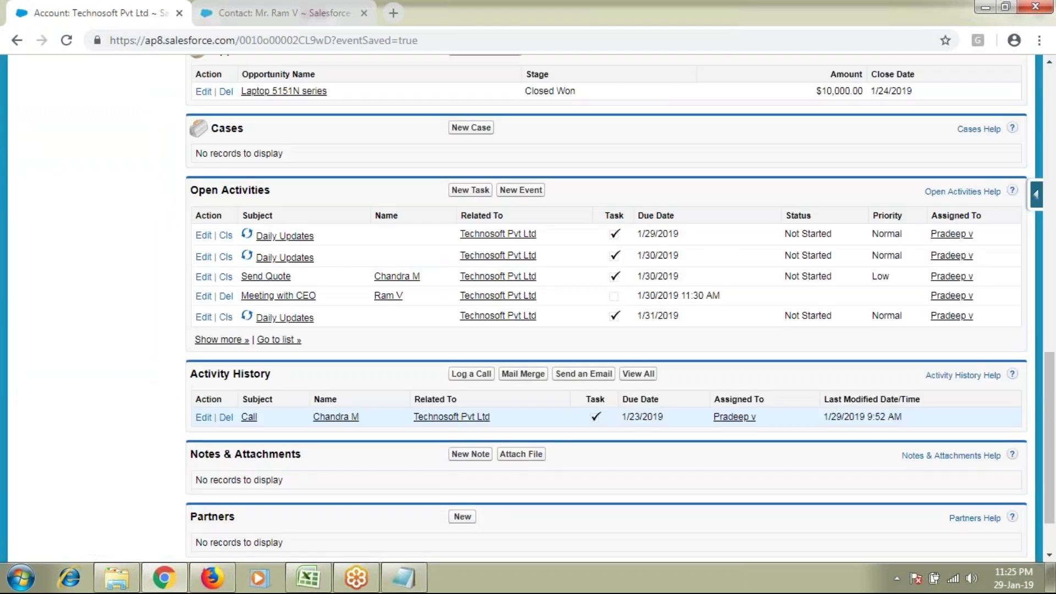
scroll(648, 412, "up", 4)
scroll(648, 412, "down", 3)
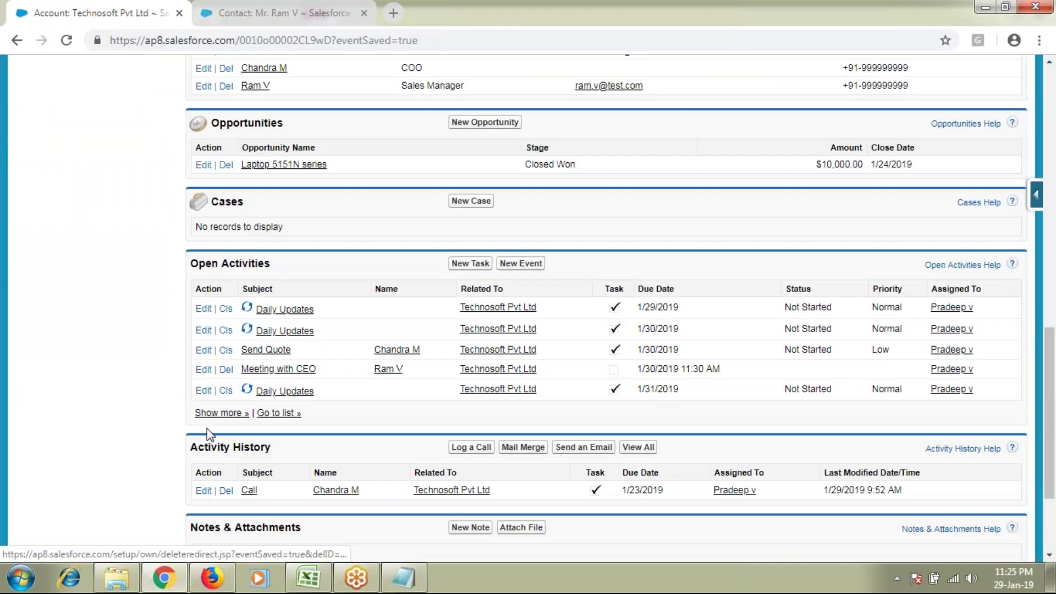
left_click(219, 412)
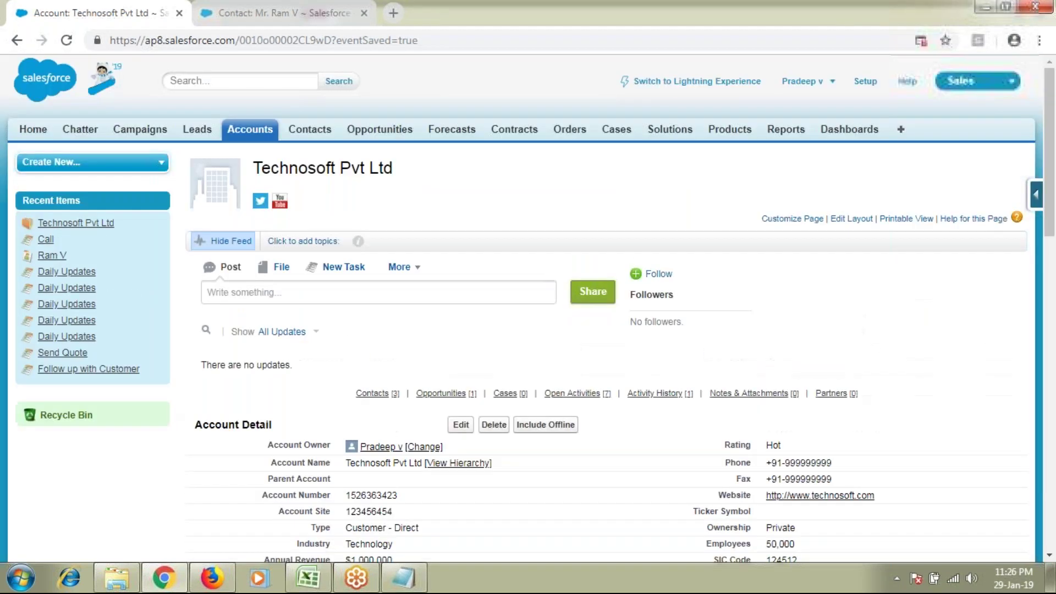
Step: Open Pyramid Construction Inc. from Recent Accounts and check its empty Open Activities list
left_click(250, 129)
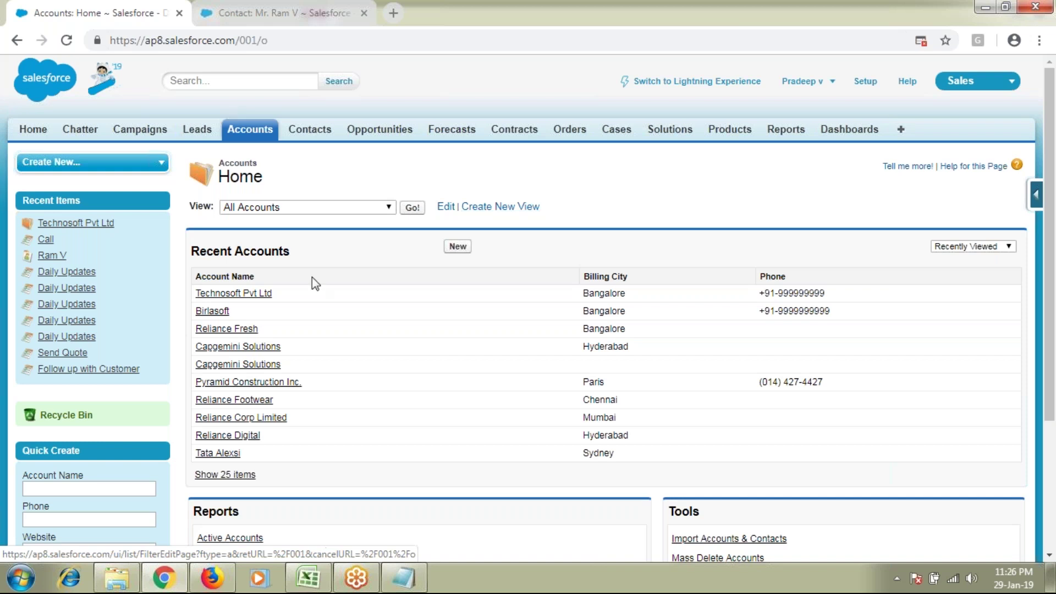
left_click(248, 382)
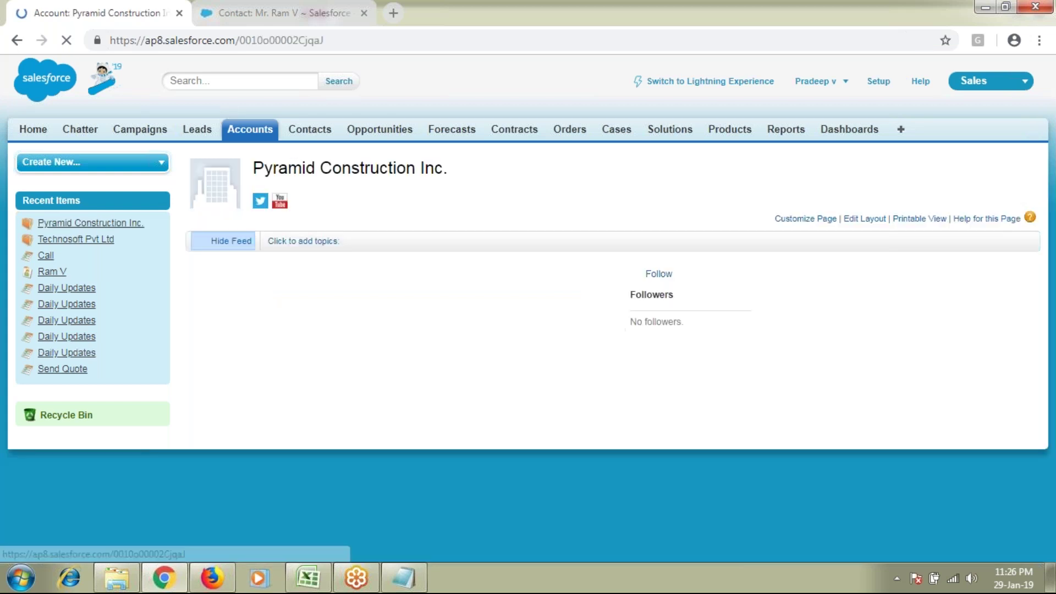
scroll(1054, 158, "down", 7)
left_click_drag(205, 322, 278, 352)
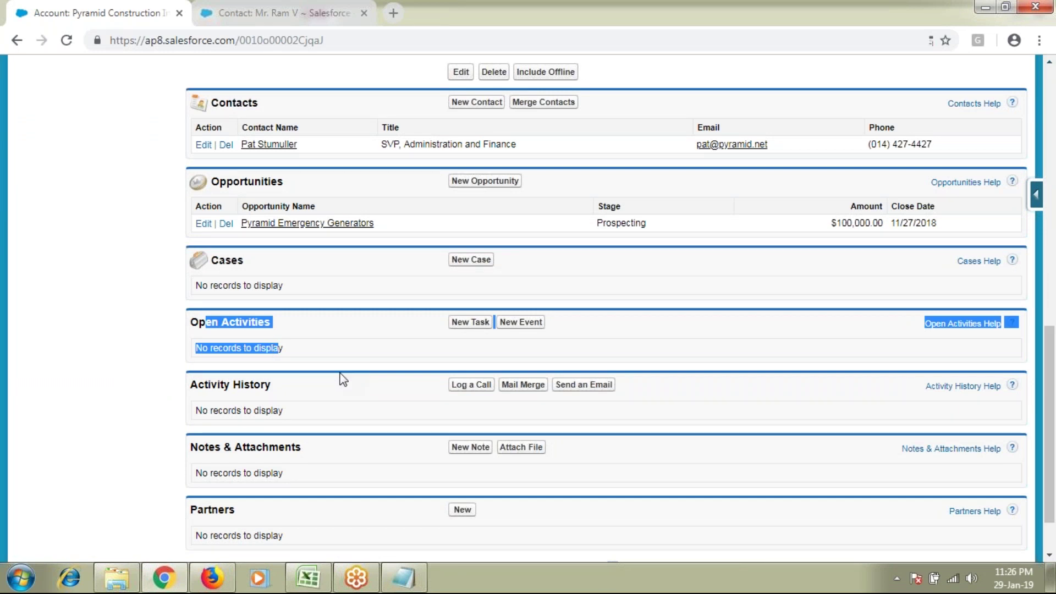
scroll(343, 380, "up", 10)
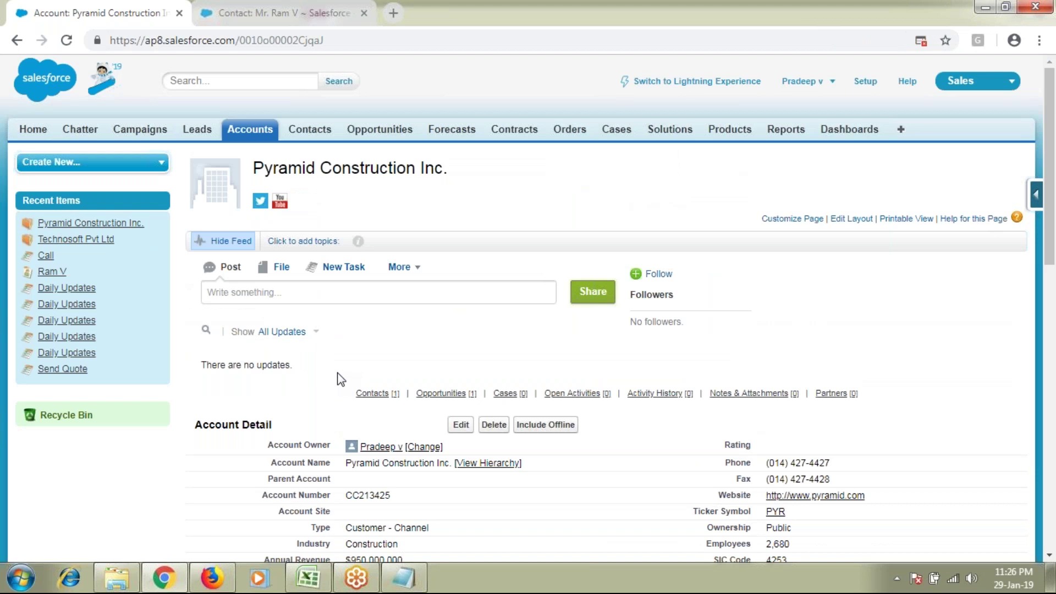
Step: Go to the Home page and point out the My Tasks list's no-open-tasks message
left_click(32, 131)
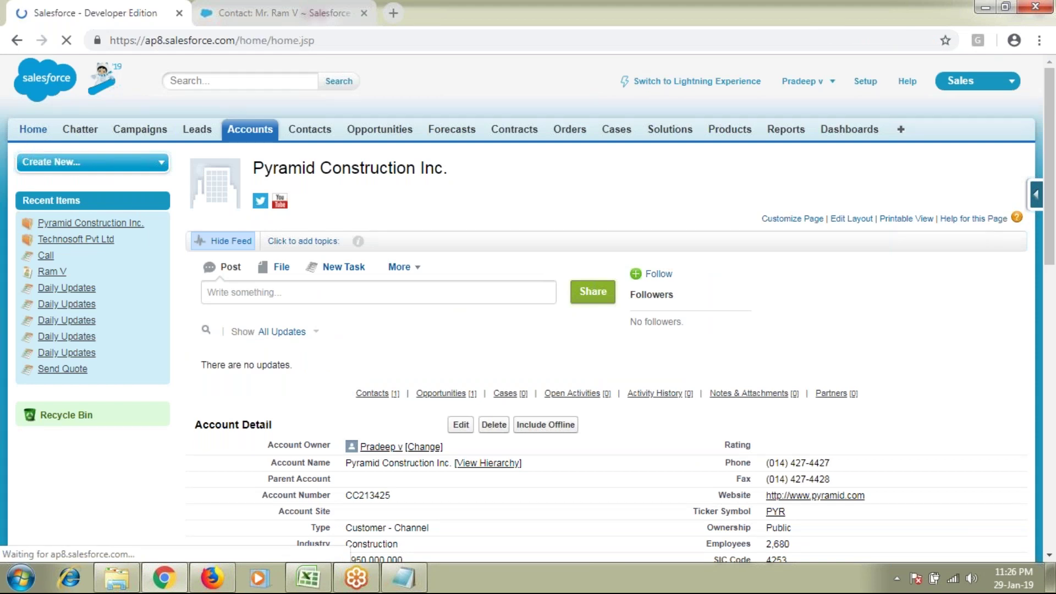
scroll(208, 394, "down", 7)
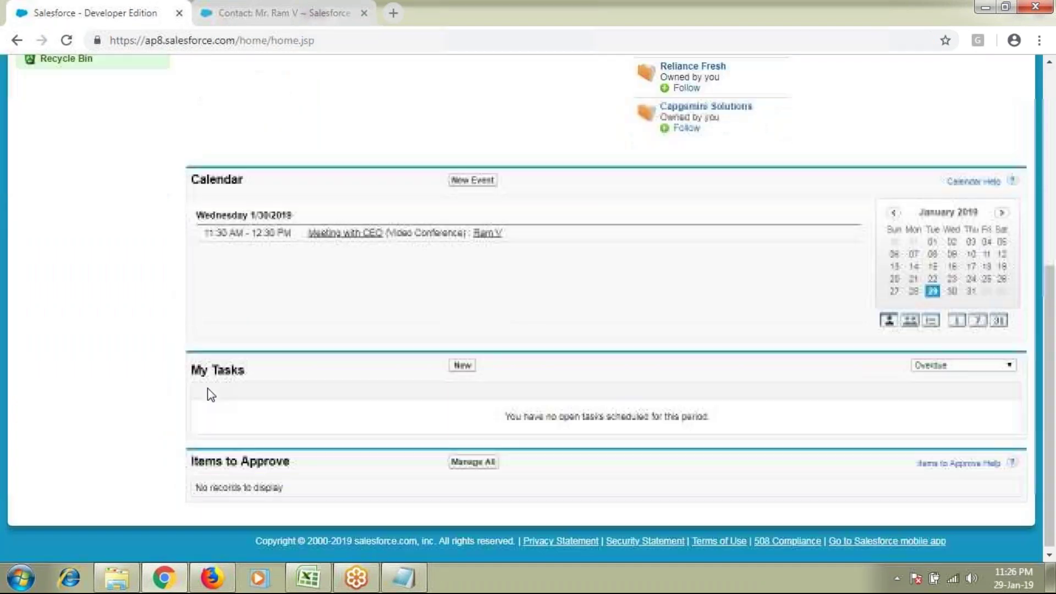
left_click_drag(192, 367, 251, 374)
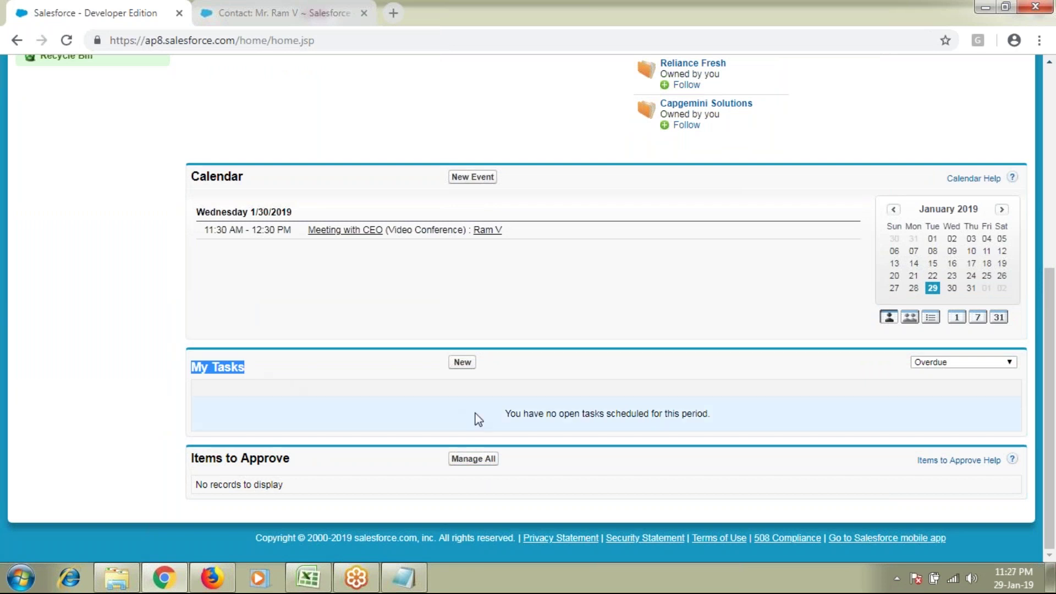
left_click_drag(506, 418, 704, 428)
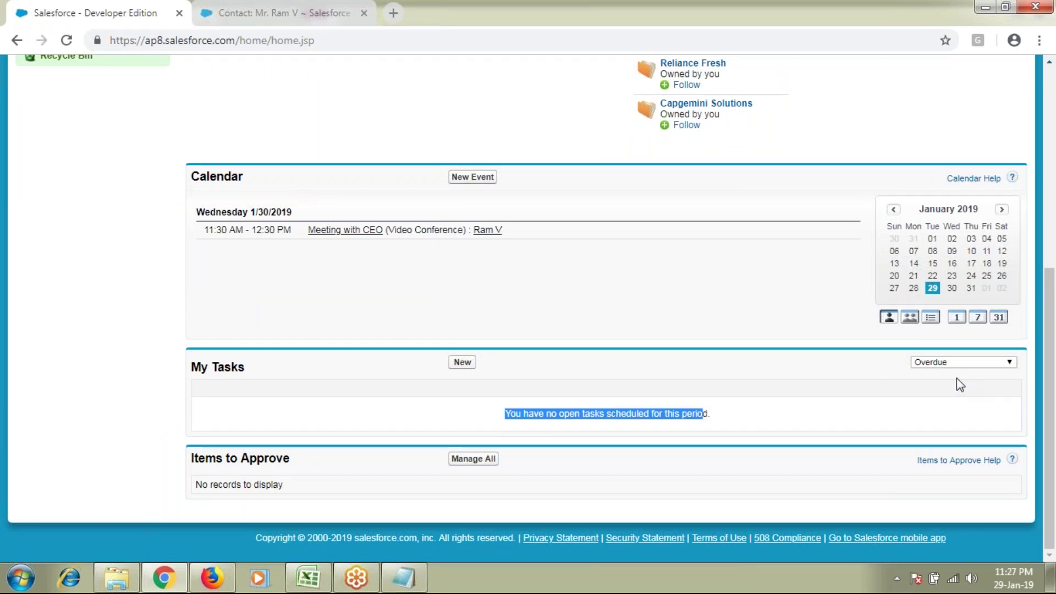
left_click_drag(191, 367, 255, 377)
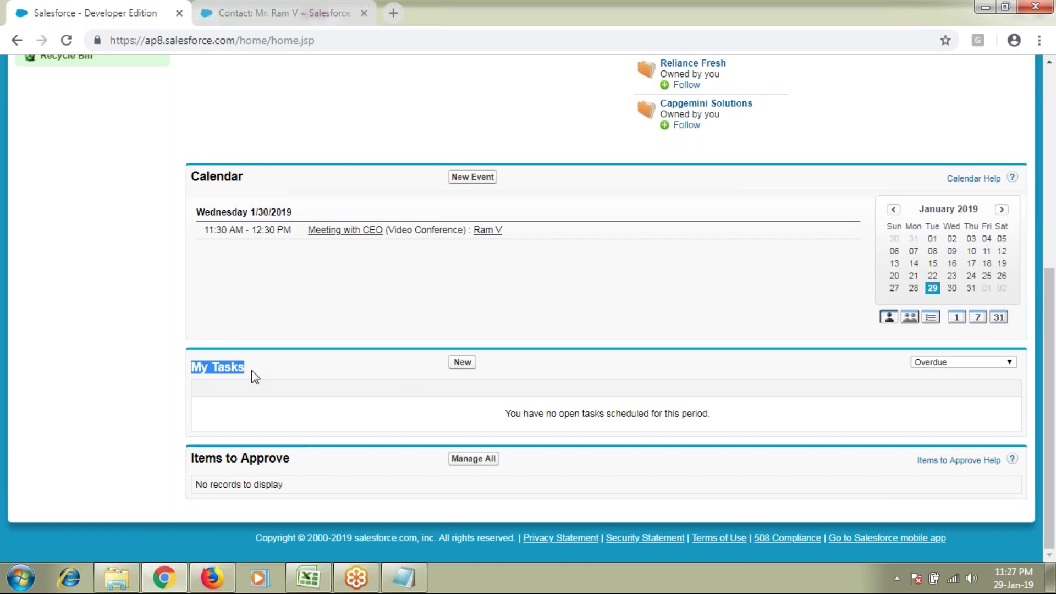
Step: Switch the My Tasks period to Today, then to Tomorrow
left_click(959, 362)
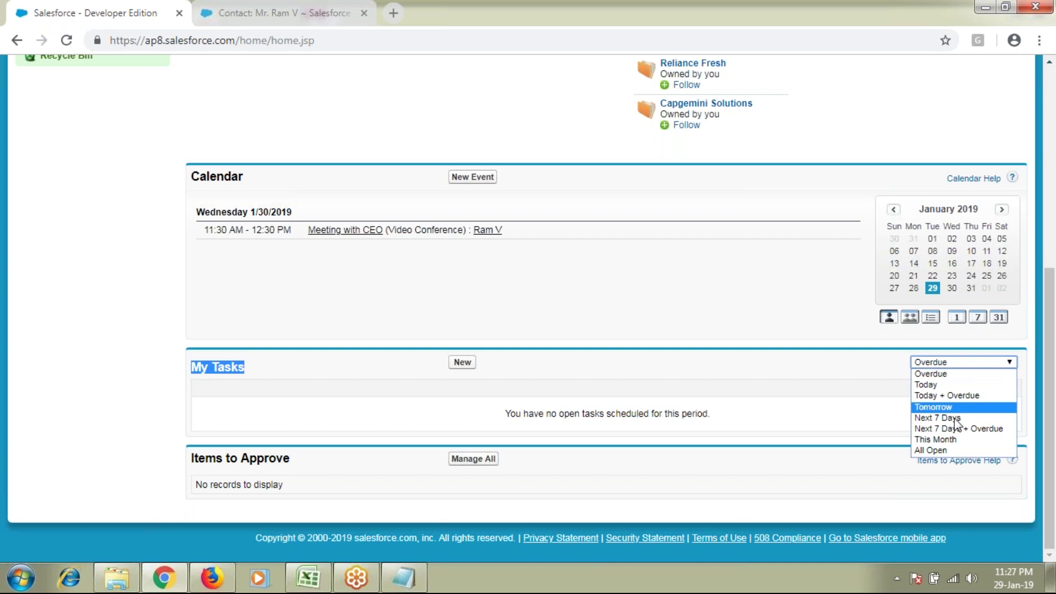
left_click(833, 407)
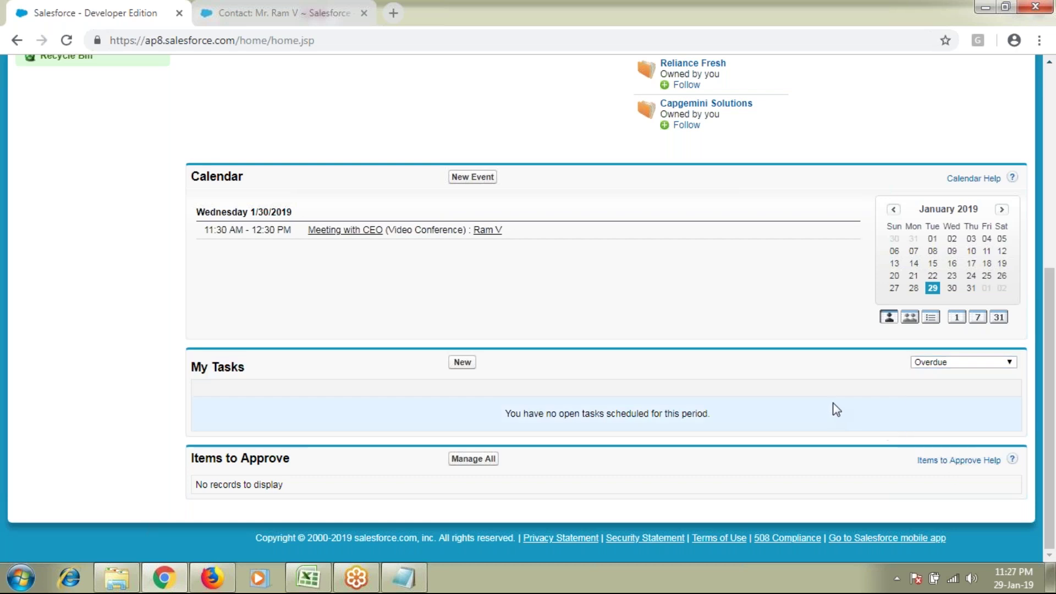
left_click(940, 363)
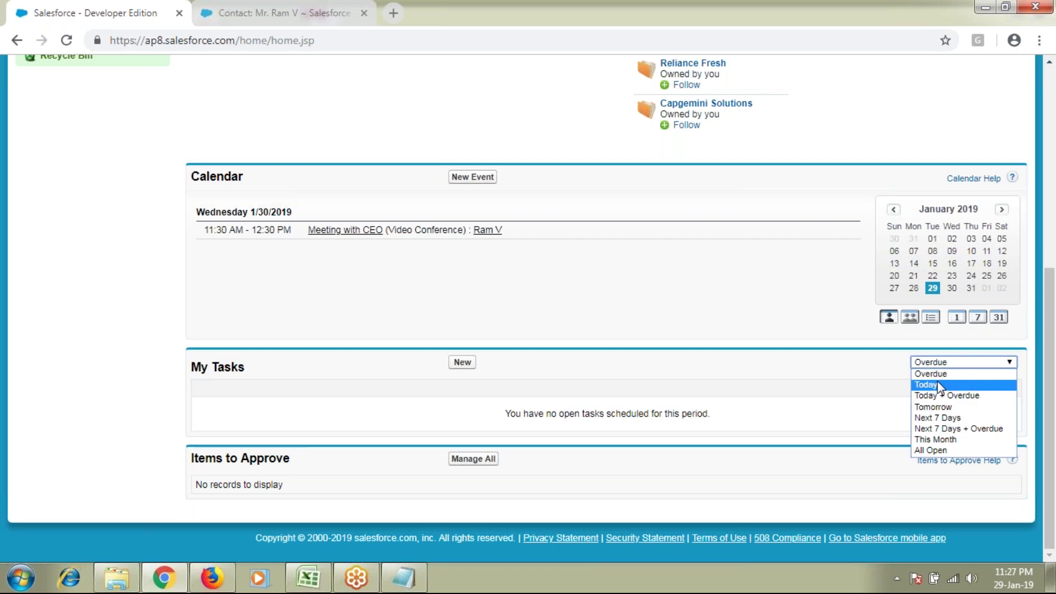
left_click(937, 382)
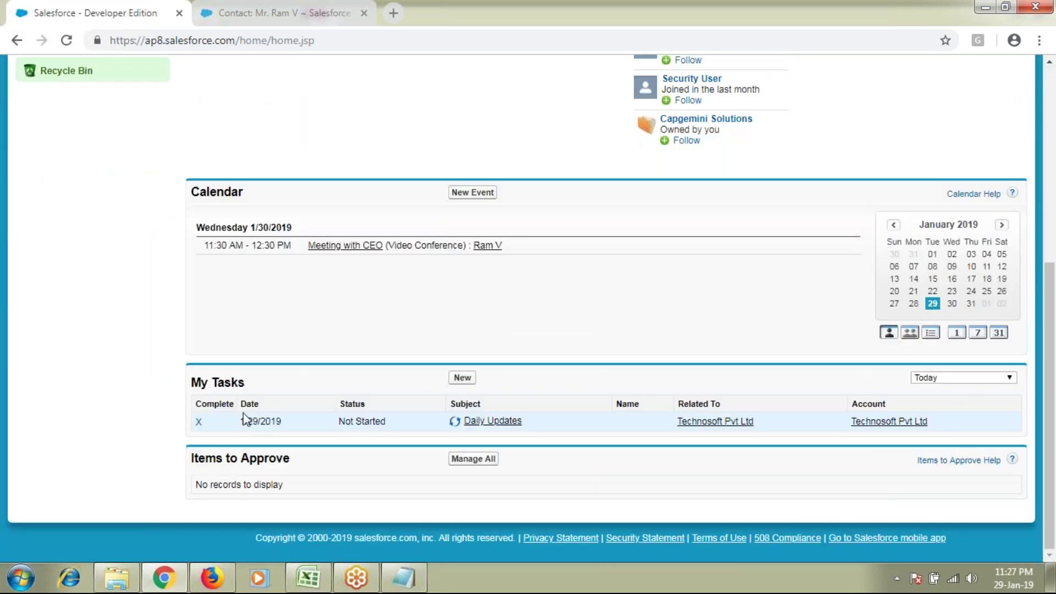
left_click_drag(678, 404, 716, 404)
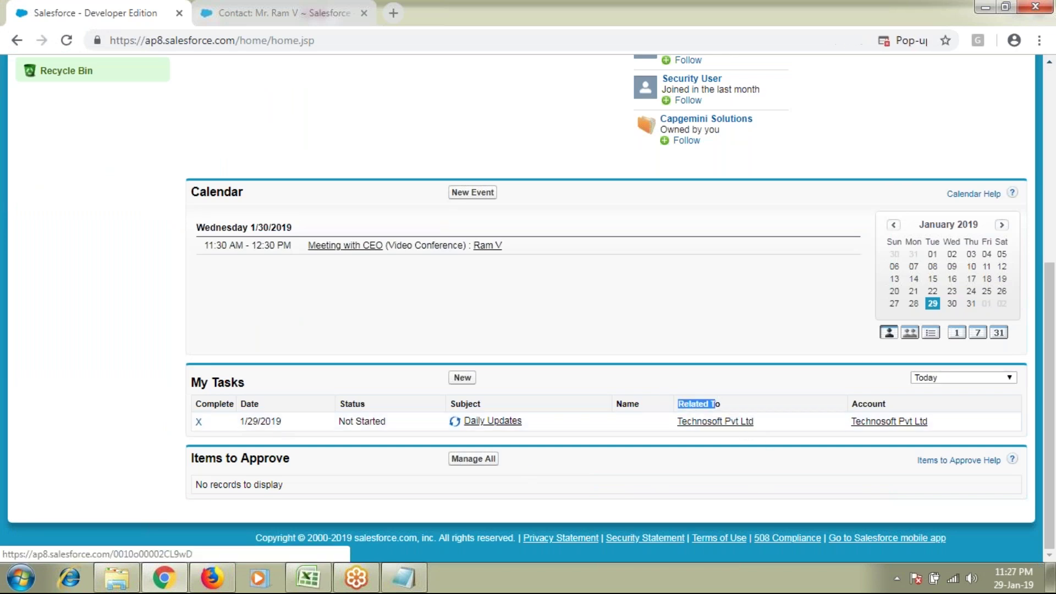
left_click(955, 378)
left_click(947, 422)
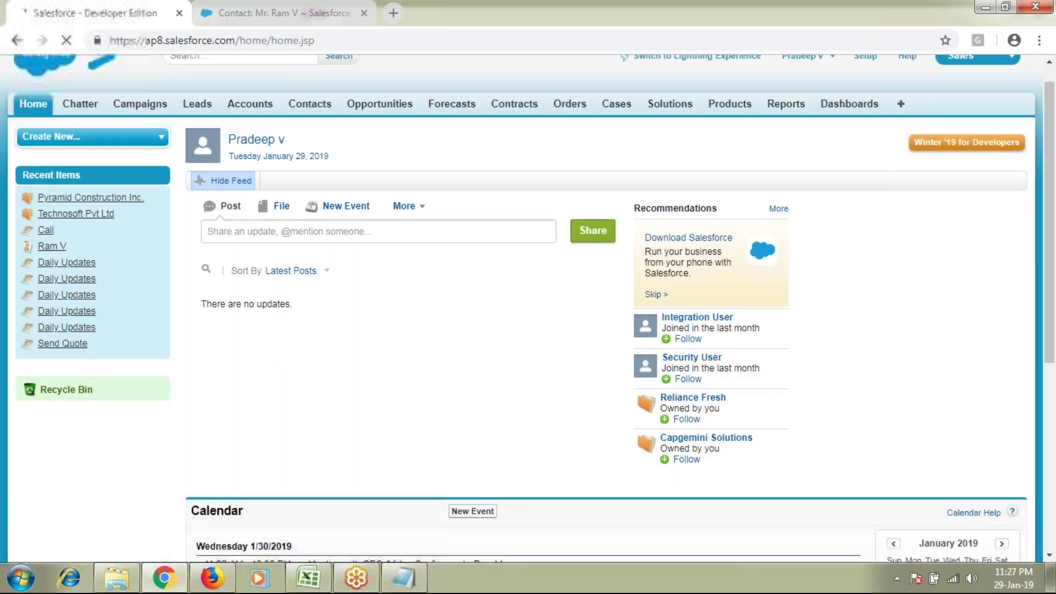
scroll(451, 444, "down", 7)
Step: Set My Tasks to This Month, listing five tasks dated 1/29/2019 through 1/31/2019
left_click(958, 359)
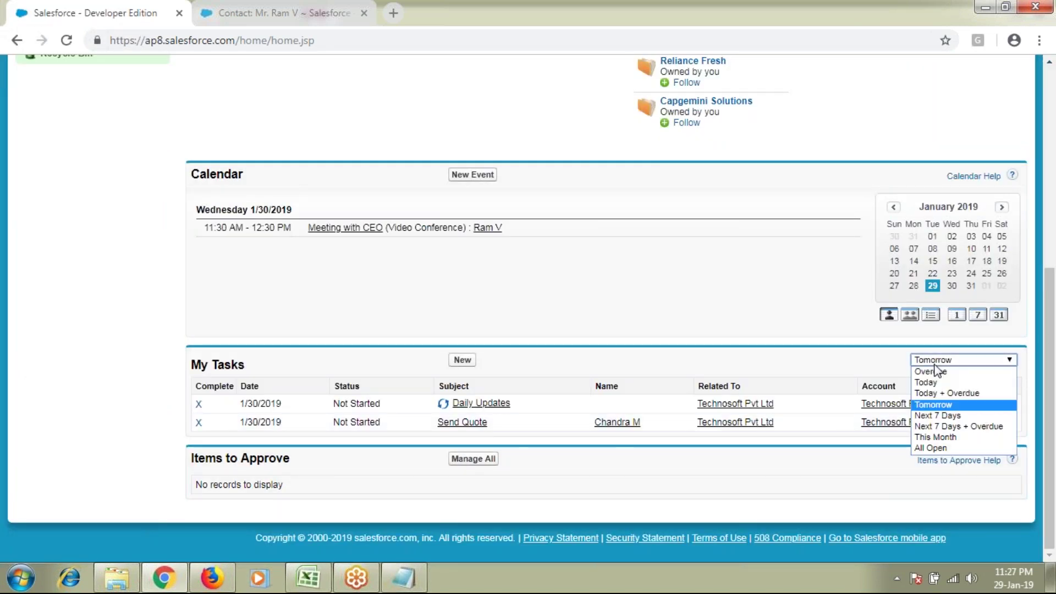
left_click(946, 438)
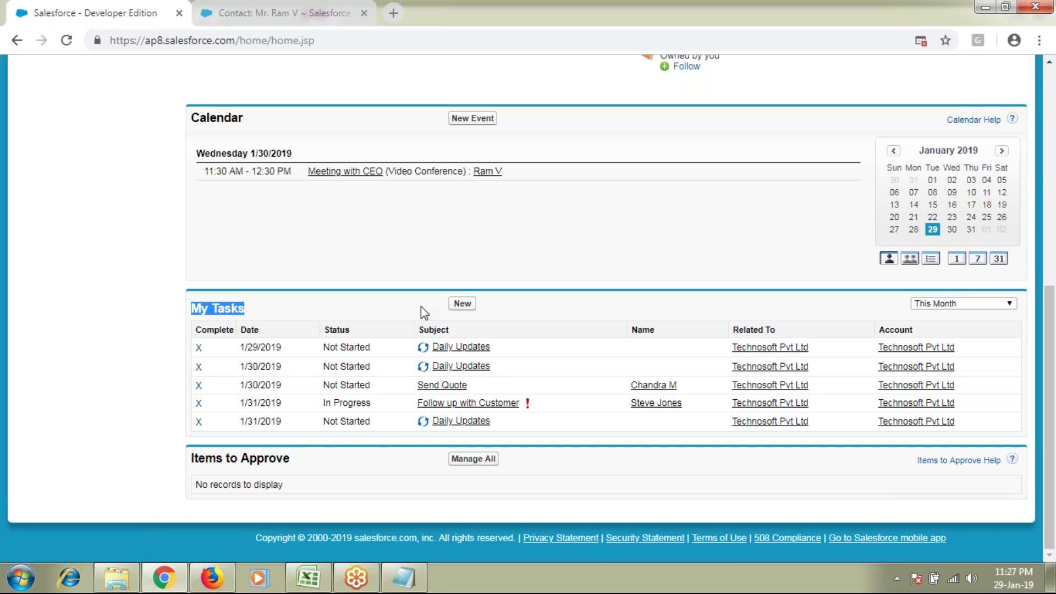
left_click_drag(985, 424, 742, 328)
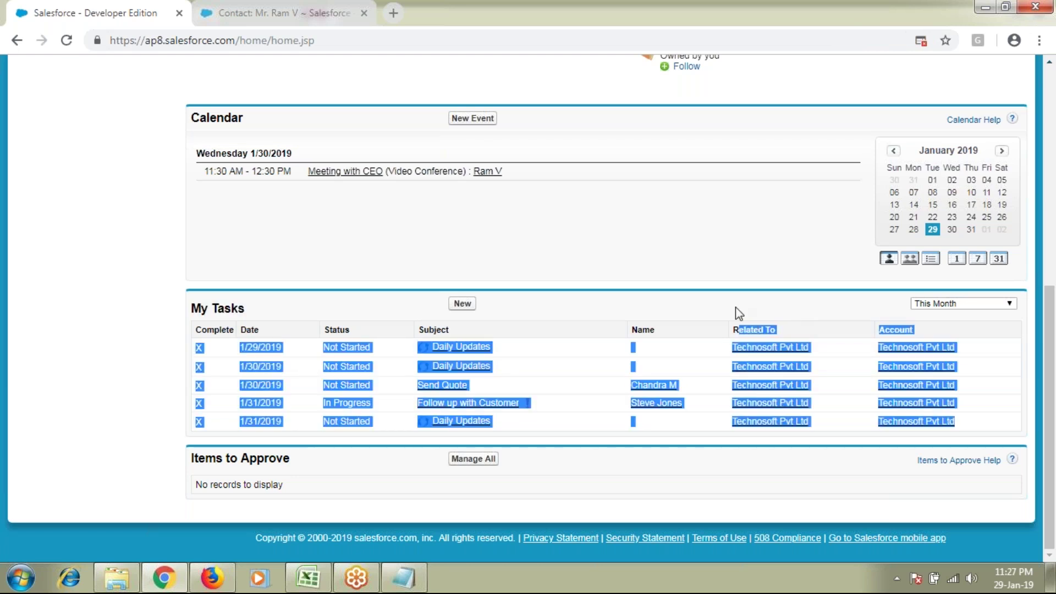
left_click(735, 307)
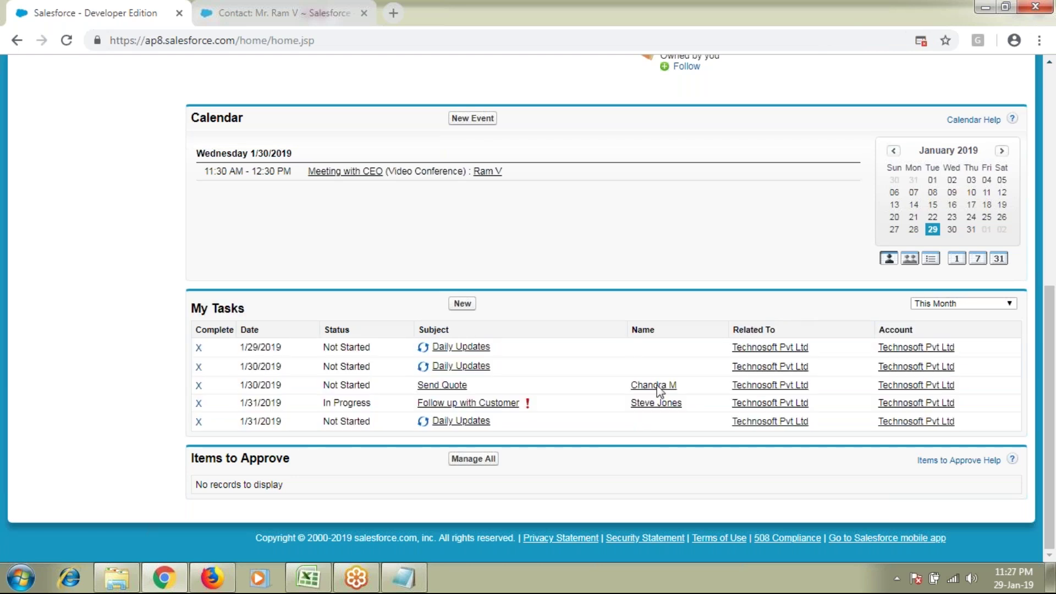
Step: Highlight the Tasks and Calendar headings on the Home page
double_click(230, 310)
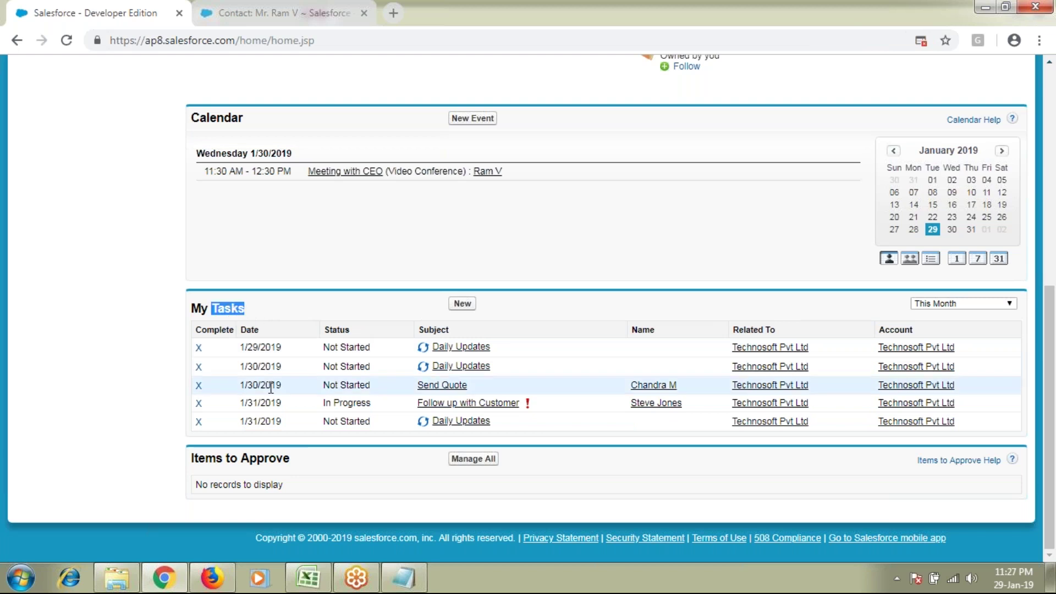
scroll(271, 389, "up", 2)
double_click(217, 194)
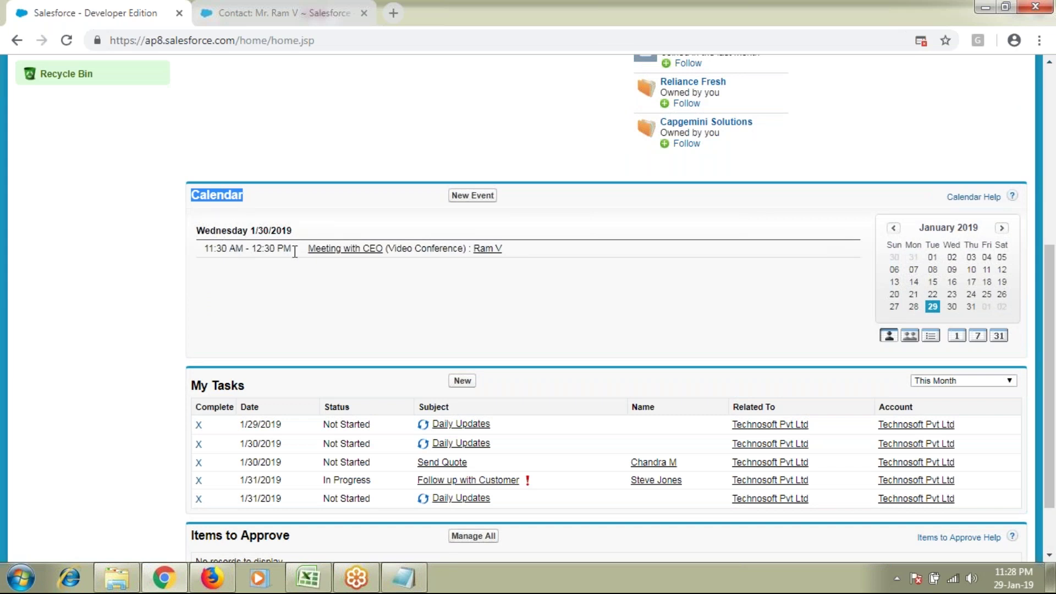
mouse_move(350, 254)
left_click(847, 14)
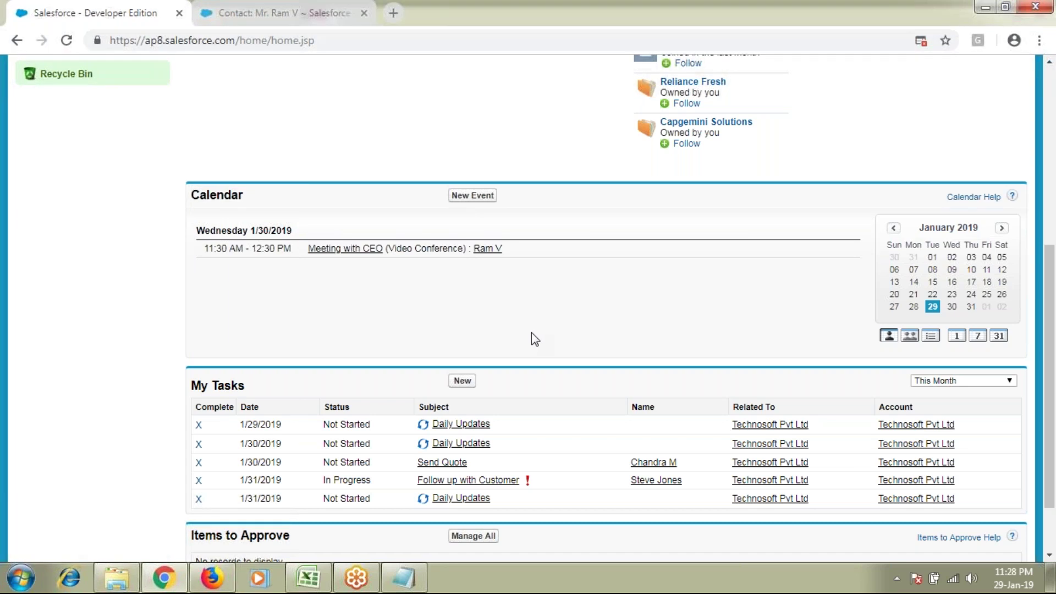
scroll(532, 332, "up", 1)
scroll(532, 332, "up", 6)
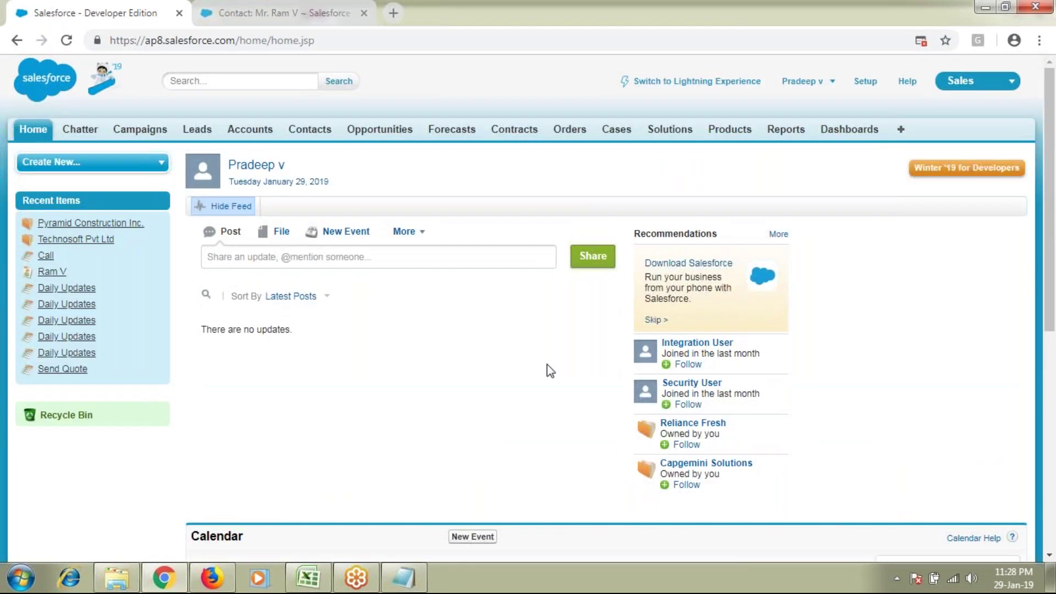
Step: Open the Technosoft Pvt Ltd account from Recent Items
scroll(547, 369, "down", 6)
scroll(547, 366, "up", 5)
scroll(546, 363, "up", 1)
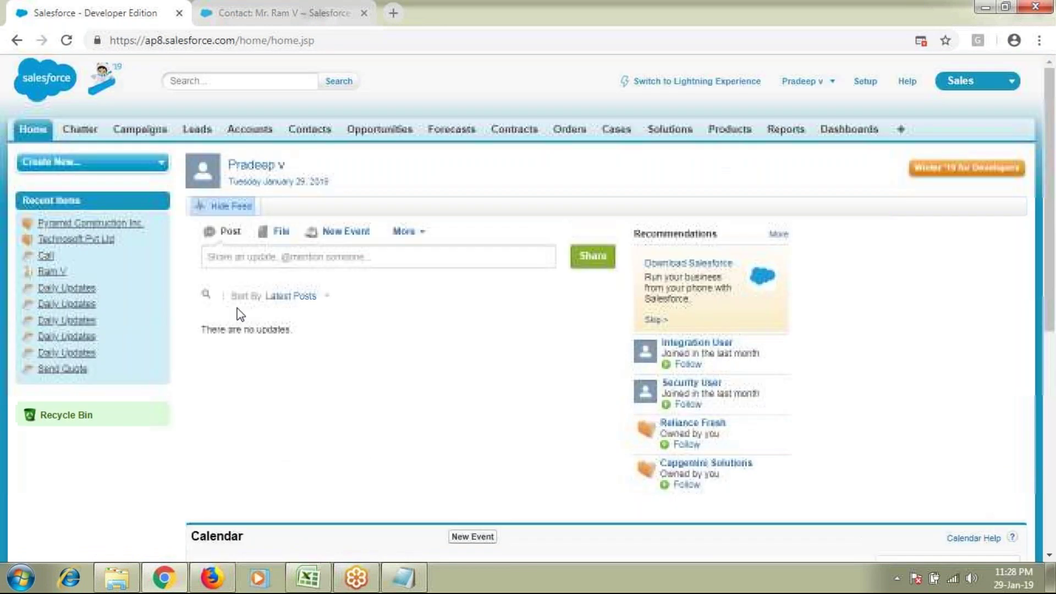
left_click(76, 239)
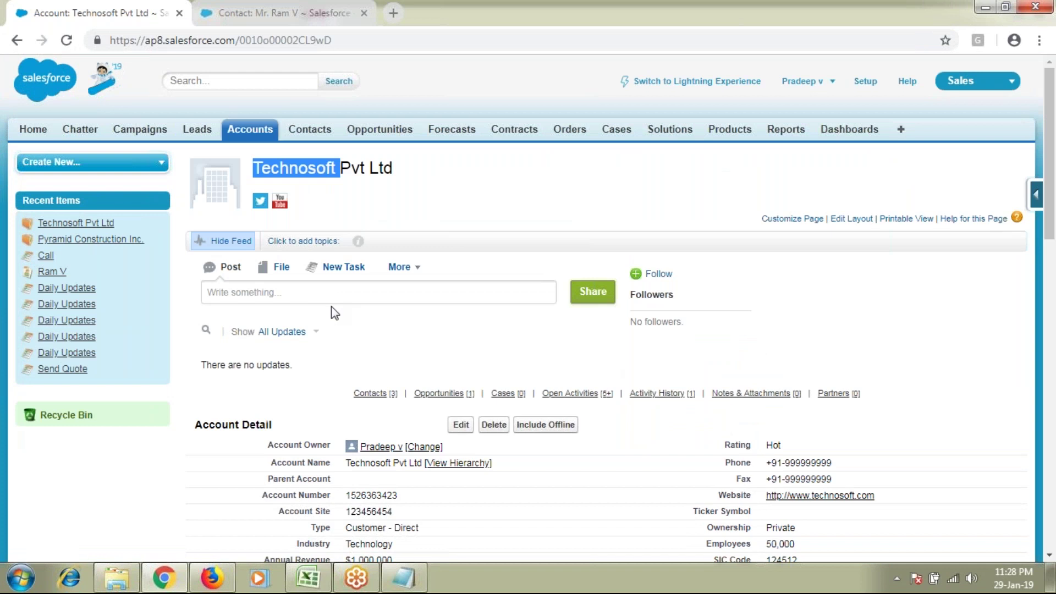
Step: Scroll past Contacts and activities down to the empty Notes & Attachments list
scroll(331, 306, "down", 8)
scroll(605, 308, "down", 6)
scroll(605, 308, "up", 4)
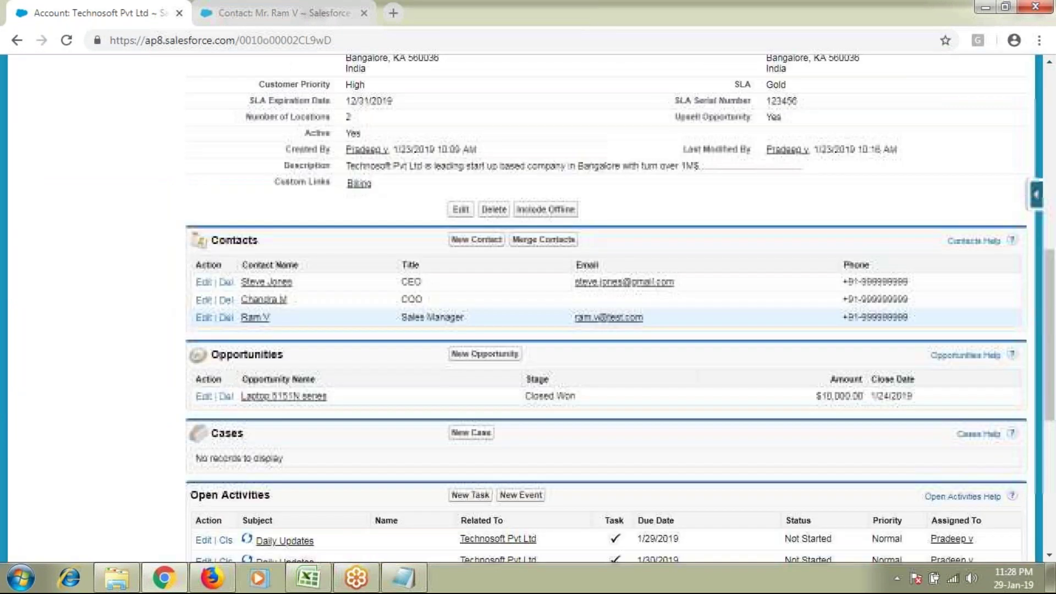
double_click(234, 240)
scroll(267, 457, "down", 1)
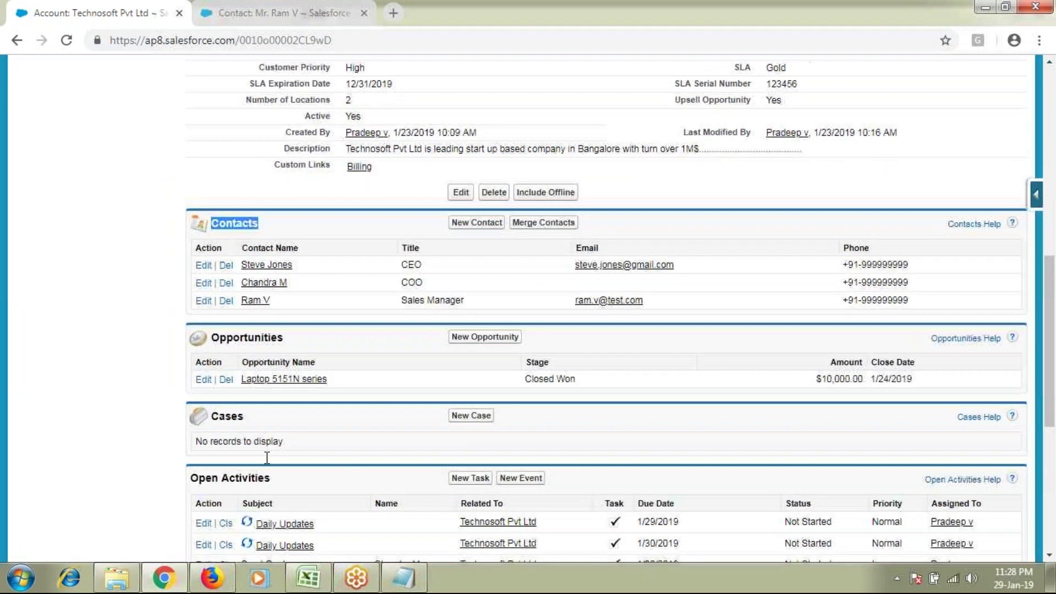
scroll(266, 457, "down", 3)
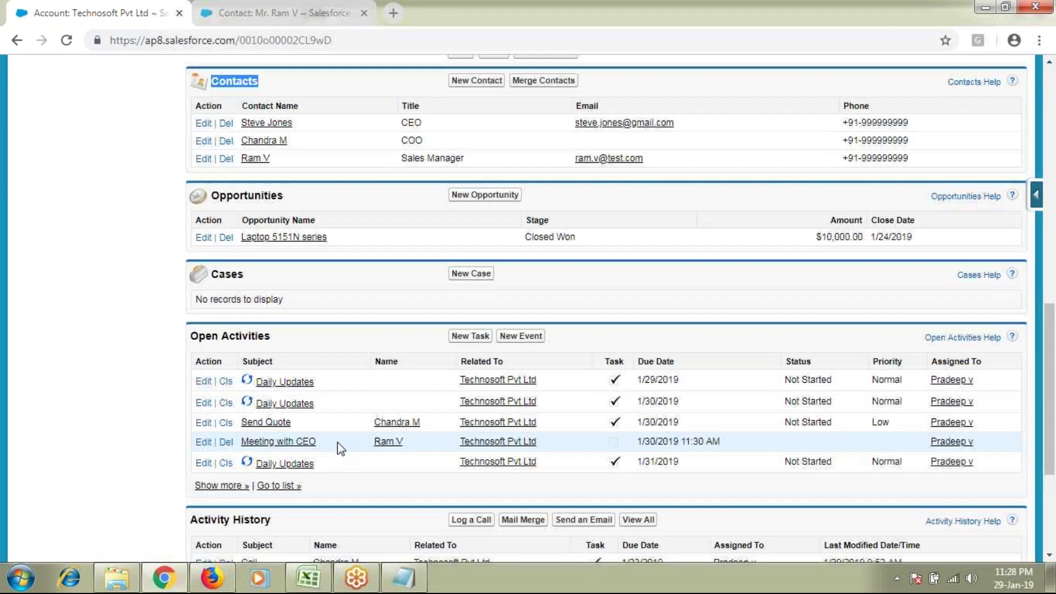
scroll(341, 448, "down", 4)
left_click_drag(208, 300, 268, 300)
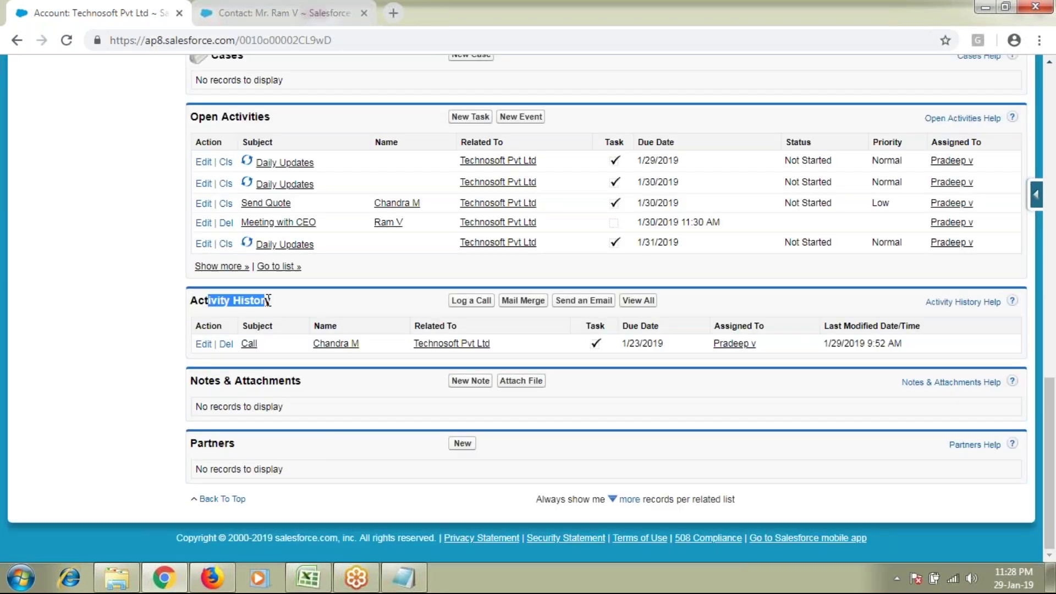
double_click(211, 380)
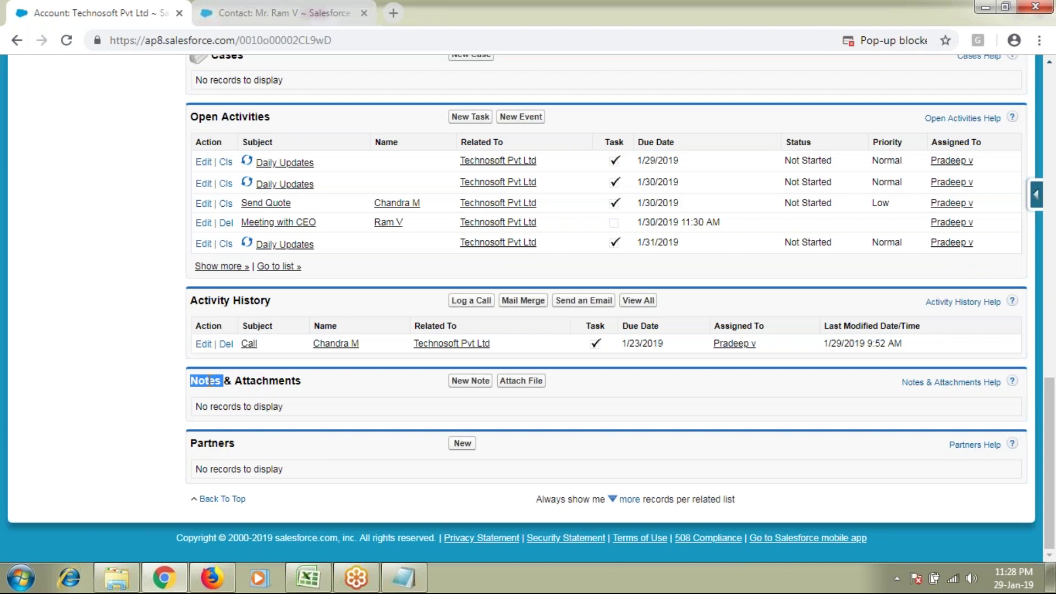
double_click(268, 381)
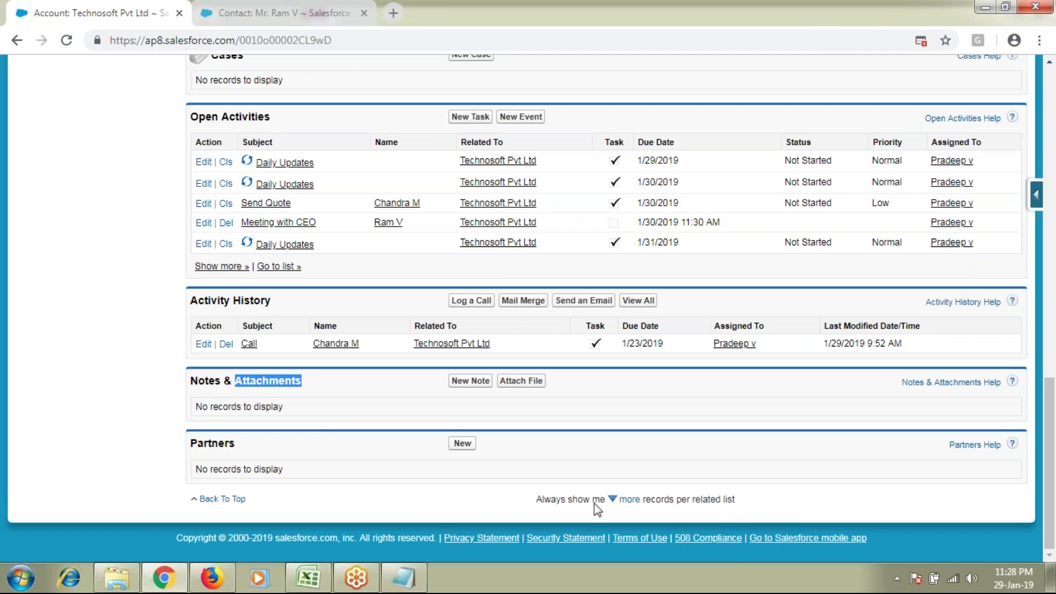
double_click(213, 382)
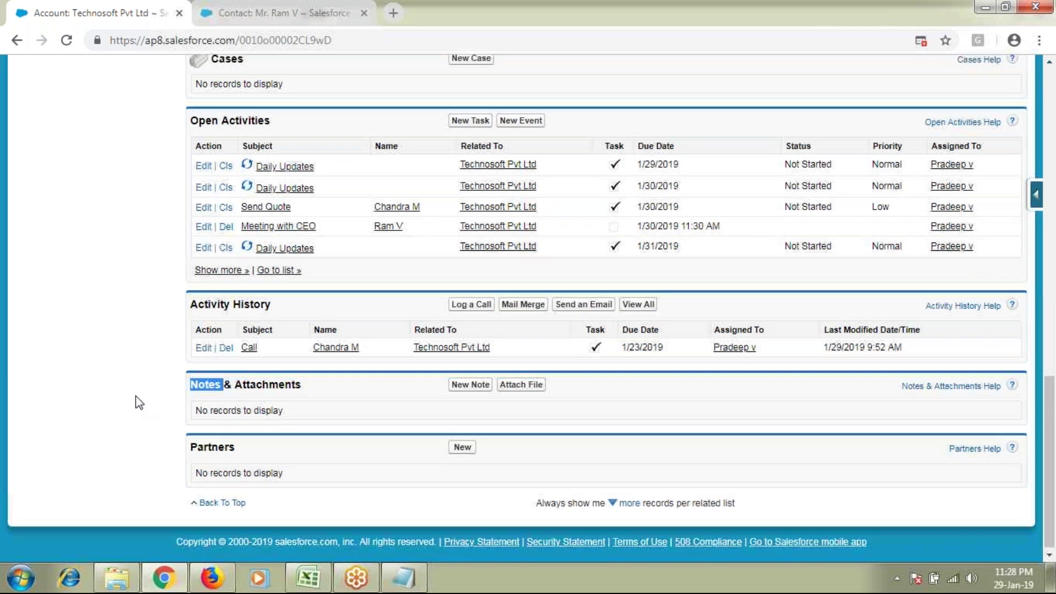
Step: Highlight the account title Technosoft Pvt Ltd and review its related lists again
scroll(137, 400, "up", 4)
scroll(137, 400, "down", 5)
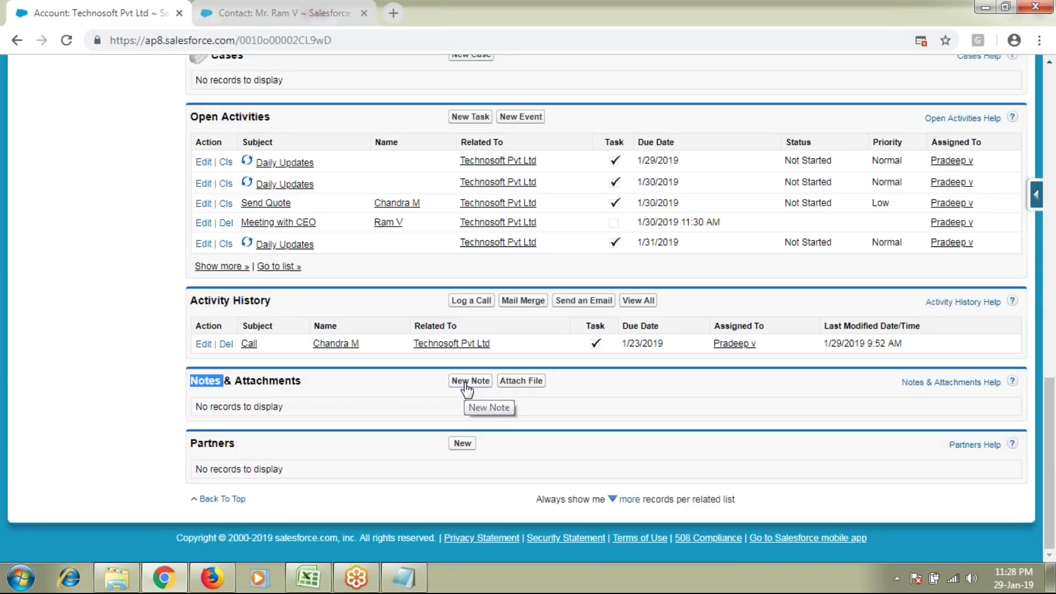
scroll(456, 396, "up", 6)
scroll(455, 396, "up", 10)
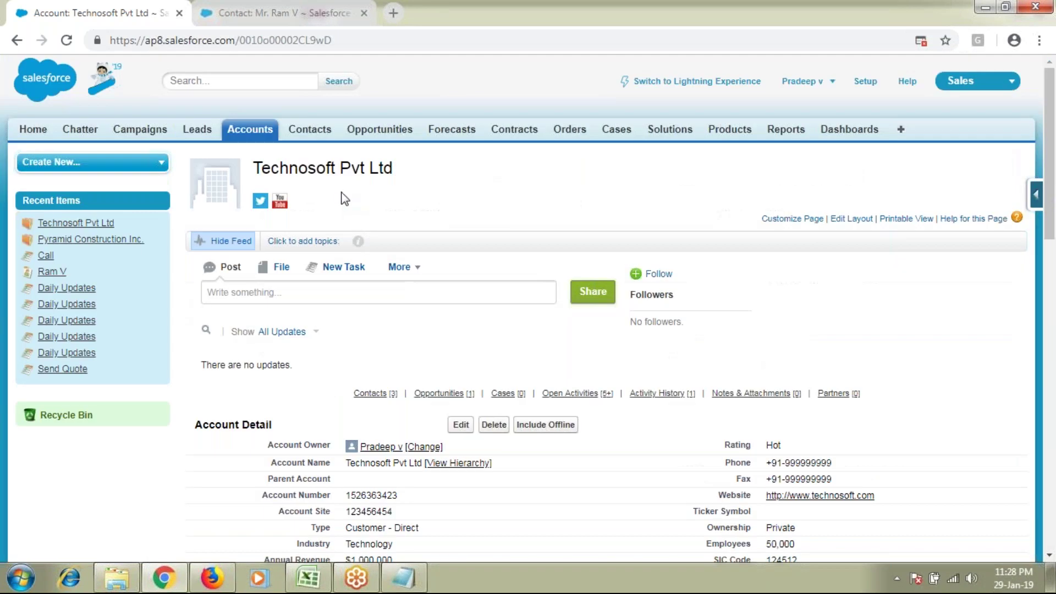
triple_click(340, 169)
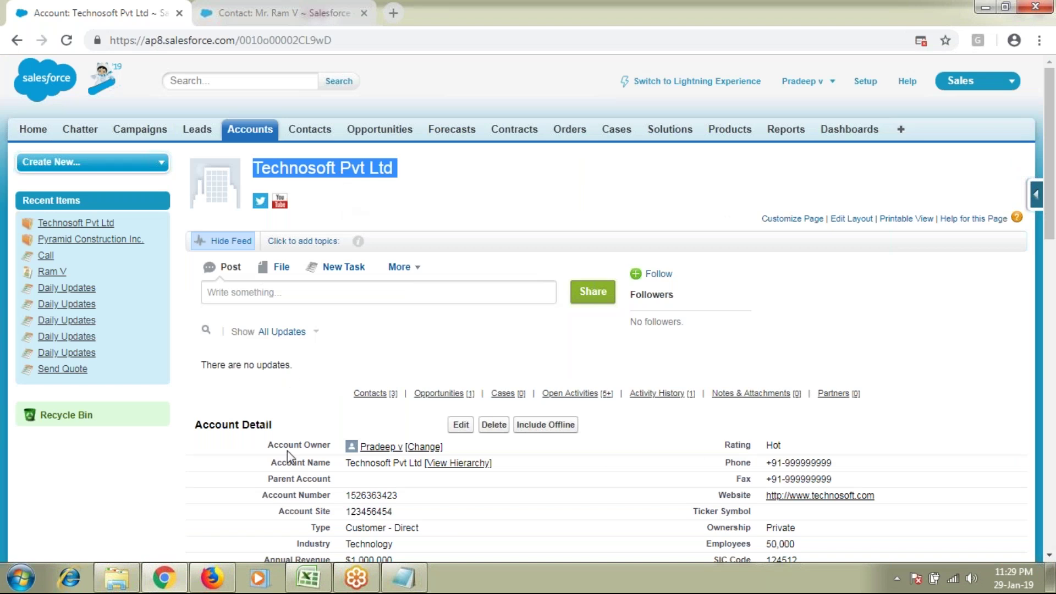
scroll(287, 451, "down", 1)
scroll(287, 397, "down", 5)
left_click_drag(287, 397, 831, 404)
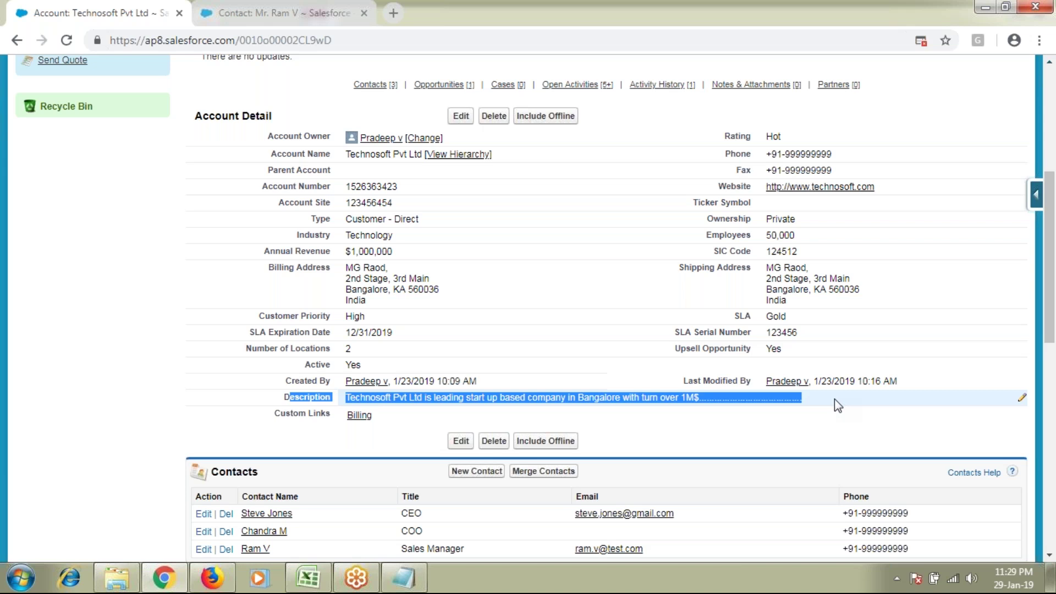
scroll(214, 360, "up", 1)
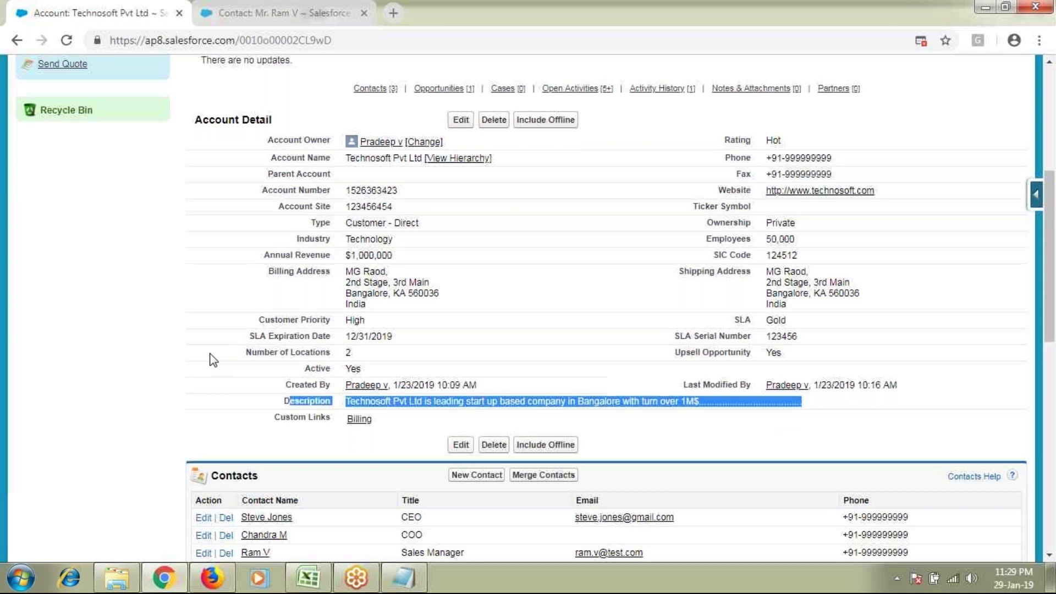
scroll(214, 361, "up", 4)
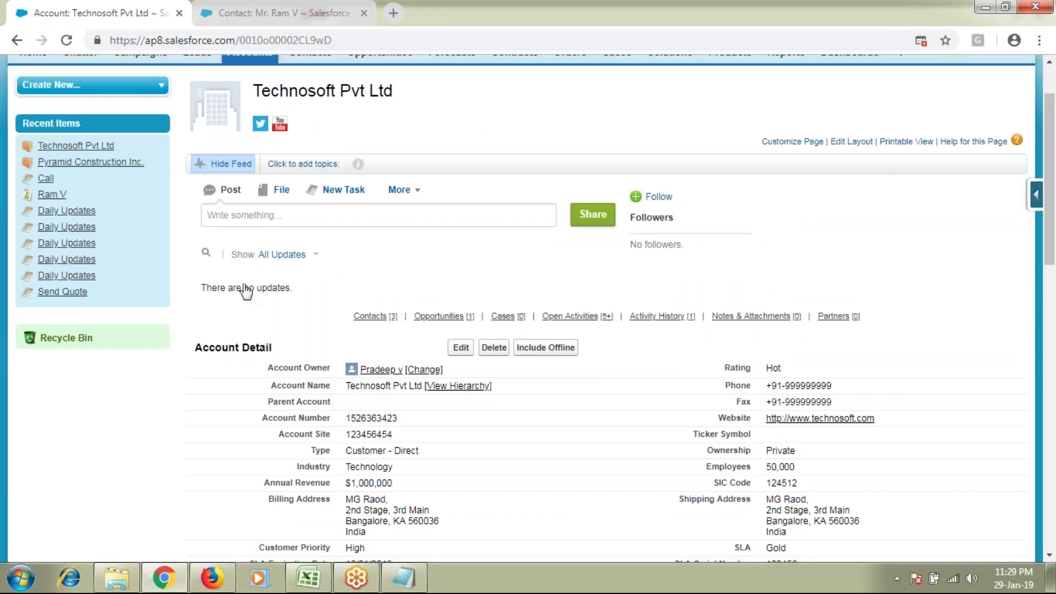
scroll(175, 349, "down", 8)
scroll(172, 341, "down", 4)
scroll(173, 342, "down", 3)
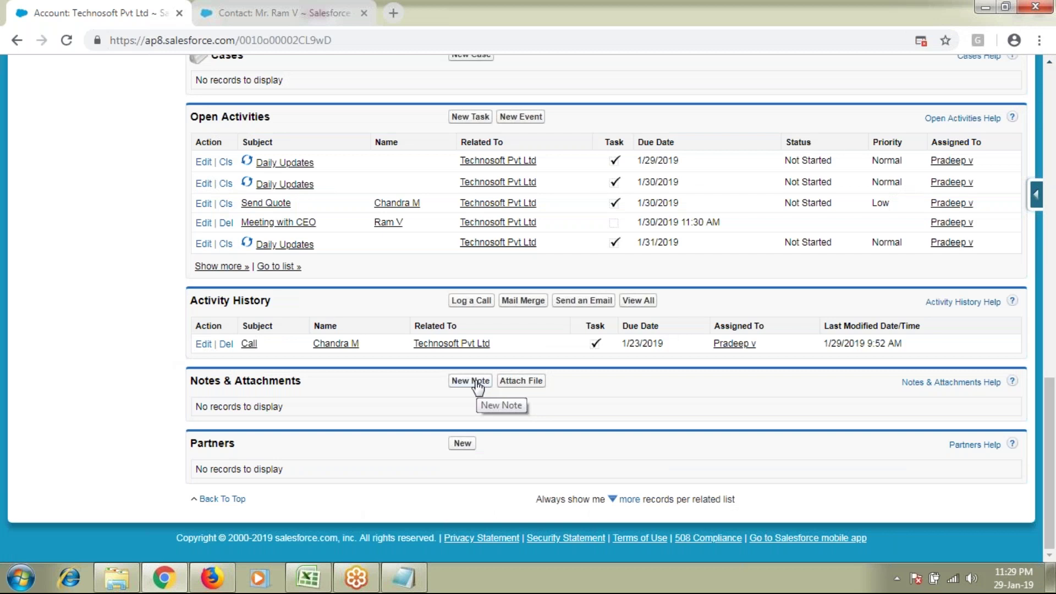
scroll(357, 321, "up", 9)
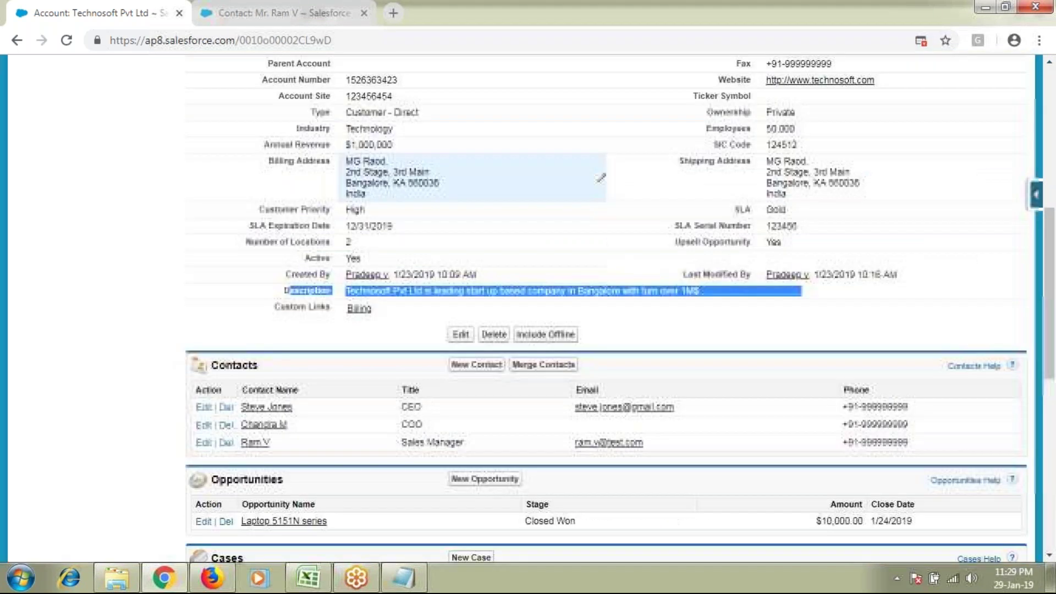
scroll(550, 220, "down", 8)
scroll(469, 385, "down", 1)
Step: Start a new note on the account titled 'About Technosoft Pvt Ltd'
left_click(469, 382)
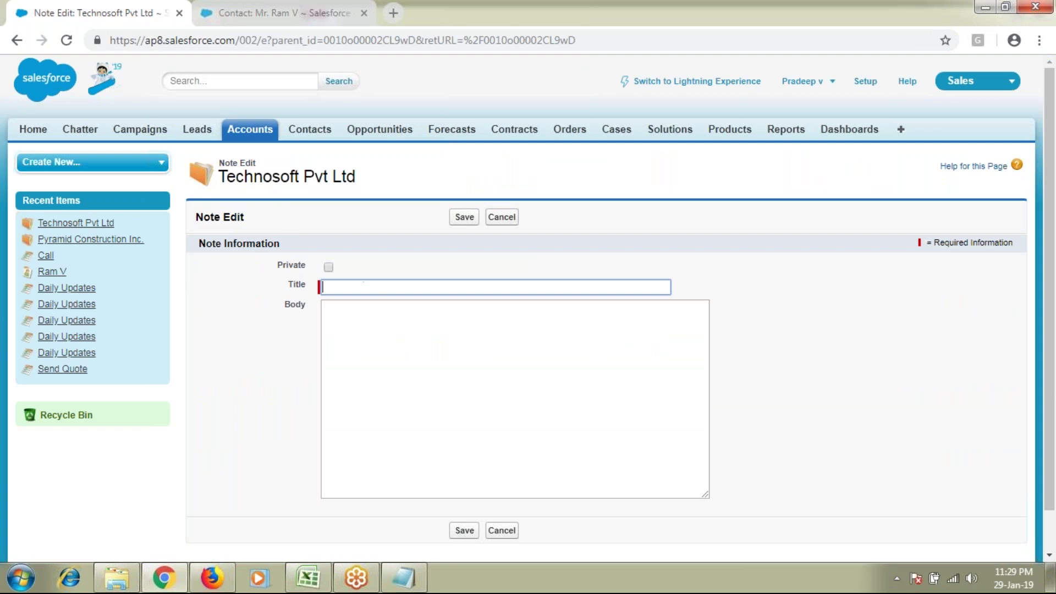
left_click(391, 344)
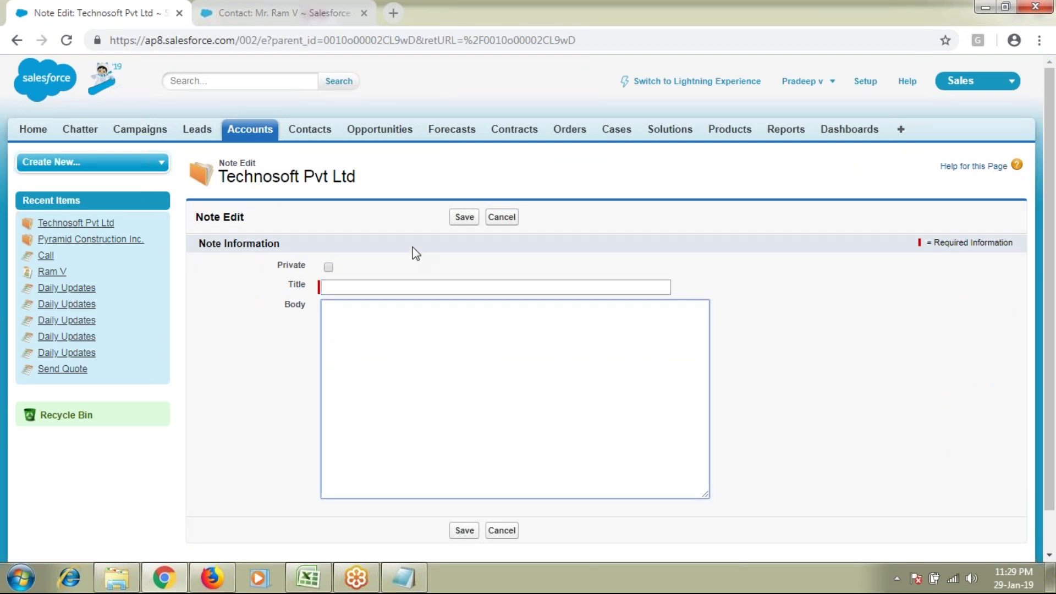
triple_click(302, 176)
key("ctrl+c")
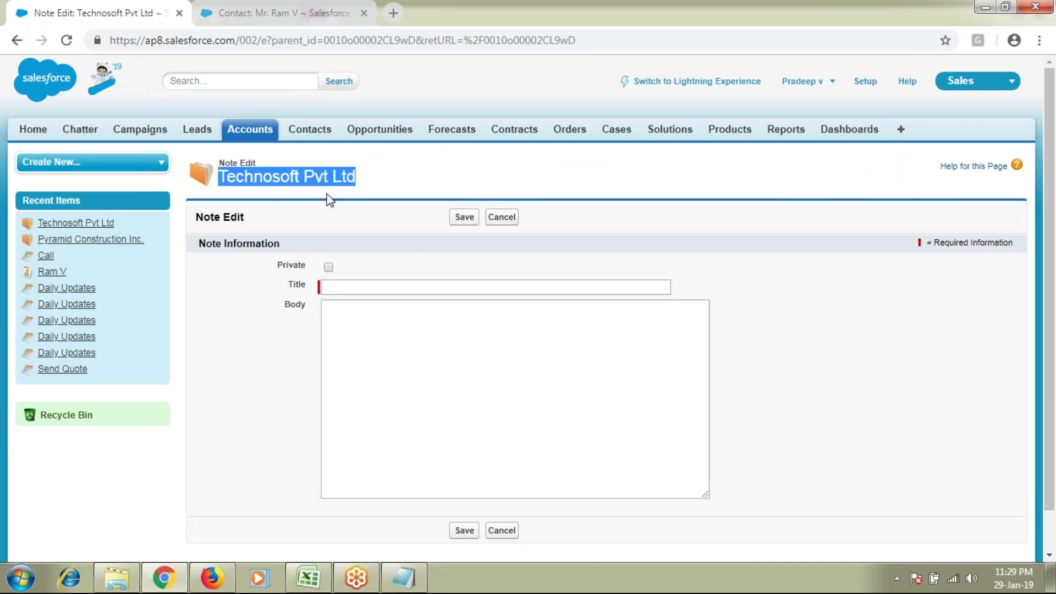
left_click(352, 284)
type("About")
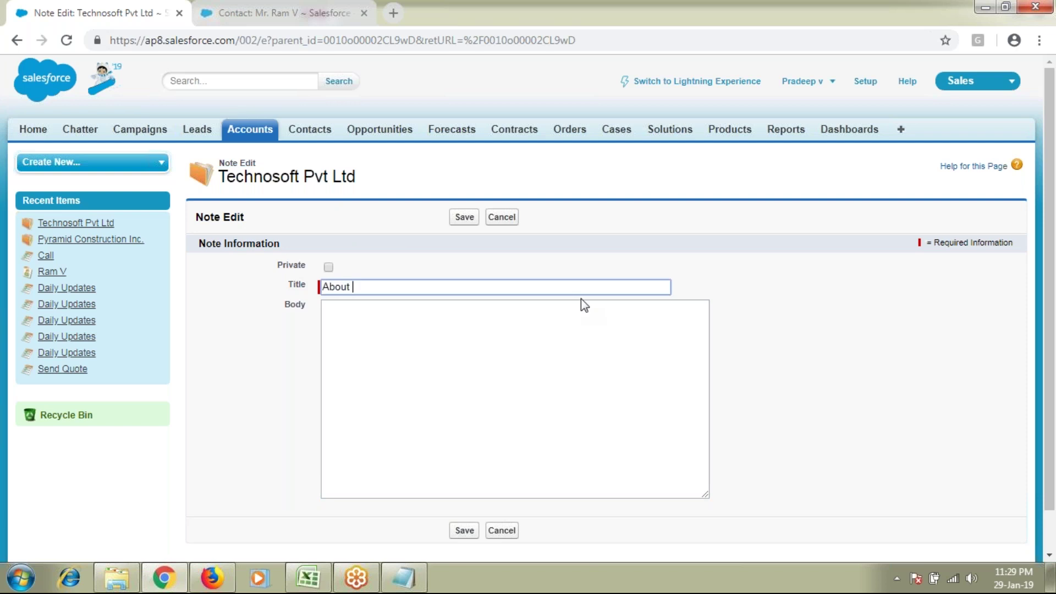
key("ctrl+v")
Step: Write the body 'About Technosoft Pvt Ltd' and '1. GOod Customer', and mark the note Private
left_click(556, 332)
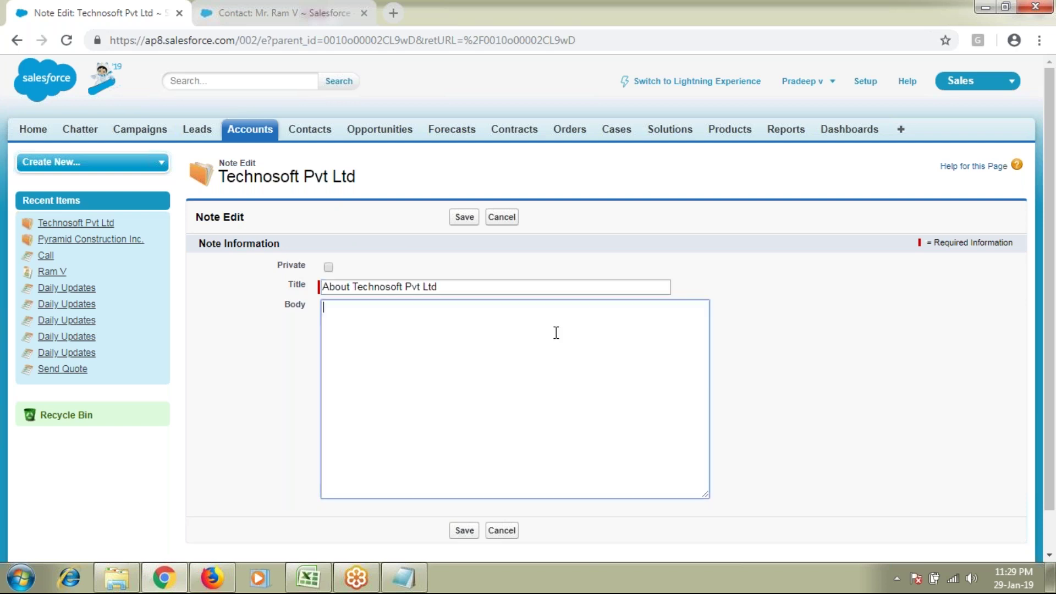
type("About")
key("ctrl+v")
key("Return")
key("Return")
type("1. GOod")
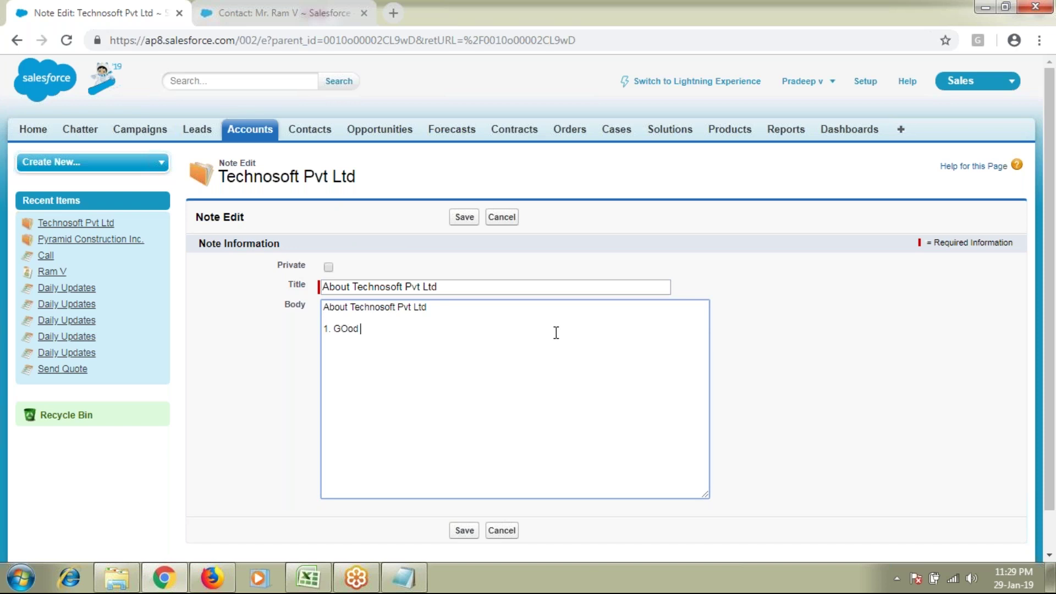
type(" Customer")
left_click_drag(443, 333, 665, 406)
left_click(331, 271)
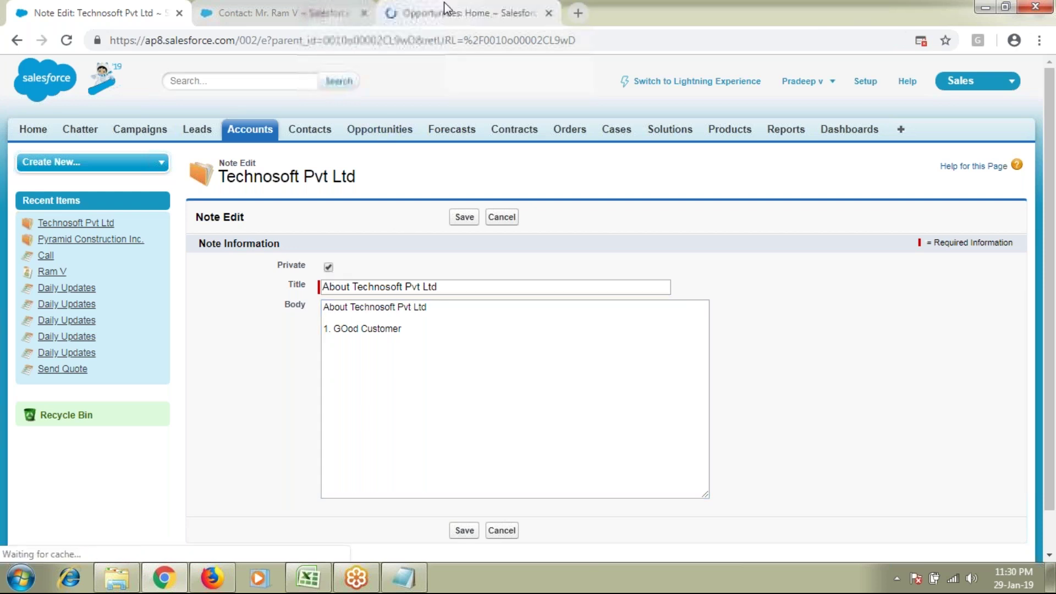
Step: Start a new opportunity in the Opportunities browser tab, then return to the note's tab
left_click(444, 5)
left_click(457, 246)
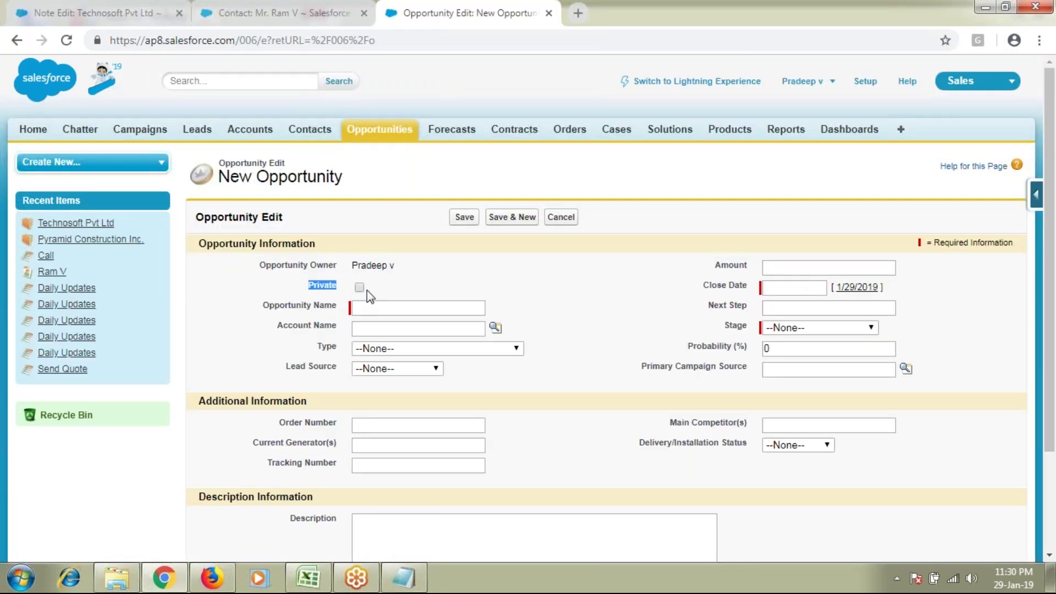
left_click(281, 13)
left_click(99, 12)
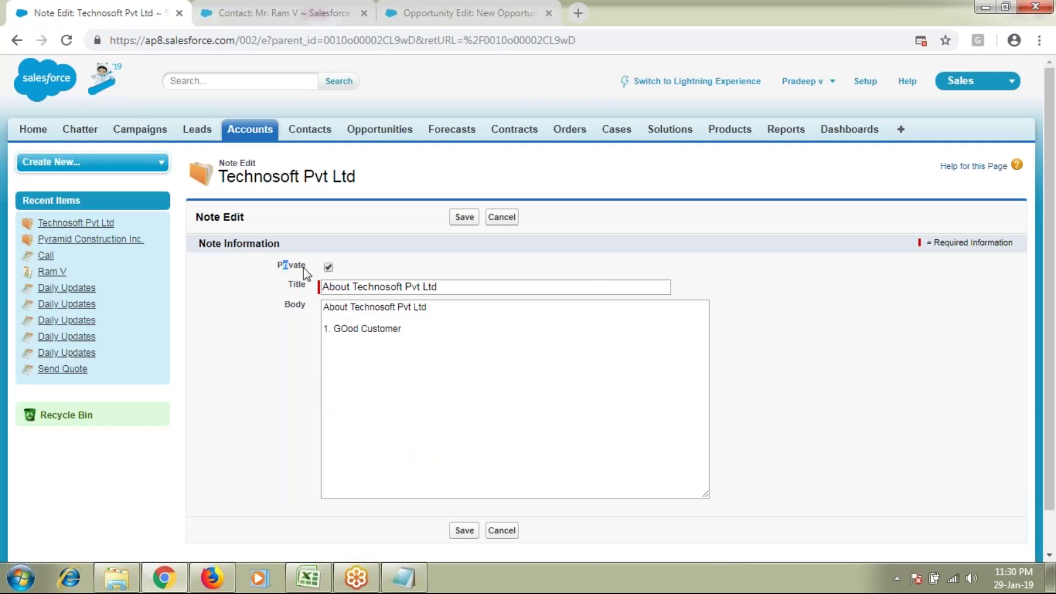
Step: Point out the note's fields and Private label, then save the note
left_click(430, 316)
left_click_drag(283, 268, 484, 361)
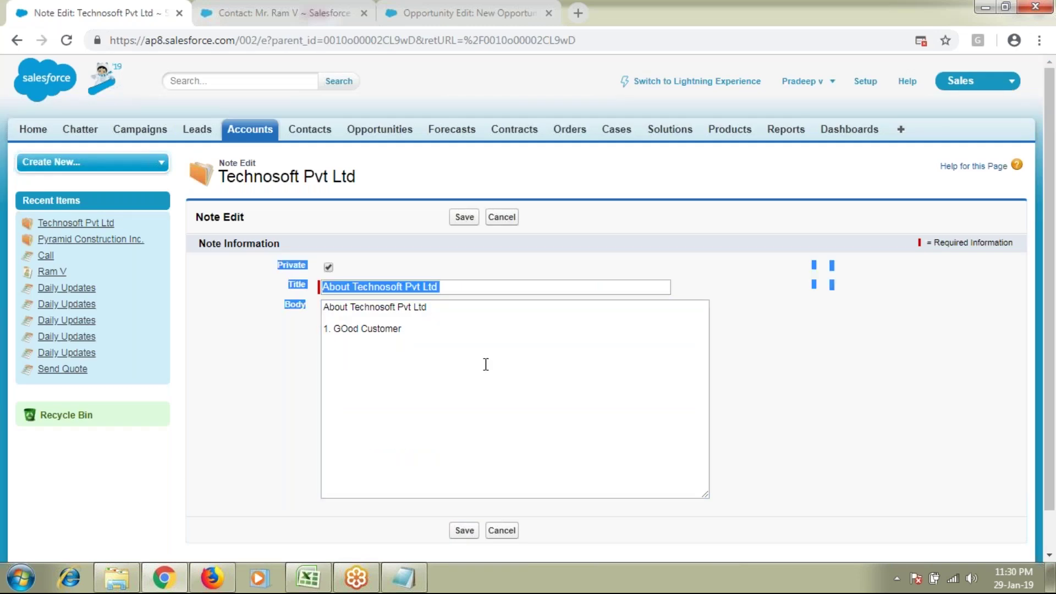
left_click(852, 430)
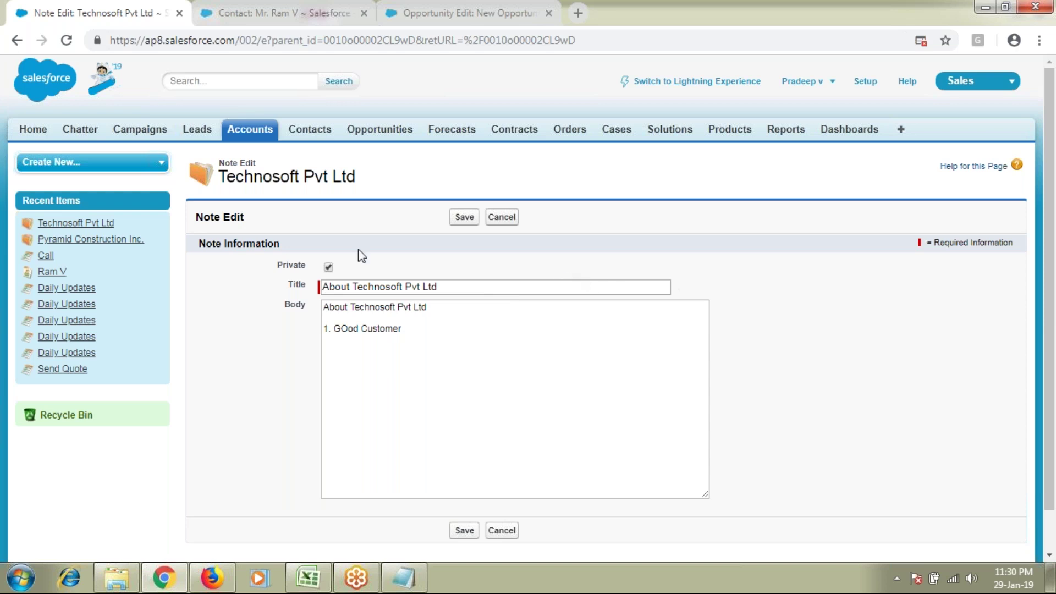
double_click(207, 218)
left_click_drag(279, 268, 321, 267)
left_click(463, 217)
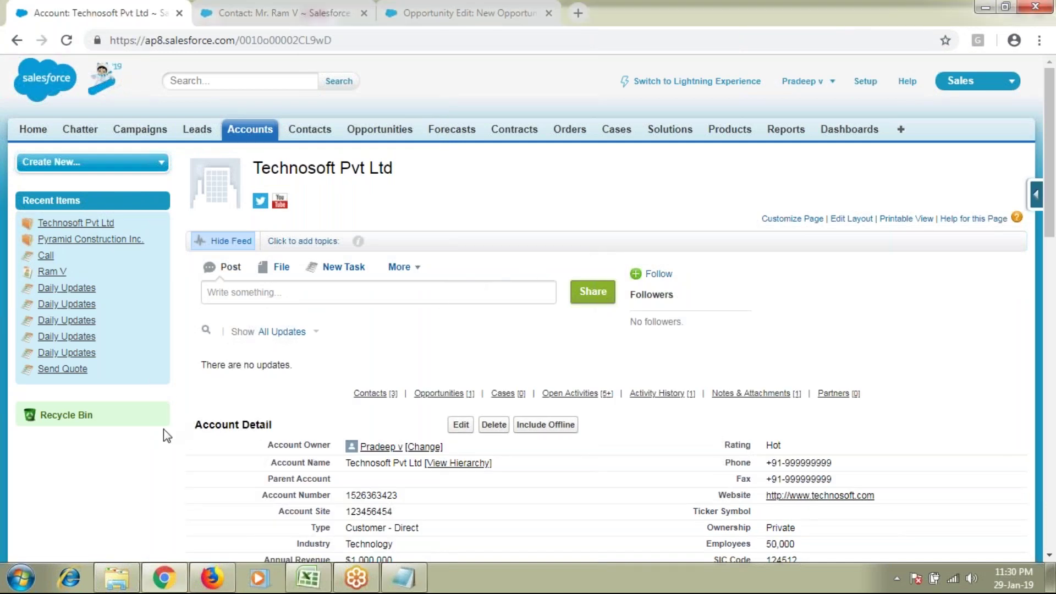
Step: Show the saved 'About Technosoft Pvt Ltd' note under Notes & Attachments and highlight the account name
scroll(164, 429, "down", 1)
scroll(163, 429, "down", 15)
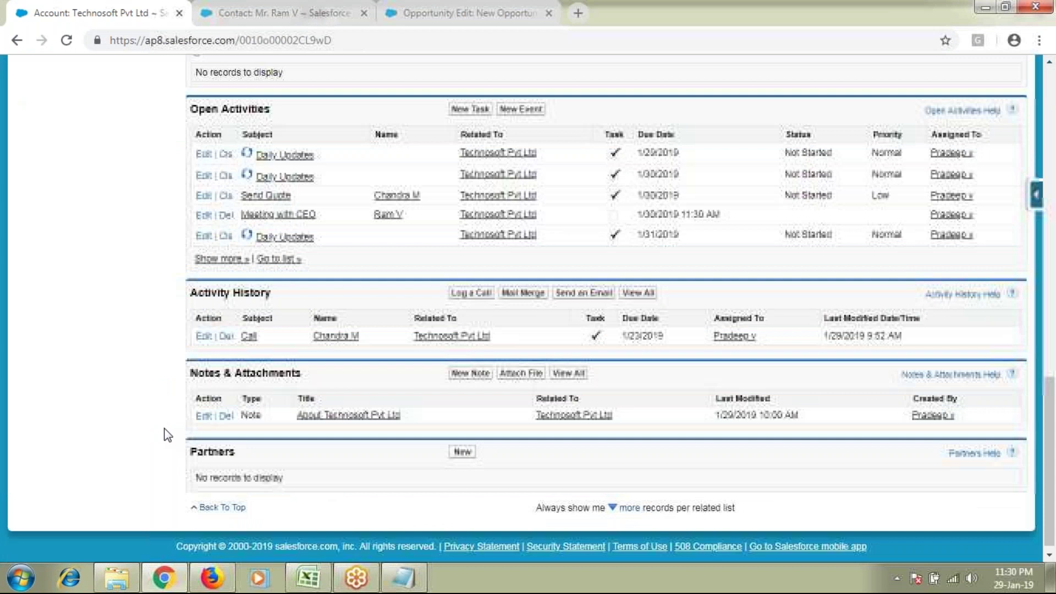
double_click(268, 373)
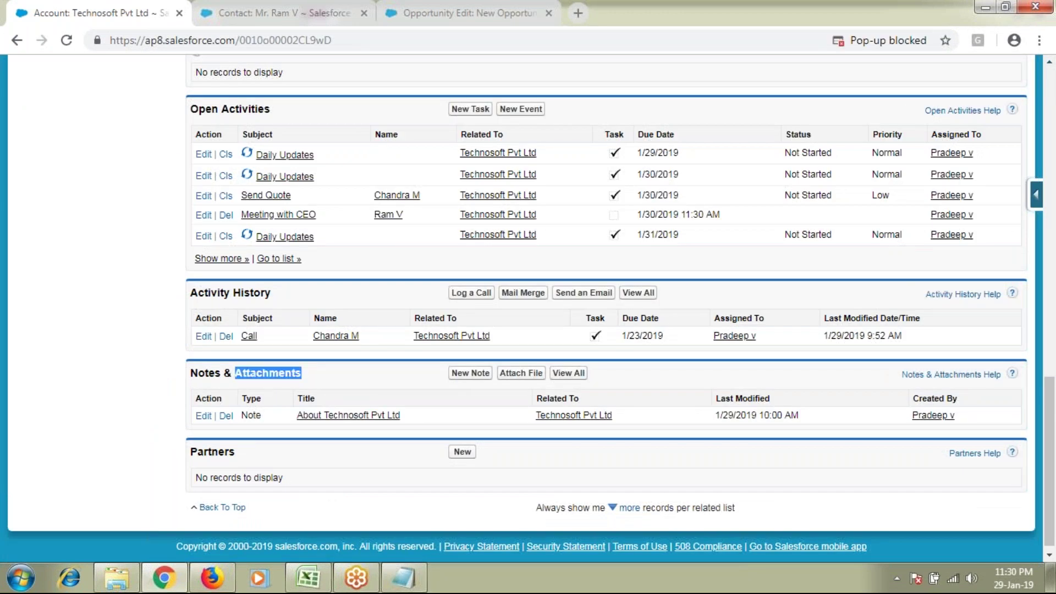
scroll(407, 373, "up", 1)
scroll(404, 367, "up", 15)
triple_click(334, 168)
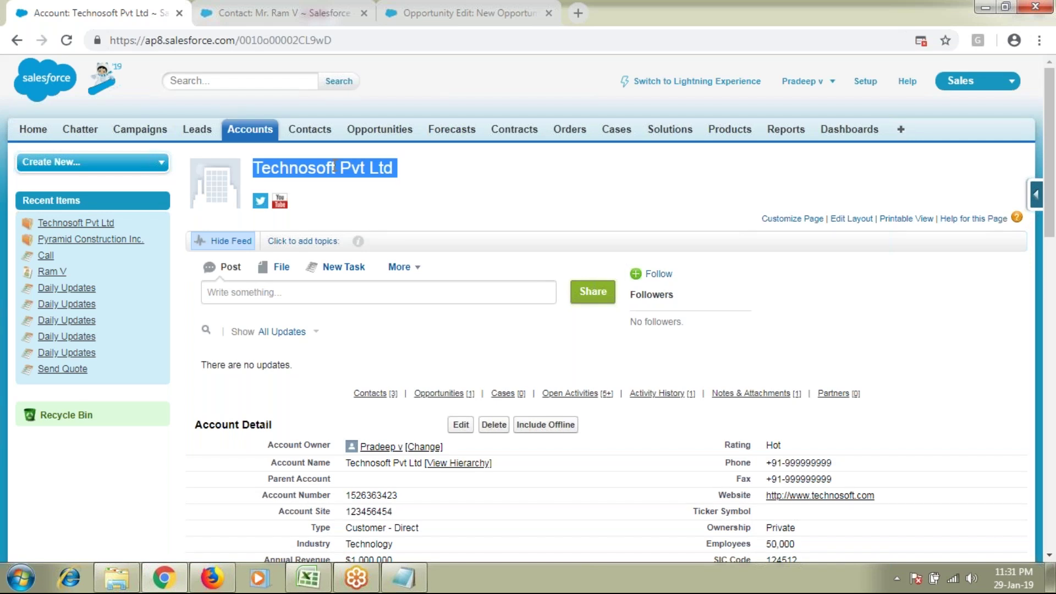
double_click(353, 168)
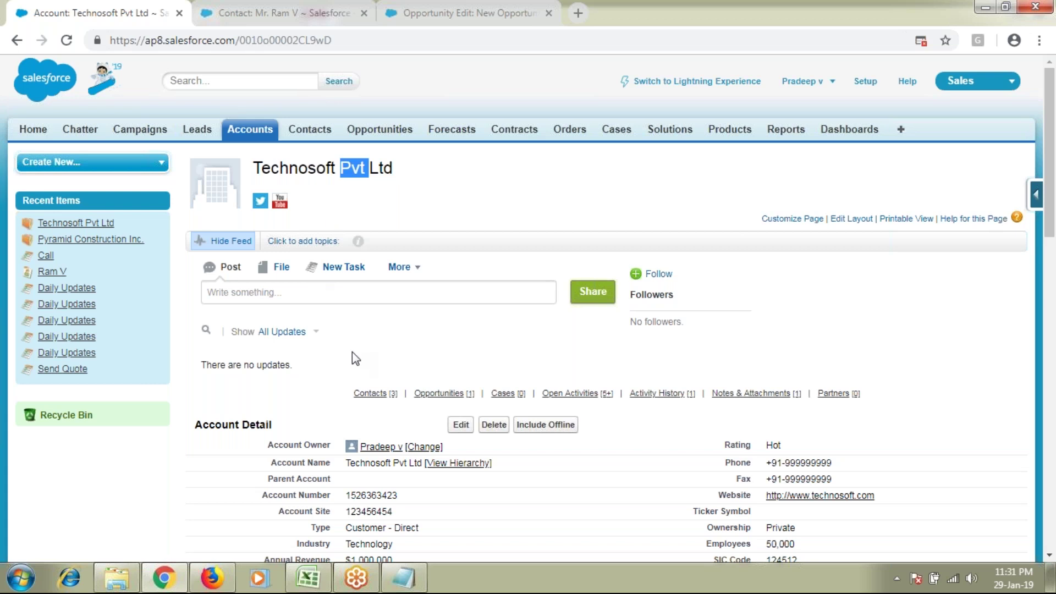
scroll(352, 353, "down", 10)
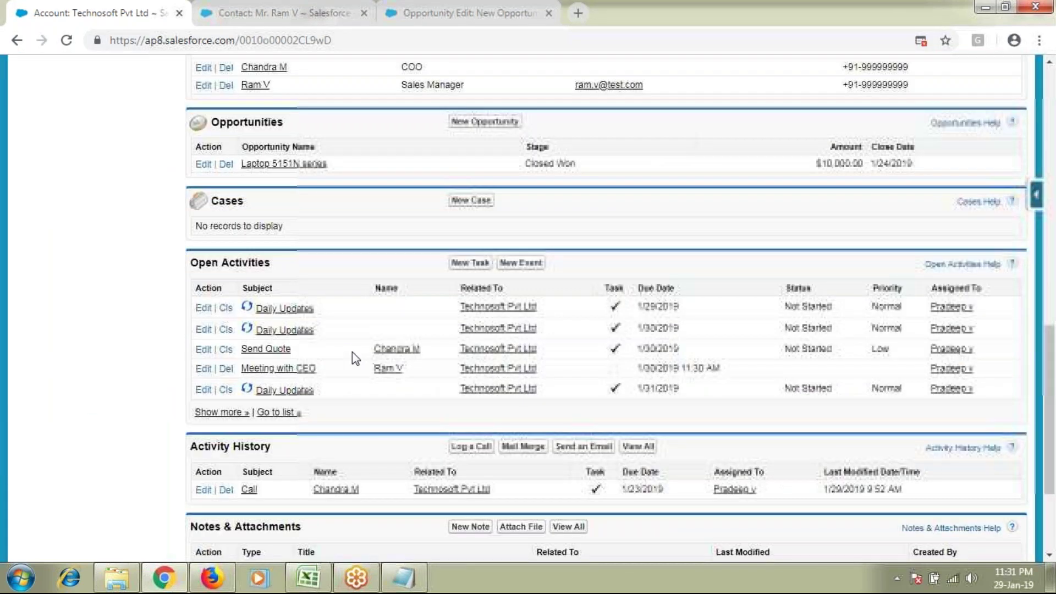
scroll(352, 352, "down", 3)
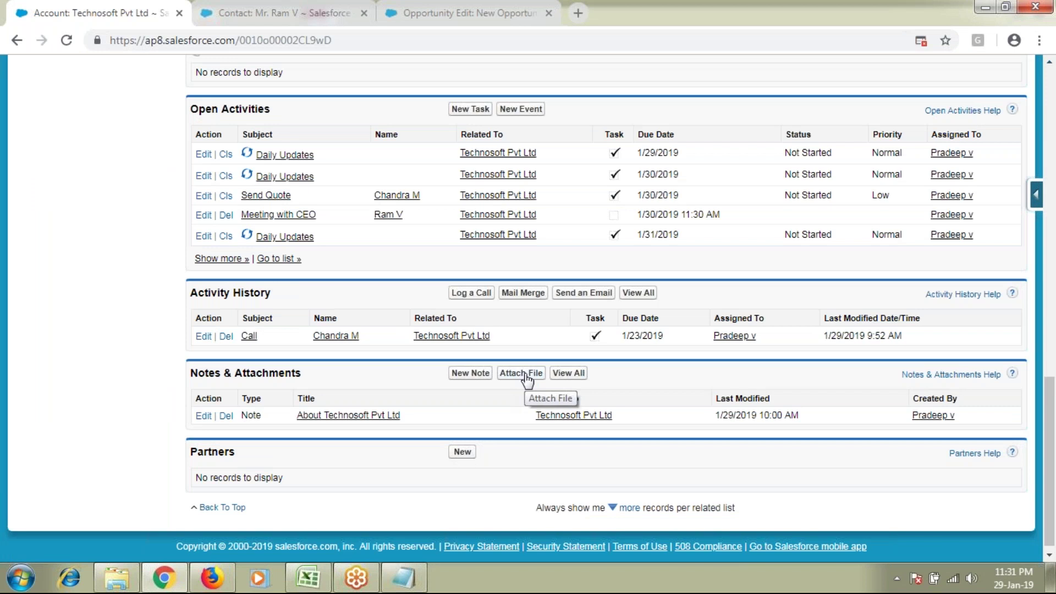
Step: Attach report1530888777427.xls from Downloads to the account and point out its 13KB size
left_click(527, 378)
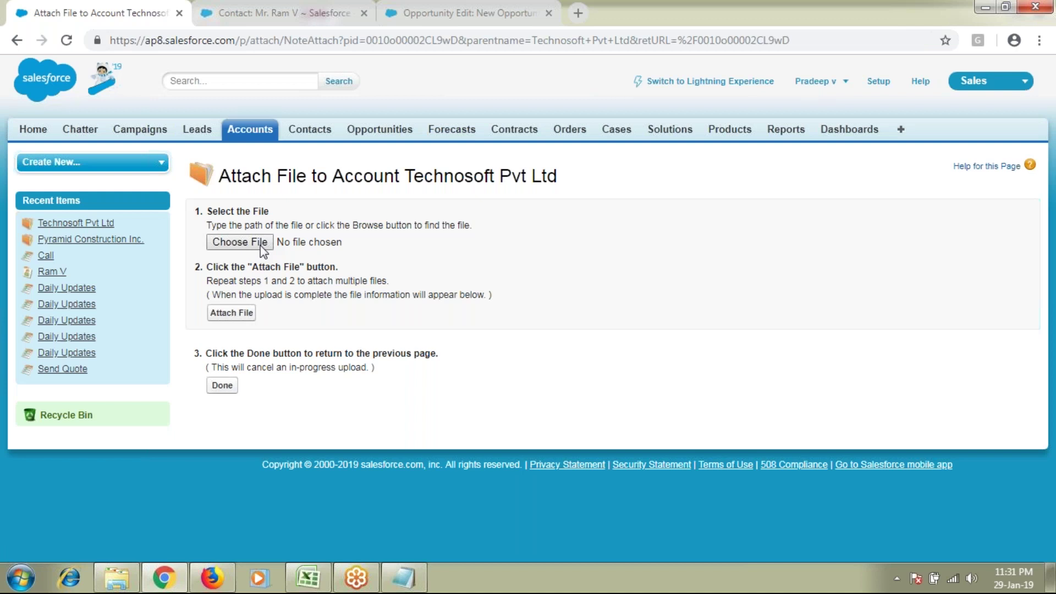
left_click(260, 246)
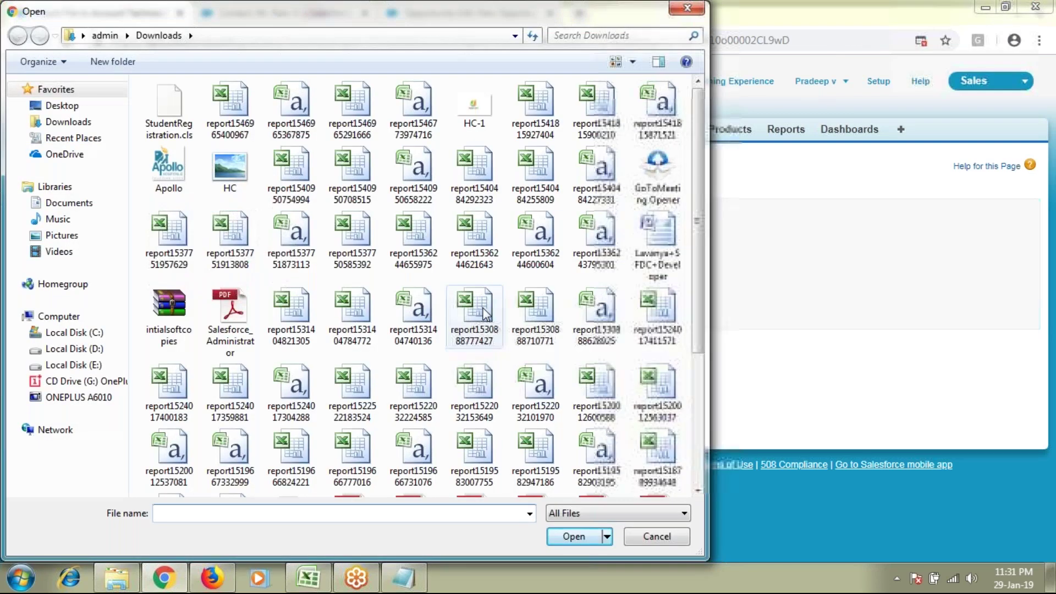
left_click(482, 310)
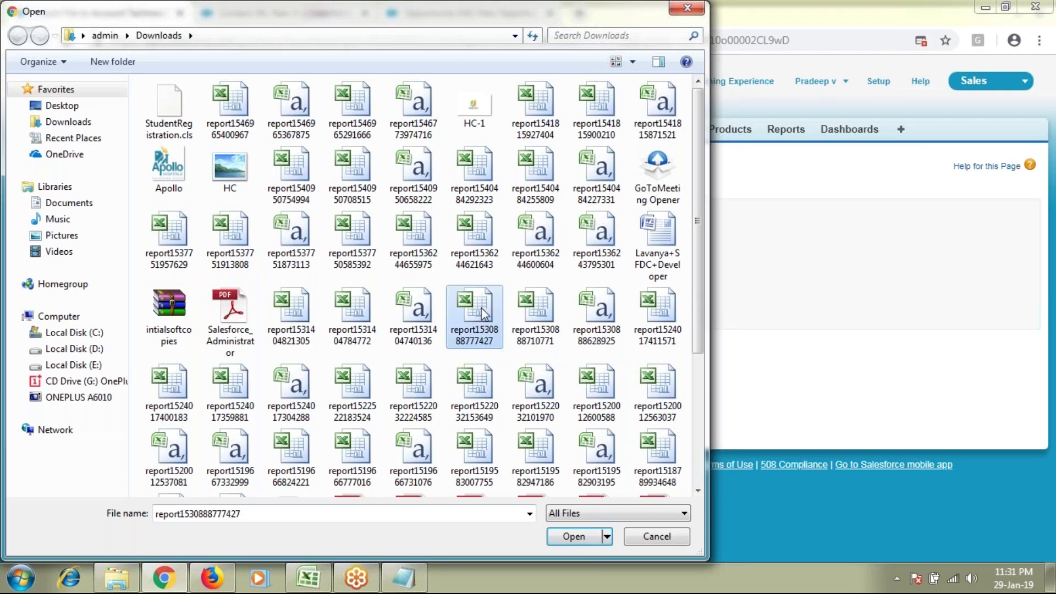
left_click(567, 542)
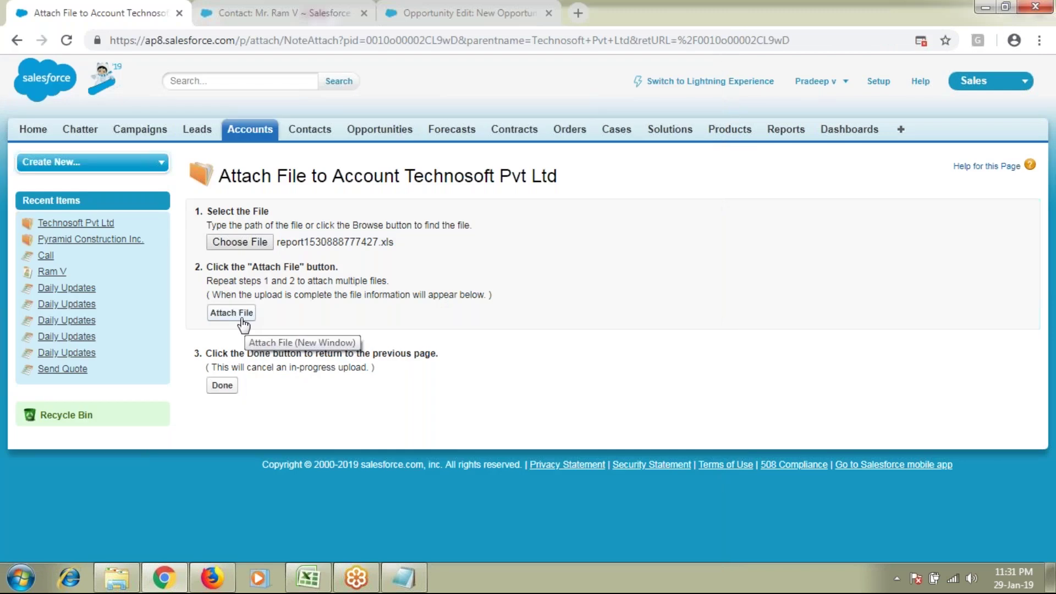
left_click(241, 322)
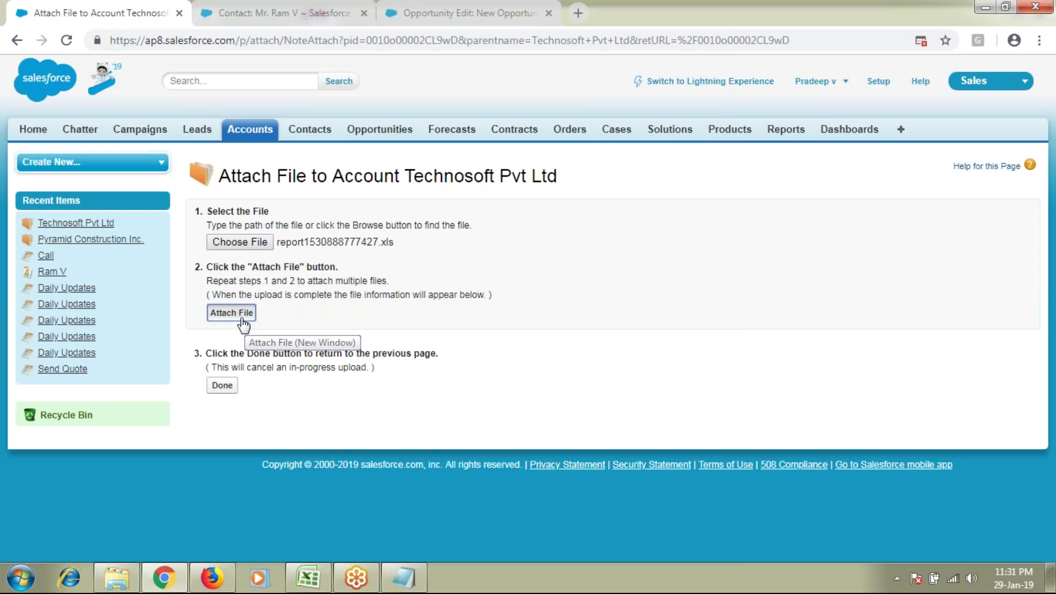
double_click(371, 442)
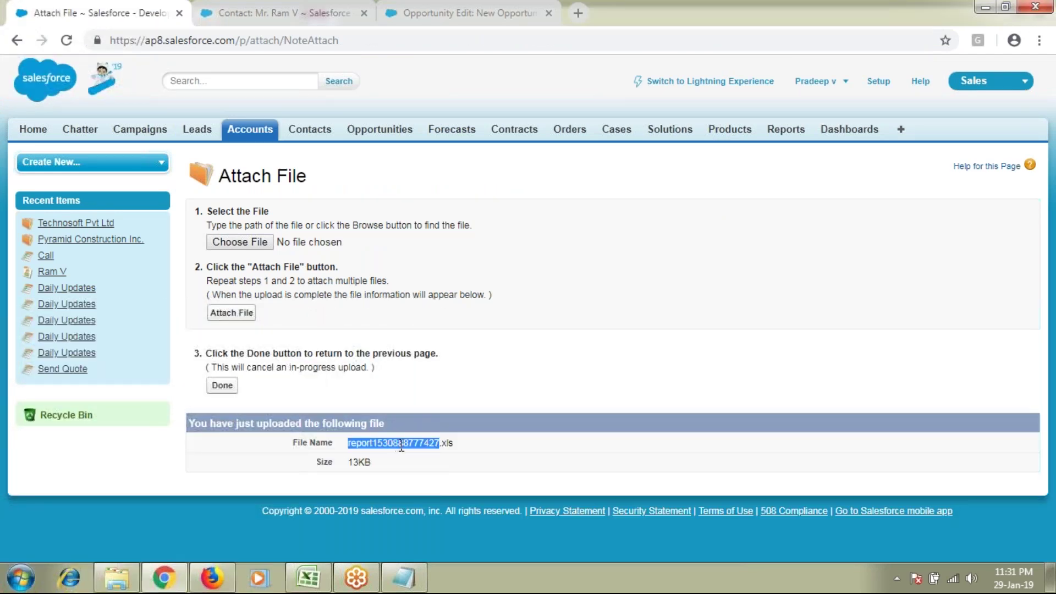
left_click(470, 444)
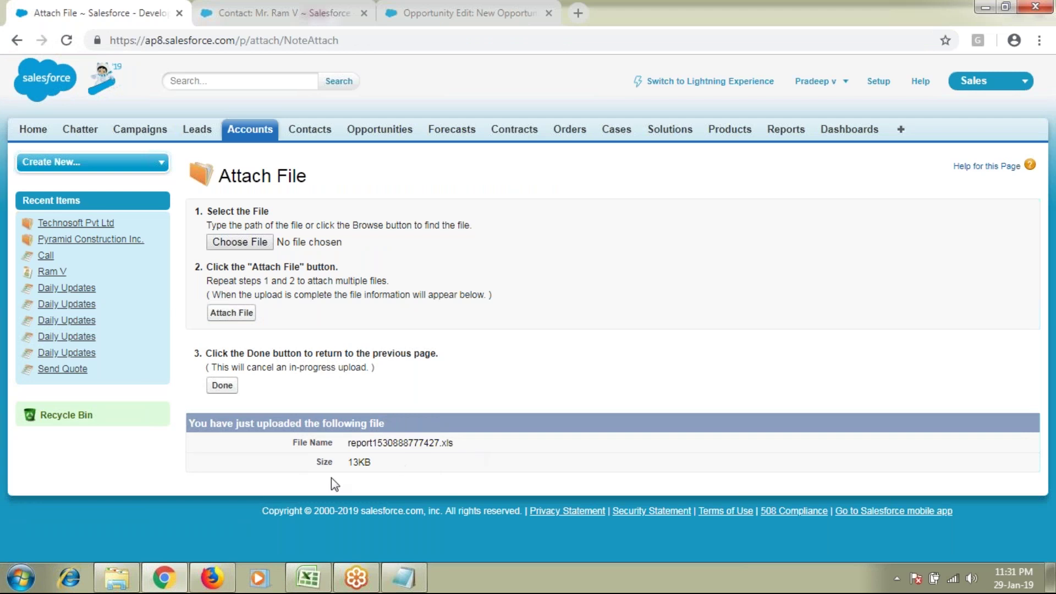
left_click_drag(322, 464, 371, 463)
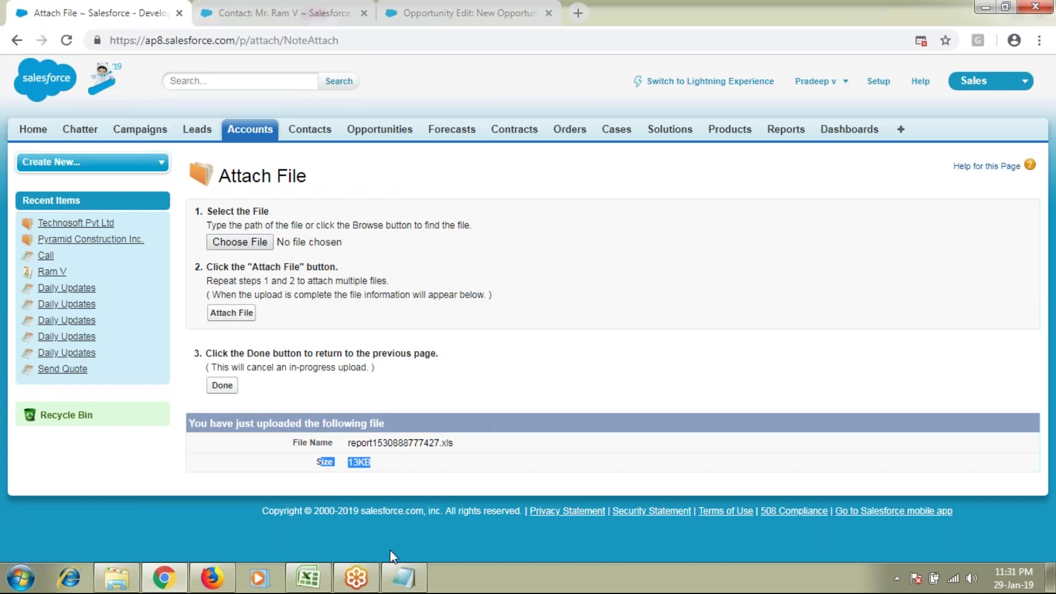
Step: Add the line 'max size of a single attachment : 25MB' to the Batch 31 notes
left_click(402, 575)
type("m")
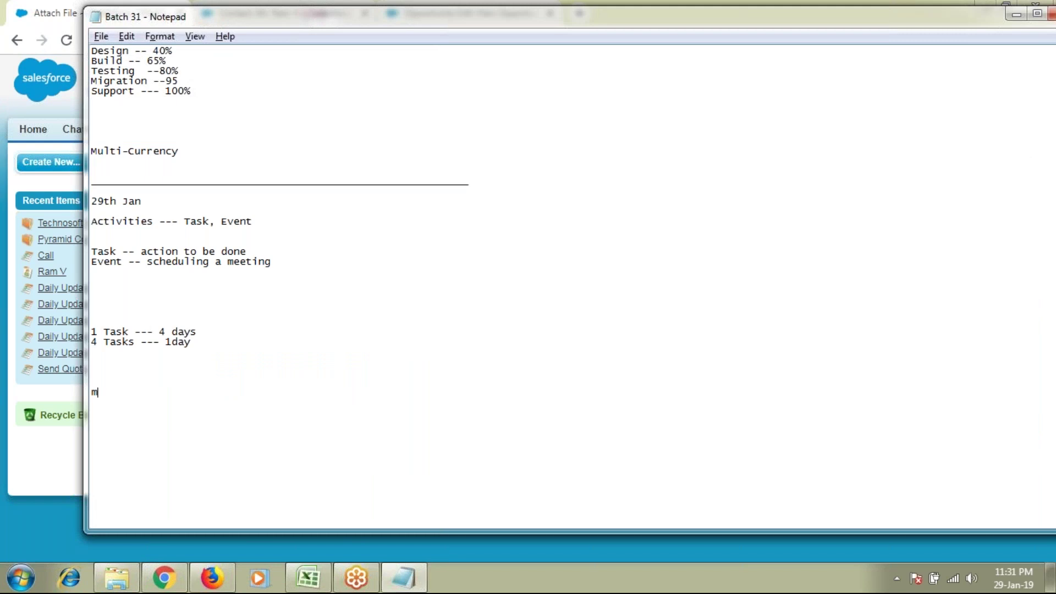
type("ax size of a single a")
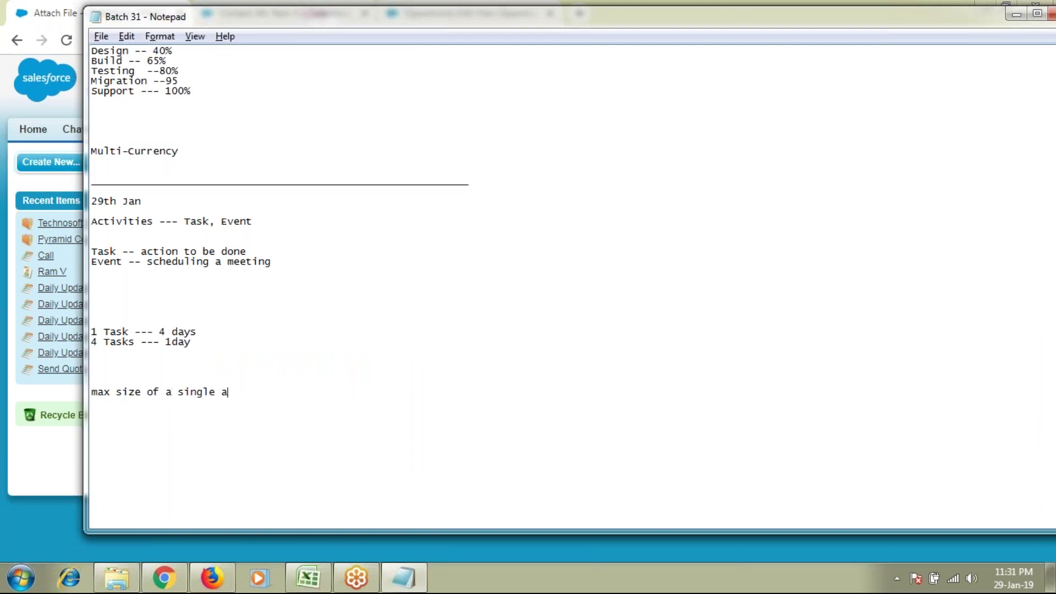
type("ttachment : 25MB")
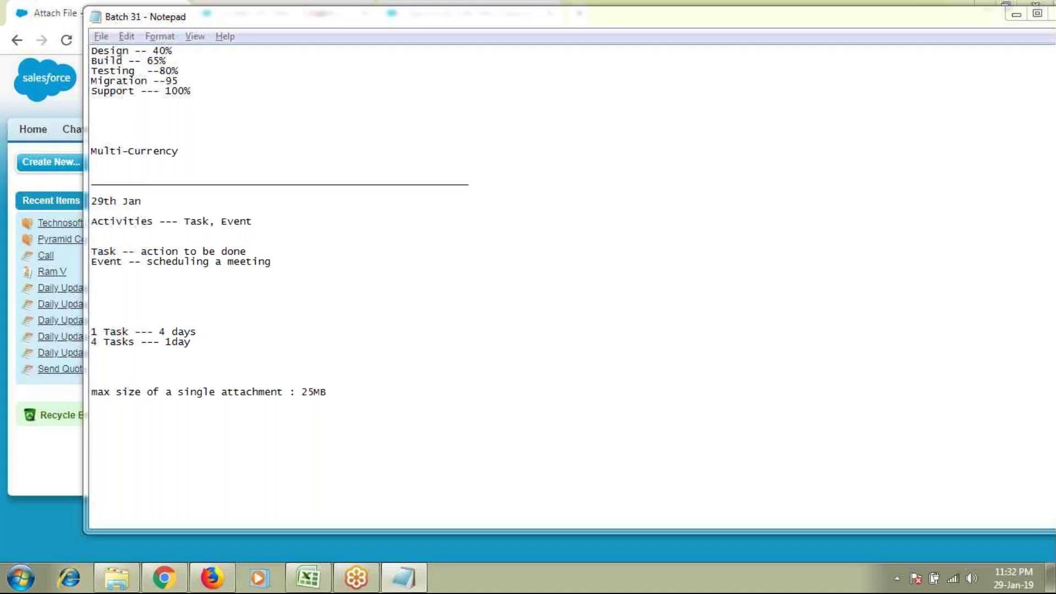
Step: Check the uploaded file's size on the upload results page, then return to the notes
key("alt+Tab")
left_click_drag(318, 465, 379, 472)
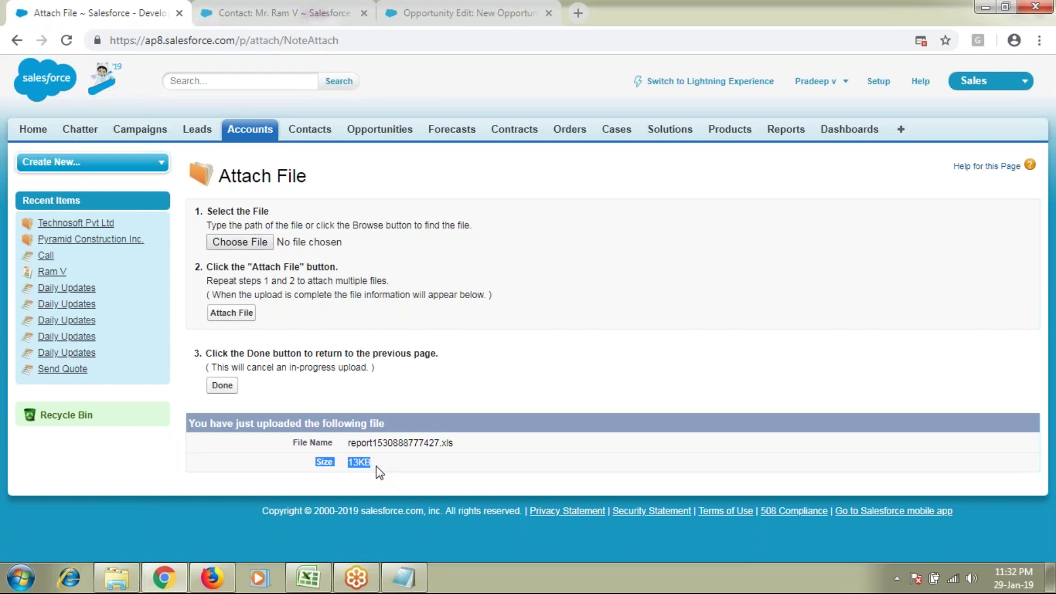
key("alt+Tab")
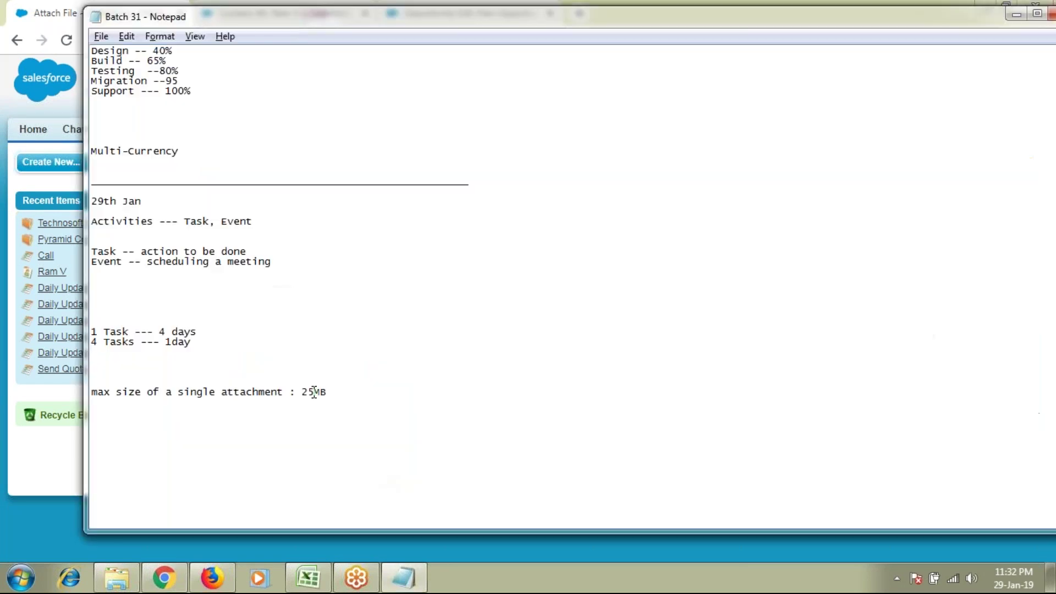
Step: Finish the upload and review the account's Notes & Attachments list showing the attachment and note
key("alt+Tab")
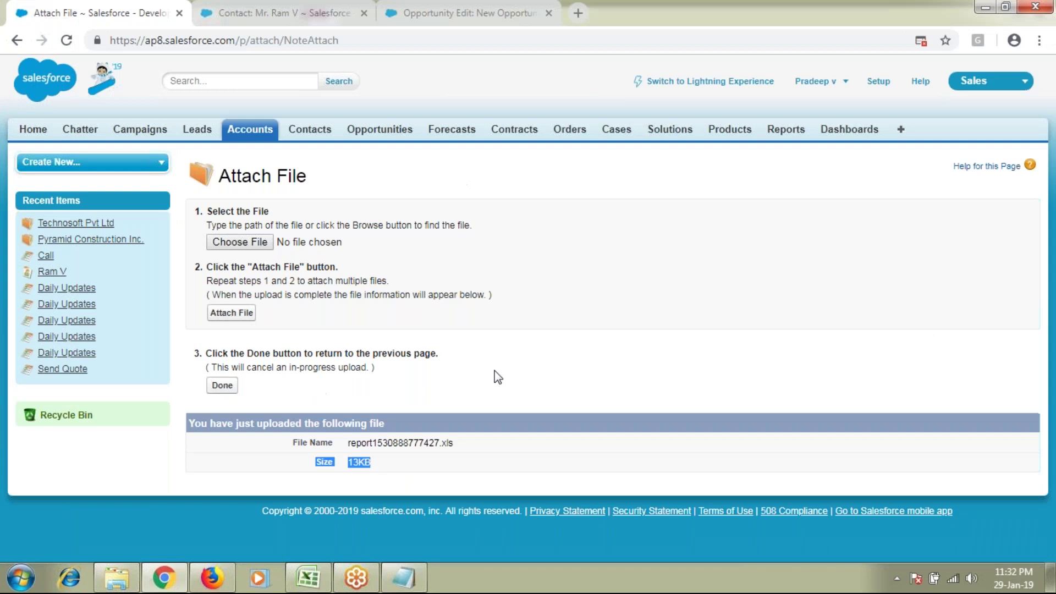
left_click(223, 387)
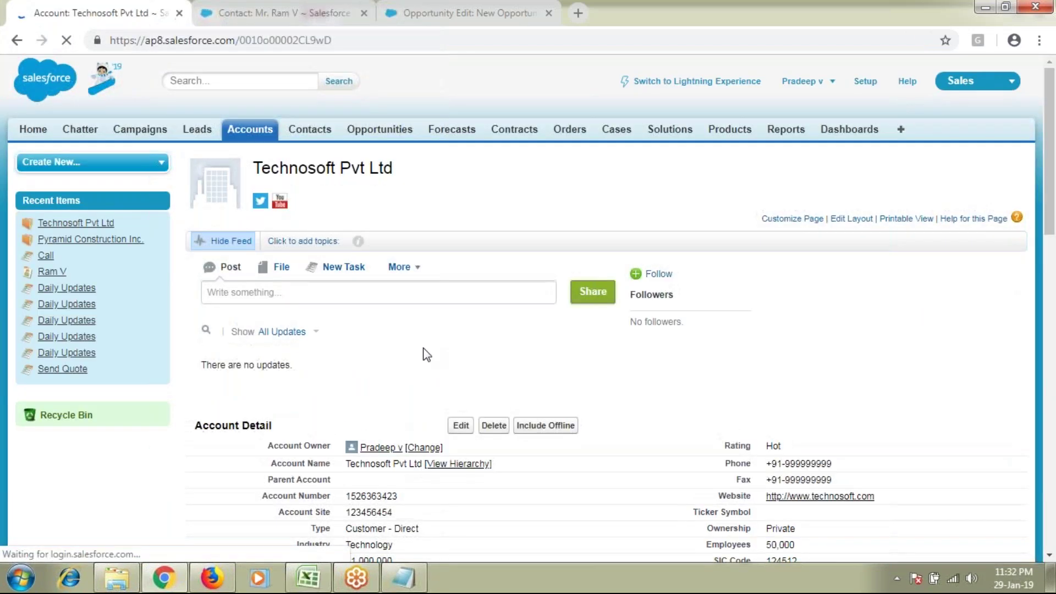
scroll(413, 248, "down", 10)
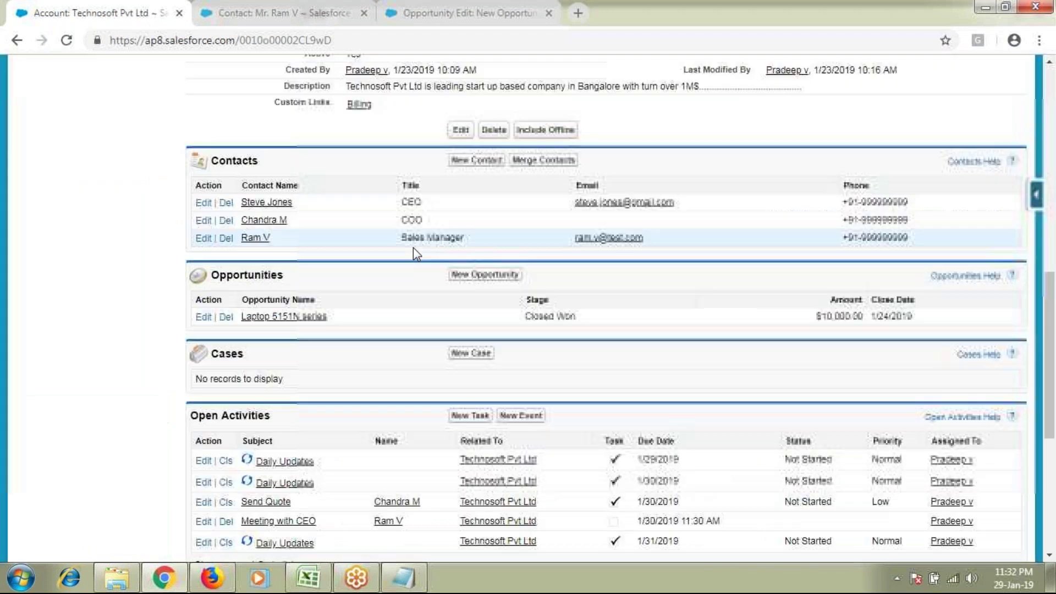
scroll(414, 248, "down", 5)
double_click(291, 389)
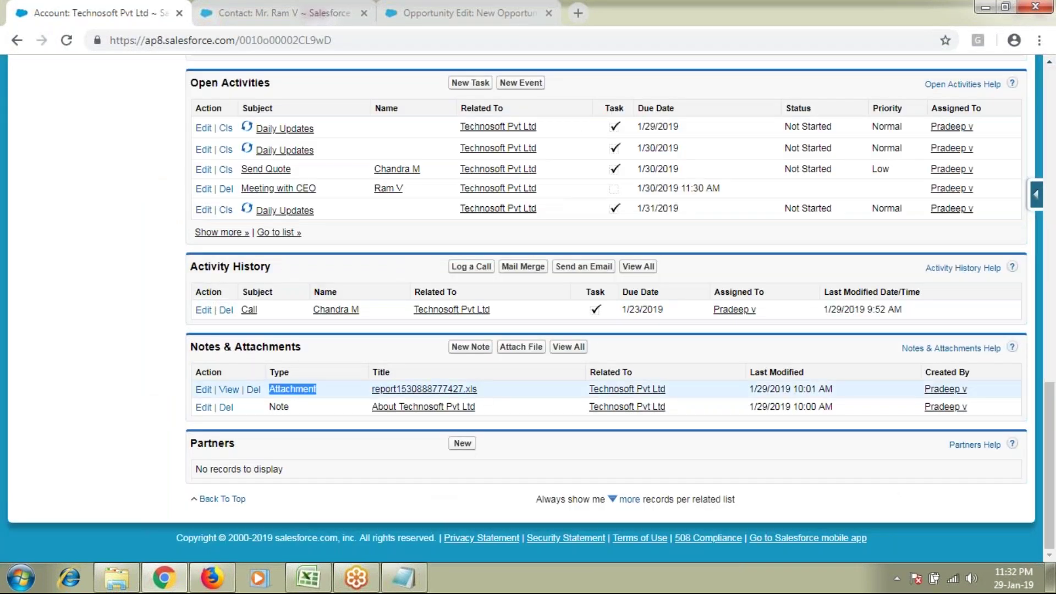
double_click(279, 407)
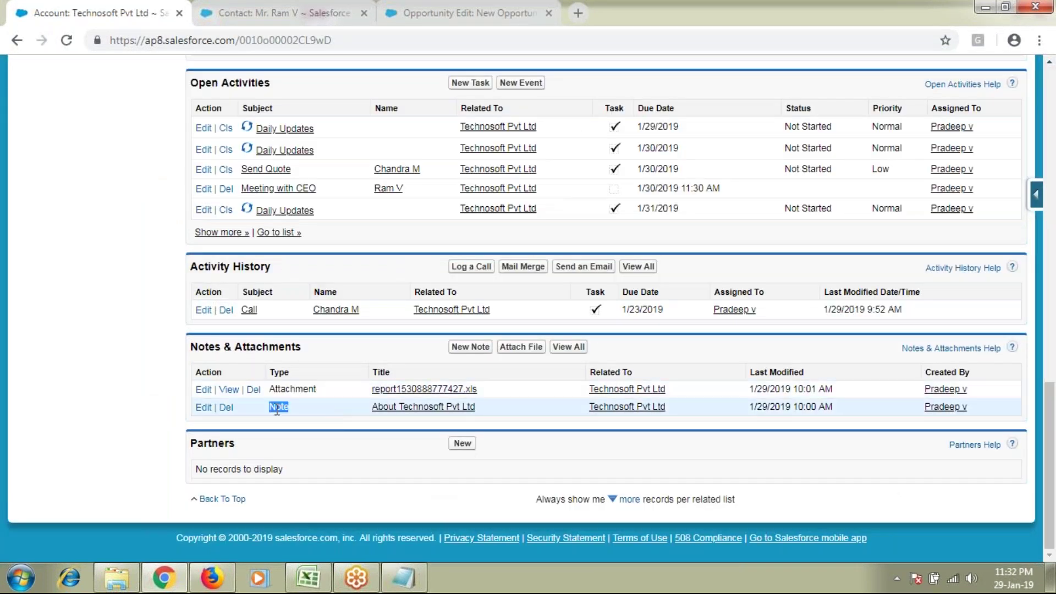
Step: Open the attached report's details, then return to the Technosoft Pvt Ltd Notes & Attachments list
left_click(442, 392)
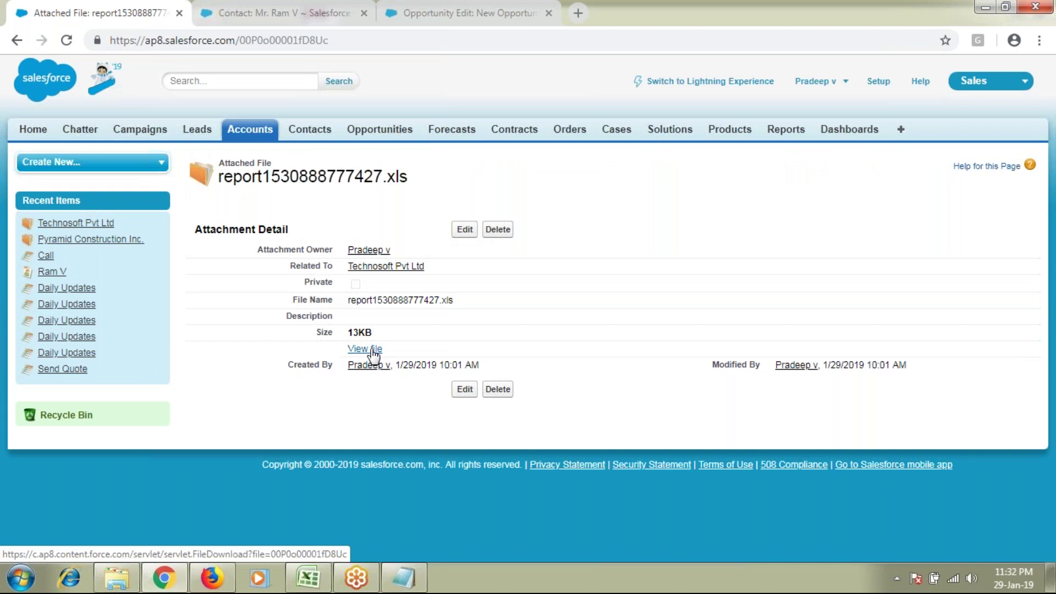
left_click(379, 267)
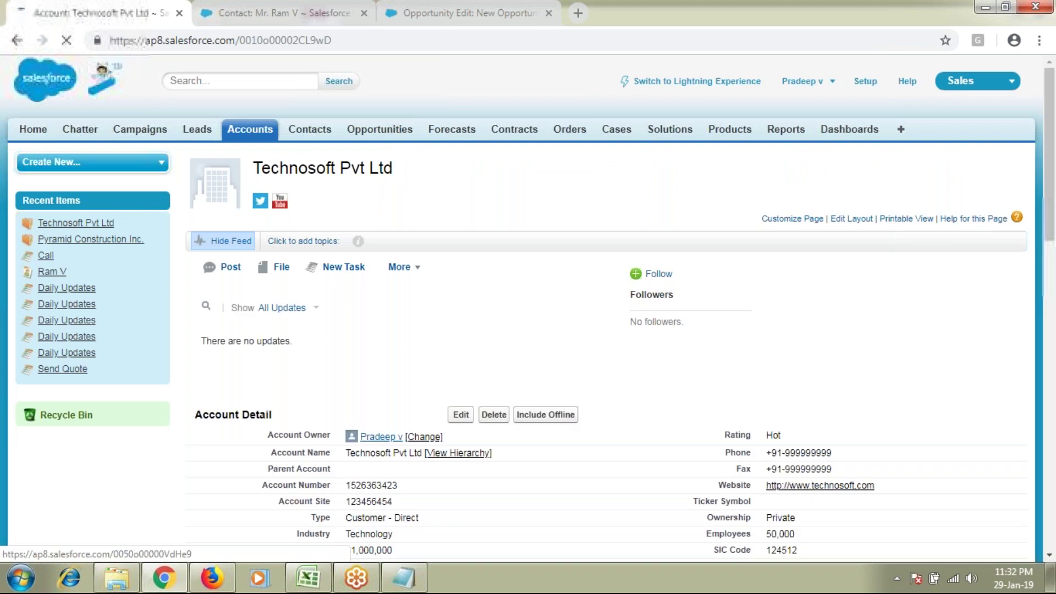
scroll(388, 441, "down", 15)
triple_click(270, 345)
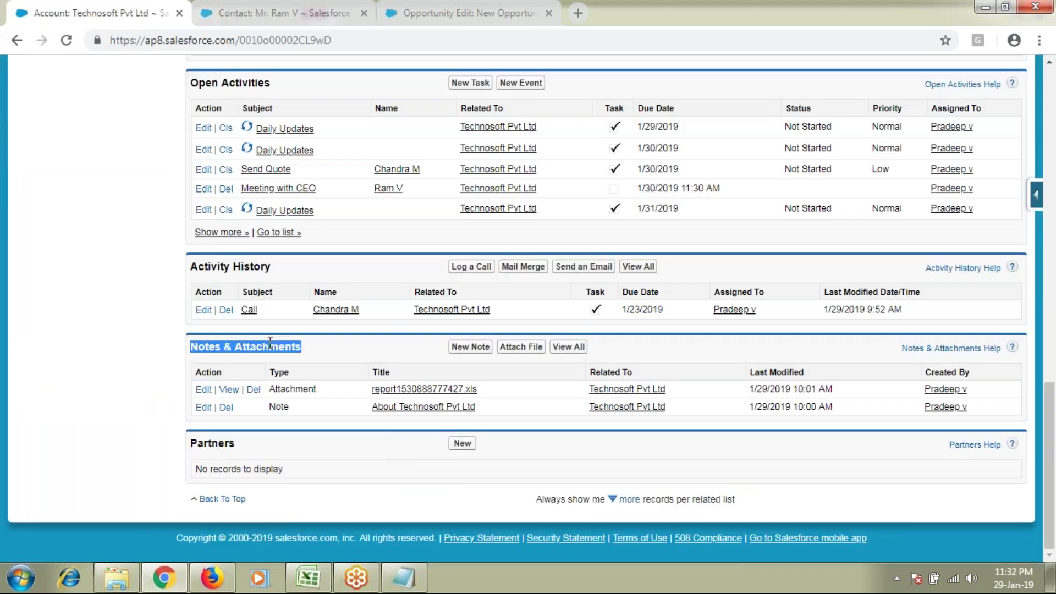
left_click(403, 577)
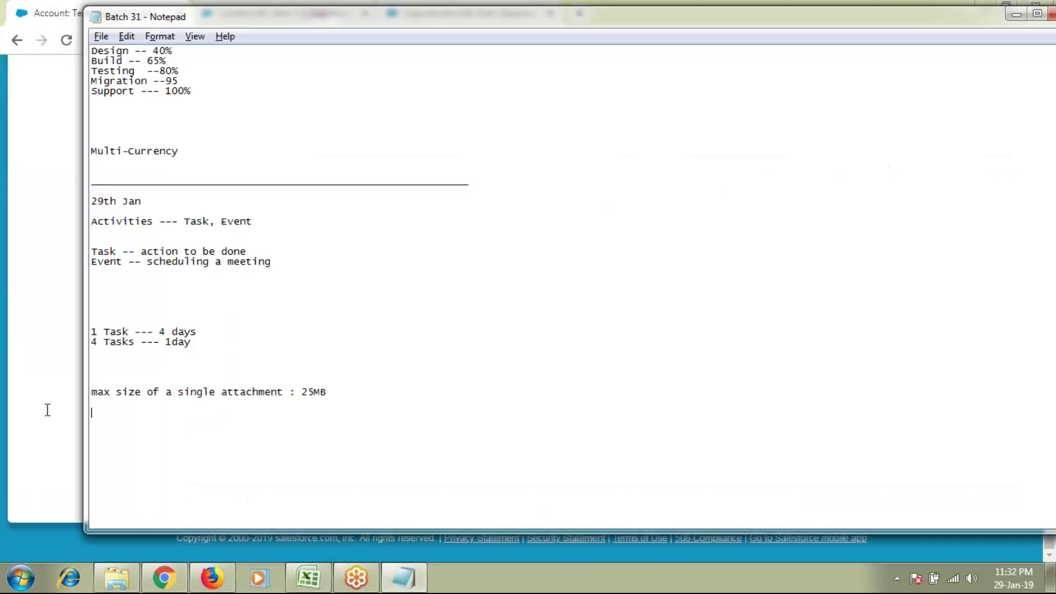
key("shift+Up")
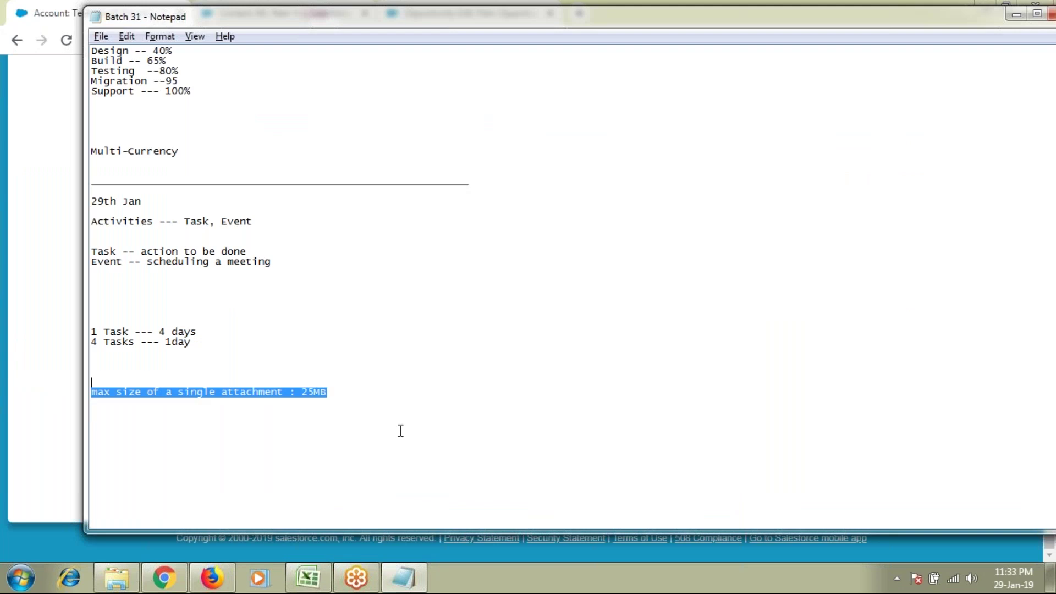
left_click(401, 431)
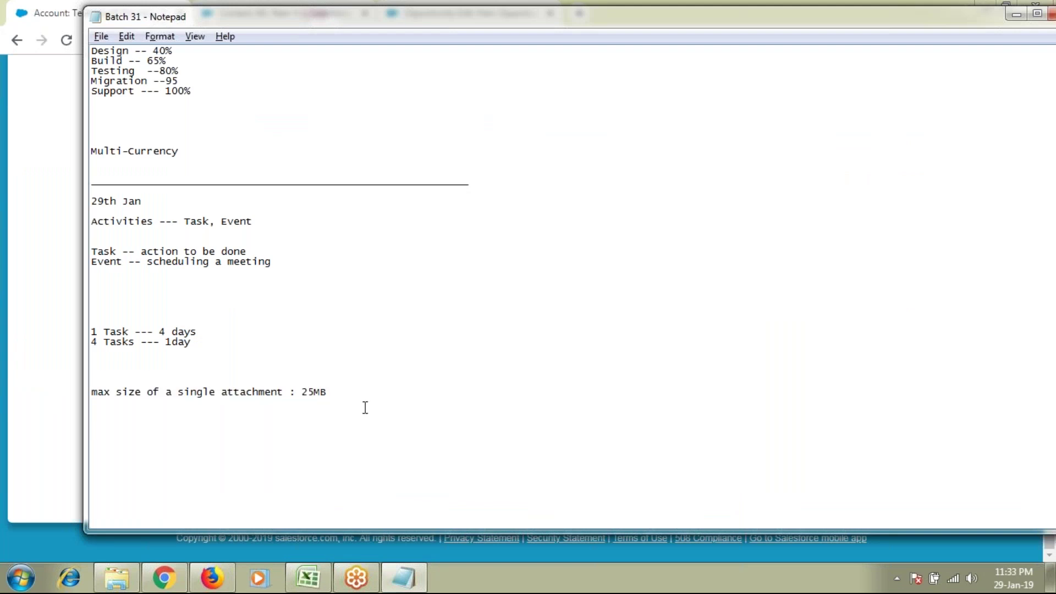
left_click_drag(286, 401, 86, 384)
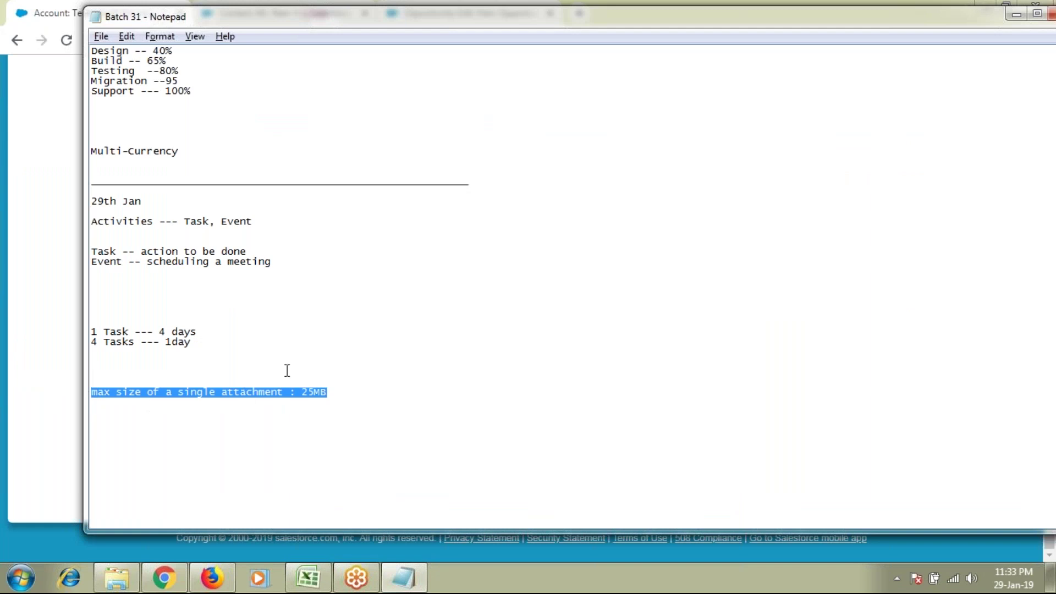
scroll(294, 395, "up", 20)
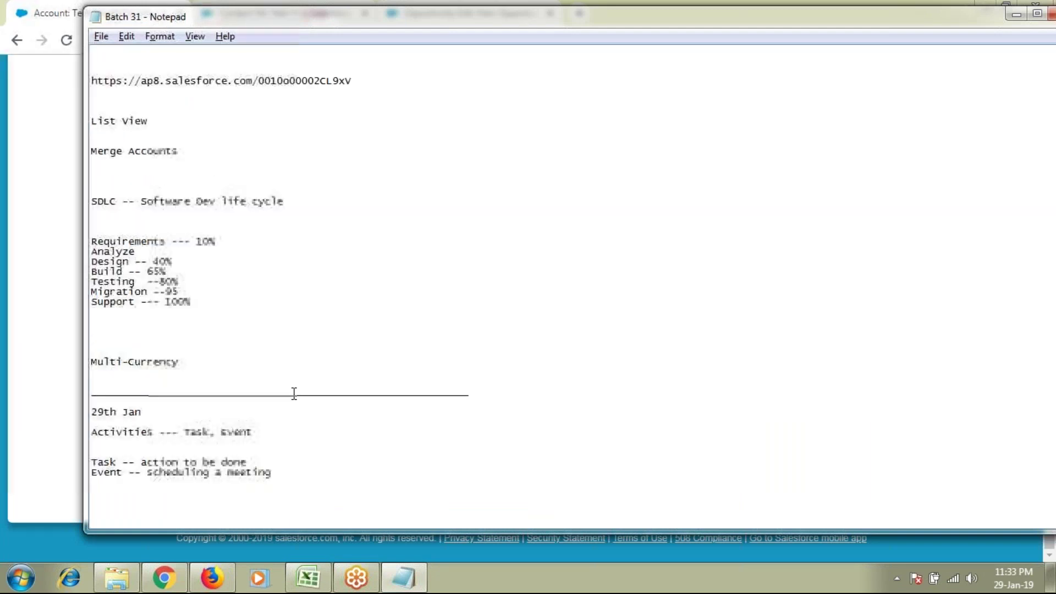
scroll(294, 394, "up", 4)
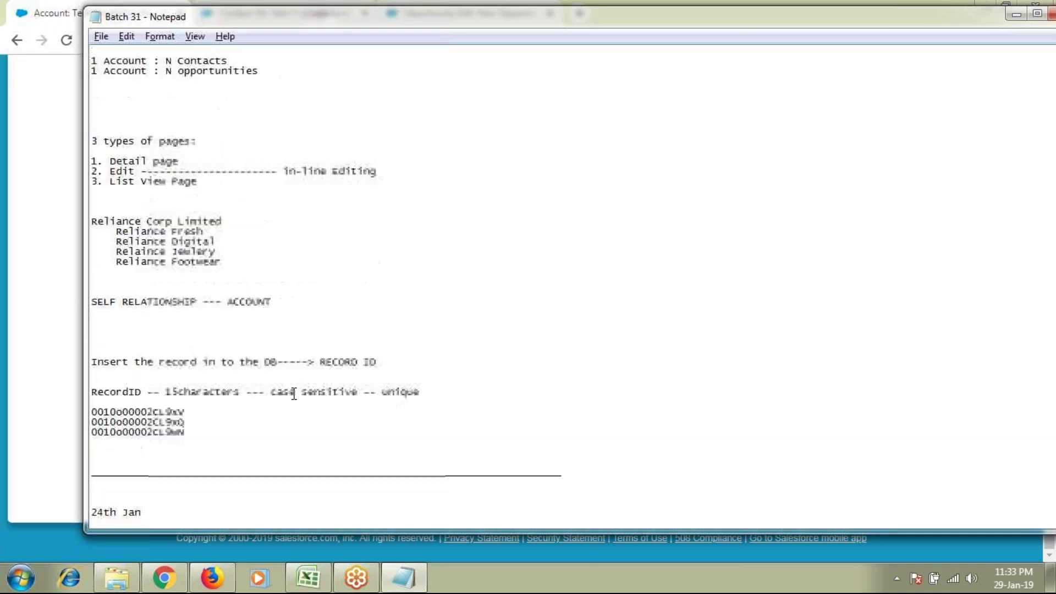
scroll(295, 394, "up", 13)
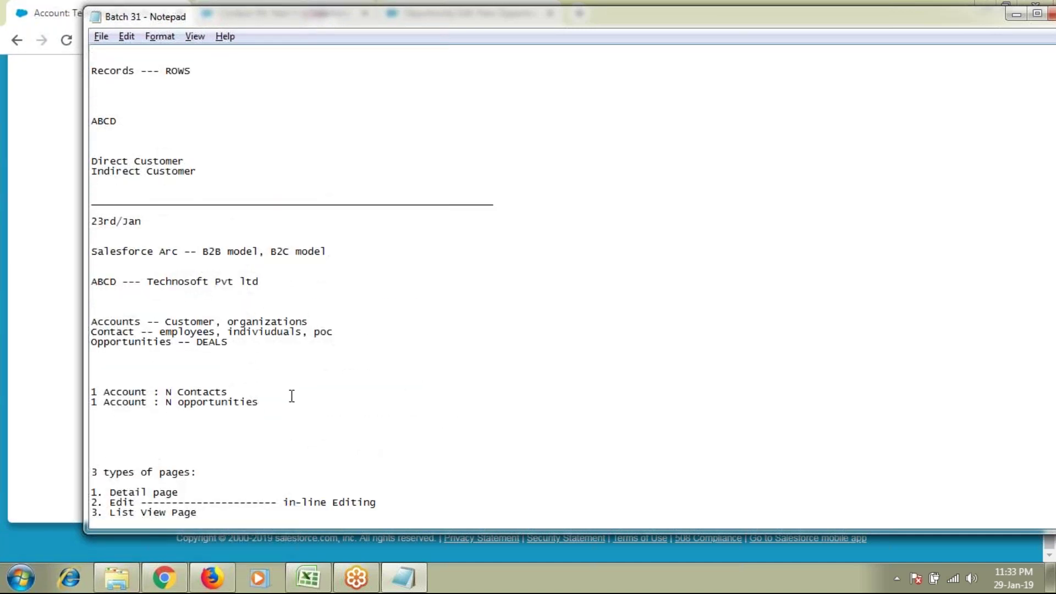
scroll(292, 396, "down", 9)
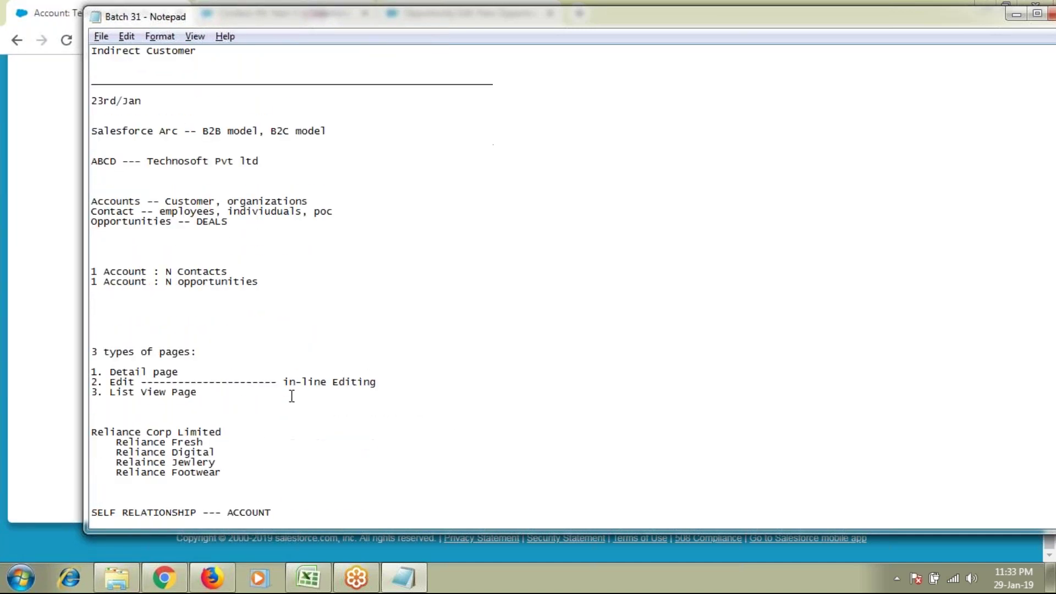
scroll(292, 396, "down", 12)
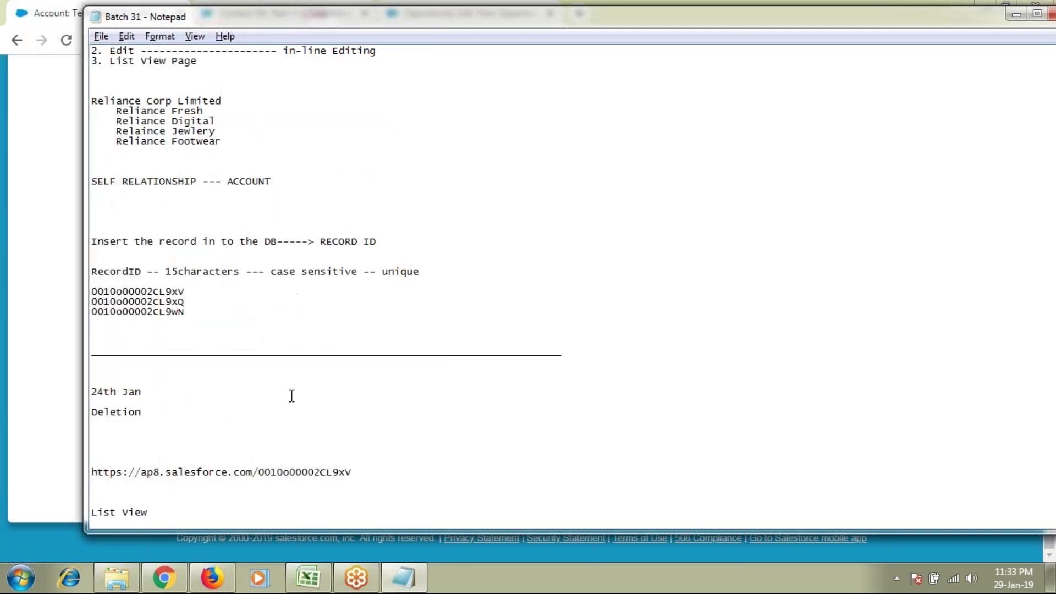
scroll(291, 396, "down", 3)
double_click(135, 201)
scroll(285, 424, "down", 14)
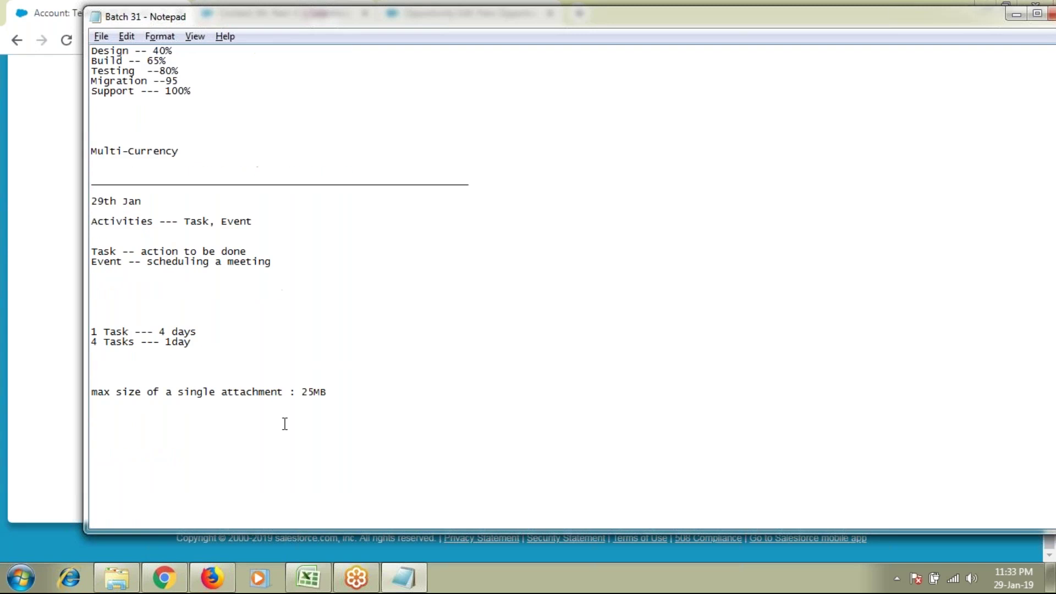
scroll(285, 423, "down", 3)
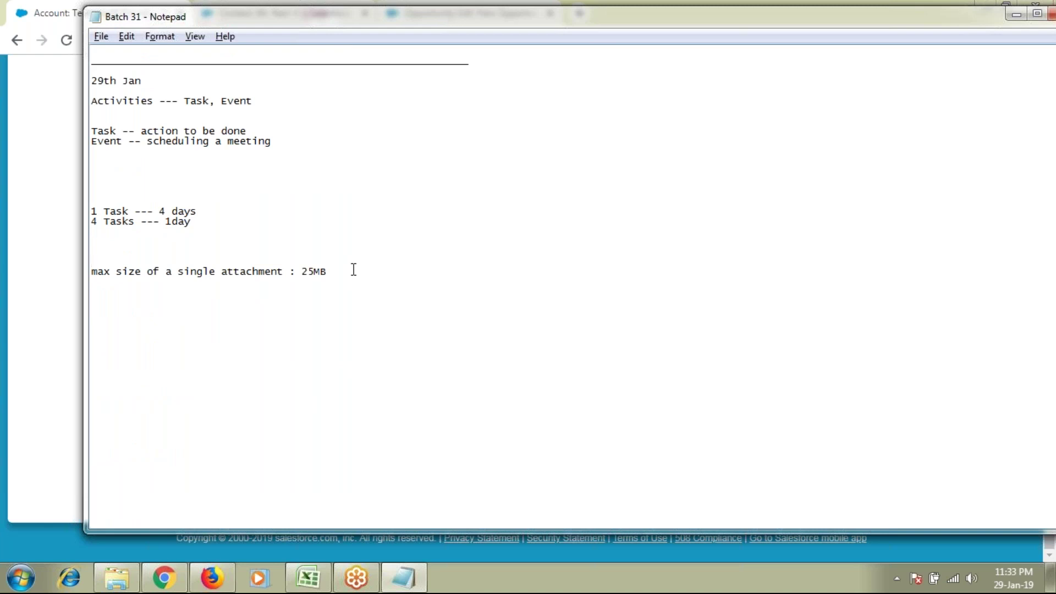
left_click_drag(369, 283, 74, 274)
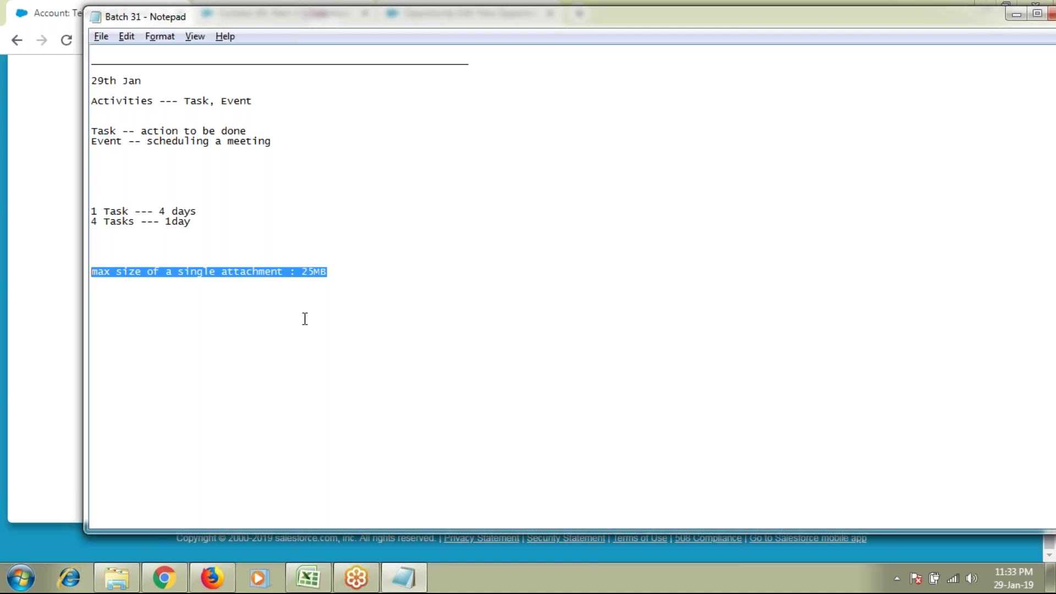
key("alt+Tab")
Step: Highlight the Notes & Attachments and Partners headings on the Technosoft account page
left_click(115, 387)
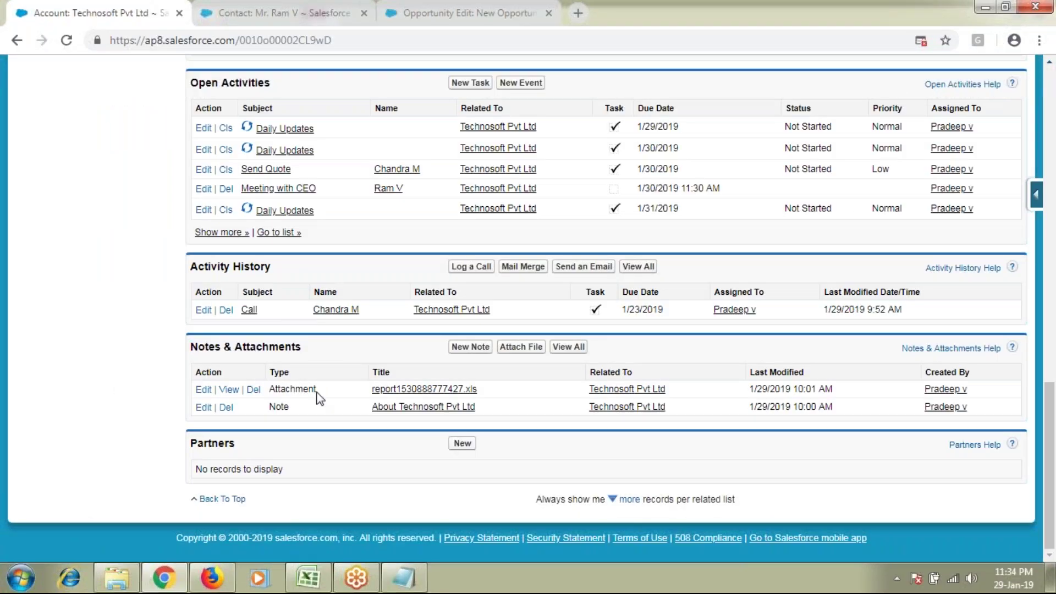
double_click(225, 346)
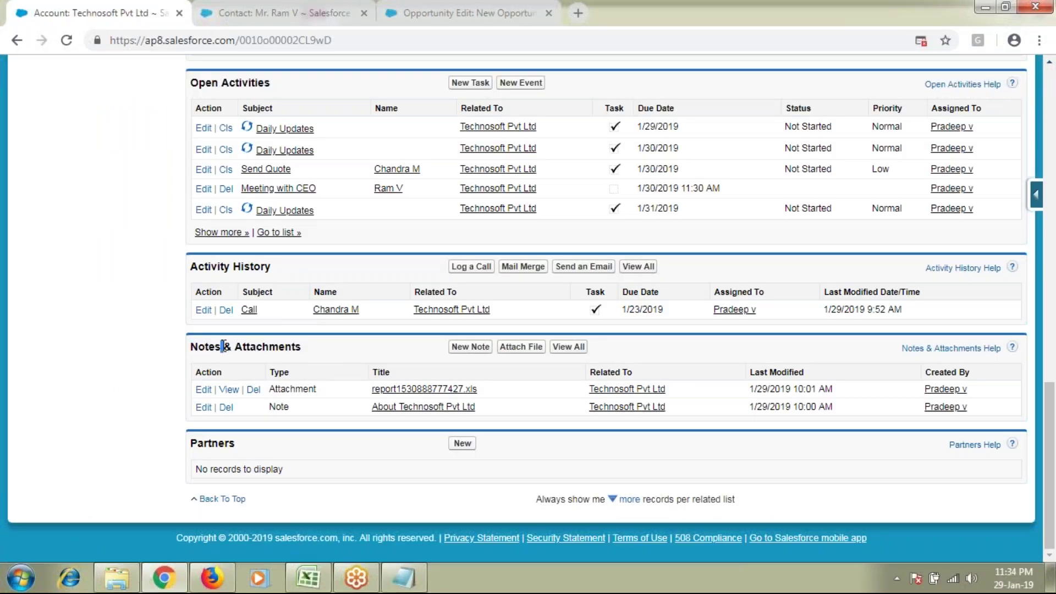
double_click(280, 347)
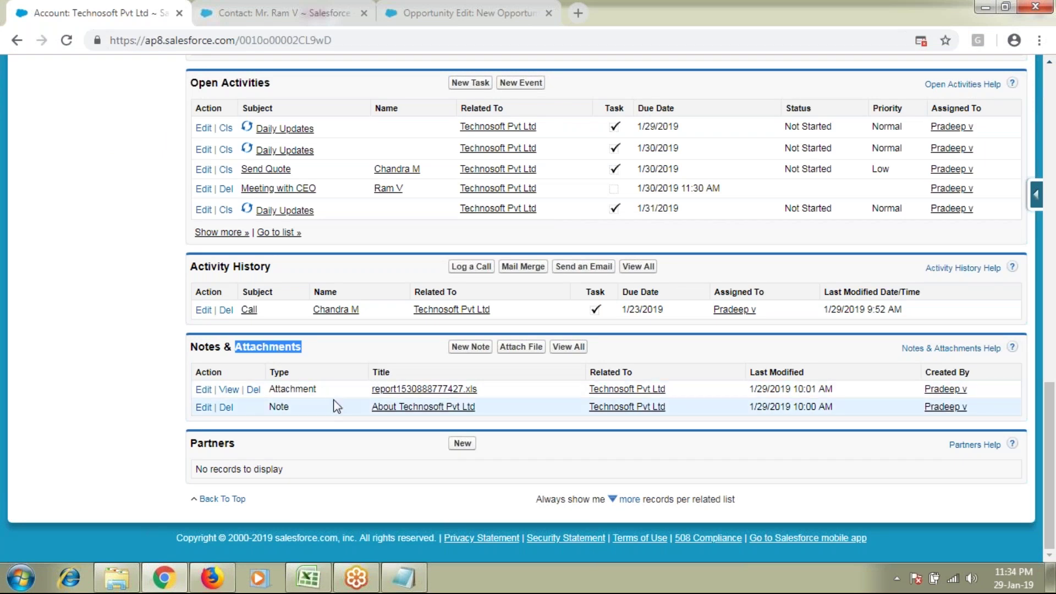
double_click(214, 443)
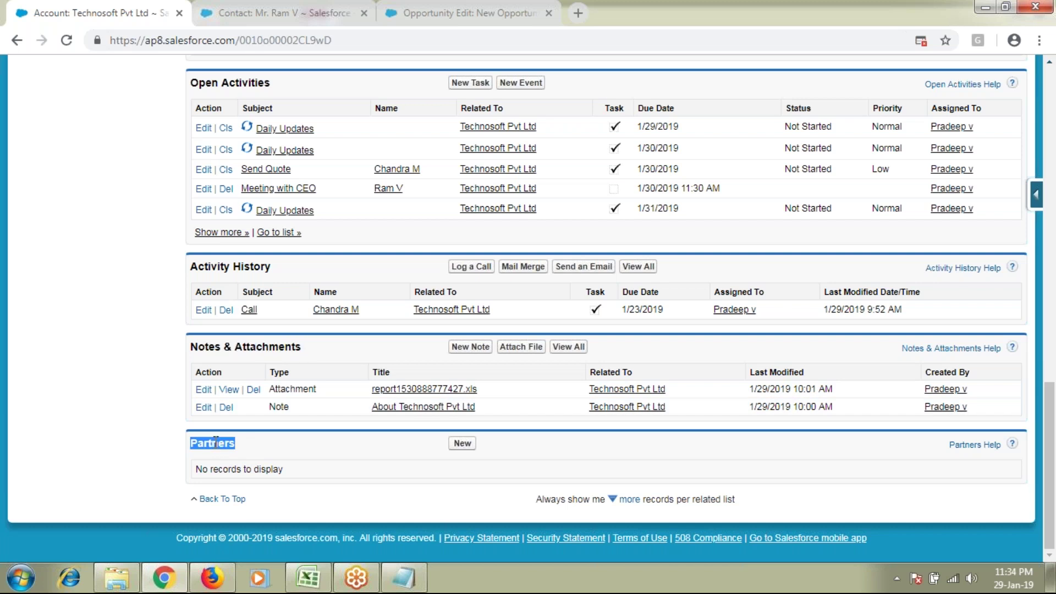
Step: Select the account title Technosoft Pvt Ltd at the top and bring Notepad forward
scroll(275, 473, "up", 15)
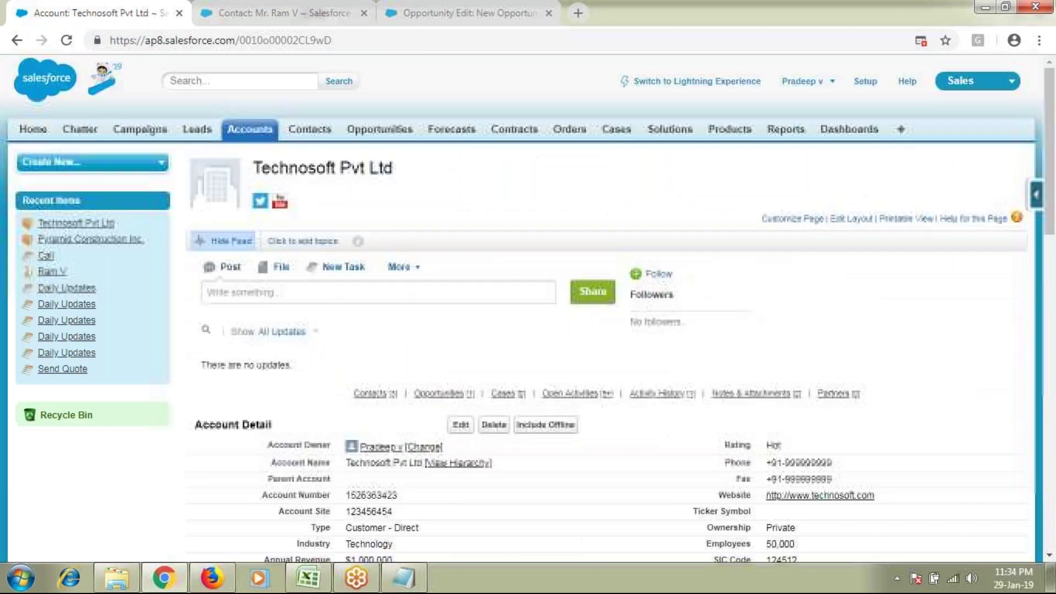
triple_click(320, 175)
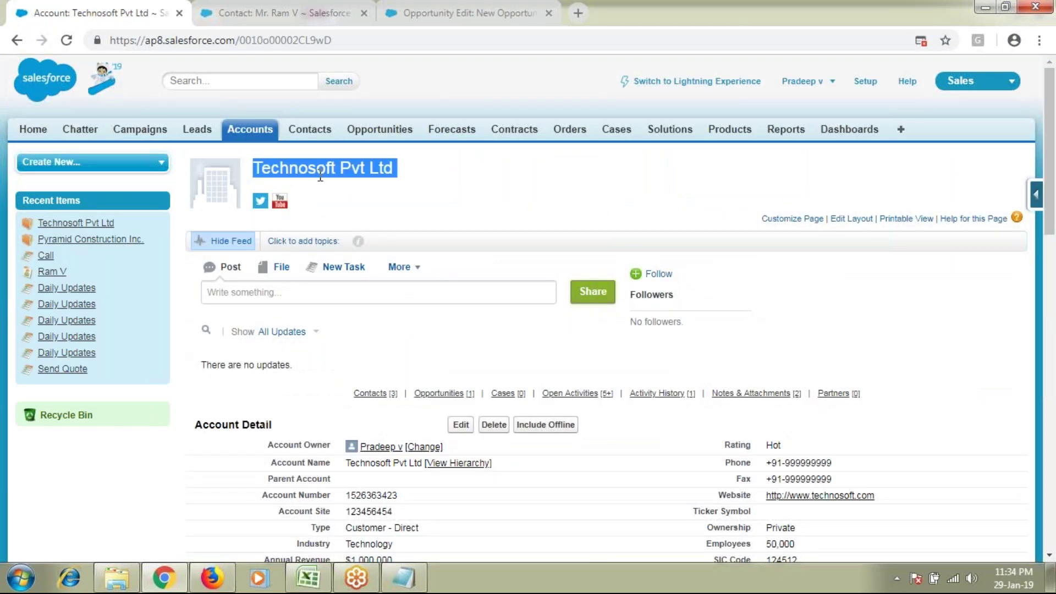
left_click(403, 578)
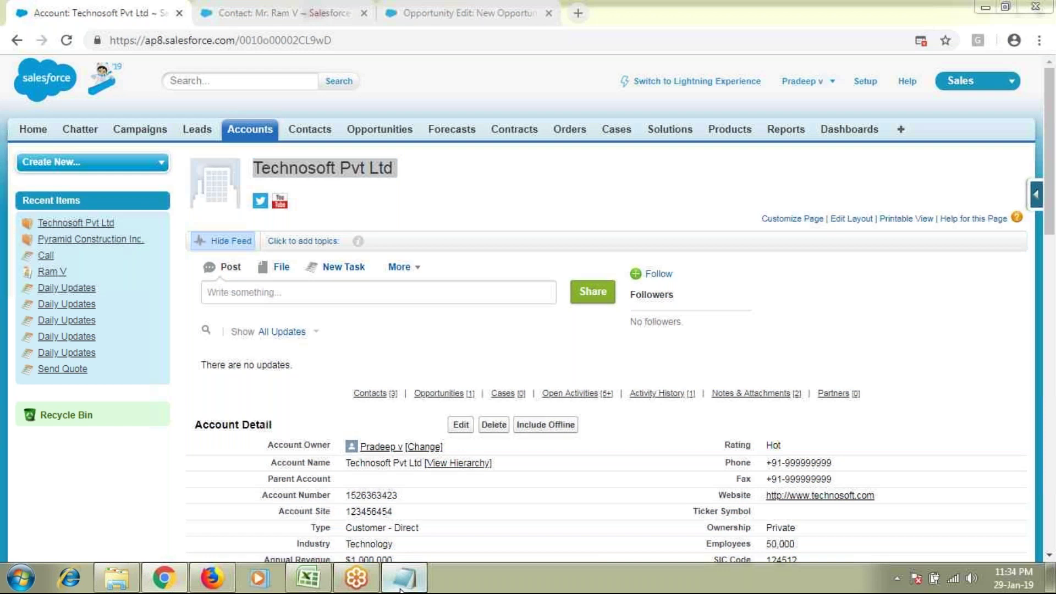
left_click(354, 361)
Step: Write the line 'ABCD------> Technosoft Pvt Ltd -----> XYZ' in the notes
key("Up")
key("Up")
key("Up")
type("ABCD")
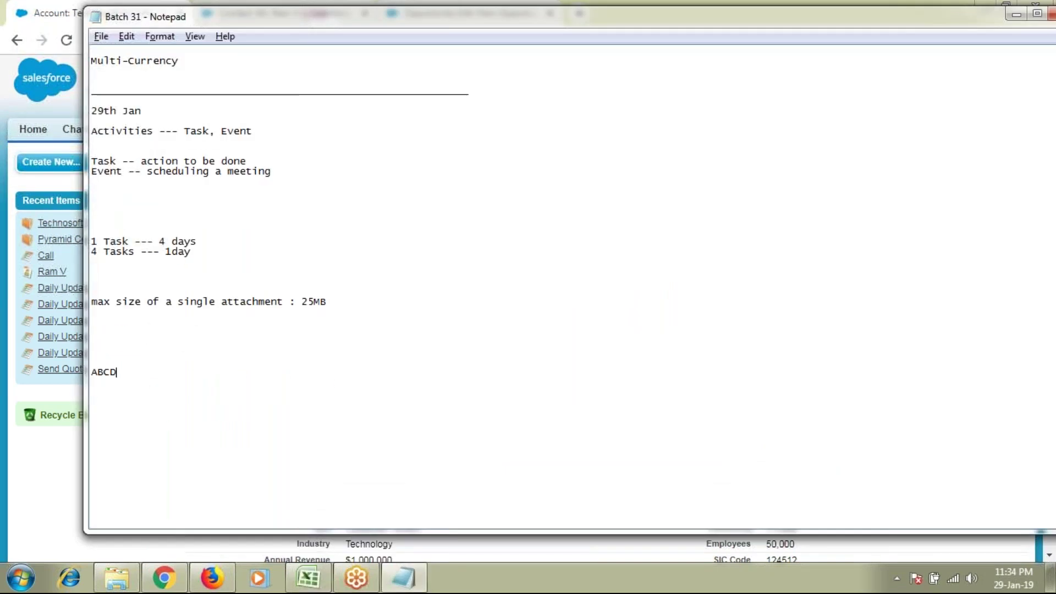
type("------>")
key("alt+Tab")
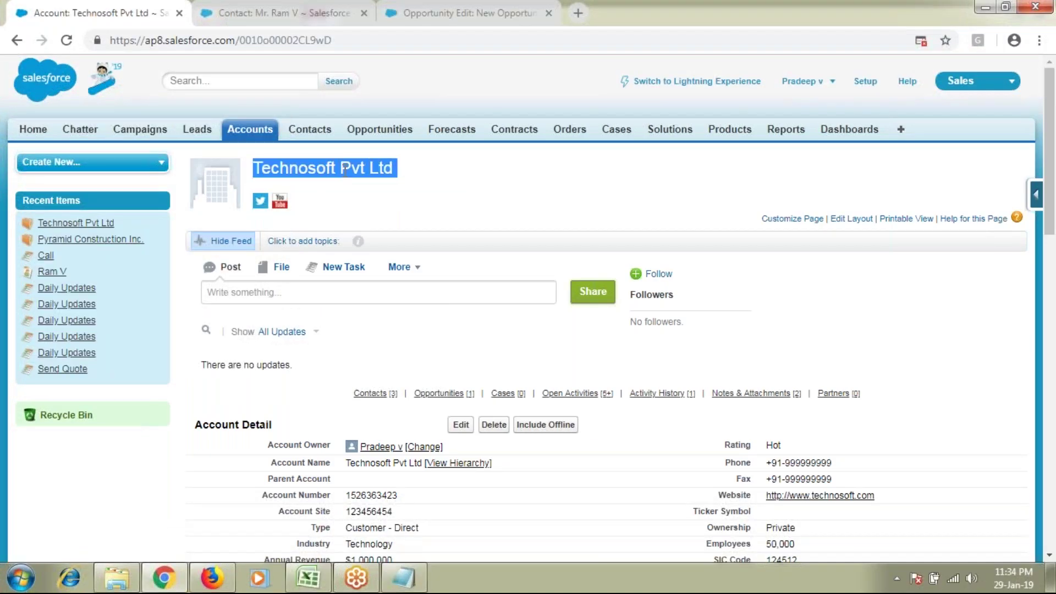
key("alt+Tab")
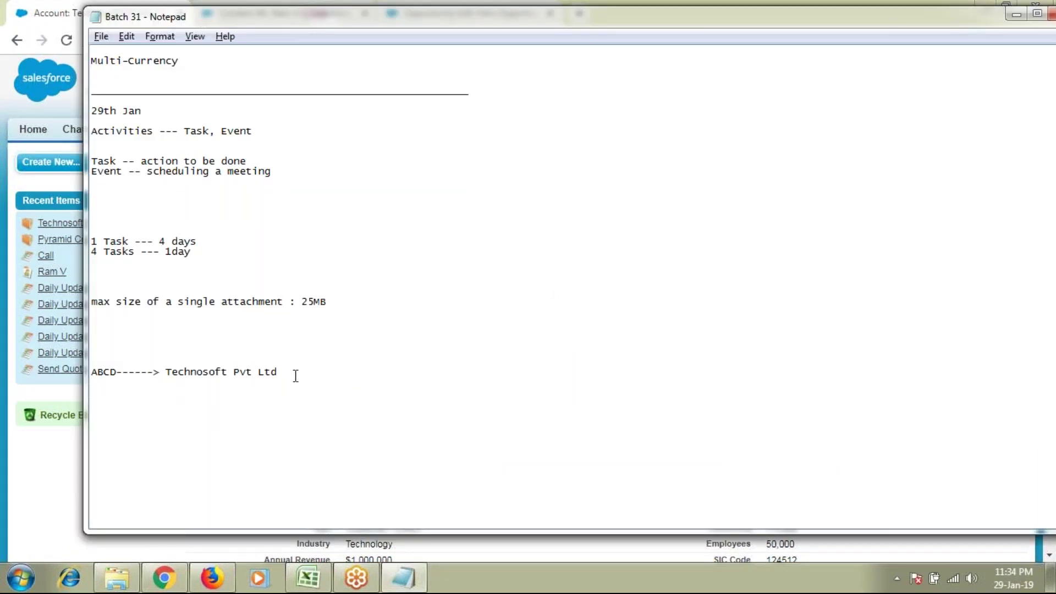
left_click_drag(278, 373, 166, 374)
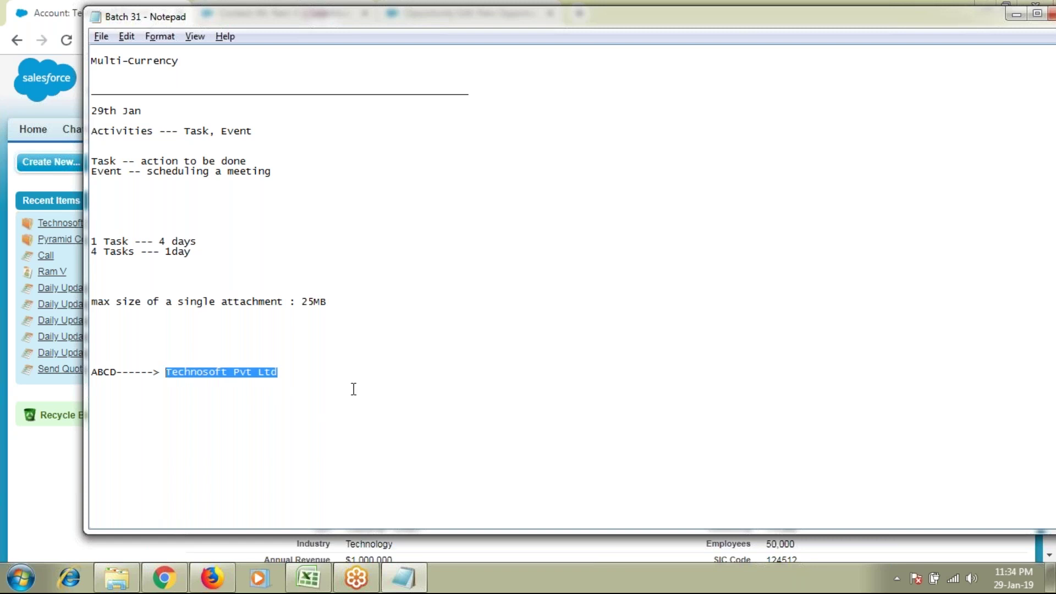
double_click(196, 376)
left_click(254, 380)
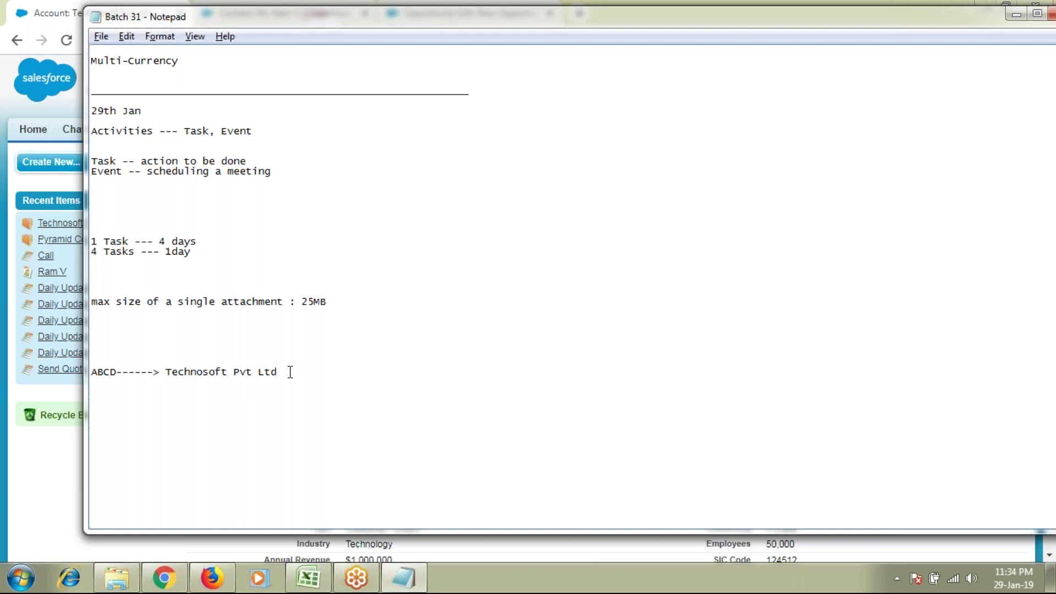
type("-----> XYZ")
Step: Review the ABCD and XYZ ends of the new line, then return to the Salesforce account
double_click(336, 372)
double_click(106, 377)
double_click(334, 373)
double_click(106, 374)
key("alt+Tab")
key("alt+Tab")
double_click(339, 374)
left_click(369, 376)
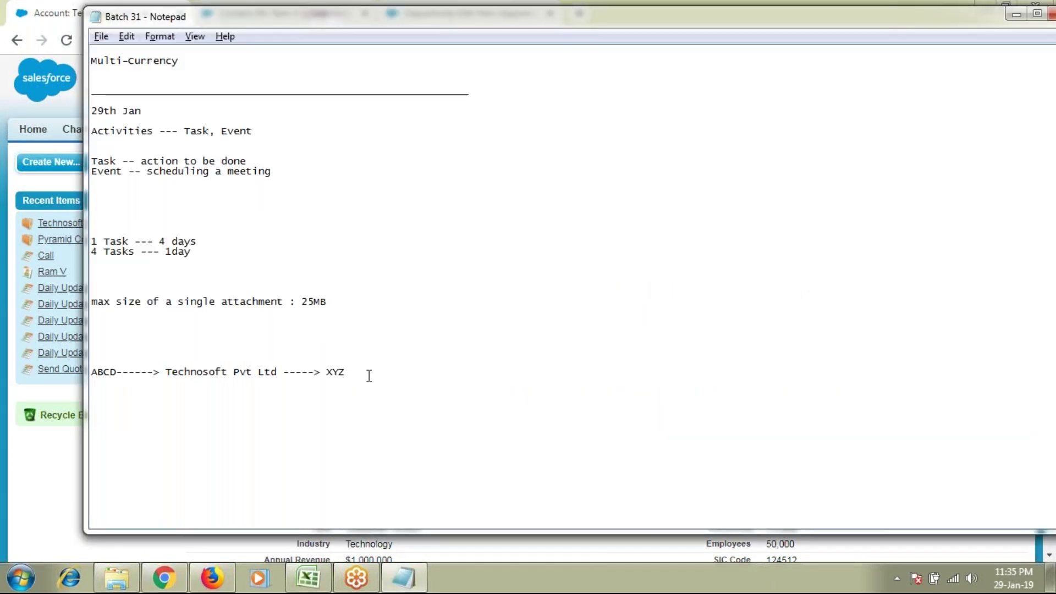
double_click(340, 370)
key("alt+Tab")
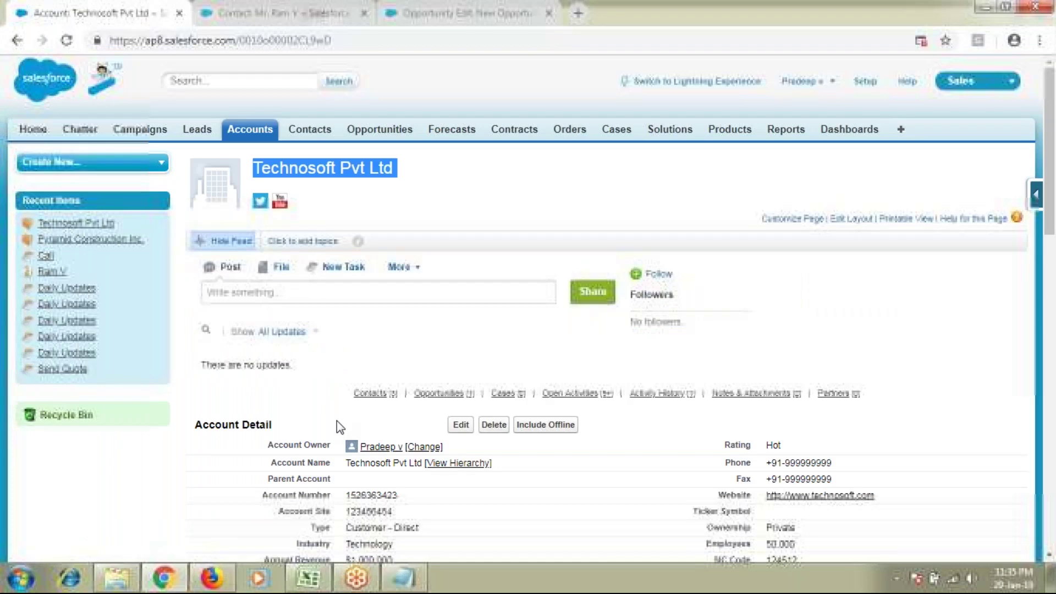
Step: Start adding new partners from the Technosoft Pvt Ltd account's Partners list
double_click(324, 177)
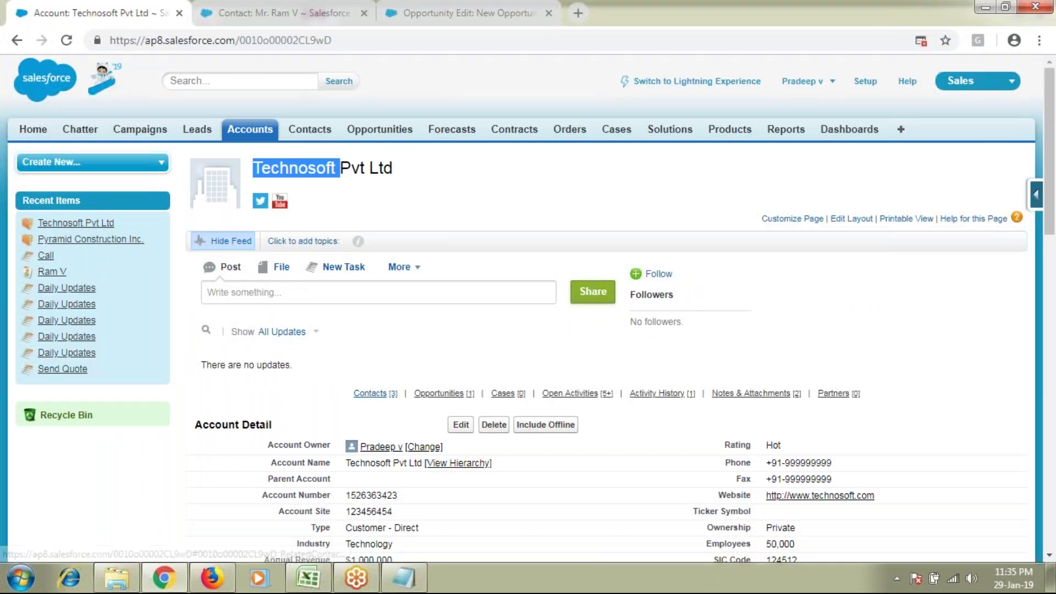
left_click(371, 393)
scroll(224, 472, "down", 6)
double_click(224, 471)
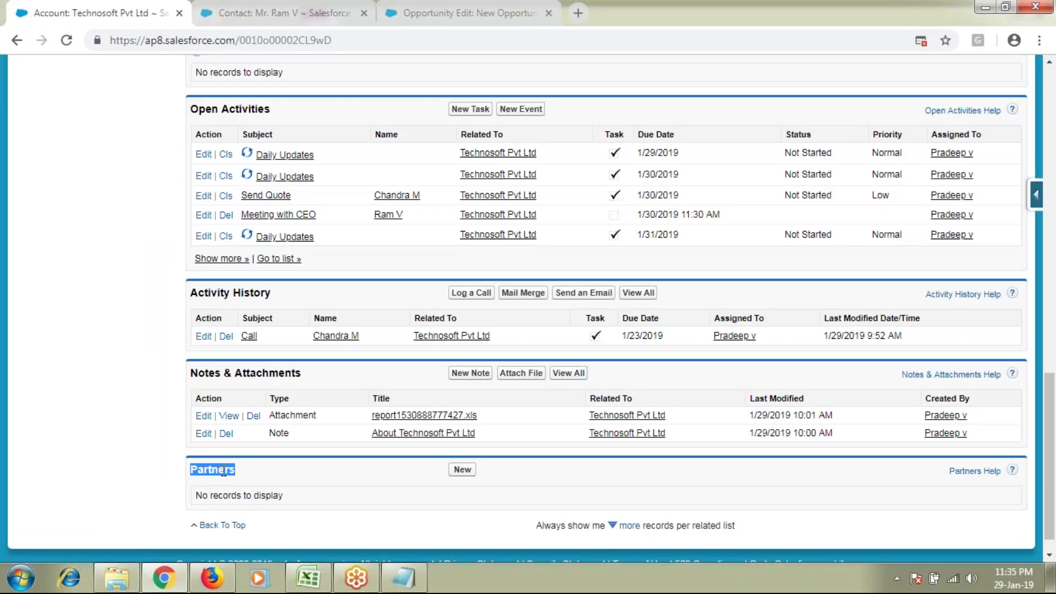
left_click(461, 473)
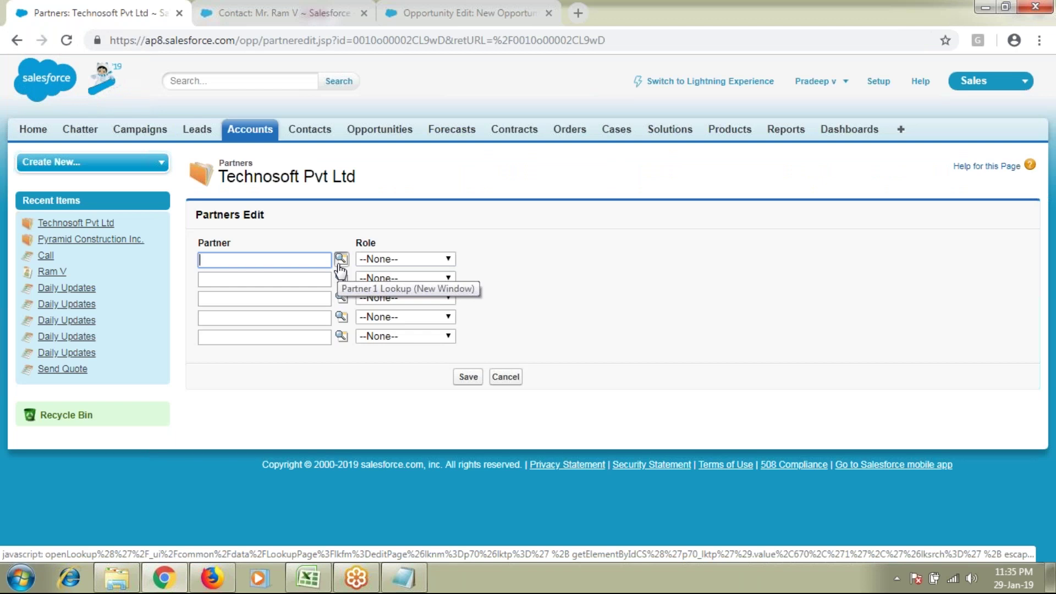
Step: Add Birlasoft as the first partner with the role Supplier
left_click(340, 266)
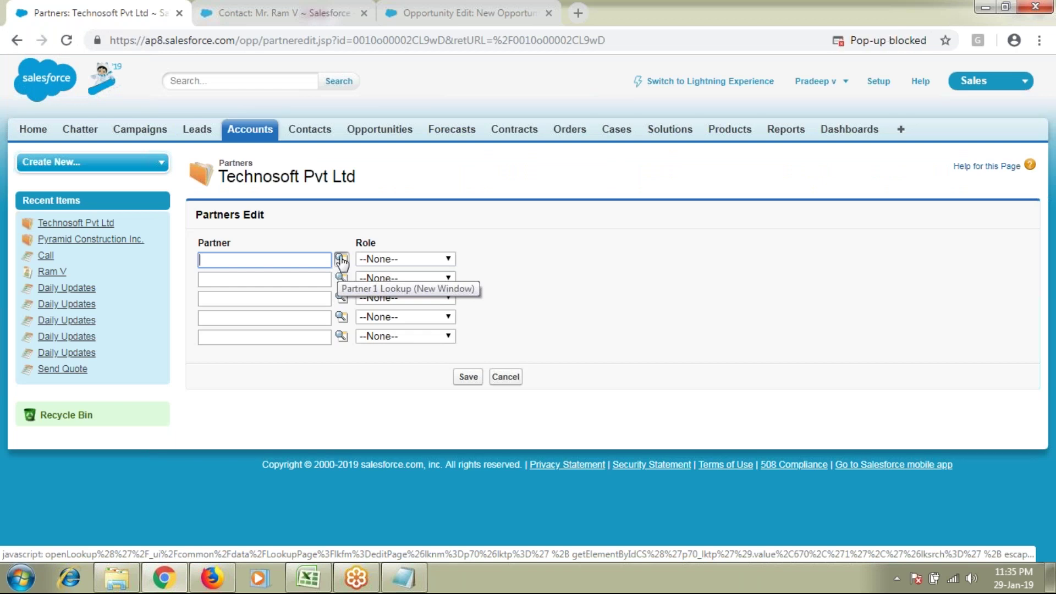
left_click(342, 261)
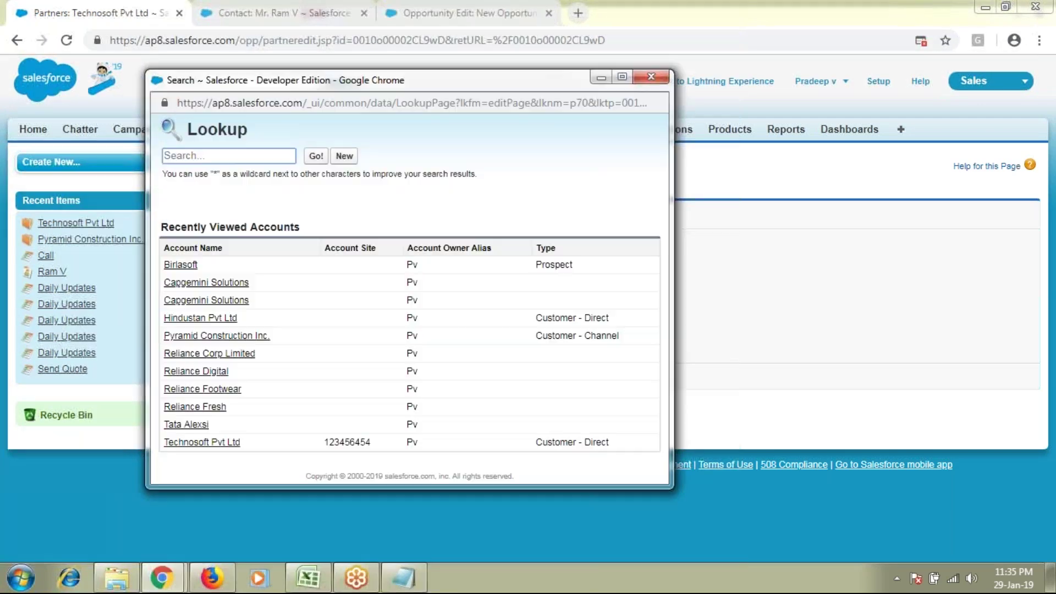
left_click(182, 265)
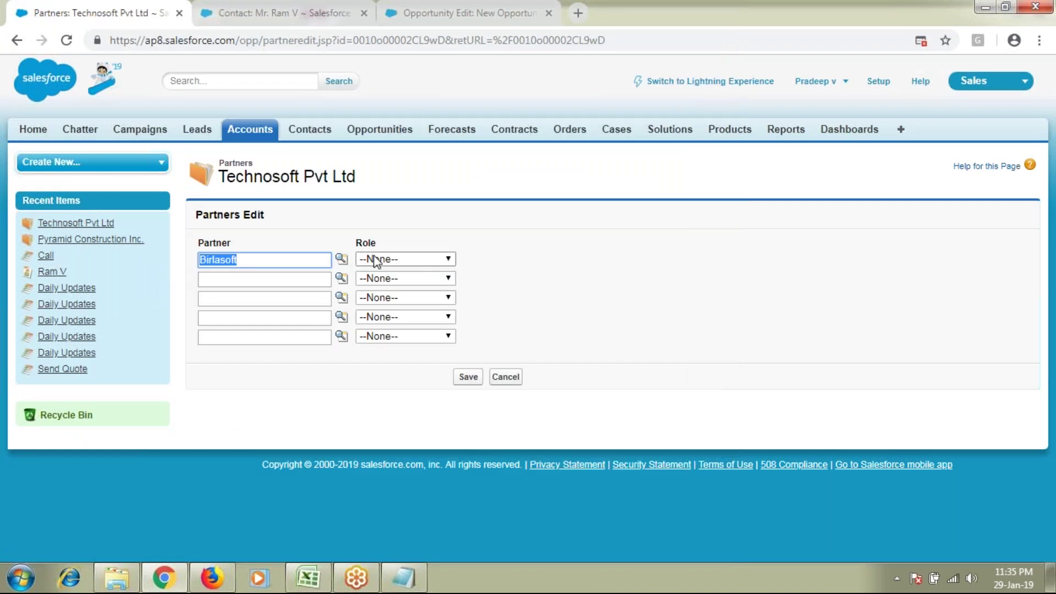
left_click(411, 259)
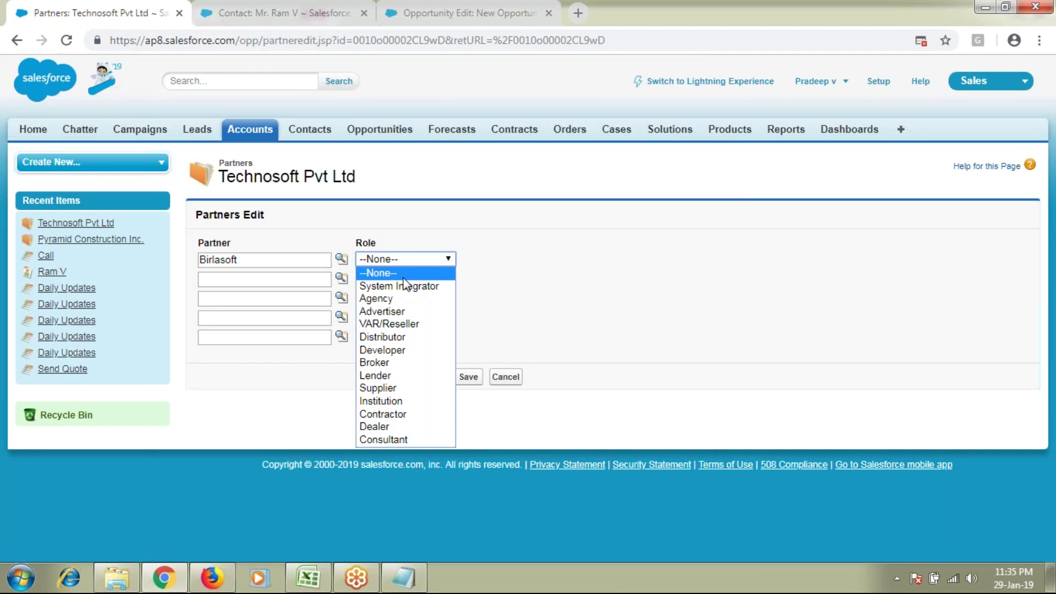
left_click(398, 387)
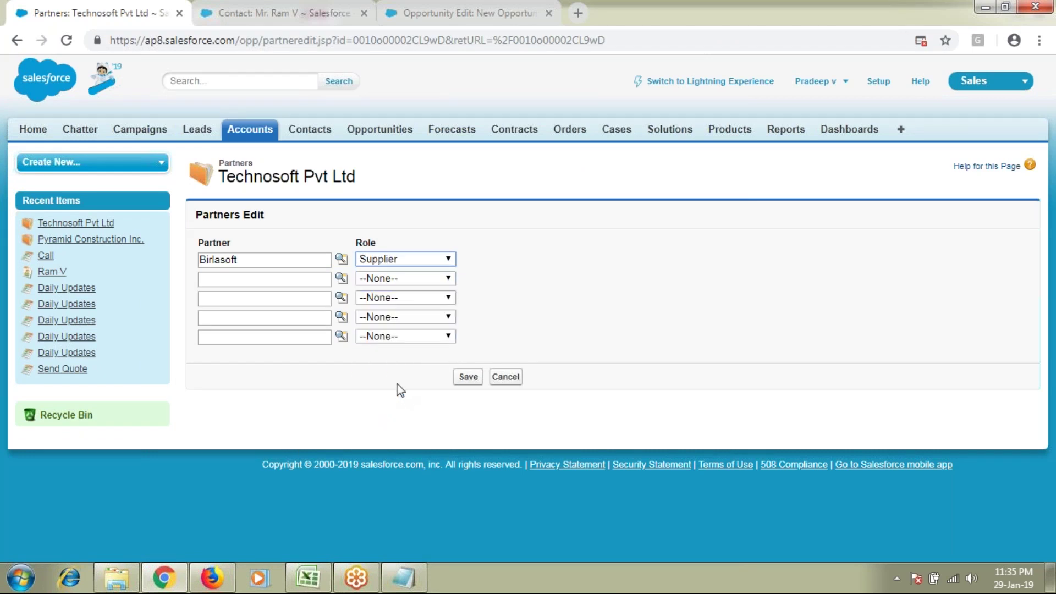
double_click(214, 259)
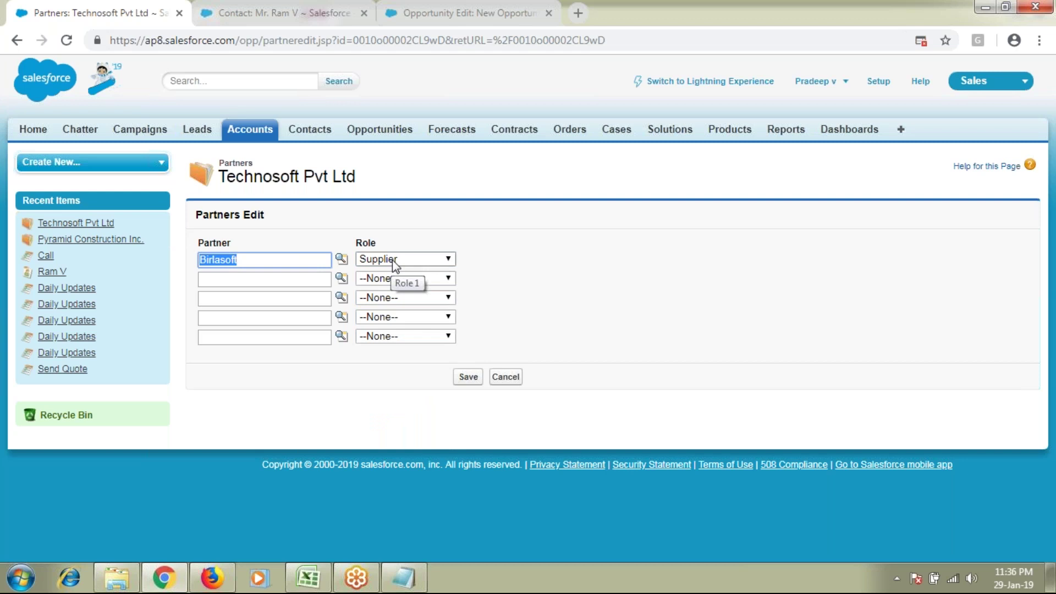
left_click_drag(370, 179, 222, 186)
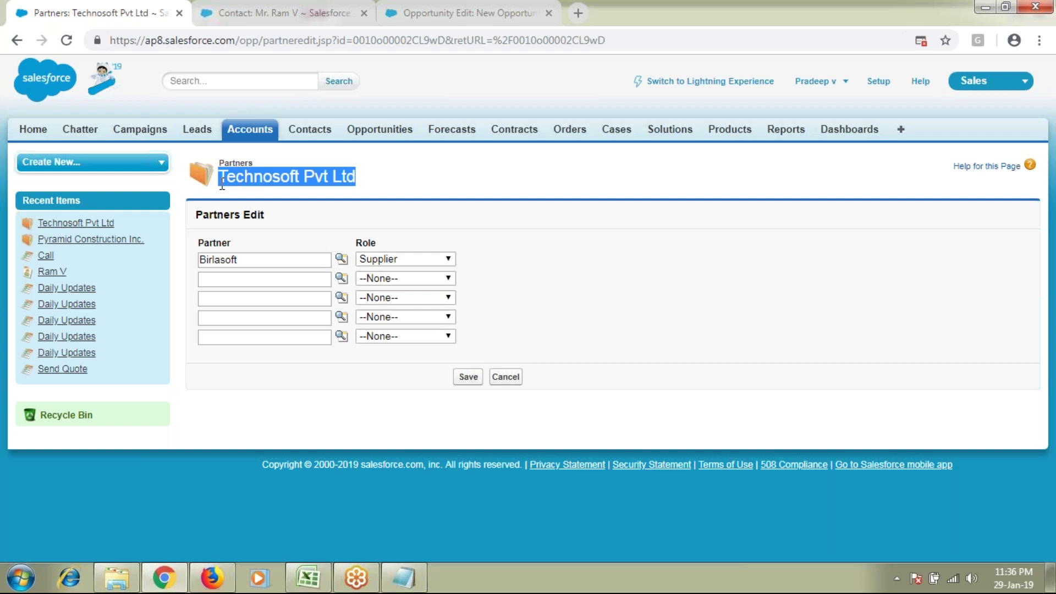
Step: Add Capgemini Solutions as the second partner with the role Advertiser
left_click(317, 279)
left_click(342, 279)
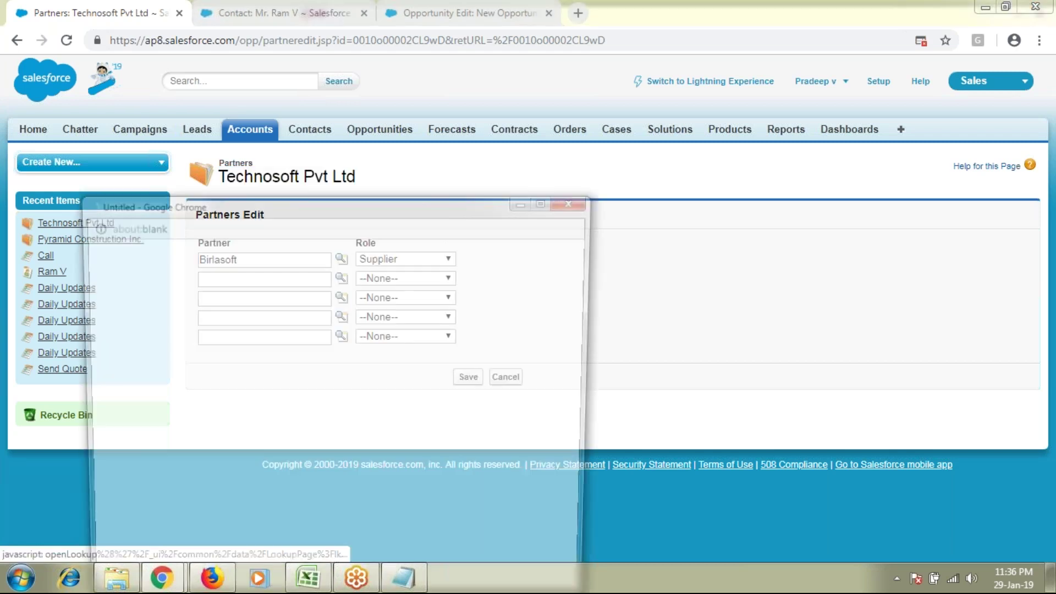
left_click_drag(374, 197, 447, 135)
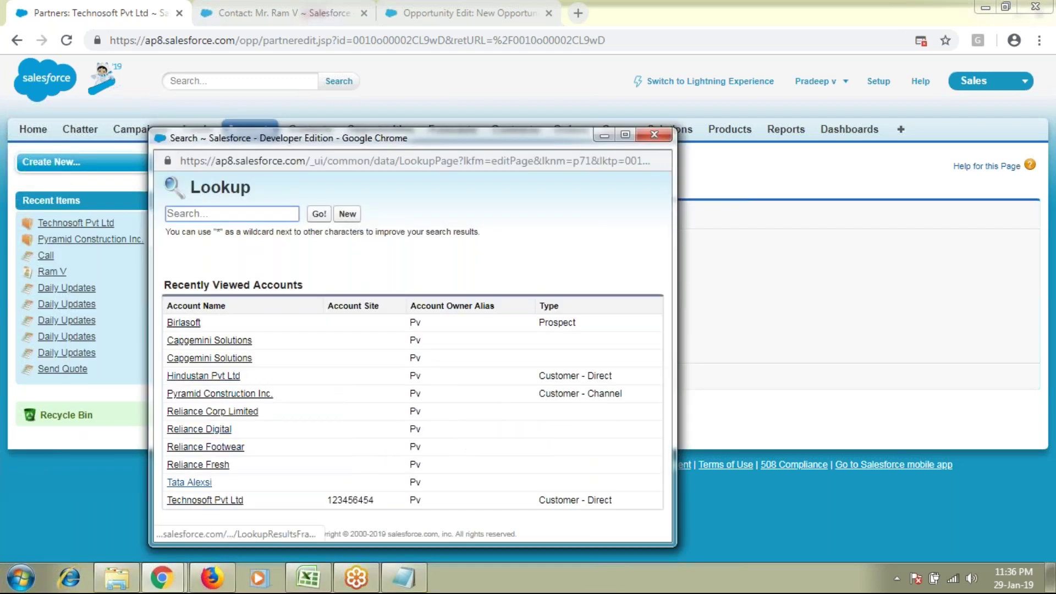
left_click(213, 348)
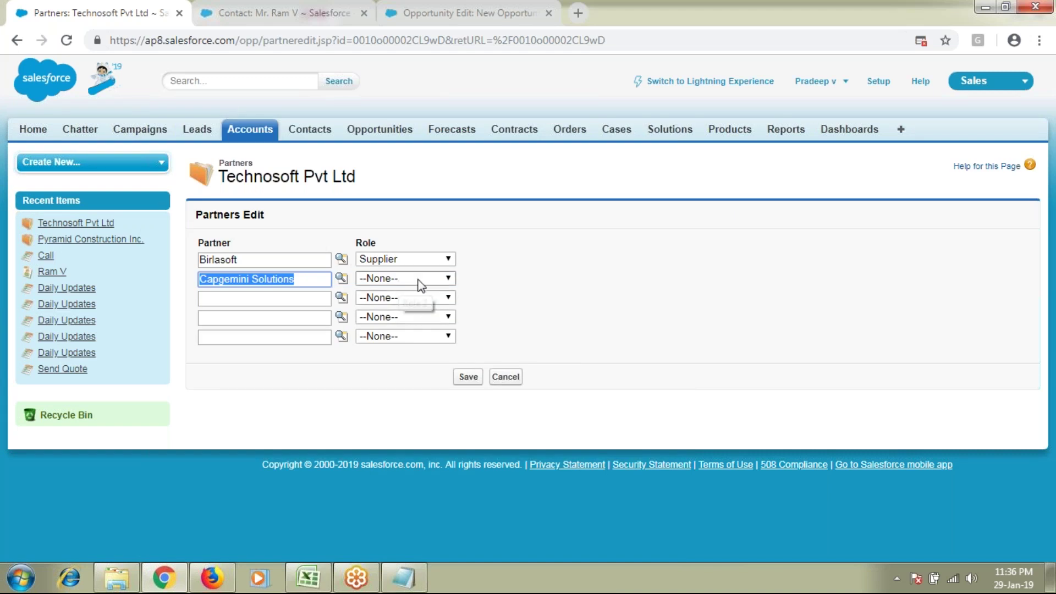
left_click(418, 278)
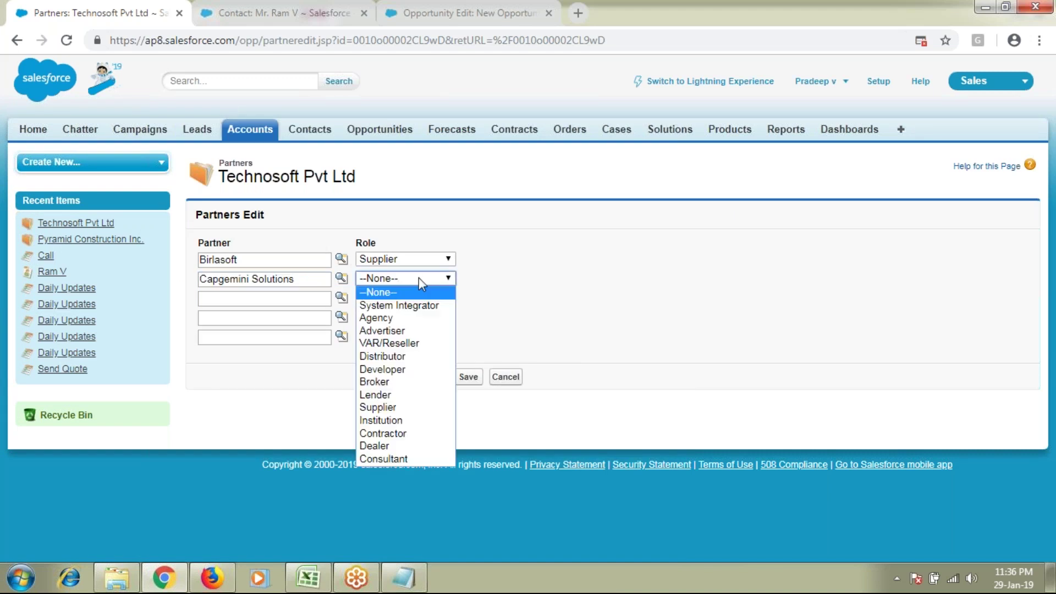
left_click(413, 332)
triple_click(308, 281)
left_click(308, 281)
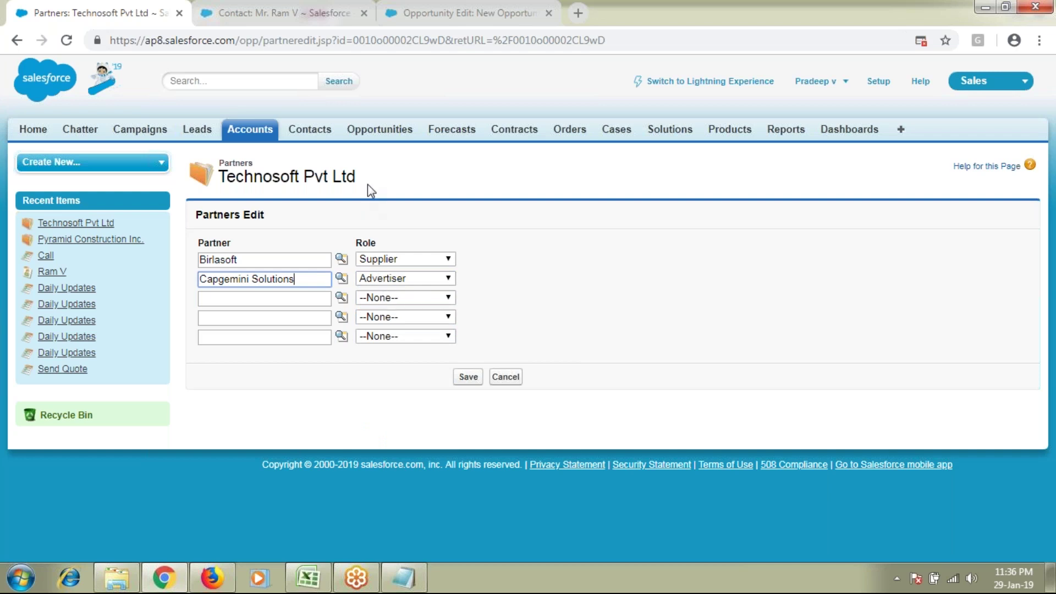
left_click_drag(360, 177, 217, 177)
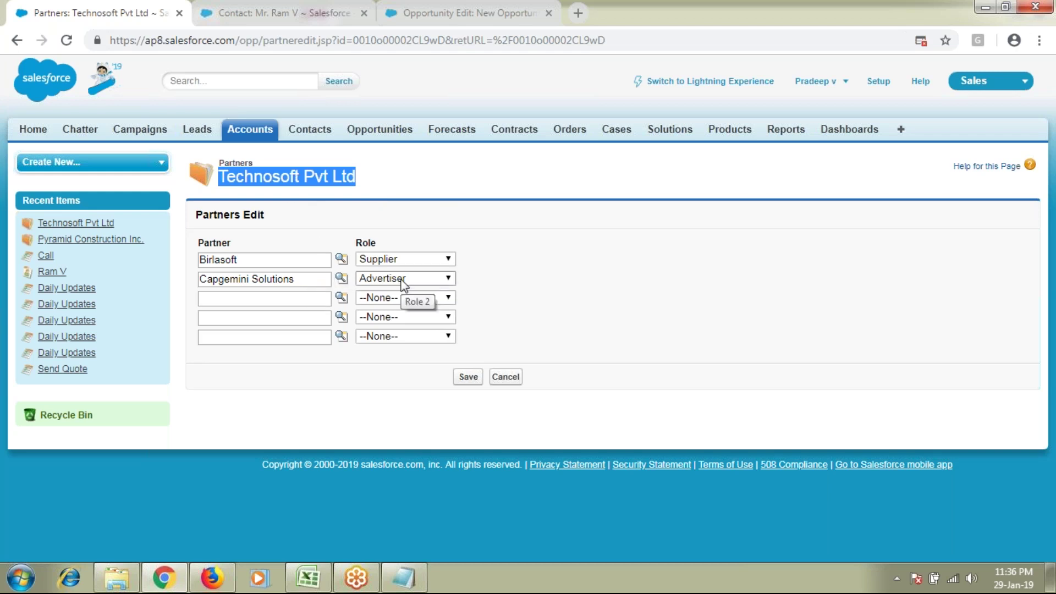
Step: Add Hindustan Pvt Ltd as the third partner with the role Contractor
left_click(284, 297)
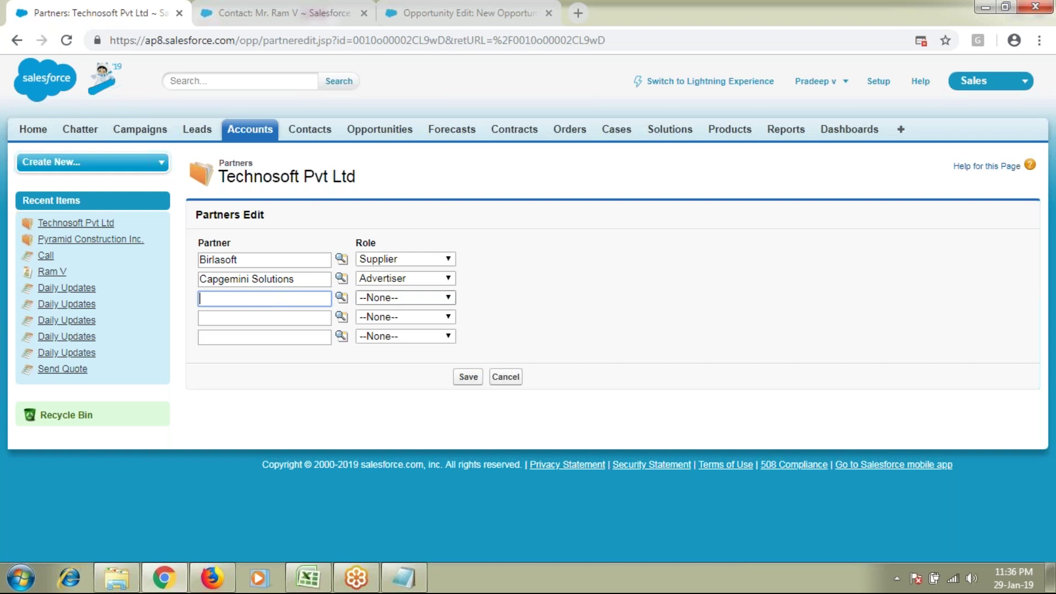
left_click(342, 298)
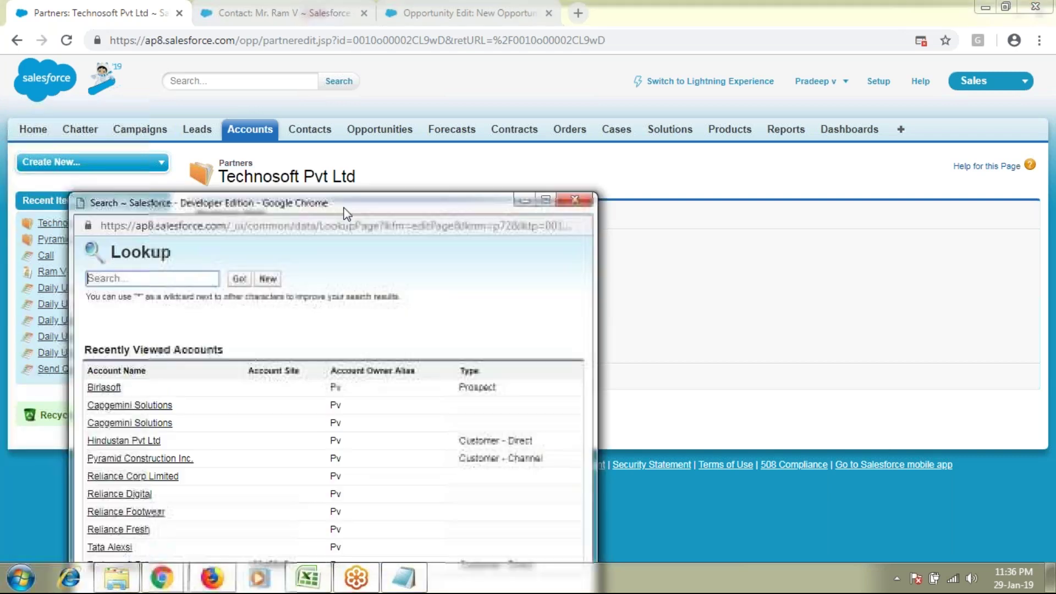
left_click_drag(346, 214, 380, 179)
left_click(141, 425)
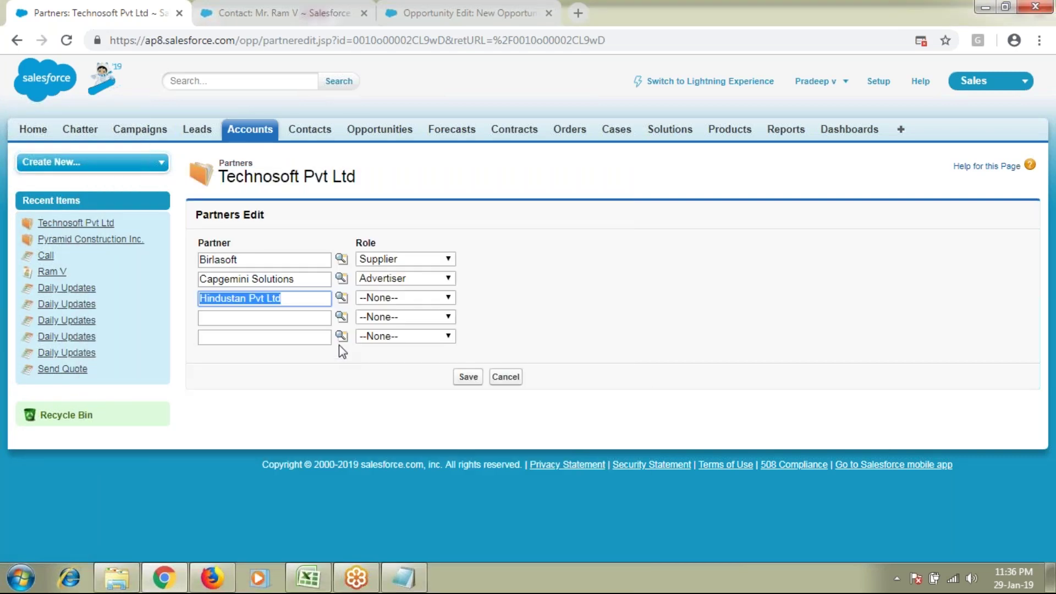
left_click(381, 297)
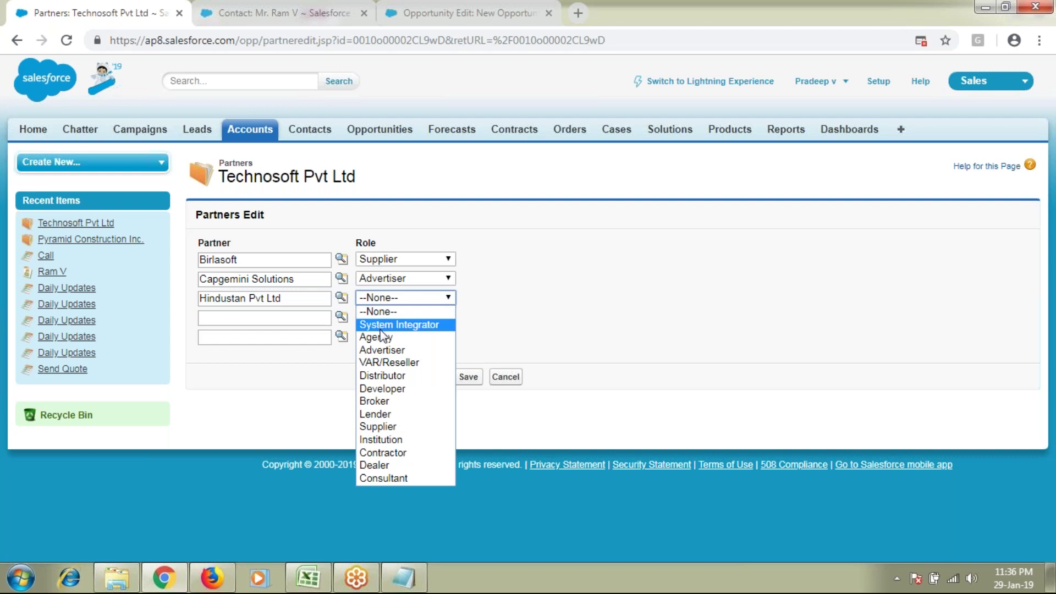
left_click(383, 455)
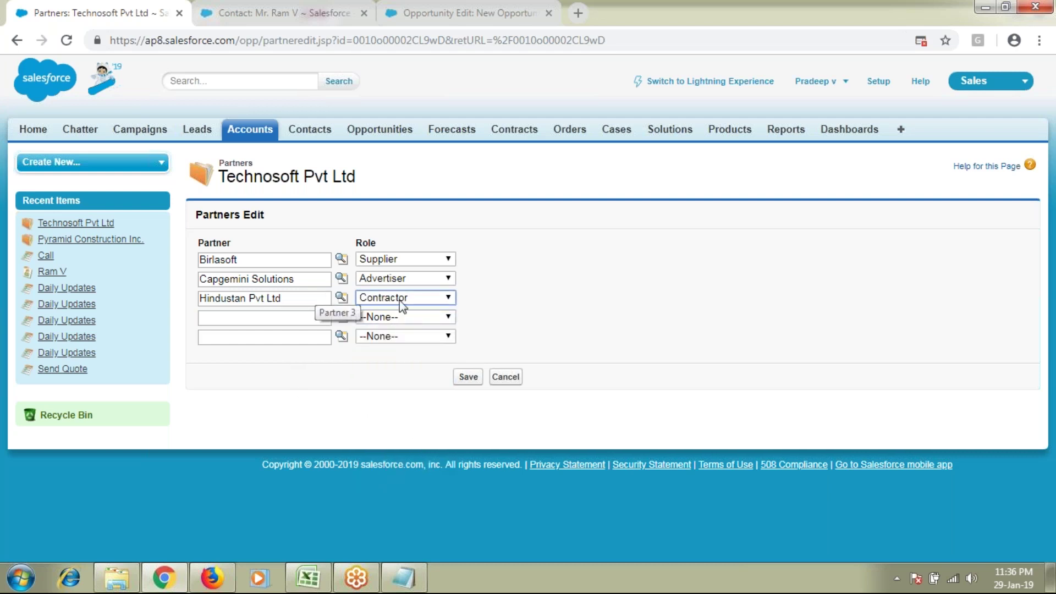
Step: Review the Partners form headings, then bring the Notepad notes forward
left_click_drag(254, 176, 390, 181)
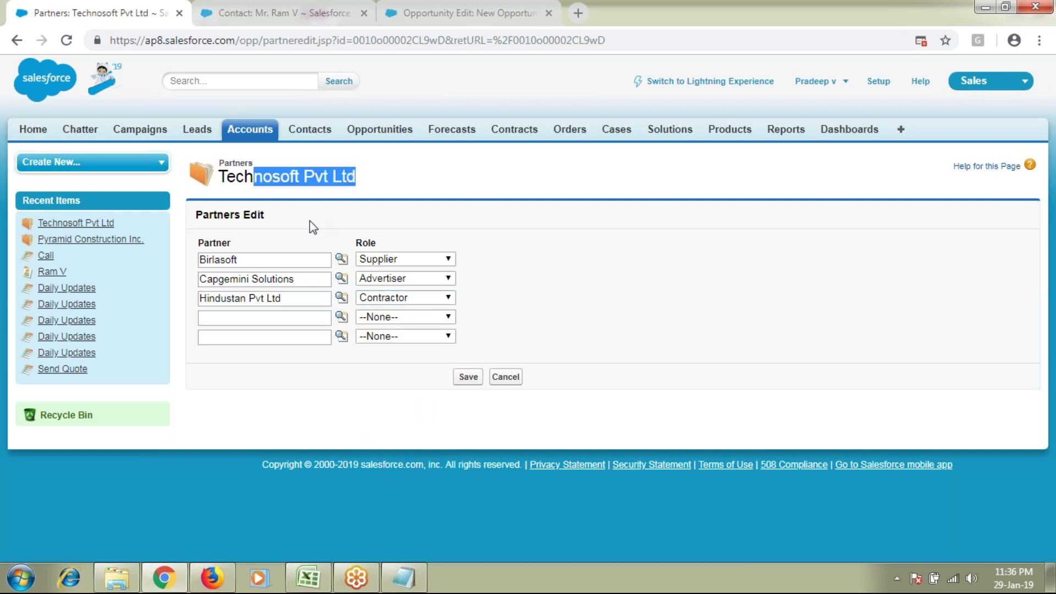
double_click(215, 216)
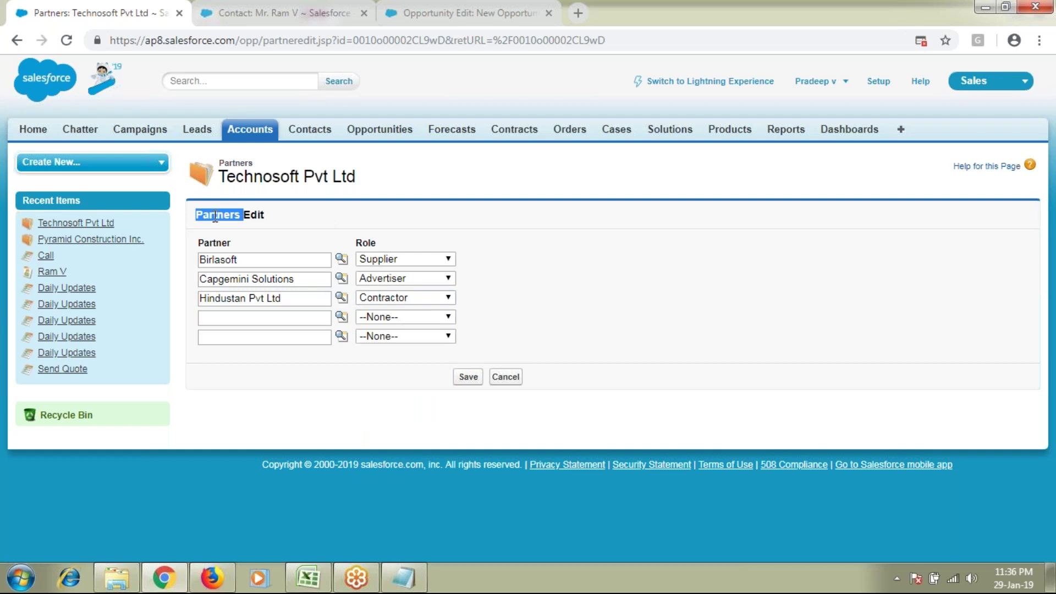
double_click(365, 245)
left_click(400, 587)
double_click(199, 372)
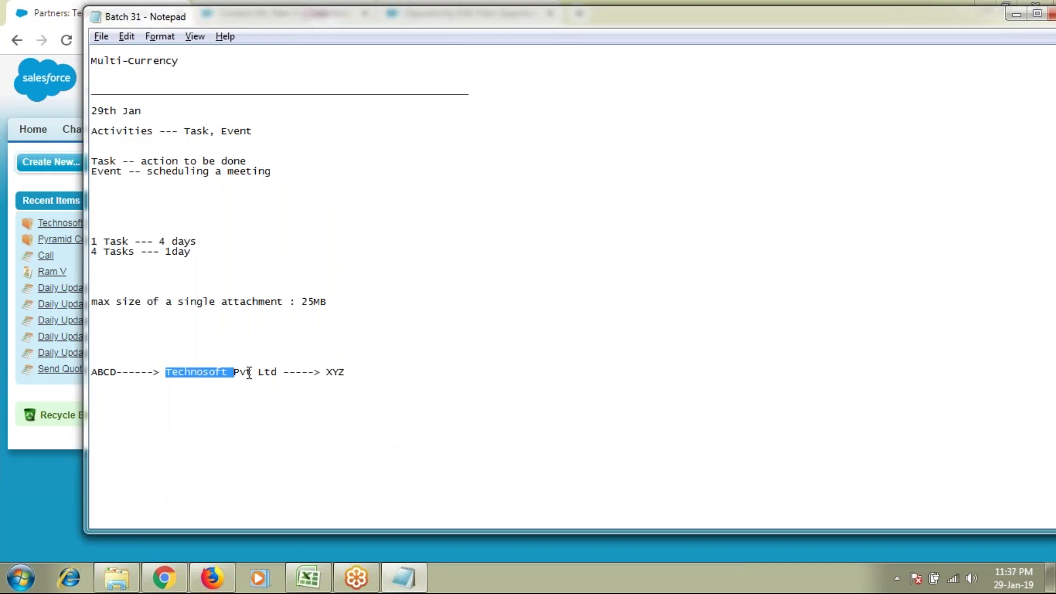
double_click(341, 371)
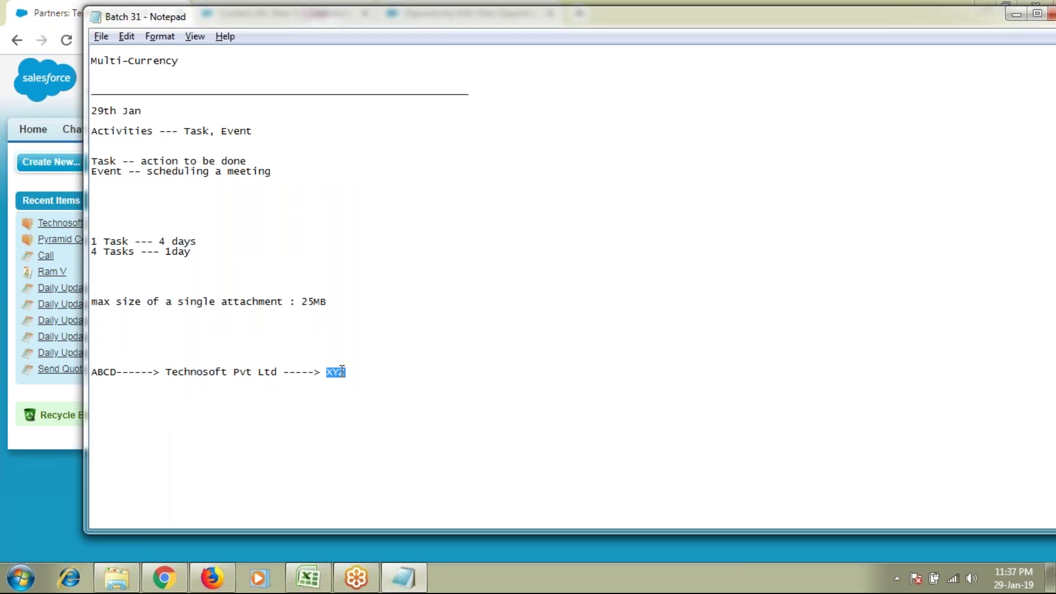
double_click(109, 372)
key("alt+Tab")
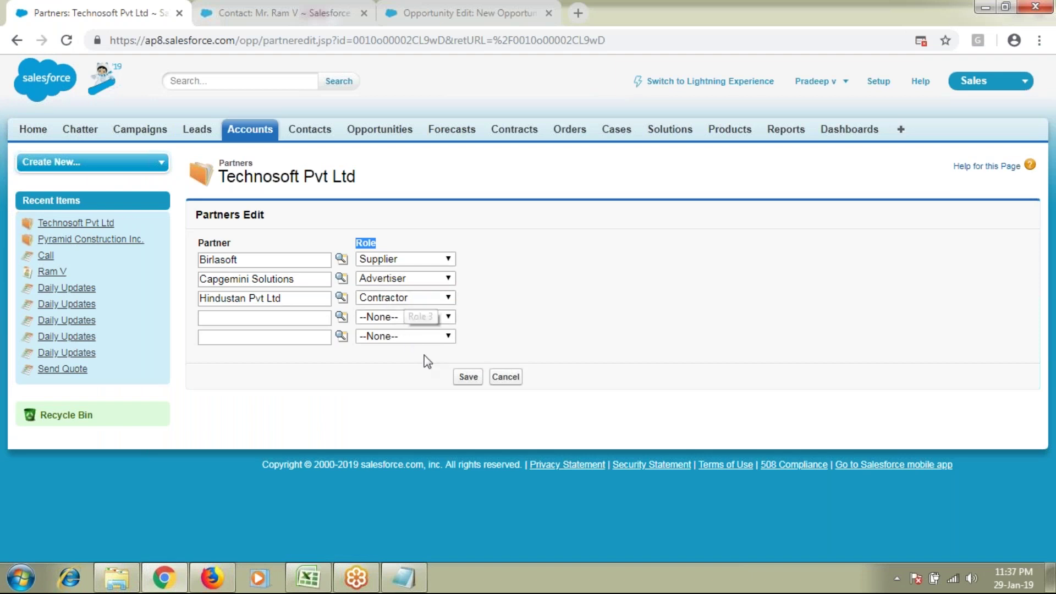
Step: Save the three new partners and review the account's Contacts and Opportunities sections
left_click(472, 378)
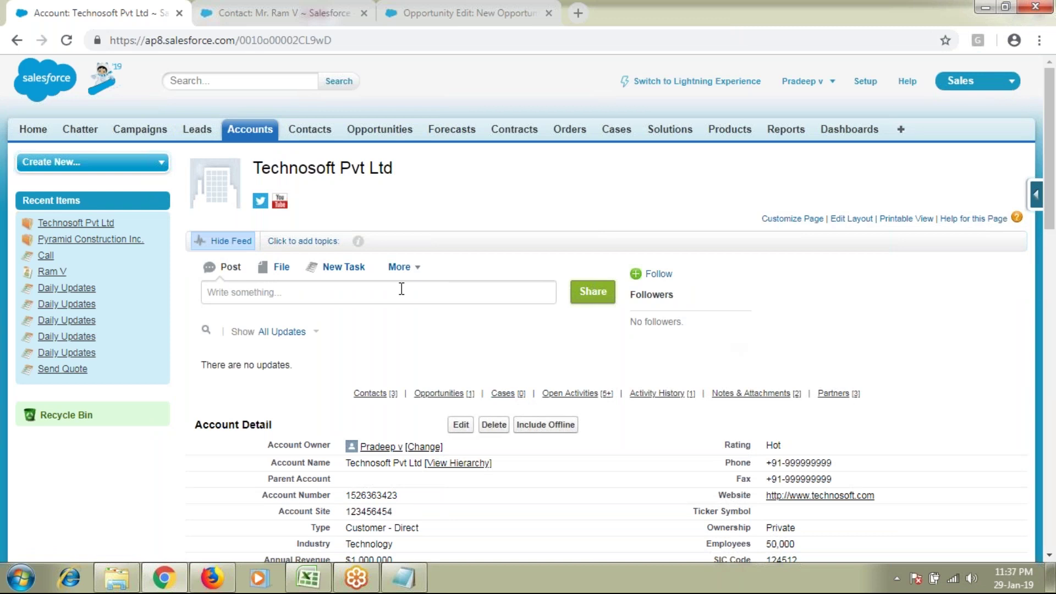
scroll(396, 283, "down", 1)
scroll(385, 278, "up", 1)
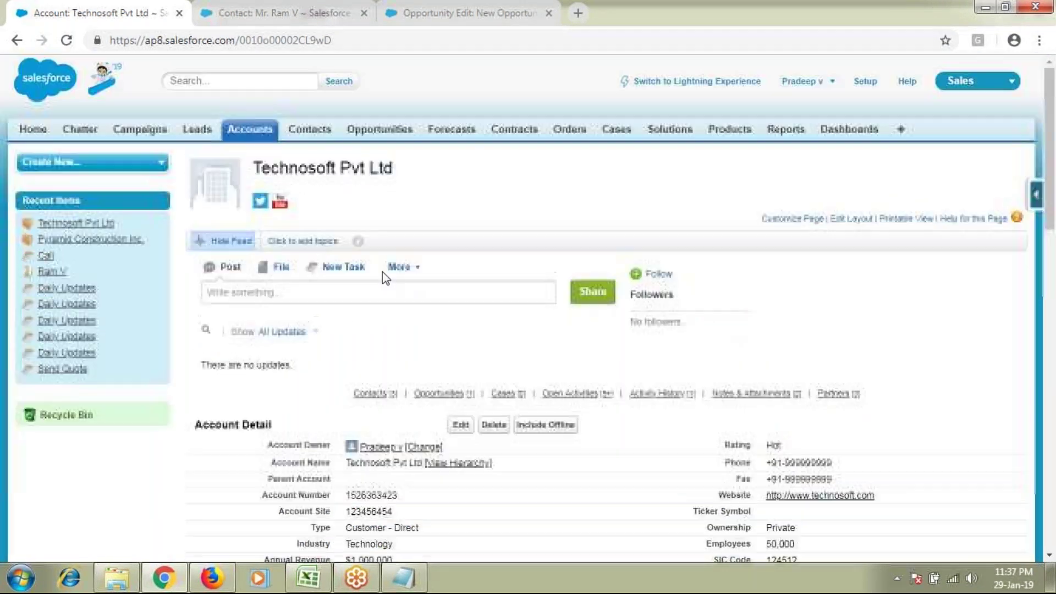
triple_click(322, 166)
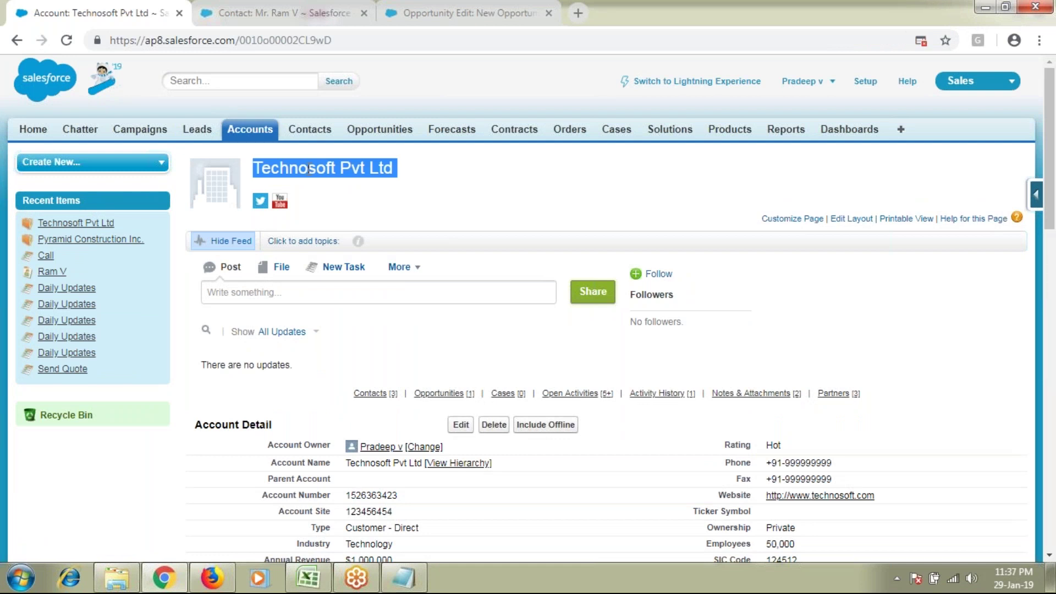
scroll(528, 308, "down", 6)
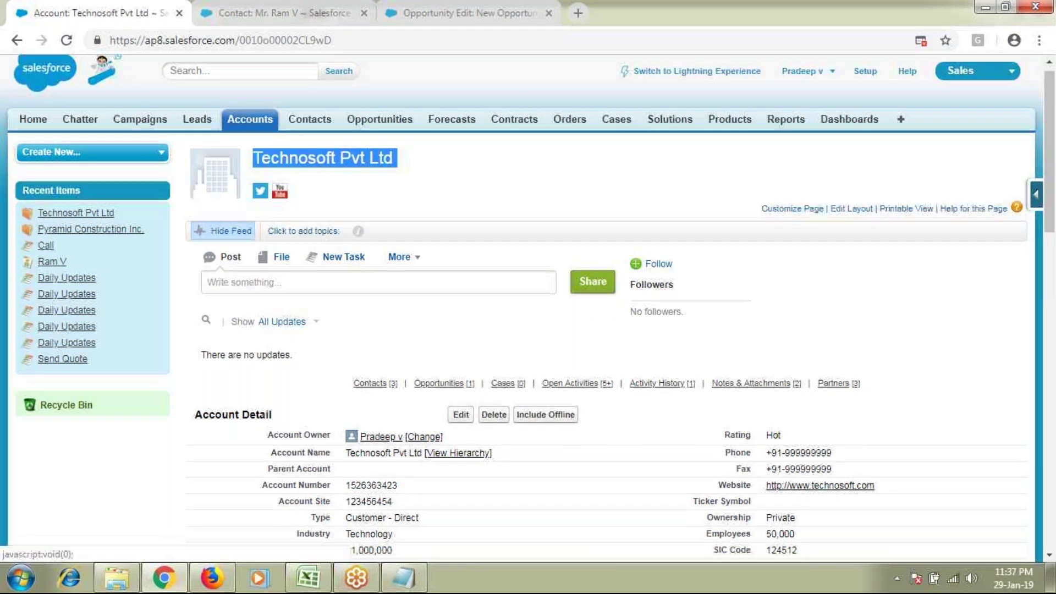
scroll(528, 308, "down", 3)
double_click(235, 316)
double_click(279, 430)
Step: Review the Activities, Activity History, Notes & Attachments and Partners sections of the account
scroll(280, 427, "down", 4)
double_click(240, 338)
scroll(242, 324, "down", 4)
double_click(246, 292)
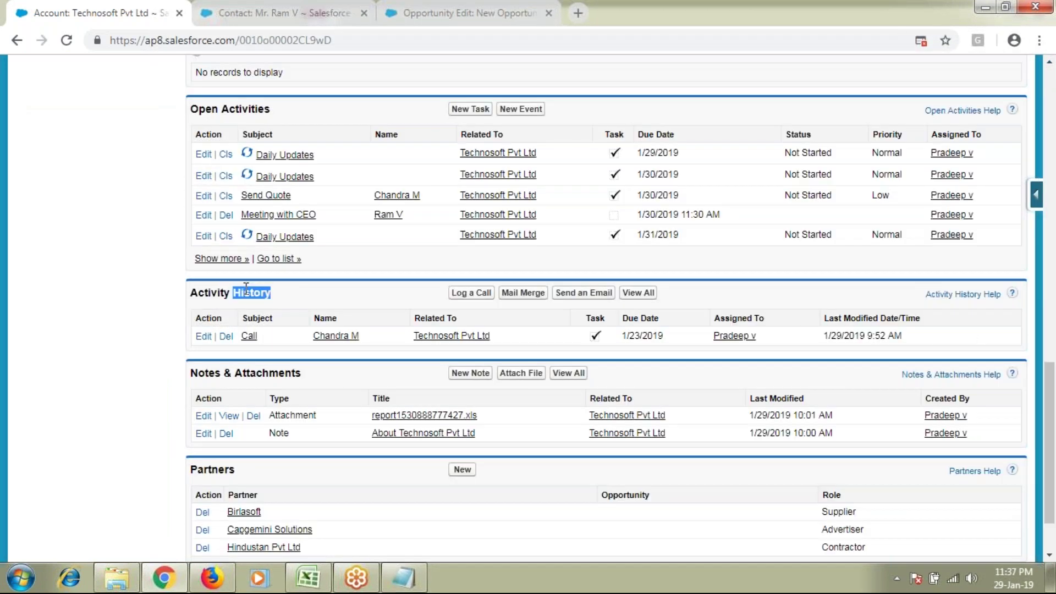
double_click(268, 373)
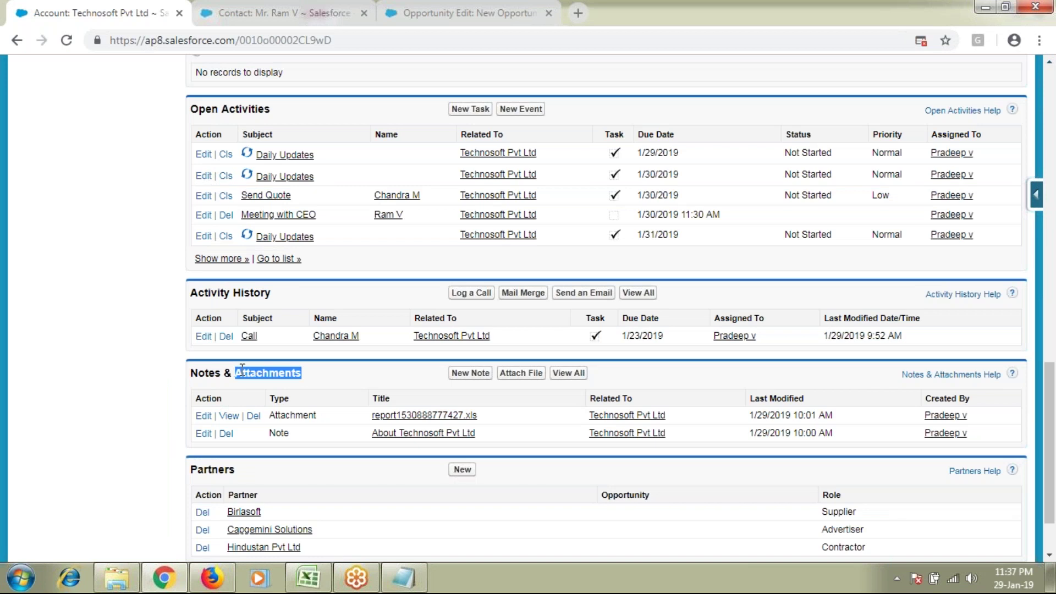
double_click(214, 374)
scroll(215, 374, "down", 1)
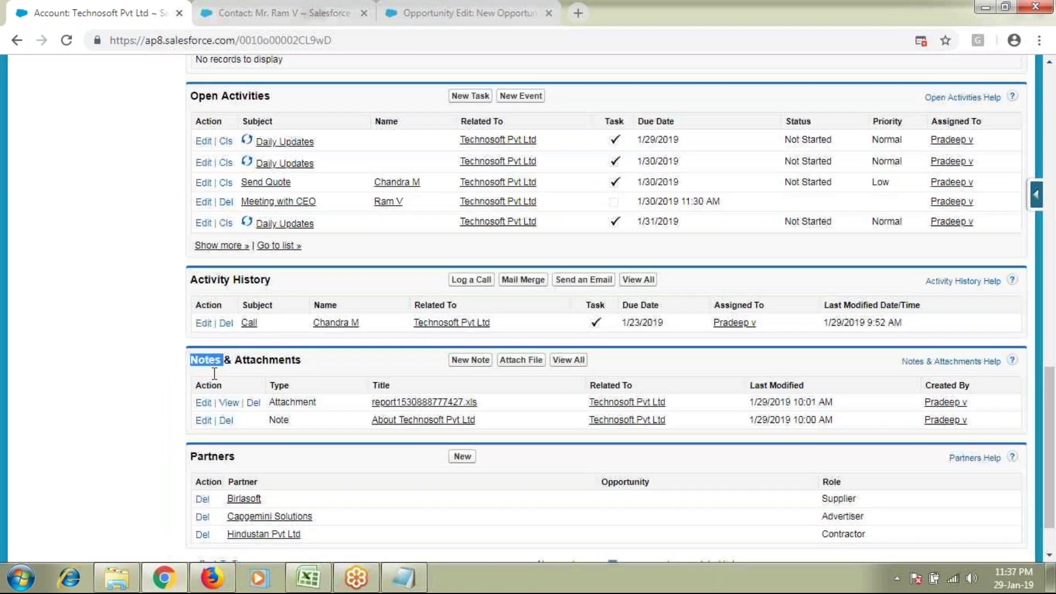
scroll(214, 374, "down", 3)
double_click(214, 391)
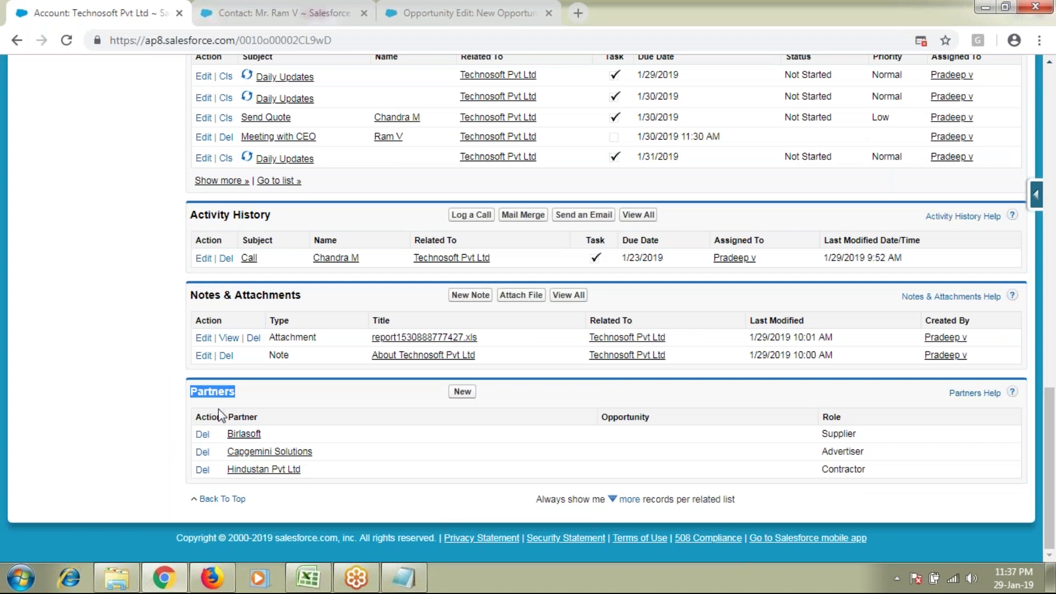
scroll(219, 410, "up", 4)
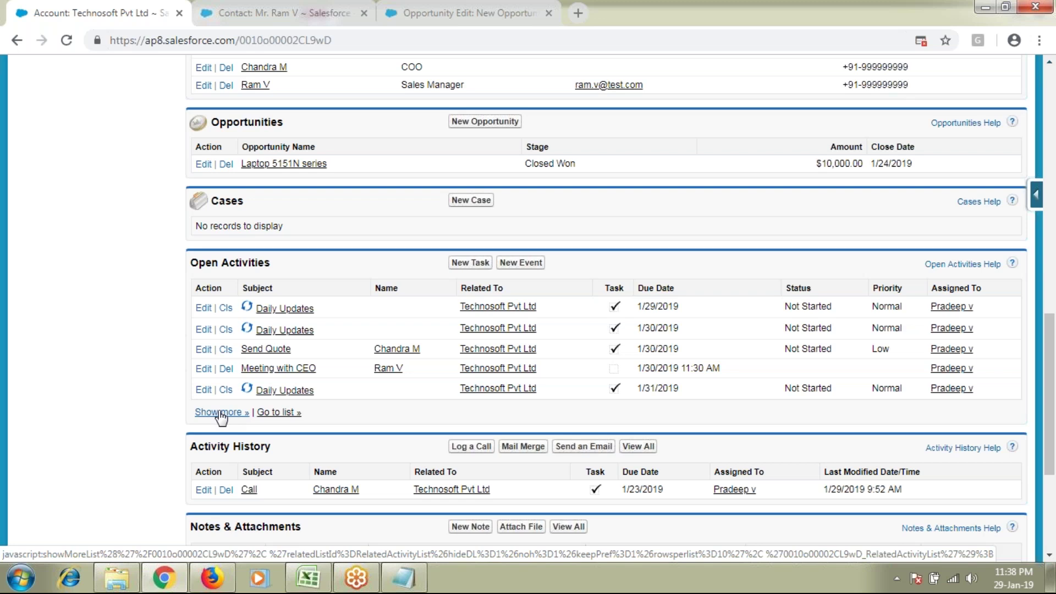
Step: Show more open activities, go to the Campaigns home page, and return to the notes
left_click(221, 417)
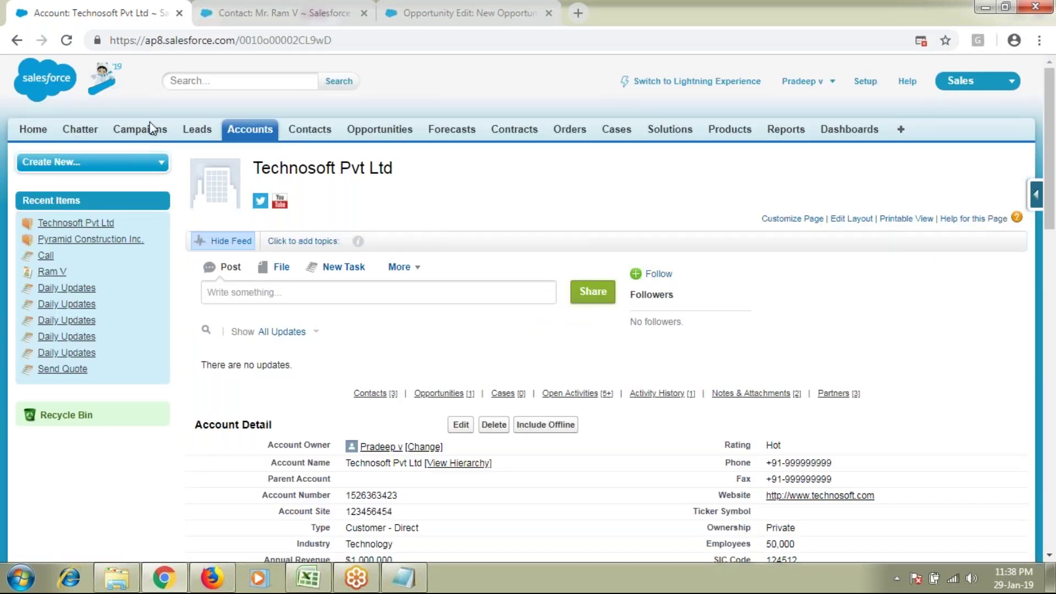
left_click(144, 132)
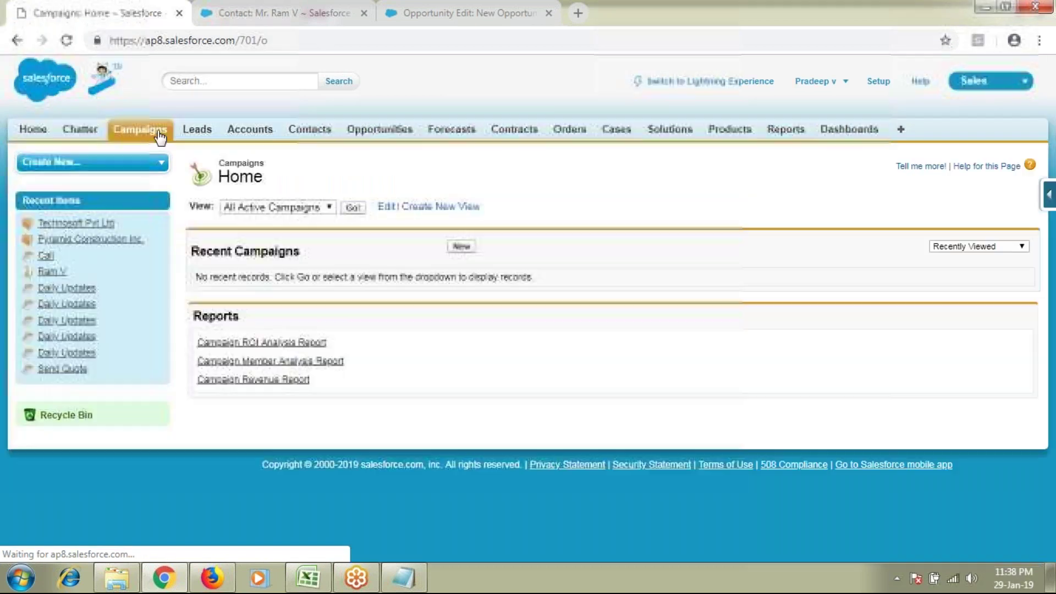
left_click(422, 579)
scroll(387, 457, "up", 8)
Step: Paste the Direct Customer and Indirect Customer lines onto the empty last line of the notes
scroll(387, 458, "up", 20)
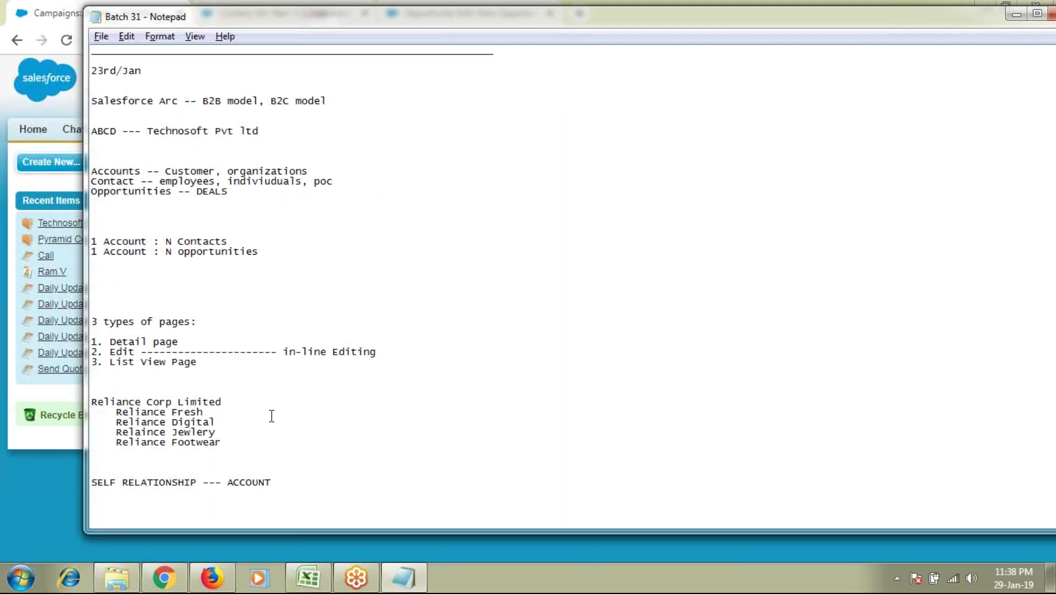
scroll(272, 416, "up", 5)
scroll(272, 417, "up", 3)
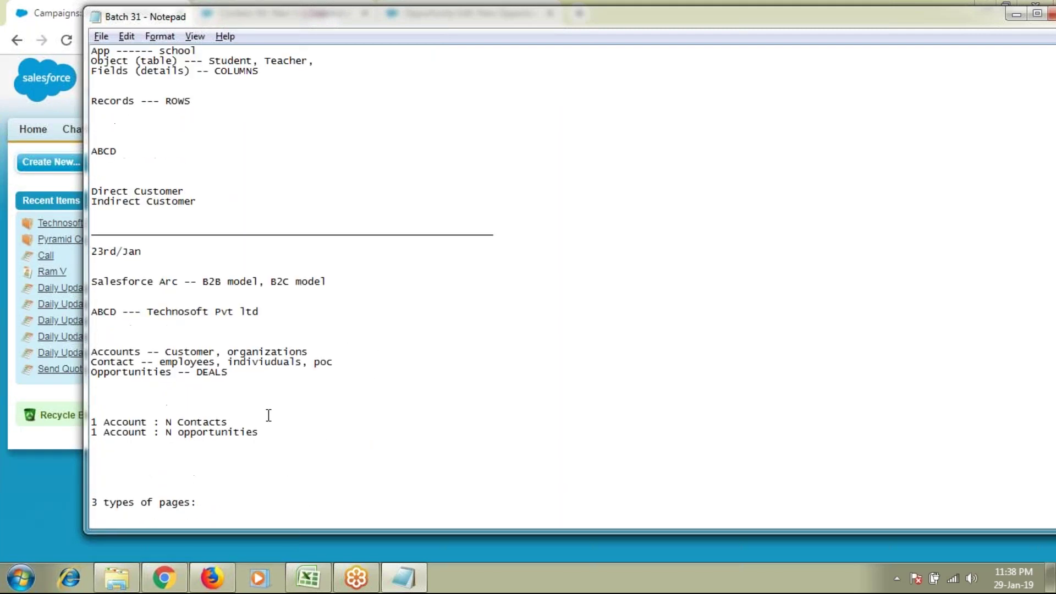
left_click_drag(203, 261, 93, 254)
key("ctrl+c")
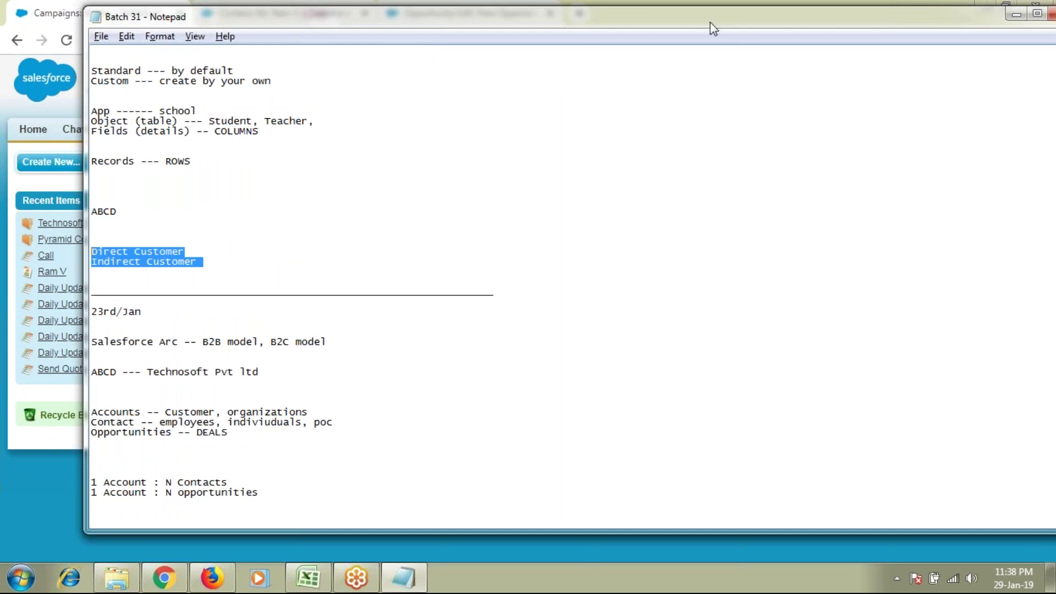
left_click_drag(695, 22, 645, 28)
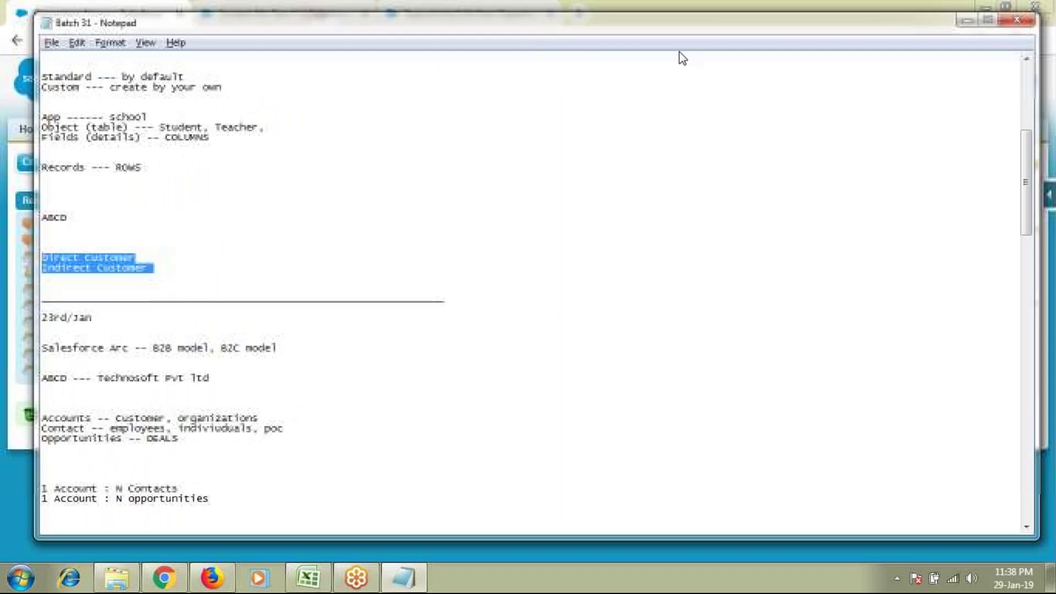
scroll(316, 488, "down", 20)
left_click(212, 411)
key("ctrl+v")
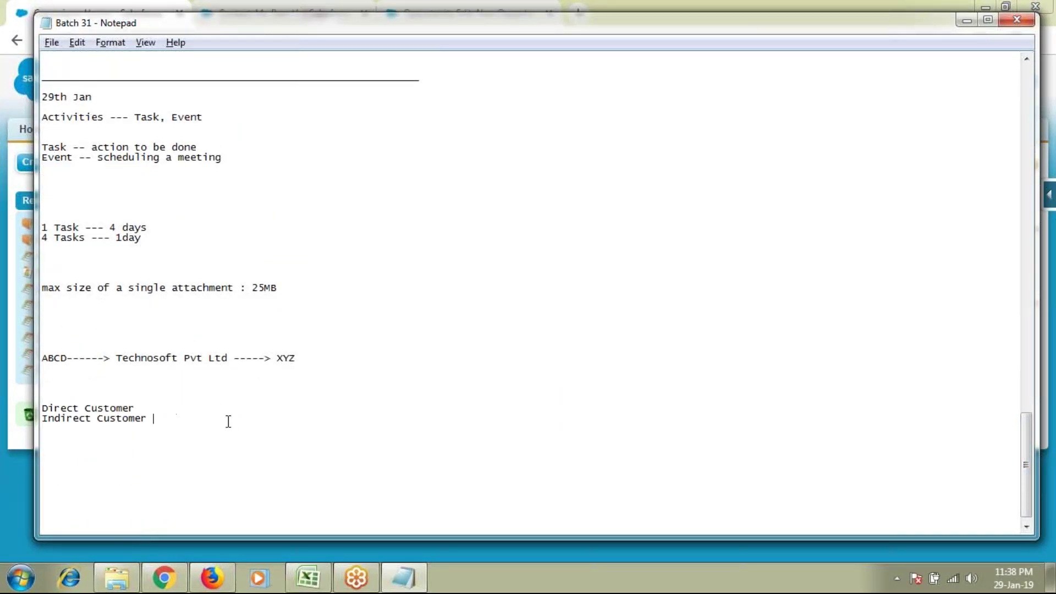
left_click_drag(155, 410, 28, 400)
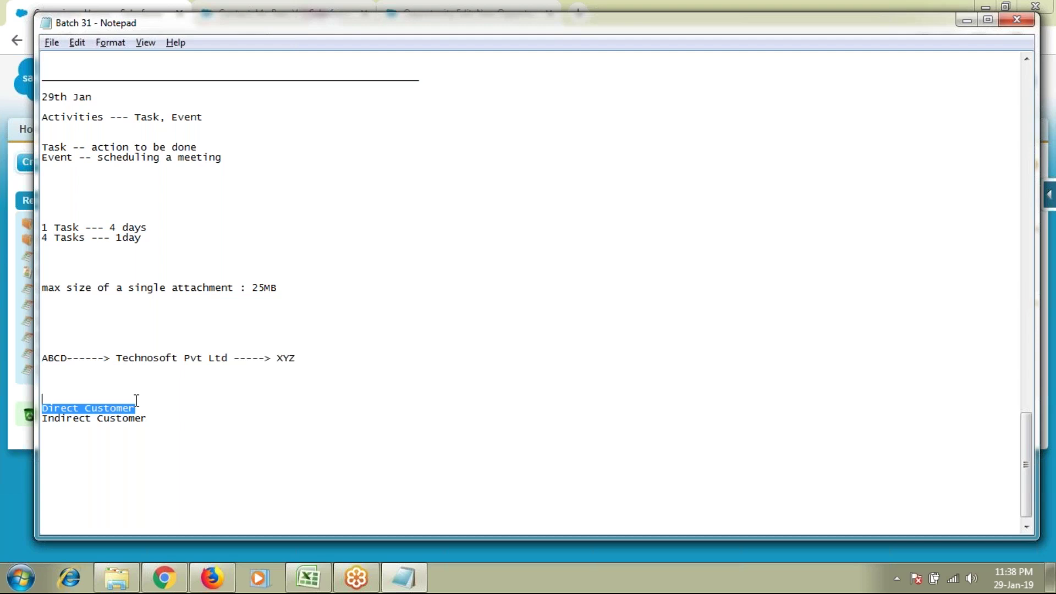
Step: Append '-- Acc, Cont, Opp' to the Direct Customer line
left_click(278, 420)
left_click(193, 408)
type("--")
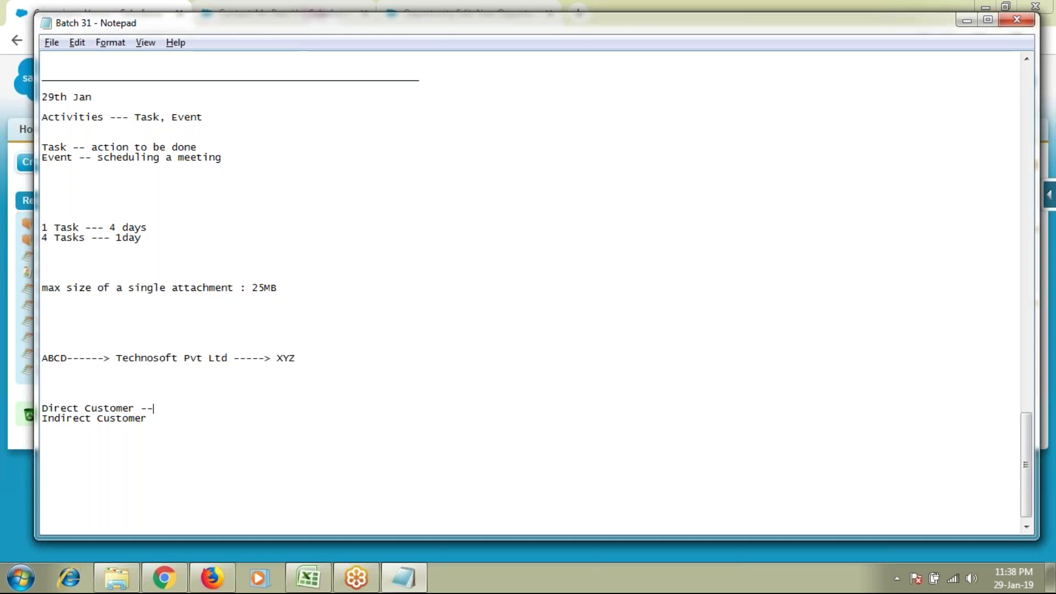
type(" Acc, Cont, Opp")
Step: Append '-- Campaign, Leads, Acc, Cont, Opp' to the Indirect Customer line and add a blank line
left_click_drag(163, 420, 35, 424)
left_click(172, 421)
type("-- Campai")
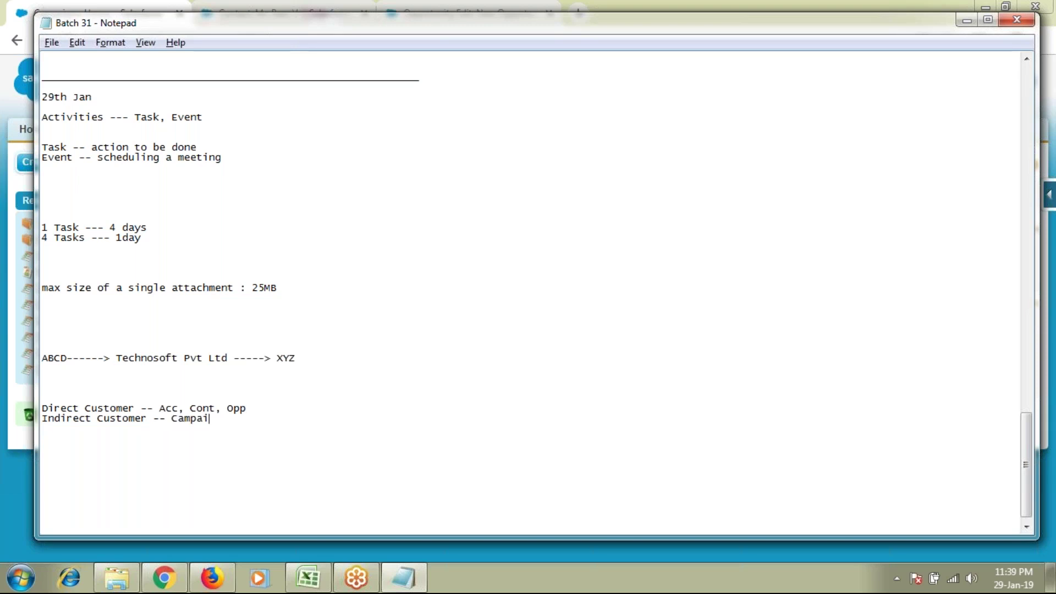
type("gn, Leads,")
left_click_drag(271, 407, 160, 408)
key("ctrl+c")
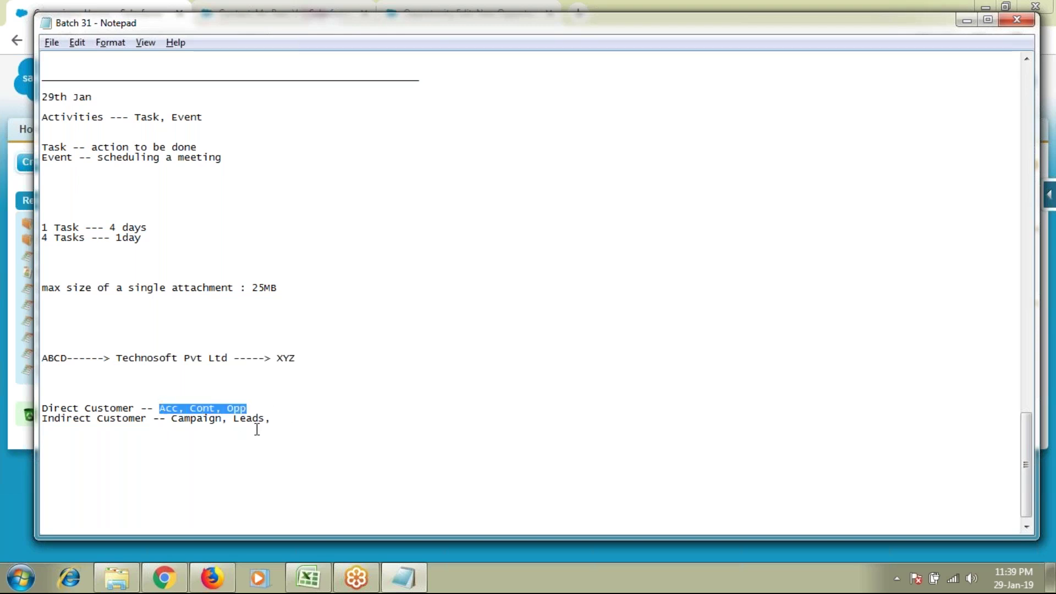
left_click(290, 427)
key("ctrl+v")
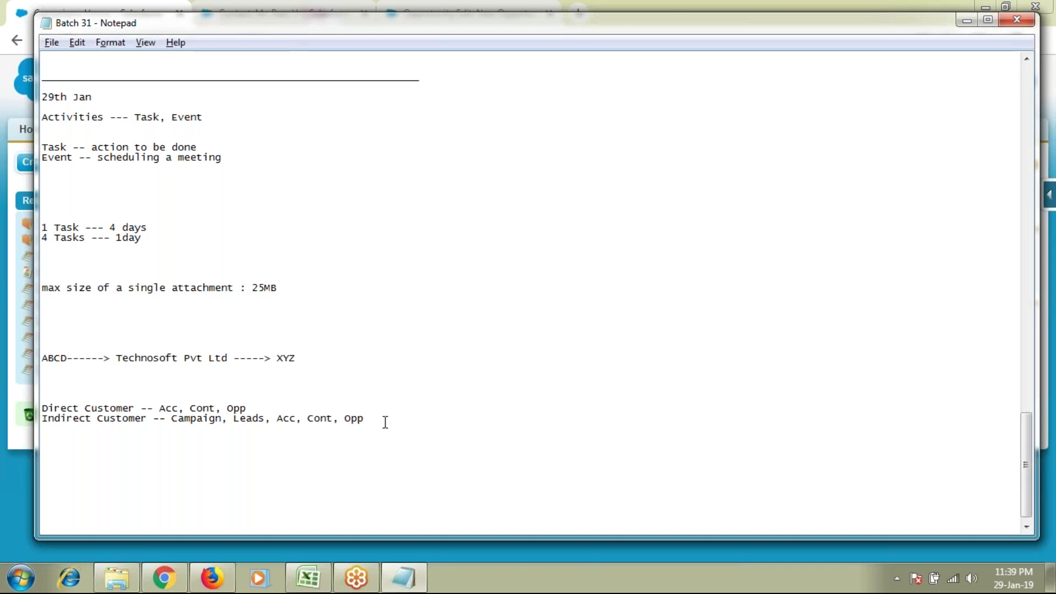
key("Return")
key("Return")
key("Return")
scroll(335, 420, "down", 2)
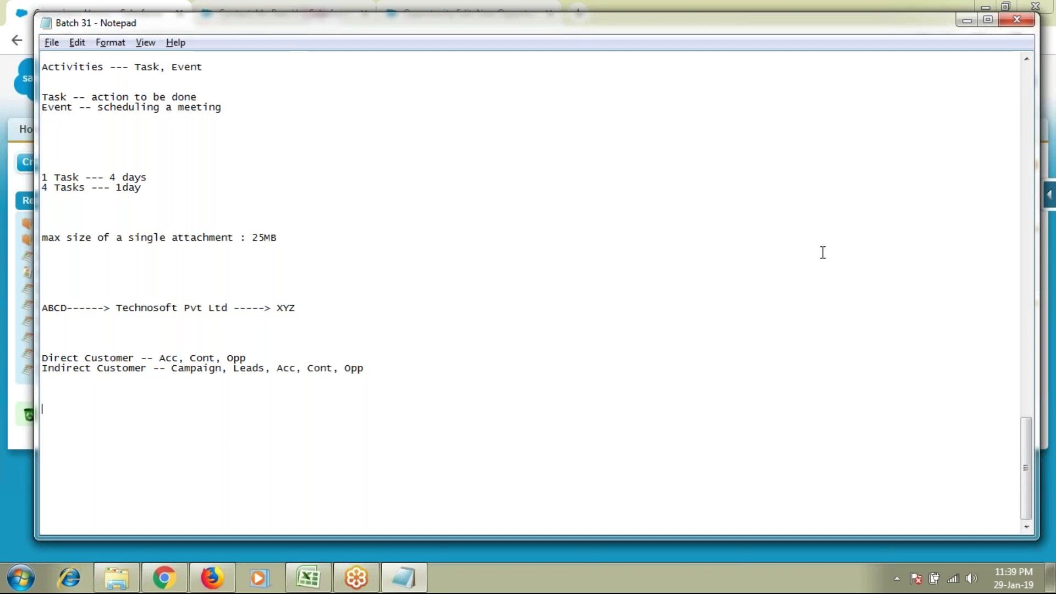
key("ctrl+Home")
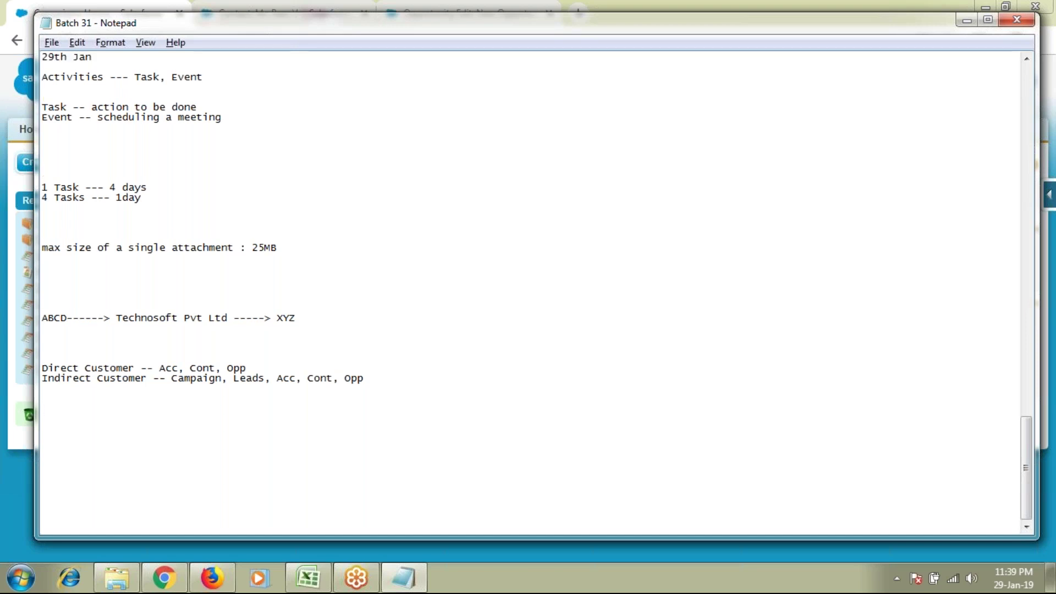
Step: Add the example line 'XYZ Consultancy --- Salesforce online training' below the customer notes
key("Return")
type("XYZ Consultancy")
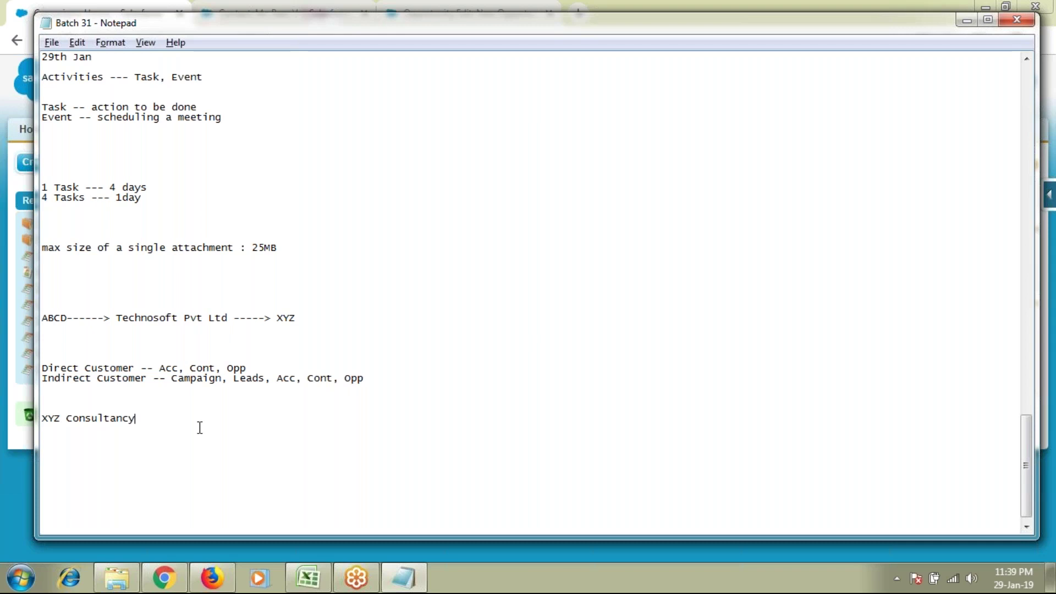
type("--- Salesforce online trai")
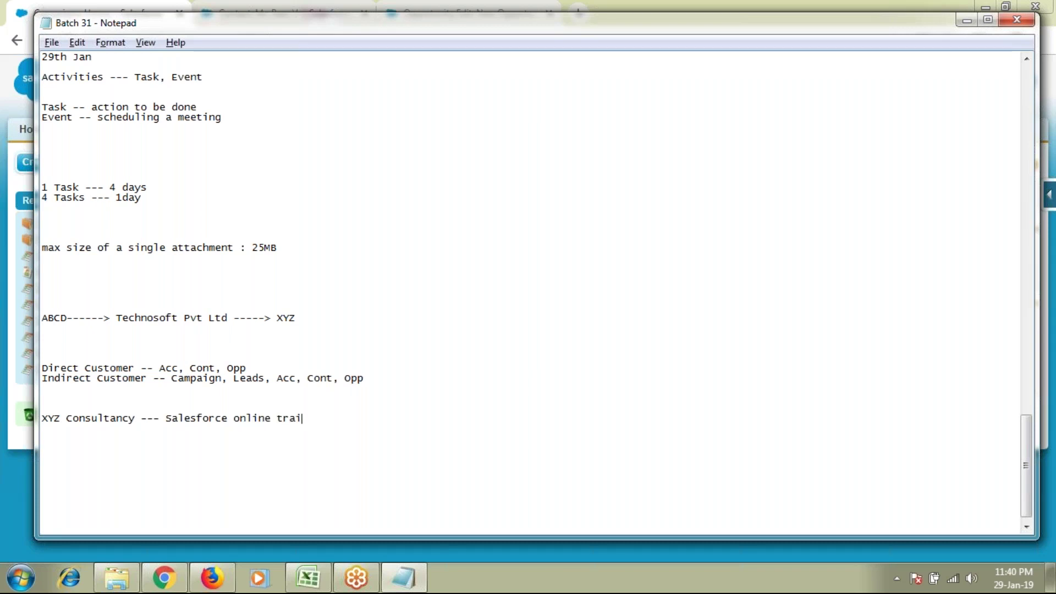
type("ning")
left_click(160, 417)
key("shift+Home")
left_click(328, 419, "shift")
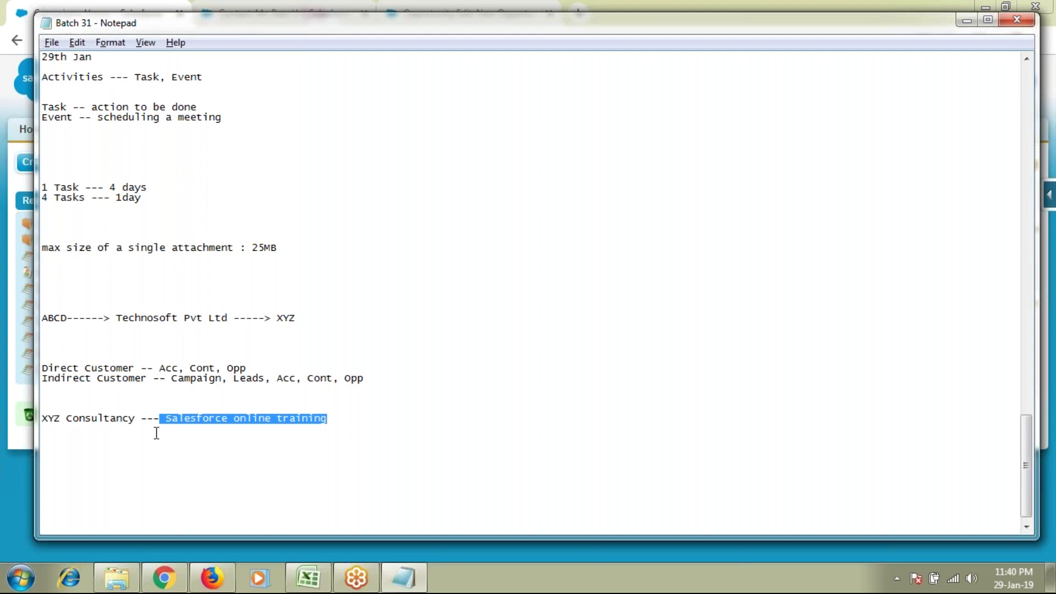
left_click_drag(142, 419, 38, 421)
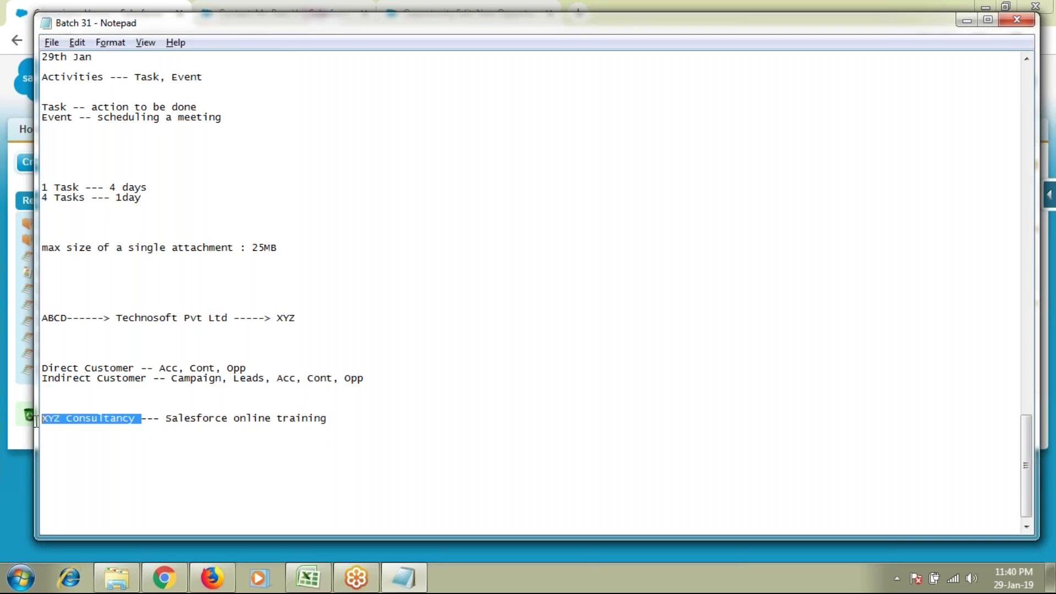
left_click_drag(165, 421, 331, 420)
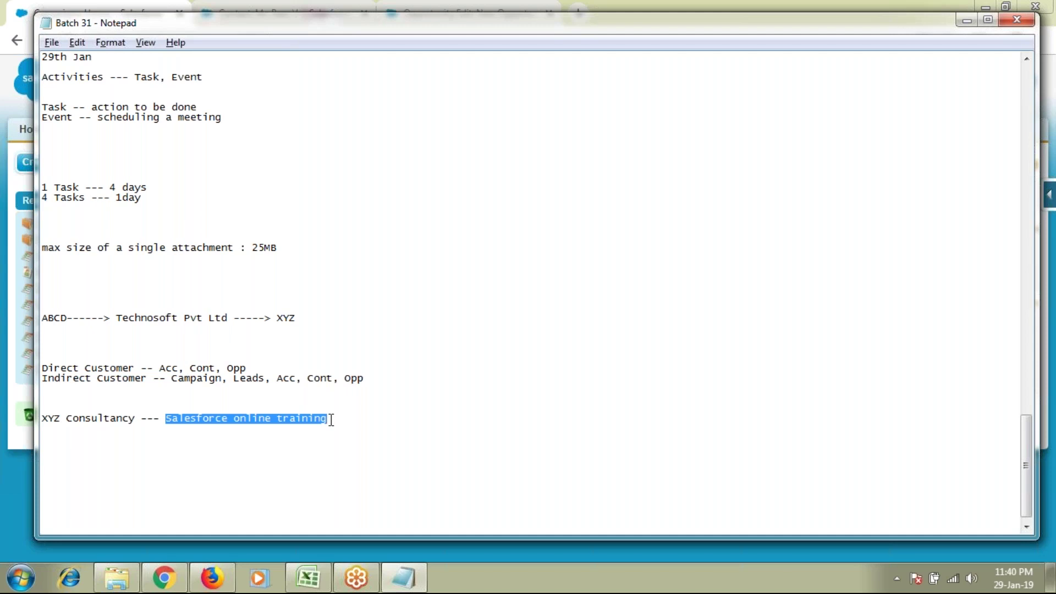
Step: Copy the word Campaign onto the empty line below the example
double_click(200, 379)
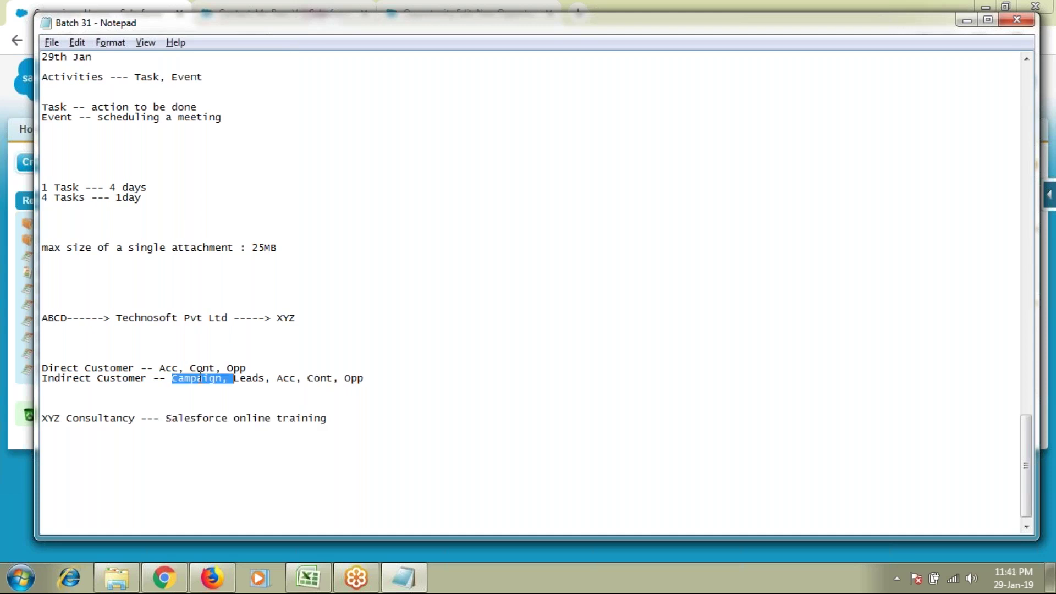
key("ctrl+c")
left_click(163, 448)
key("ctrl+v")
Step: Complete the pasted word into the line 'Campaigns -- Promoting the products'
key("BackSpace")
key("BackSpace")
type("s --")
type("Prmo")
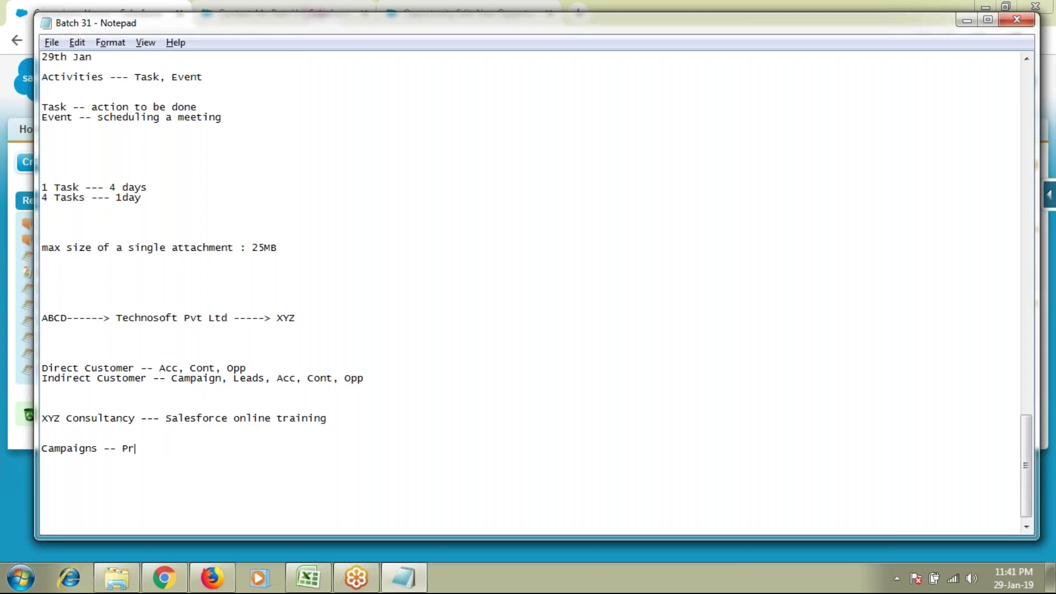
key("BackSpace")
key("BackSpace")
type("omoting th e")
key("BackSpace")
key("BackSpace")
type("e proi")
key("BackSpace")
type("ducts")
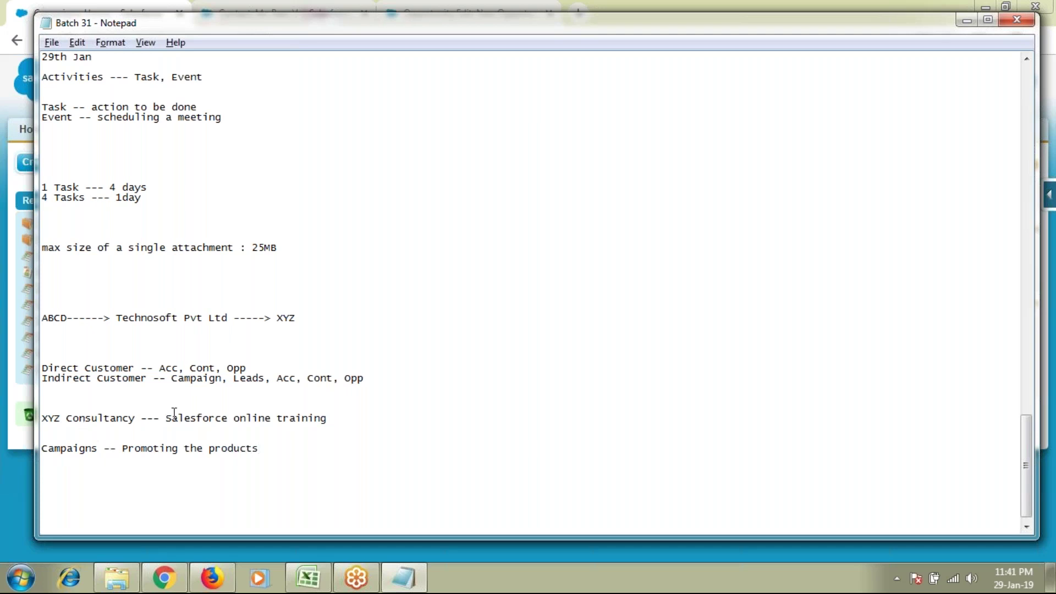
left_click_drag(42, 420, 323, 428)
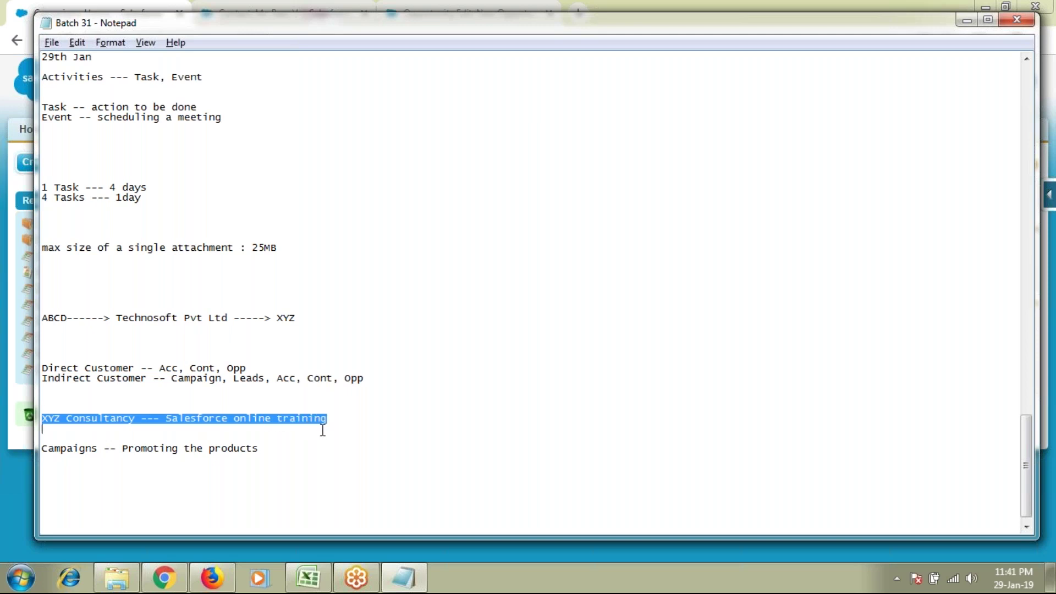
left_click(307, 455)
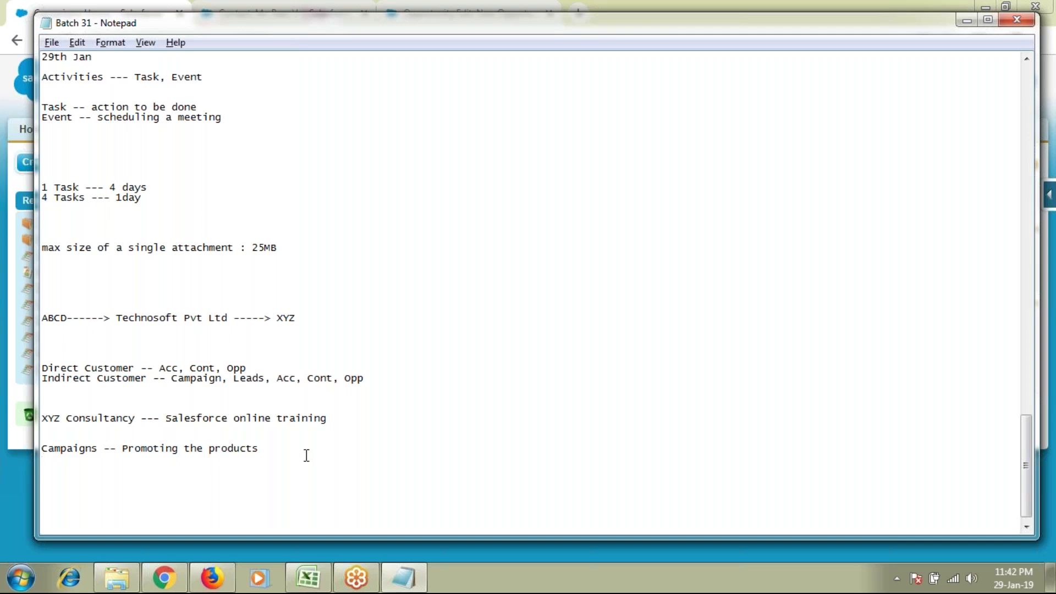
Step: Type the line 'Leads ------- feedback given by the users' below the Campaigns definition
type("Leads ------- feedback giv")
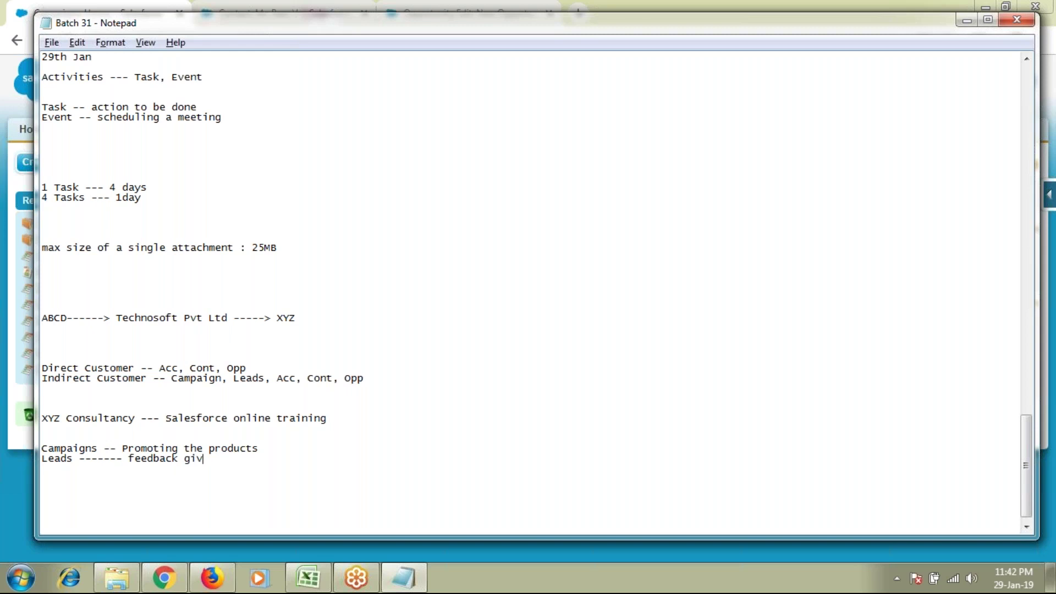
type("en by the users")
Step: Add an empty line below the Leads definition, highlighting Leads and Consultancy while explaining
double_click(61, 461)
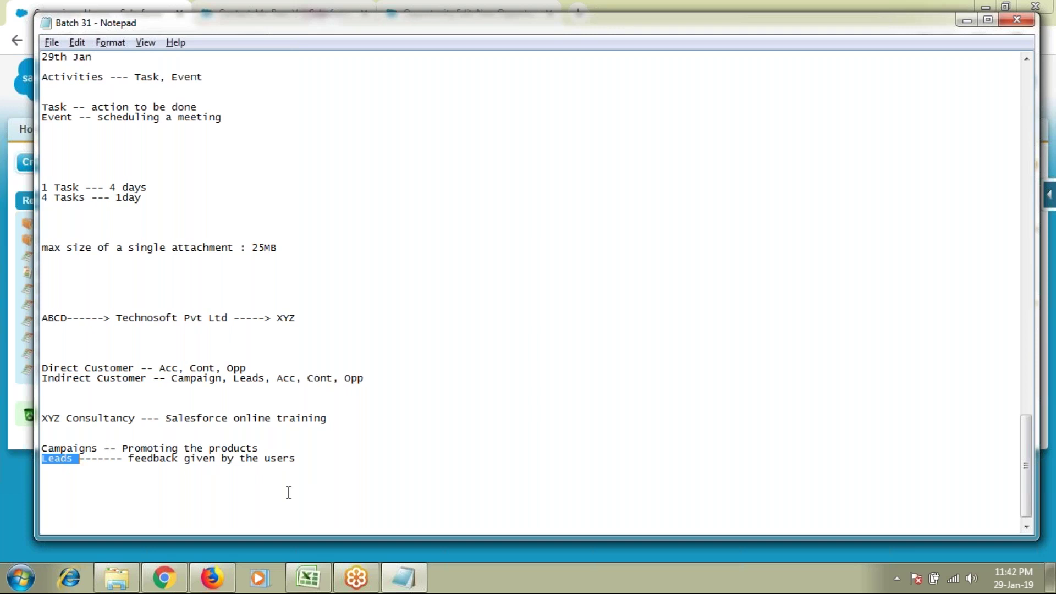
left_click(319, 459)
key("Return")
key("Return")
key("Return")
key("Return")
key("Return")
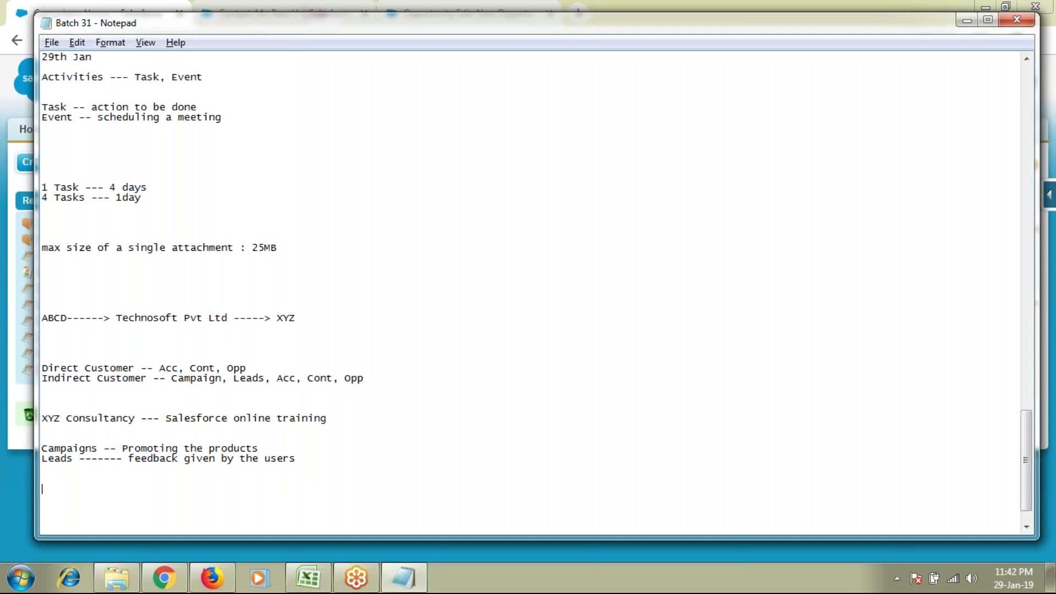
scroll(528, 291, "down", 2)
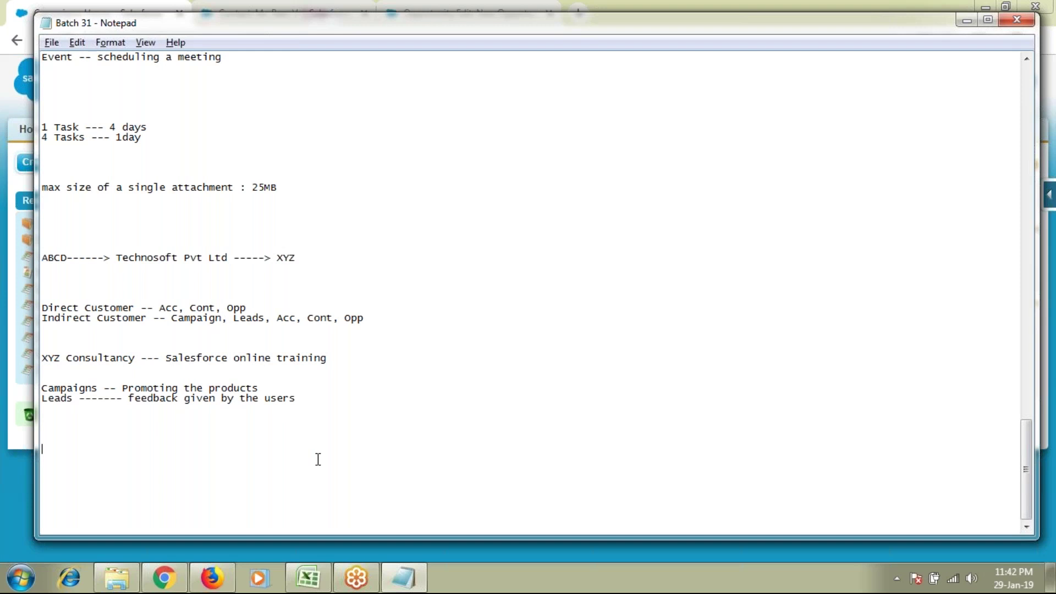
double_click(59, 402)
double_click(102, 357)
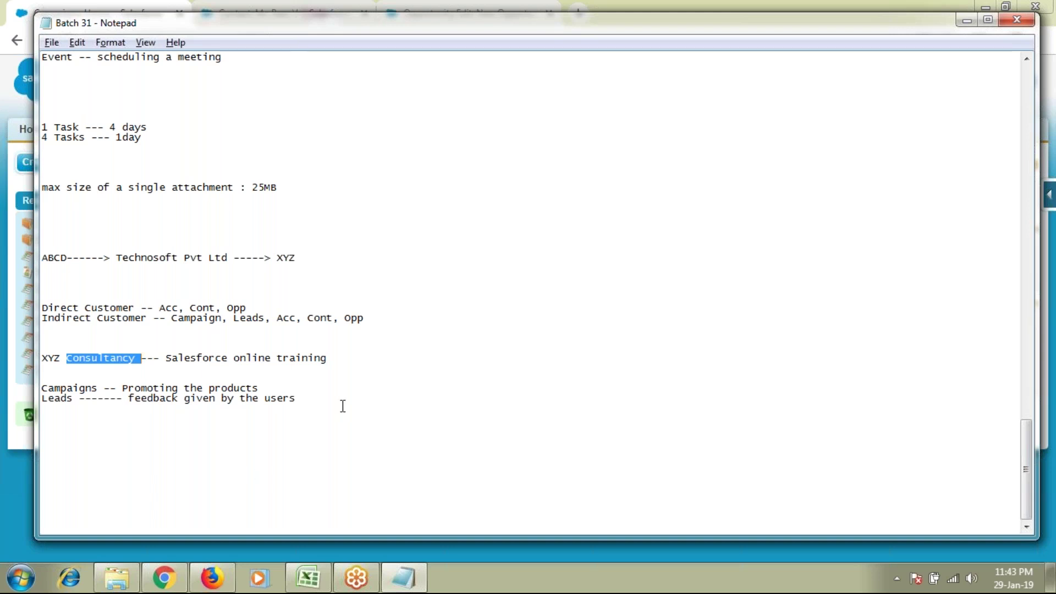
left_click(255, 407)
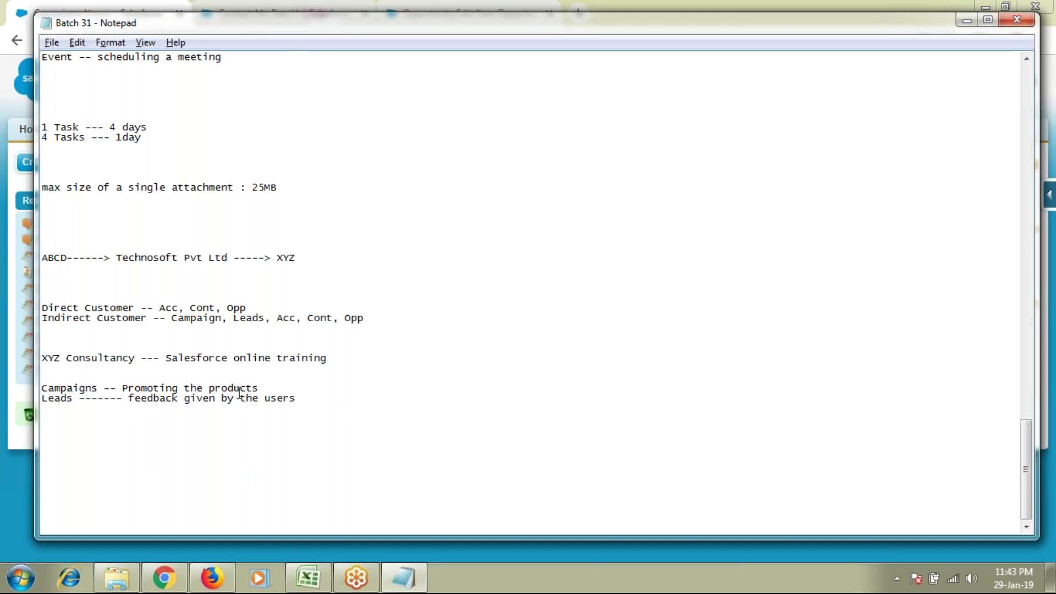
Step: Start the example line below the Leads definition with '10 students --'
left_click(326, 422)
key("Return")
key("Return")
key("Return")
key("Return")
type("10s")
key("BackSpace")
key("BackSpace")
type("studnets")
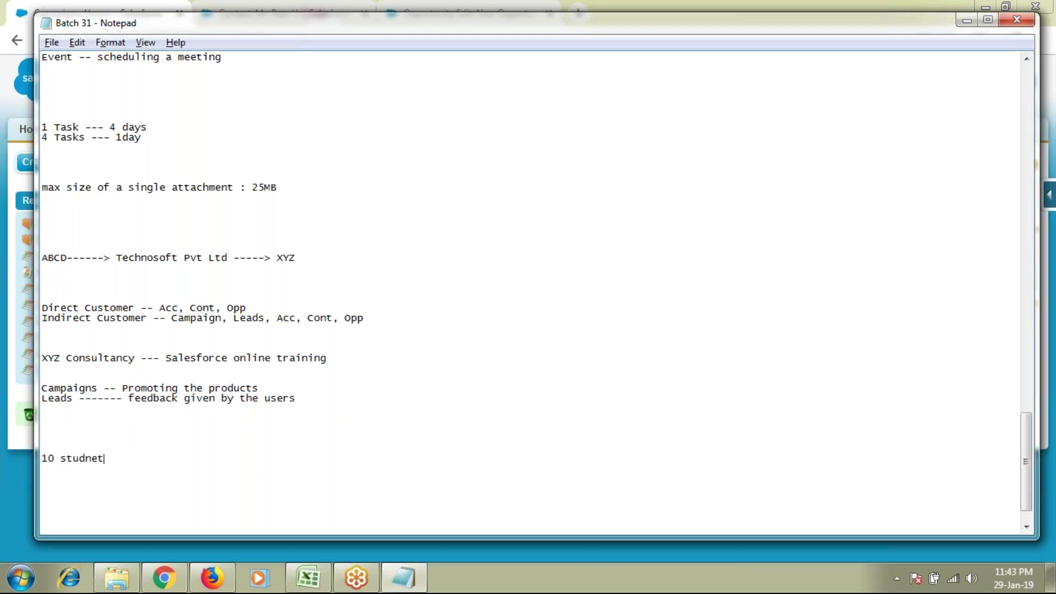
key("BackSpace")
key("BackSpace")
key("BackSpace")
key("BackSpace")
type("ents --")
Step: Highlight '10 students', Leads and Consultancy to relate the example to the definitions
left_click_drag(117, 459, 33, 459)
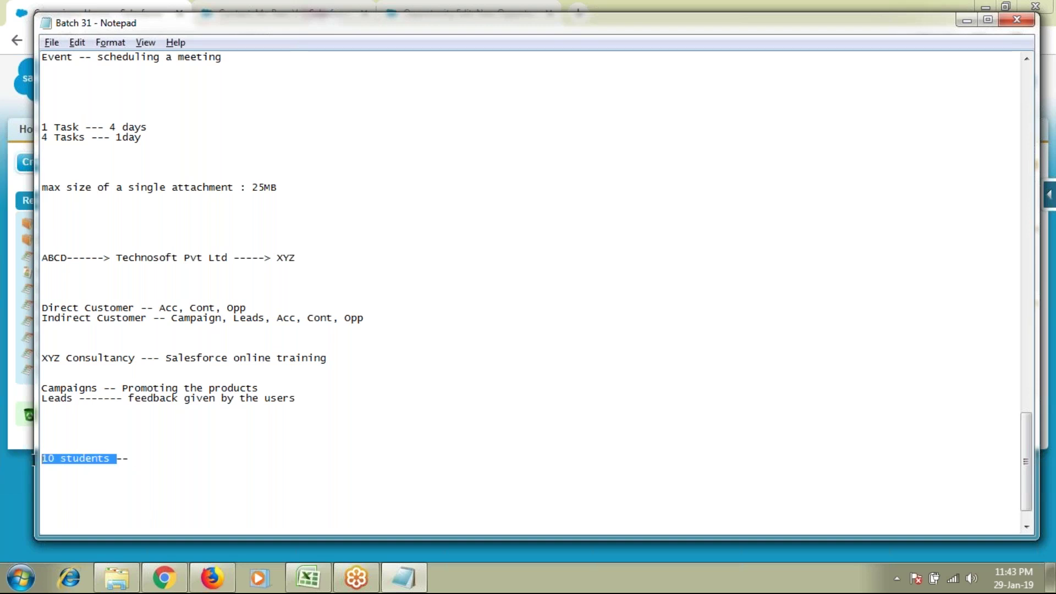
left_click_drag(81, 399, 36, 398)
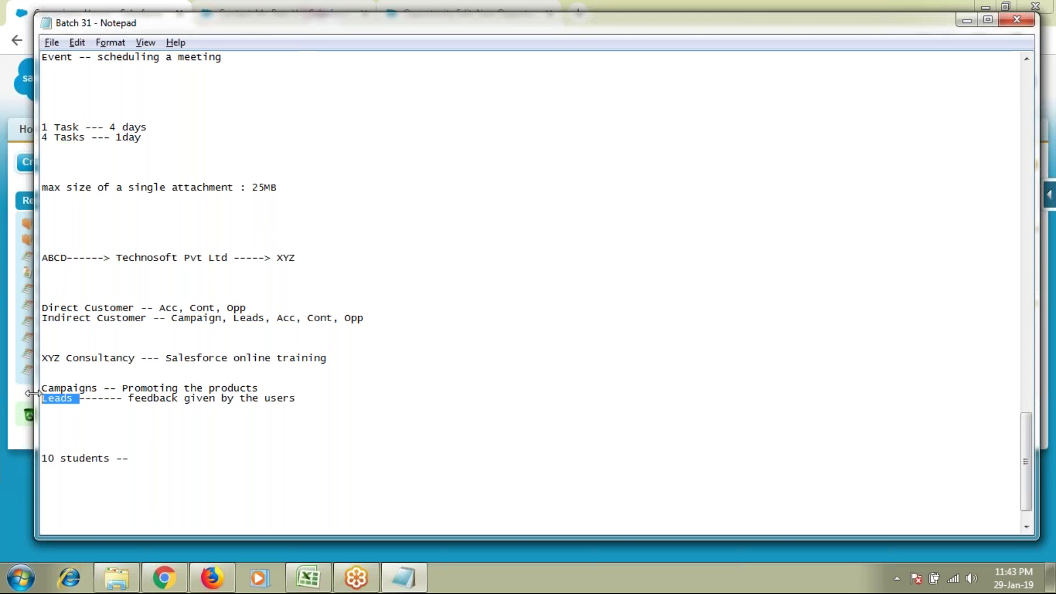
double_click(83, 359)
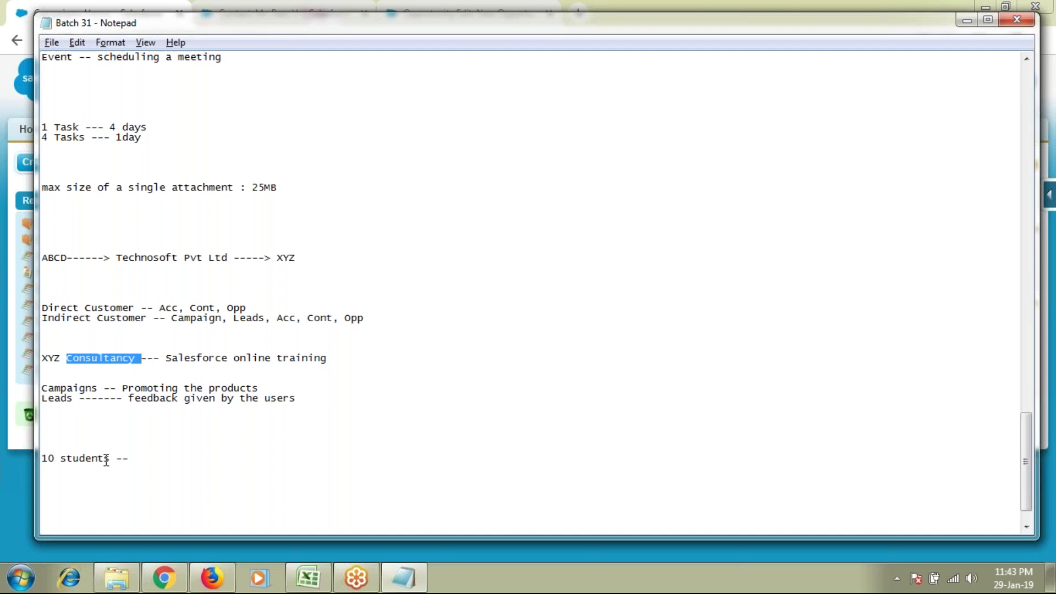
scroll(198, 460, "down", 2)
Step: Complete the example line with '10 Leads = 8 (yes) + 2 (no)'
left_click(163, 416)
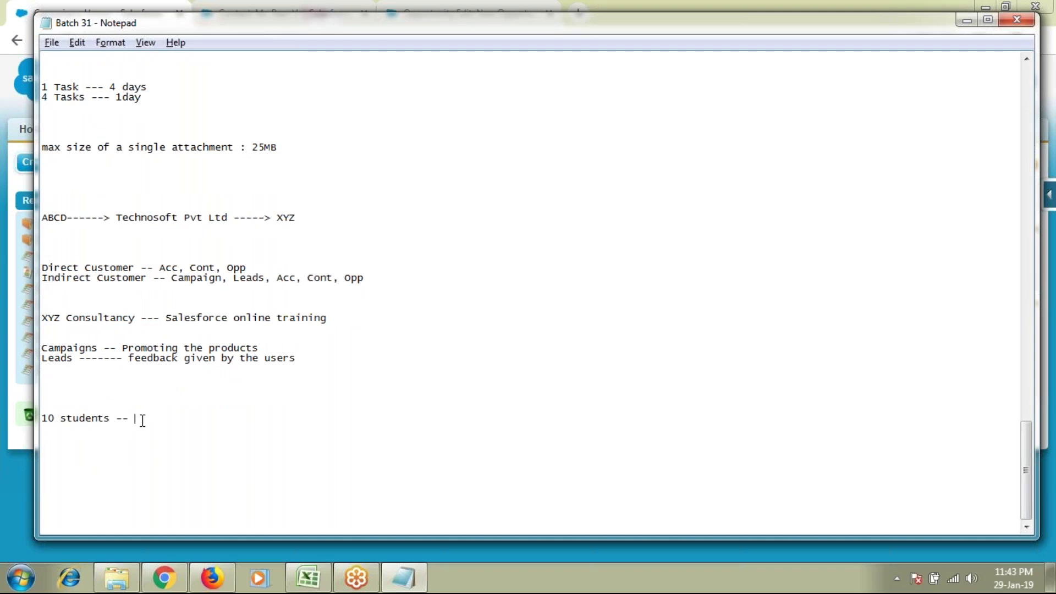
type("10 Leads = 8 (yes) + 2 (no)")
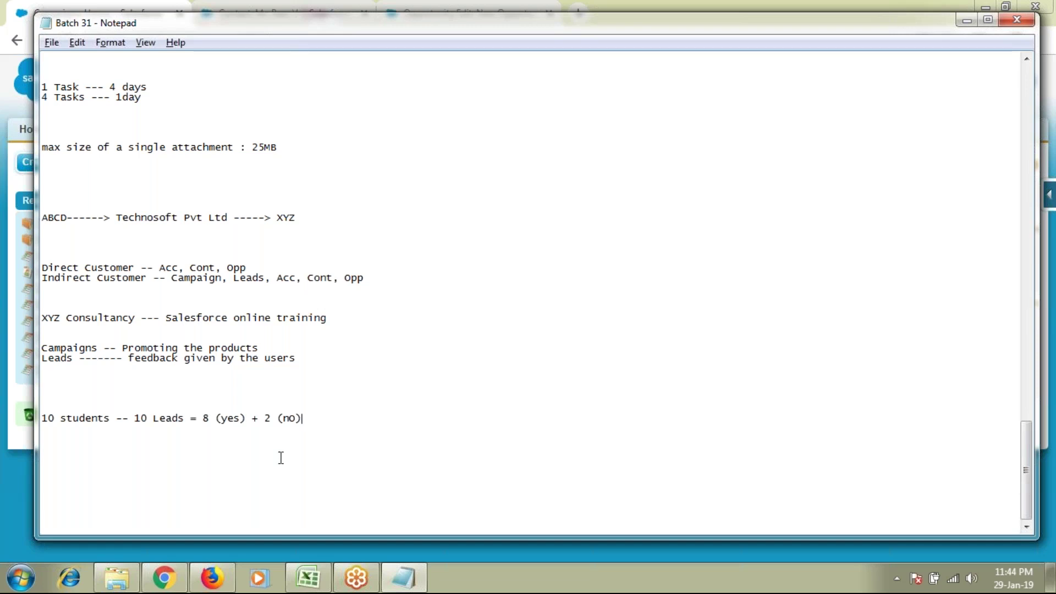
key("Left")
key("BackSpace")
type("o")
Step: Highlight the yes/no counts, Leads and the XYZ Consultancy line to explain the split
left_click_drag(300, 422, 199, 423)
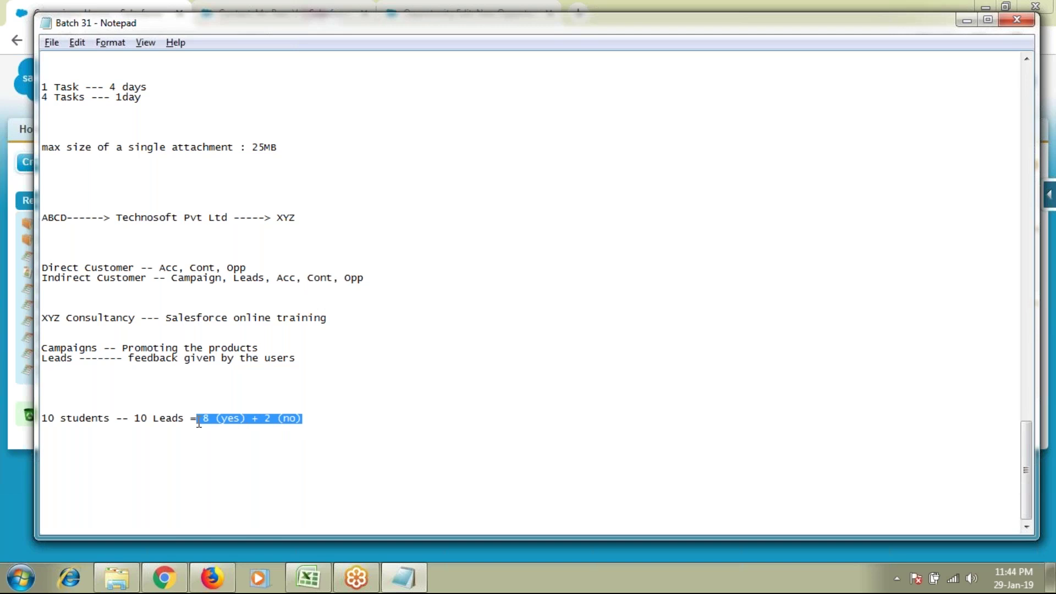
key("Home")
double_click(169, 418)
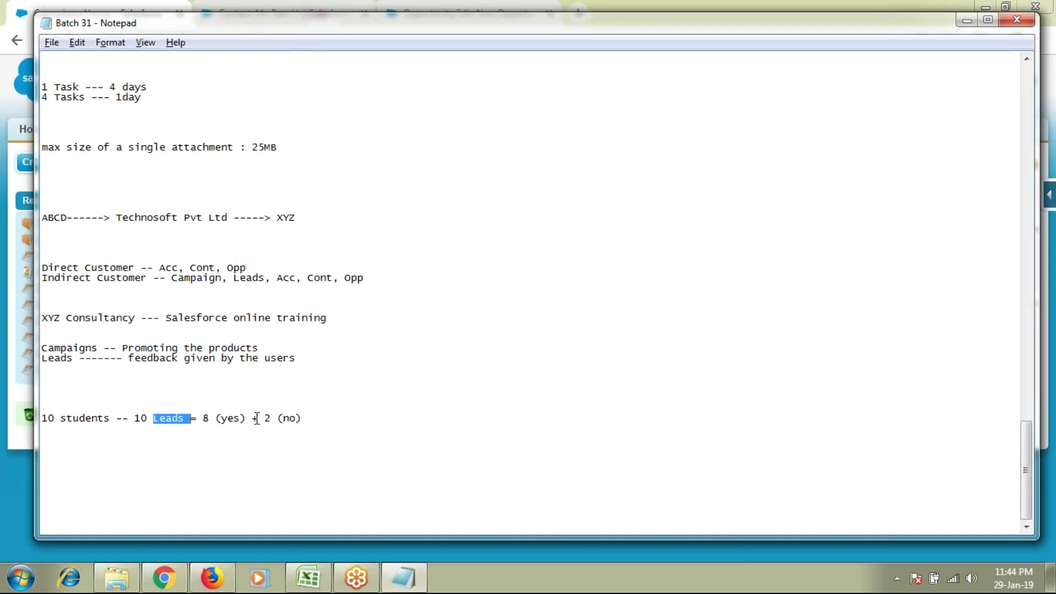
left_click_drag(264, 418, 304, 419)
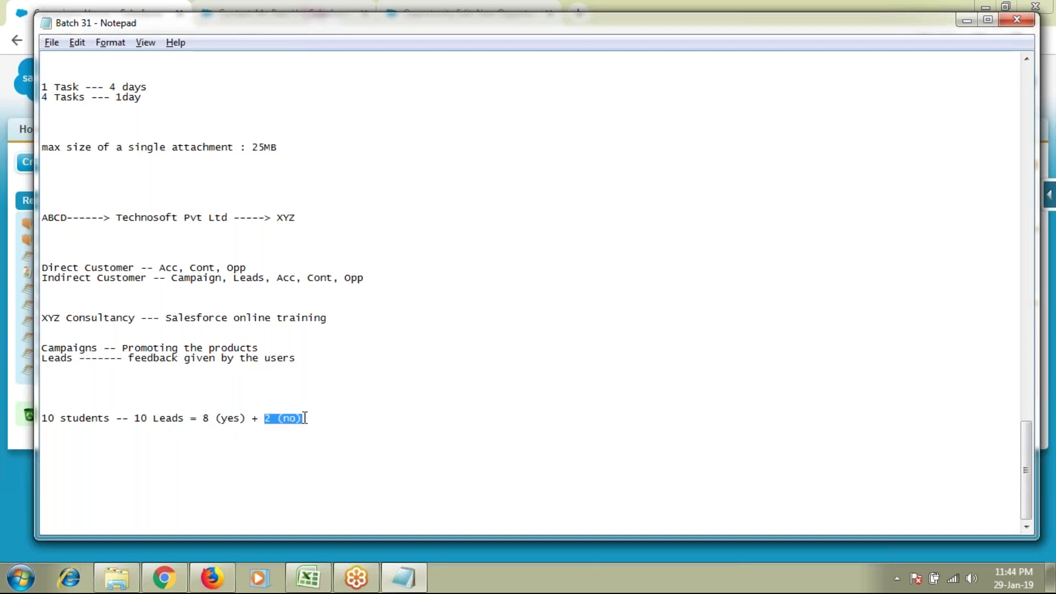
left_click_drag(344, 321, 43, 310)
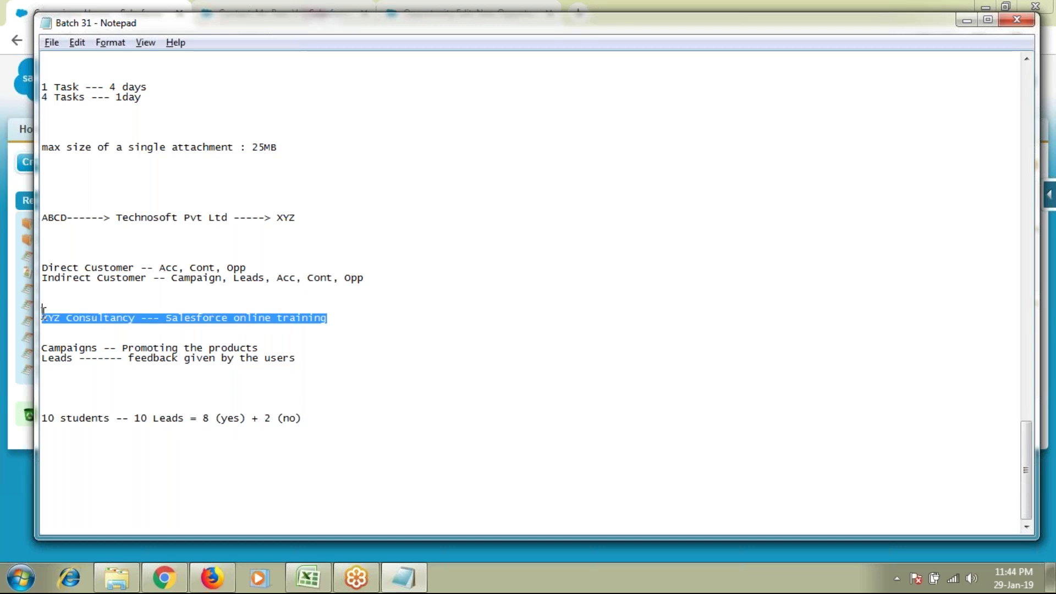
left_click_drag(311, 419, 267, 419)
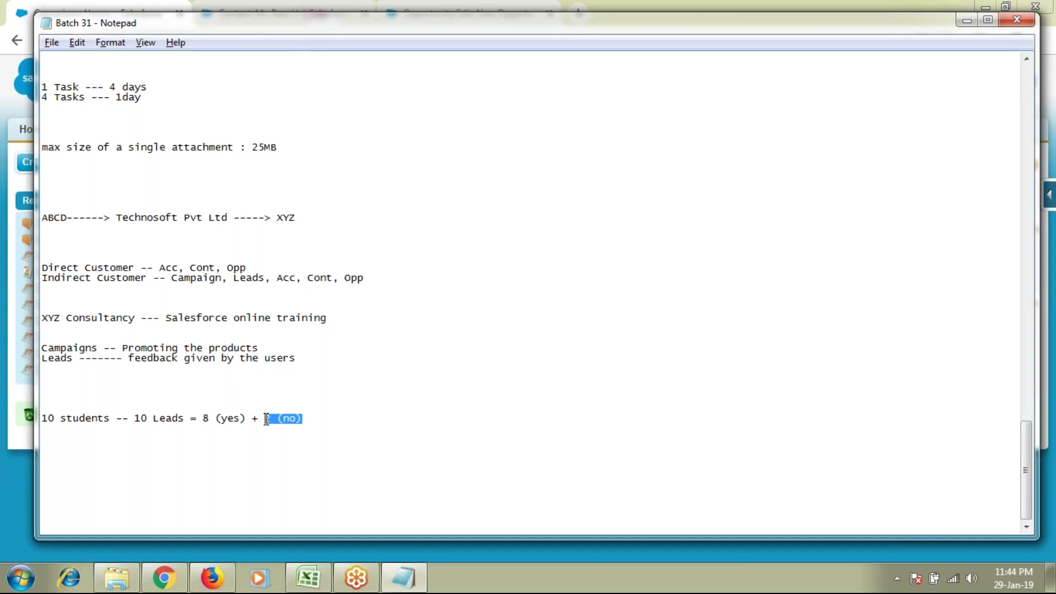
left_click(307, 420)
Step: Append '(unsuccesssful Leads)' after '2 (no)' on the example line
left_click_drag(306, 420, 266, 420)
left_click(328, 420)
type("(unsuccesssful Leads)")
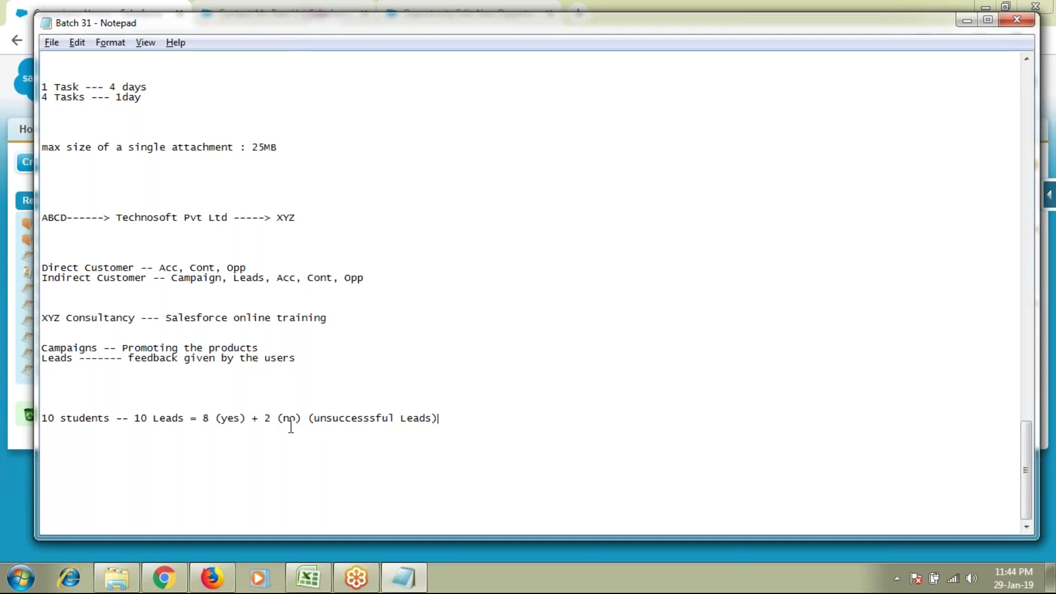
Step: Highlight the label, the 8 (yes) and 2 (no) counts, and the whole example line
double_click(362, 415)
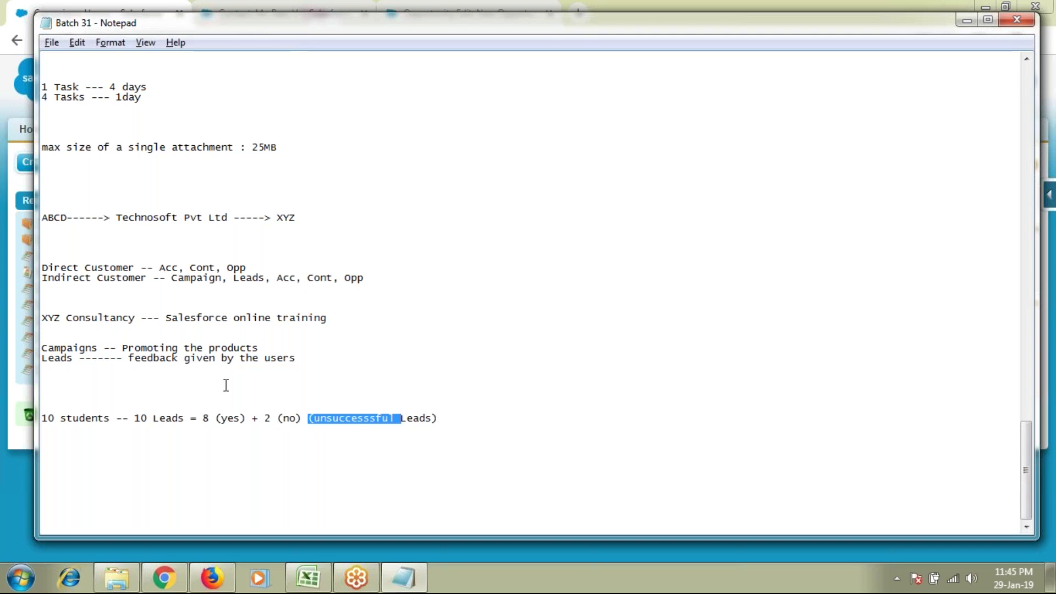
left_click_drag(264, 419, 300, 421)
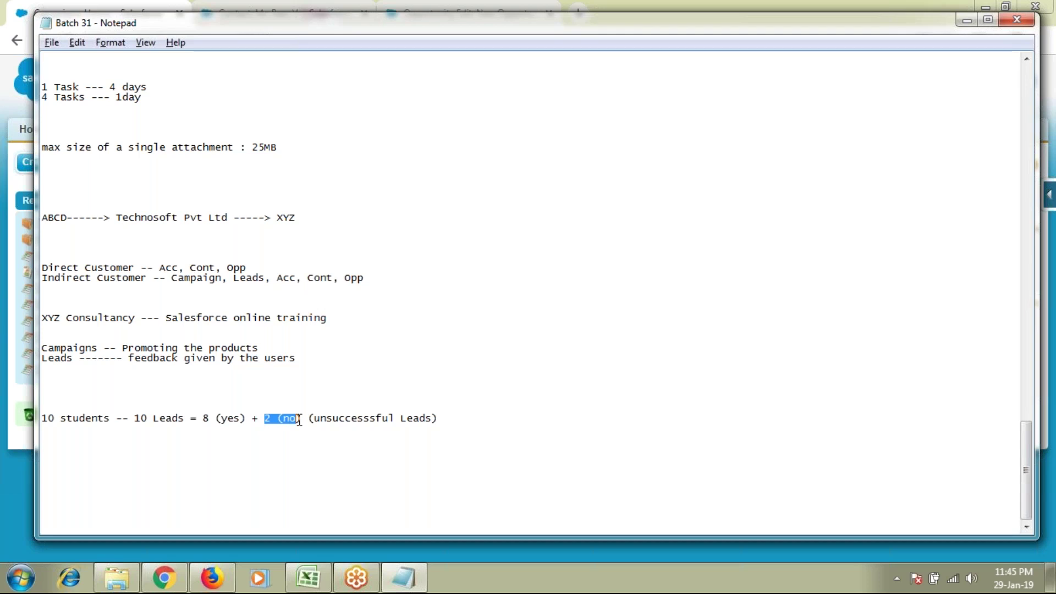
left_click_drag(300, 420, 306, 421)
left_click_drag(201, 420, 246, 423)
left_click_drag(265, 419, 302, 420)
left_click_drag(472, 409, 345, 428)
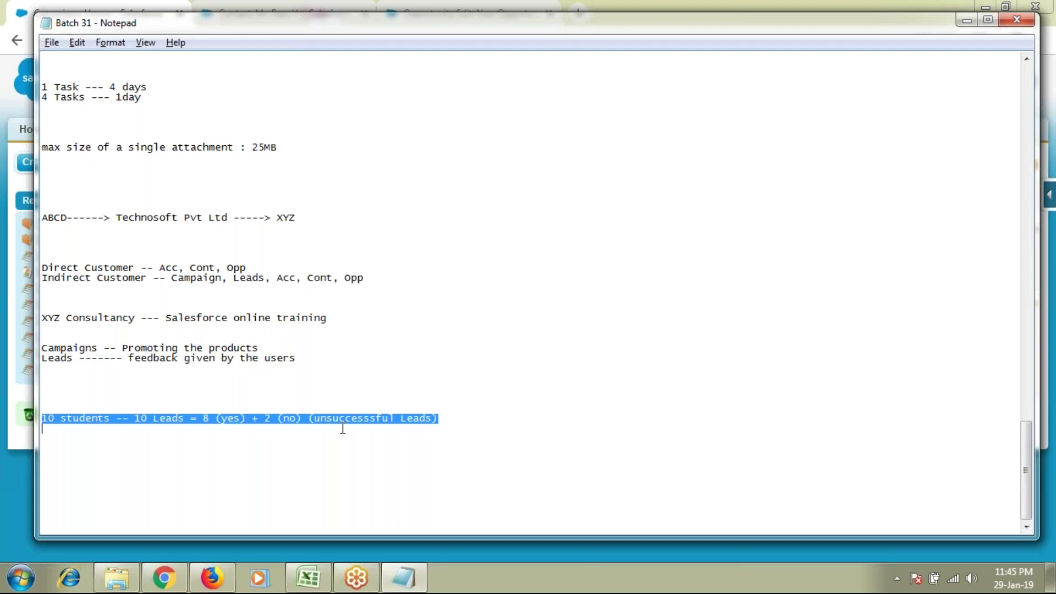
left_click(342, 427)
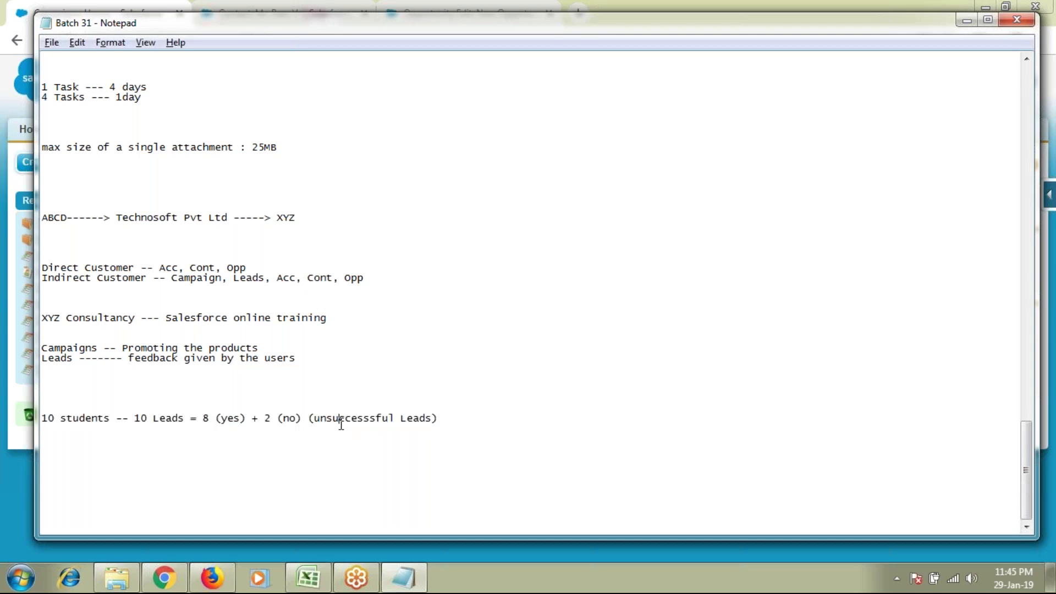
left_click_drag(446, 418, 264, 422)
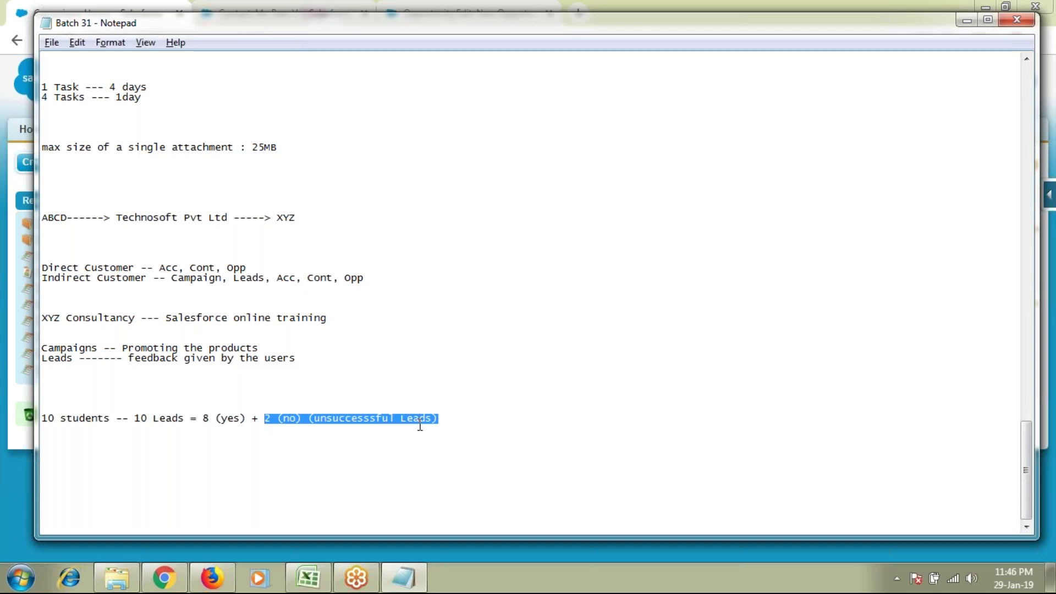
left_click(481, 430)
left_click_drag(246, 418, 204, 420)
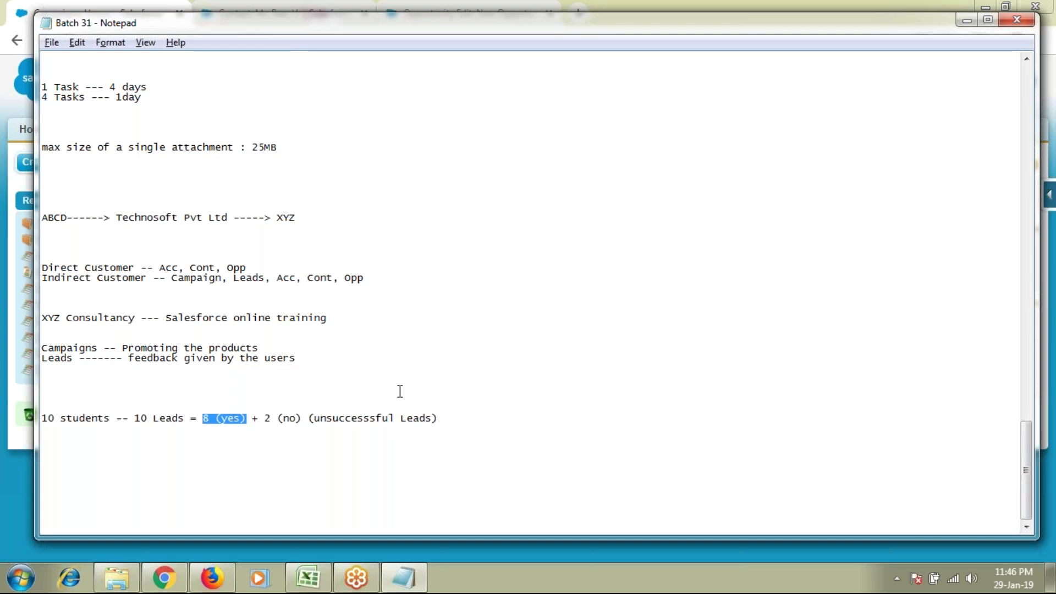
left_click_drag(55, 317, 335, 318)
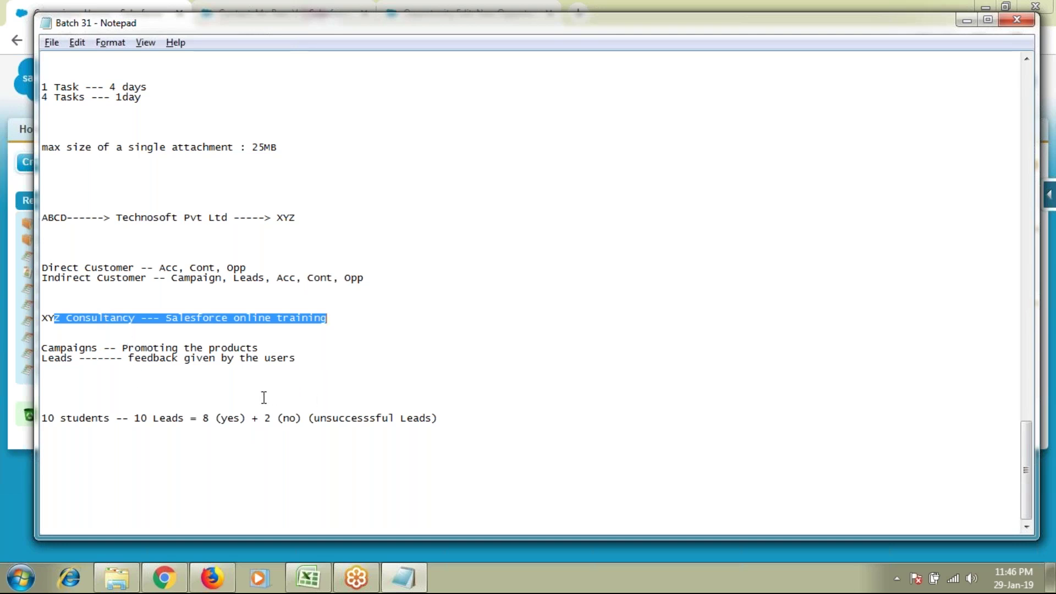
left_click(205, 419)
left_click_drag(205, 420, 243, 428)
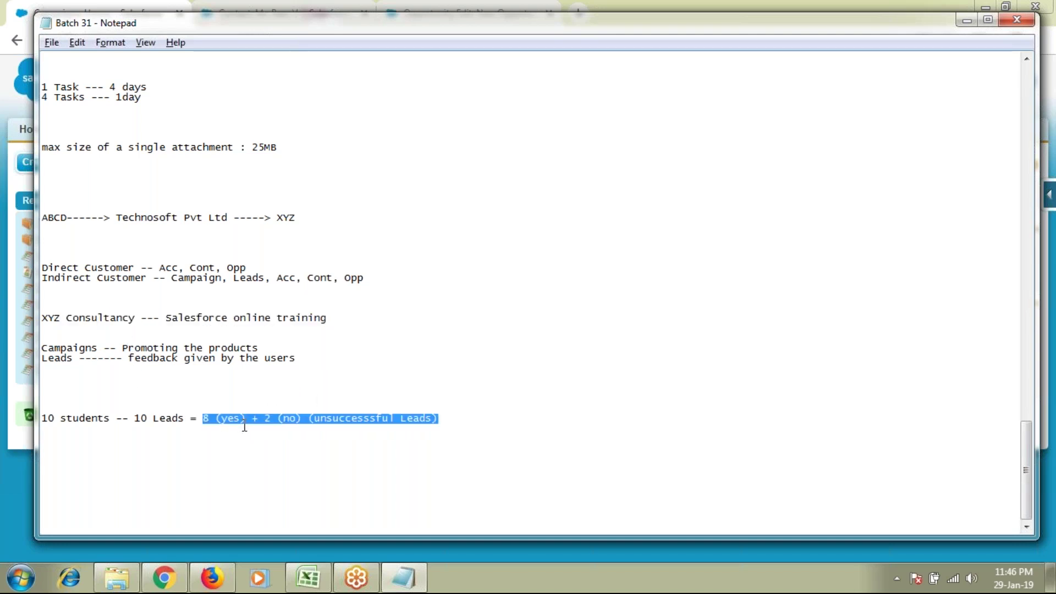
left_click_drag(173, 318, 314, 326)
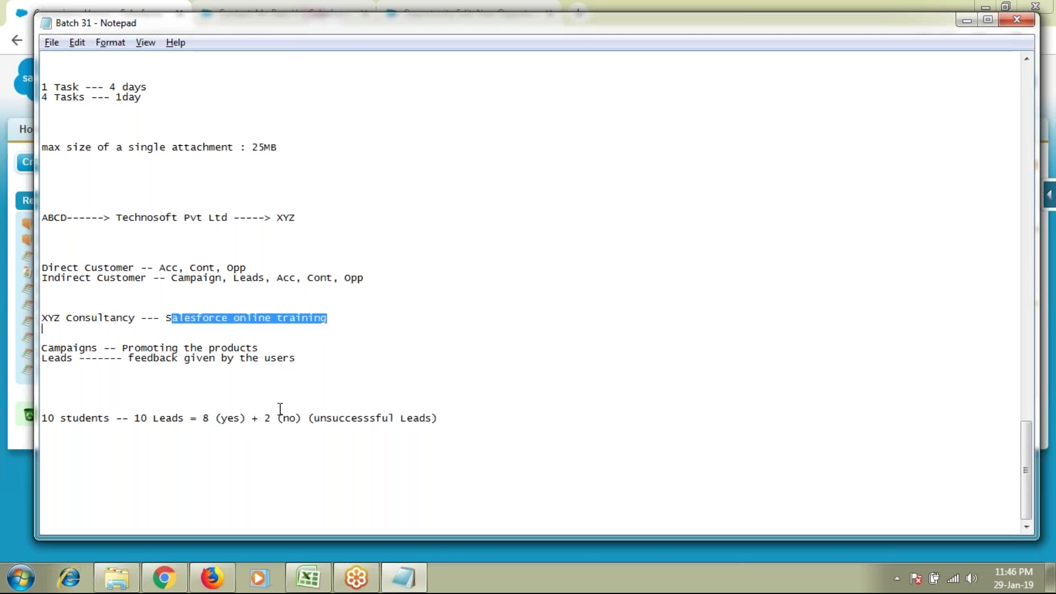
left_click_drag(249, 421, 203, 420)
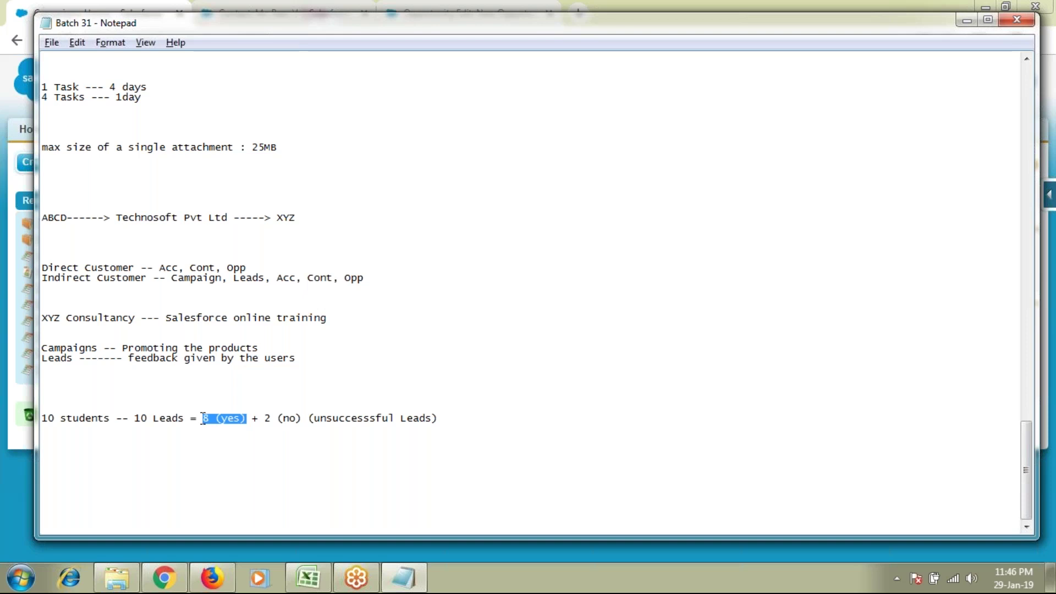
left_click(248, 419)
Step: Label 8 (yes) as '(successful Leads)' and add a 'Lead CONVERSION mechanism' line below
type("(success")
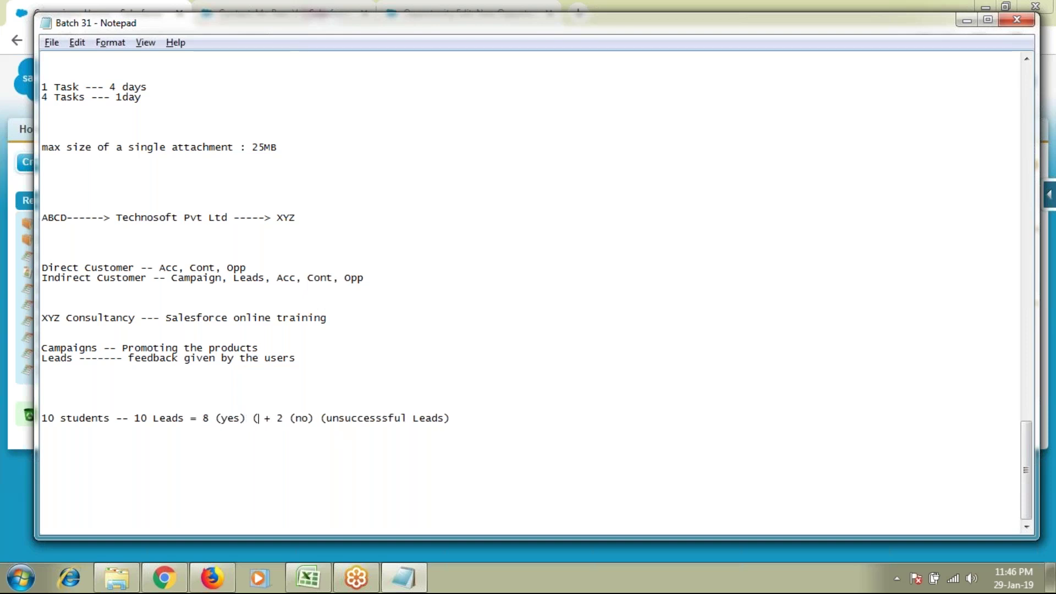
type("ful Lead")
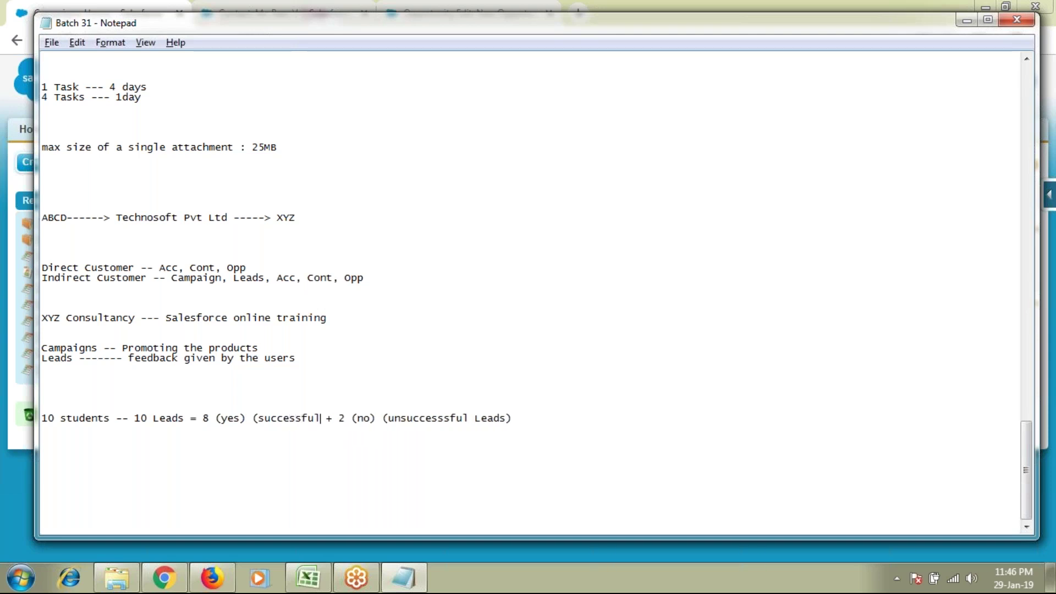
type("s)")
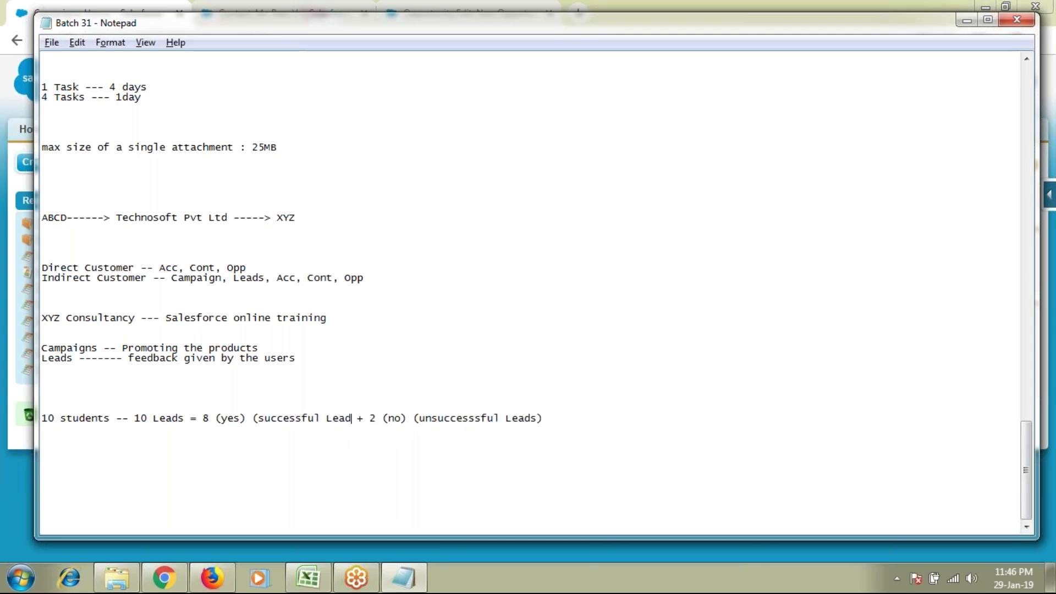
left_click(617, 424)
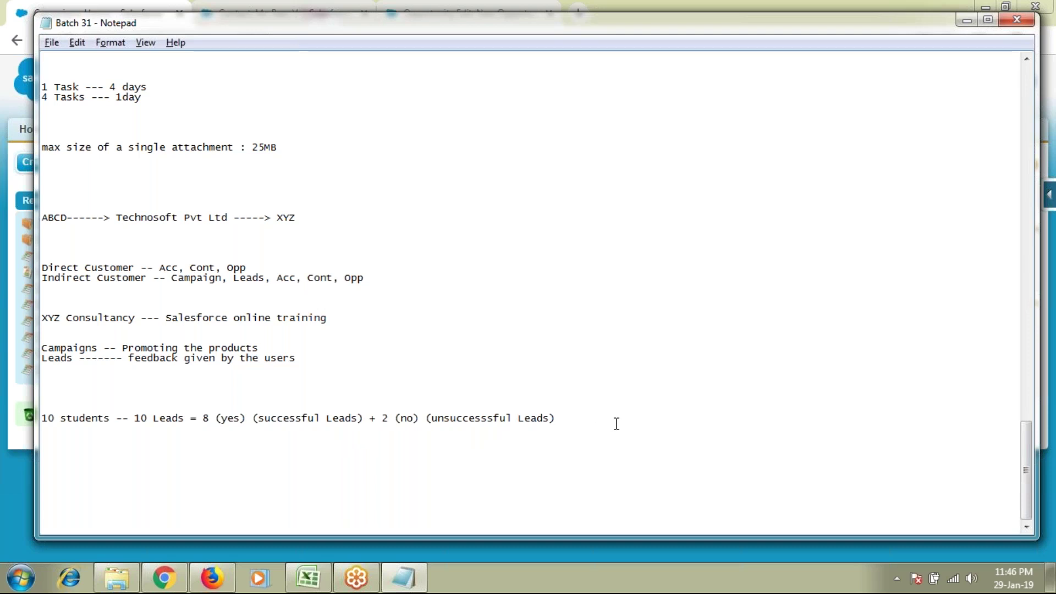
key("Return")
key("Return")
key("Return")
type("Lead ")
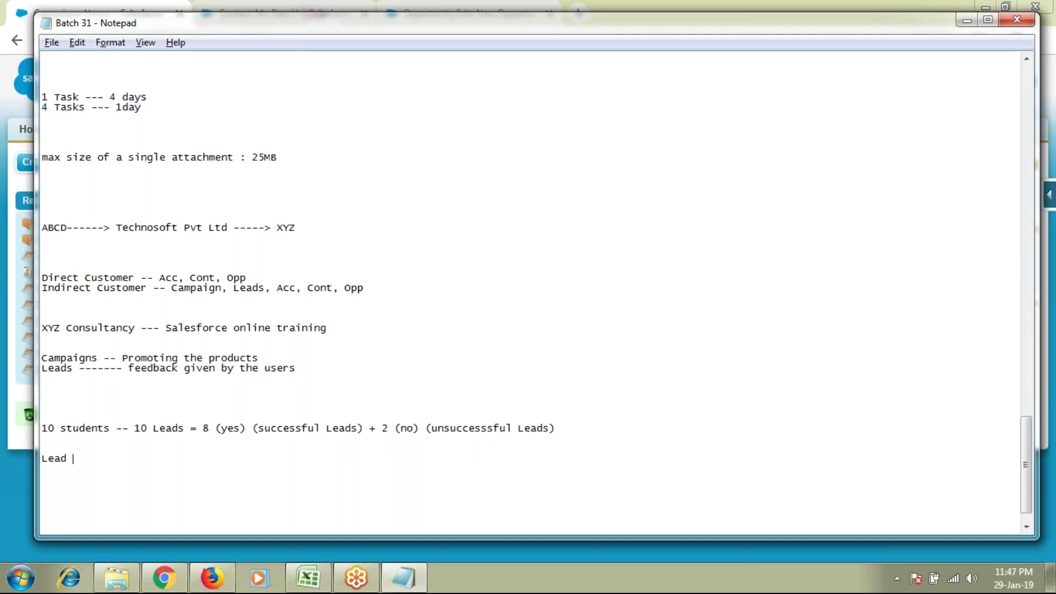
type("CONVERSION mechan")
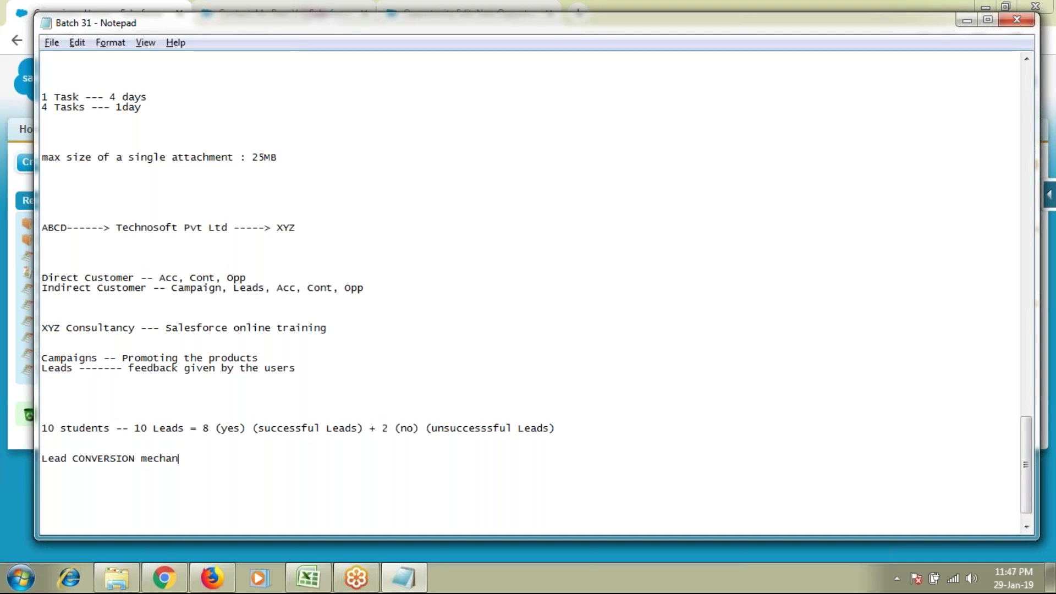
type("ism")
left_click(48, 370)
left_click_drag(59, 373, 312, 368)
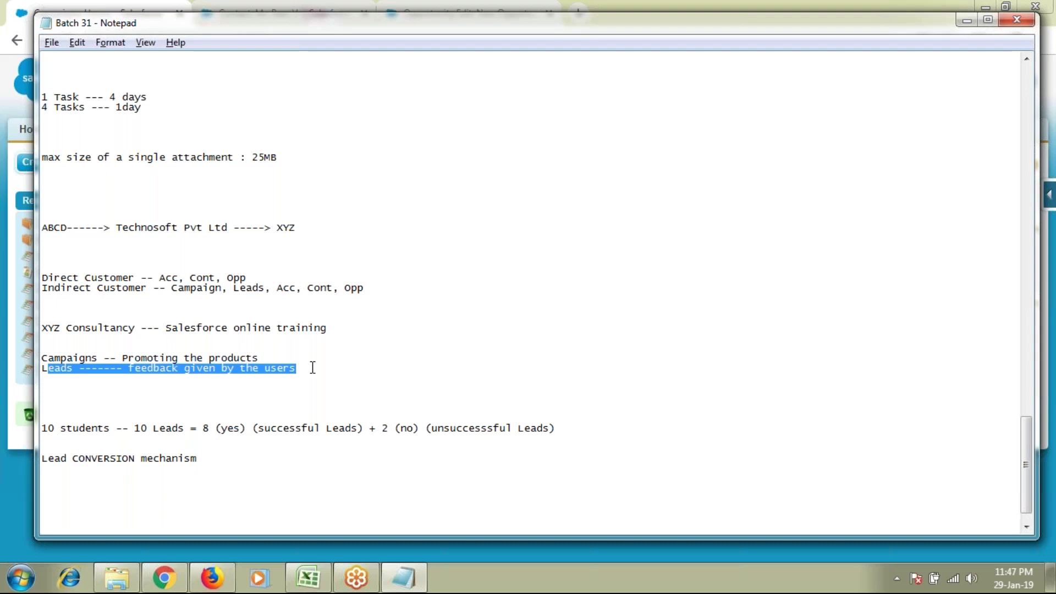
left_click_drag(202, 428, 365, 428)
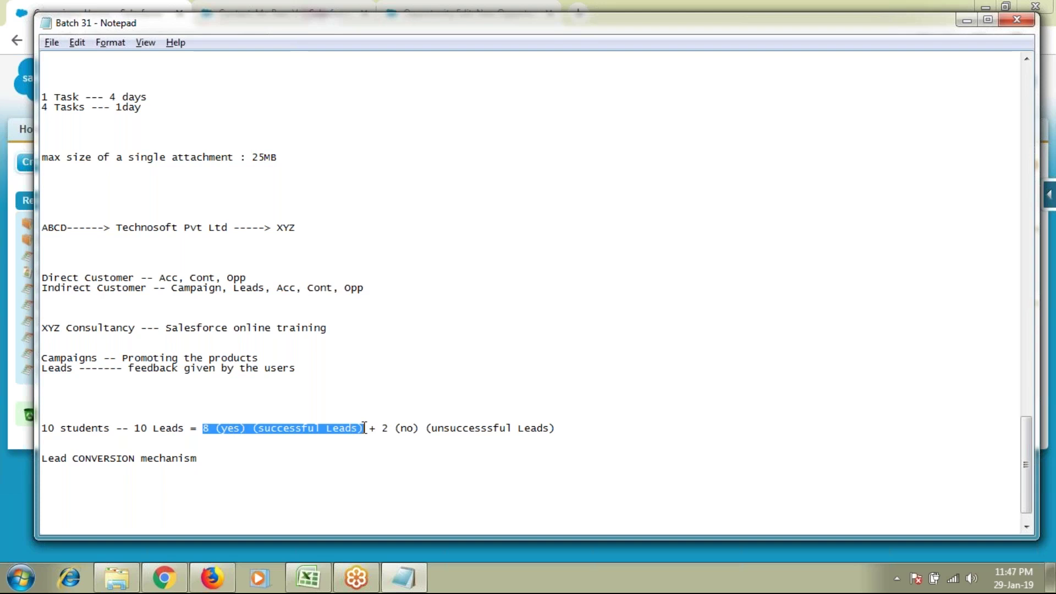
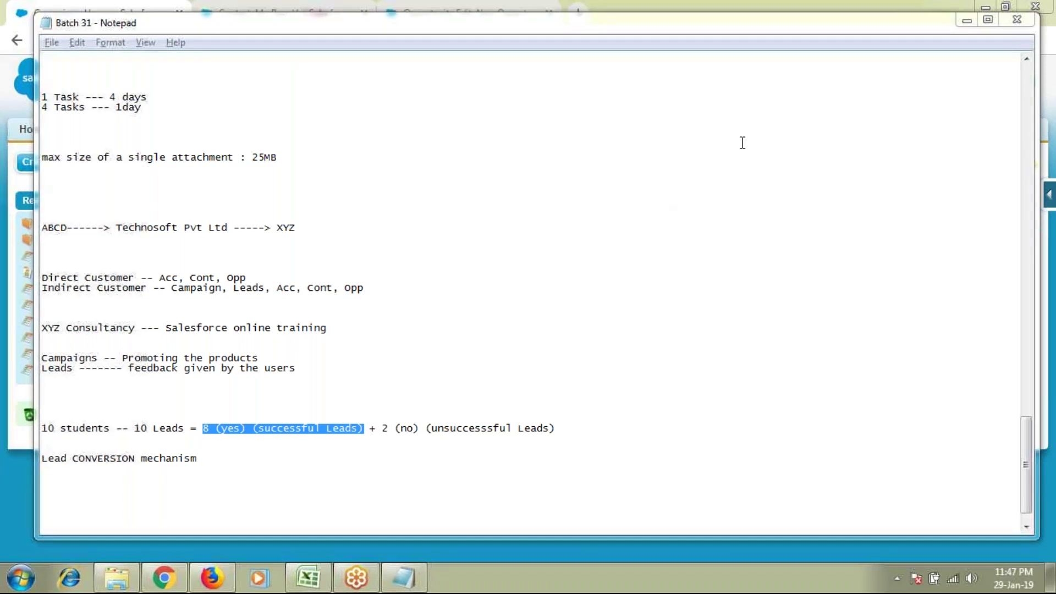
Step: Highlight the 8 successful leads figure and Acc, Cont, Opp on the Indirect Customer line
left_click(218, 459)
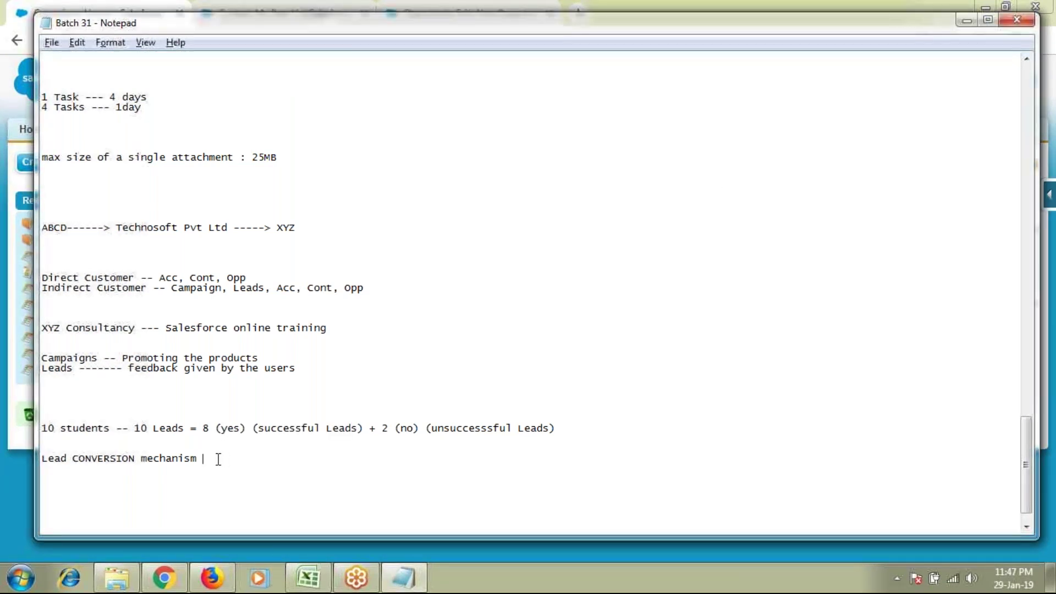
left_click(60, 460)
left_click_drag(203, 430, 254, 430)
double_click(256, 289)
left_click(263, 289)
left_click_drag(277, 289, 364, 287)
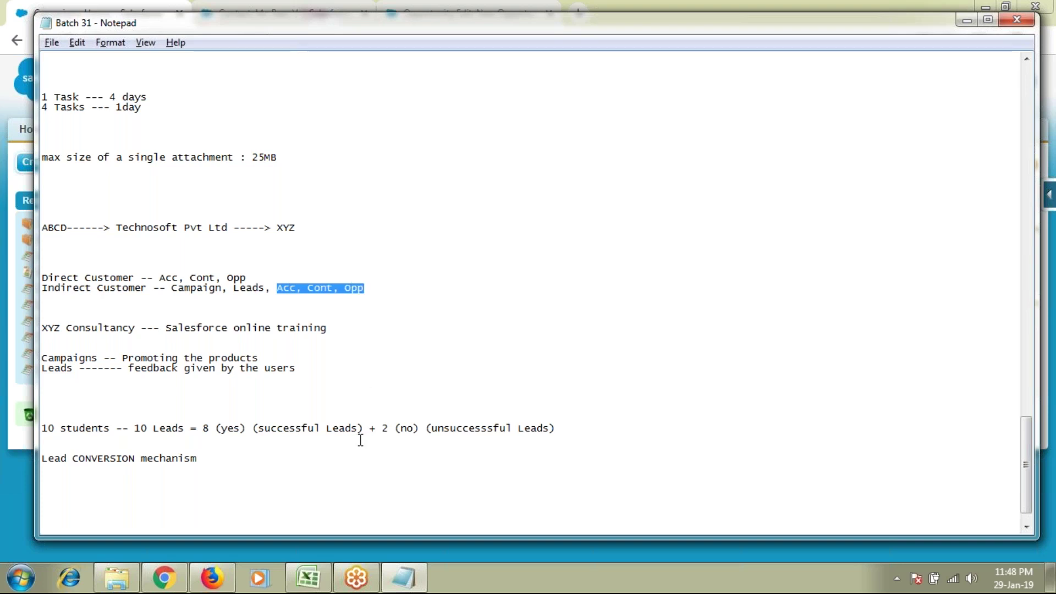
scroll(343, 437, "down", 1)
Step: Add '1. Account' and '2. Contact' lines under the Lead CONVERSION mechanism heading
left_click(240, 438)
key("Return")
key("Return")
type("1. ")
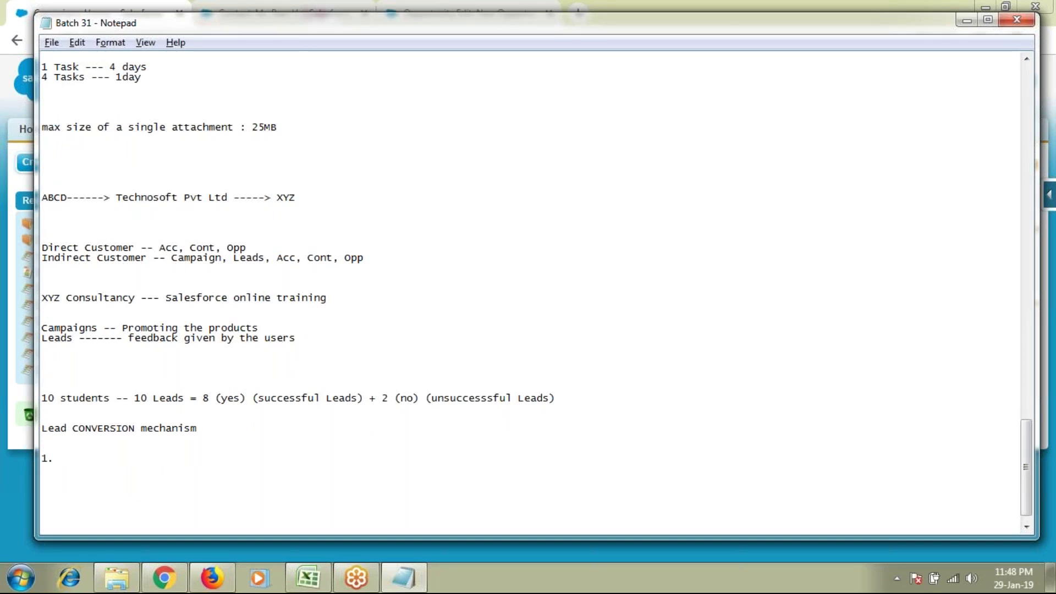
type("Accoucntsss")
key("BackSpace")
key("BackSpace")
key("BackSpace")
key("BackSpace")
key("BackSpace")
key("BackSpace")
type("nt")
key("Return")
type("2. Contact")
Step: Add a third line reading '3. Opportunity (optional)', fixing the typos
key("Return")
type("3. Opor")
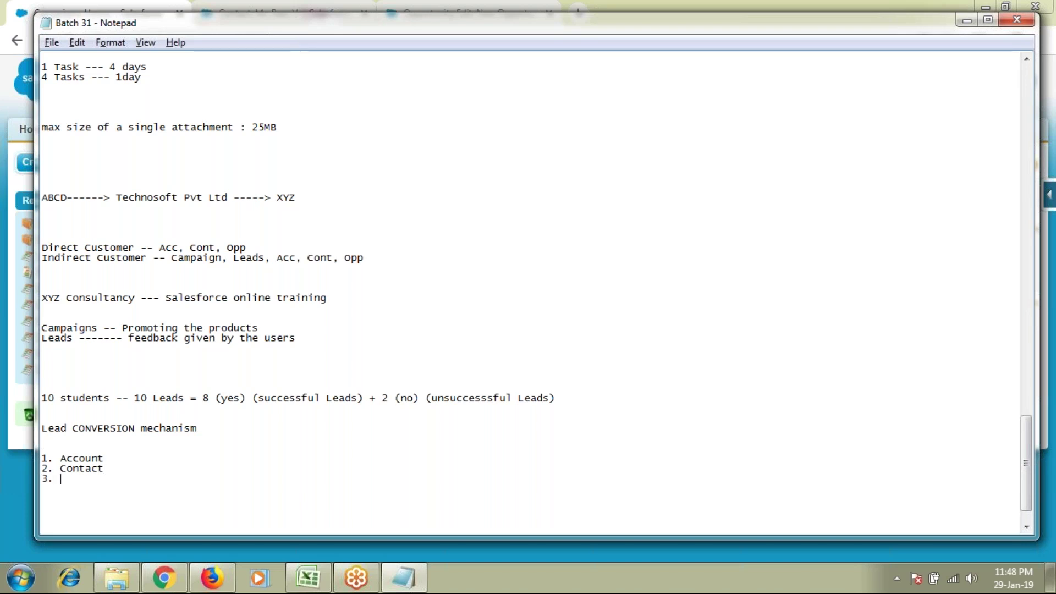
key("BackSpace")
key("BackSpace")
type("pory")
key("BackSpace")
type("tunity (optin")
key("BackSpace")
type("onal")
key("BackSpace")
type("l)")
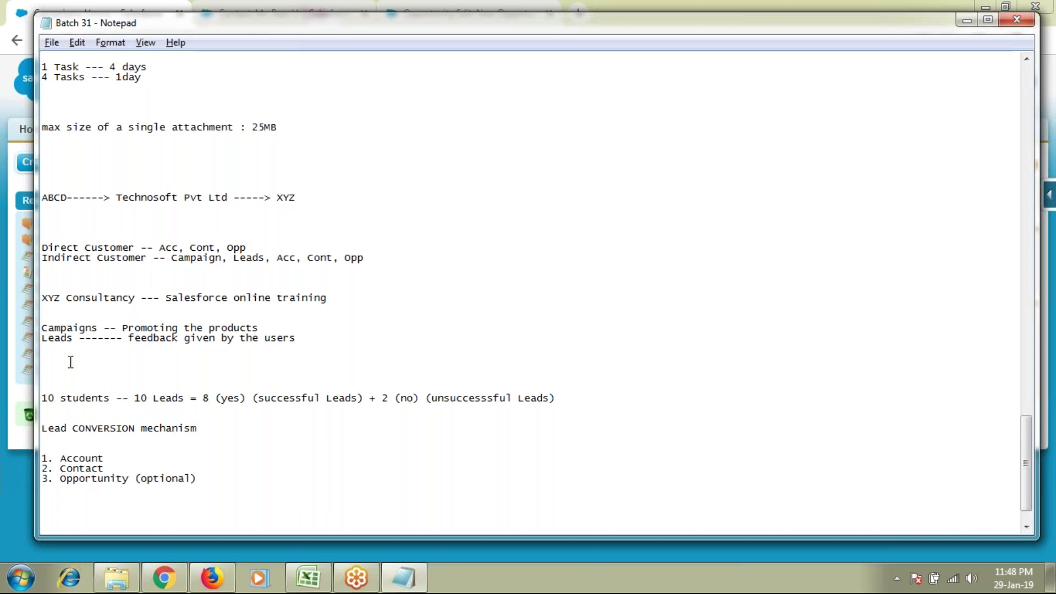
left_click_drag(54, 328, 269, 324)
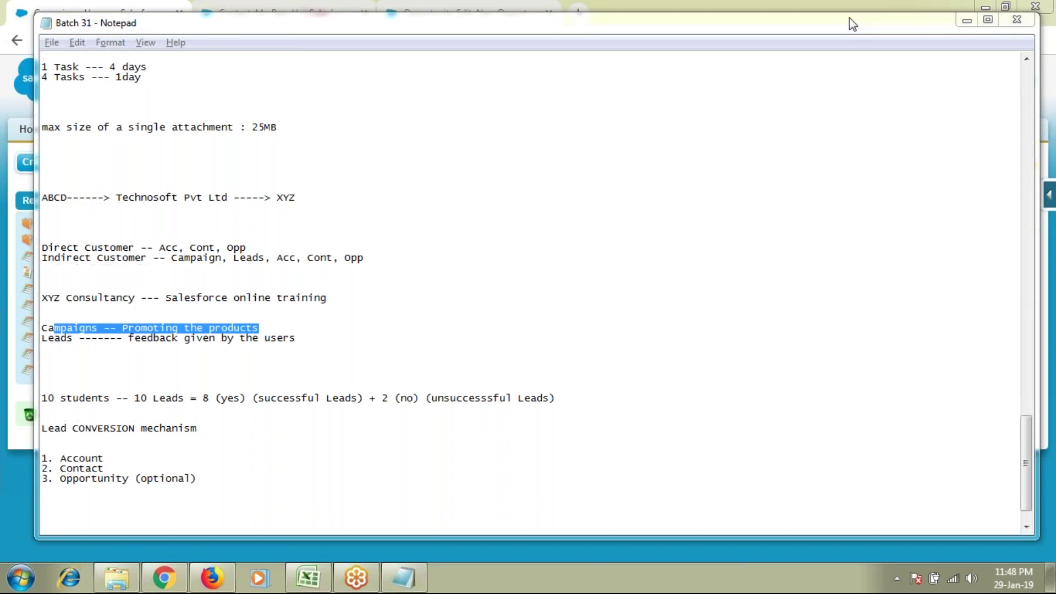
left_click(849, 20)
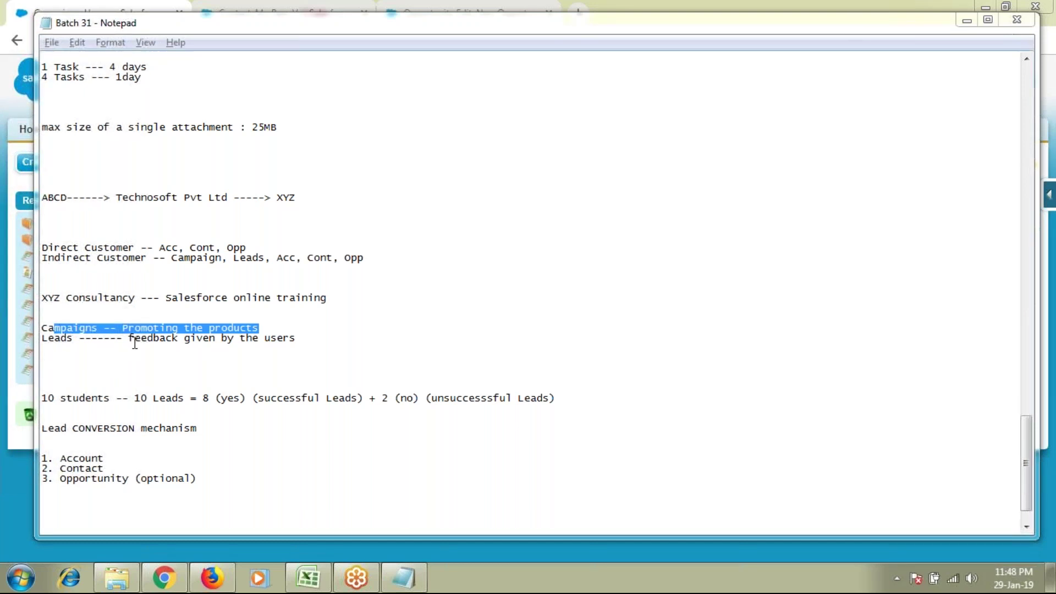
left_click_drag(128, 337, 304, 339)
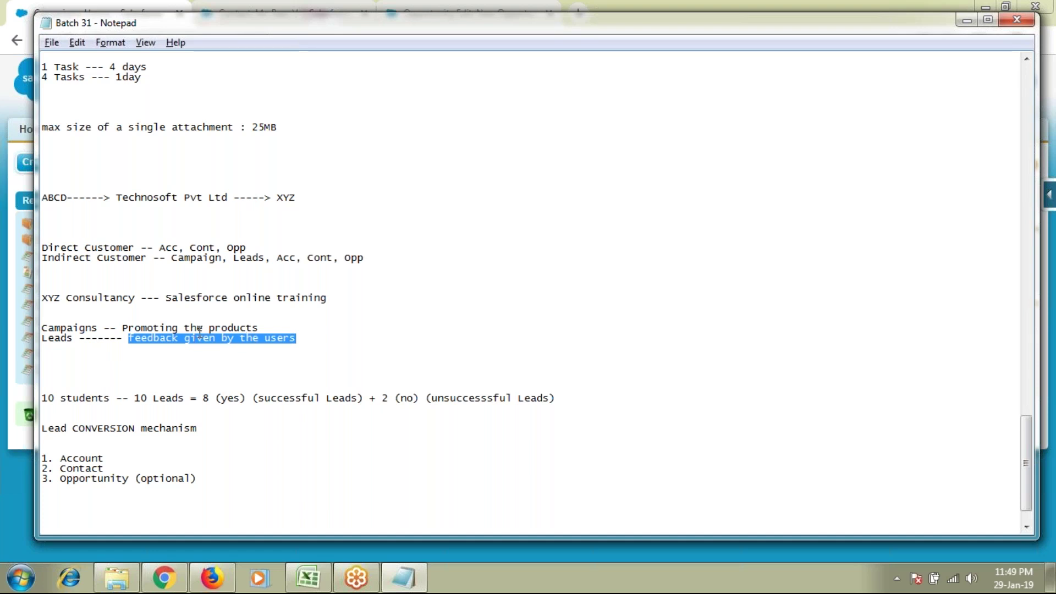
double_click(166, 339)
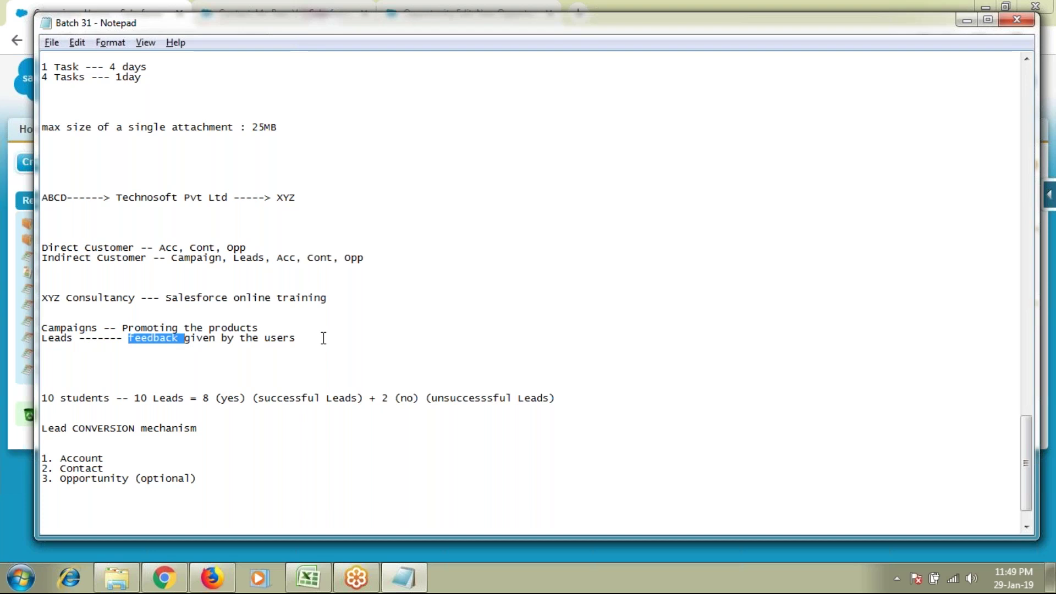
left_click(545, 409)
left_click(201, 396, "shift")
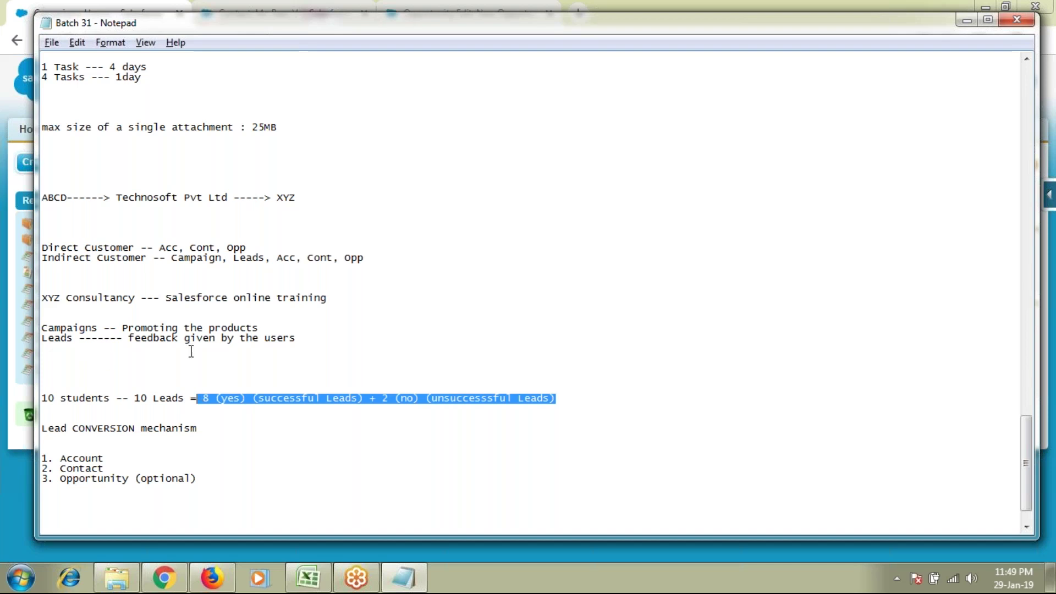
left_click(371, 348)
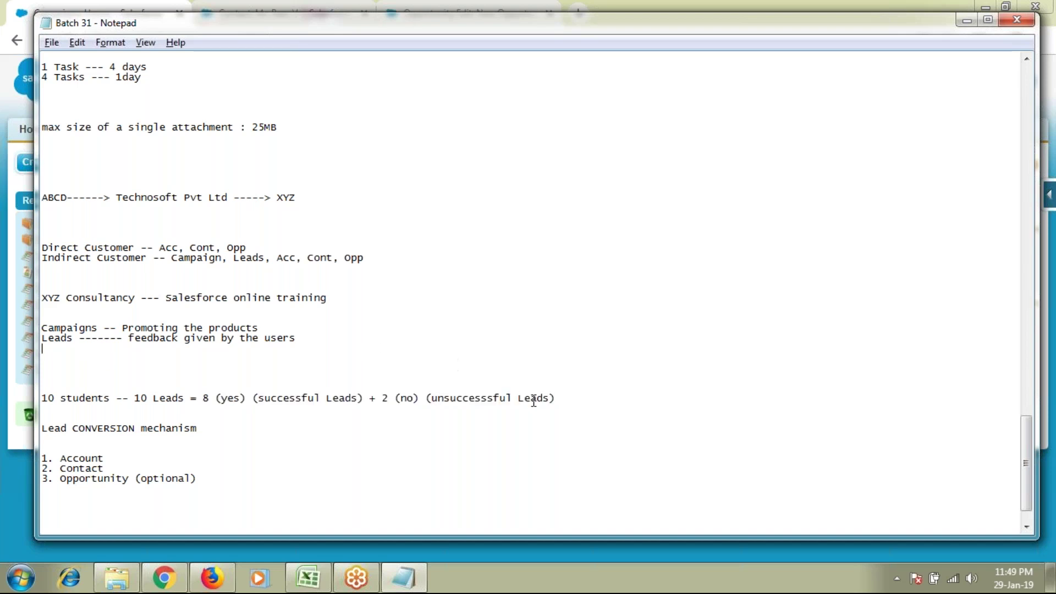
left_click_drag(555, 398, 382, 394)
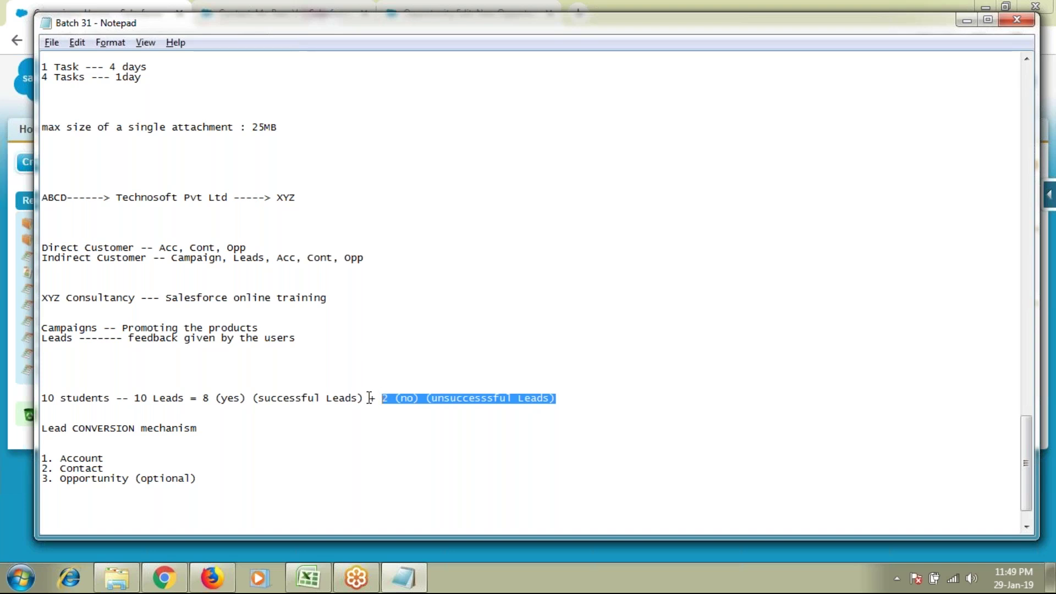
left_click_drag(370, 398, 203, 401)
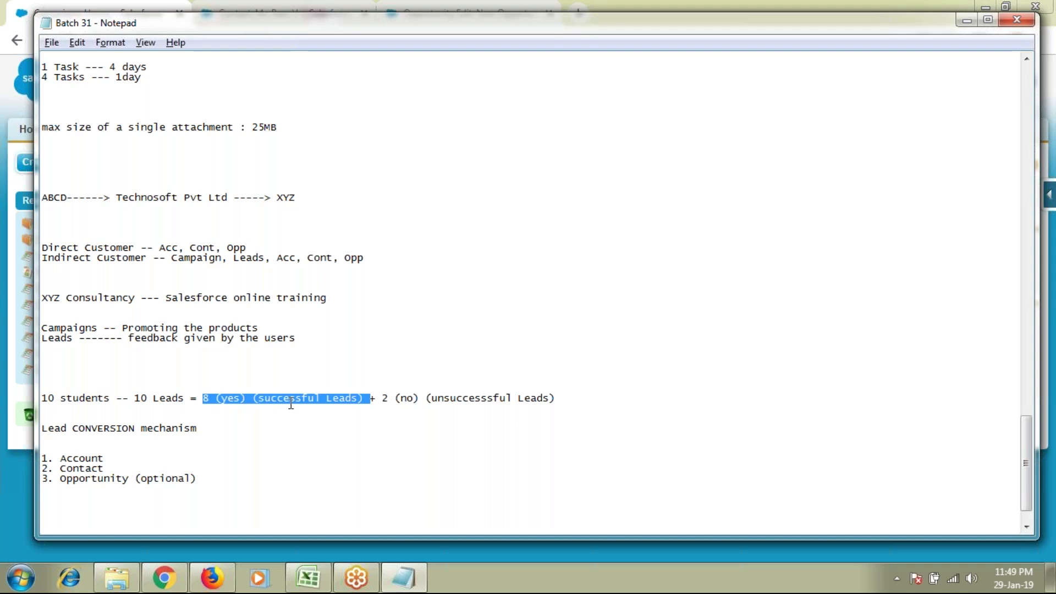
scroll(243, 473, "down", 1)
left_click_drag(242, 474, 23, 419)
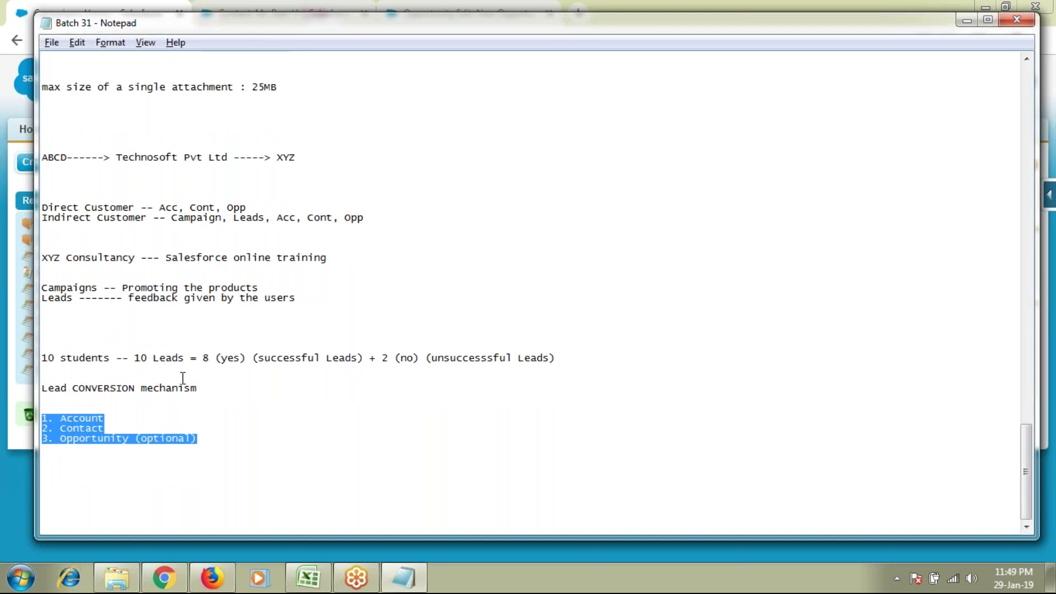
left_click_drag(208, 389, 37, 390)
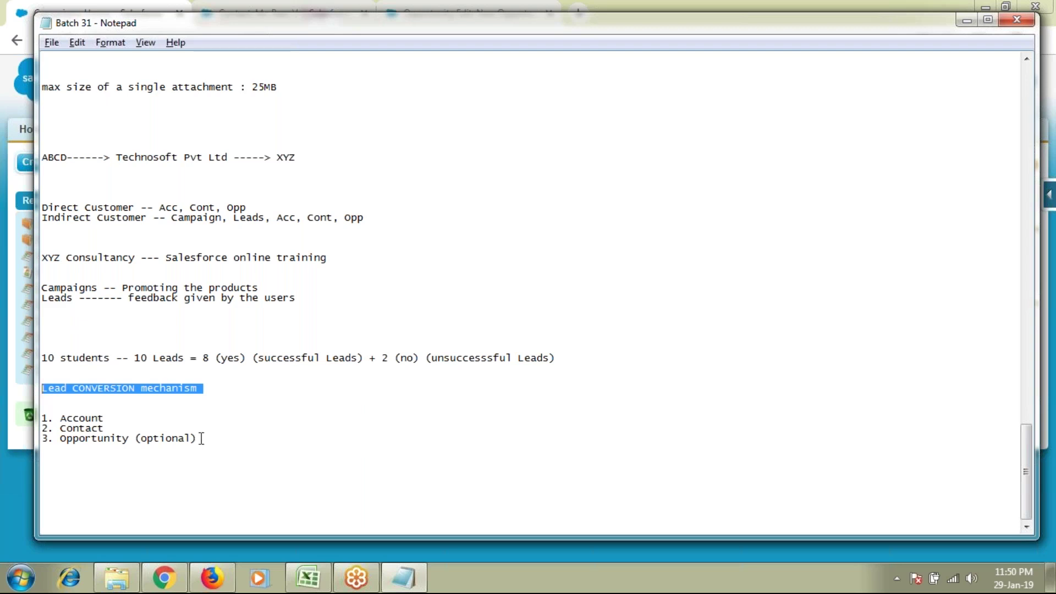
left_click(233, 434)
left_click(253, 447)
Step: Add Marekting and 'Sales ---' lines, pasting 'Campaign, Leads' onto the Marekting line
key("Return")
key("Return")
key("Return")
key("Return")
key("Return")
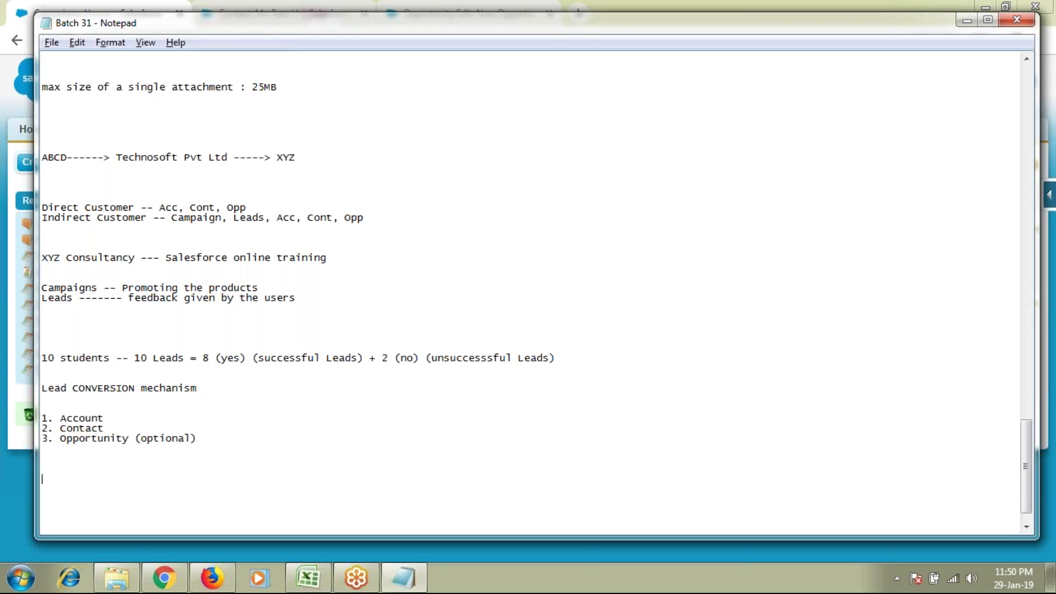
scroll(219, 432, "down", 2)
type("Marekting")
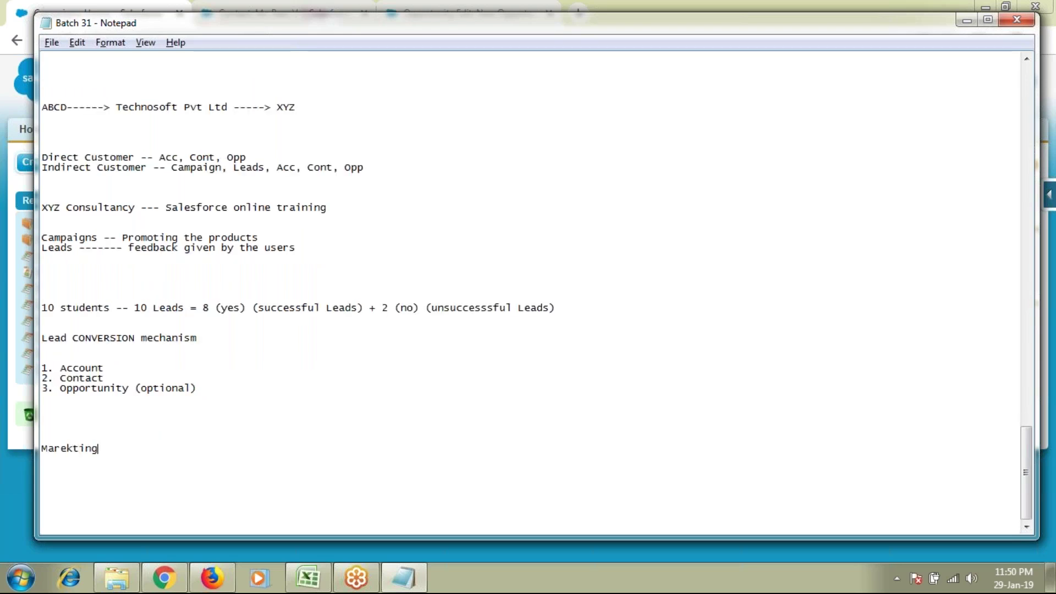
key("Return")
type("Sales")
type(" ---")
left_click_drag(172, 167, 265, 164)
key("ctrl+c")
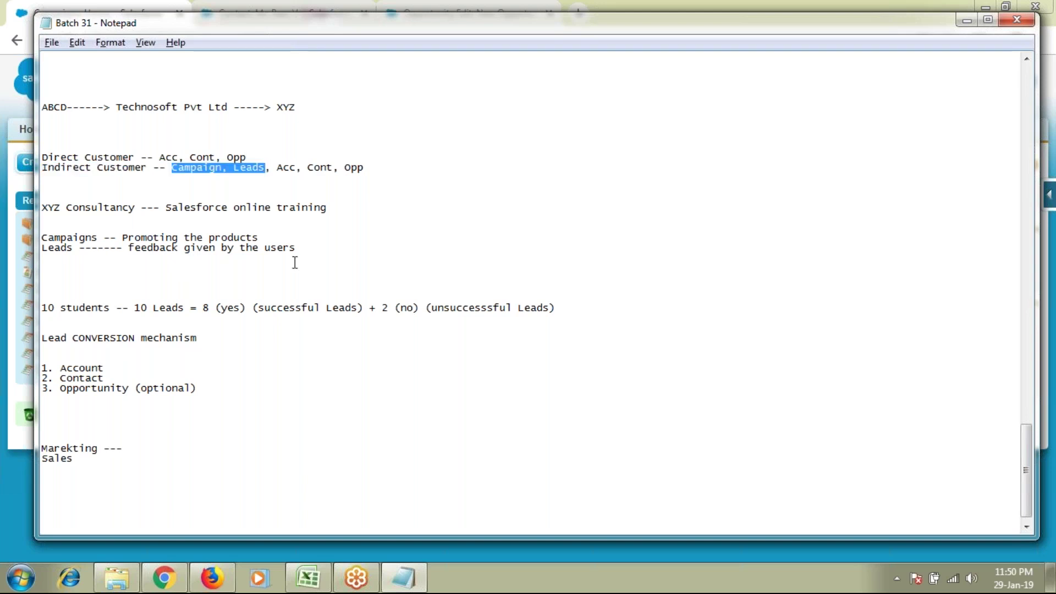
left_click(158, 449)
key("ctrl+v")
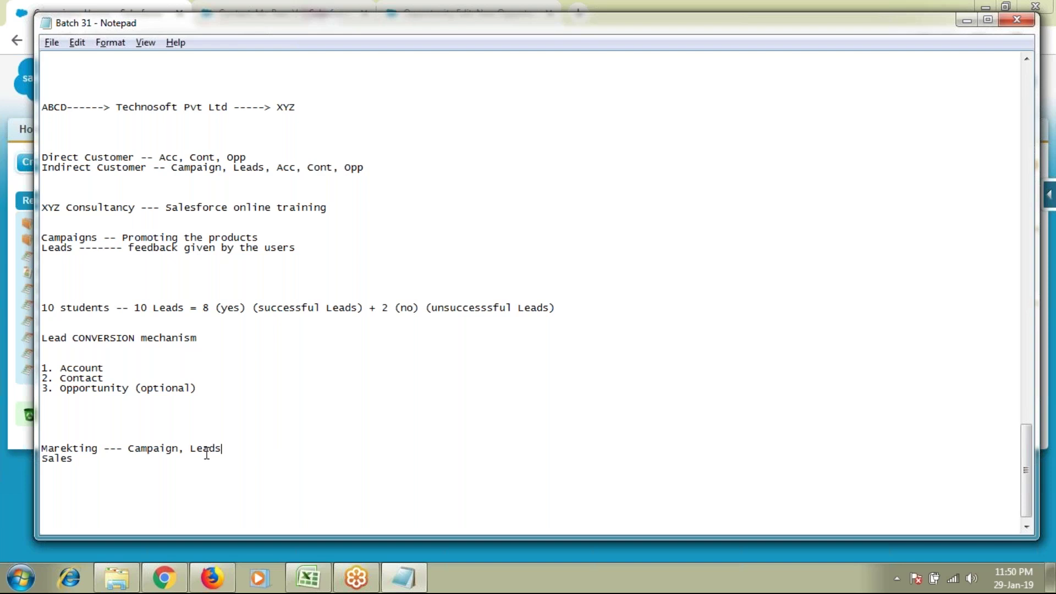
Step: Finish the Sales line as '----- Acc, Contact, Opp'
left_click(152, 456)
type("----- Acc, Contact, Lea")
key("BackSpace")
key("BackSpace")
key("BackSpace")
type("Opp")
Step: Switch to Salesforce and reload the Campaigns home page
left_click_drag(42, 147, 379, 507)
left_click(388, 451)
left_click(11, 503)
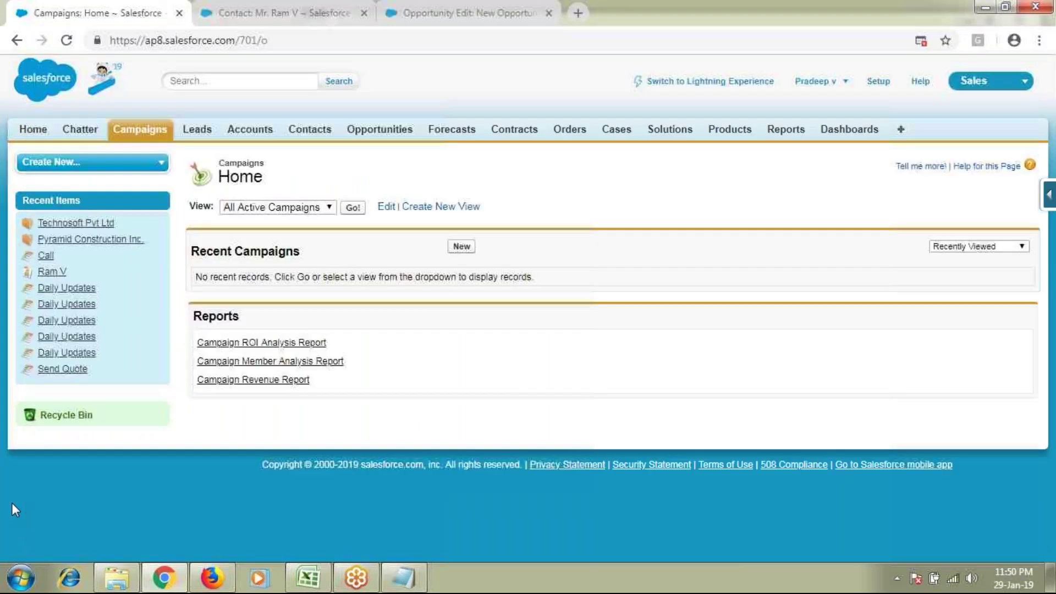
left_click(134, 133)
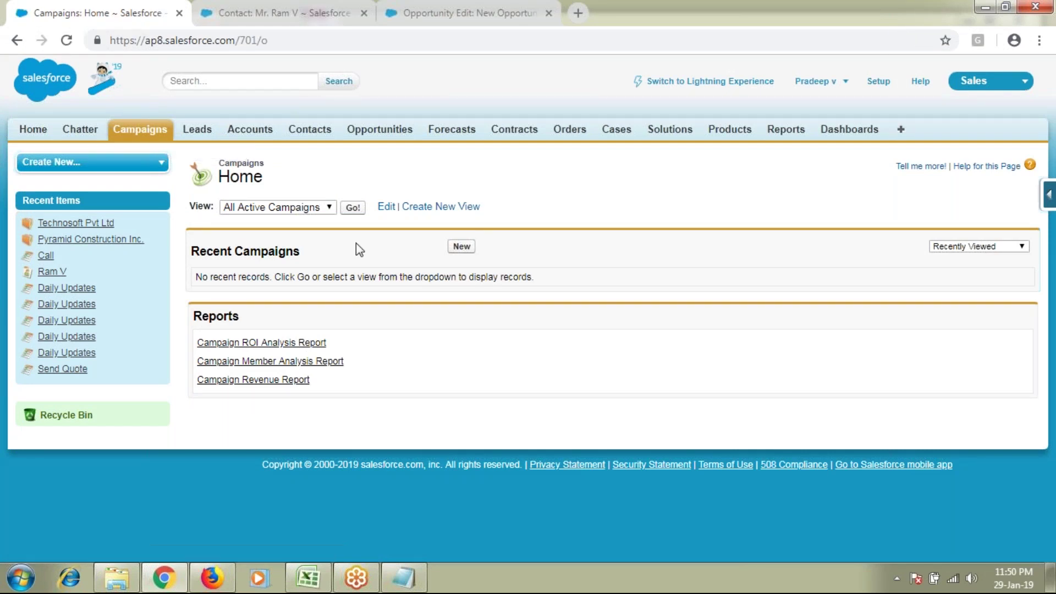
Step: Highlight ABCD in the notes, then return to Salesforce and start a new campaign
key("alt+Tab")
scroll(229, 352, "up", 2)
double_click(59, 167)
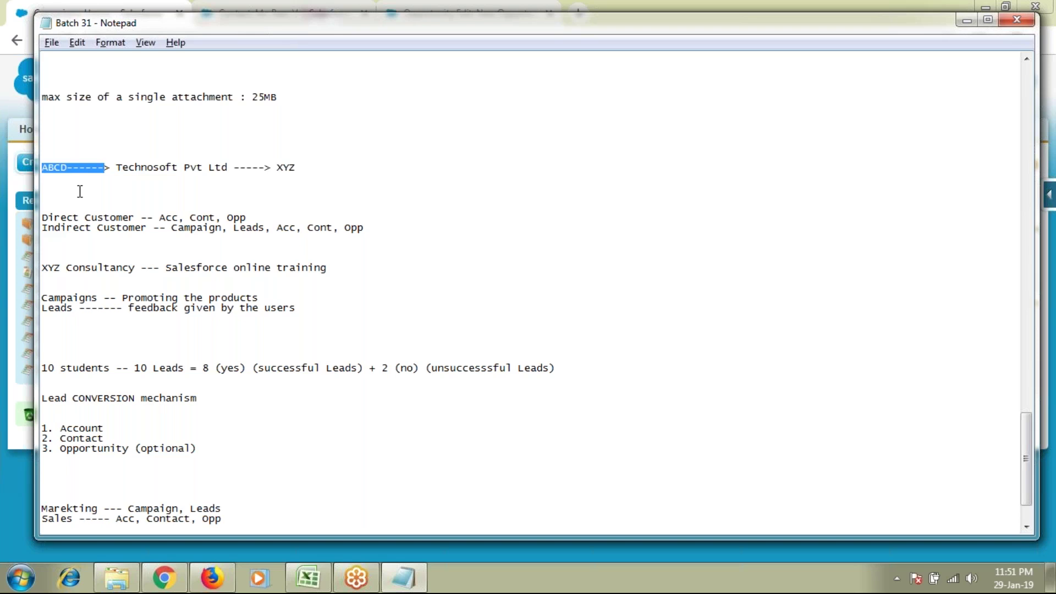
key("alt+Tab")
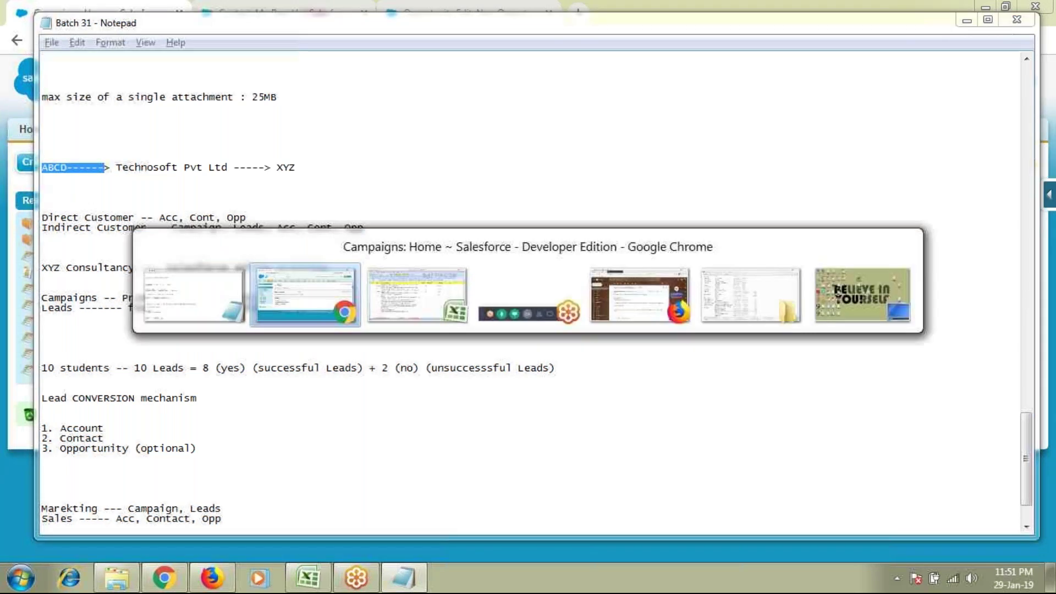
left_click(461, 247)
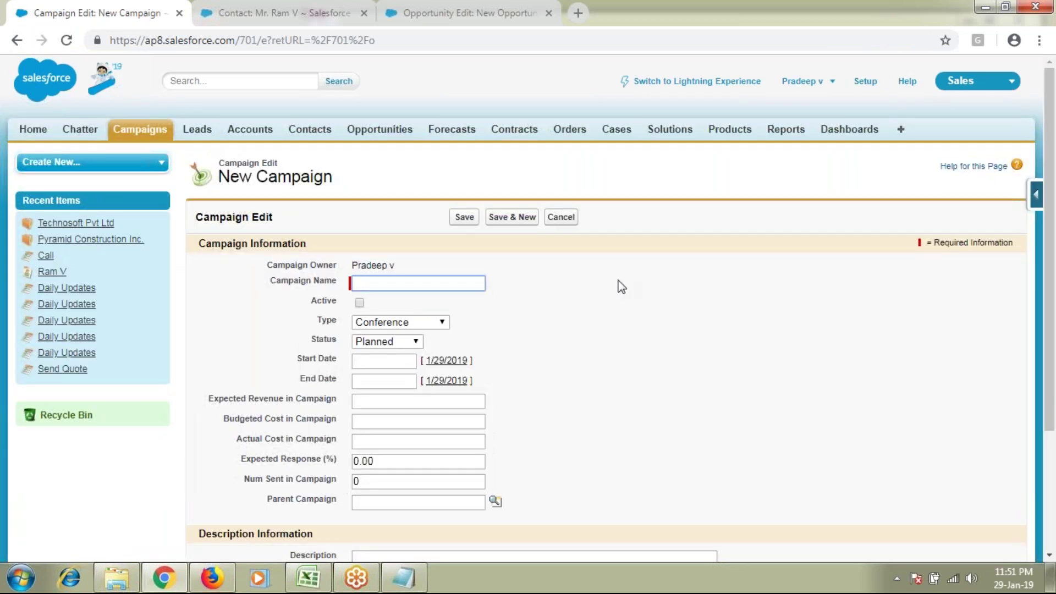
Step: Enter 'N 5432 Series' as the campaign name and highlight it and the Budgeted Cost field
type("N ")
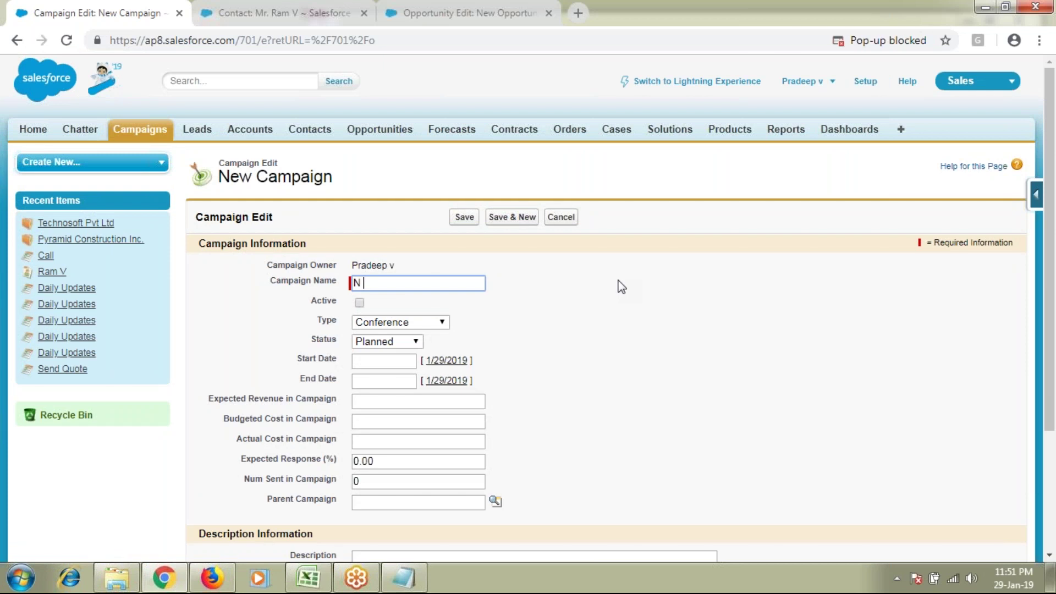
type("5432")
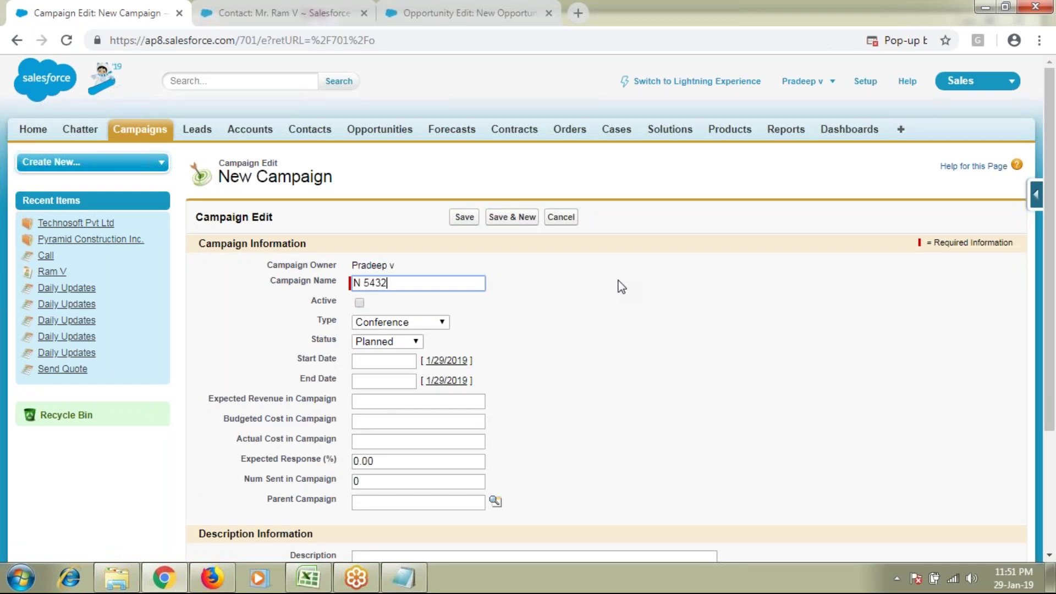
type(" Series")
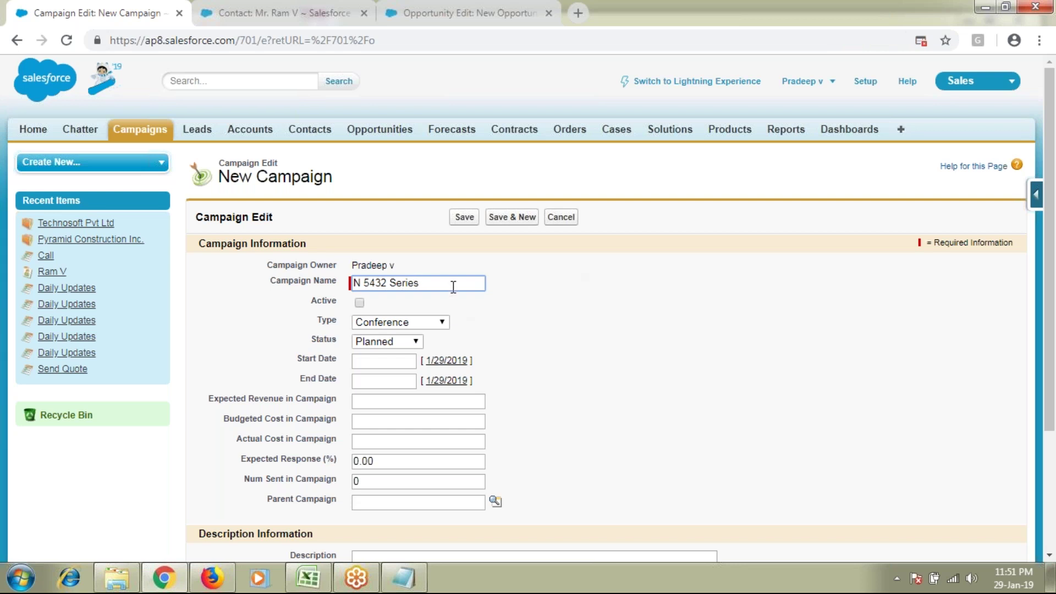
left_click_drag(453, 287, 334, 291)
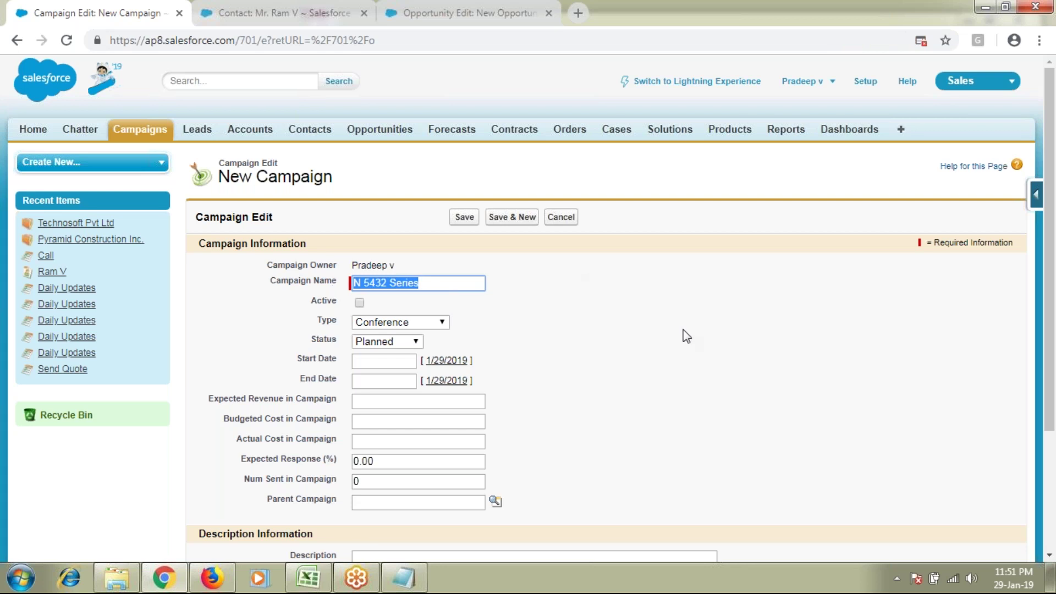
left_click(445, 282)
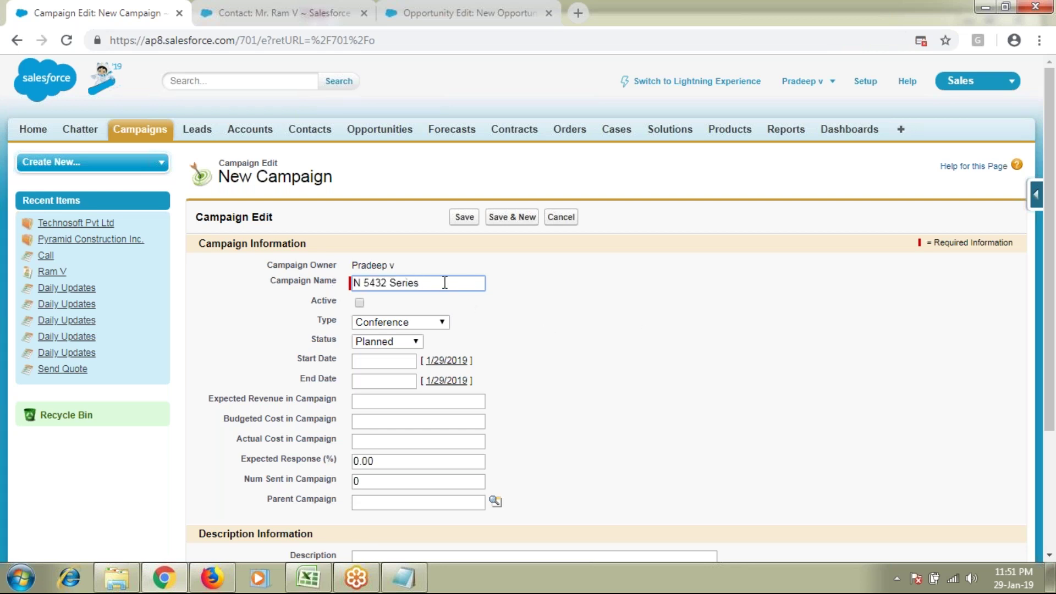
left_click_drag(445, 282, 331, 290)
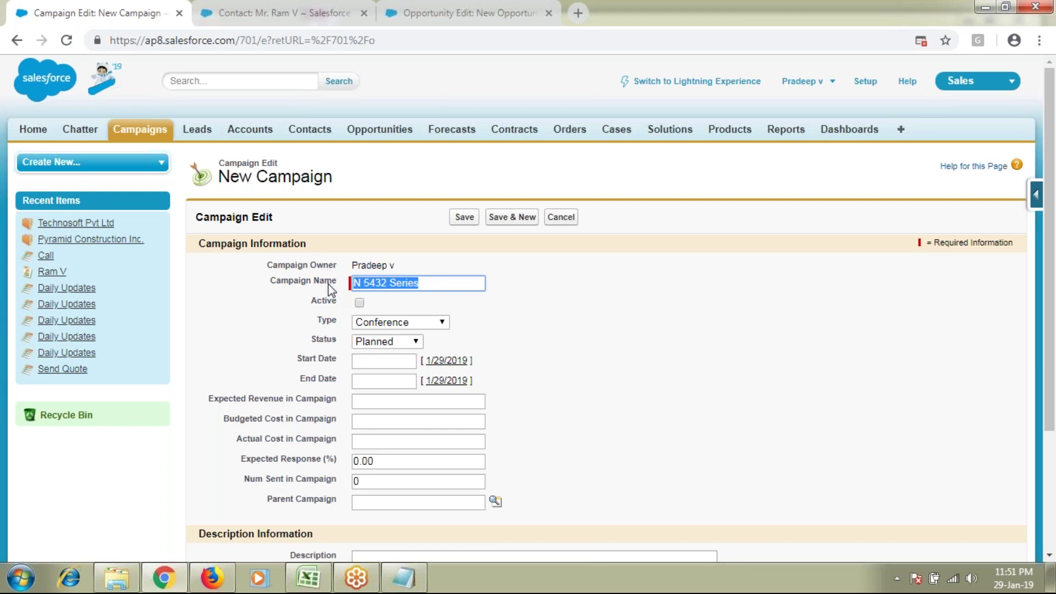
left_click_drag(219, 423, 352, 426)
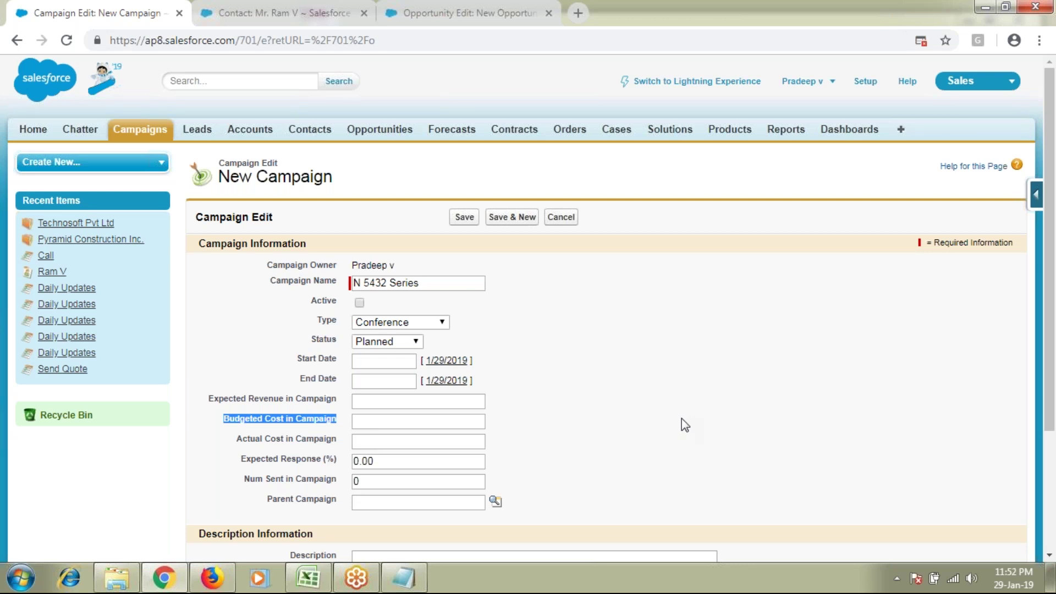
Step: Make the campaign Active, type Advertisement, with status kept at Planned
double_click(337, 303)
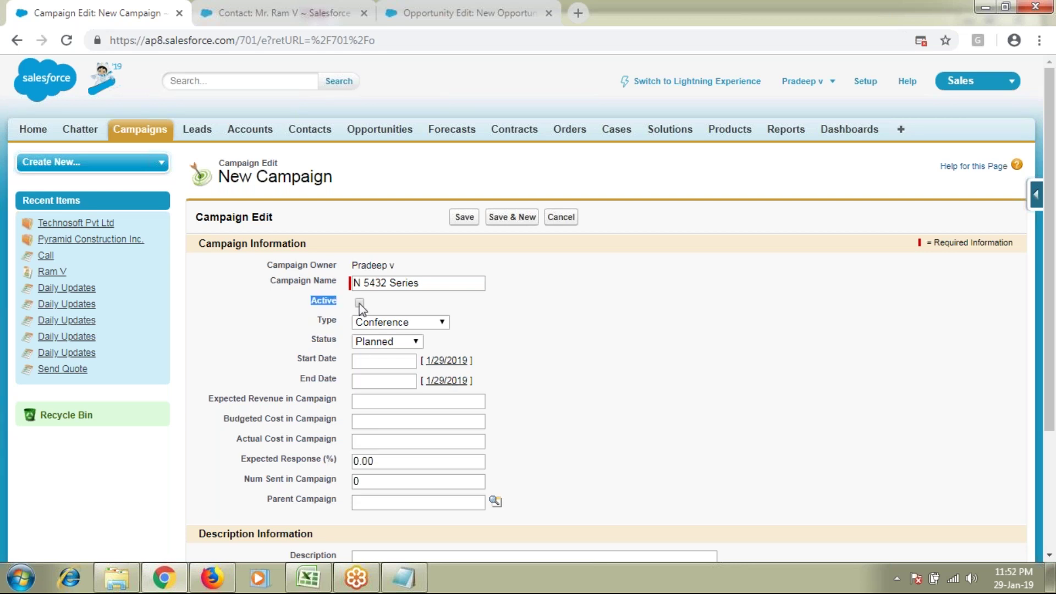
double_click(335, 323)
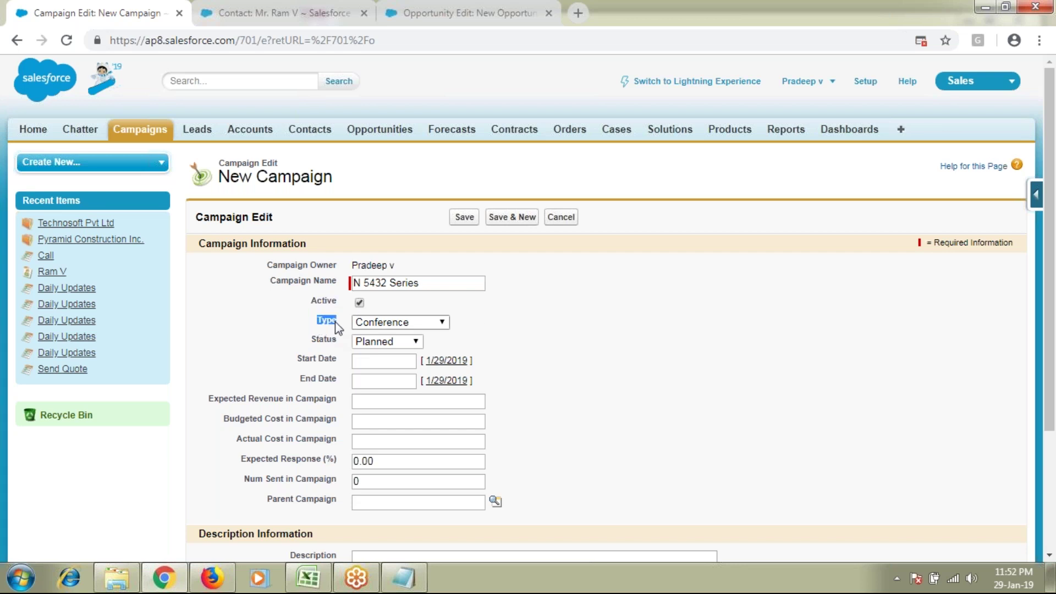
left_click(393, 323)
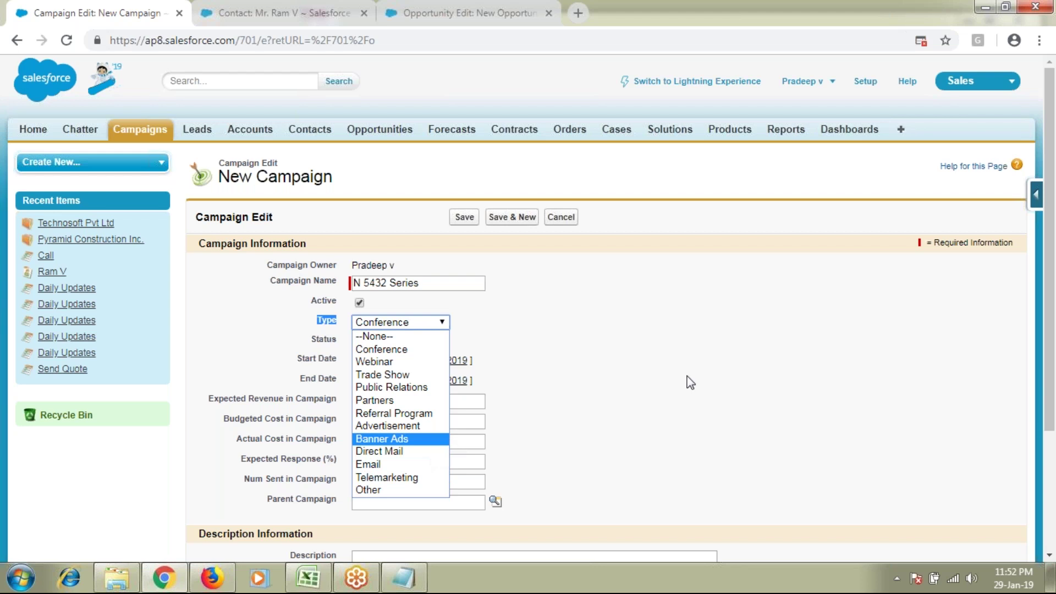
left_click(379, 426)
left_click_drag(318, 339, 338, 344)
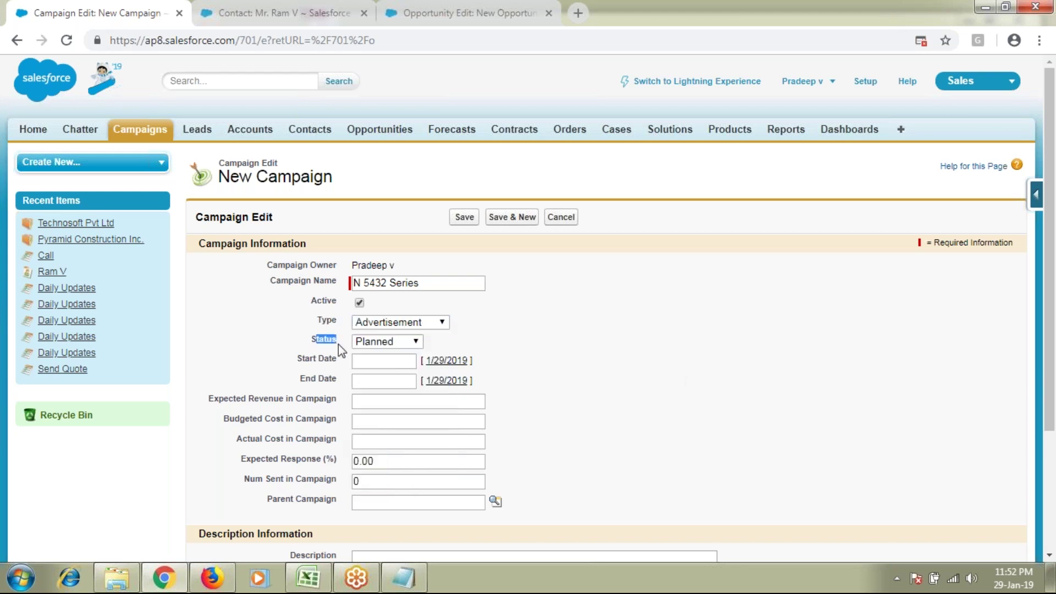
left_click(415, 343)
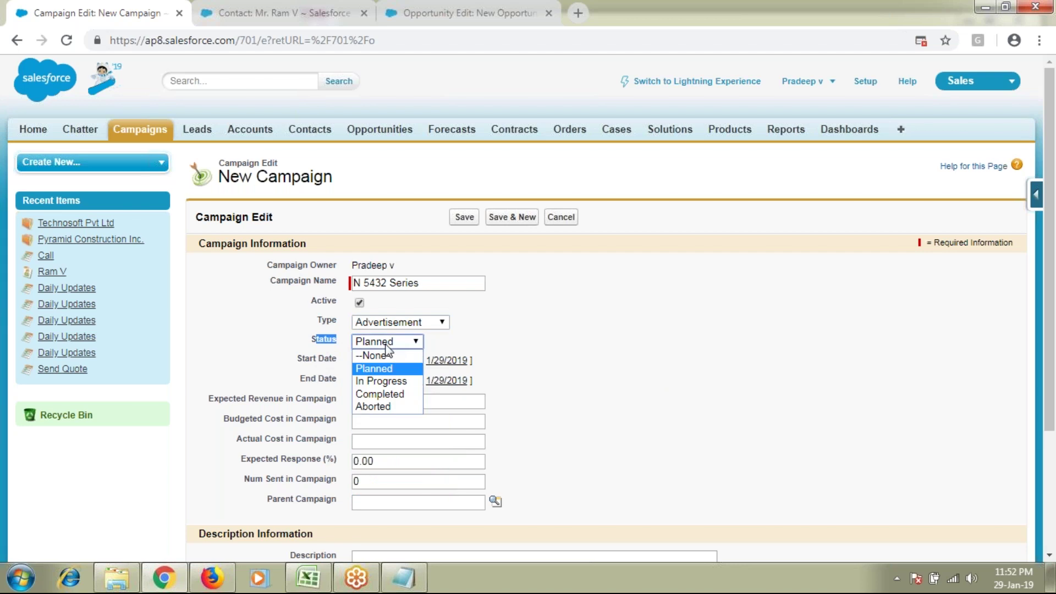
left_click(387, 373)
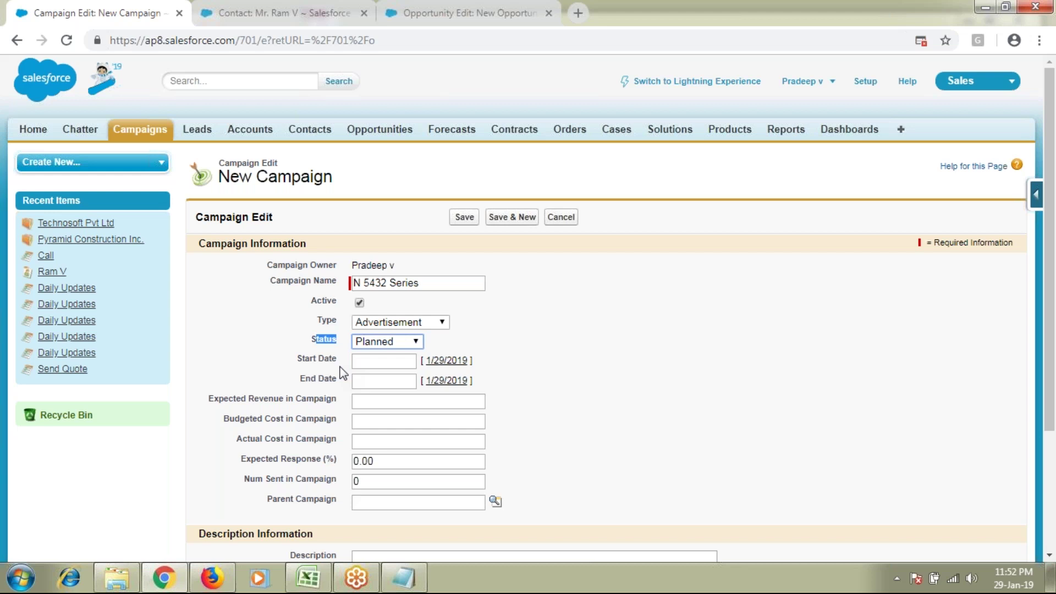
Step: Set the campaign start date to 2/1/2019 and end date to 2/8/2019
left_click(374, 361)
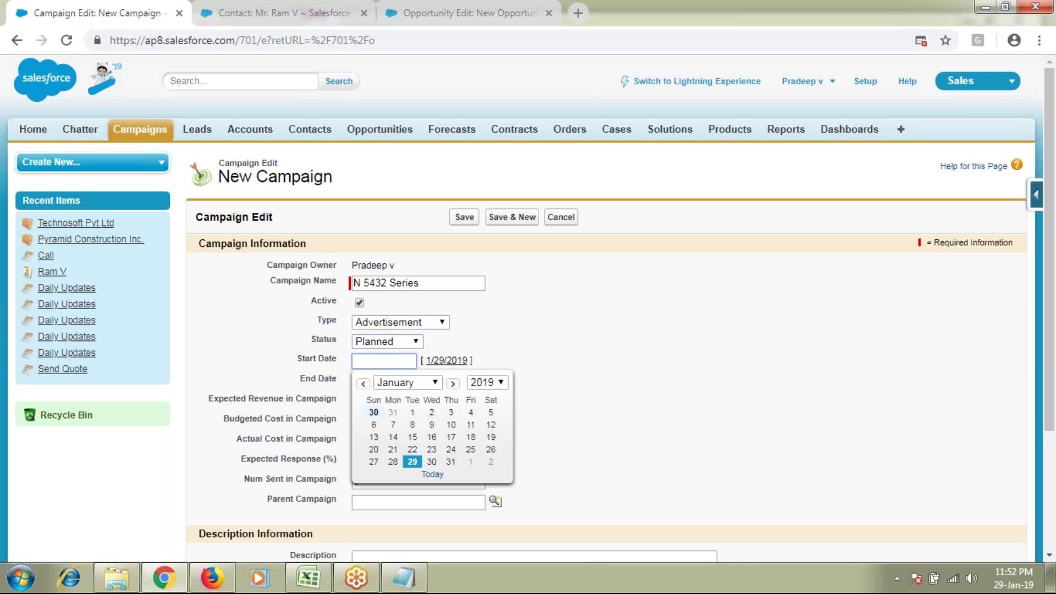
left_click(471, 461)
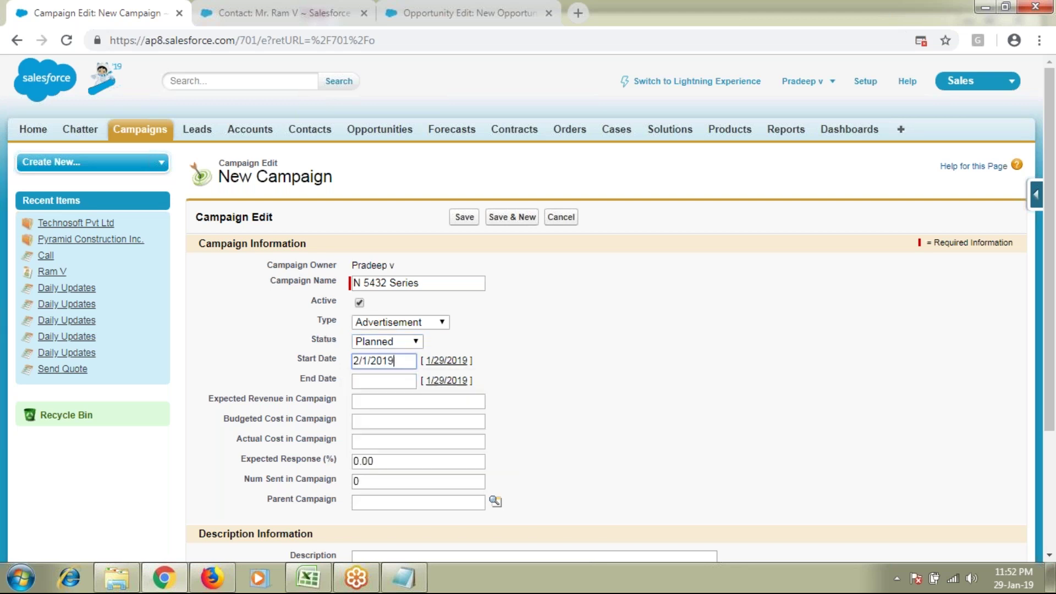
left_click(392, 380)
left_click(436, 403)
left_click(410, 260)
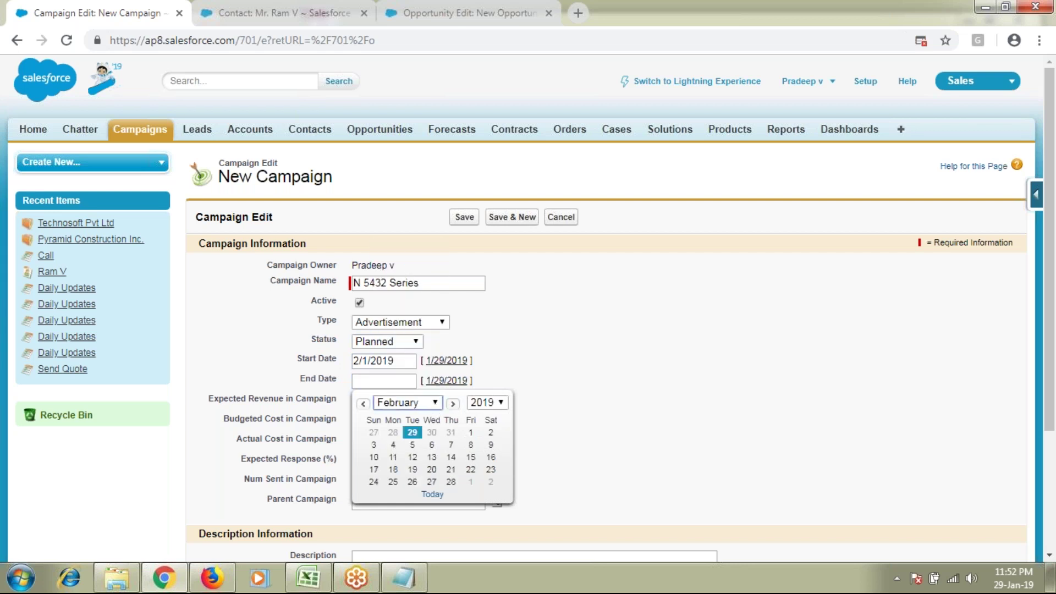
left_click(471, 445)
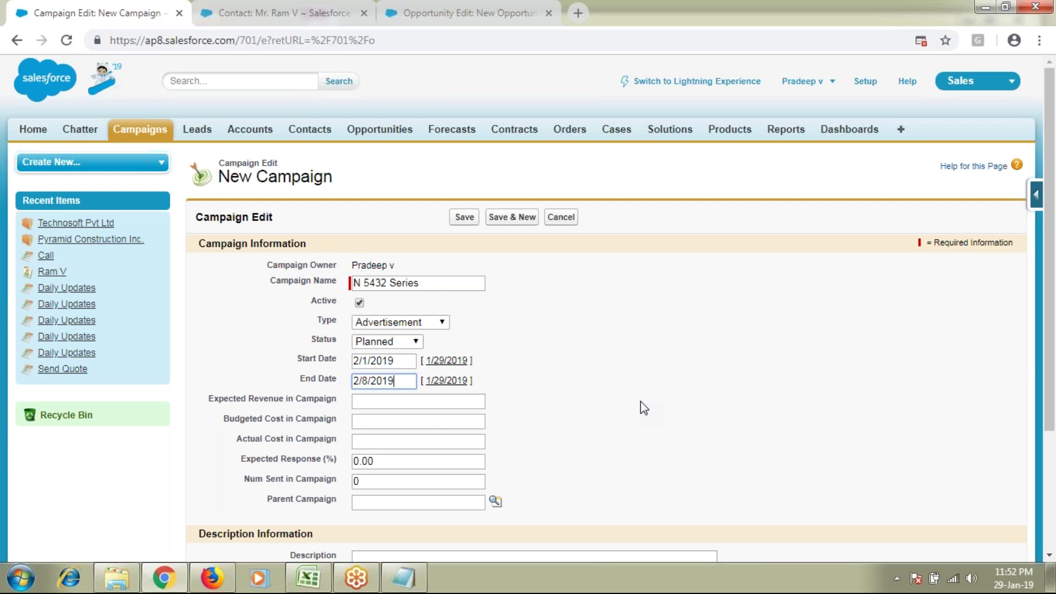
Step: Enter 100 as the budgeted cost and the expected revenue
left_click_drag(225, 418, 282, 423)
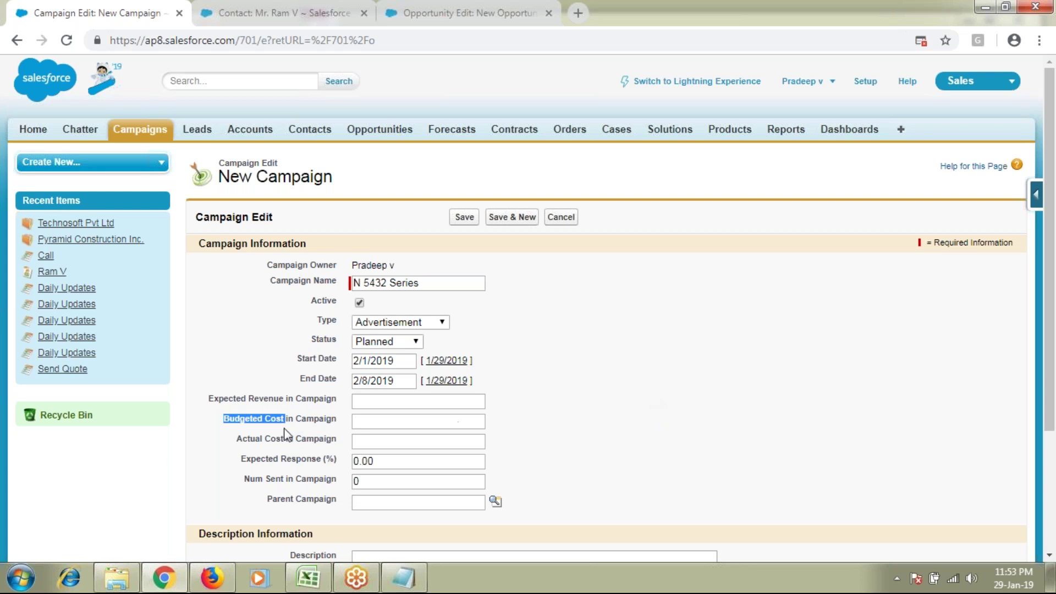
left_click(391, 422)
type("100")
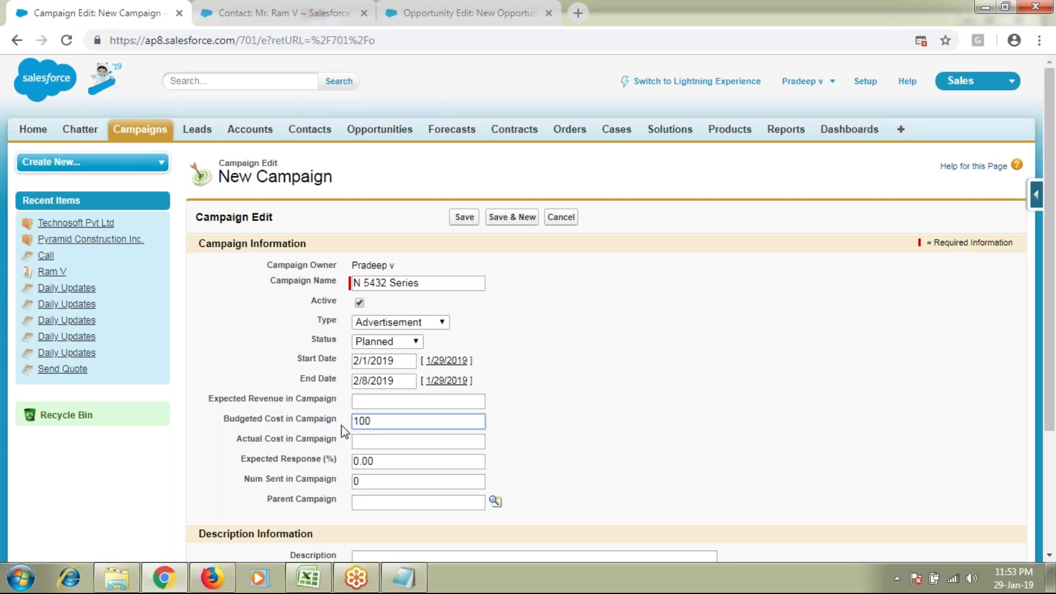
left_click_drag(388, 421, 267, 420)
left_click(410, 404)
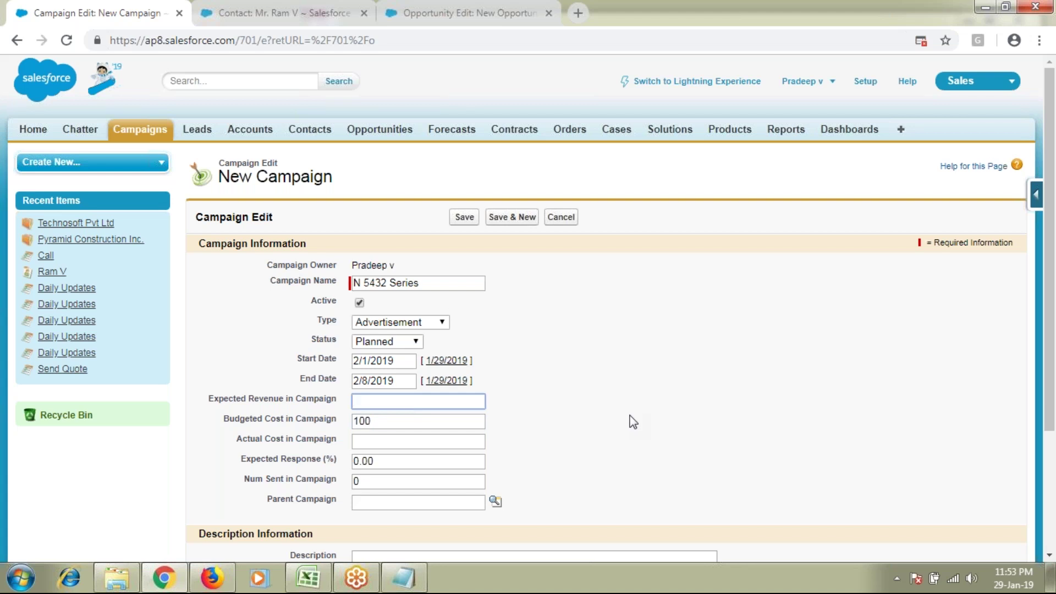
type("100")
left_click(396, 440)
type("100")
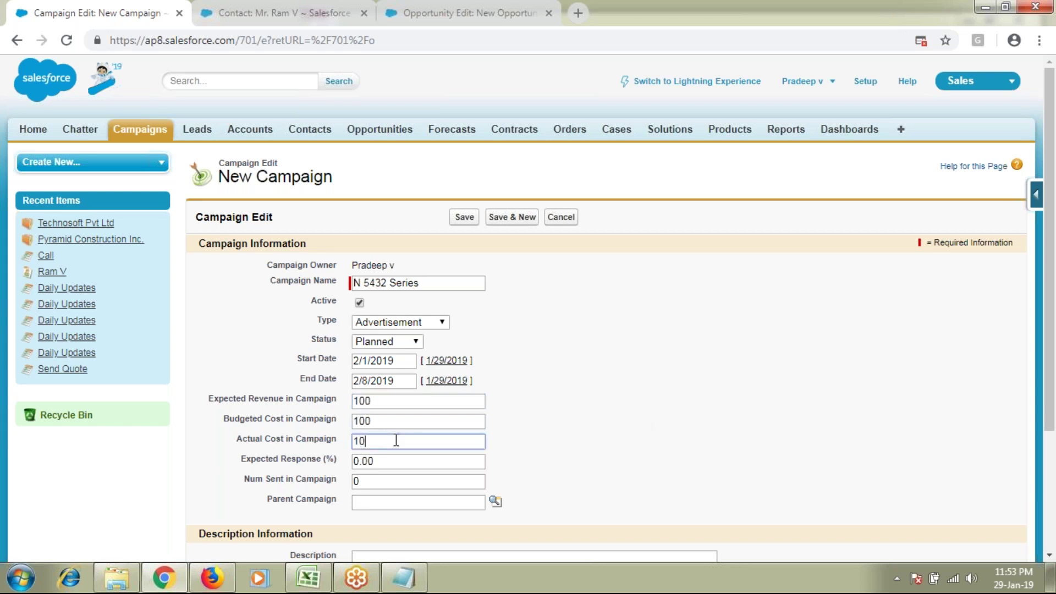
Step: Enter 5 as the number sent
scroll(396, 440, "down", 1)
left_click_drag(248, 402, 352, 413)
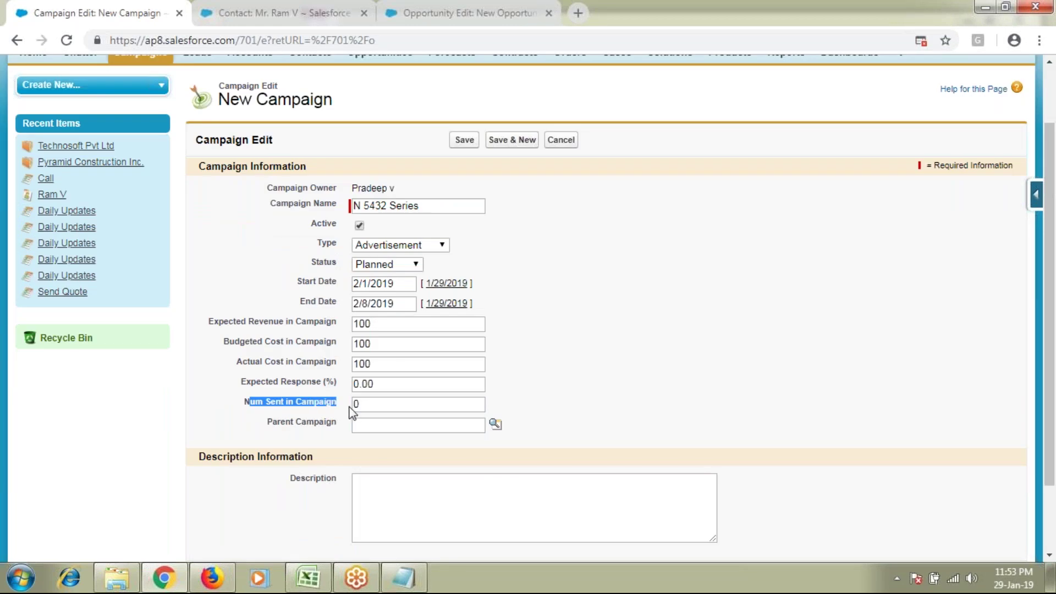
left_click(292, 404)
type("5")
left_click_drag(375, 407, 337, 412)
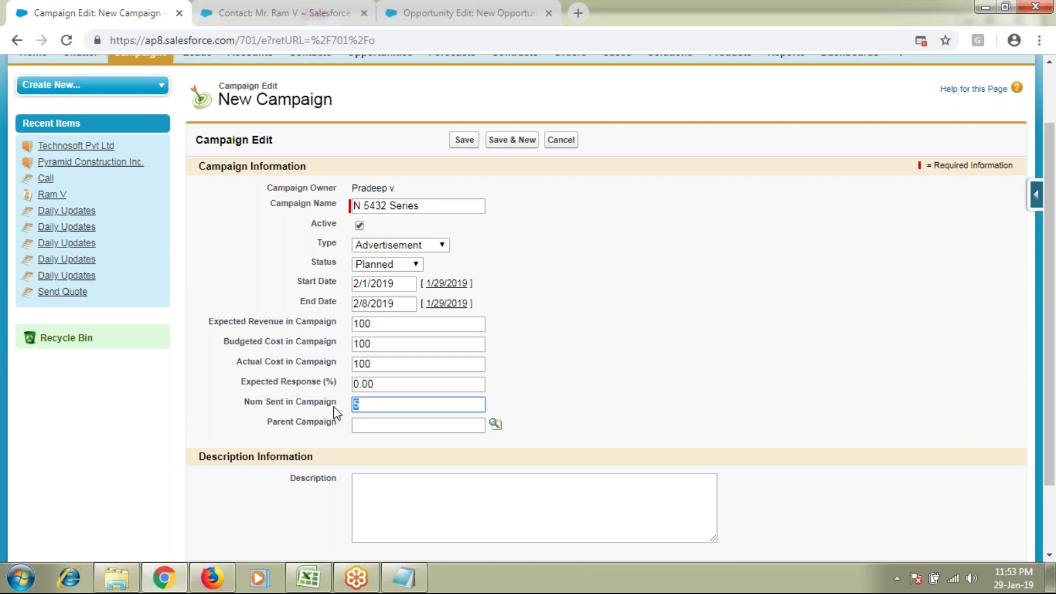
left_click(585, 396)
Step: Copy the campaign name N 5432 Series into the Description field
left_click_drag(431, 204, 315, 203)
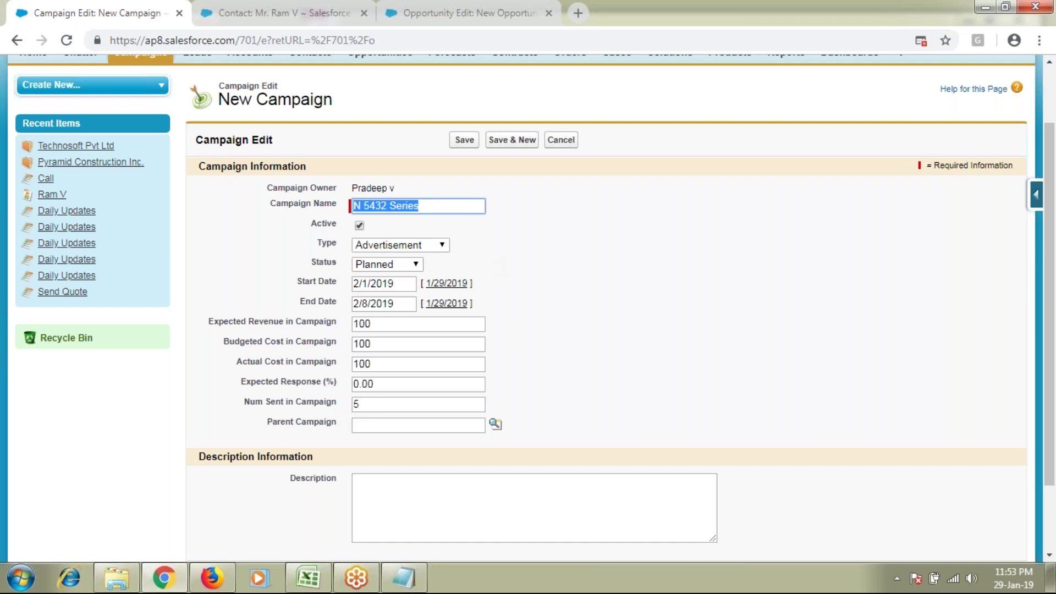
left_click(392, 202)
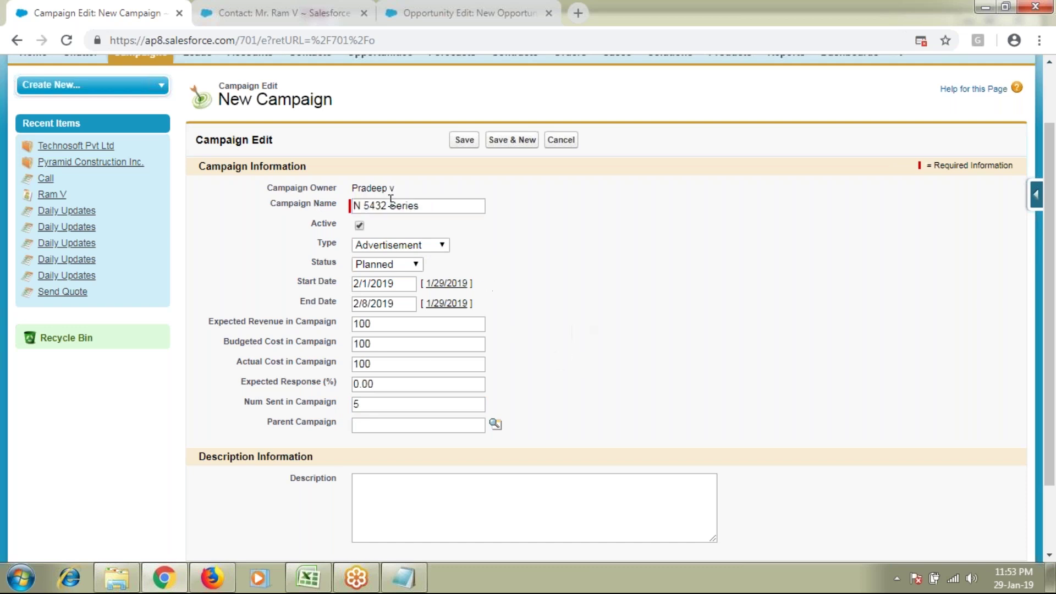
triple_click(427, 204)
left_click_drag(253, 419, 336, 421)
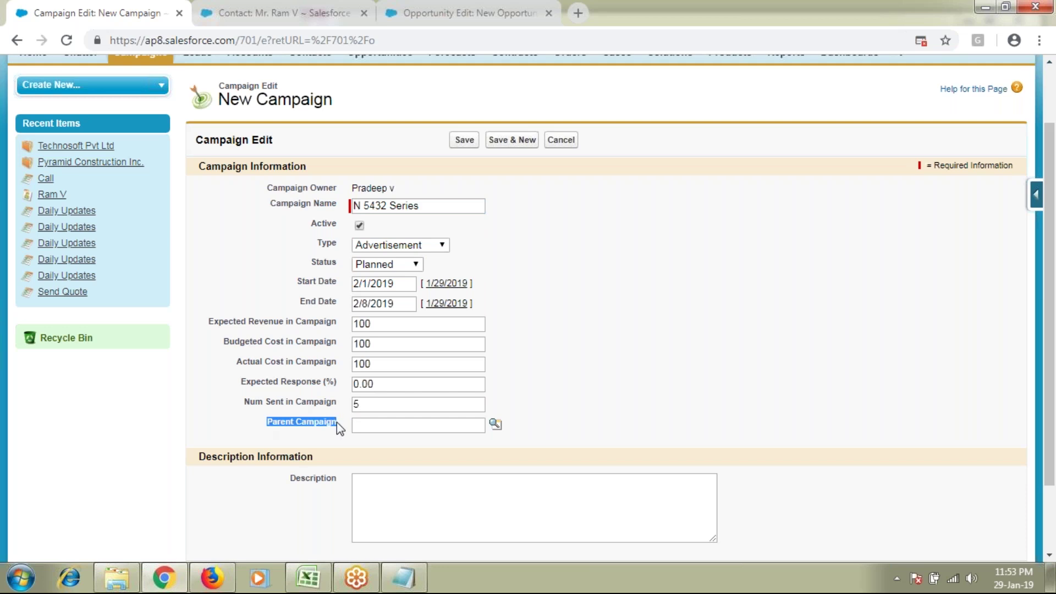
left_click(381, 420)
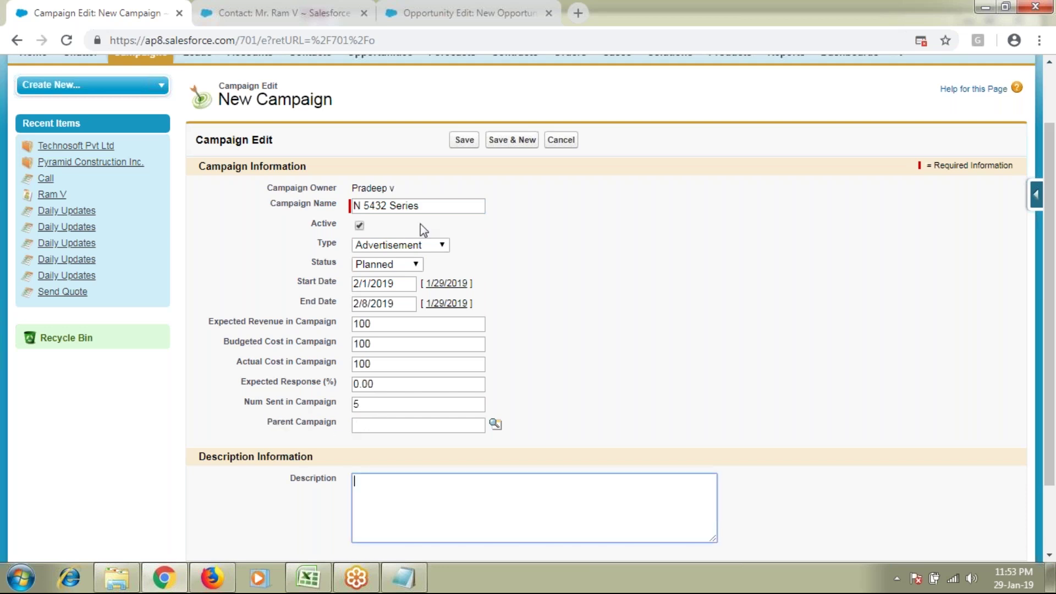
triple_click(441, 205)
key("ctrl+c")
left_click(461, 484)
key("ctrl+v")
scroll(635, 485, "down", 1)
scroll(599, 481, "down", 2)
scroll(599, 481, "up", 2)
Step: Save the campaign, select the note that leads are user feedback, then go to Leads home
left_click(465, 138)
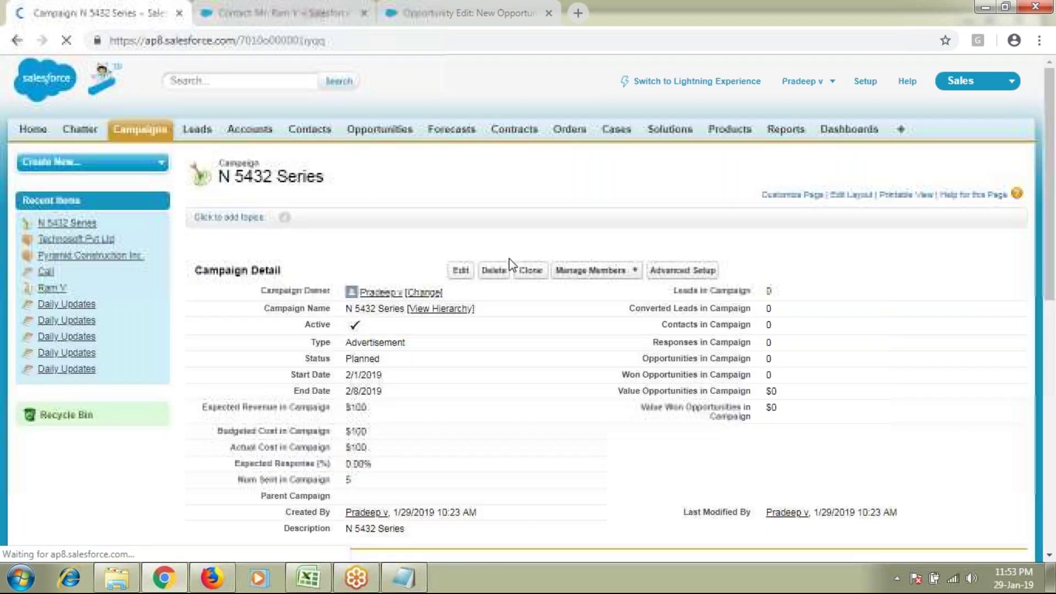
key("alt+Tab")
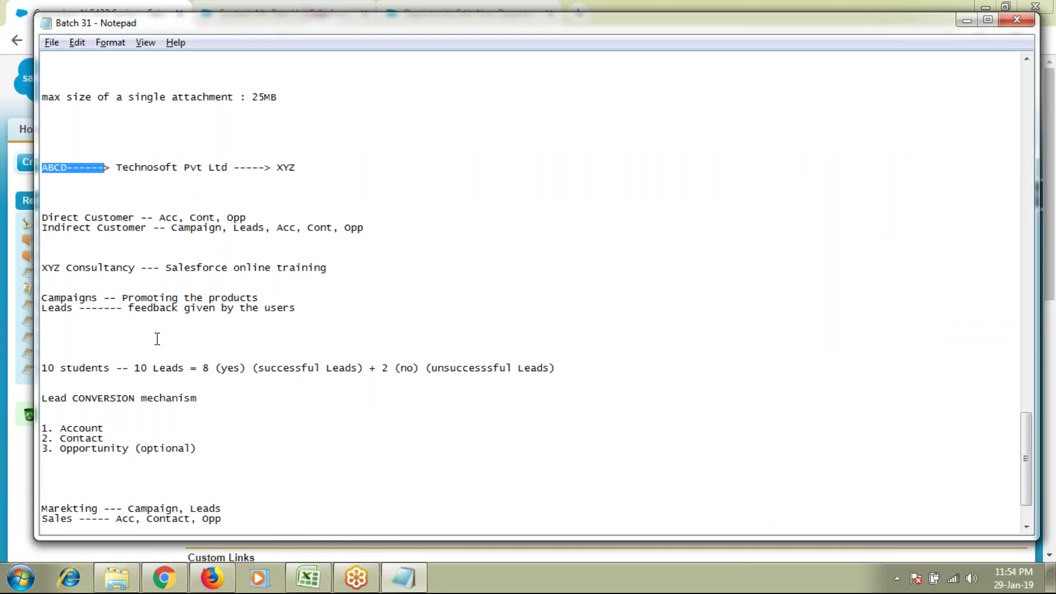
left_click_drag(48, 308, 309, 308)
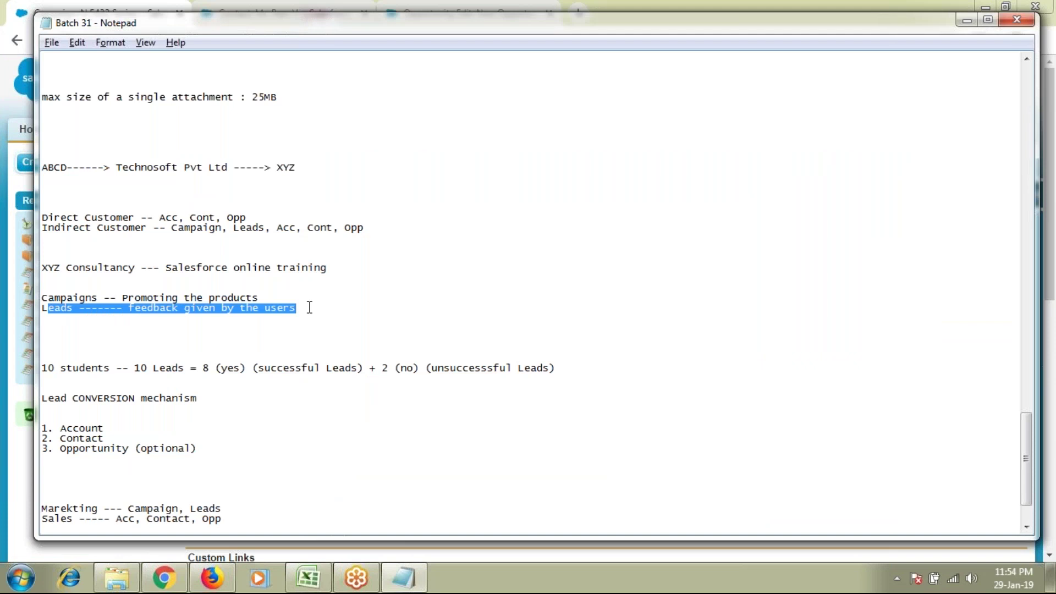
key("alt+Tab")
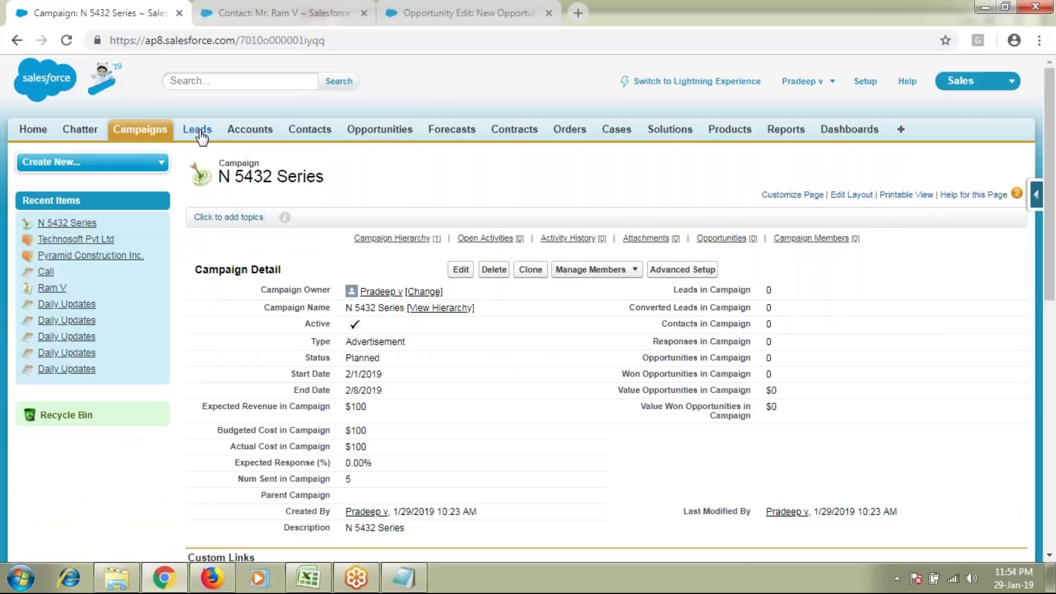
left_click(197, 130)
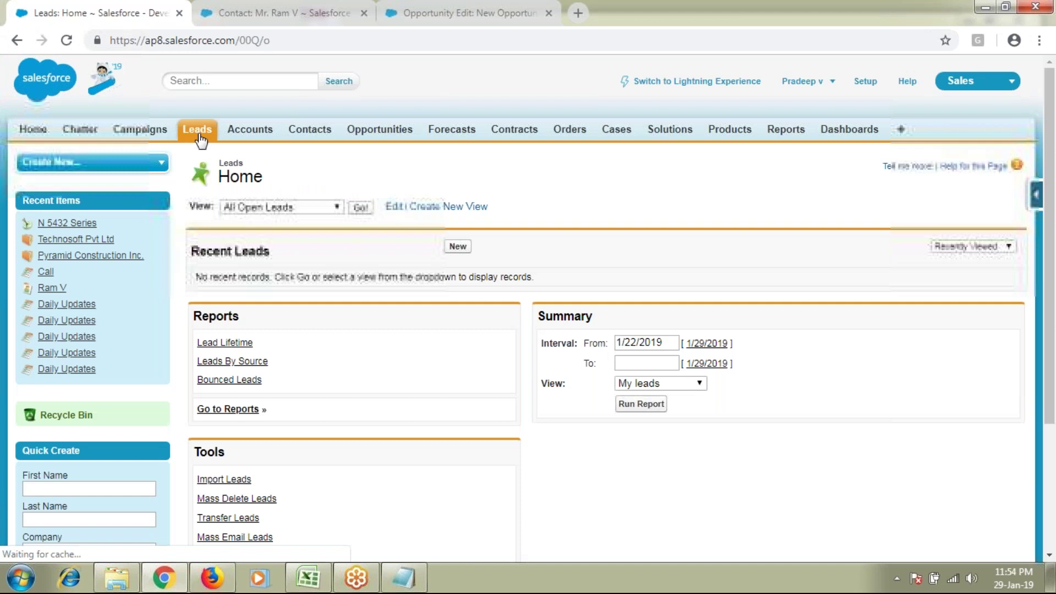
Step: Start a new lead with salutation Mr. and the lead's first and last name
left_click(459, 249)
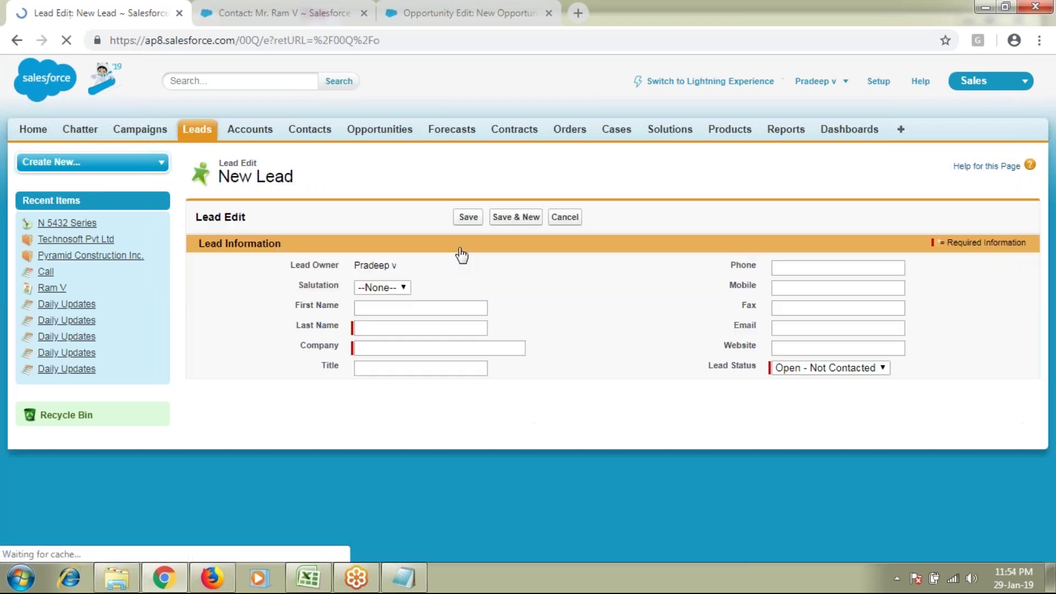
left_click(381, 289)
left_click(374, 315)
type("Prakas")
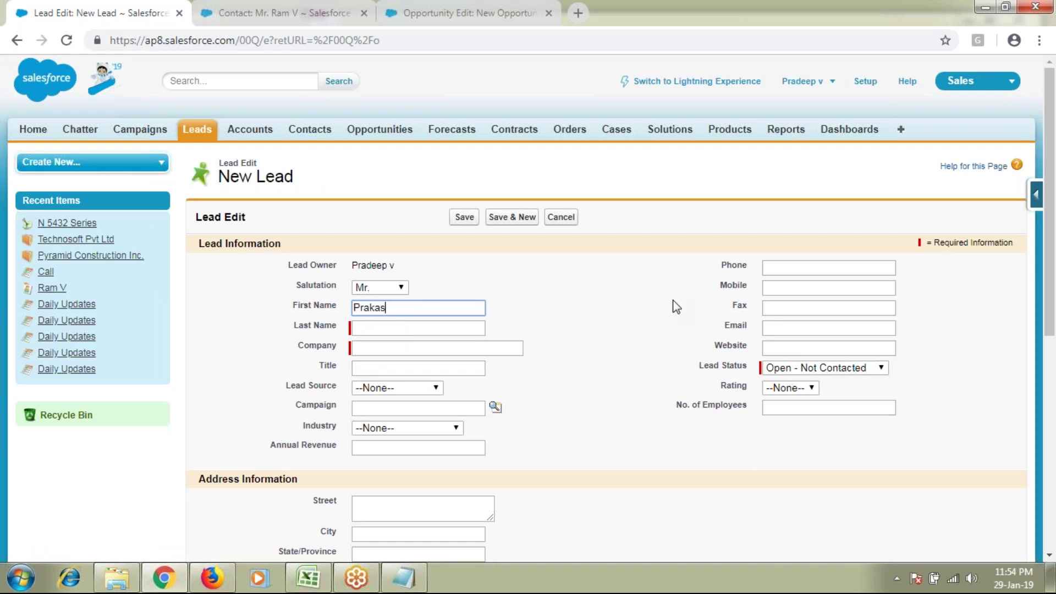
type("h")
key("Tab")
type("M")
key("Tab")
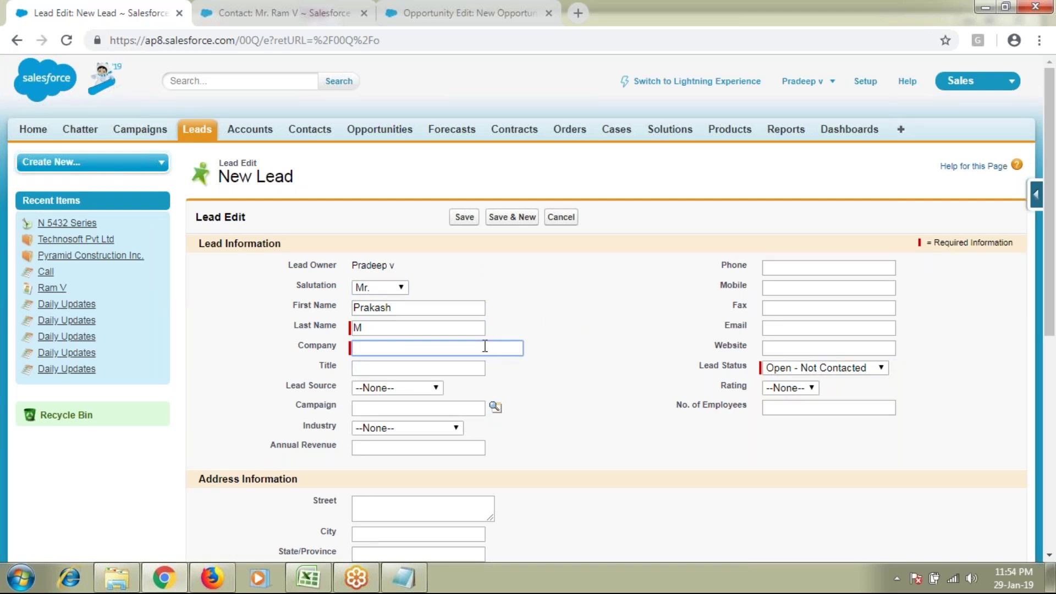
Step: Enter company DLX Sunrise Organization and title CEO, then check the existing contact's record
type("DL")
type("X Sunrise ")
type("COM")
key("BackSpace")
key("BackSpace")
key("BackSpace")
type("Org")
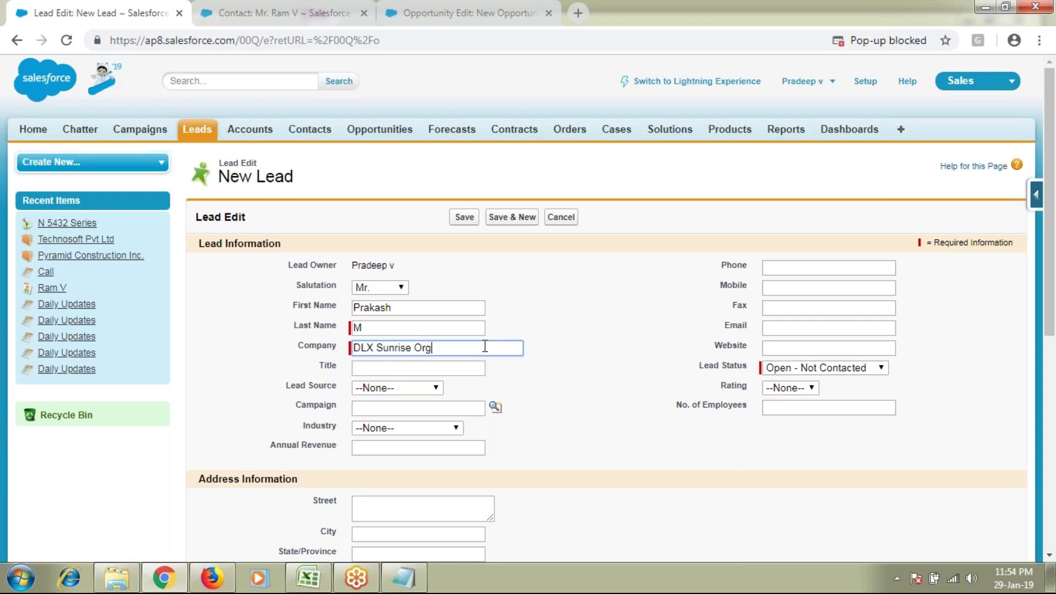
type("anization")
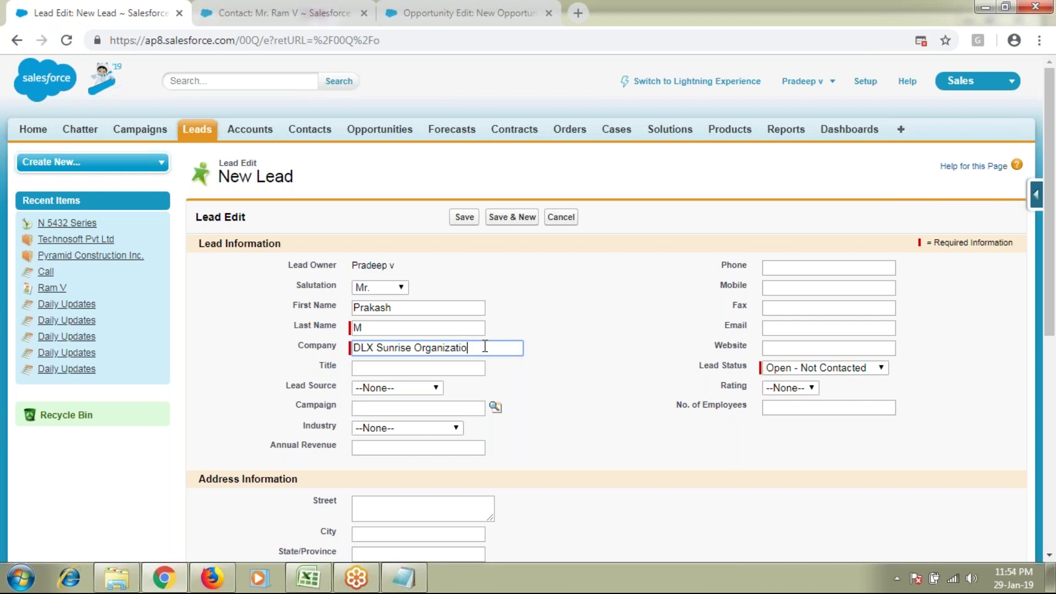
left_click(430, 369)
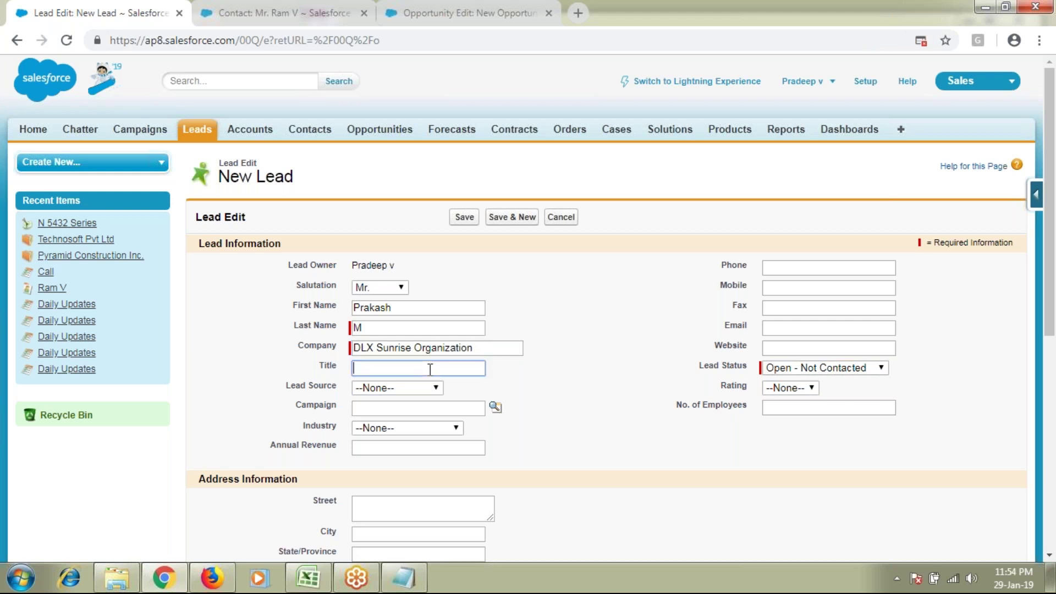
type("CEO")
left_click(390, 389)
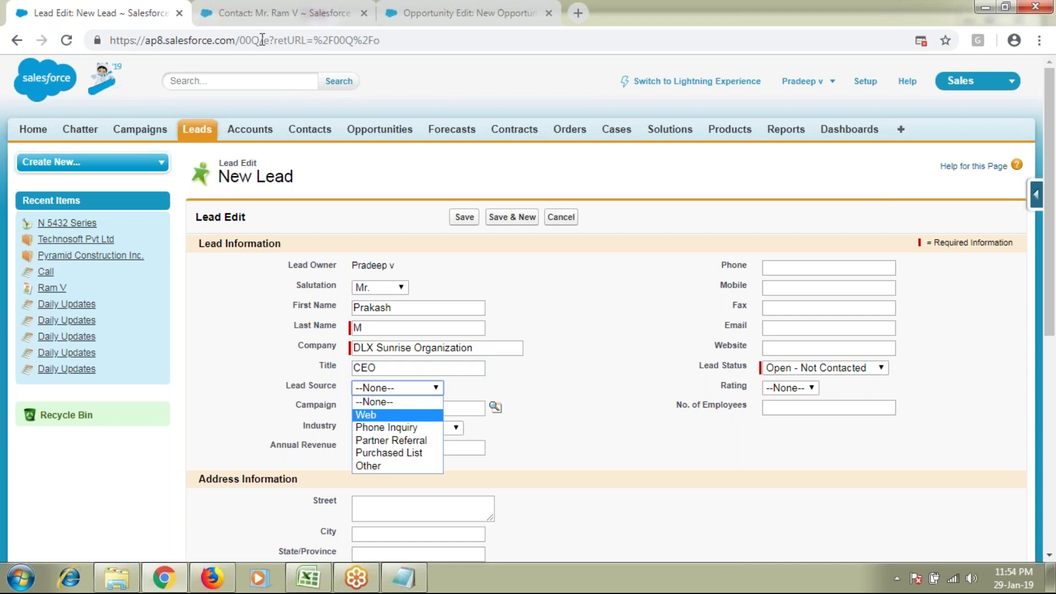
left_click(269, 8)
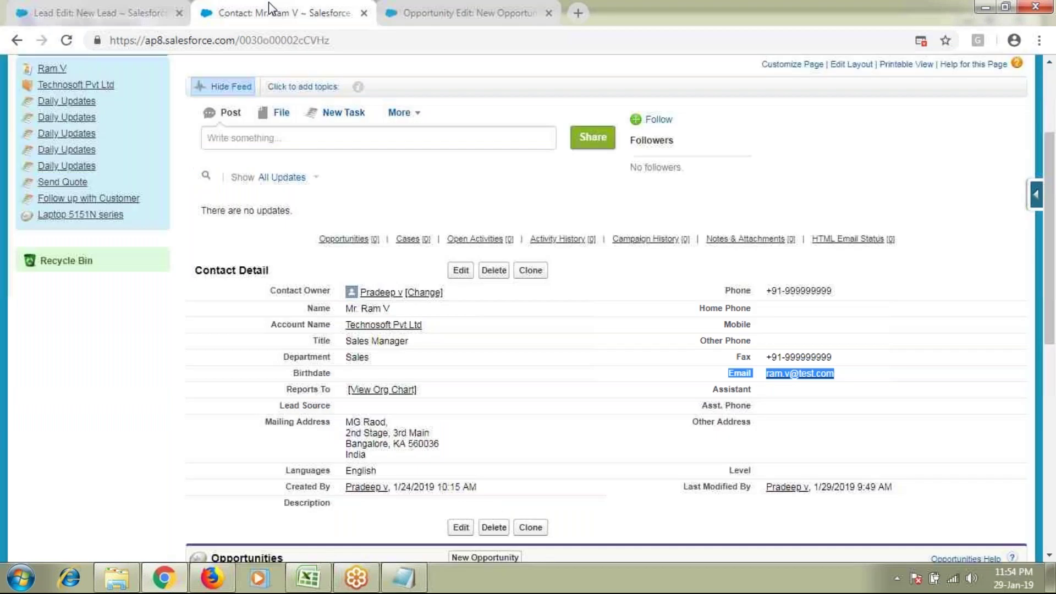
Step: Compare the contact's Lead Source field with the new lead's Lead Source and Campaign fields
left_click(461, 270)
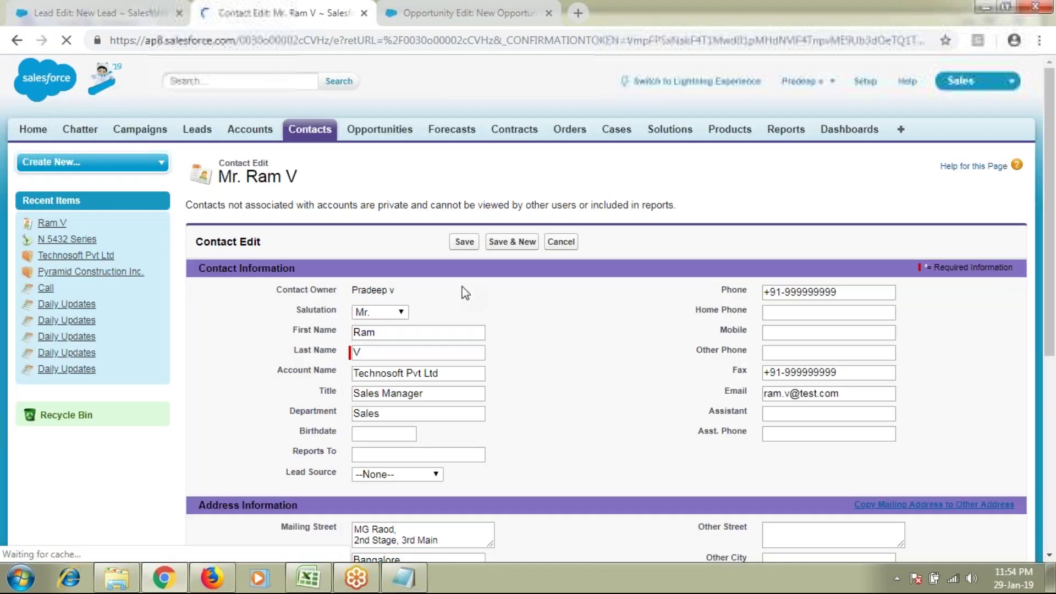
left_click_drag(285, 474, 335, 474)
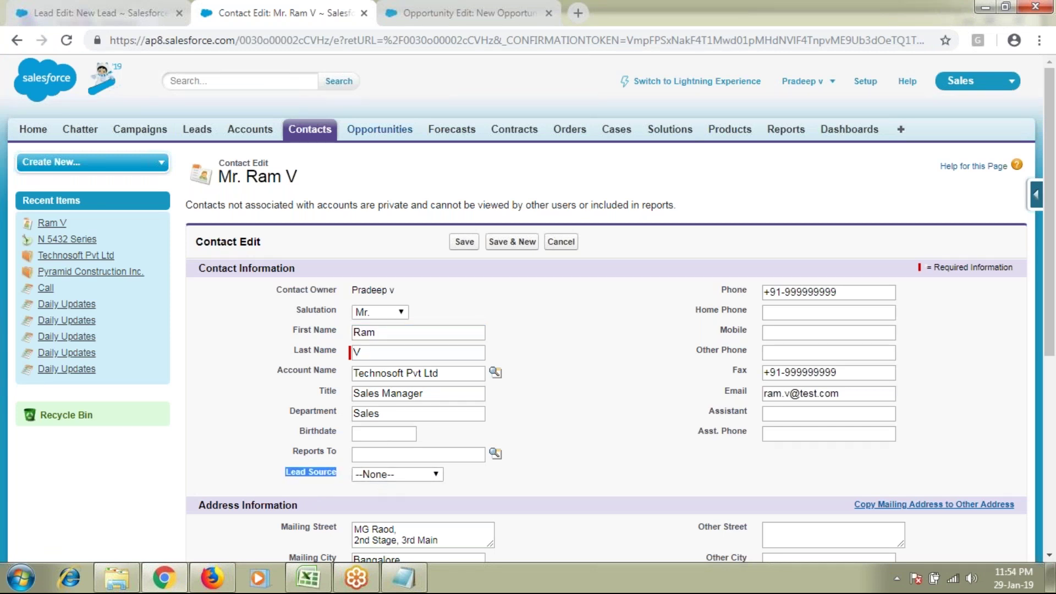
left_click(144, 12)
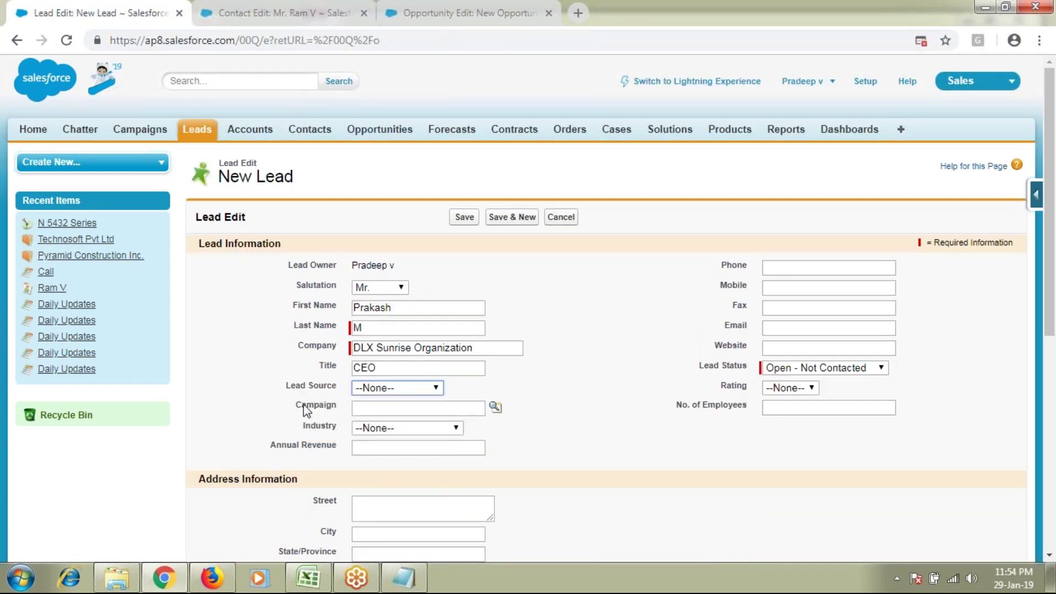
left_click_drag(292, 387, 327, 389)
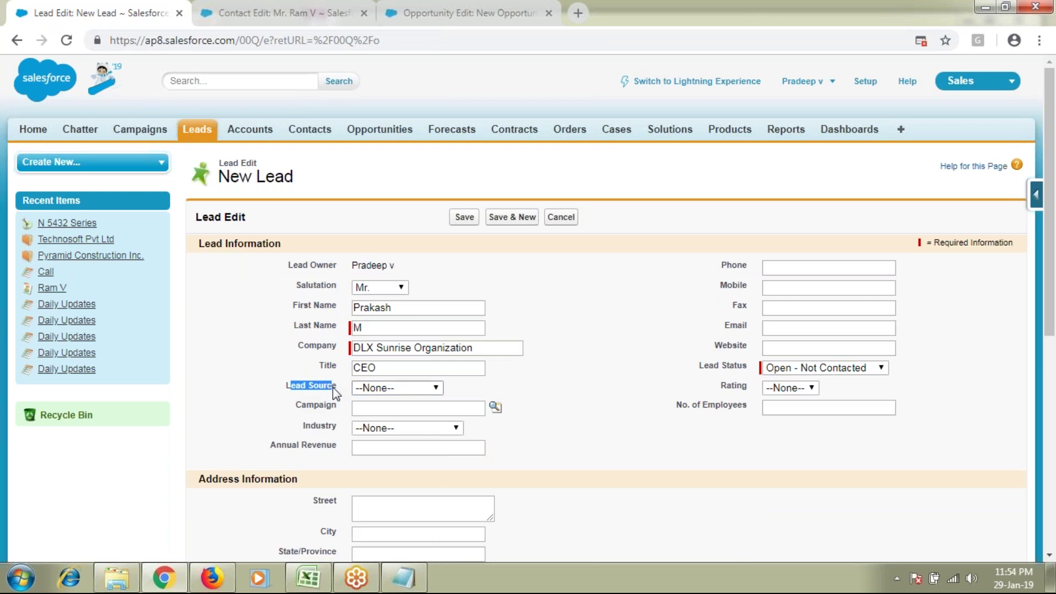
double_click(410, 308)
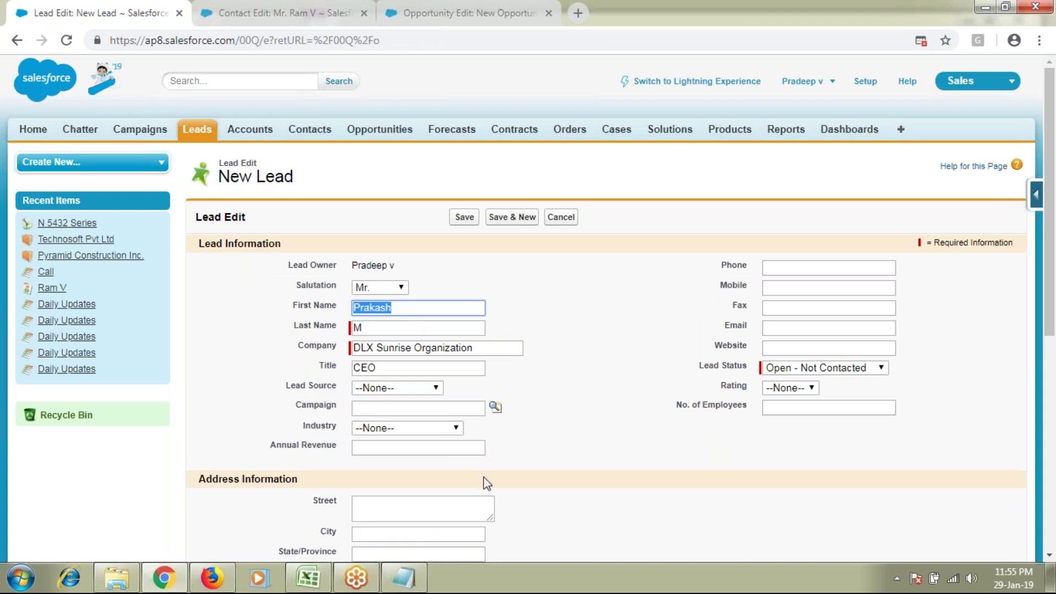
left_click_drag(297, 405, 336, 407)
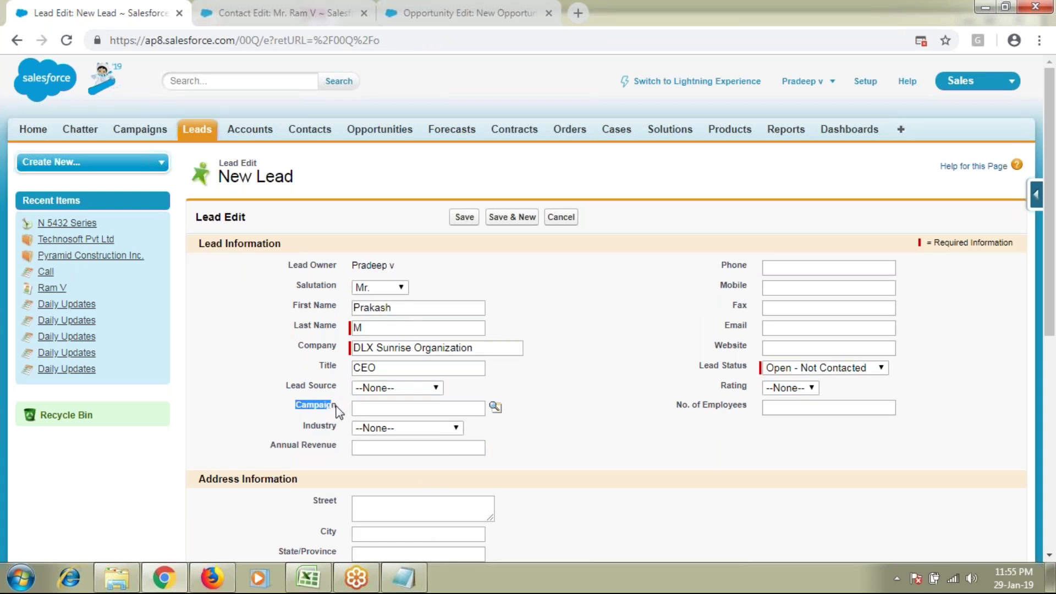
left_click(381, 408)
Step: Set the lead's Campaign to N 5432 Series from the lookup's recently viewed campaigns
left_click(495, 408)
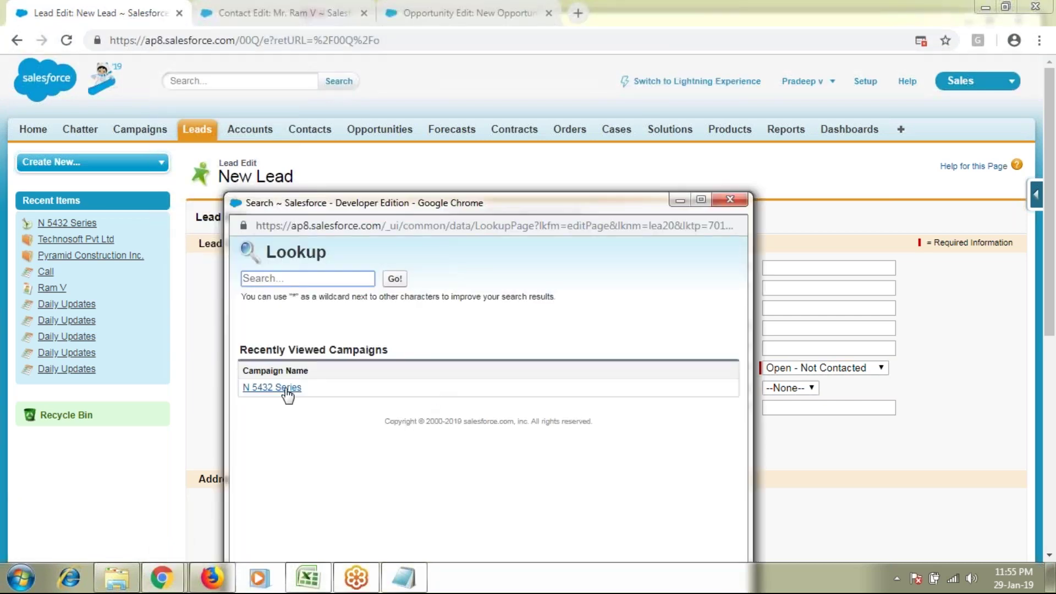
left_click(285, 388)
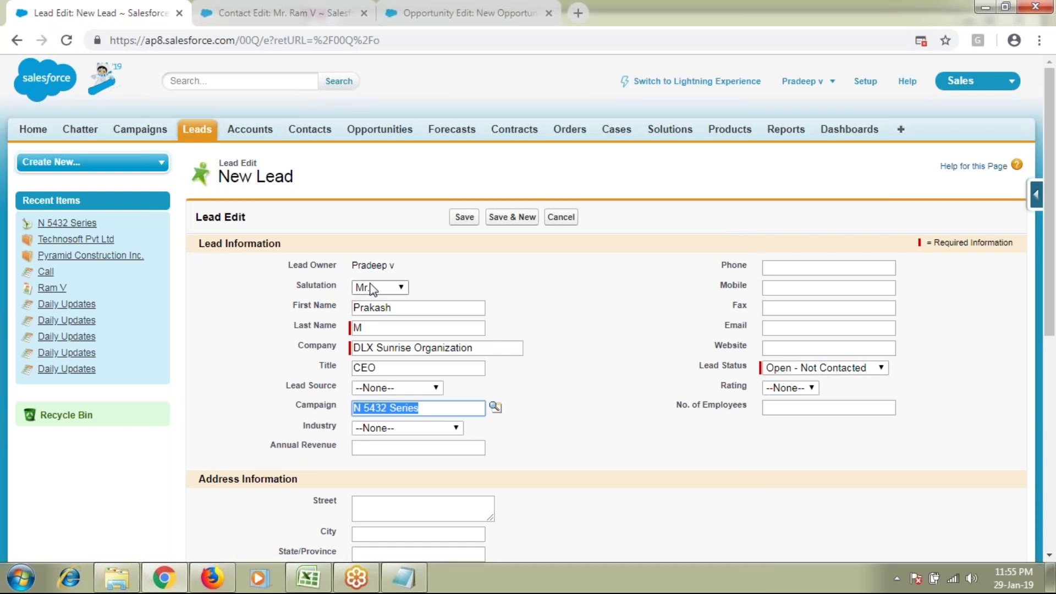
left_click(431, 407)
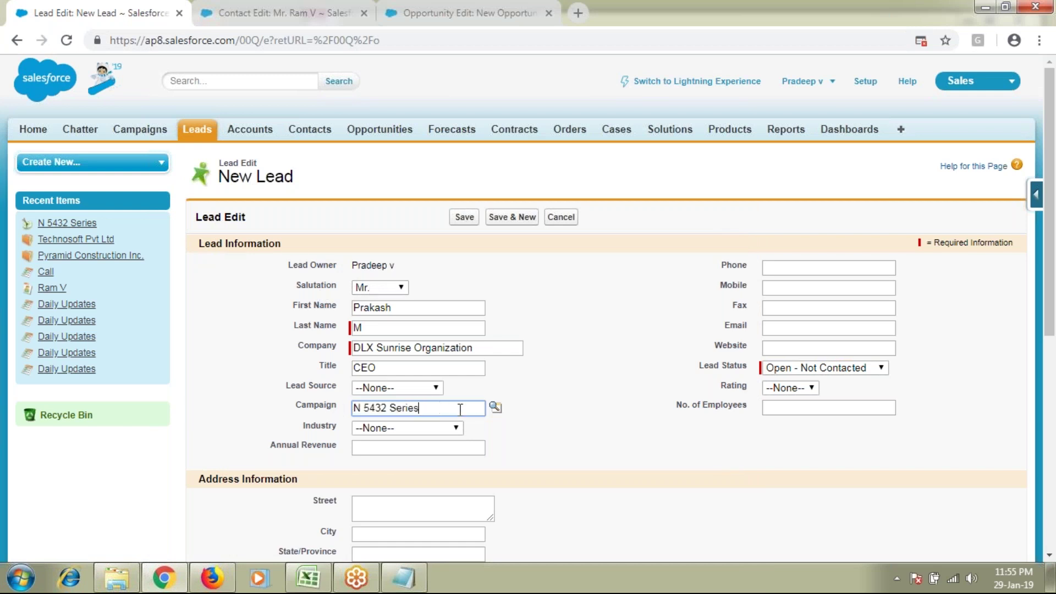
left_click_drag(460, 409, 350, 412)
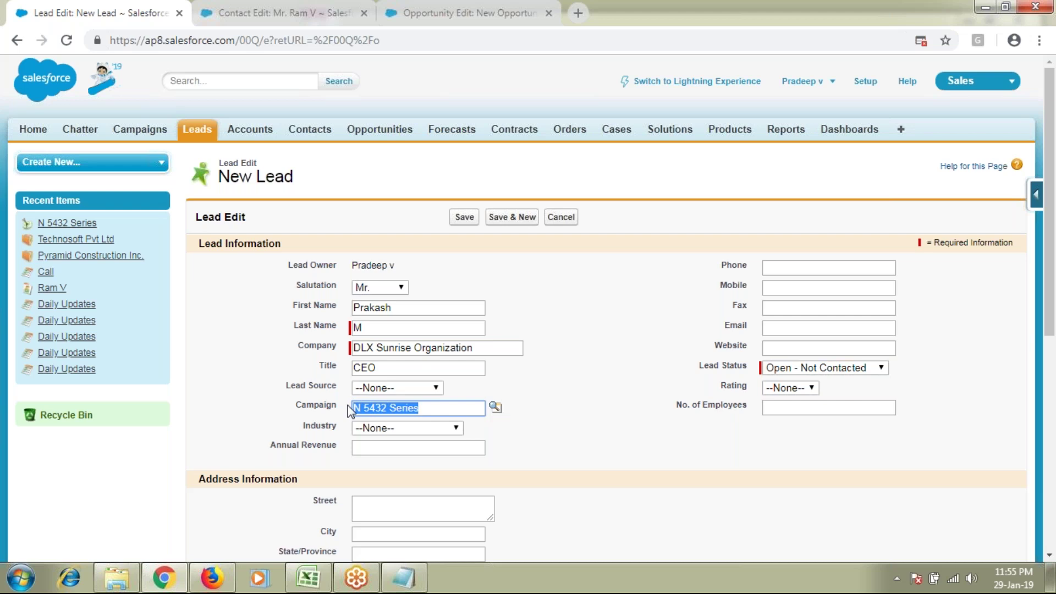
left_click_drag(291, 385, 344, 388)
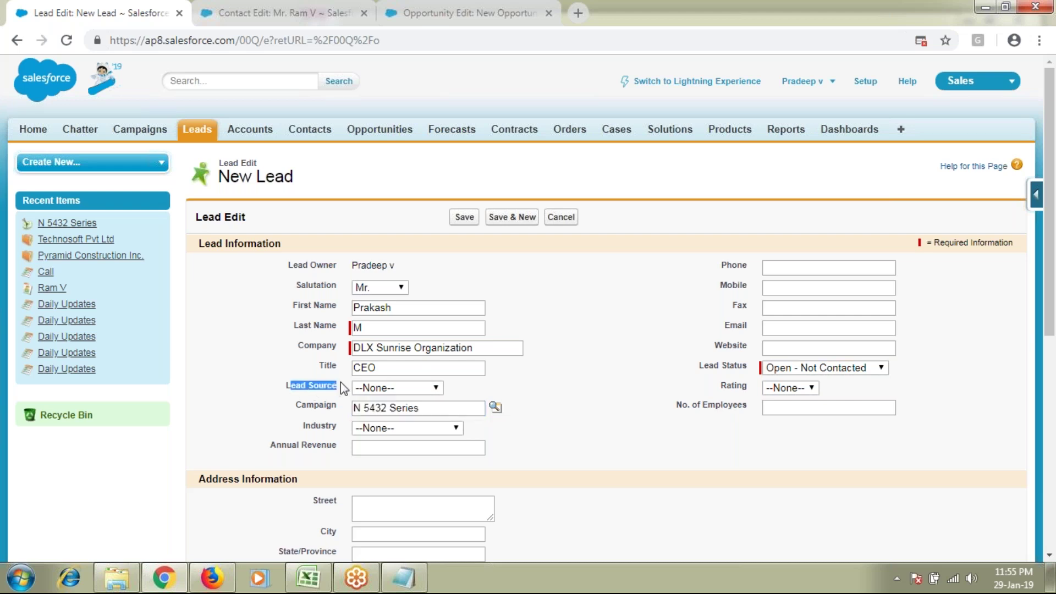
left_click(401, 388)
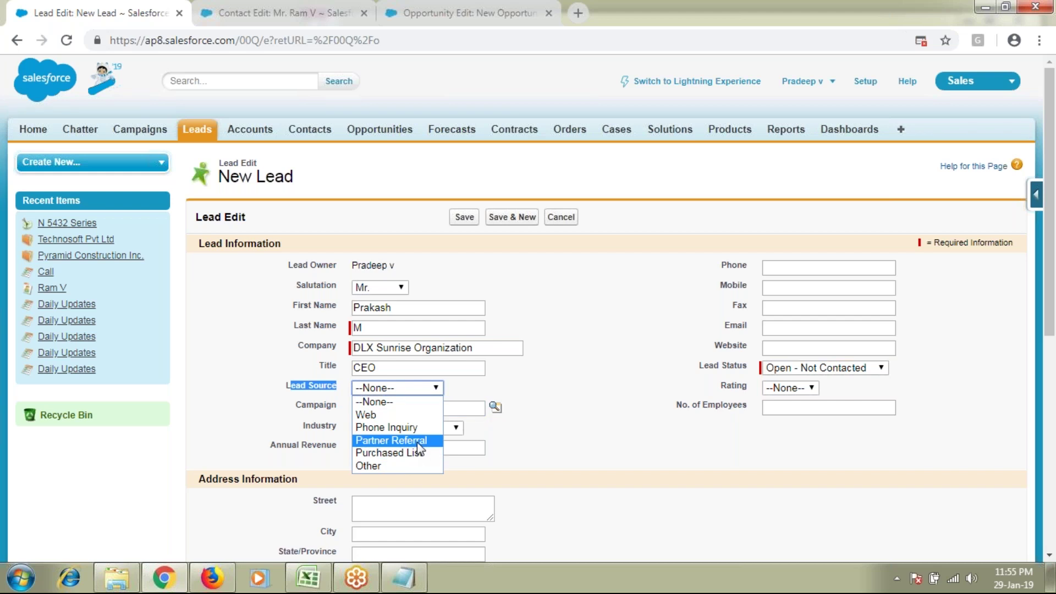
Step: Set Lead Source to Web, Industry to Communications and Annual Revenue to 10000
left_click(408, 413)
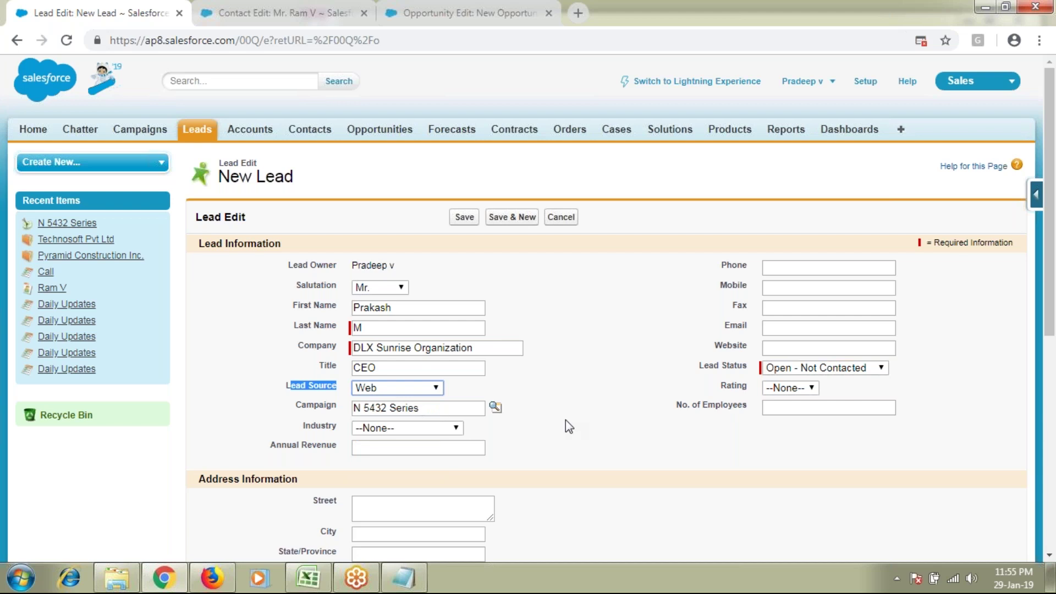
left_click(400, 428)
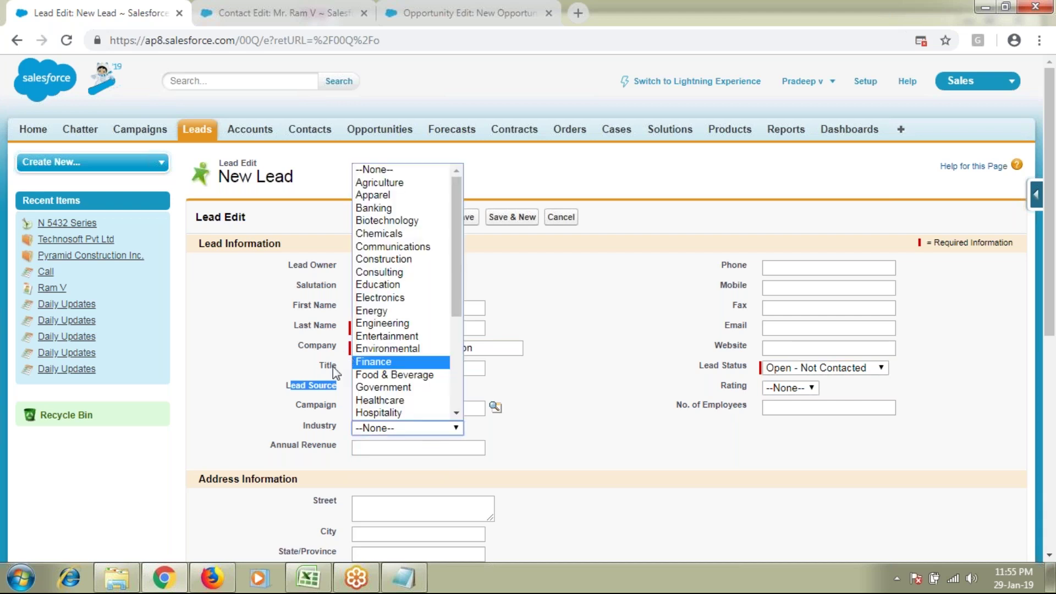
left_click(413, 247)
left_click(407, 447)
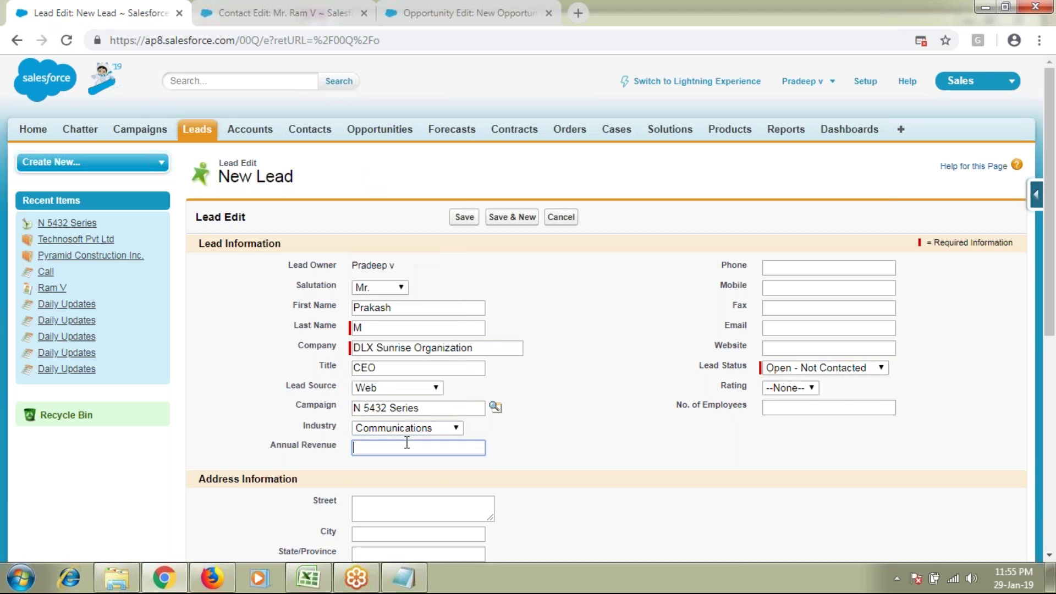
type("10000")
Step: Enter the lead's phone number and reuse the same number for Mobile and Fax
left_click(781, 269)
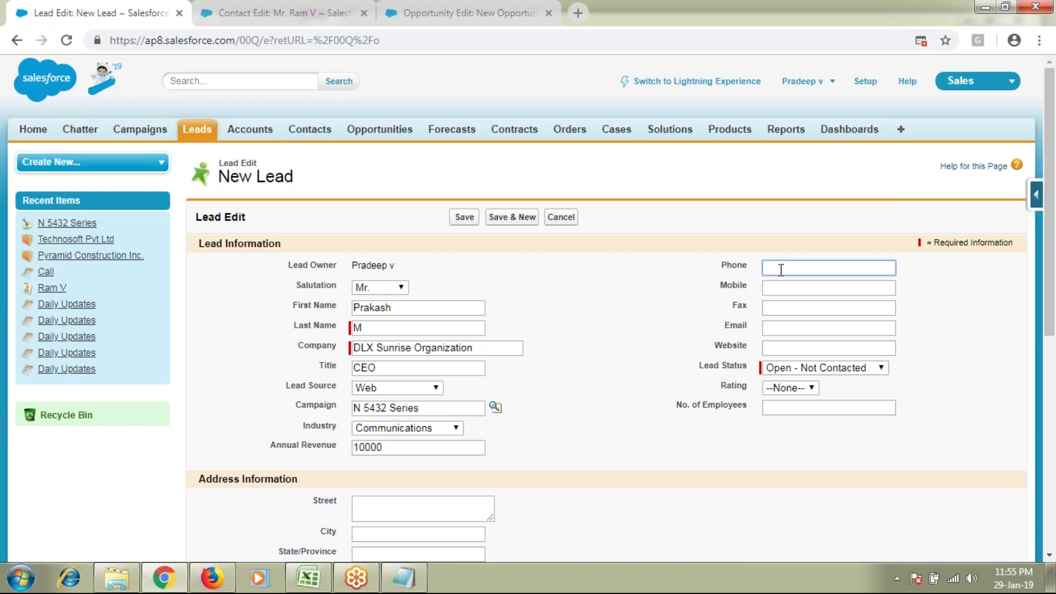
key("ctrl+a")
key("ctrl+c")
left_click(839, 287)
key("ctrl+v")
left_click(825, 308)
key("ctrl+v")
left_click(821, 326)
type("prakasj")
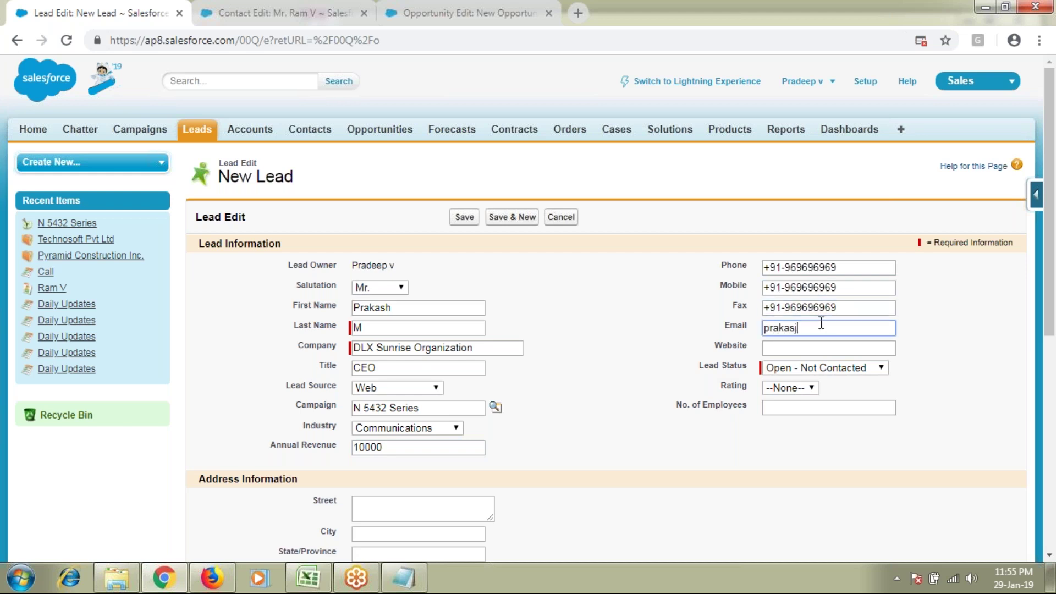
key("BackSpace")
type("h.m@test.com")
key("Tab")
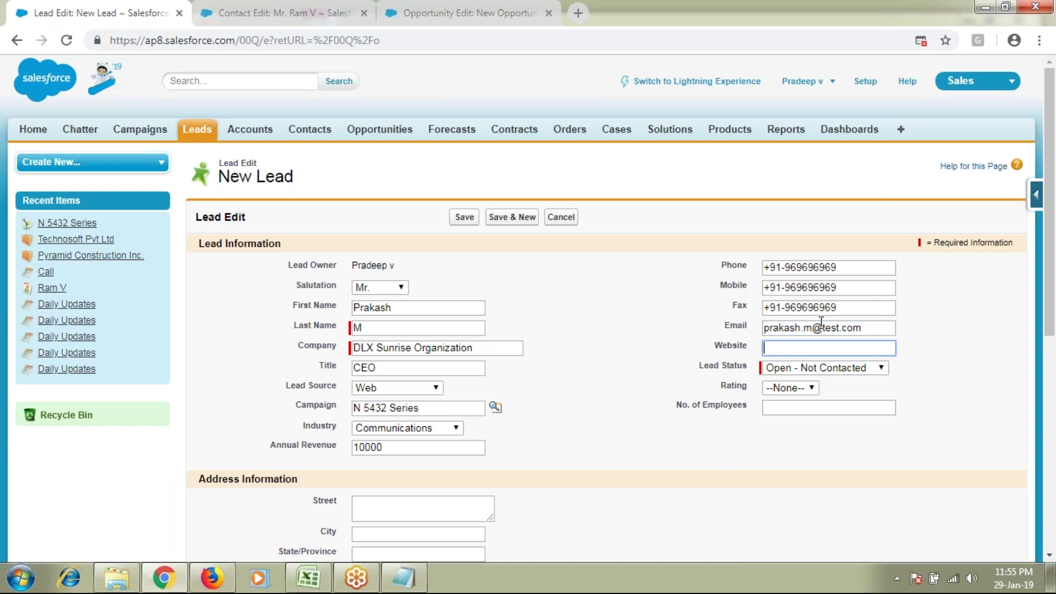
type("www.dlxsunrise.com")
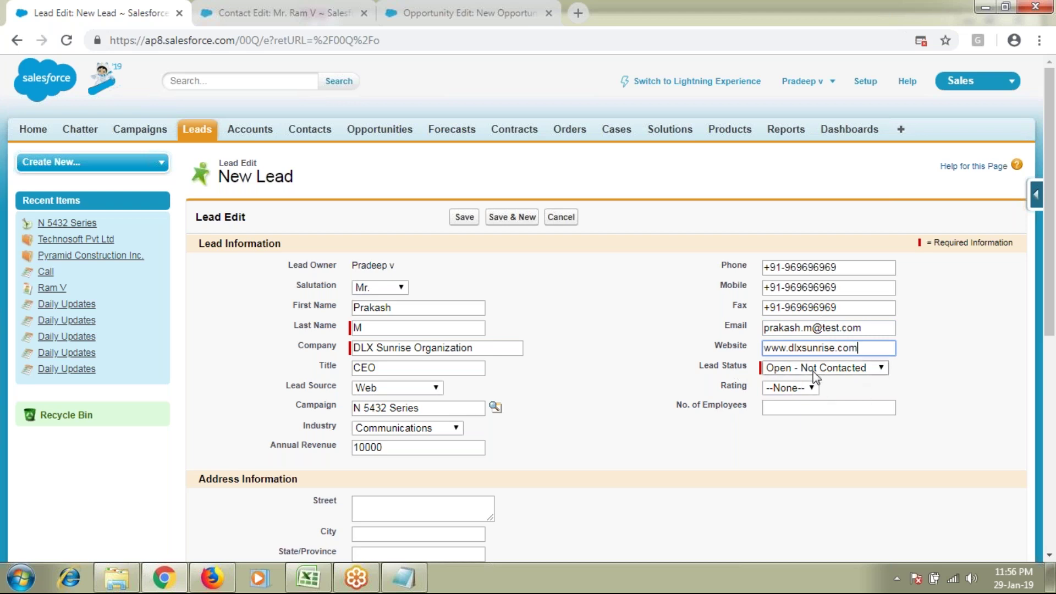
Step: Set Rating to Hot, employees to 15000, city Bangalore and country India
left_click(781, 388)
left_click(778, 413)
left_click(797, 408)
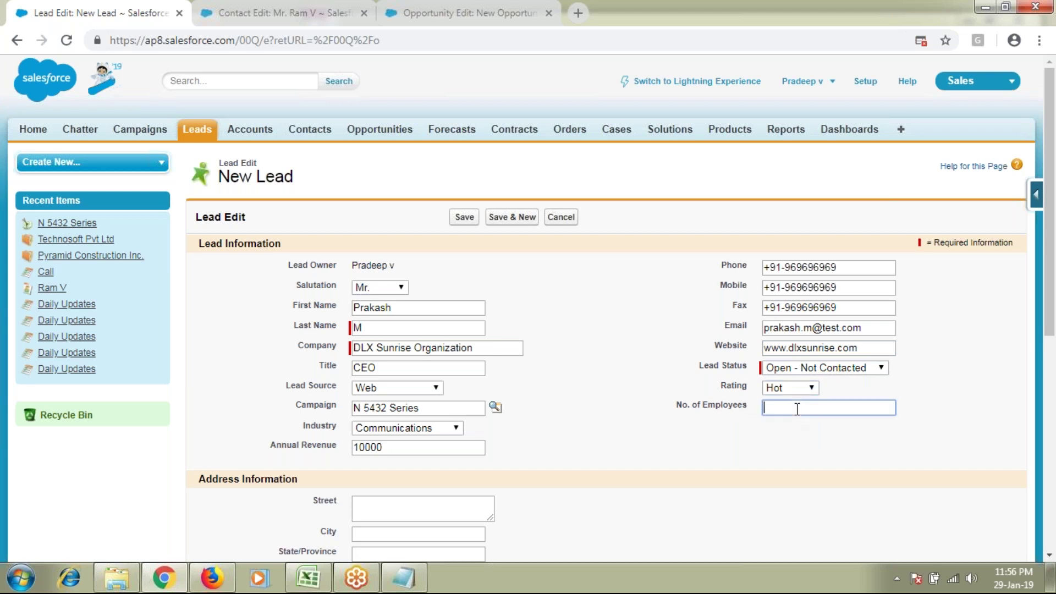
type("15000")
scroll(429, 462, "down", 1)
left_click(414, 458)
type("Bangalor")
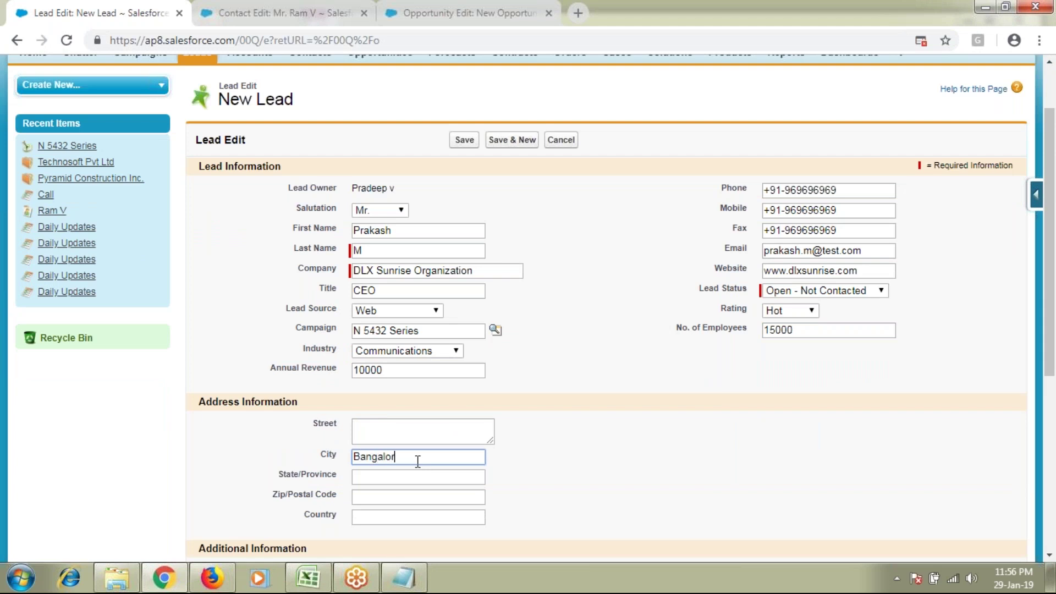
type("e")
key("Tab")
key("Tab")
key("Tab")
type("India")
Step: Set Primary to Yes and Number of Locations to 2
scroll(418, 461, "down", 1)
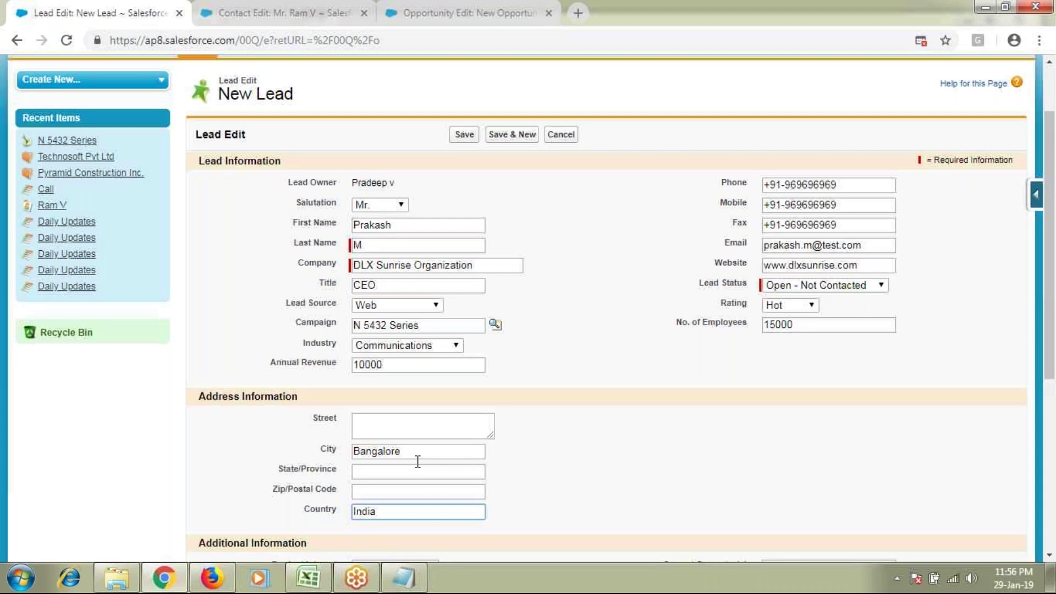
scroll(417, 461, "down", 4)
left_click(783, 362)
left_click(779, 402)
left_click(393, 380)
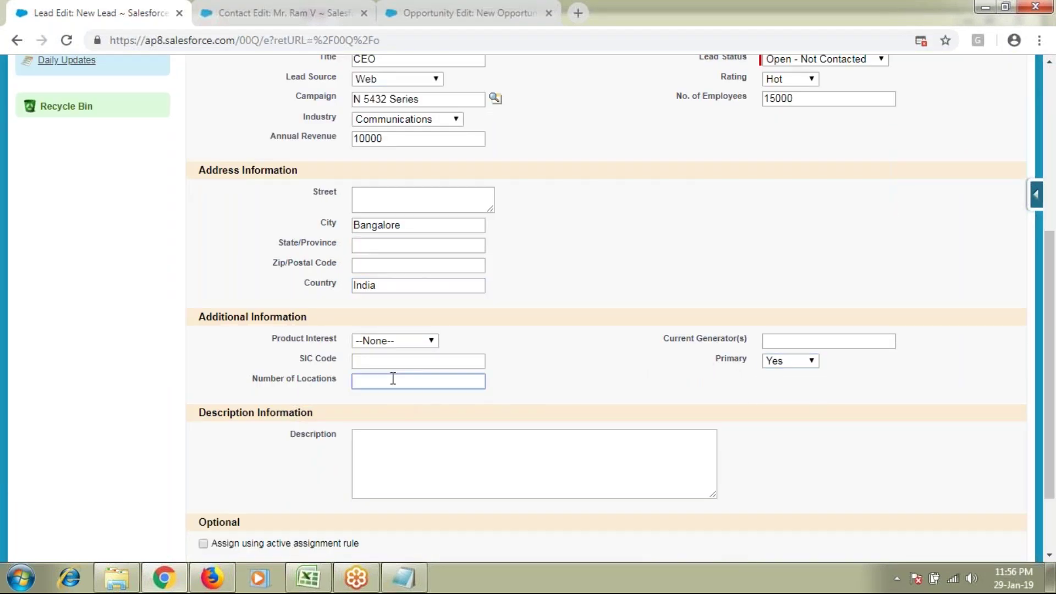
type("2")
Step: Enter 'Lead' as the lead's Description
left_click(416, 468)
scroll(415, 460, "up", 1)
scroll(416, 460, "up", 2)
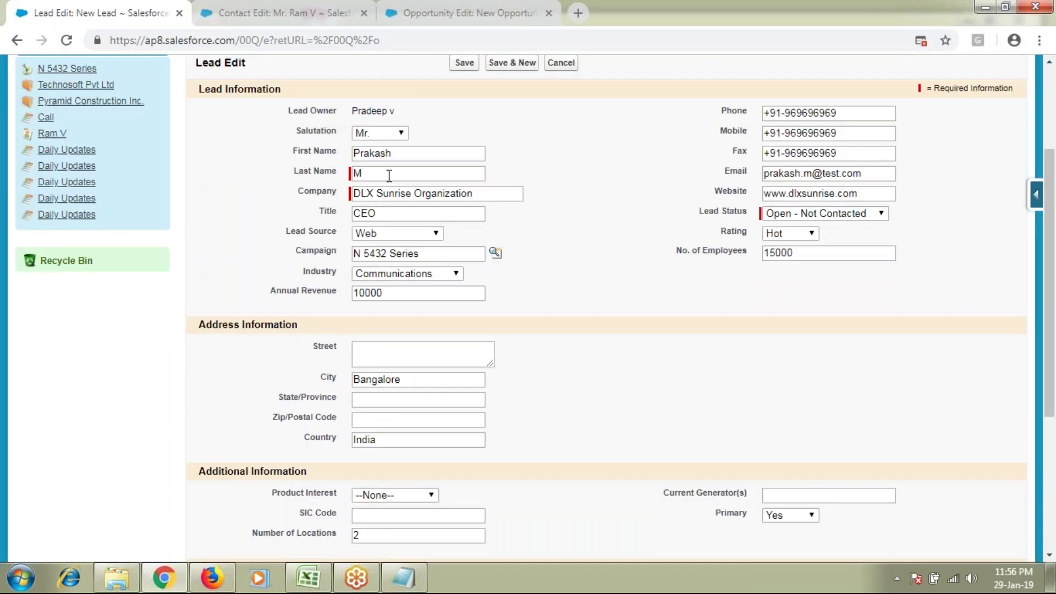
scroll(712, 472, "down", 1)
scroll(708, 477, "down", 3)
type("Lead")
scroll(525, 386, "up", 4)
scroll(577, 379, "up", 3)
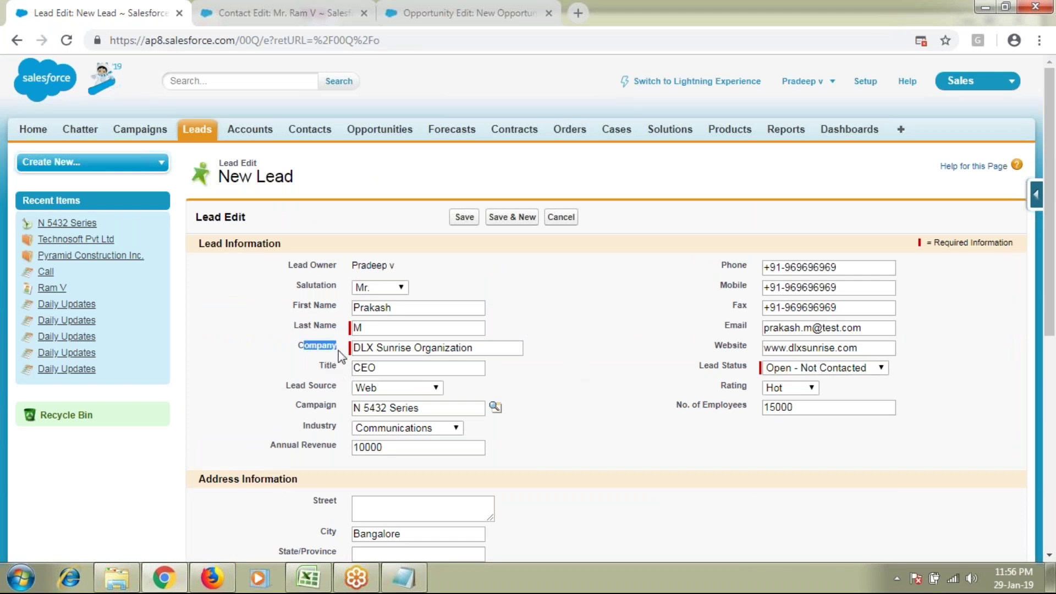
Step: Highlight the Industry, Annual Revenue, Phone and Rating labels on the lead form
left_click_drag(302, 426, 337, 428)
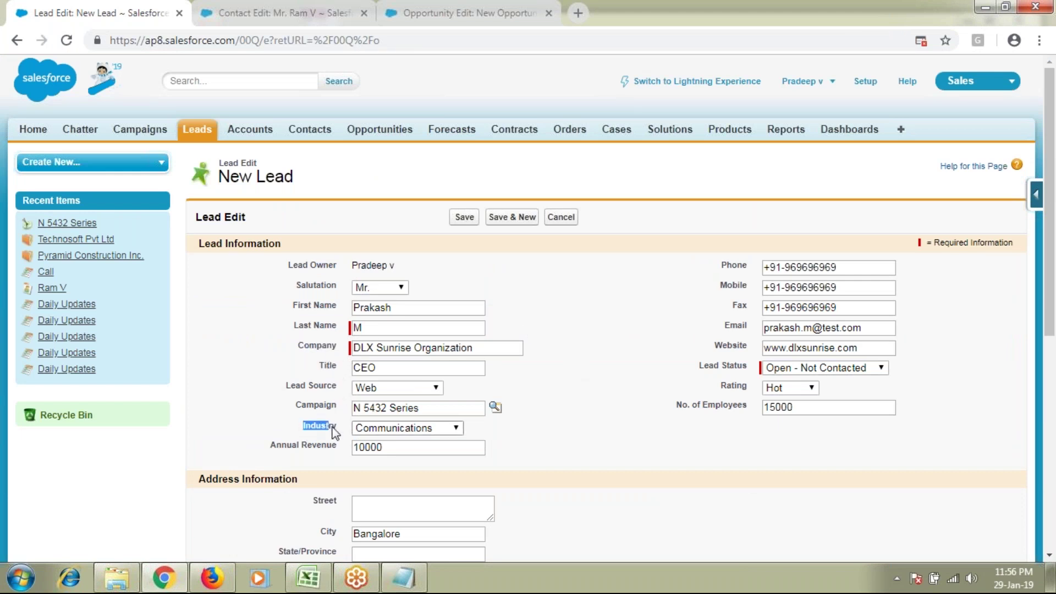
left_click_drag(283, 446, 335, 448)
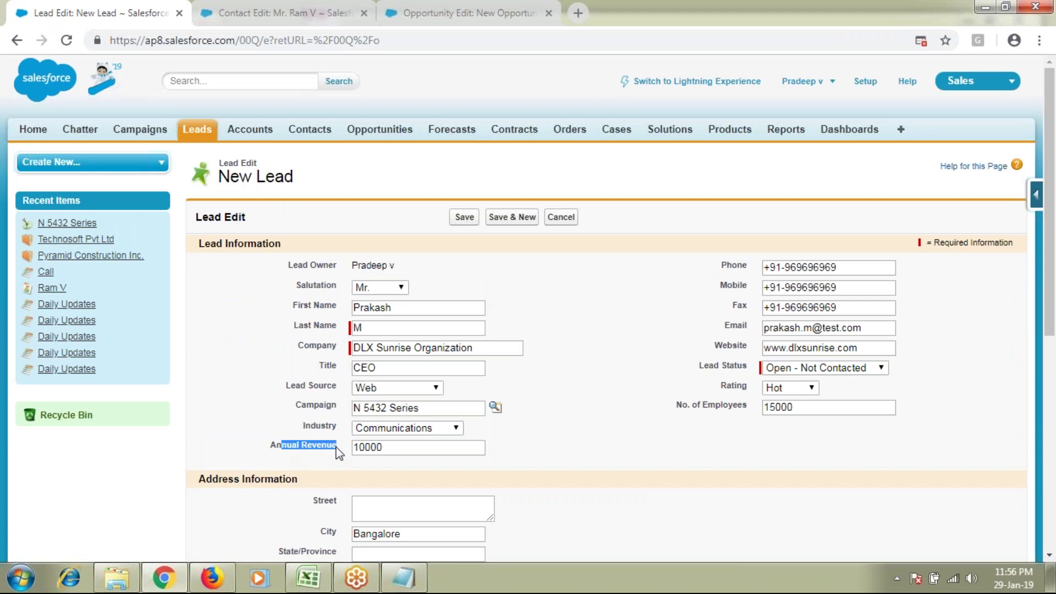
double_click(728, 266)
left_click(730, 316)
left_click_drag(727, 386, 748, 411)
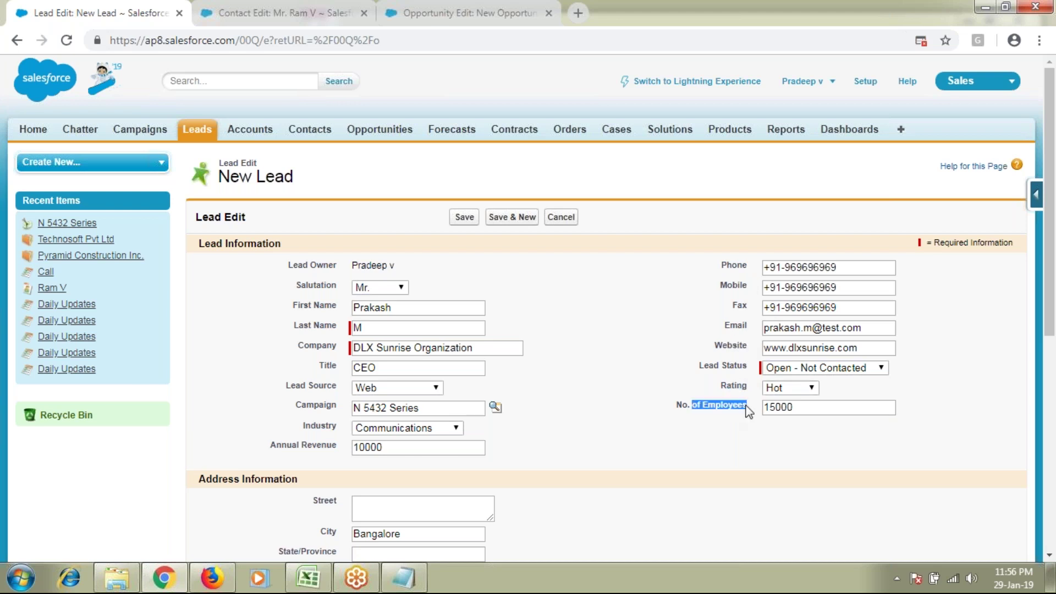
Step: Open Accounts in a new tab, start a New Account, and point out its Industry and Phone fields
middle_click(254, 139)
left_click(600, 13)
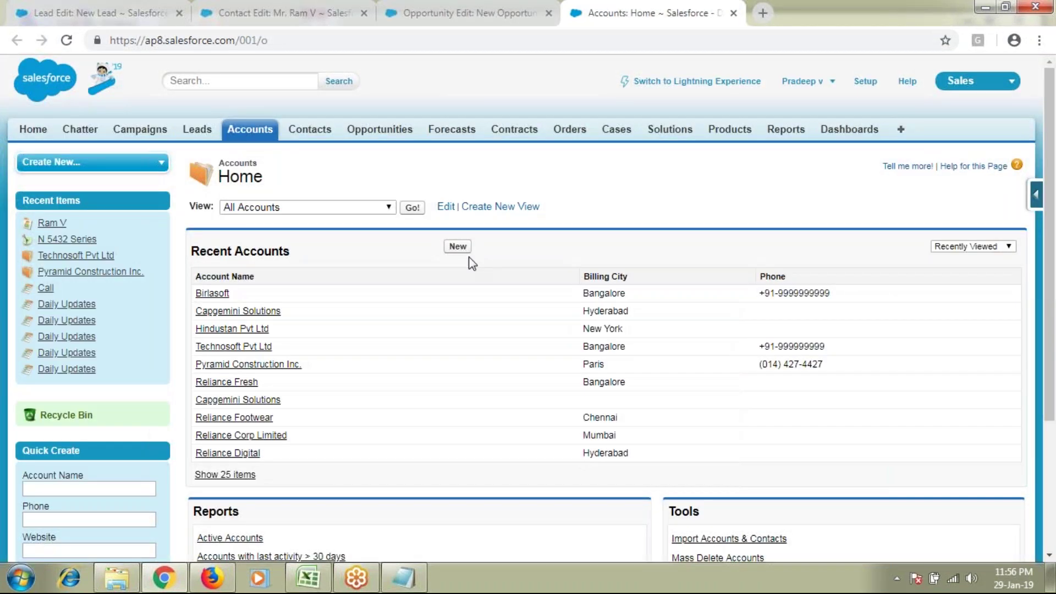
left_click(462, 248)
left_click_drag(326, 385, 315, 406)
left_click_drag(746, 288, 750, 392)
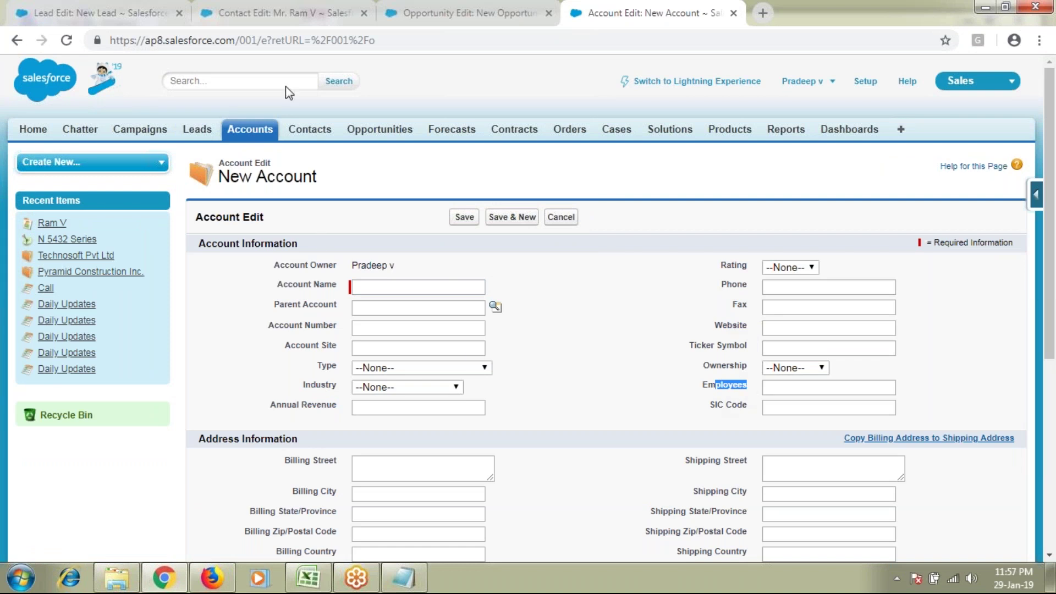
Step: Return to the Lead Edit tab and review the name, Mobile and Email fields
left_click(134, 16)
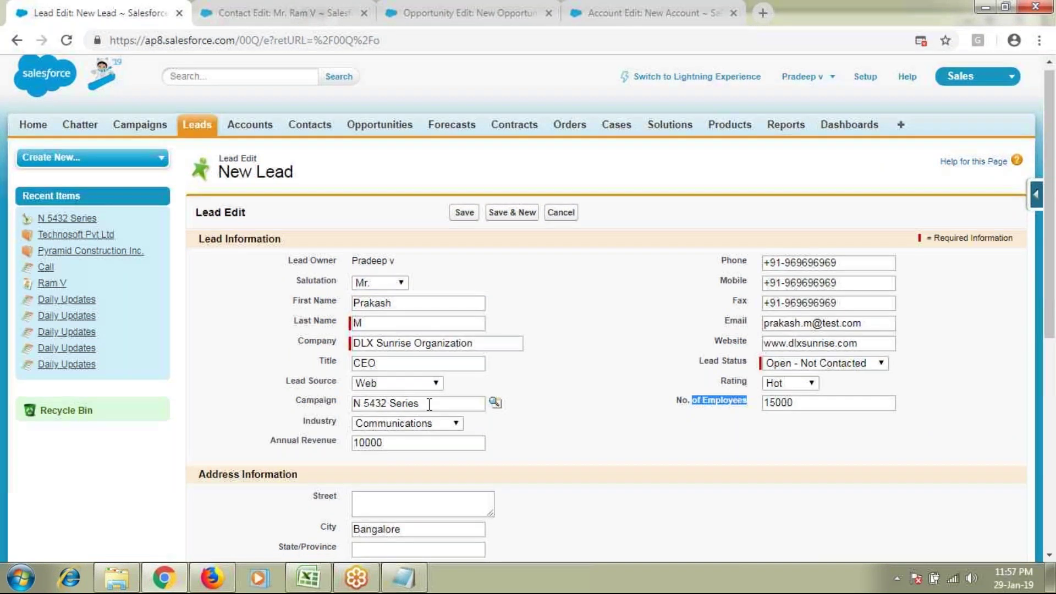
scroll(429, 405, "down", 4)
left_click_drag(271, 456, 336, 457)
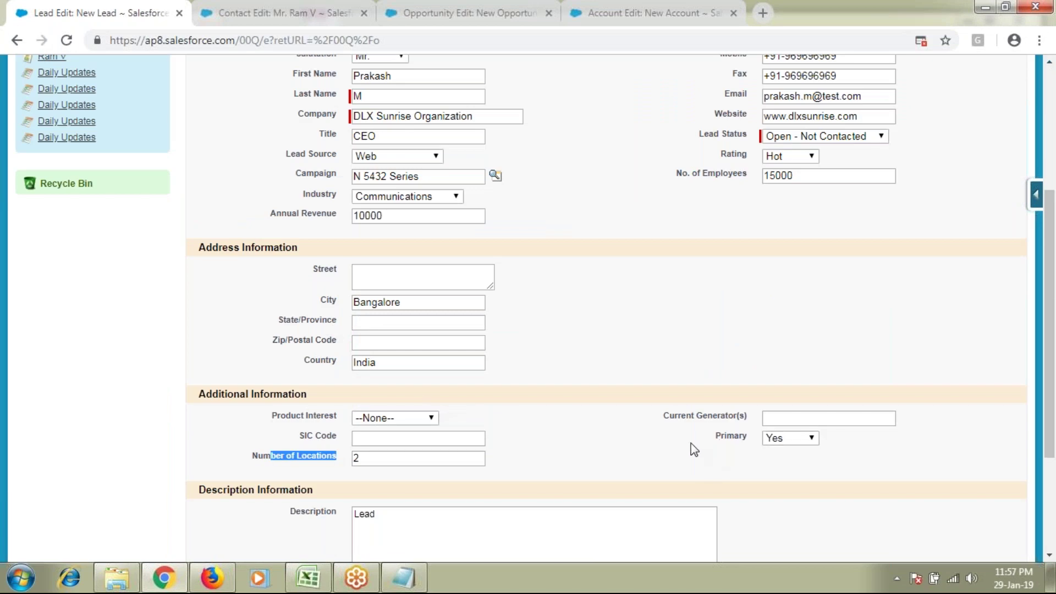
scroll(571, 480, "up", 4)
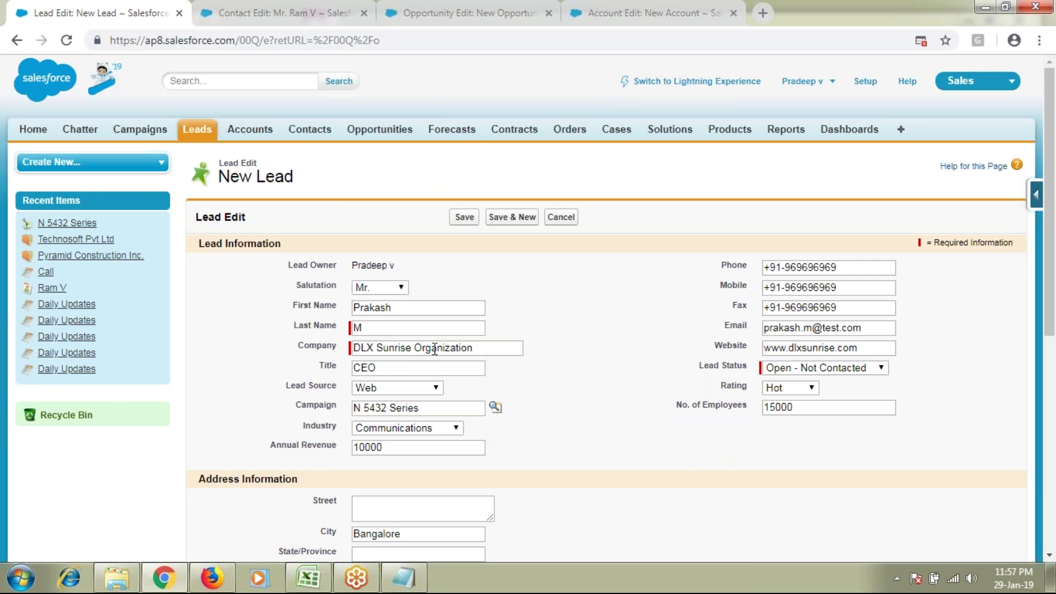
left_click_drag(297, 315, 345, 373)
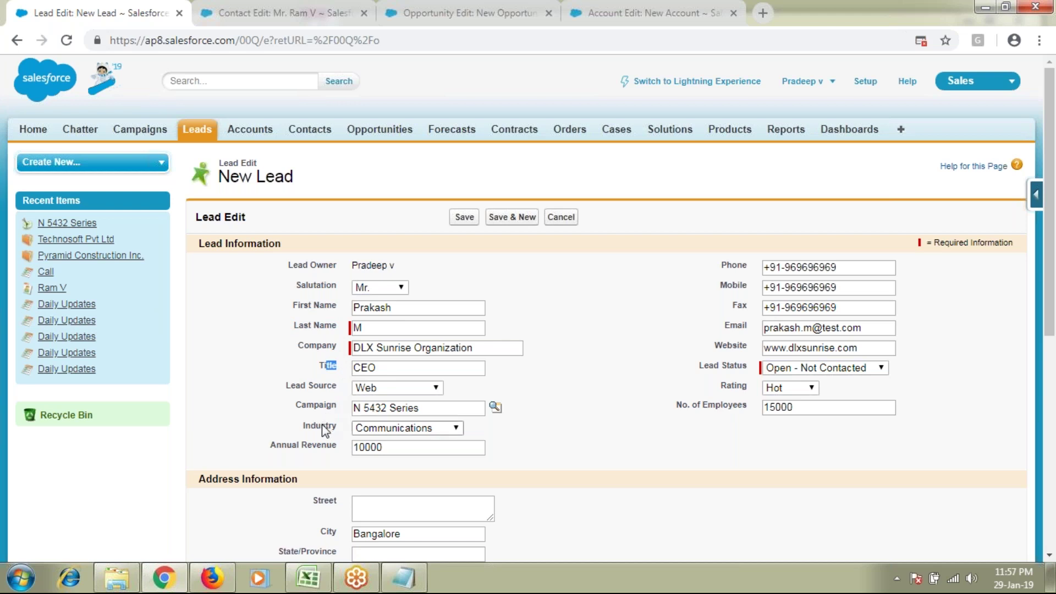
left_click_drag(729, 287, 751, 289)
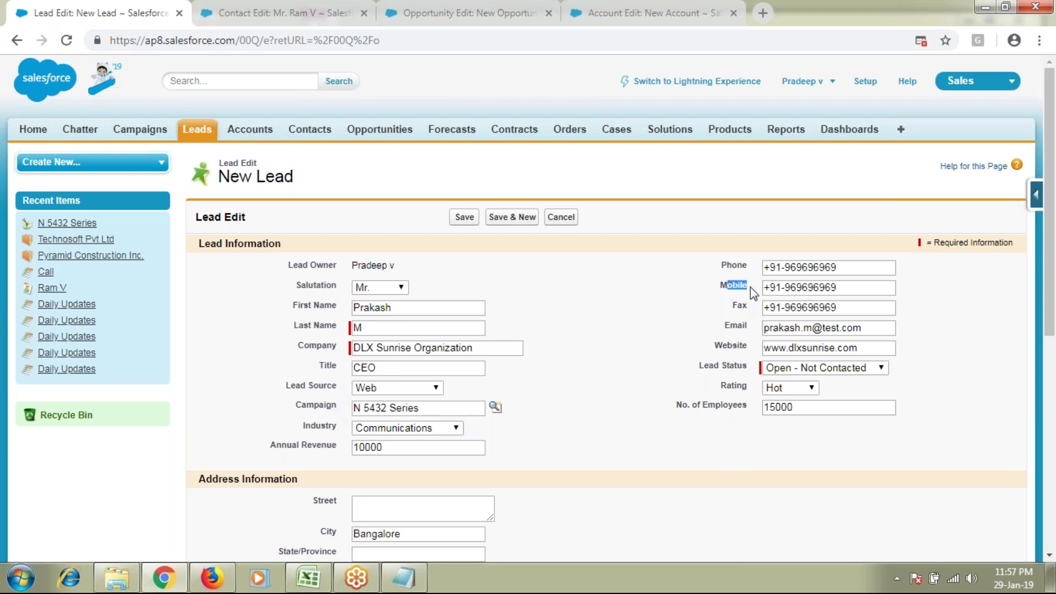
left_click_drag(725, 327, 748, 328)
scroll(665, 398, "down", 4)
left_click_drag(715, 435, 752, 442)
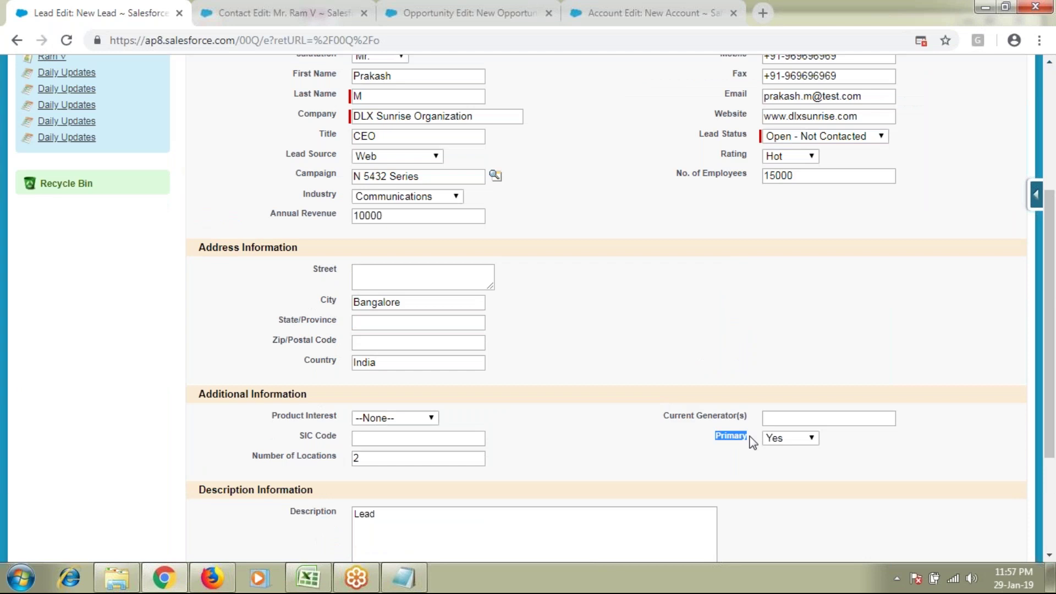
scroll(713, 422, "up", 1)
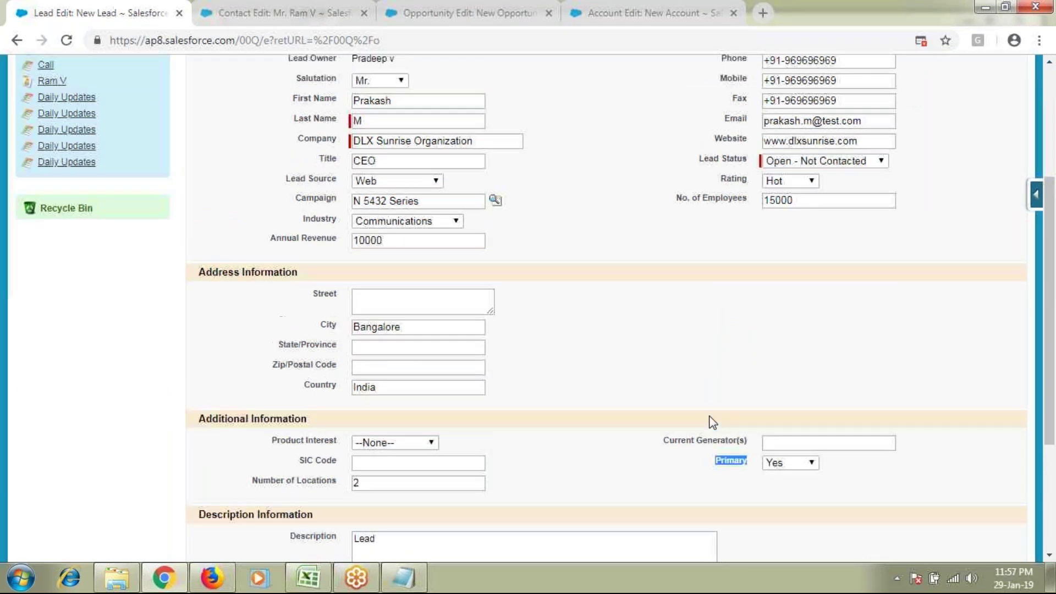
scroll(714, 421, "up", 3)
Step: On the Contact Edit tab, choose Primary for the contact's Level, then go back to Lead Edit
left_click(282, 16)
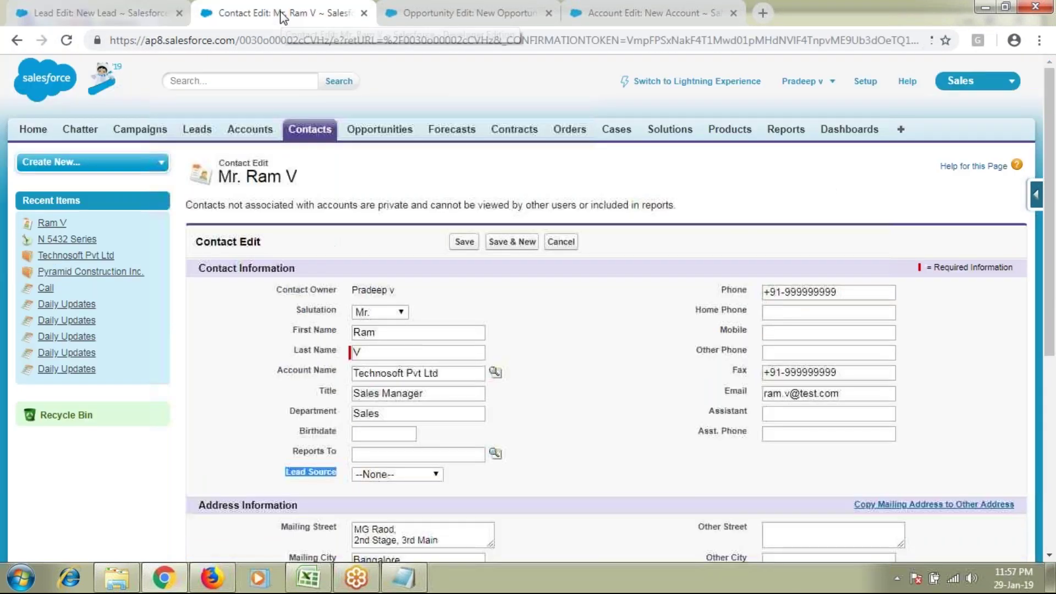
scroll(407, 348, "down", 1)
scroll(407, 348, "down", 1)
left_click_drag(720, 255, 746, 258)
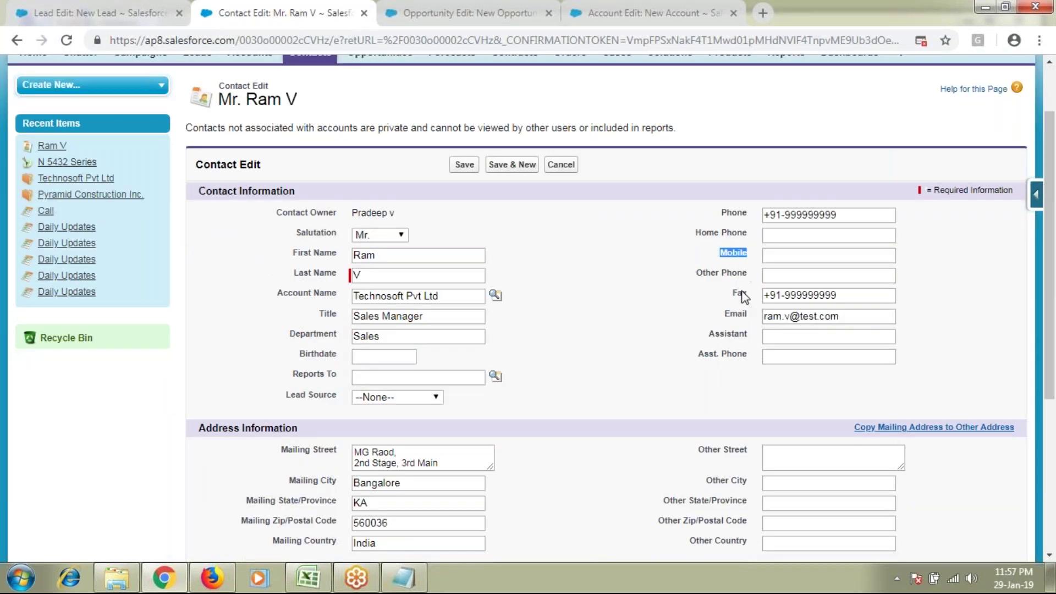
left_click_drag(741, 313, 725, 314)
scroll(610, 431, "down", 3)
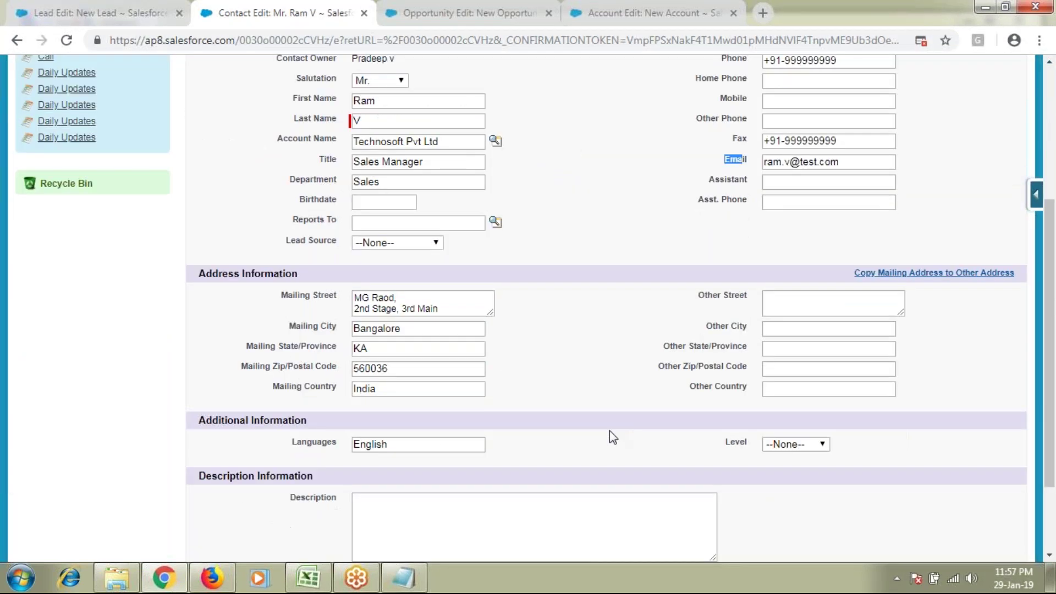
left_click(796, 444)
left_click(790, 465)
scroll(790, 427, "down", 2)
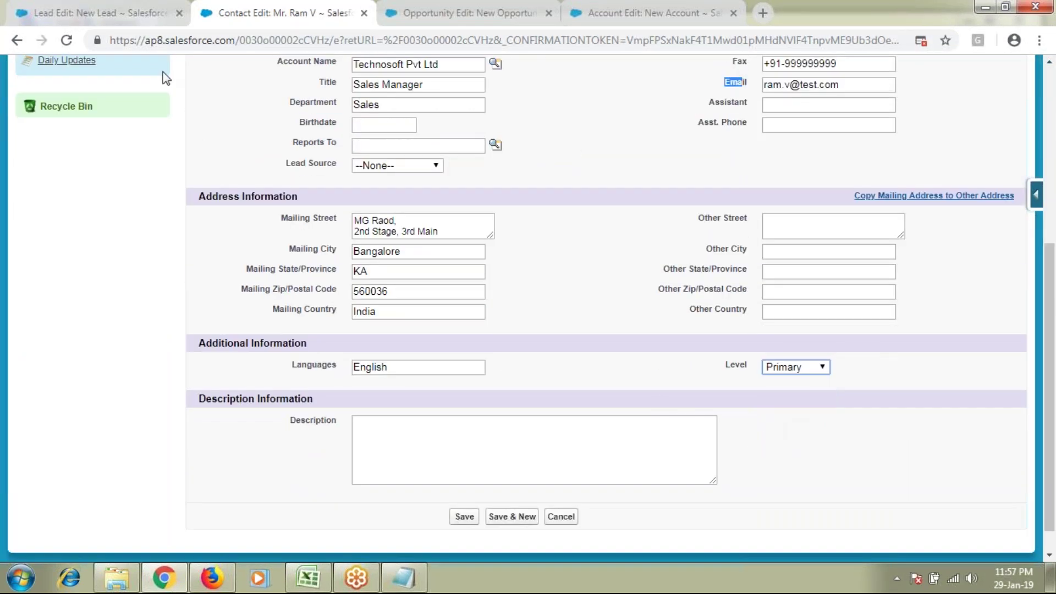
left_click(99, 13)
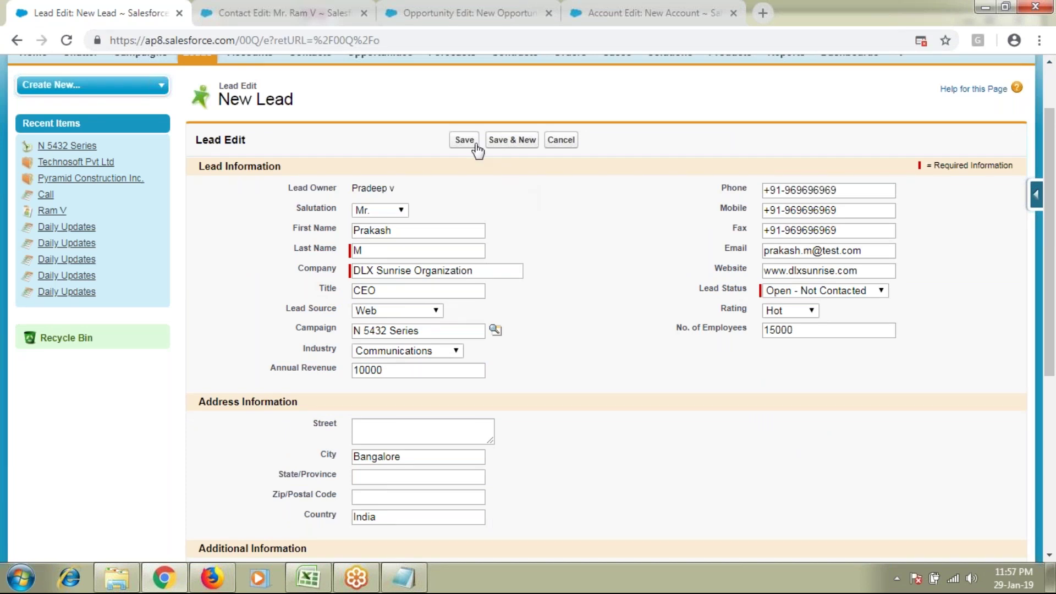
Step: Save the lead and point out its name, company DLX Sunrise Organization and Campaign History
left_click(464, 141)
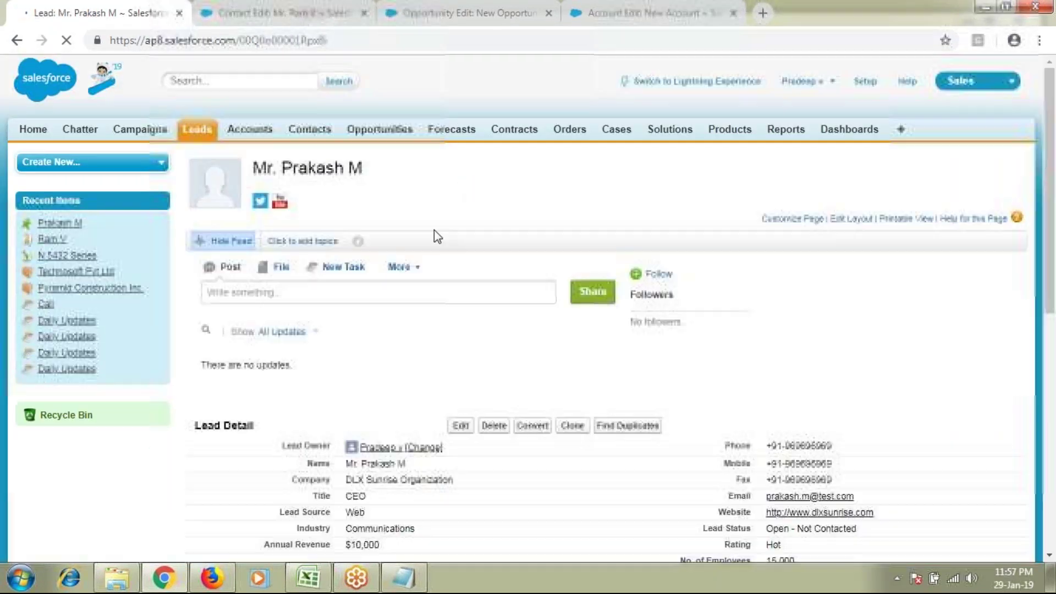
left_click_drag(282, 168, 362, 167)
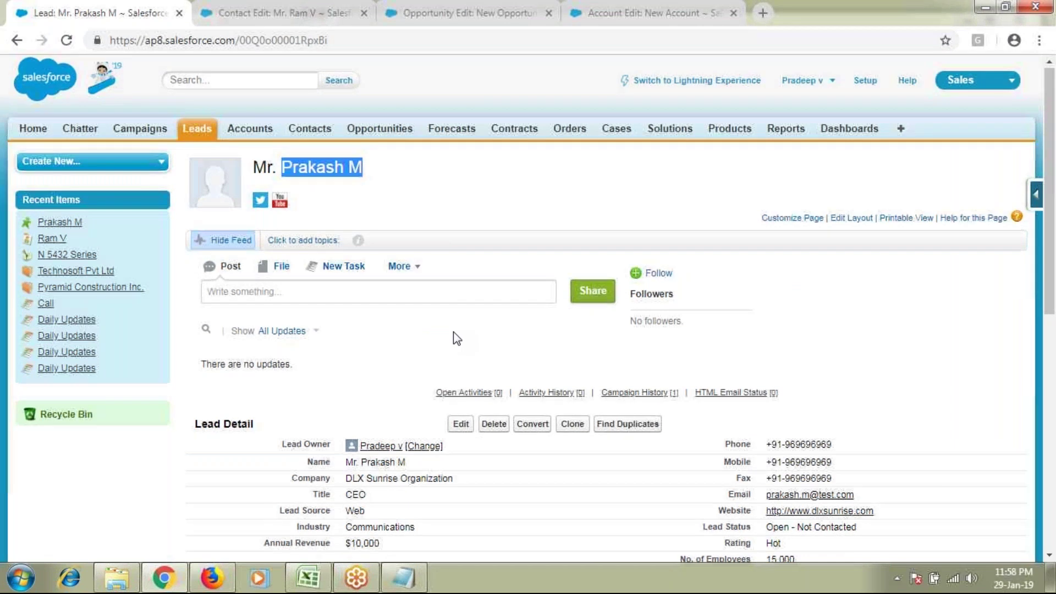
scroll(379, 337, "down", 3)
triple_click(399, 325)
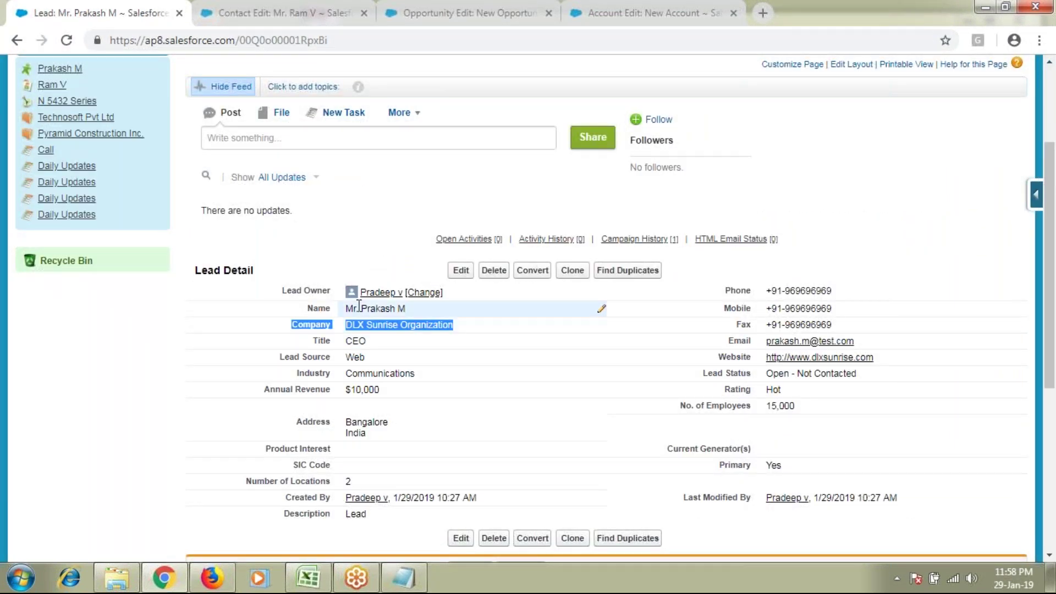
scroll(344, 391, "down", 6)
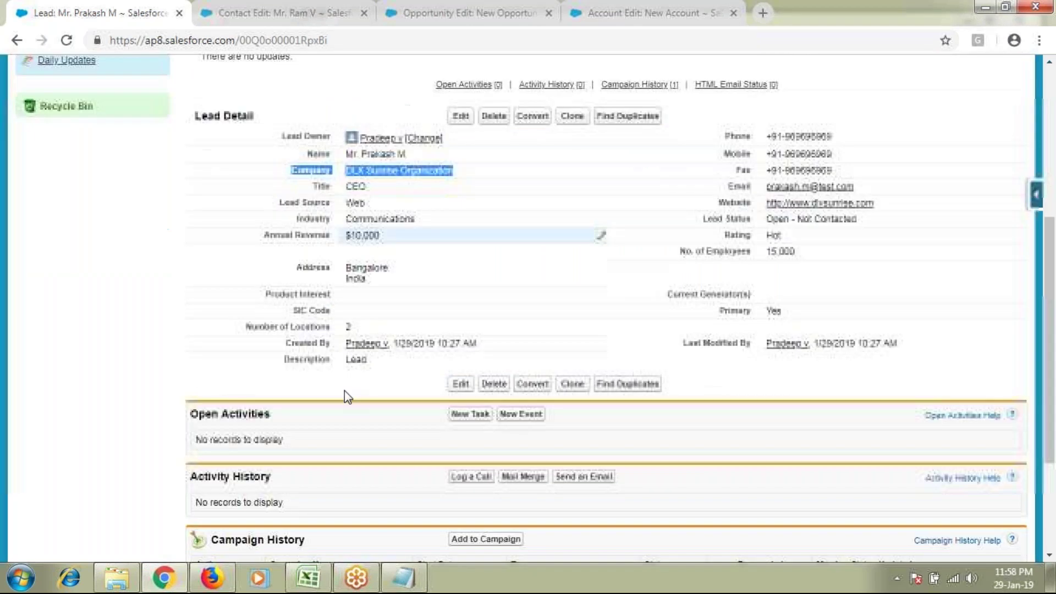
scroll(308, 392, "down", 1)
left_click_drag(235, 363, 295, 364)
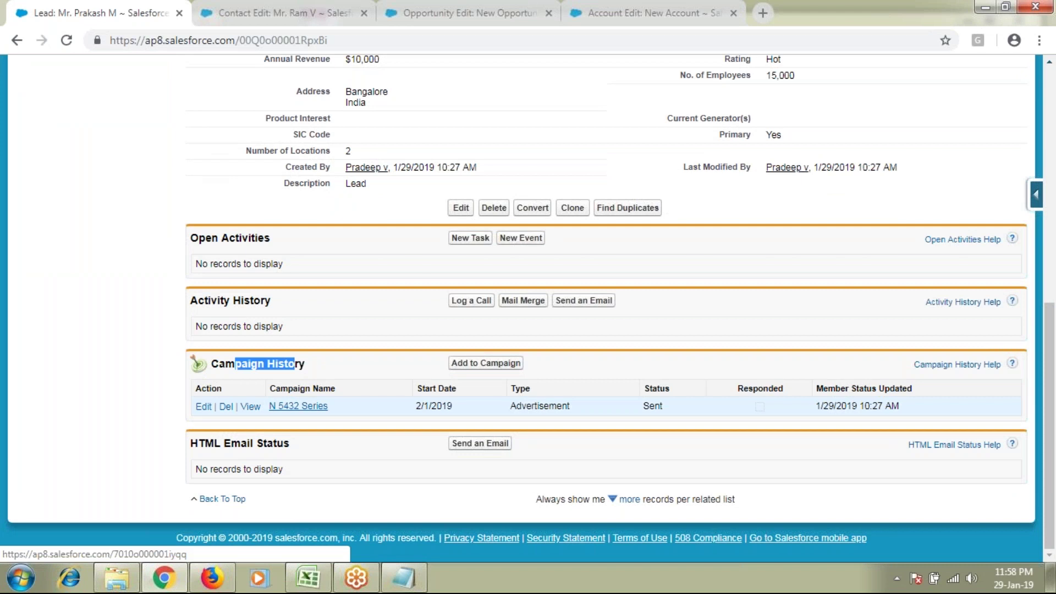
Step: Review the saved lead's phone, Fax, Title and Email details
scroll(356, 439, "up", 5)
scroll(355, 444, "up", 2)
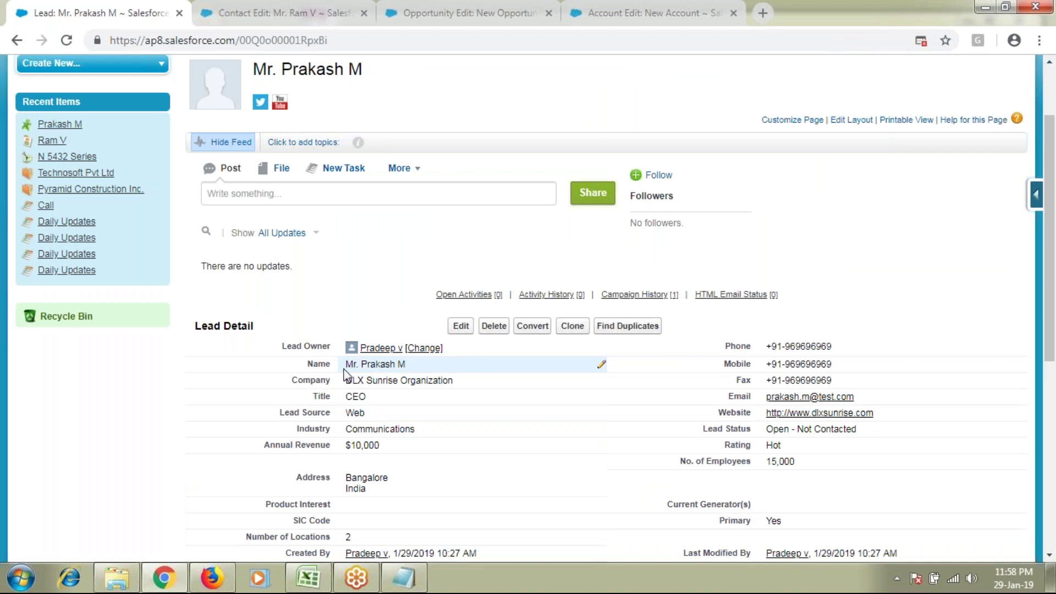
scroll(345, 375, "down", 1)
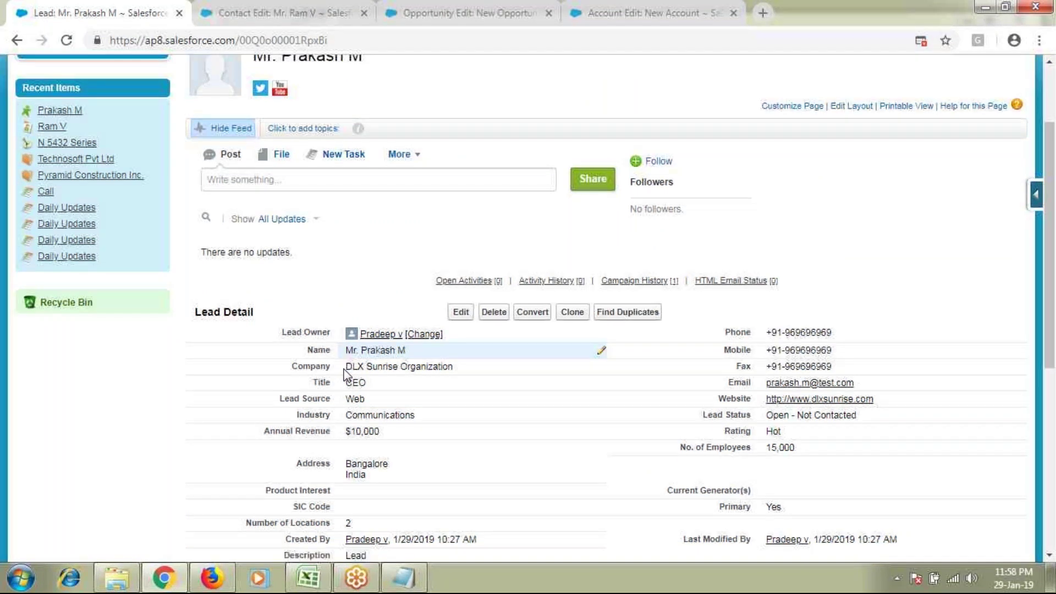
scroll(344, 375, "down", 1)
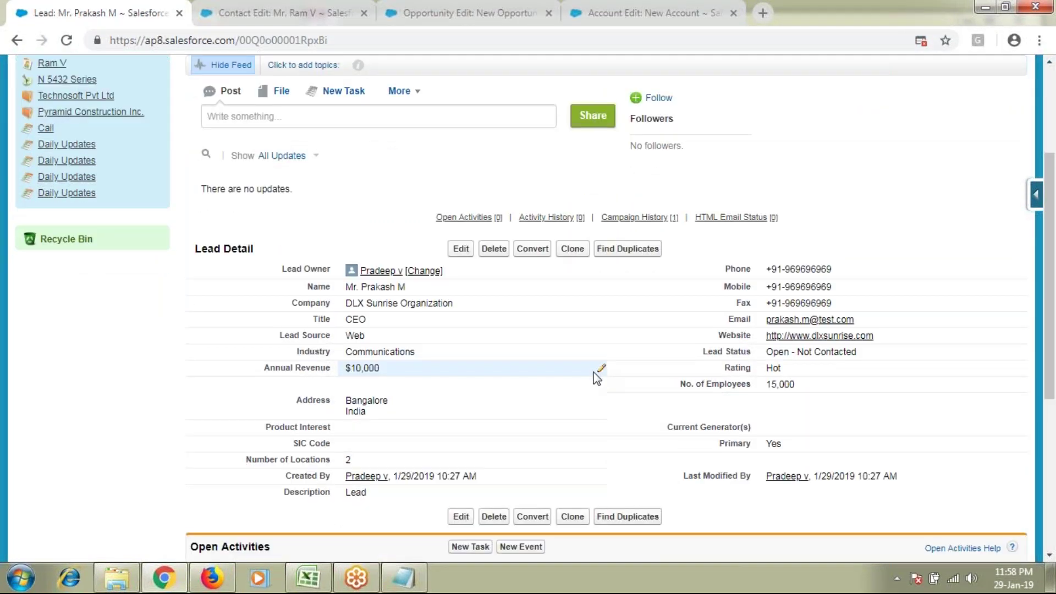
left_click_drag(729, 269, 776, 269)
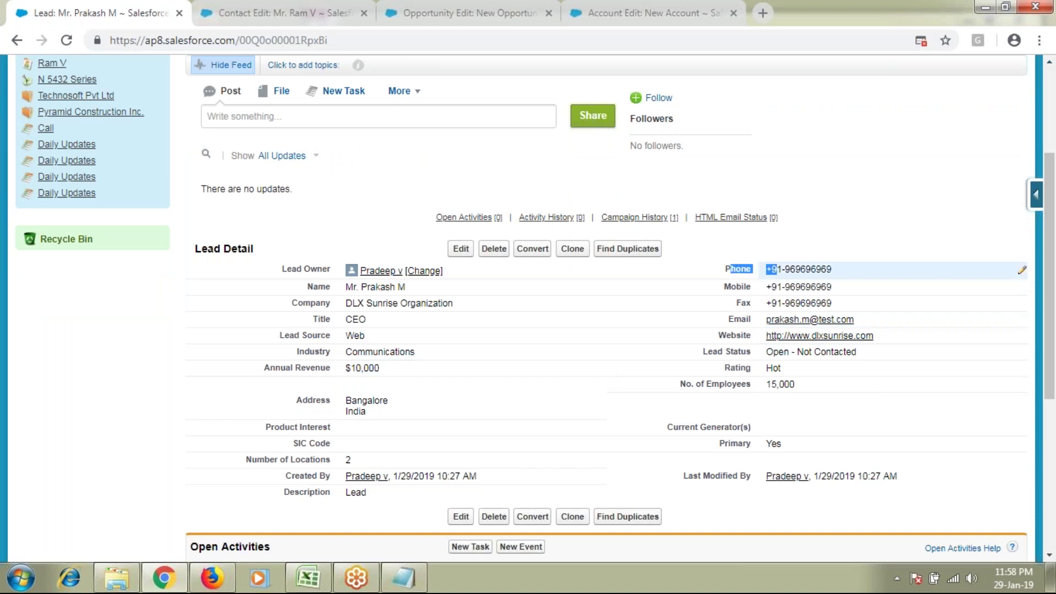
left_click_drag(742, 303, 709, 344)
left_click(732, 342)
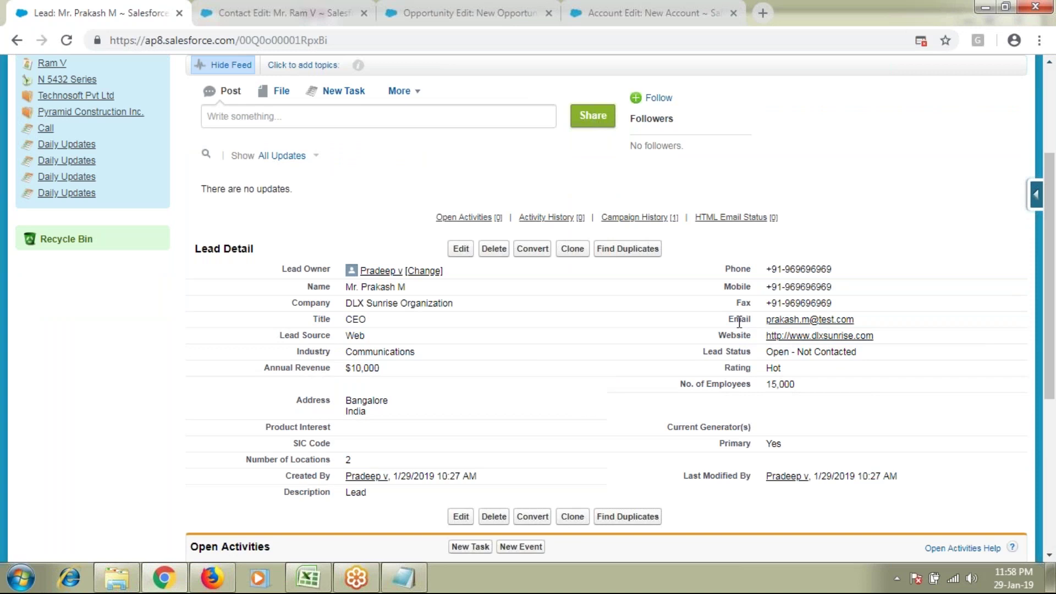
Step: Inline-edit Lead Status to Working - Contacted, then look at the Open Activities list
double_click(873, 353)
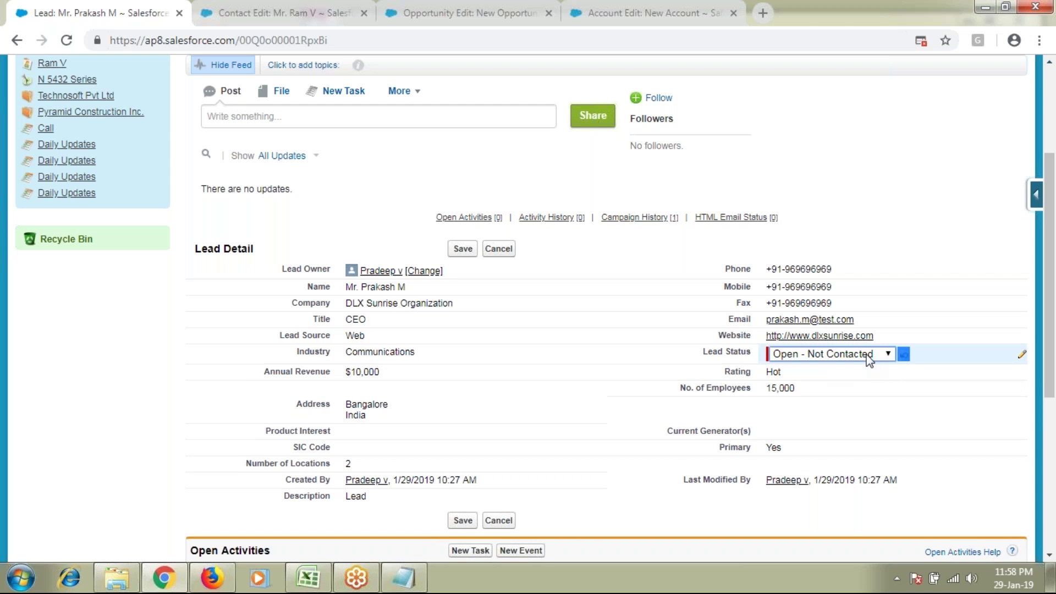
left_click(867, 355)
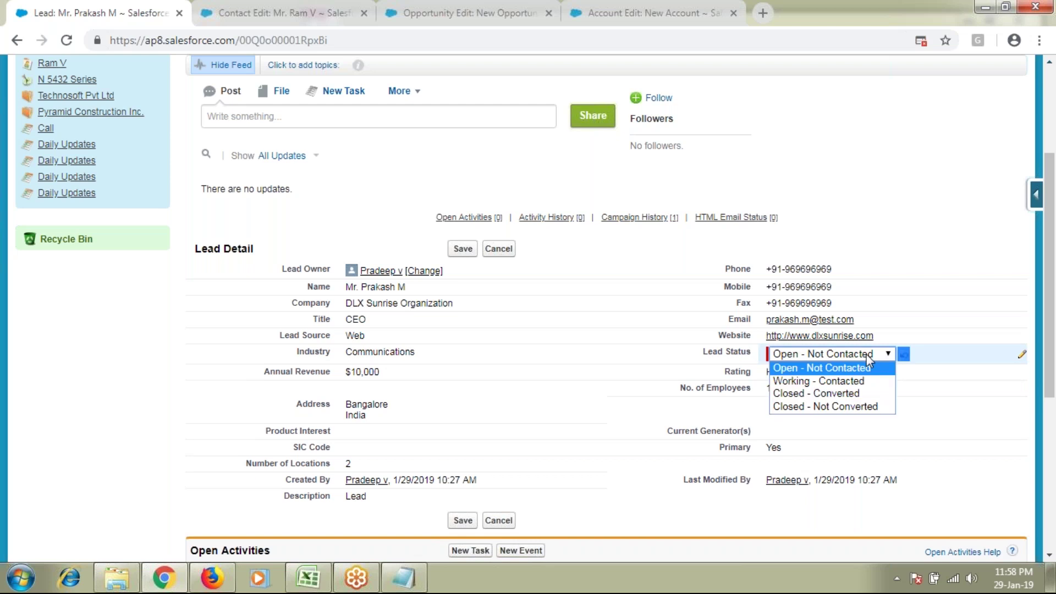
left_click(869, 381)
key("Return")
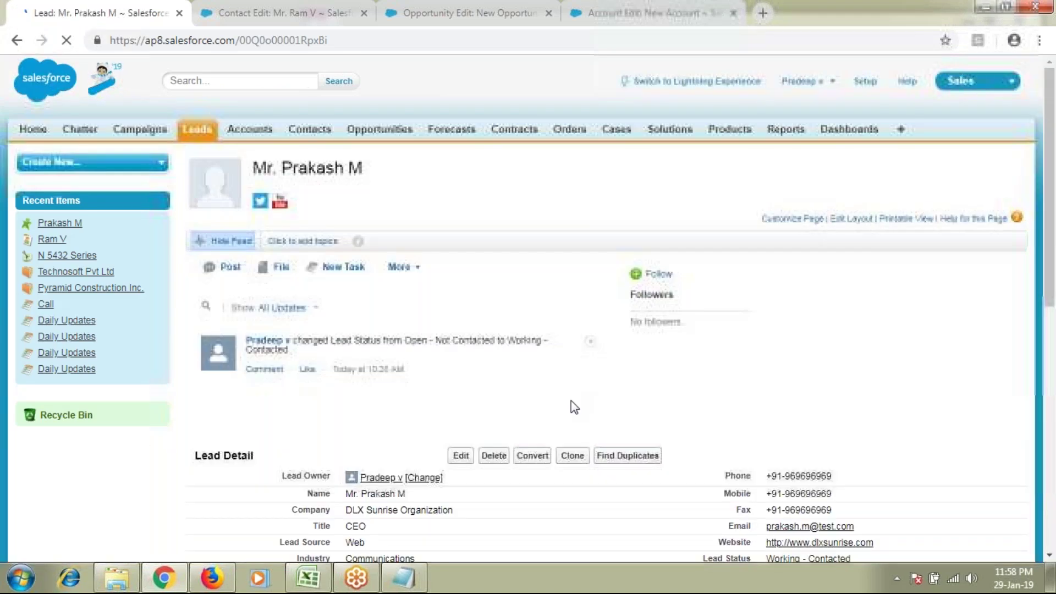
scroll(319, 435, "down", 5)
scroll(305, 467, "down", 3)
double_click(245, 313)
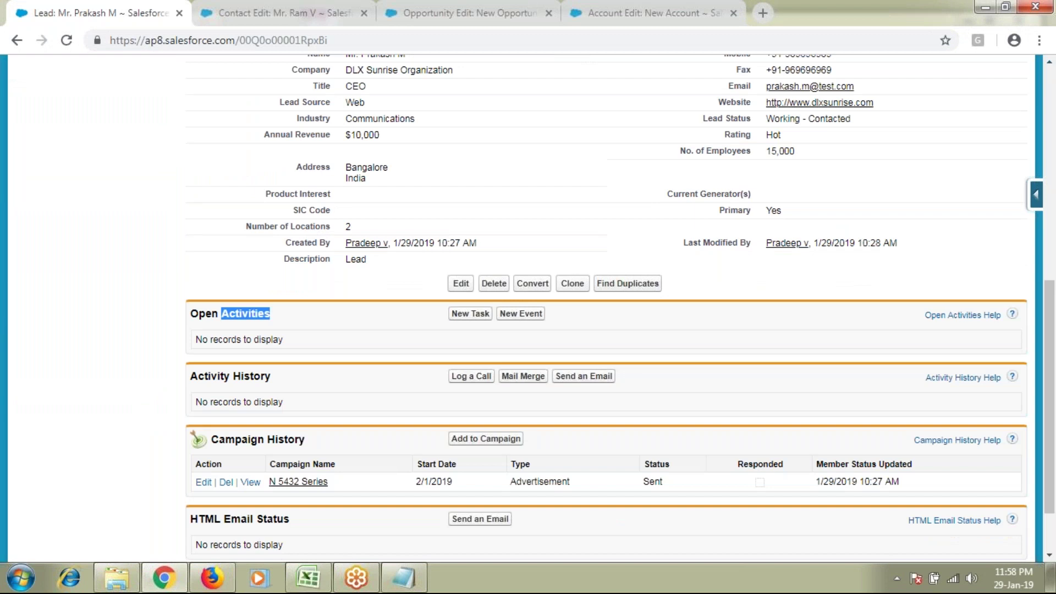
scroll(302, 337, "up", 3)
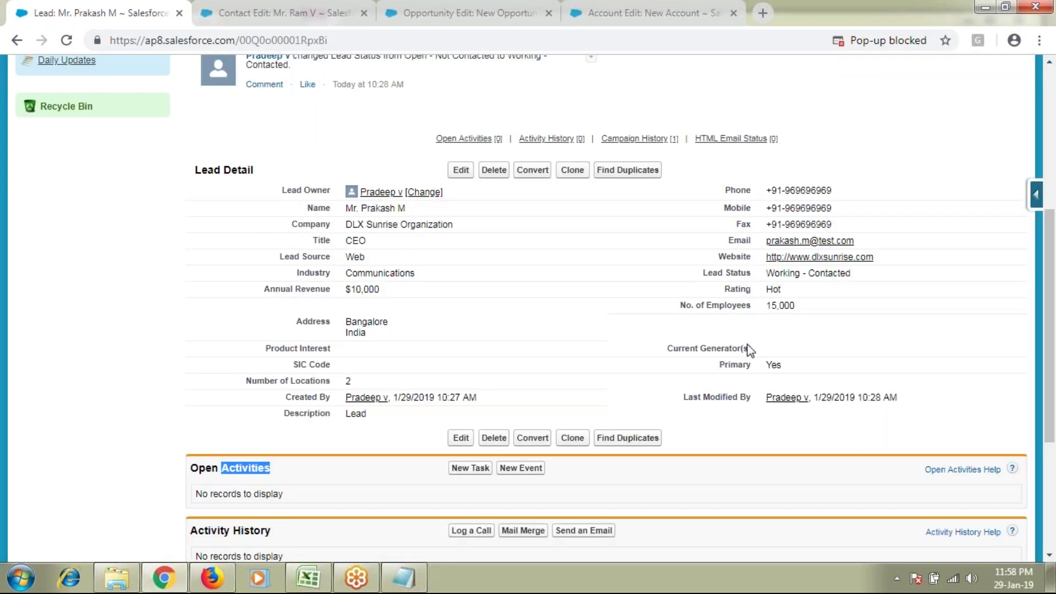
scroll(371, 407, "down", 1)
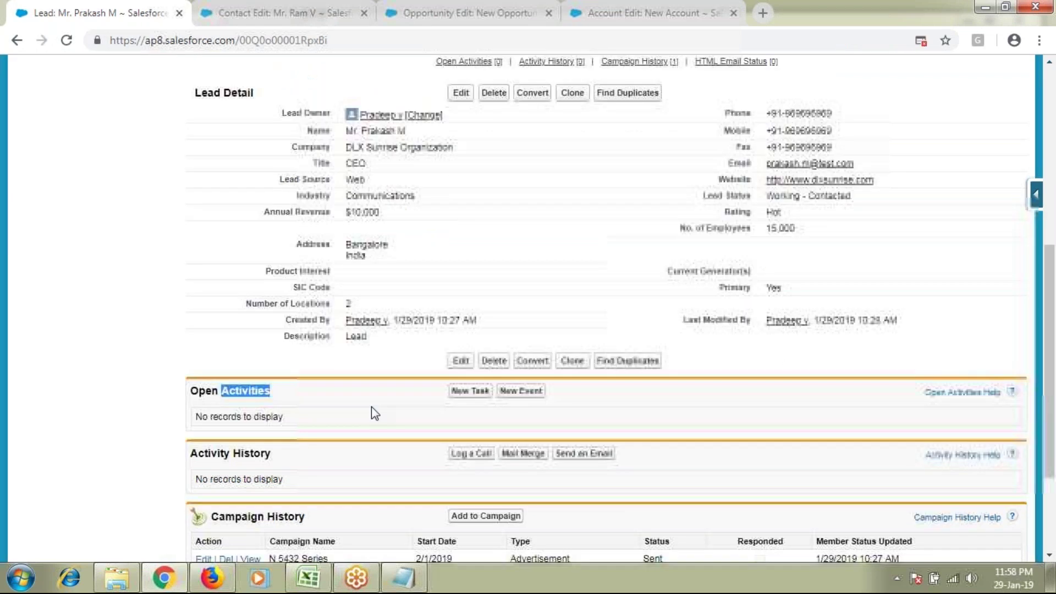
Step: Create and save task 'Contacted Lead', due 1/29/2019, status Completed, priority High
left_click(470, 391)
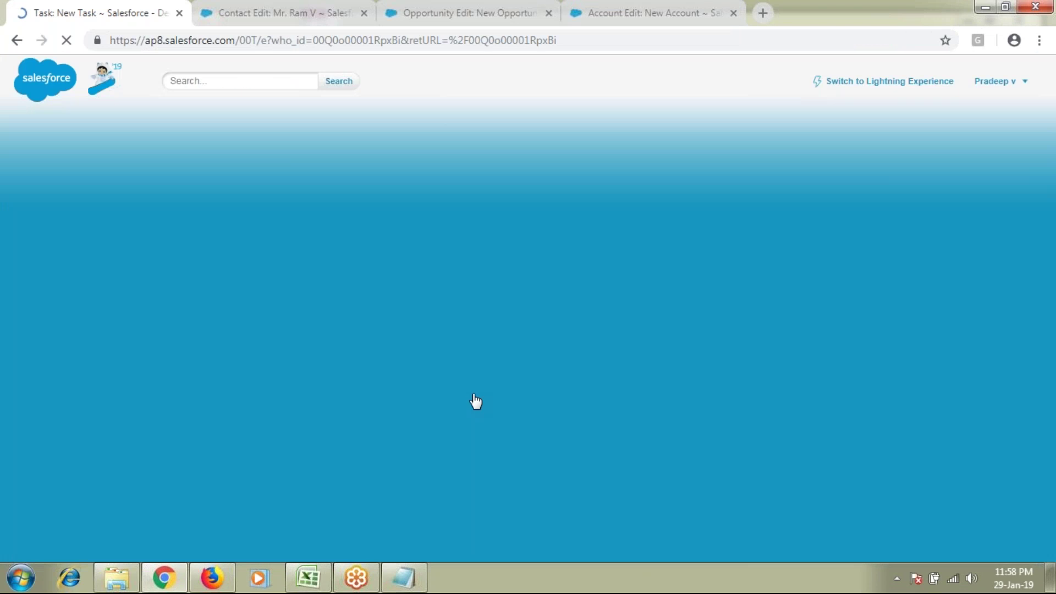
left_click(404, 308)
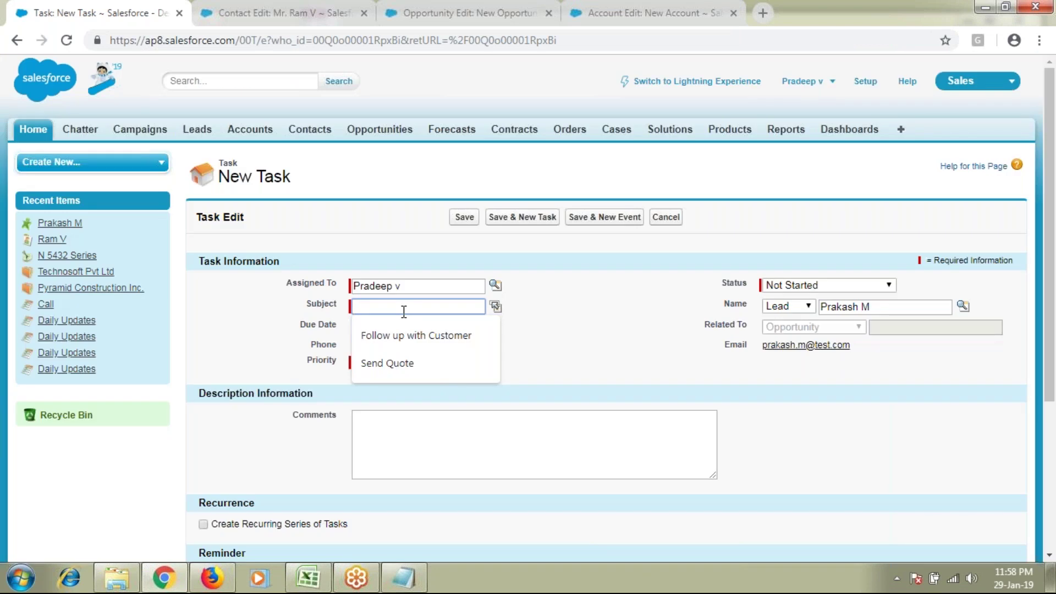
type("Contacted Lead")
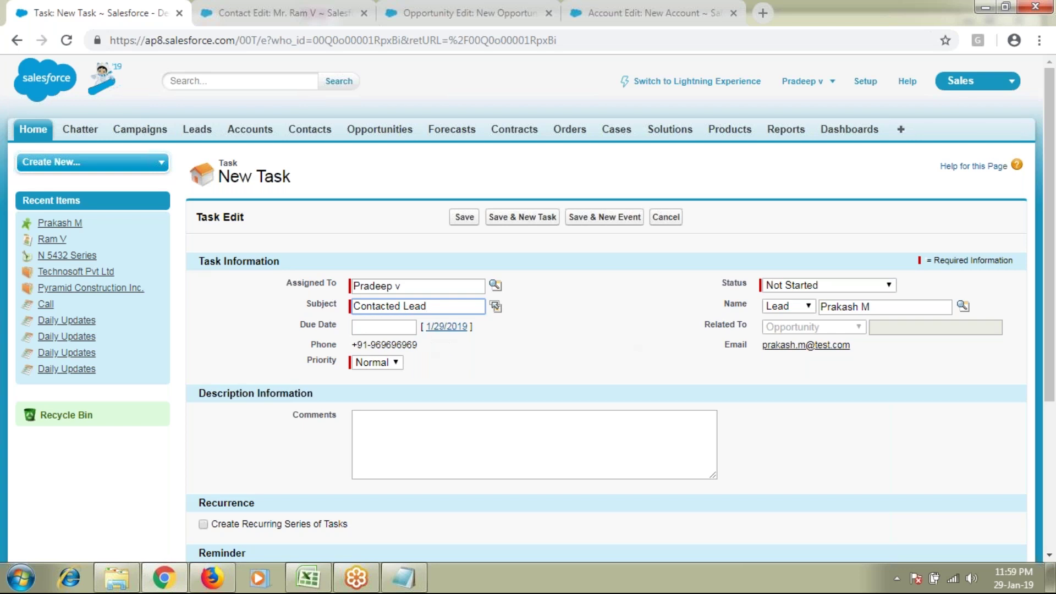
left_click(440, 326)
left_click(801, 286)
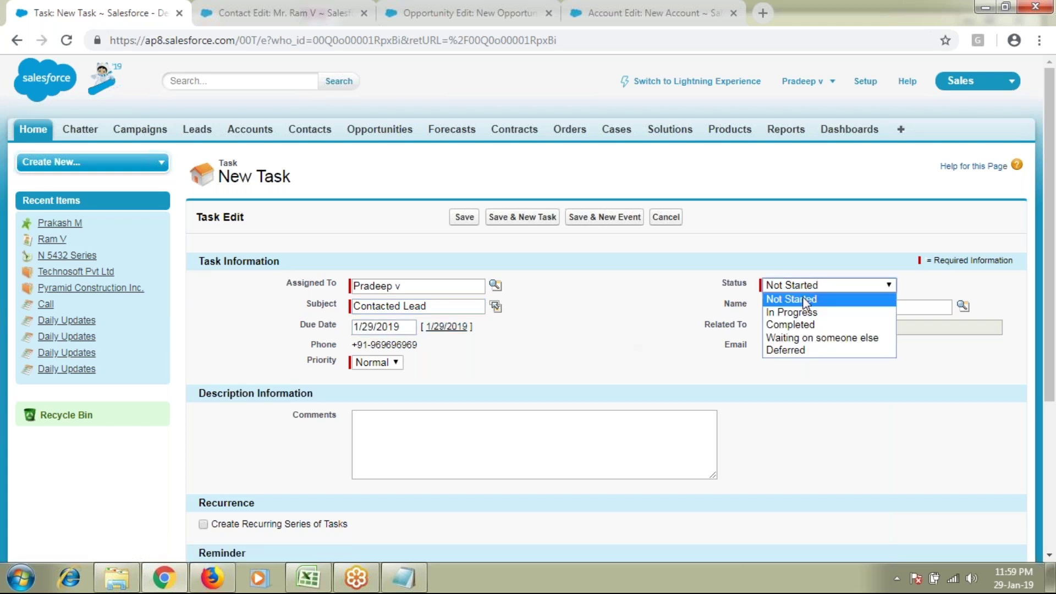
left_click(796, 324)
left_click(389, 362)
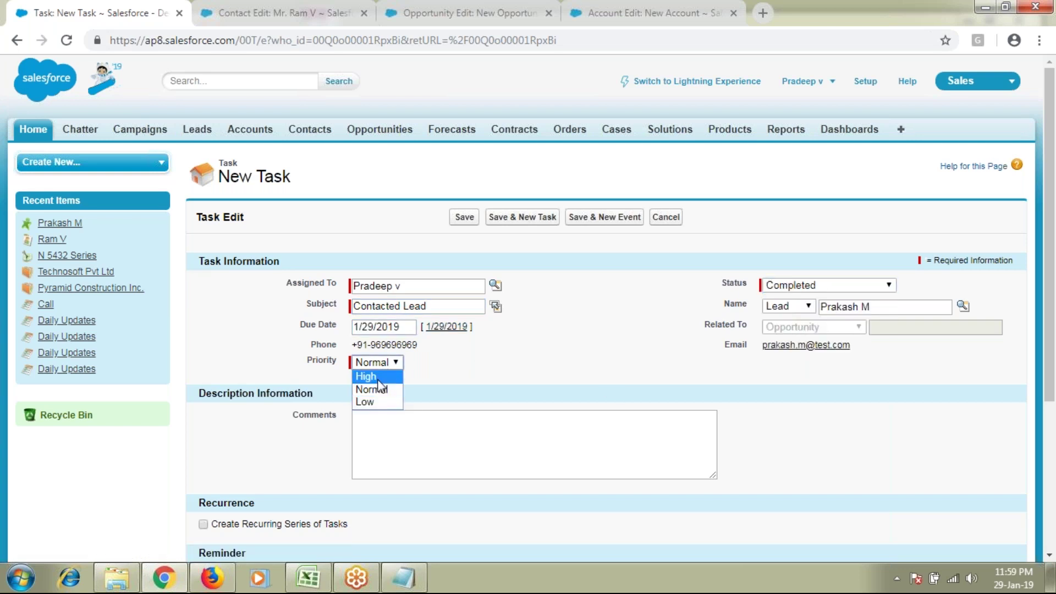
left_click(377, 377)
left_click_drag(353, 345, 455, 330)
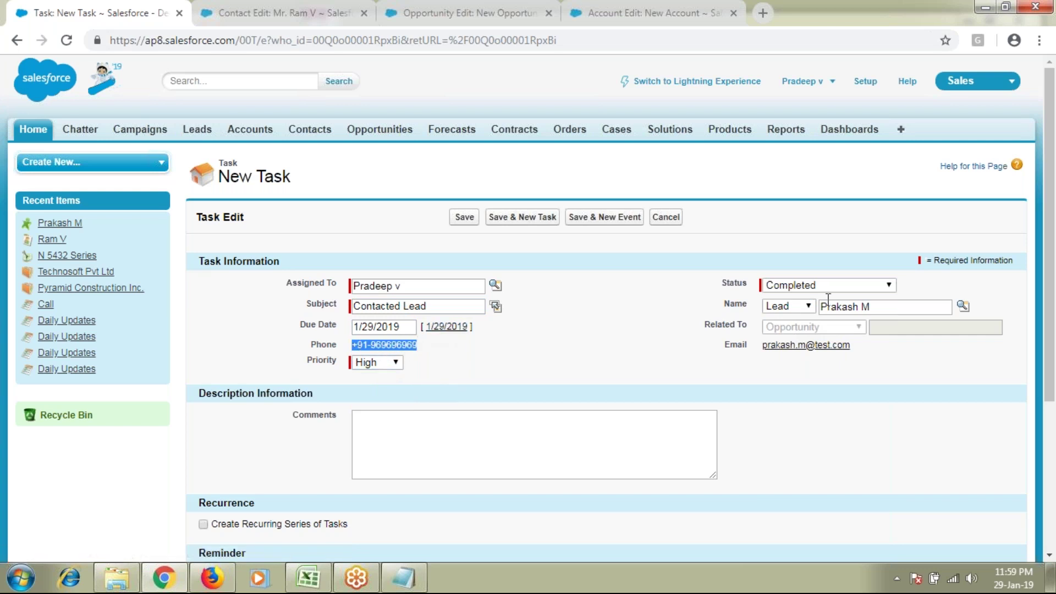
left_click_drag(725, 352, 892, 354)
left_click(467, 218)
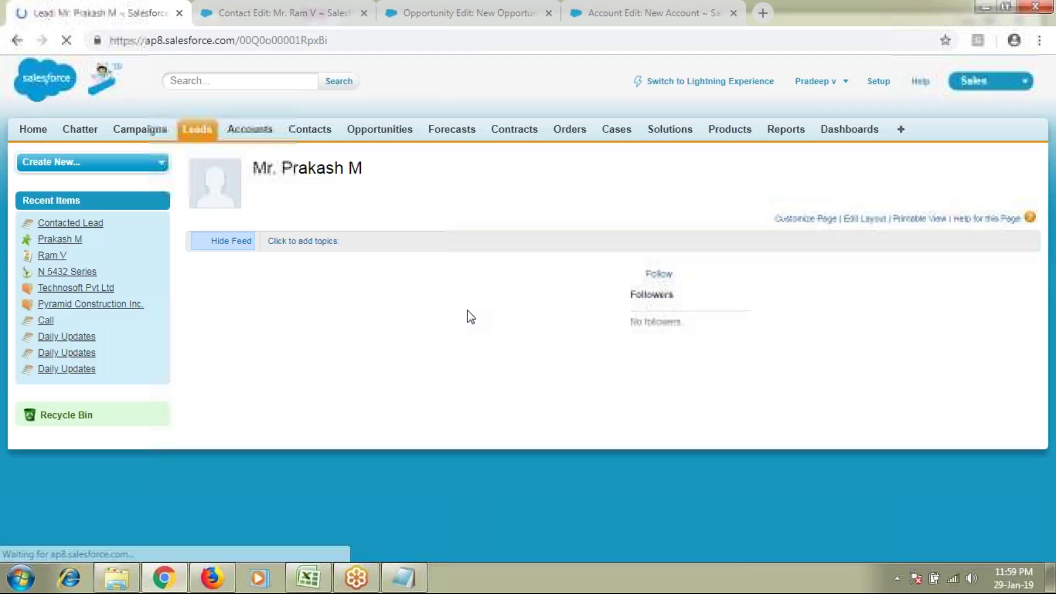
scroll(345, 447, "down", 5)
scroll(345, 447, "down", 2)
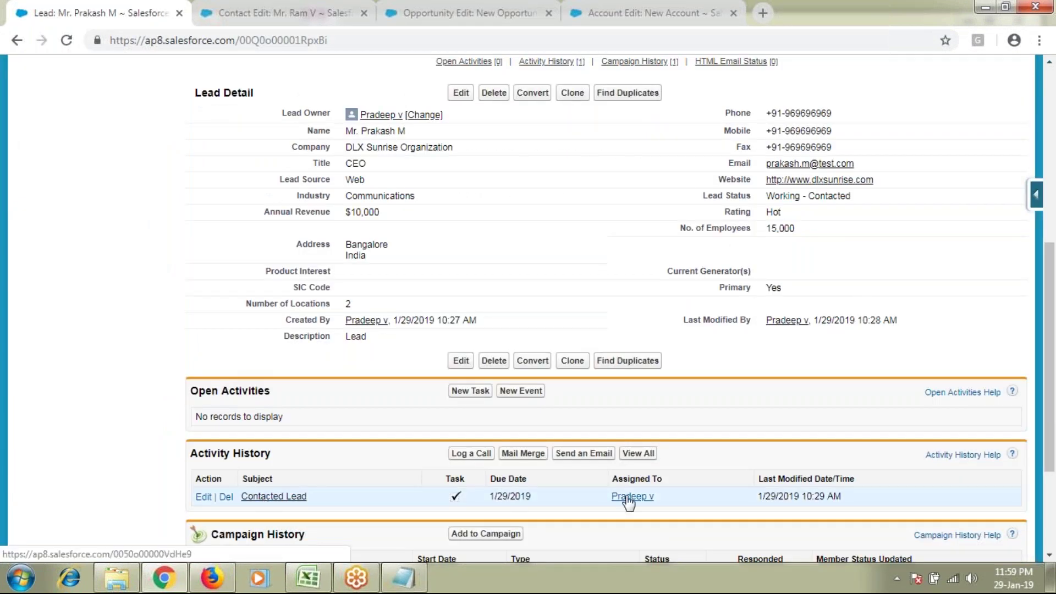
scroll(721, 469, "up", 2)
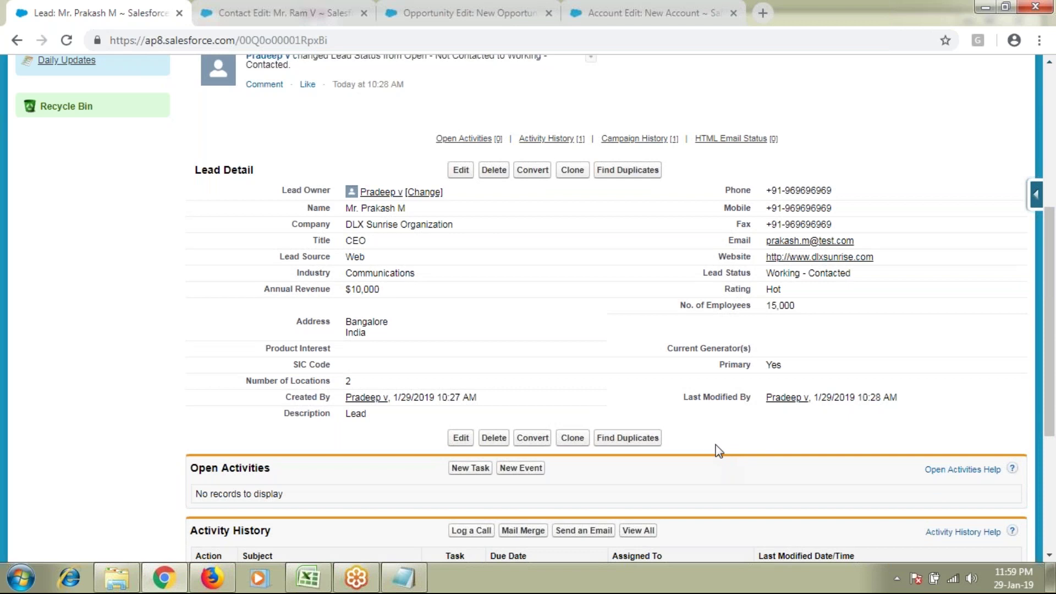
double_click(871, 276)
left_click(871, 276)
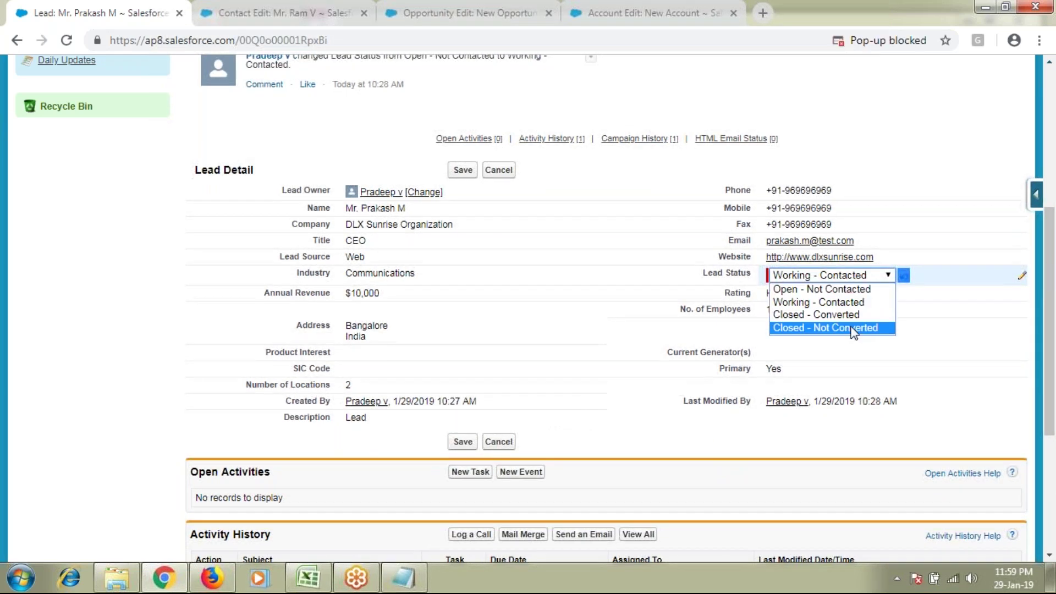
left_click(853, 329)
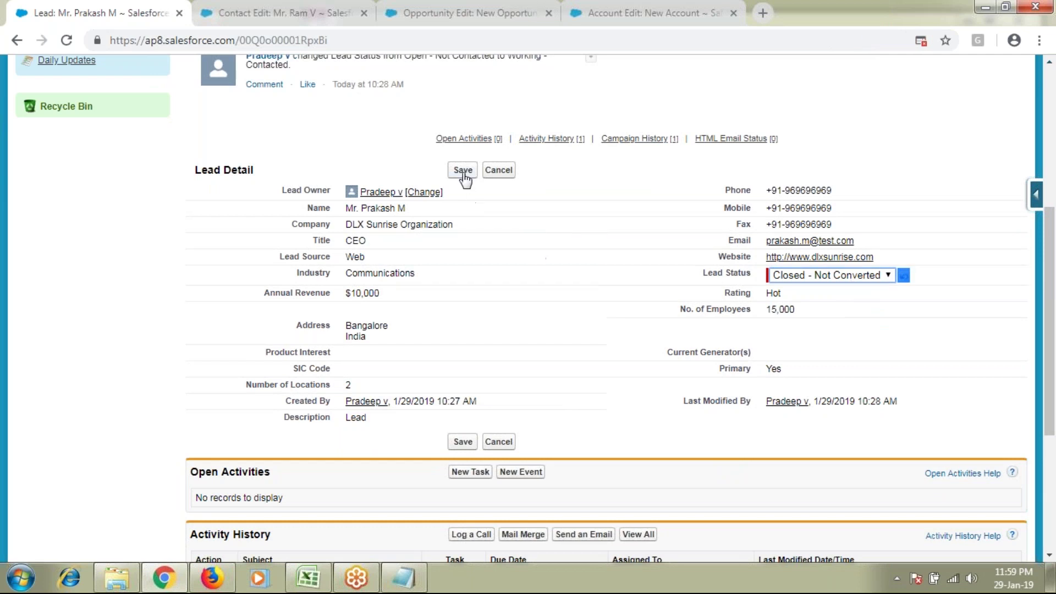
left_click_drag(278, 190, 790, 388)
left_click(867, 366)
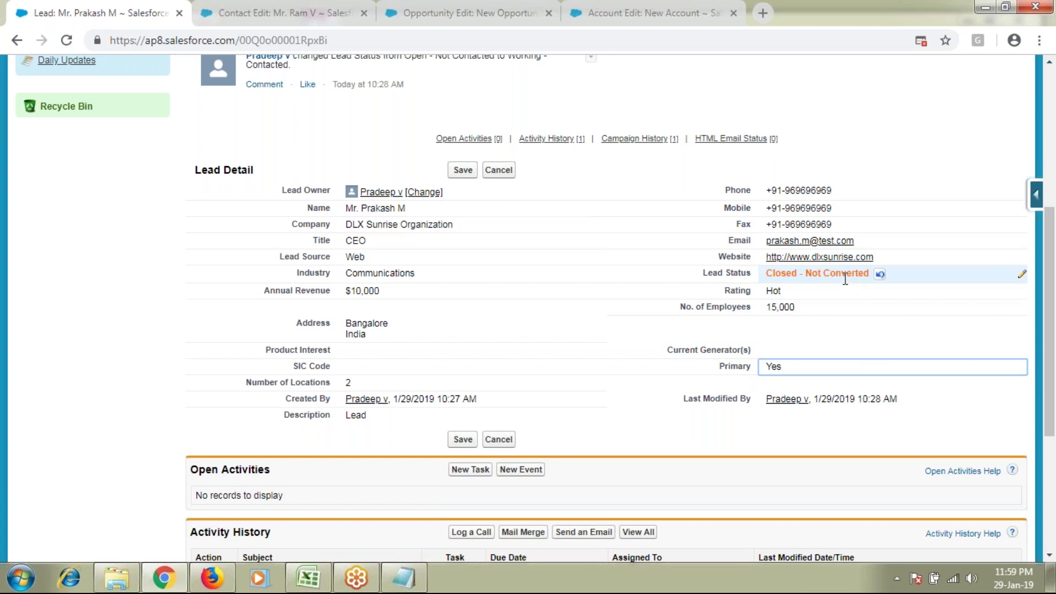
left_click(502, 174)
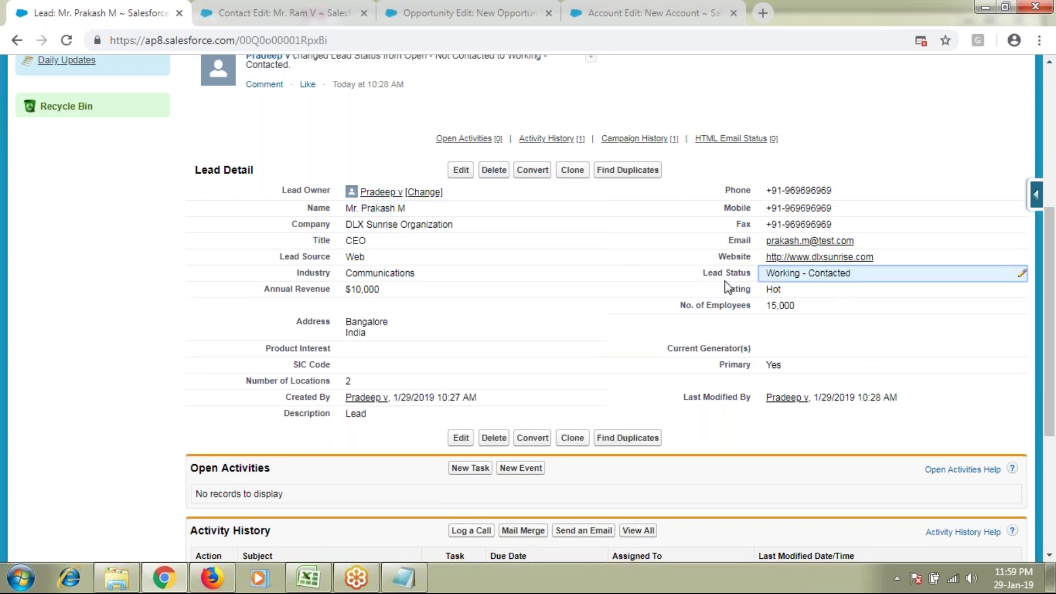
left_click_drag(725, 273, 861, 275)
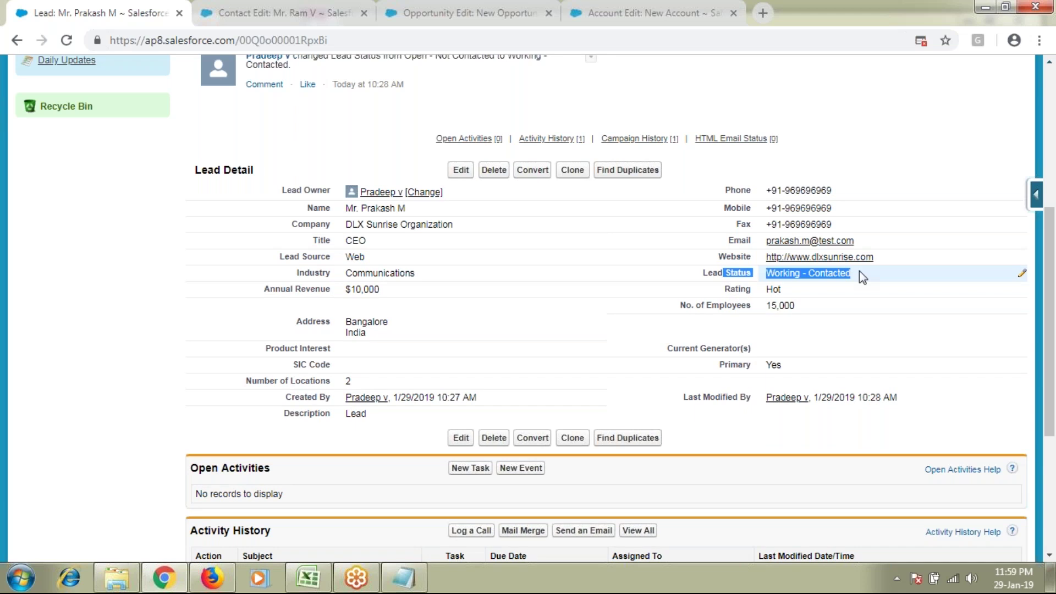
Step: Switch to the Batch 31 Notepad notes and highlight the Lead CONVERSION mechanism heading
scroll(400, 457, "down", 2)
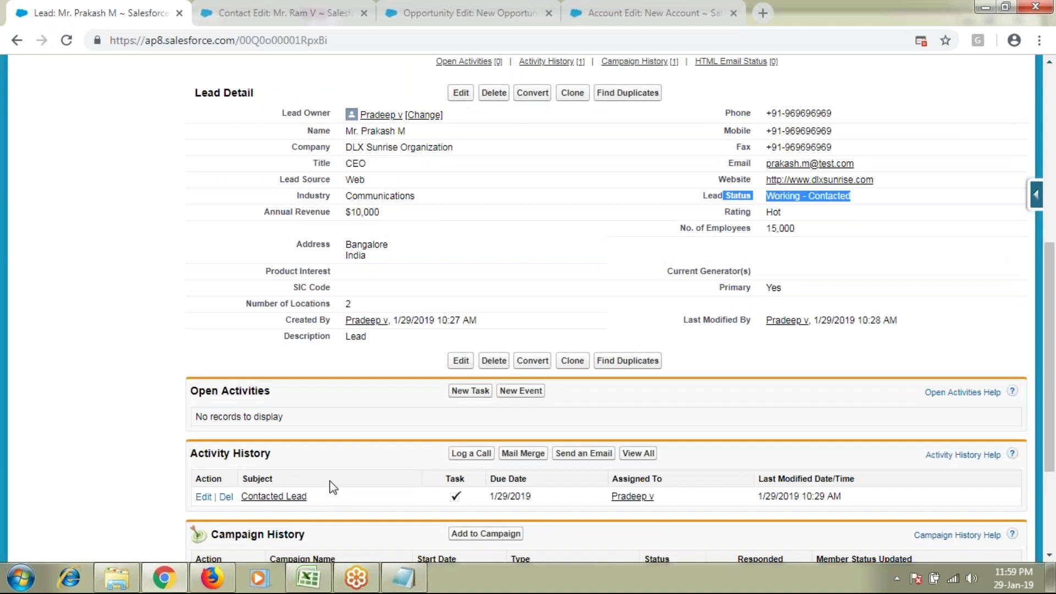
scroll(332, 488, "up", 3)
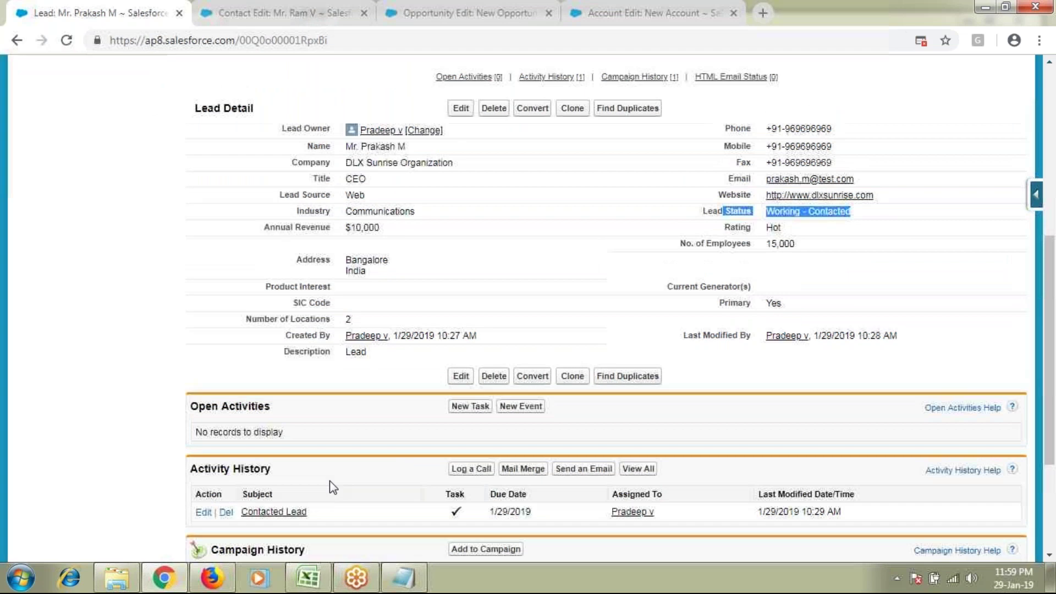
scroll(332, 488, "up", 2)
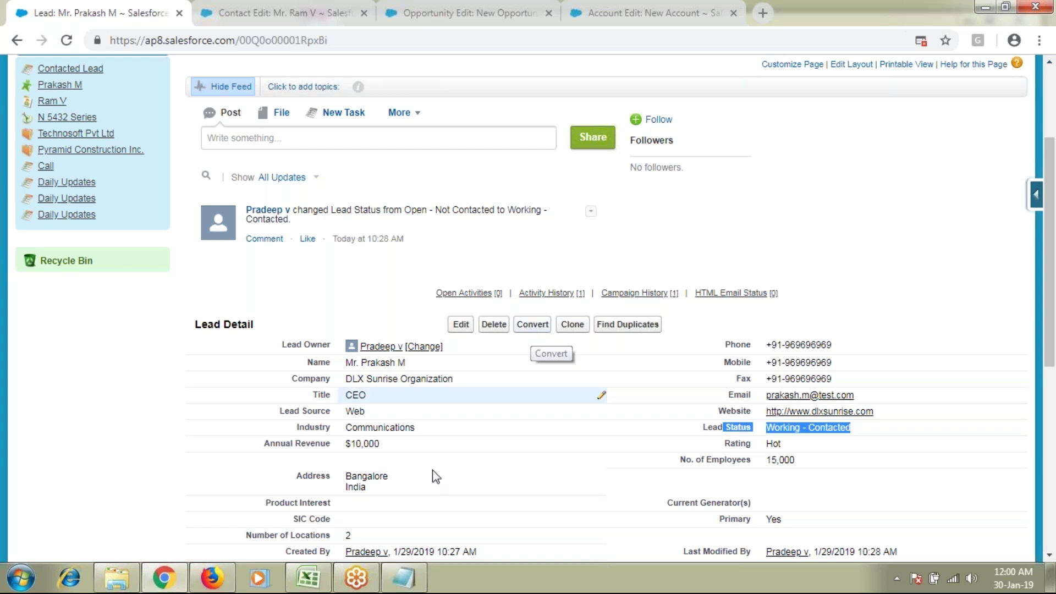
left_click(404, 577)
left_click_drag(203, 399, 32, 397)
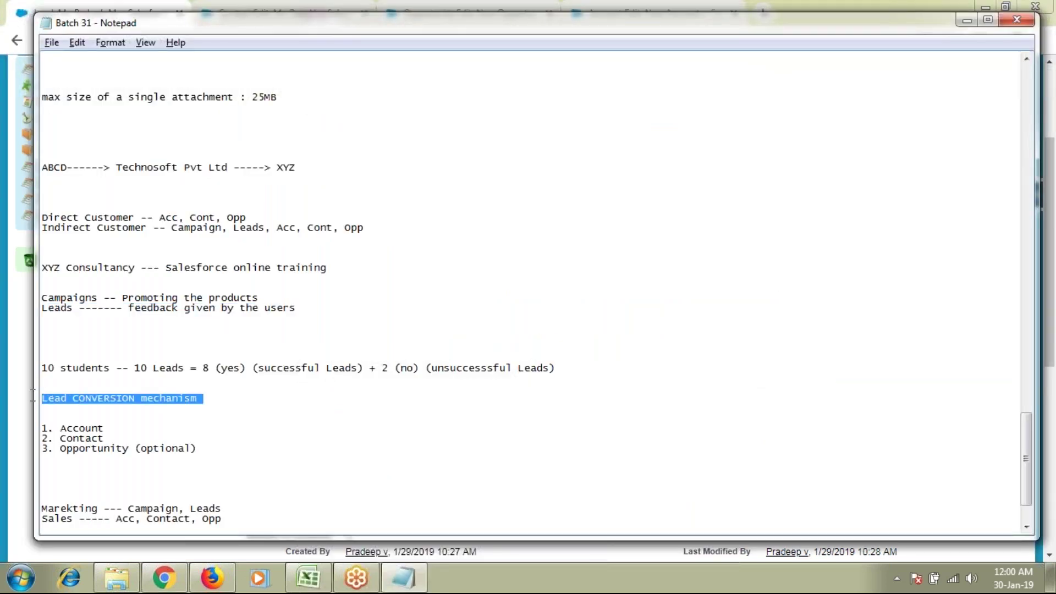
Step: Alt+Tab back to Chrome and scroll to the top of the lead record
key("alt+Tab")
scroll(331, 359, "up", 2)
scroll(336, 333, "up", 2)
left_click_drag(434, 249, 942, 374)
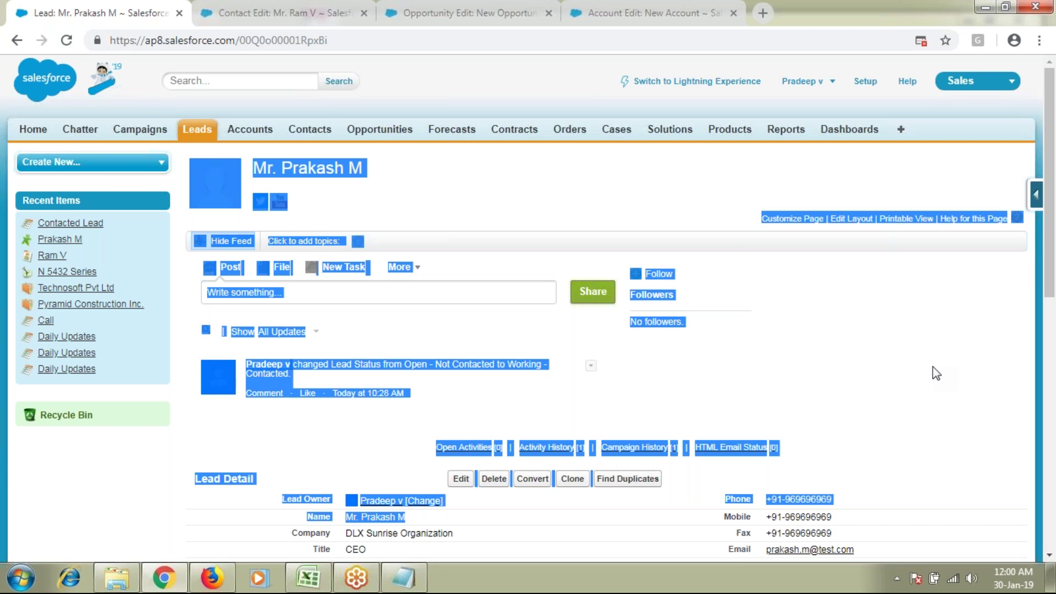
left_click(936, 376)
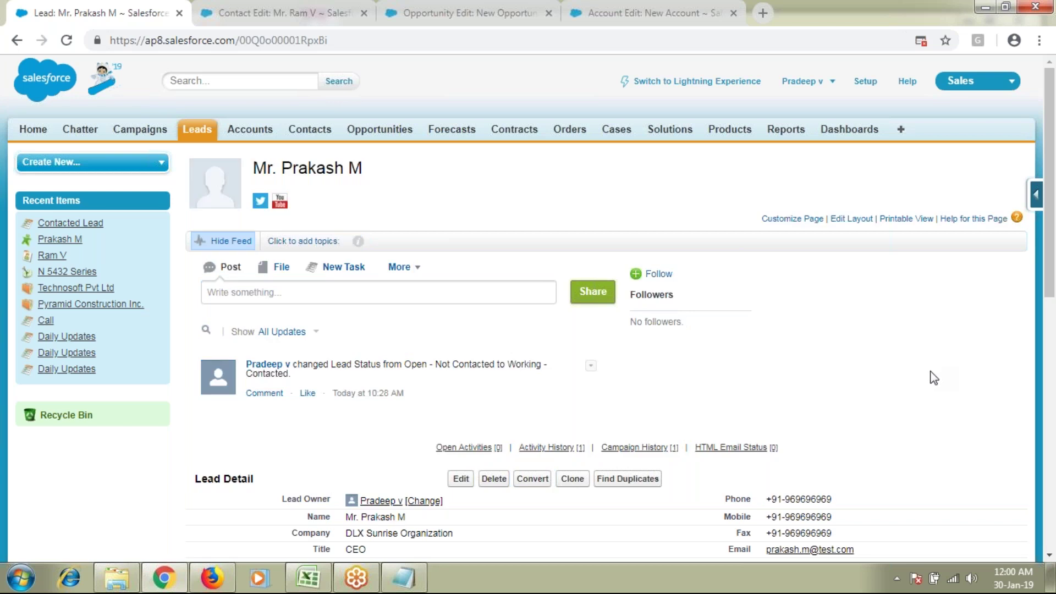
Step: Click Convert on the Lead Detail to open the Convert Lead page for DLX Sunrise Organization
scroll(933, 393, "down", 2)
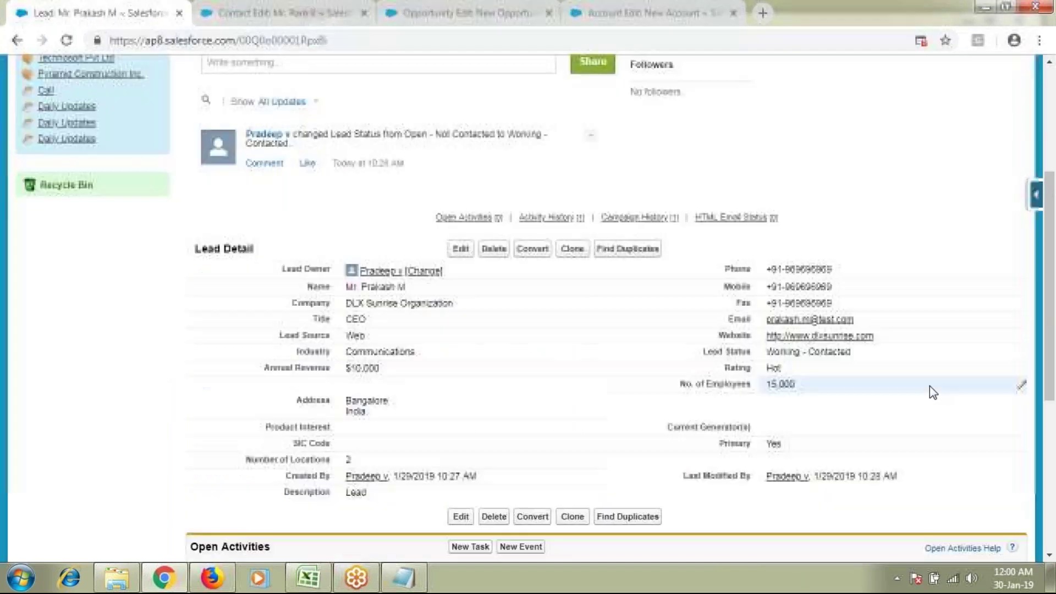
scroll(934, 393, "down", 3)
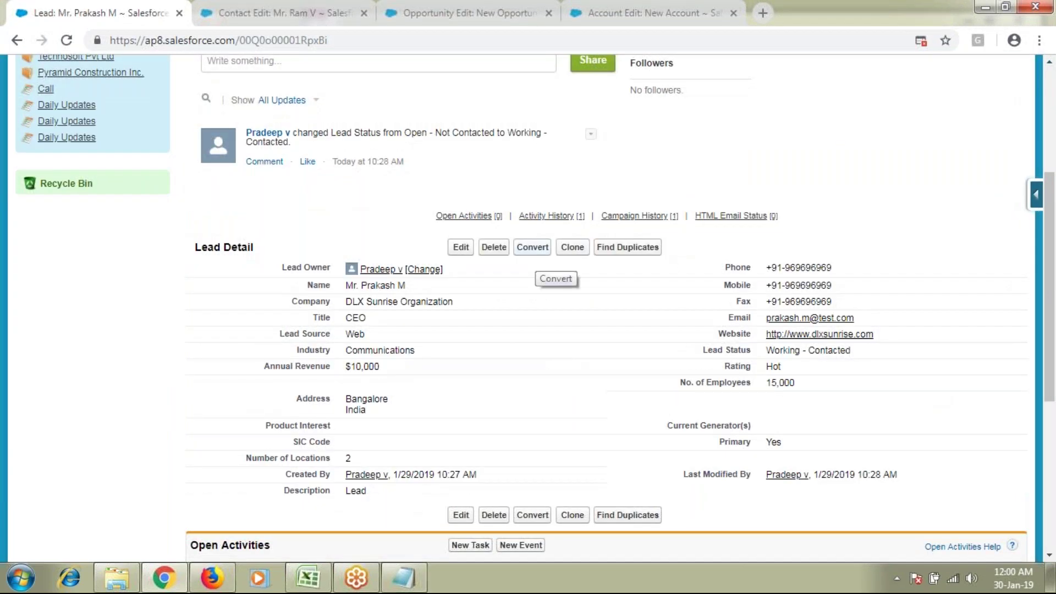
left_click(535, 248)
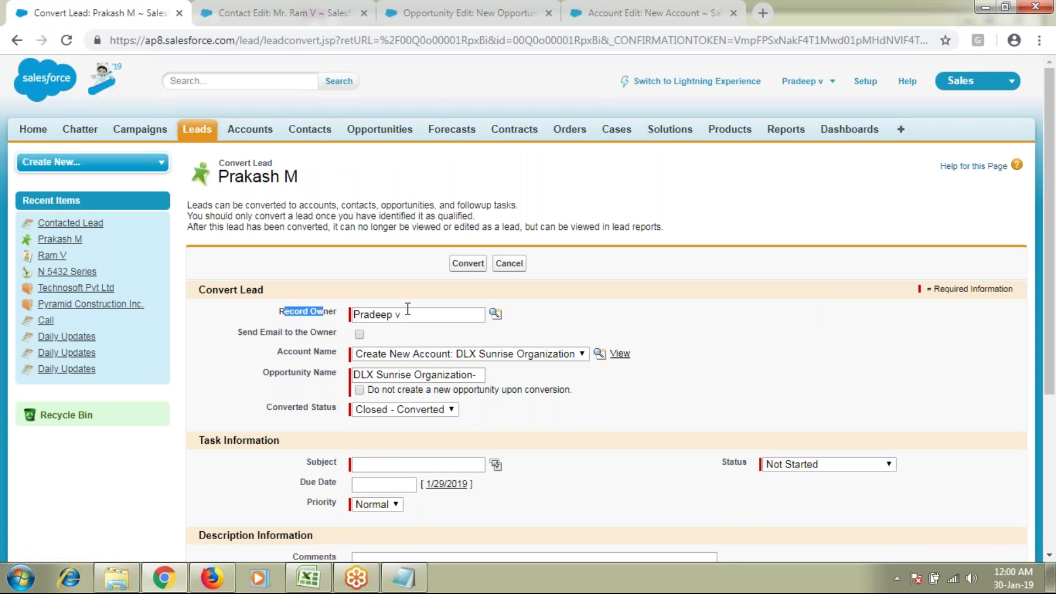
left_click(419, 587)
scroll(283, 462, "down", 3)
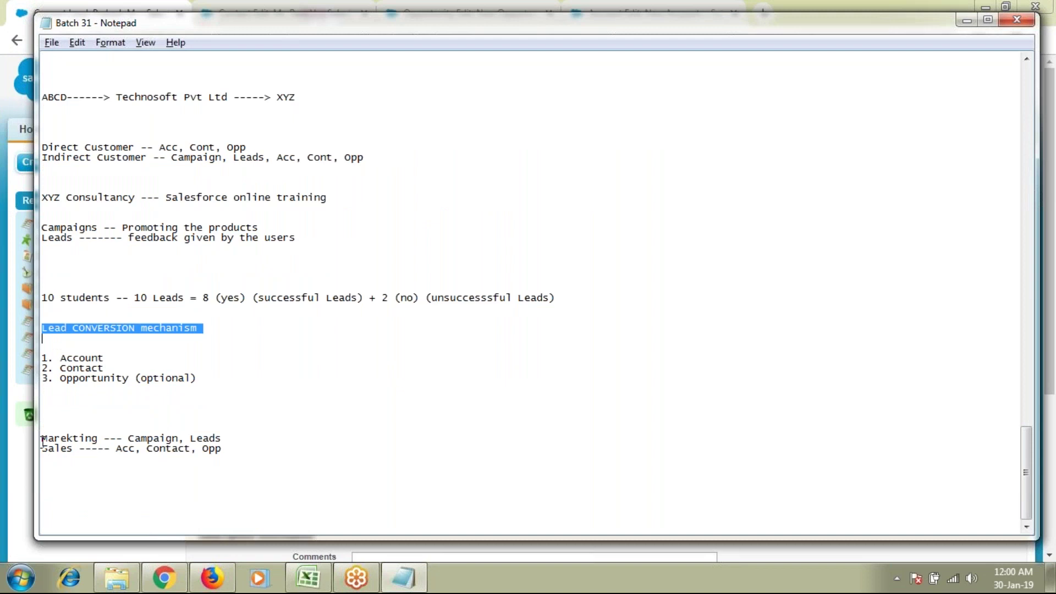
left_click_drag(47, 439, 109, 452)
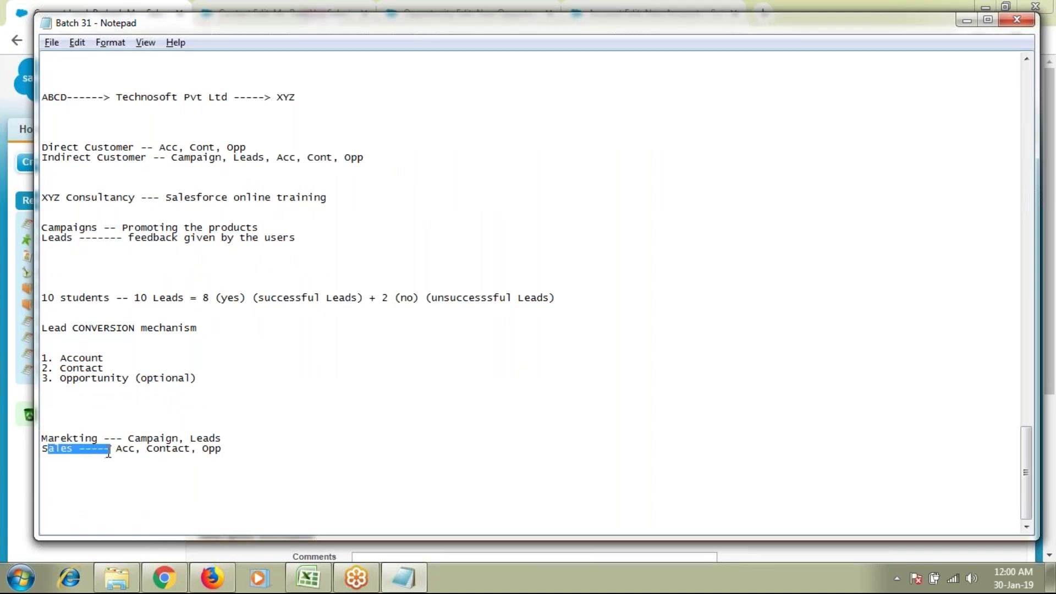
left_click(23, 498)
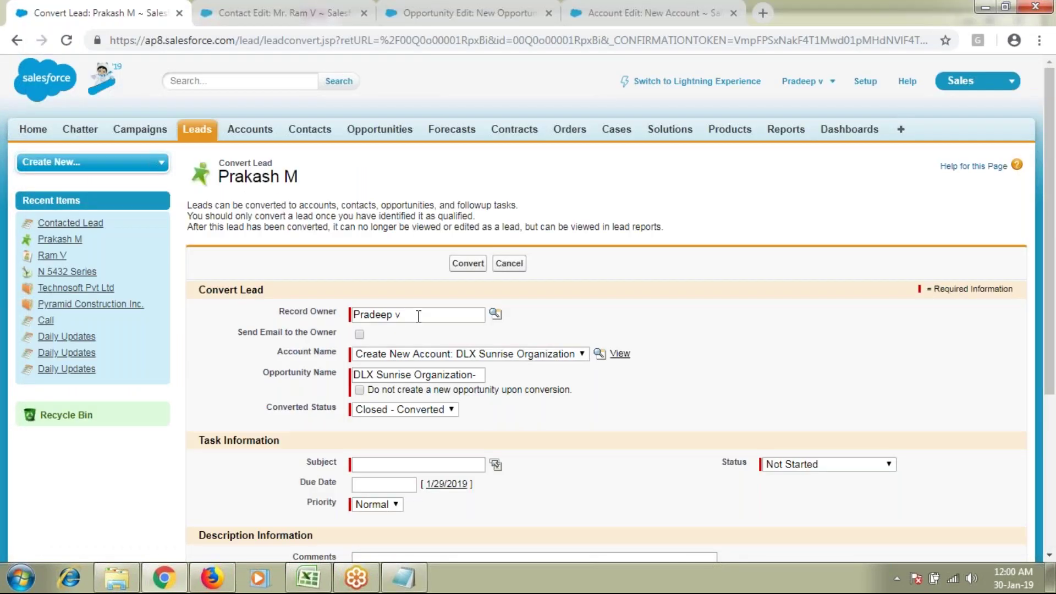
Step: Turn on the notification email to the record owner and leave the account choice unchanged
left_click_drag(418, 317, 338, 321)
left_click_drag(238, 338, 294, 335)
left_click(360, 335)
left_click_drag(282, 352, 334, 355)
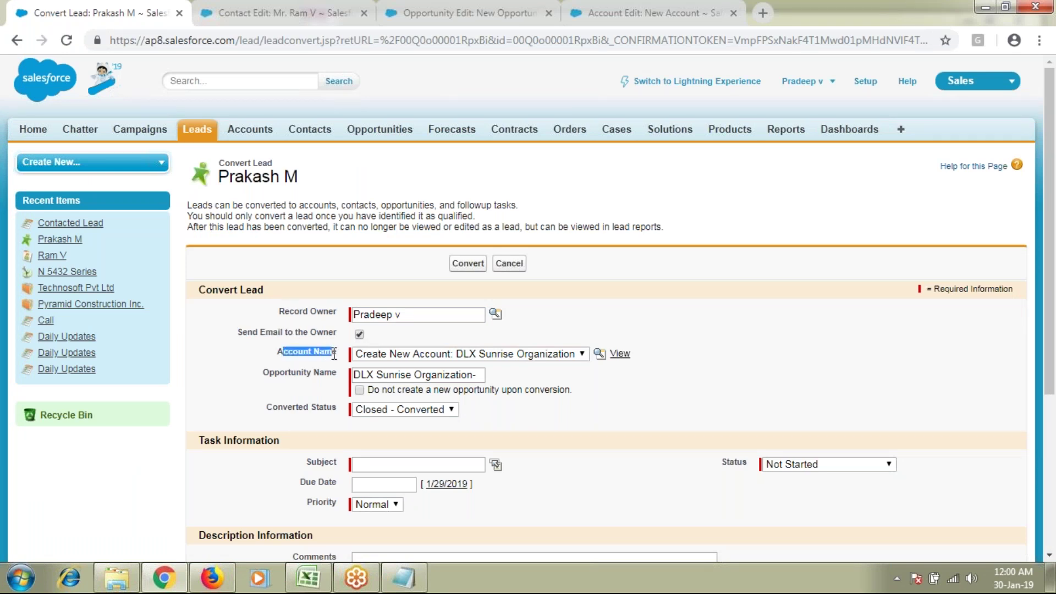
left_click(456, 354)
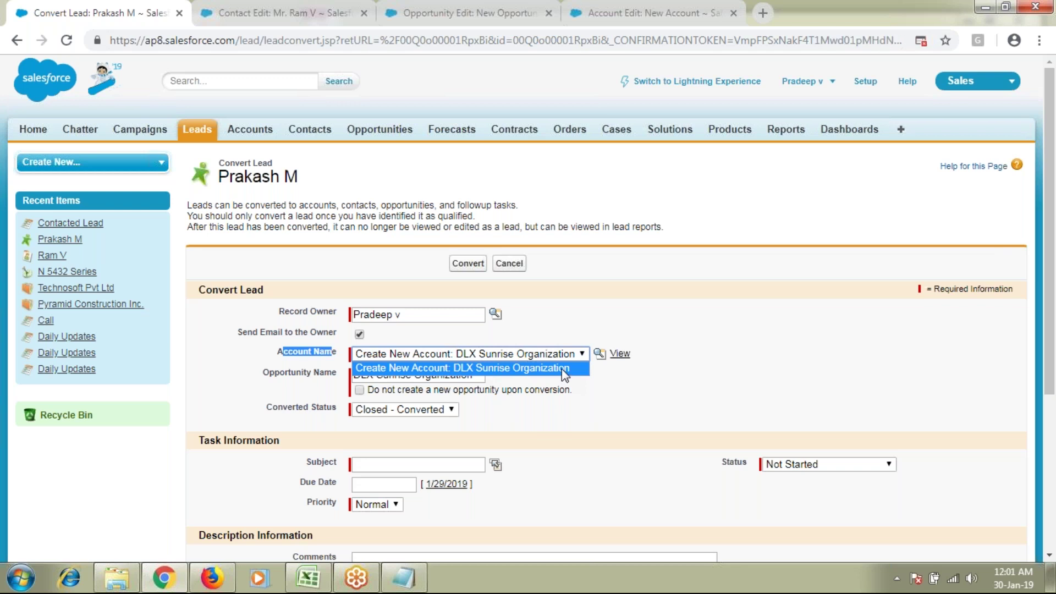
left_click(282, 255)
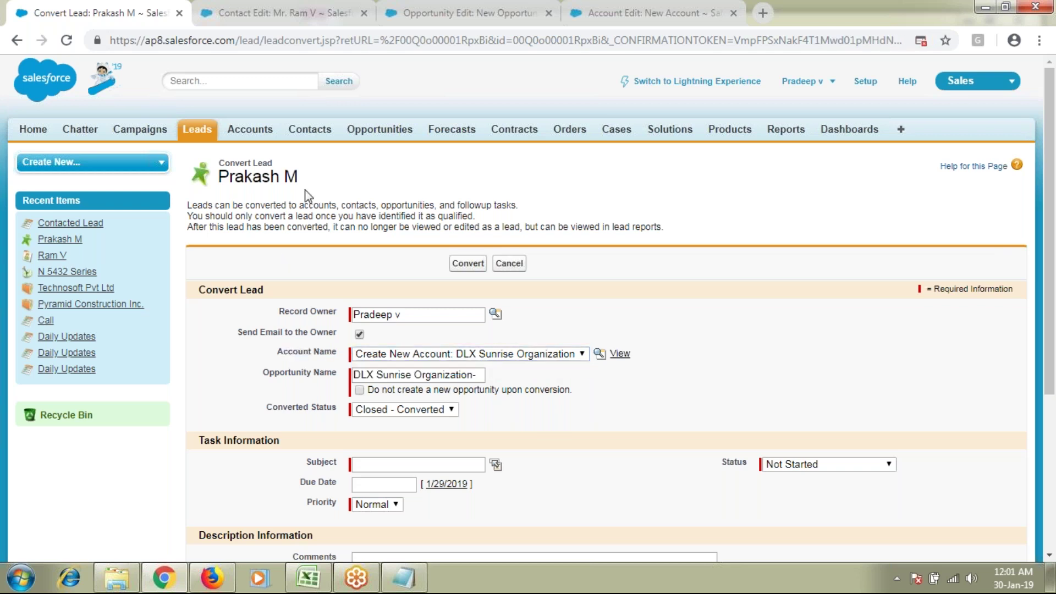
Step: Keep creating an opportunity and rename it to 'N 5141 series'
left_click_drag(307, 183, 219, 181)
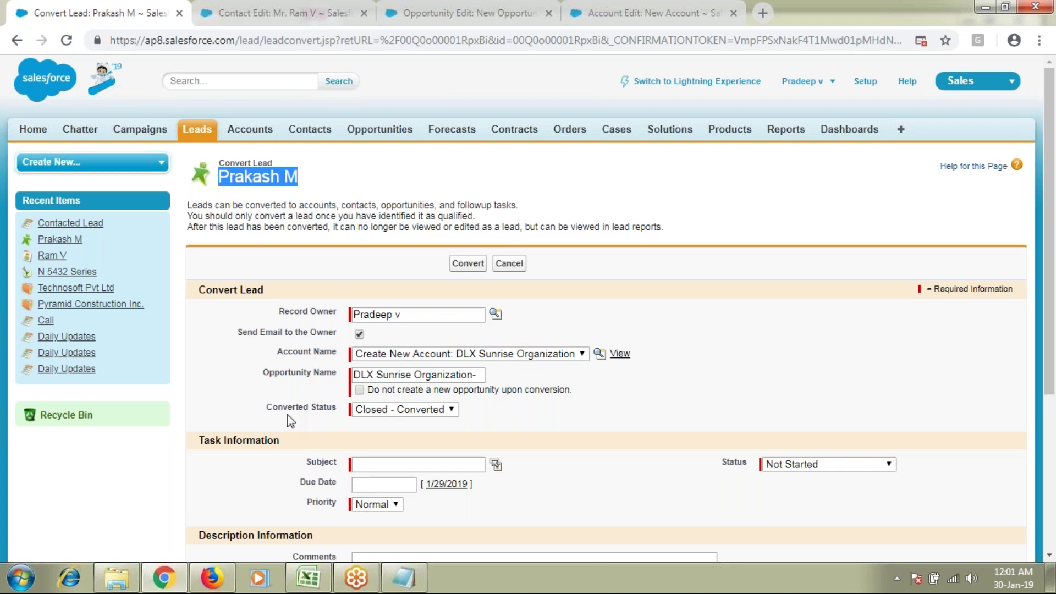
left_click_drag(268, 373, 558, 392)
left_click(360, 390)
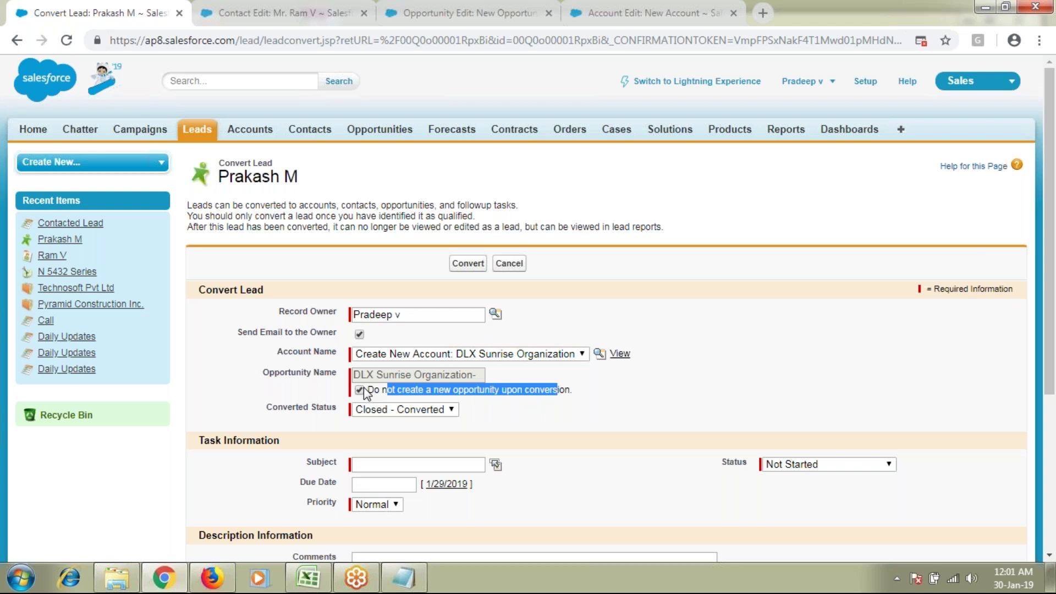
left_click(364, 388)
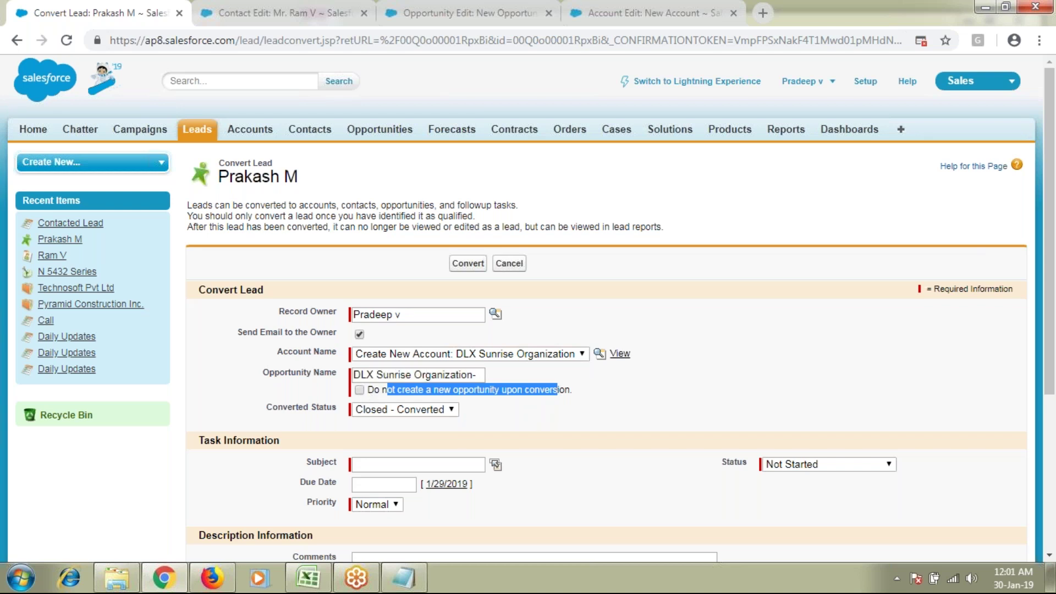
left_click_drag(471, 374, 368, 372)
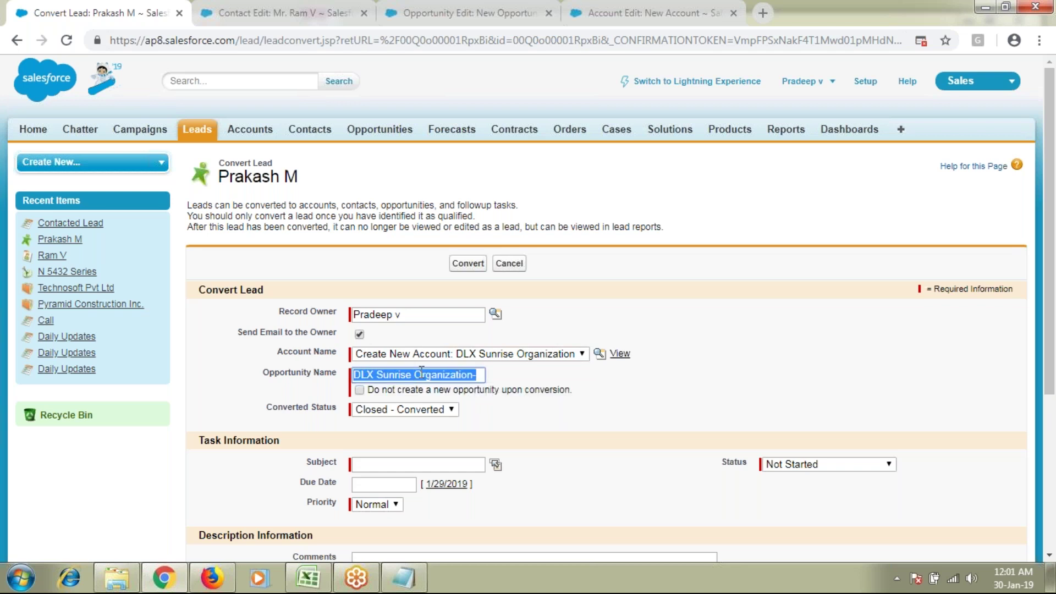
type("N 5")
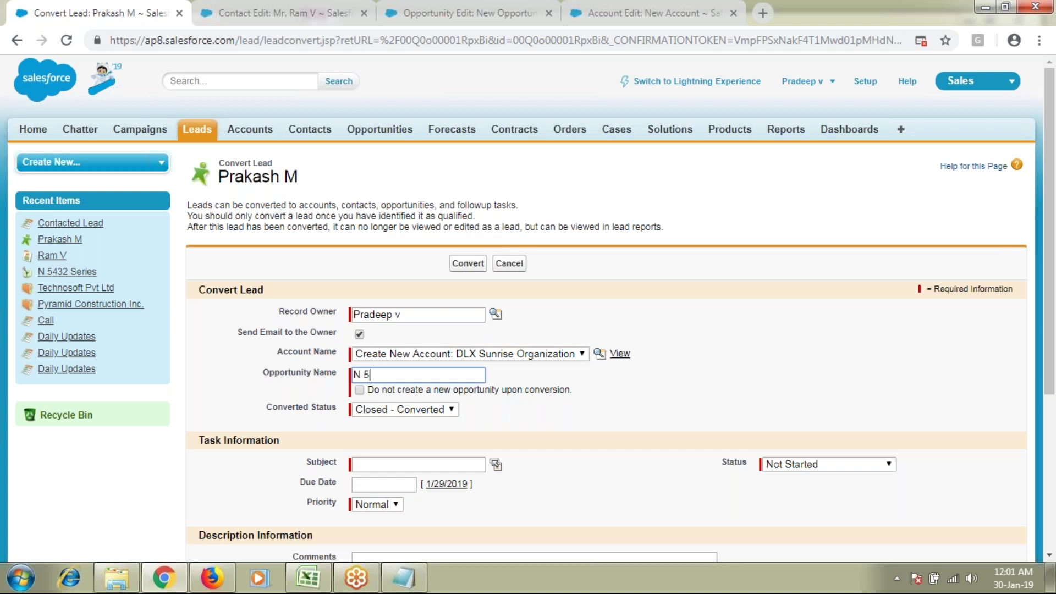
type("141 series")
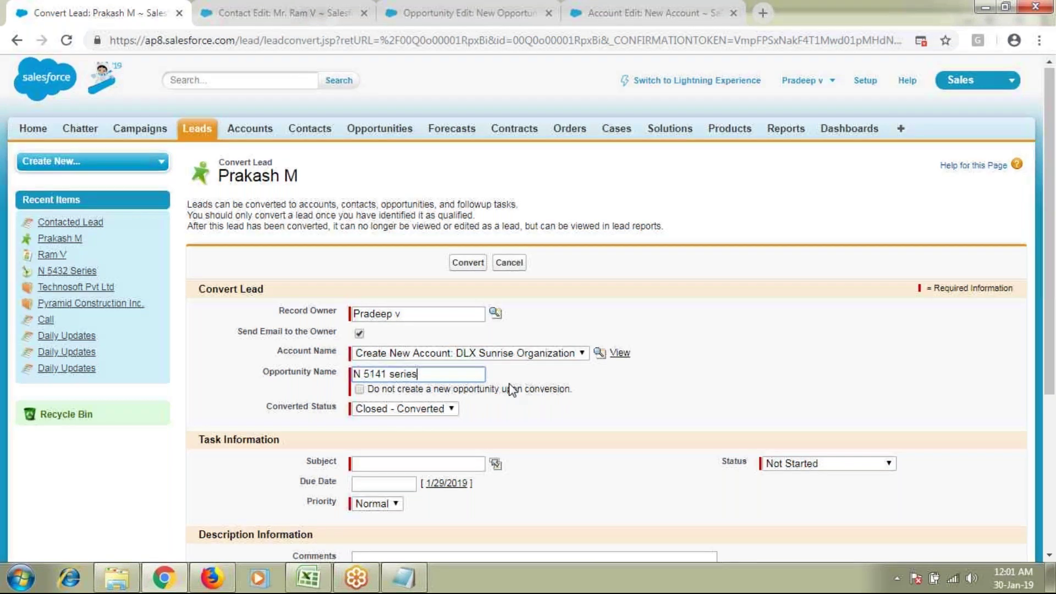
Step: Keep status Closed - Converted, enter task subject 'follow up with Customer', then check the notes' marketing line
scroll(511, 389, "down", 2)
left_click(392, 332)
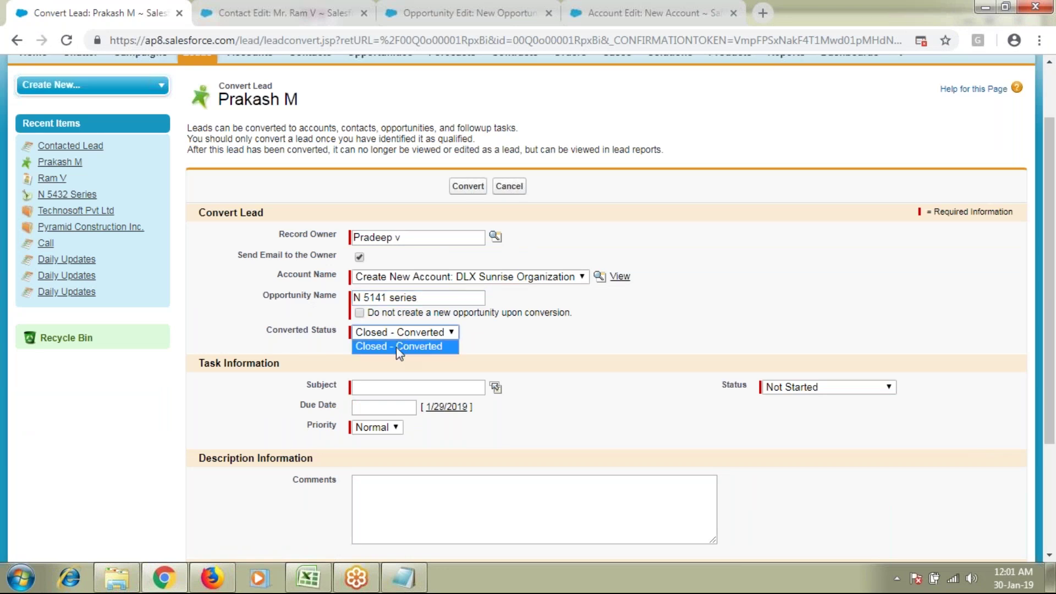
left_click(396, 347)
left_click_drag(204, 366, 278, 365)
left_click(373, 386)
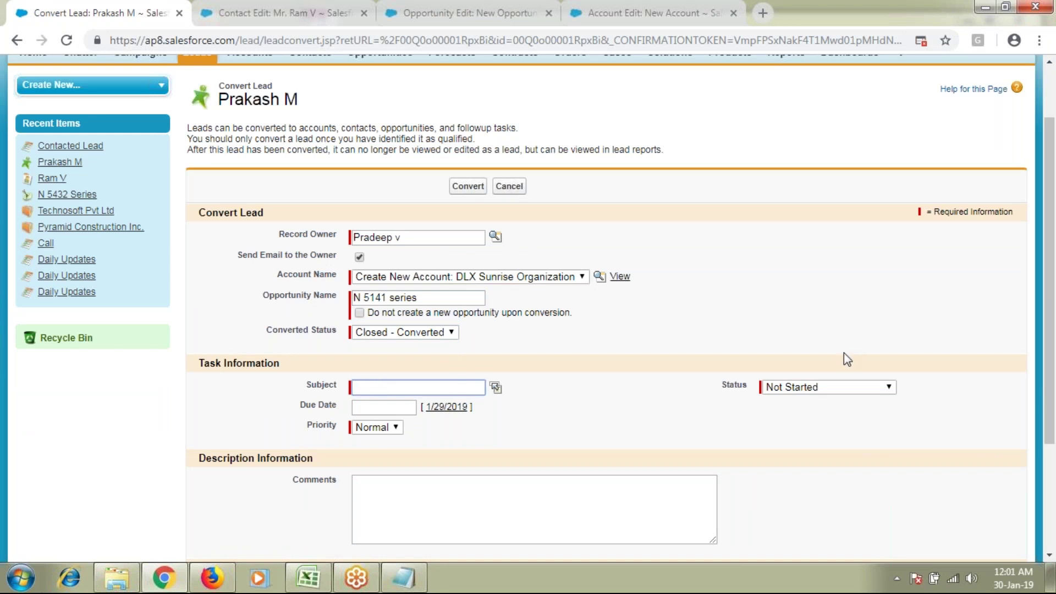
scroll(847, 359, "down", 2)
type("follow up with Customer")
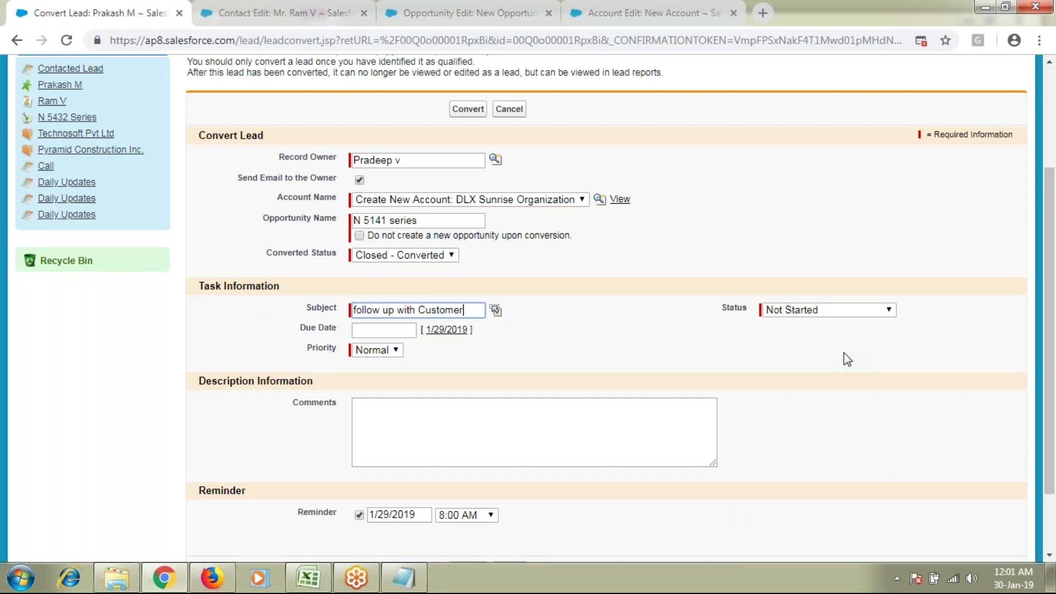
key("alt+Tab")
left_click_drag(189, 438, 41, 437)
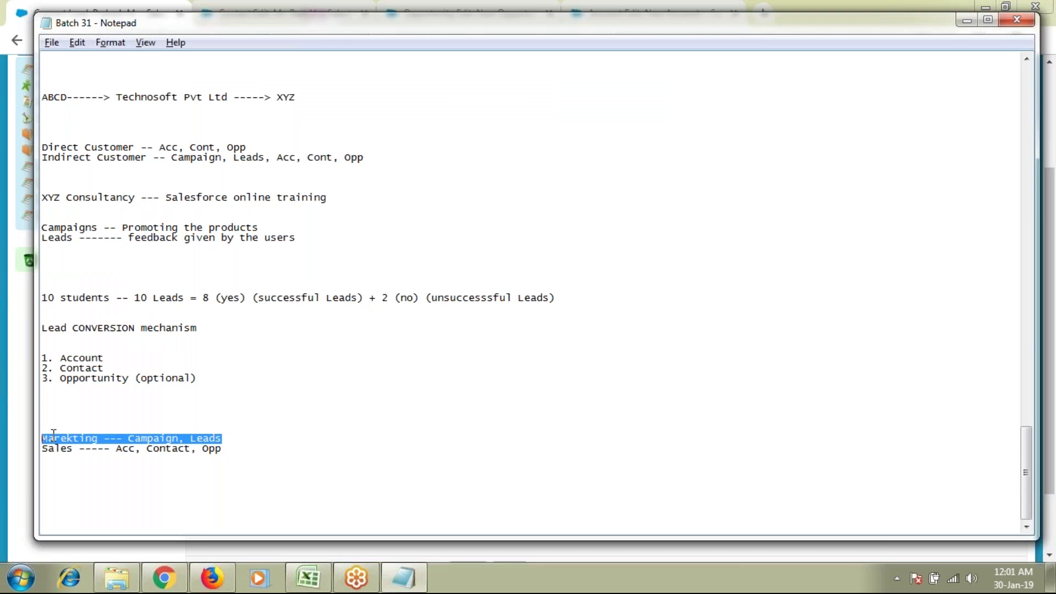
Step: Highlight the sales line in the Notepad notes, then go back to the Convert Lead page
left_click_drag(227, 448, 40, 452)
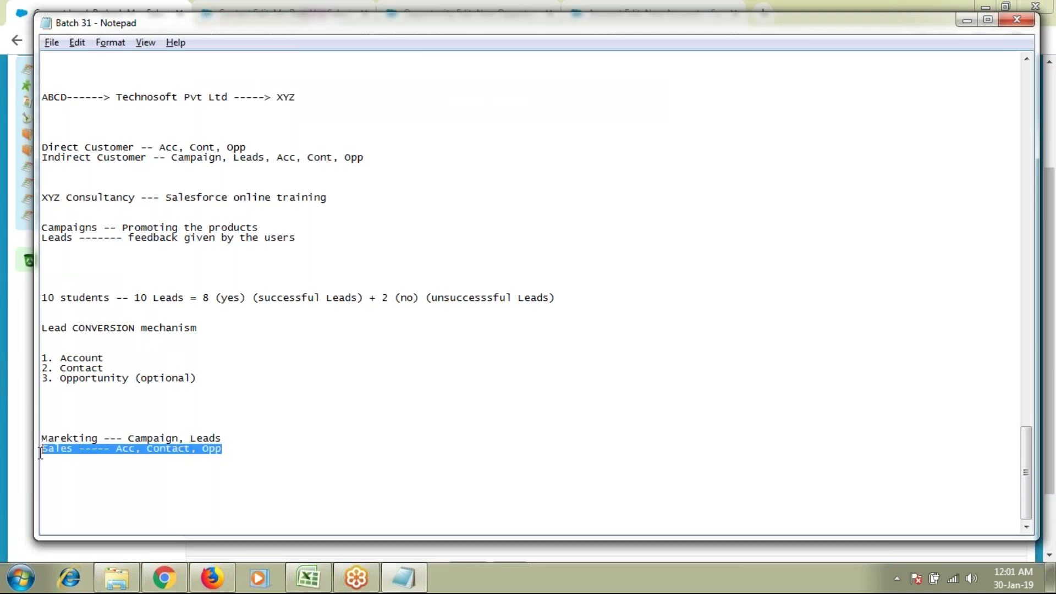
left_click(78, 437)
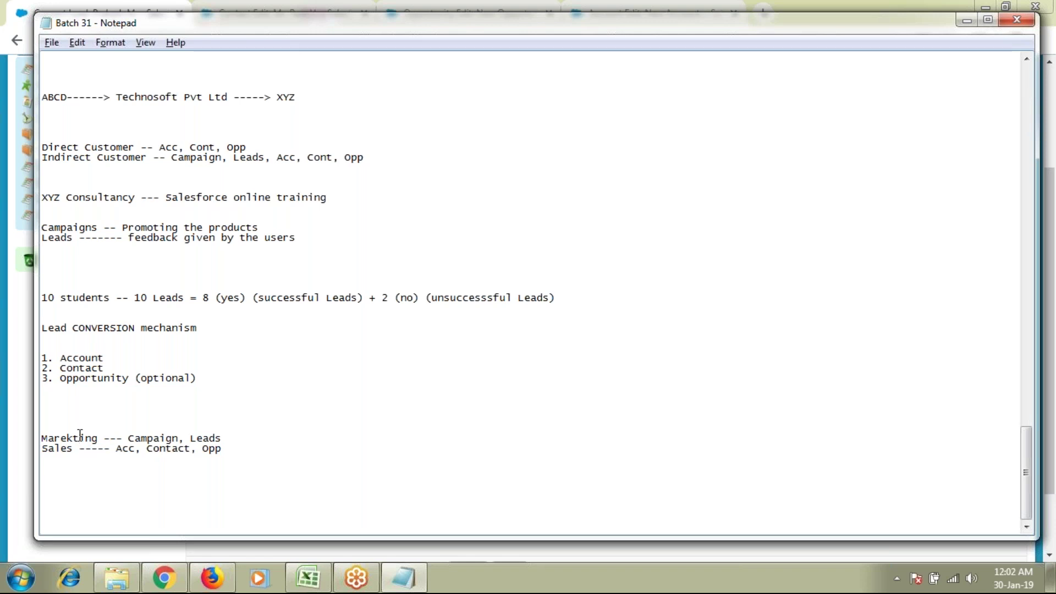
left_click_drag(222, 449, 41, 454)
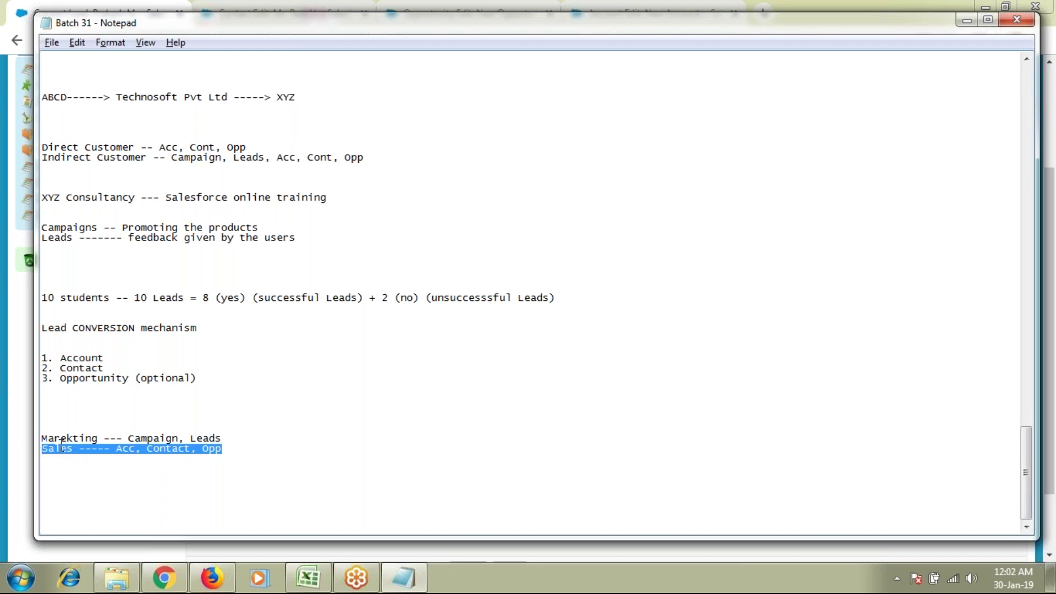
key("alt+Tab")
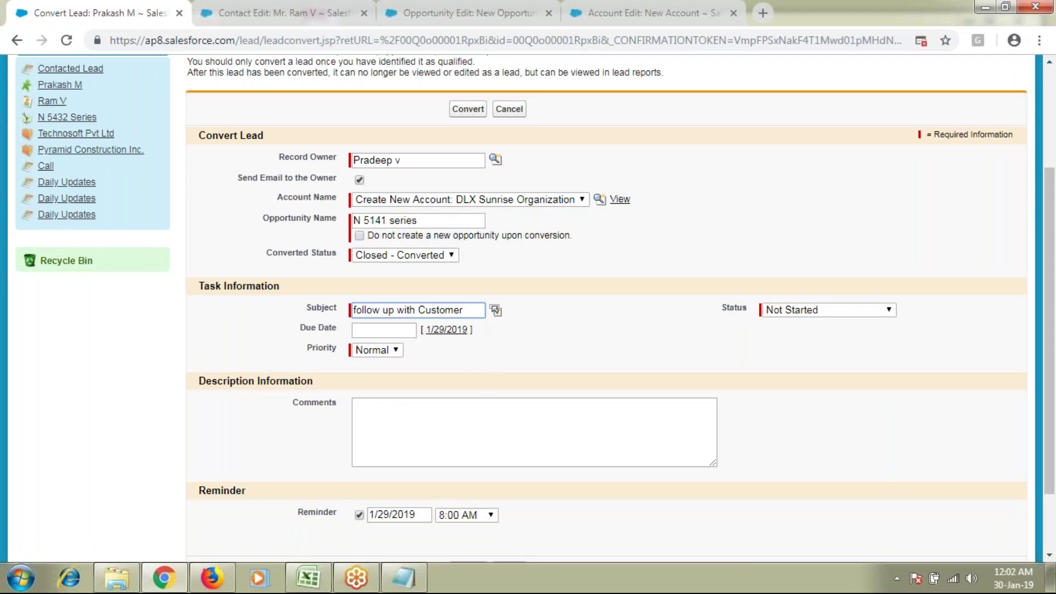
Step: Set the task comments to 'follow up with Customer and sell products' by copying the subject
left_click_drag(482, 308, 352, 311)
key("ctrl+c")
left_click(438, 430)
key("ctrl+v")
type("and sel")
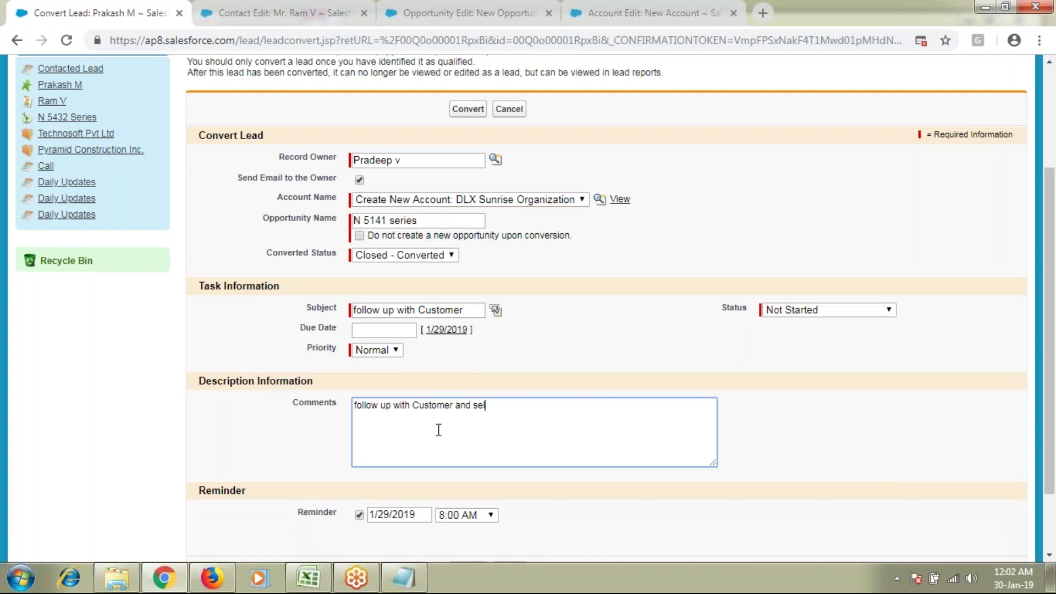
type("l products")
Step: Set the task due date to 1/31/2019 and its priority to High
left_click(400, 332)
left_click(452, 433)
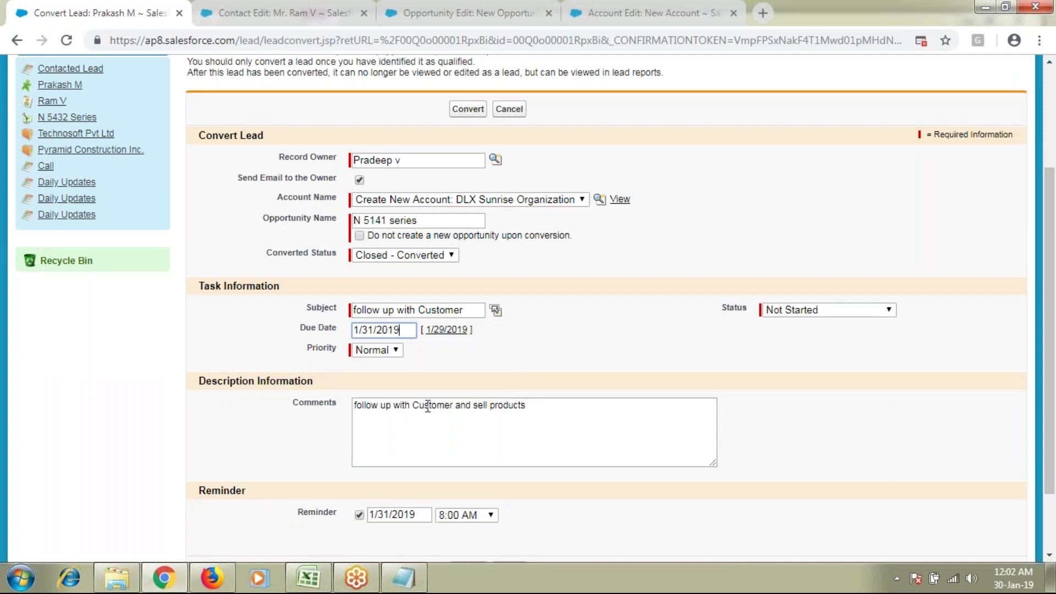
left_click(361, 354)
left_click(367, 365)
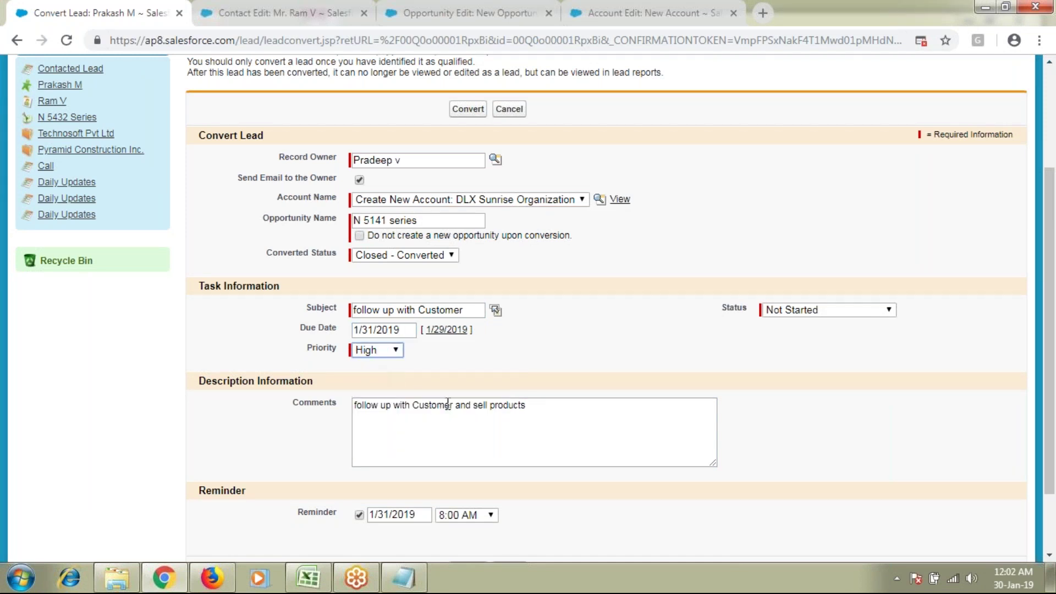
scroll(447, 404, "up", 3)
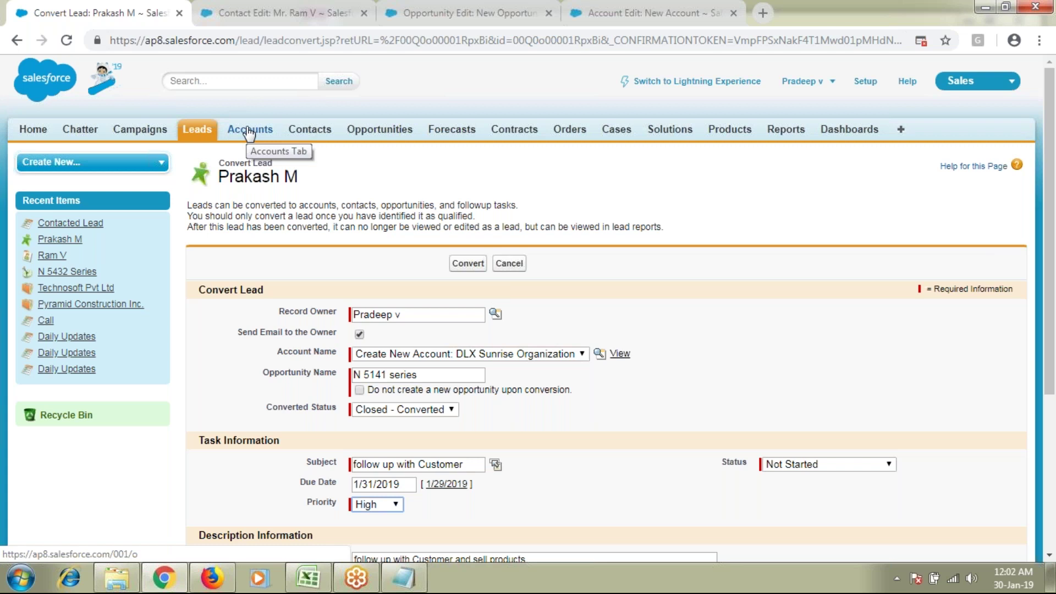
Step: Convert the lead, review the new DLX Sunrise Organization account page, then bring up the Batch 31 notes
left_click(466, 266)
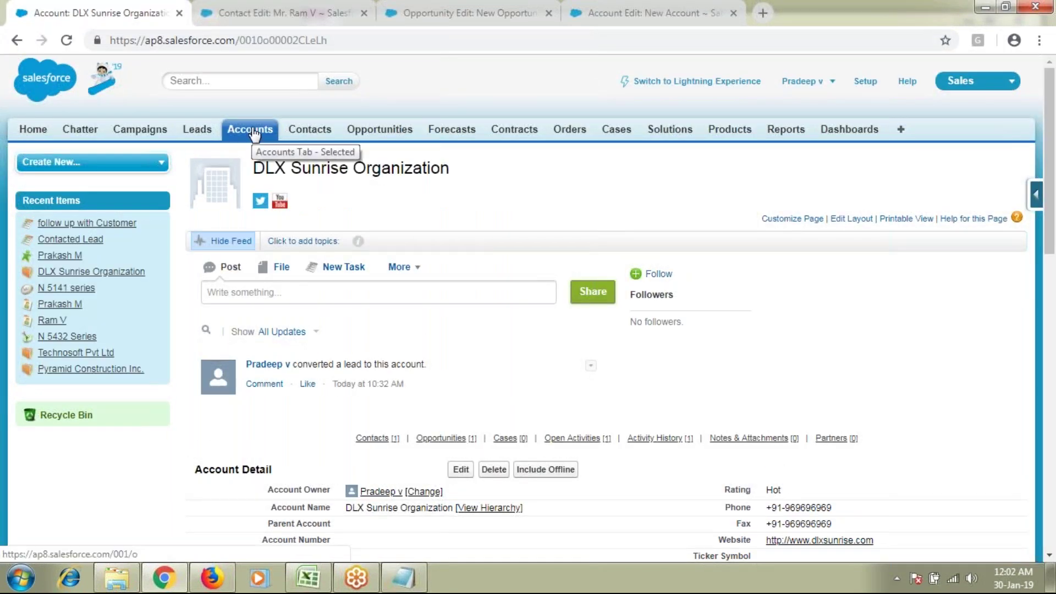
left_click_drag(266, 167, 444, 170)
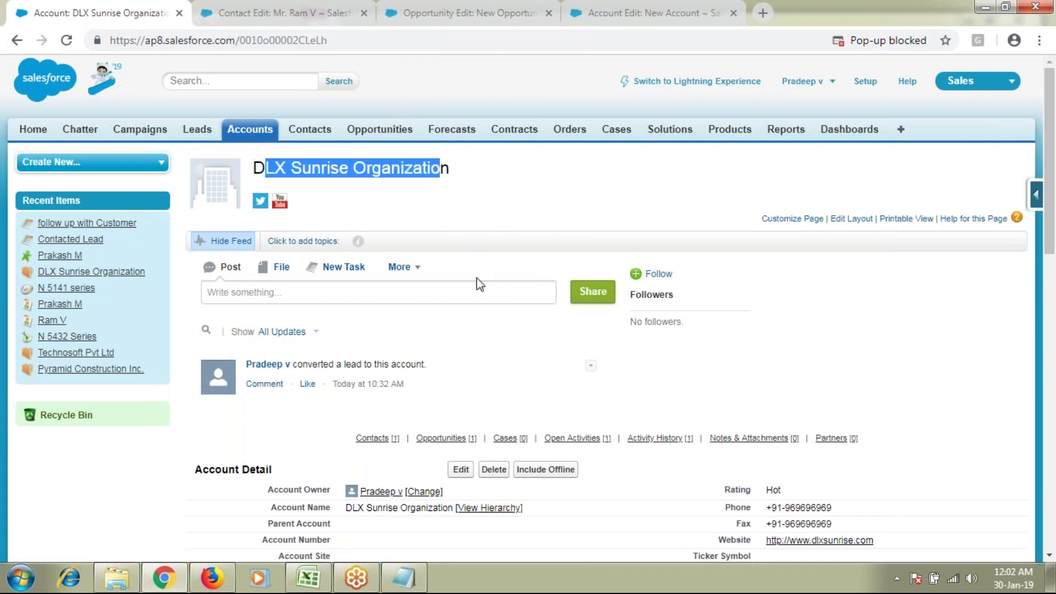
scroll(480, 283, "down", 1)
left_click_drag(312, 287, 422, 291)
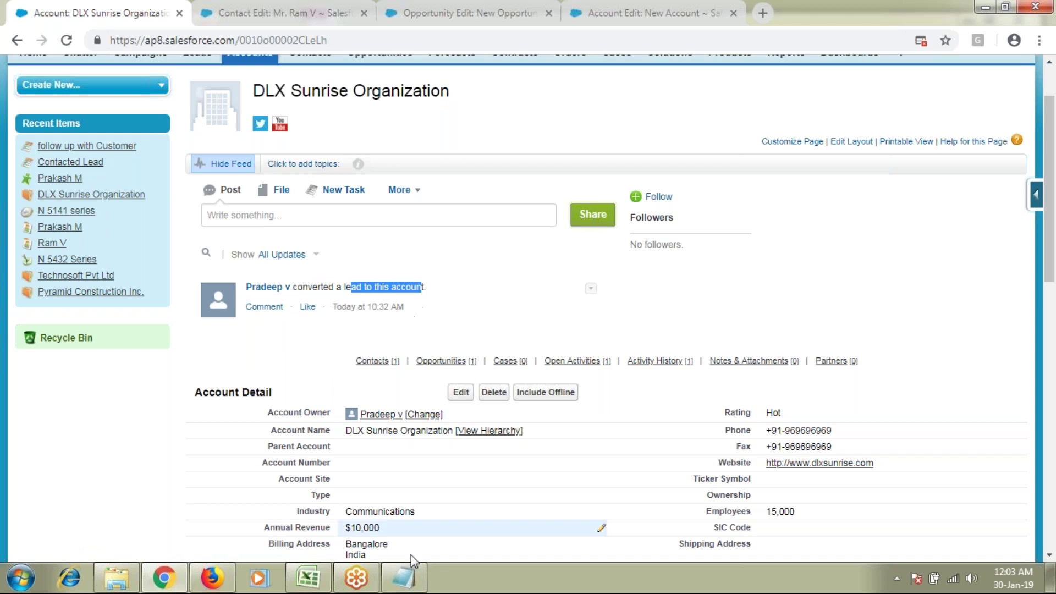
left_click(403, 578)
Step: Highlight the Direct Customer and Indirect Customer lines in the notes, then return to the account page
scroll(294, 480, "up", 3)
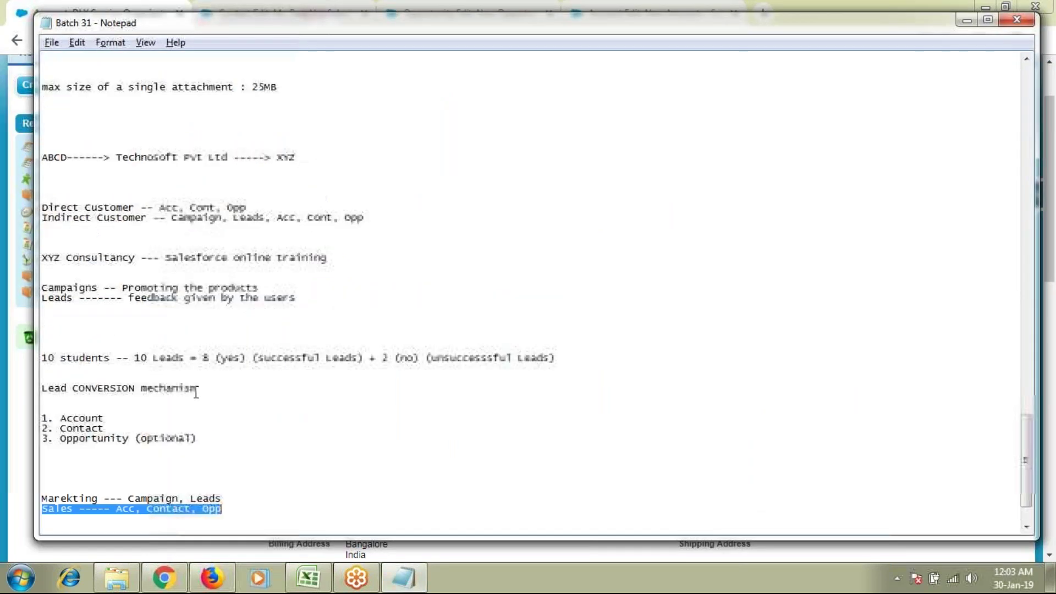
left_click_drag(248, 237, 34, 231)
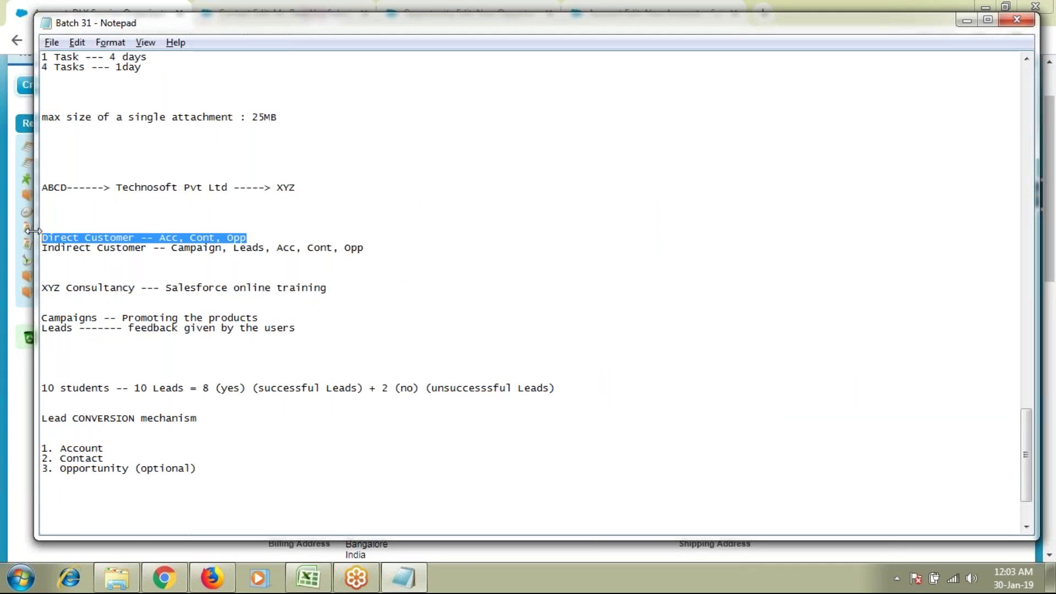
left_click(382, 254)
left_click_drag(92, 258, 39, 248)
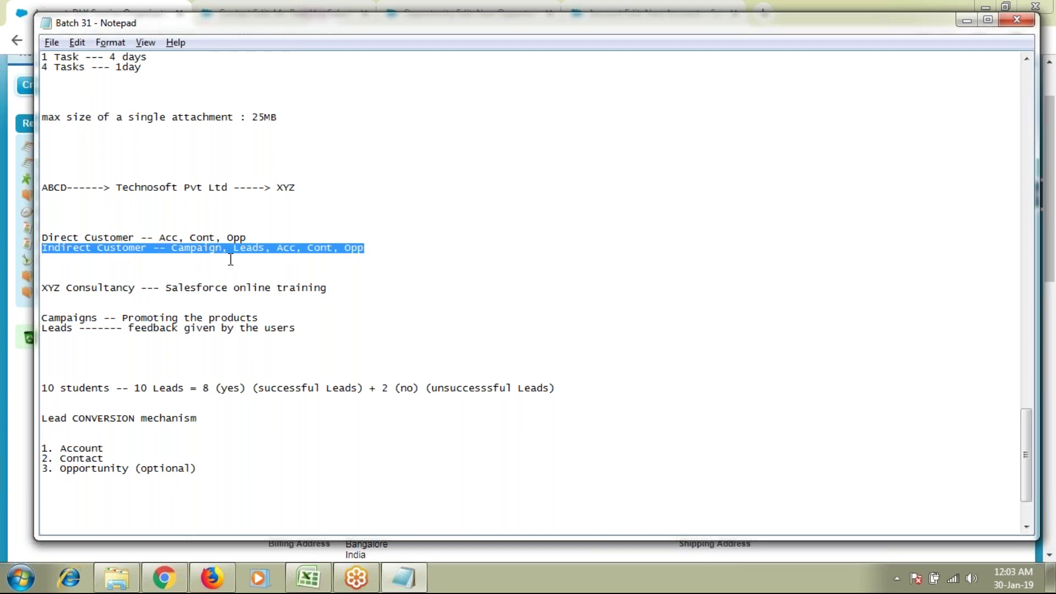
left_click(27, 410)
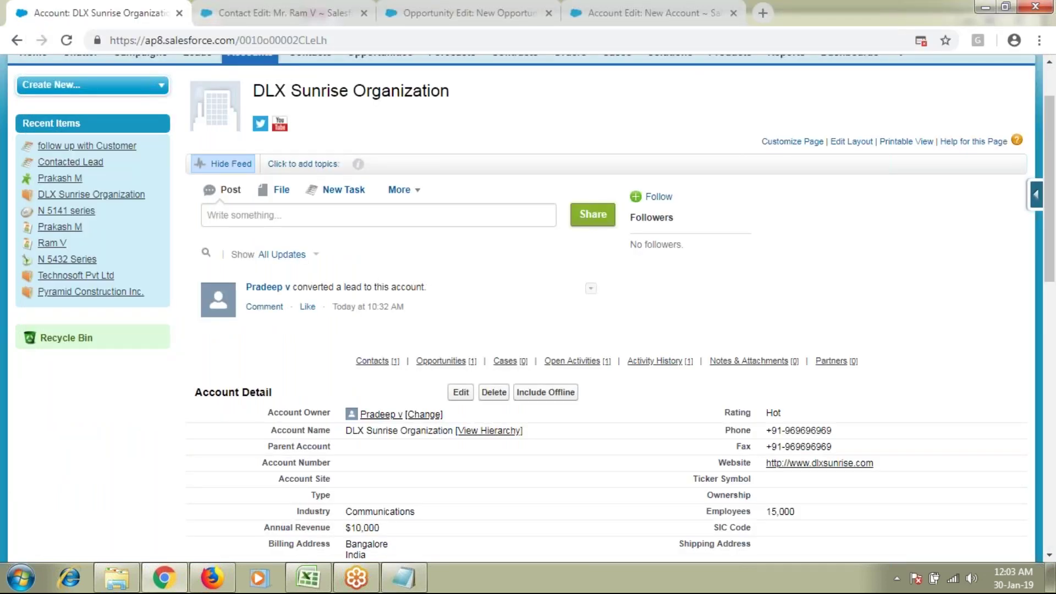
Step: Review the account's Contacts, Opportunities, Activity History and Open Activities lists
scroll(527, 311, "down", 1)
scroll(527, 311, "down", 3)
left_click_drag(299, 276, 231, 433)
left_click(589, 335)
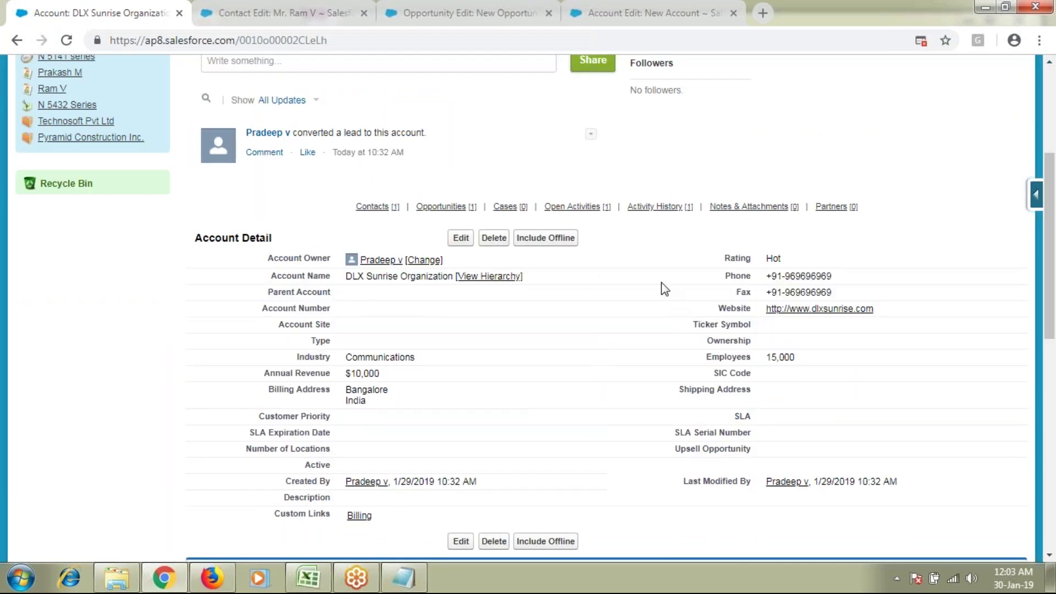
scroll(503, 247, "down", 8)
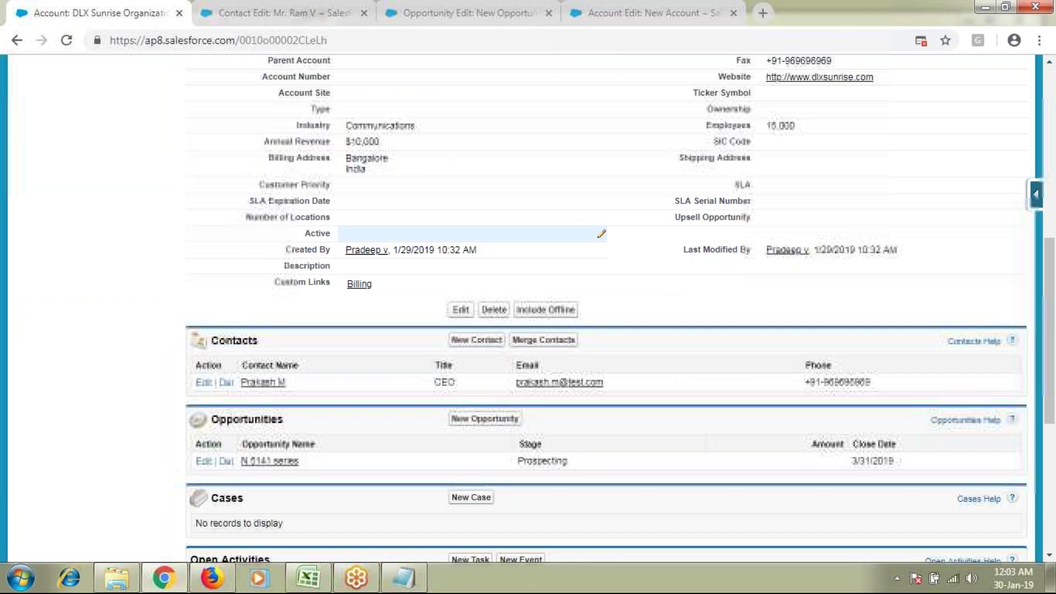
double_click(234, 186)
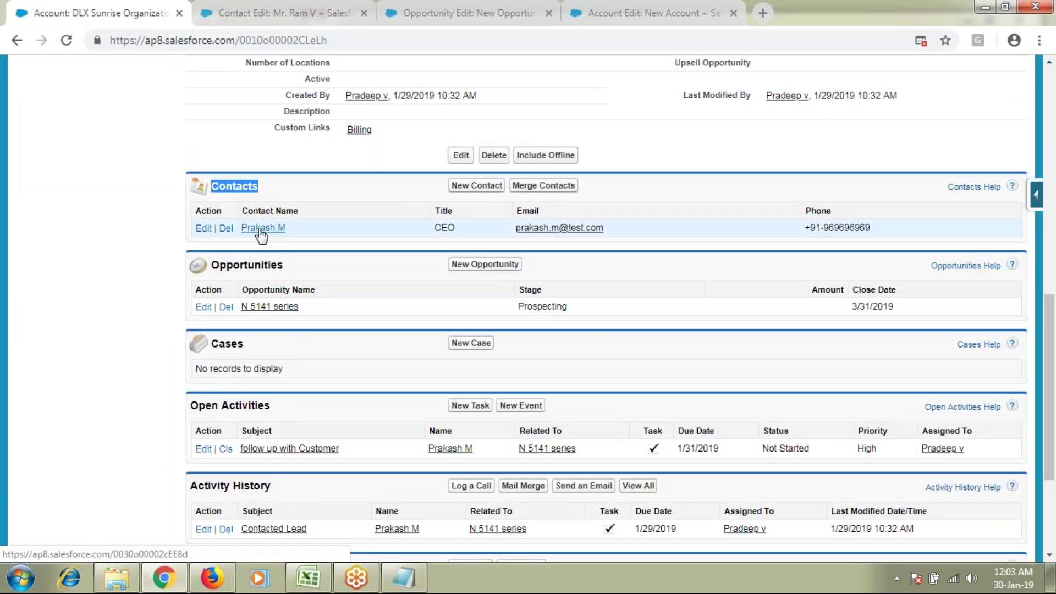
double_click(247, 265)
scroll(288, 315, "down", 1)
scroll(289, 316, "down", 3)
double_click(250, 408)
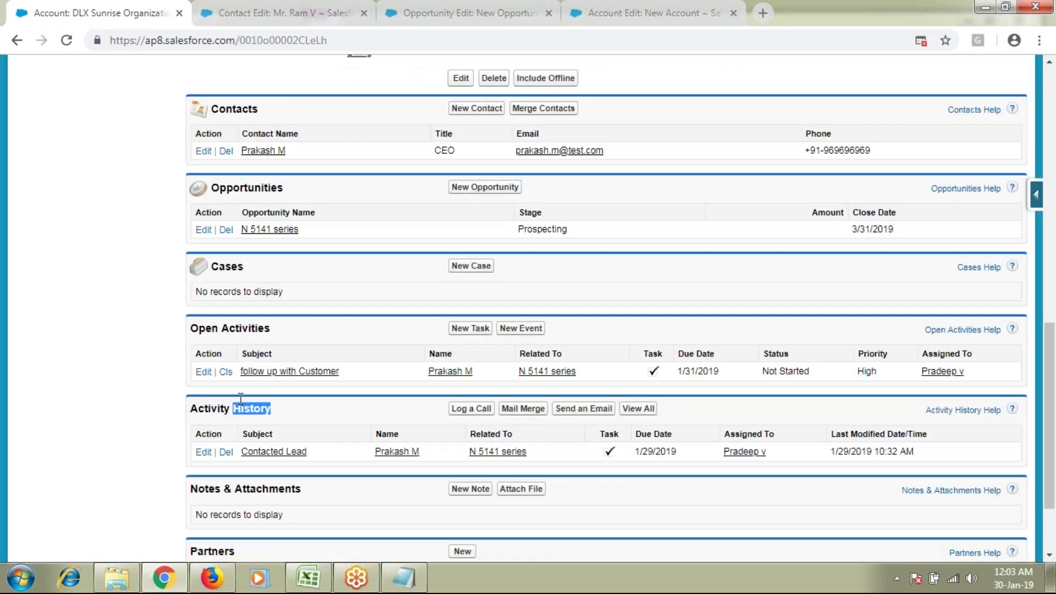
double_click(246, 328)
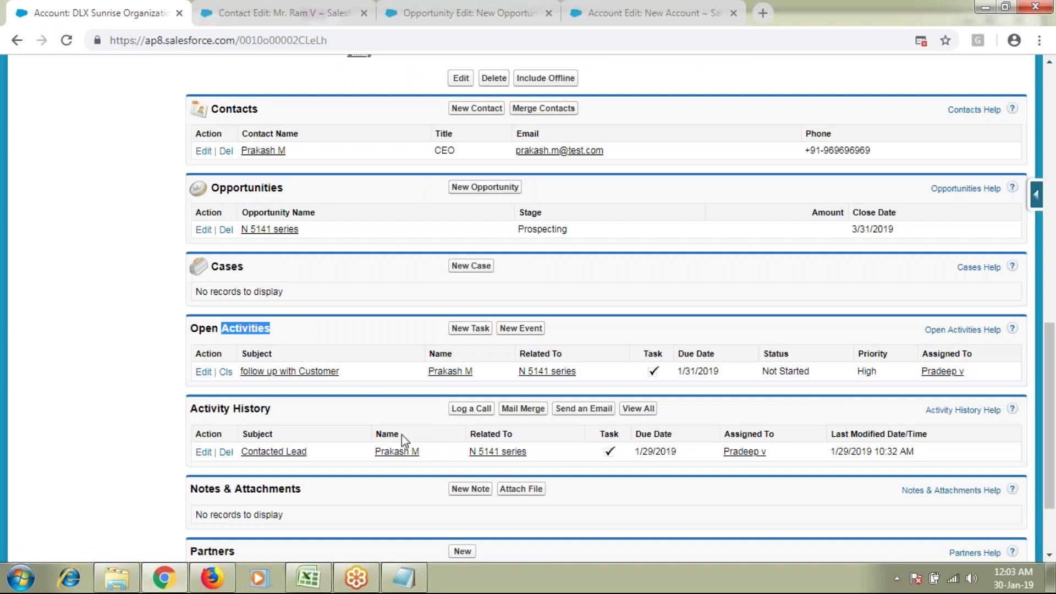
Step: Return to the top and close the leftover Account Edit and Opportunity Edit browser tabs
scroll(402, 435, "up", 5)
scroll(528, 308, "up", 3)
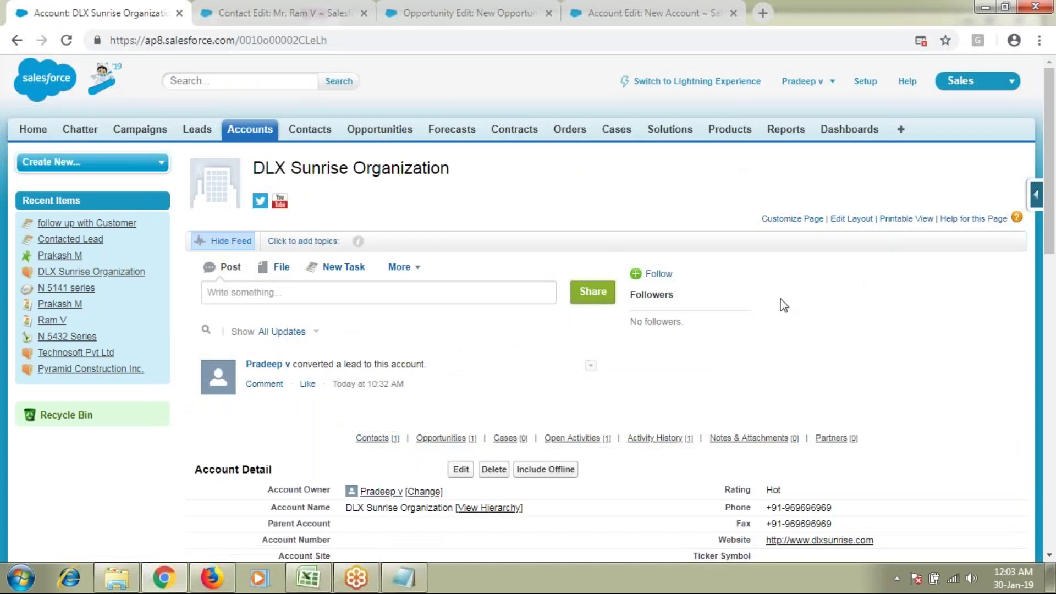
left_click(733, 12)
left_click(549, 13)
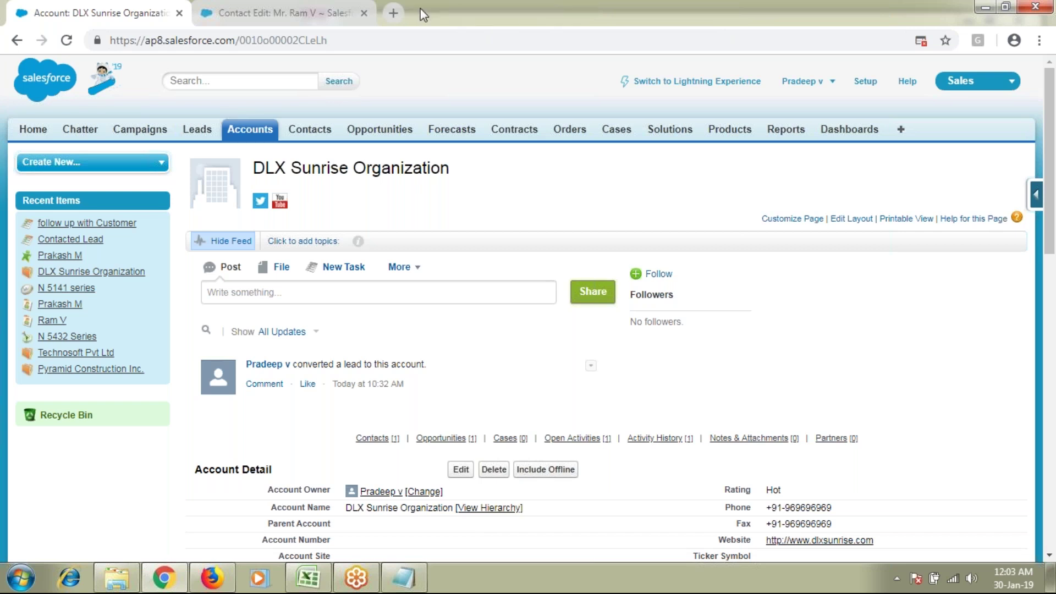
Step: Close the Contact Edit tab and open the Leads home page in a new browser tab
left_click(364, 13)
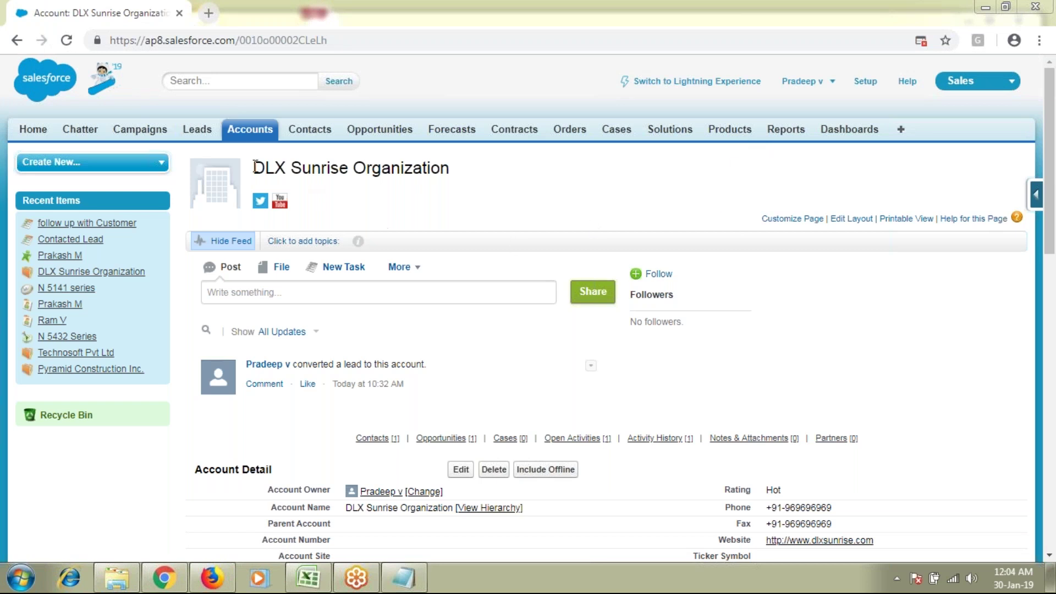
middle_click(196, 129)
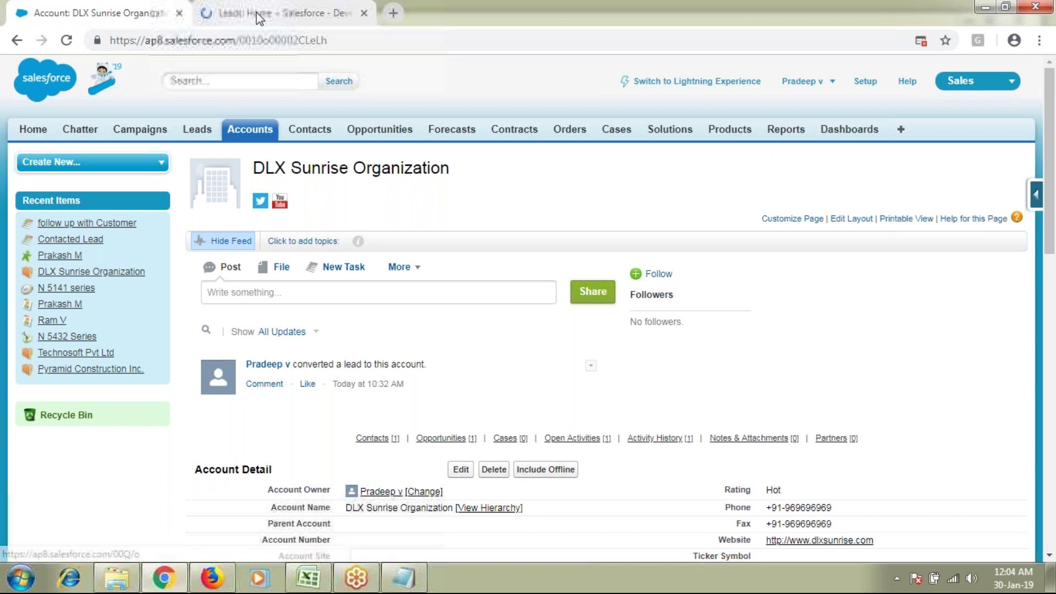
left_click(257, 12)
left_click(458, 246)
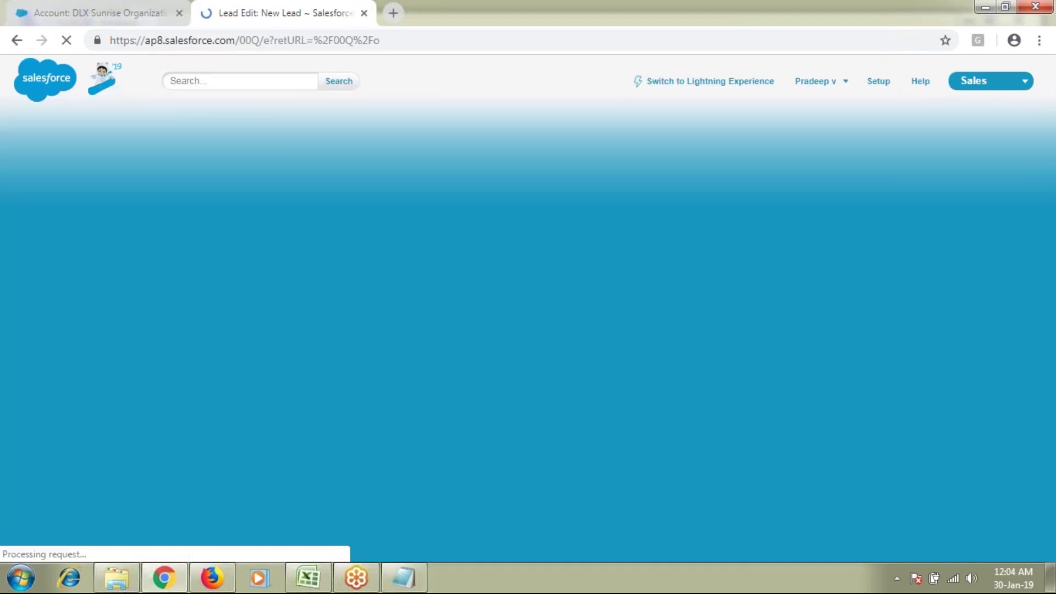
left_click_drag(297, 405, 406, 413)
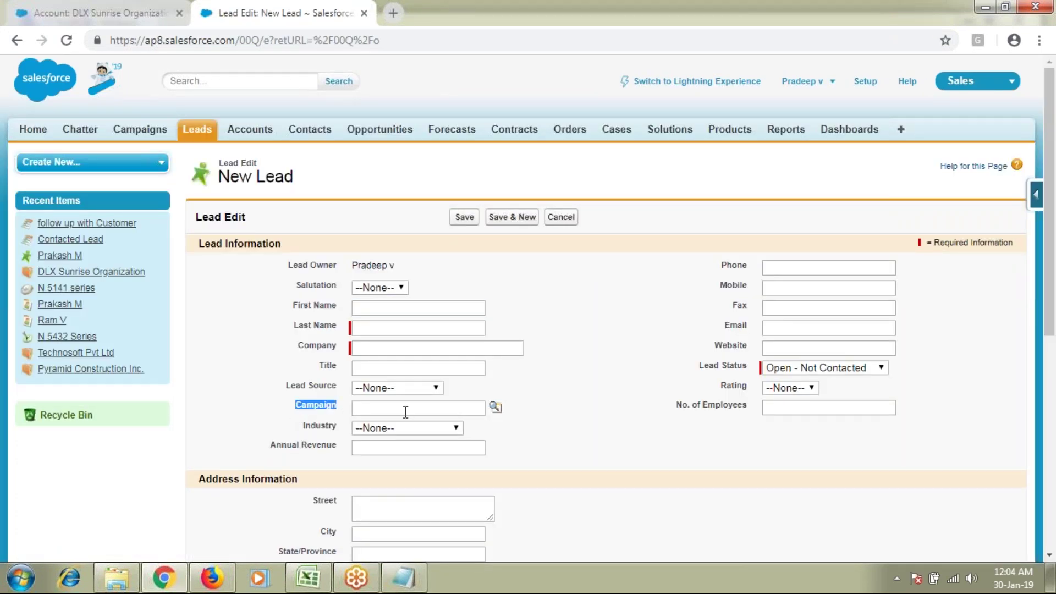
left_click(405, 412)
left_click(642, 412)
left_click(364, 12)
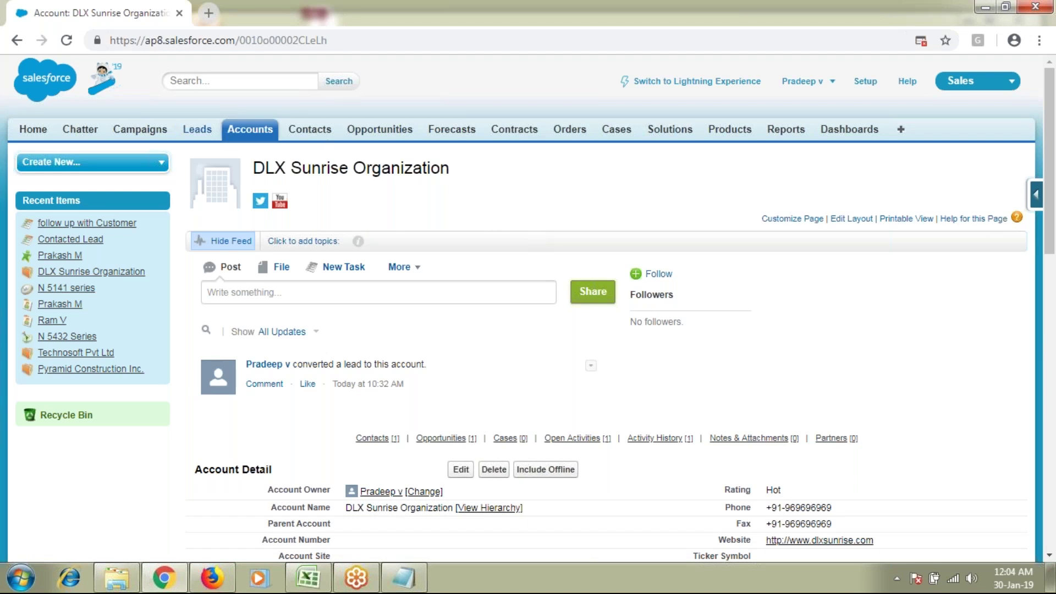
middle_click(207, 133)
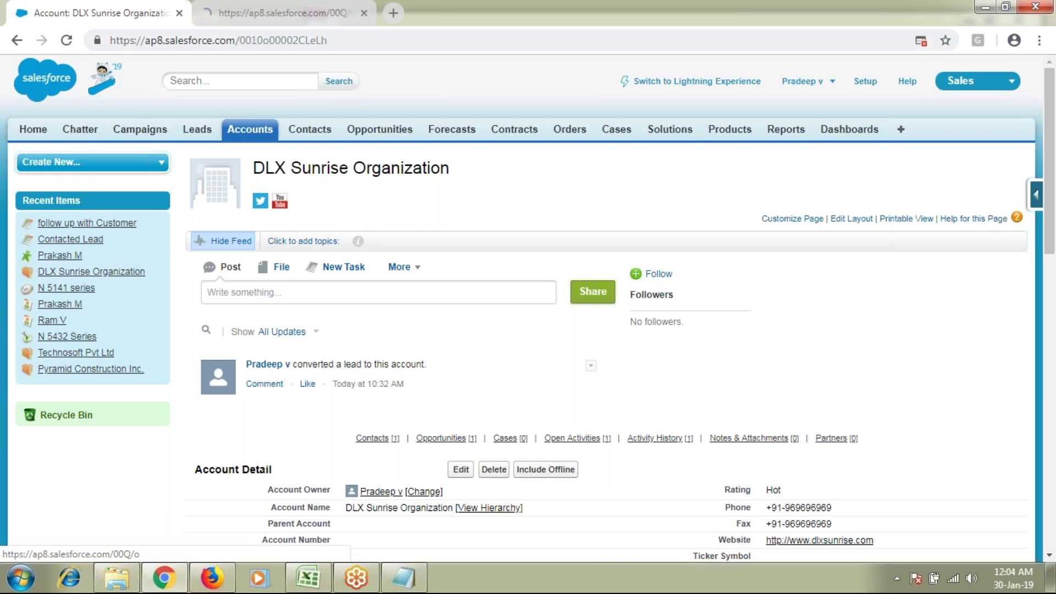
left_click(257, 12)
left_click(458, 247)
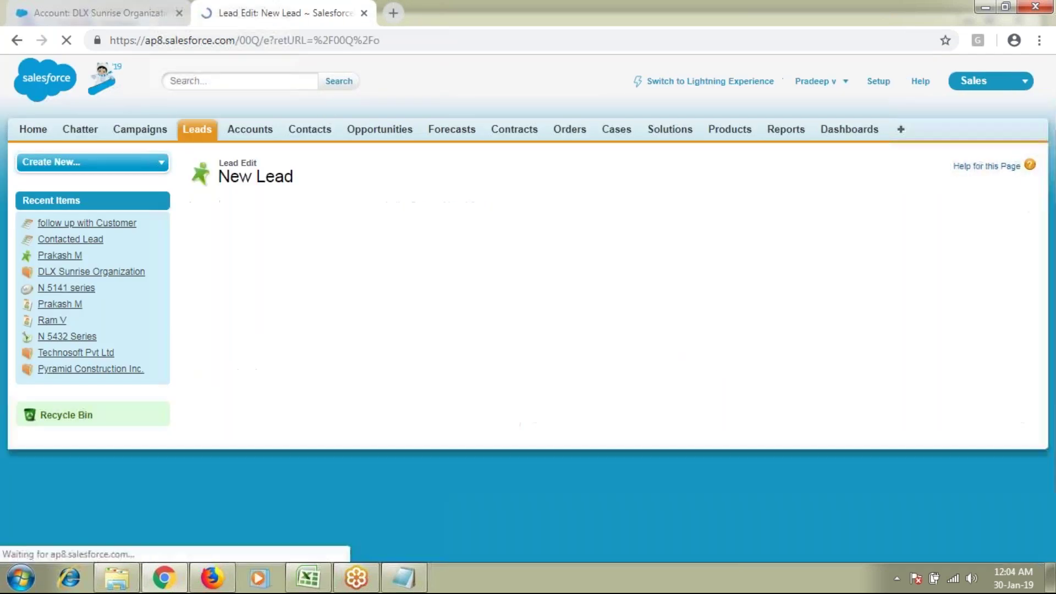
left_click(408, 388)
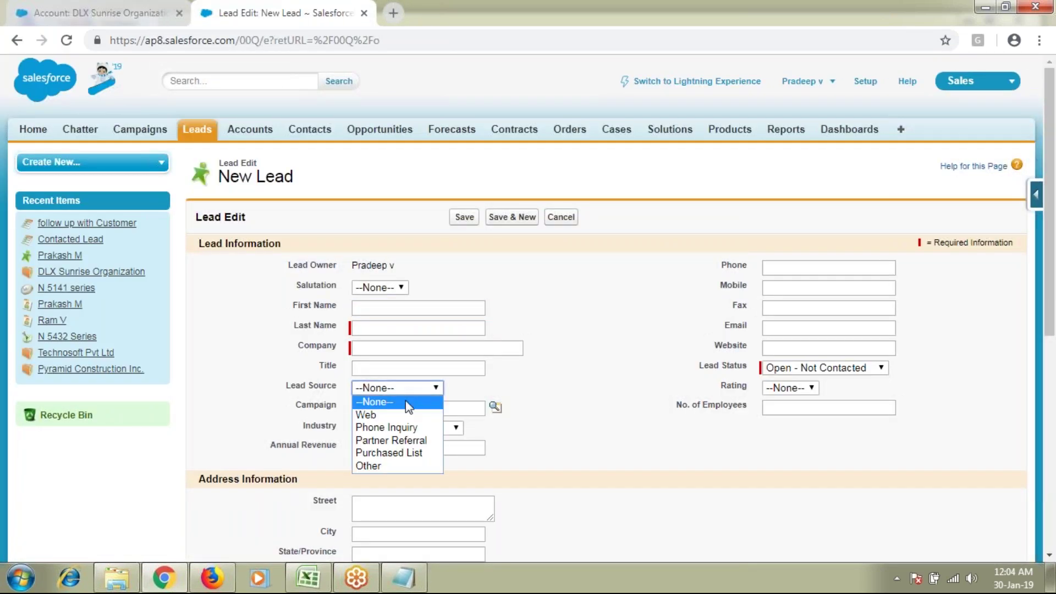
left_click(387, 466)
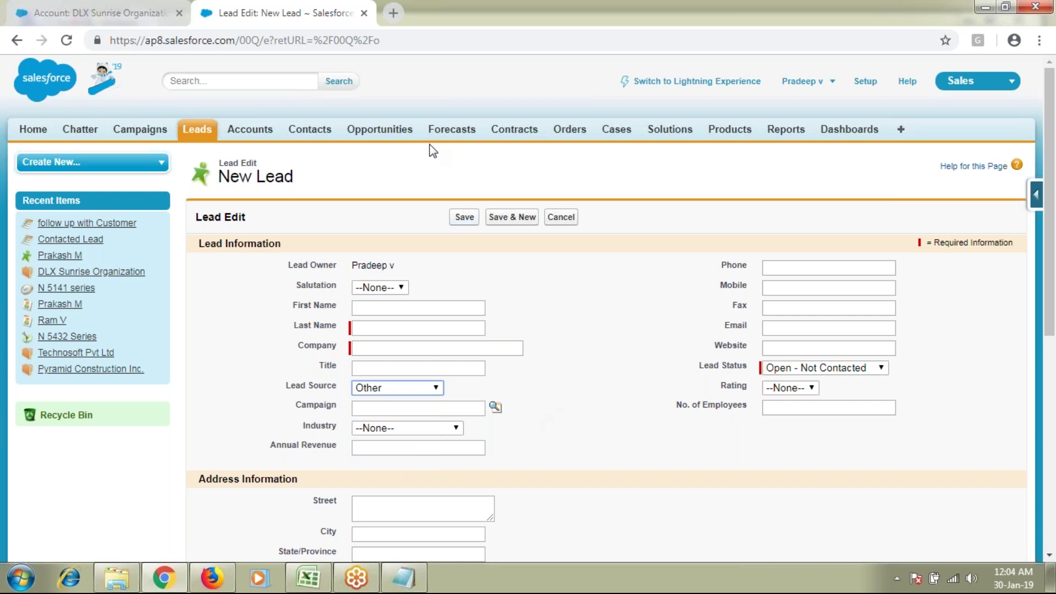
left_click(364, 14)
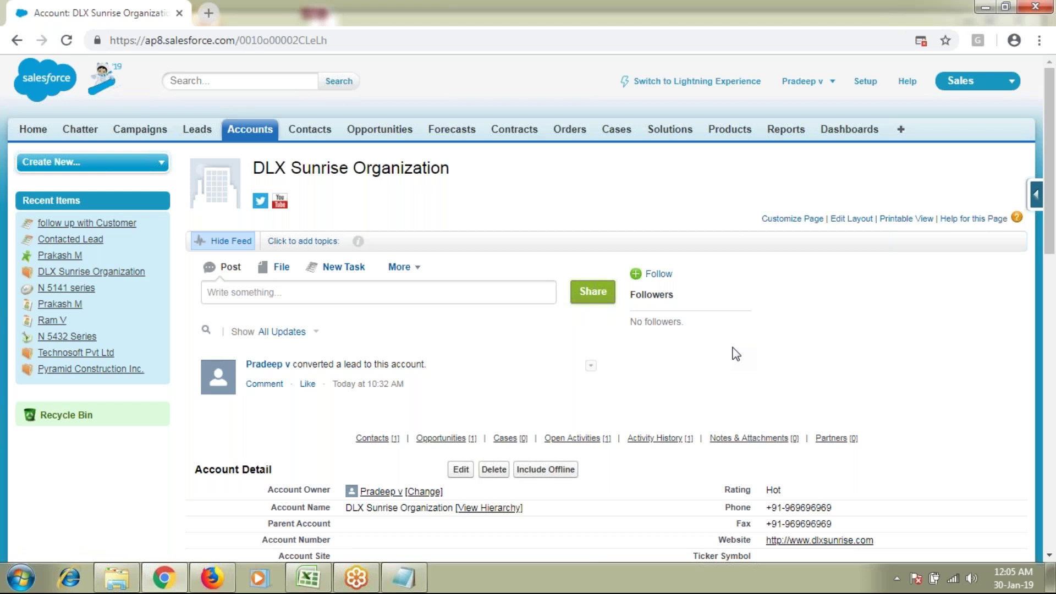
scroll(736, 353, "down", 3)
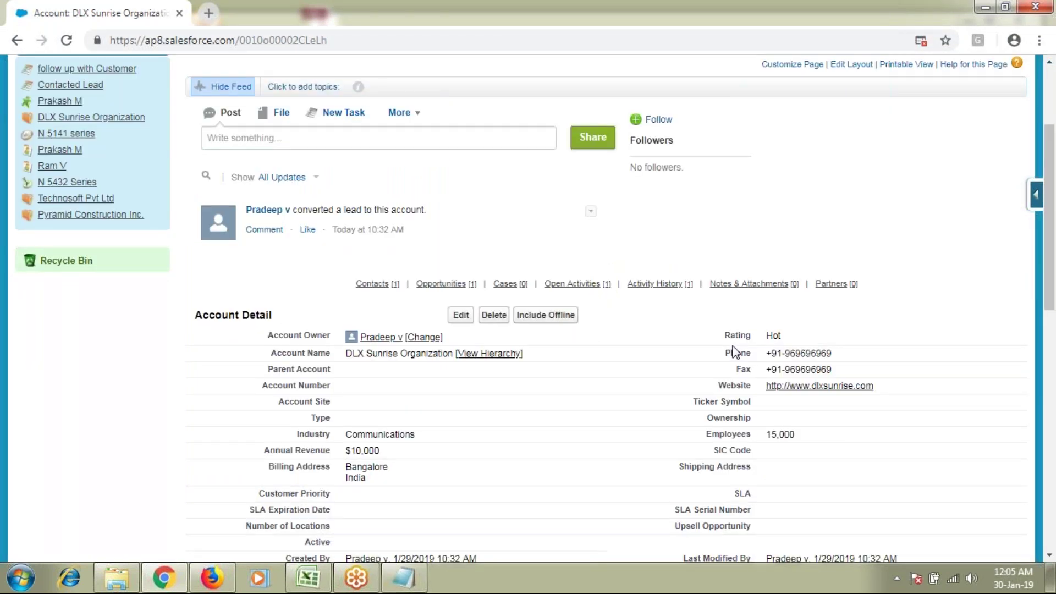
scroll(736, 352, "up", 1)
scroll(427, 429, "up", 3)
scroll(427, 429, "down", 10)
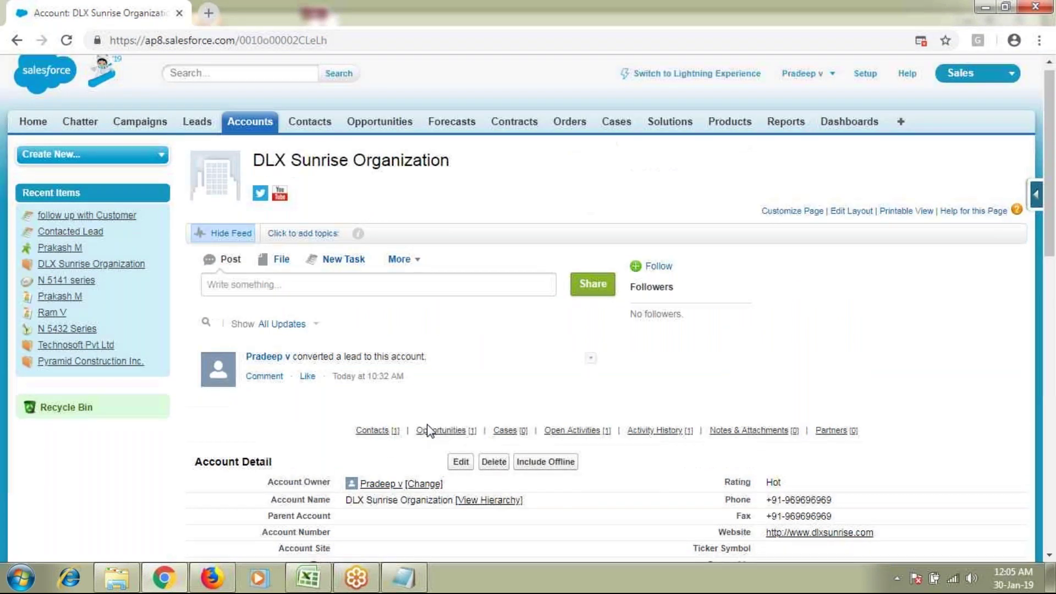
scroll(427, 425, "down", 2)
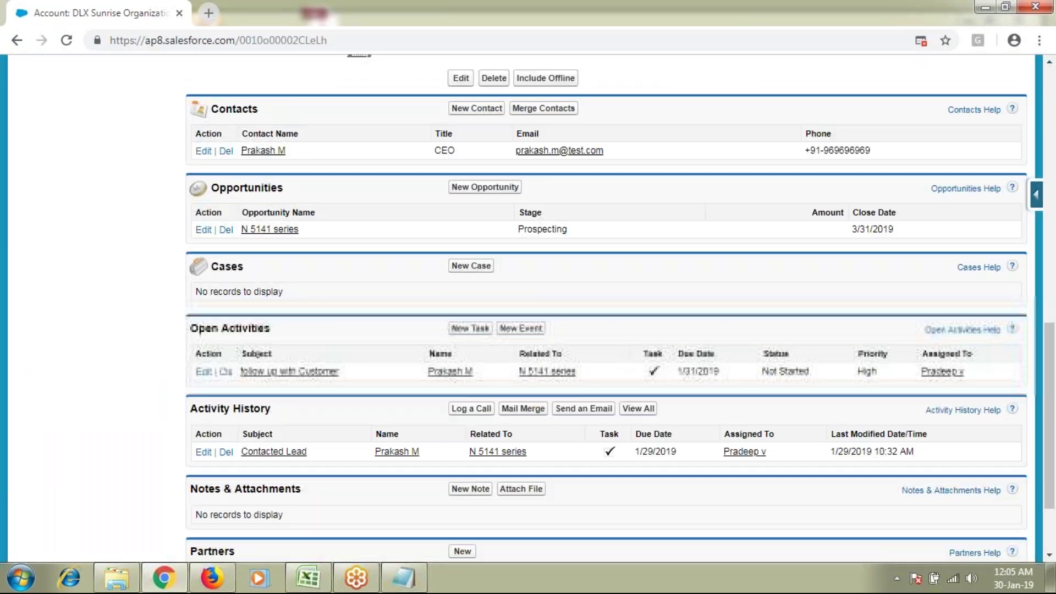
left_click(466, 328)
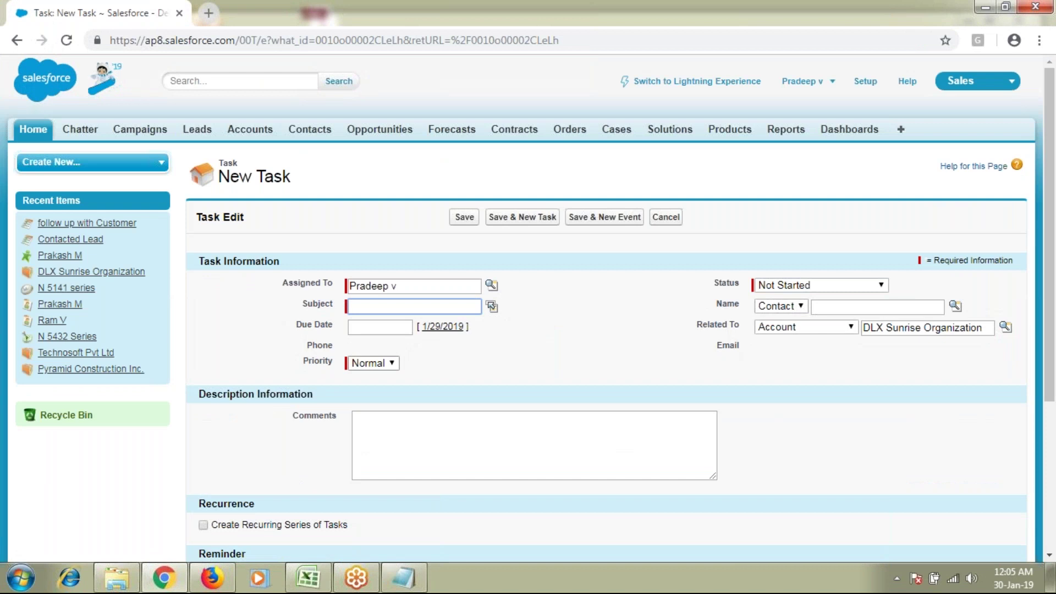
left_click(448, 461)
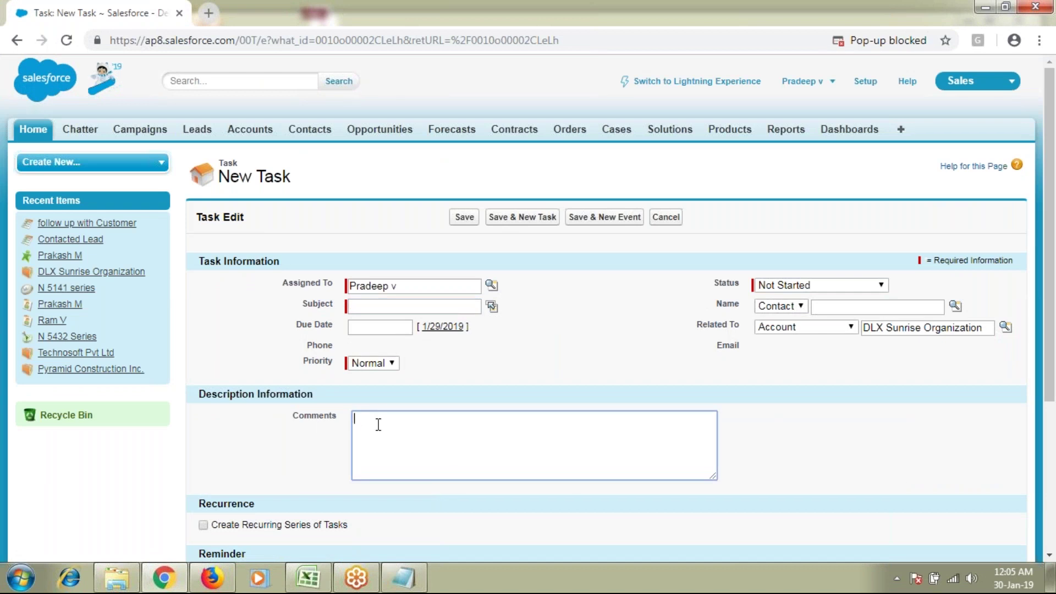
left_click(666, 217)
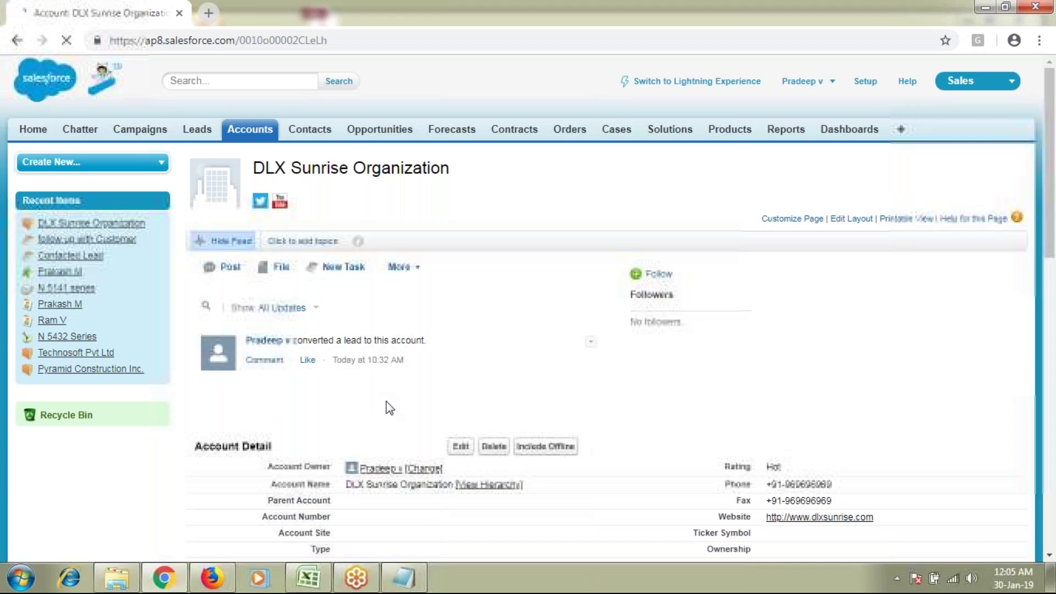
scroll(755, 455, "down", 3)
scroll(755, 455, "down", 7)
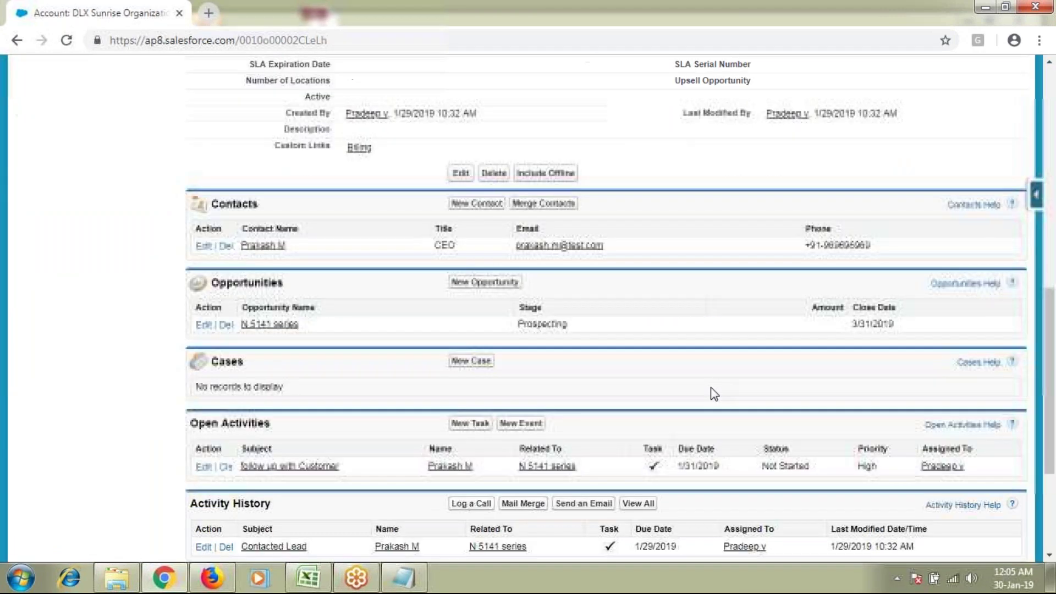
scroll(714, 393, "down", 3)
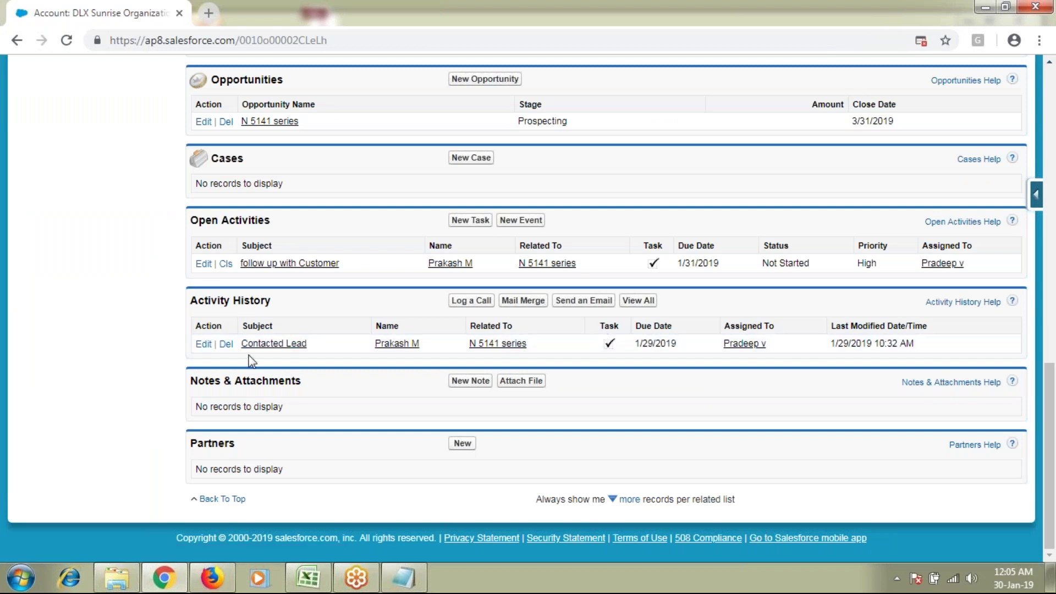
Step: Open the Contacted Lead task, inspect its Status and Comments in edit mode, then cancel
left_click(273, 344)
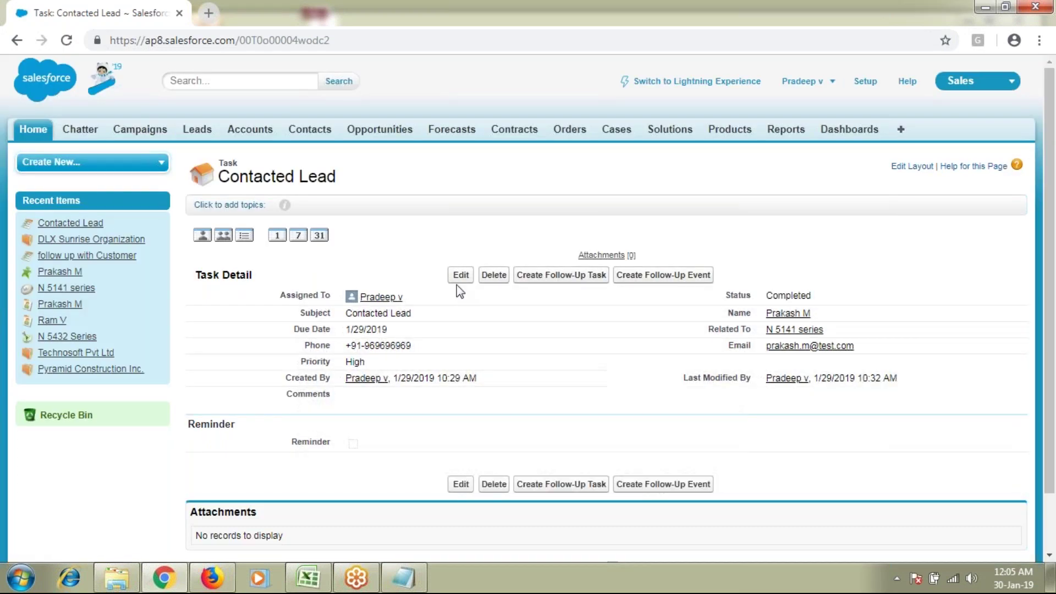
left_click(461, 275)
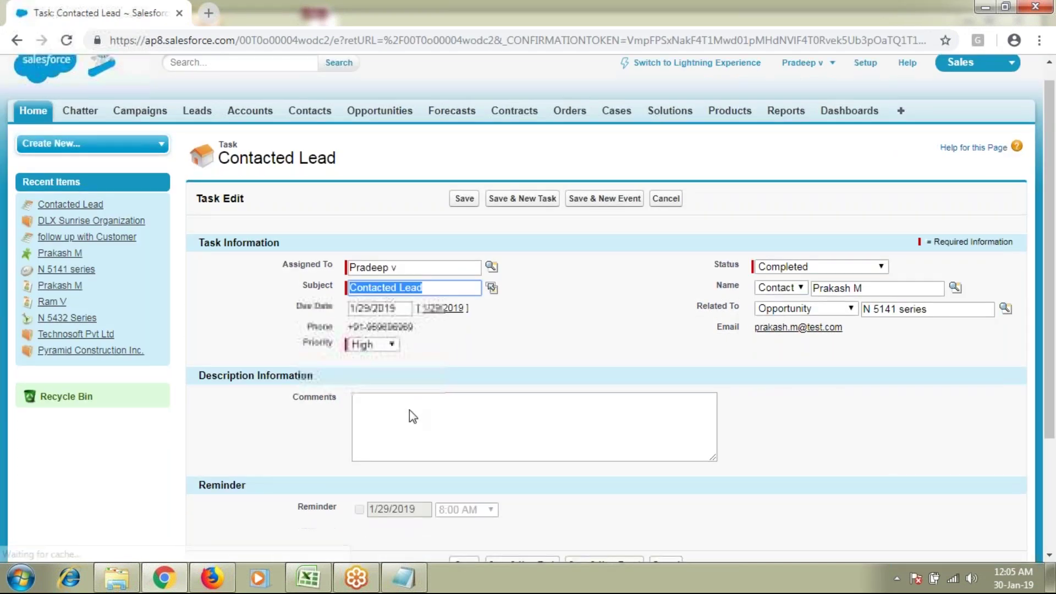
scroll(409, 410, "down", 1)
double_click(339, 343)
left_click(460, 370)
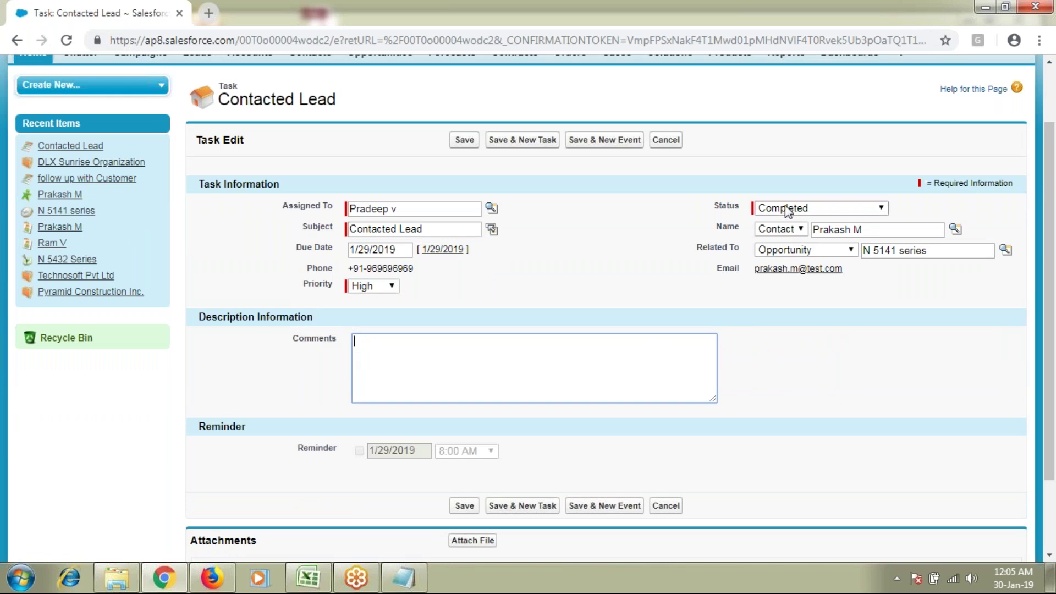
left_click_drag(721, 210, 793, 211)
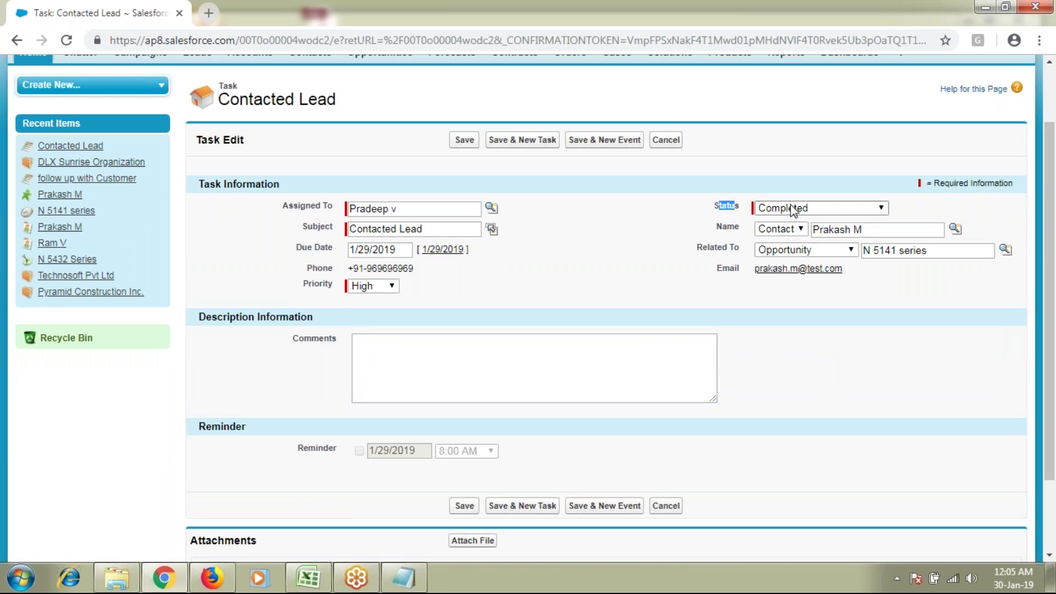
left_click(401, 356)
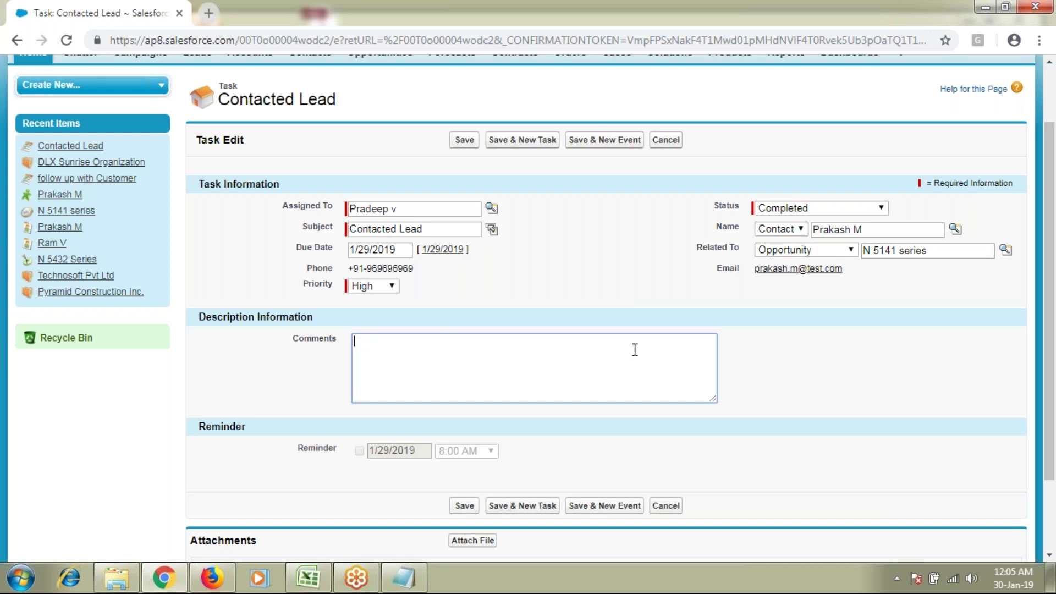
left_click(666, 140)
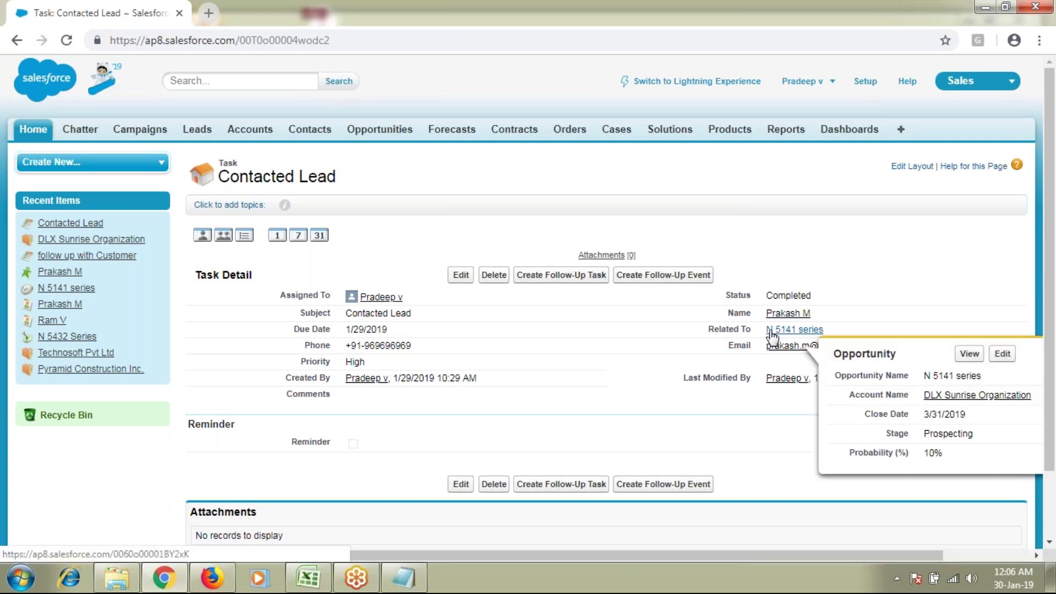
Step: Go to the Home page and scroll to My Tasks showing the DLX Sunrise Organization follow-up
left_click(33, 129)
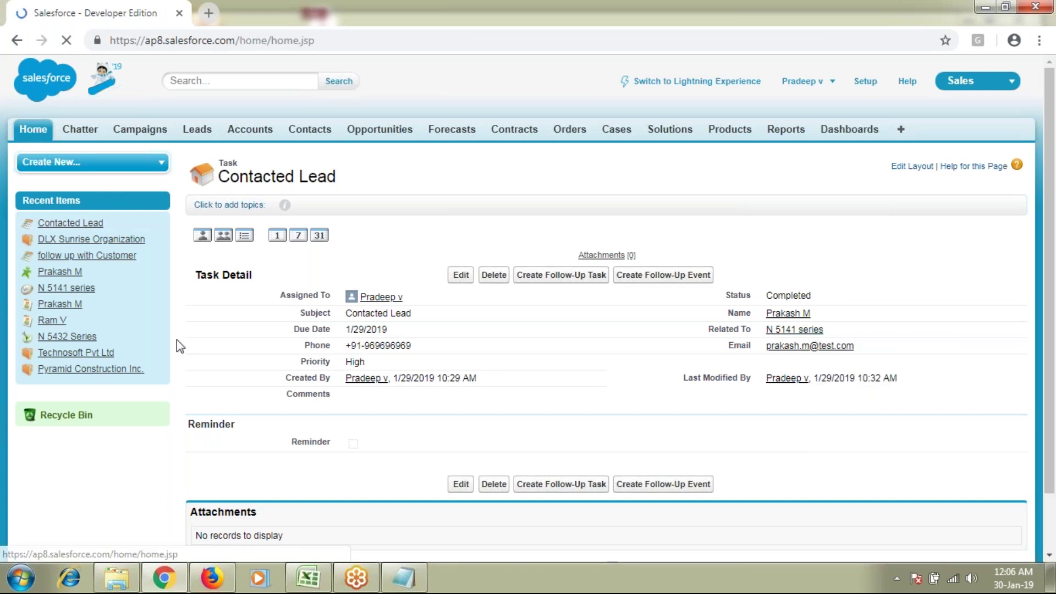
scroll(153, 433, "down", 1)
scroll(153, 433, "down", 8)
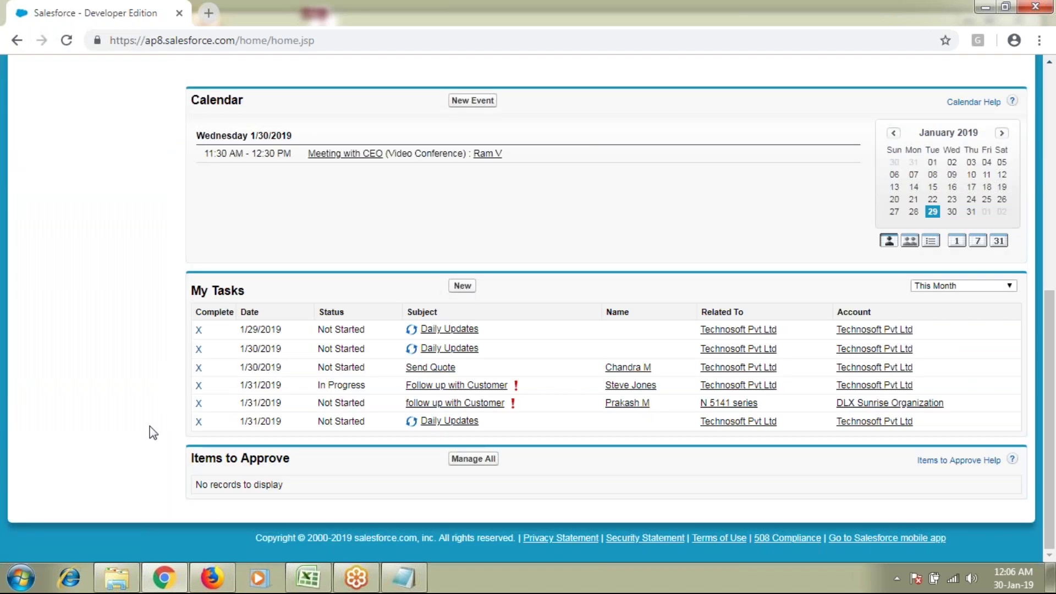
mouse_move(516, 389)
Step: From the Leads tab, open a blank New Lead form with status Open - Not Contacted
scroll(309, 275, "up", 8)
left_click(197, 128)
left_click(458, 246)
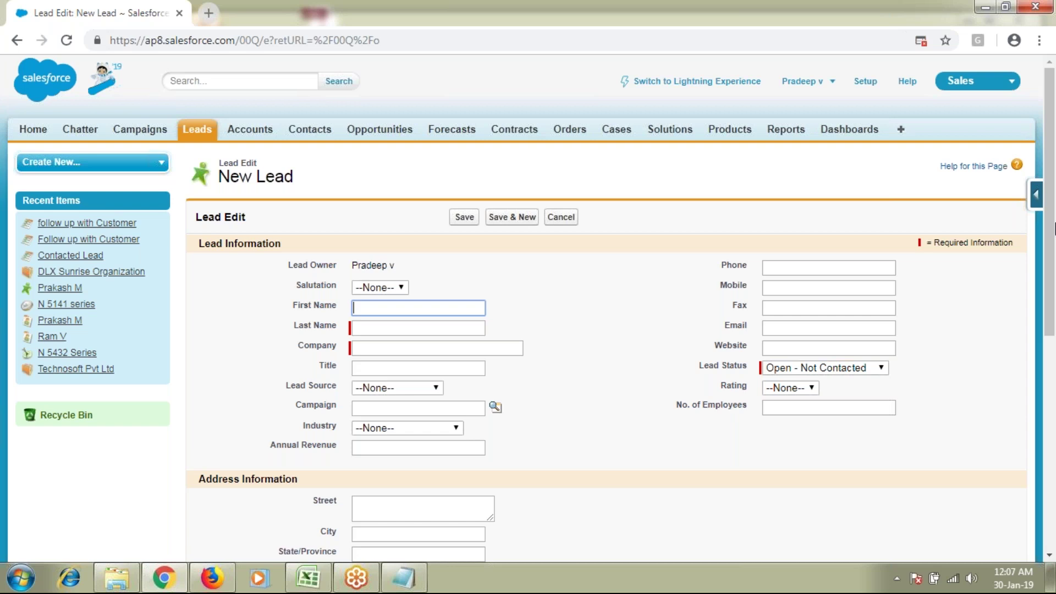
left_click(857, 25)
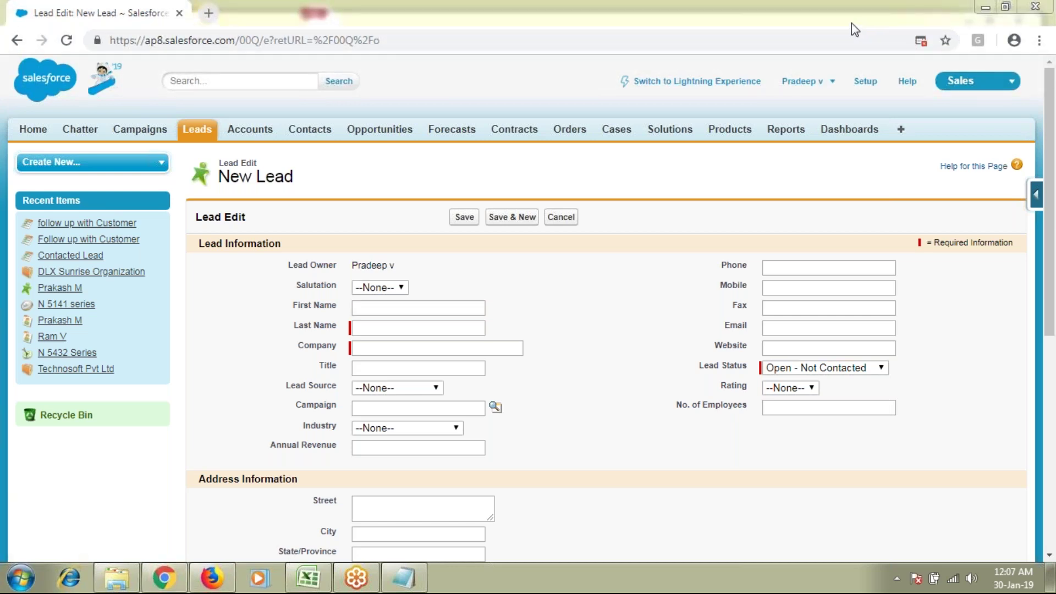